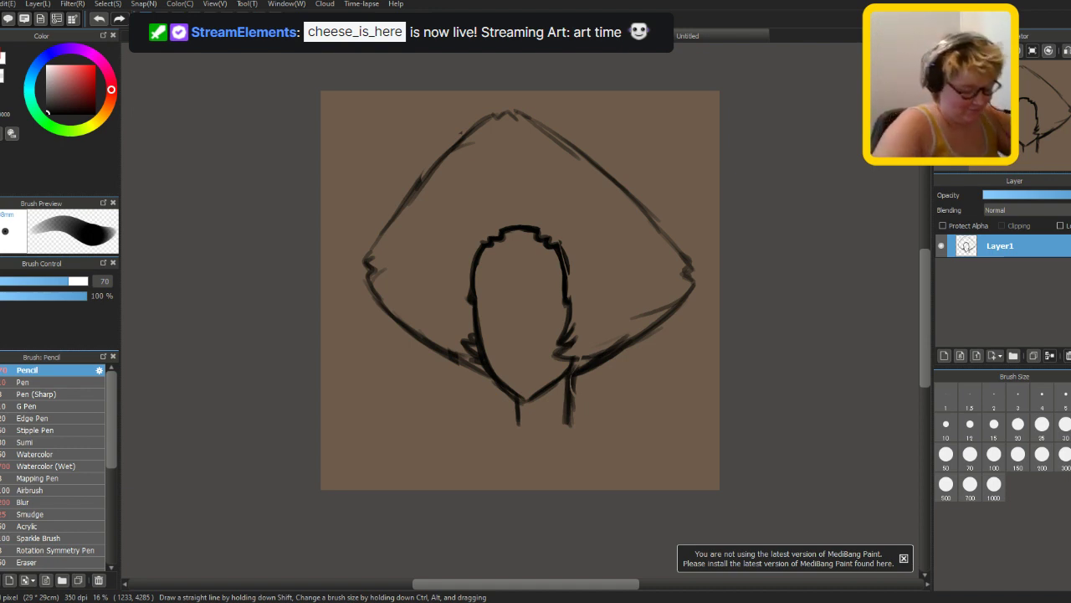
# - Sketch the two shoulder lines sloping outward from the base of the neck, strengthening each with repeated strokes
pyautogui.moveTo(554, 587); pyautogui.dragTo(561, 589)
pyautogui.moveTo(544, 408); pyautogui.dragTo(615, 428)
pyautogui.moveTo(495, 408); pyautogui.dragTo(434, 424)
pyautogui.moveTo(552, 411); pyautogui.dragTo(618, 427)
pyautogui.moveTo(492, 410); pyautogui.dragTo(423, 427)
pyautogui.moveTo(593, 411); pyautogui.dragTo(626, 430)
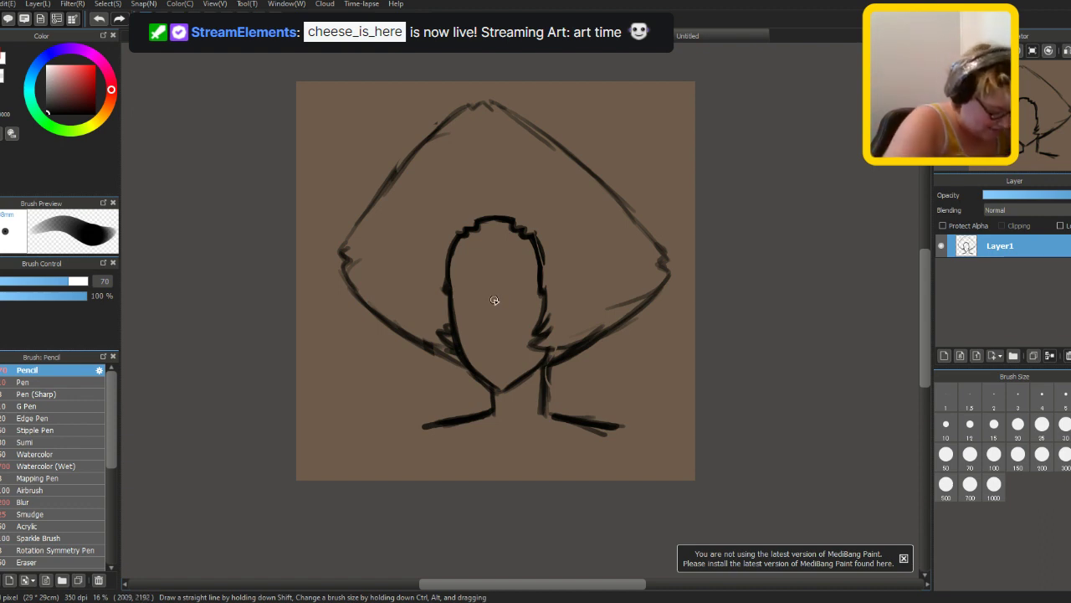
# - Sketch a small pointed nose in the middle of the face
pyautogui.moveTo(469, 299)
pyautogui.mouseDown()
pyautogui.moveTo(500, 296)
pyautogui.moveTo(491, 310)
pyautogui.moveTo(495, 297)
pyautogui.mouseUp()
pyautogui.scroll(-4, 494, 291)
pyautogui.scroll(4, 494, 291)
pyautogui.scroll(3, 494, 291)
pyautogui.scroll(-1, 495, 292)
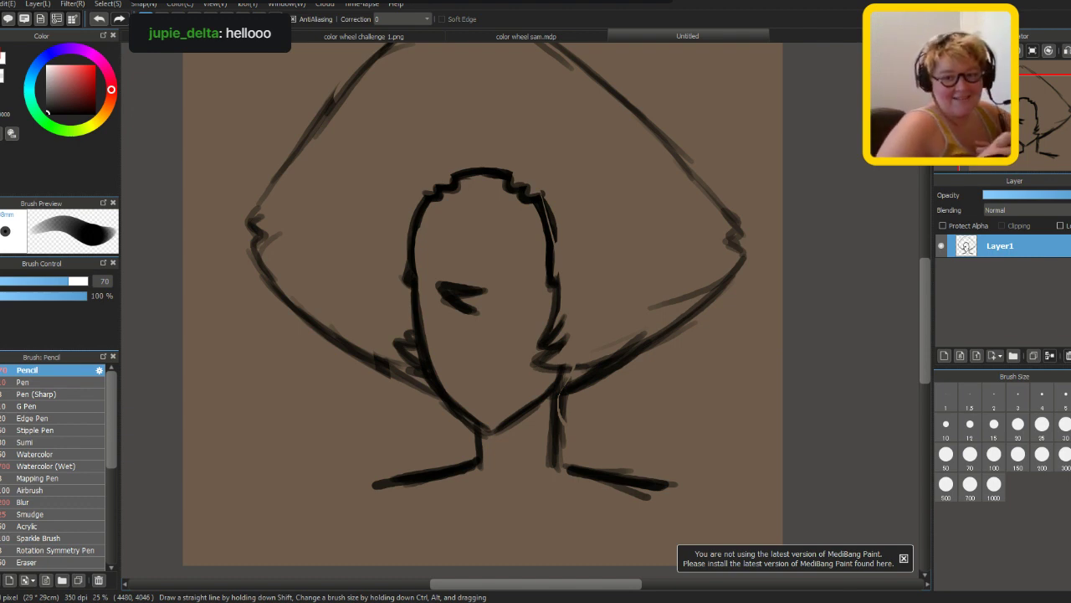
# - Try to sketch inner facet lines in the hair around the head, on both sides and above the forehead
pyautogui.moveTo(926, 311); pyautogui.dragTo(927, 289)
pyautogui.scroll(-5, 924, 286)
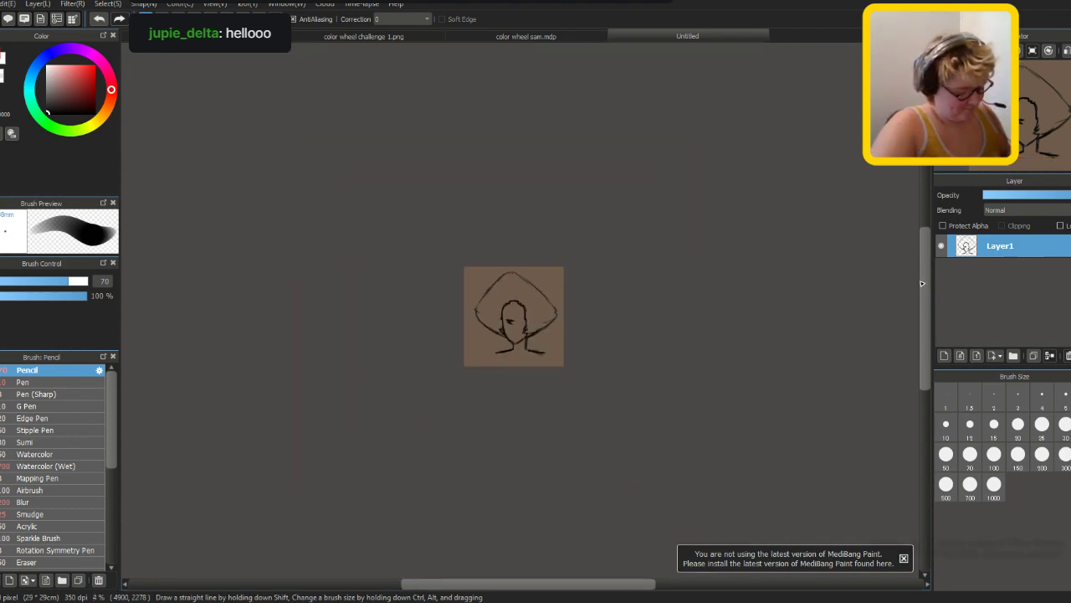
pyautogui.scroll(4, 919, 283)
pyautogui.scroll(1, 495, 310)
pyautogui.moveTo(271, 323); pyautogui.dragTo(386, 341)
pyautogui.moveTo(718, 332)
pyautogui.mouseDown()
pyautogui.moveTo(578, 361)
pyautogui.moveTo(619, 348)
pyautogui.mouseUp()
pyautogui.moveTo(591, 281); pyautogui.dragTo(643, 341)
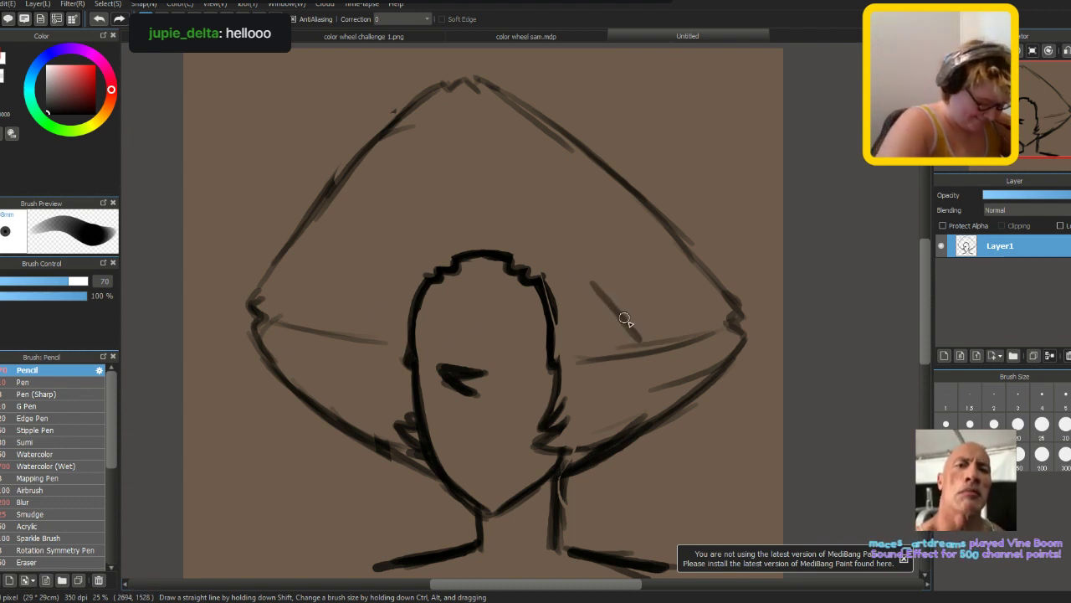
pyautogui.moveTo(716, 328); pyautogui.dragTo(636, 347)
pyautogui.moveTo(370, 340); pyautogui.dragTo(387, 404)
pyautogui.moveTo(390, 298); pyautogui.dragTo(388, 401)
pyautogui.moveTo(369, 341)
pyautogui.mouseDown()
pyautogui.moveTo(446, 215)
pyautogui.moveTo(485, 188)
pyautogui.mouseUp()
pyautogui.moveTo(477, 195); pyautogui.dragTo(566, 244)
pyautogui.moveTo(466, 100)
pyautogui.mouseDown()
pyautogui.moveTo(478, 179)
pyautogui.moveTo(437, 225)
pyautogui.mouseUp()
pyautogui.moveTo(470, 183); pyautogui.dragTo(543, 250)
# - Undo all the facet lines inside the hair
pyautogui.click(98, 20)
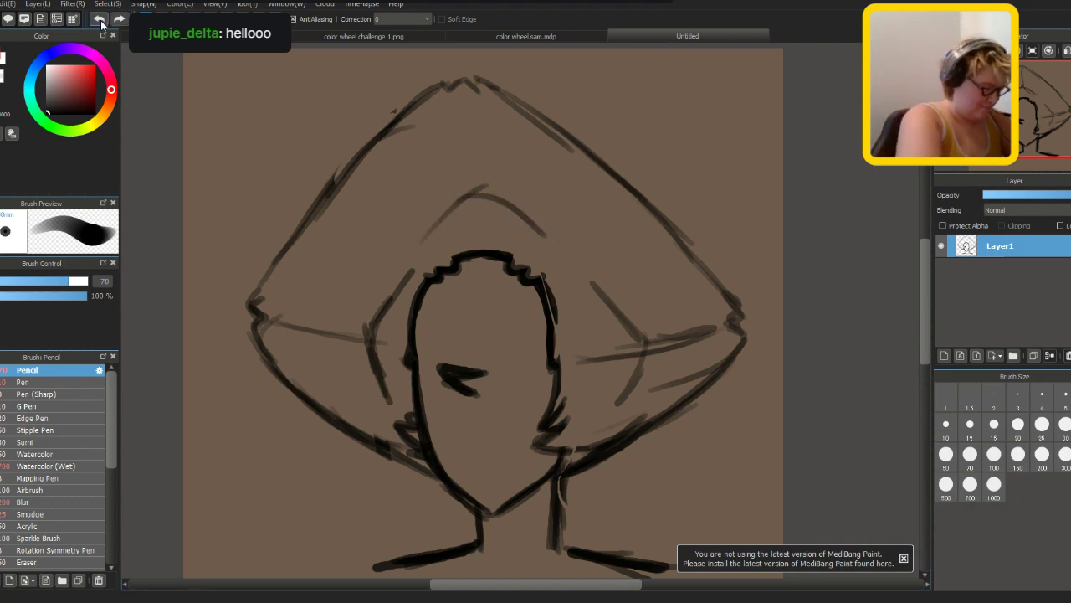
pyautogui.click(99, 20)
pyautogui.click(99, 21)
pyautogui.click(99, 20)
pyautogui.click(98, 20)
pyautogui.click(99, 20)
pyautogui.click(98, 20)
pyautogui.click(99, 21)
pyautogui.click(99, 20)
pyautogui.click(101, 21)
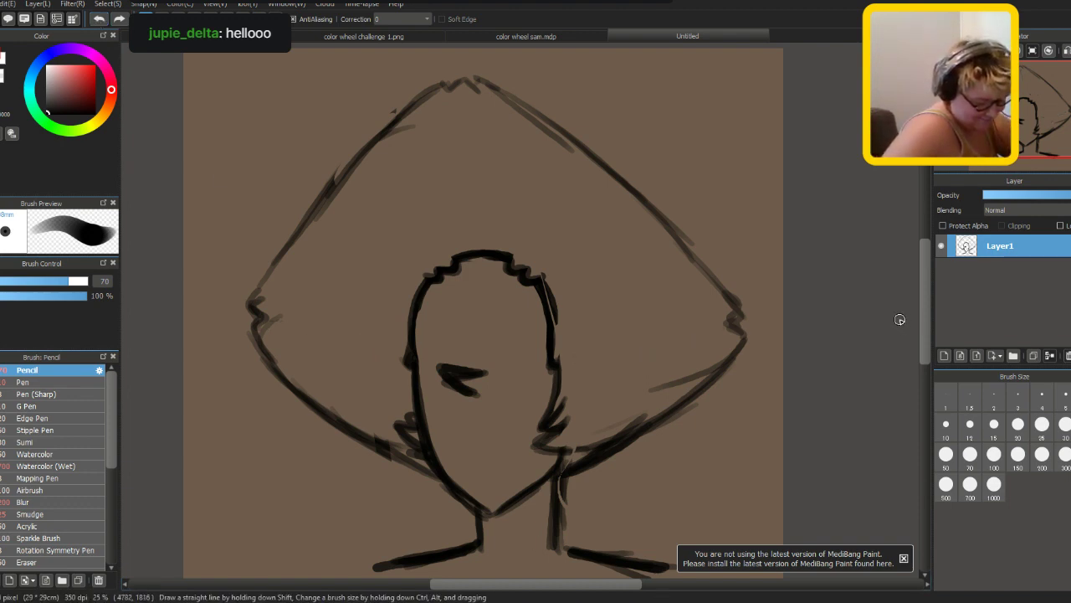
# - Draw a dark-outlined, shaded gem tapering to a point at its lower end, on the forehead below the hairline
pyautogui.hotkey('ctrl', '+')
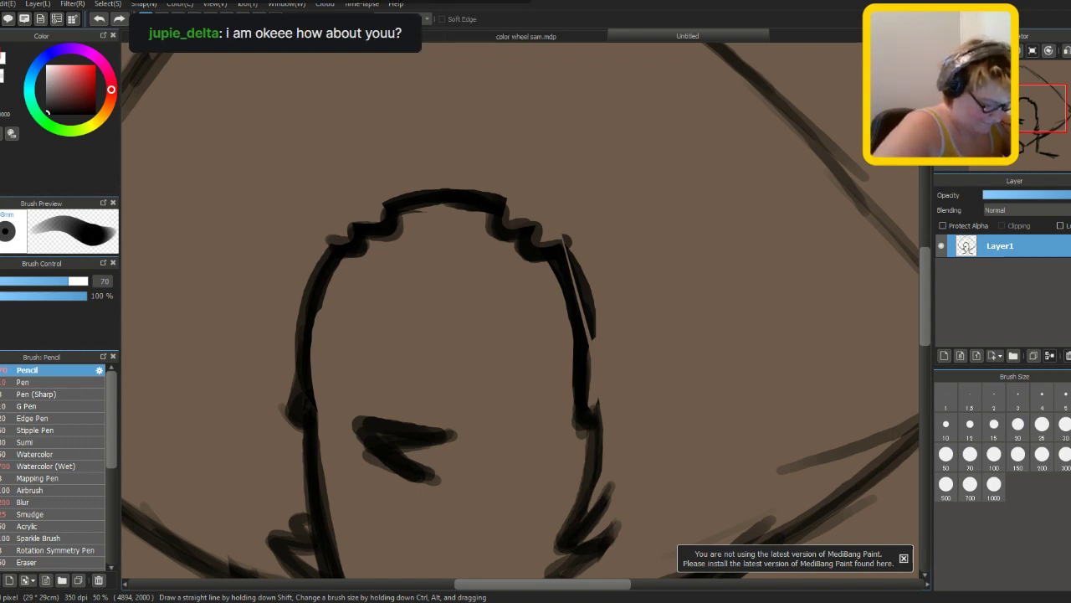
pyautogui.moveTo(434, 300)
pyautogui.mouseDown()
pyautogui.moveTo(389, 267)
pyautogui.moveTo(402, 277)
pyautogui.moveTo(395, 248)
pyautogui.moveTo(390, 263)
pyautogui.moveTo(435, 241)
pyautogui.mouseUp()
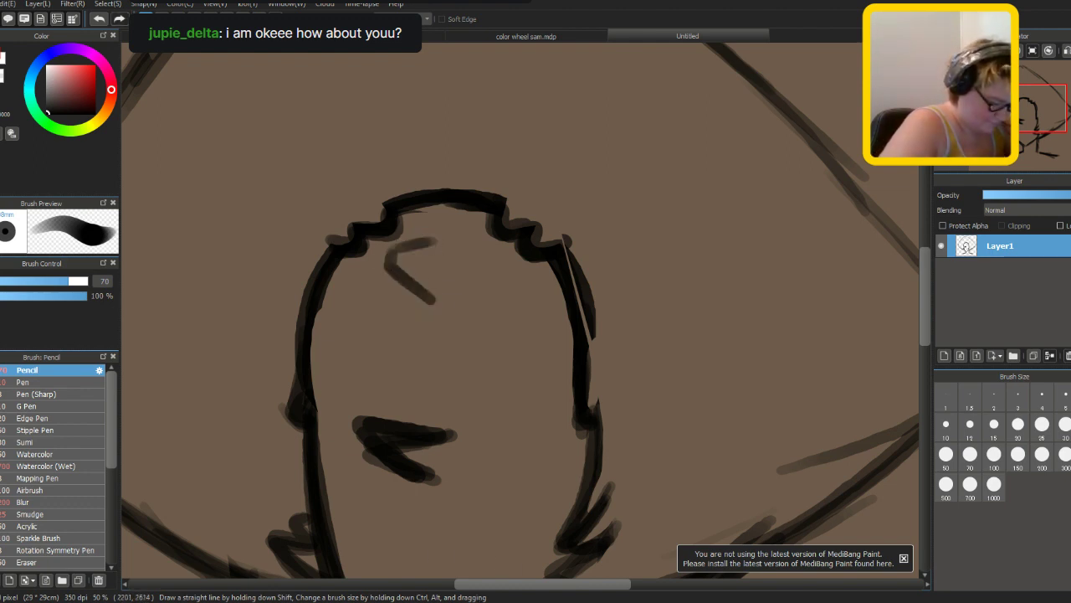
pyautogui.moveTo(394, 252)
pyautogui.mouseDown()
pyautogui.moveTo(423, 246)
pyautogui.moveTo(476, 251)
pyautogui.moveTo(488, 266)
pyautogui.moveTo(434, 303)
pyautogui.moveTo(418, 287)
pyautogui.moveTo(468, 286)
pyautogui.moveTo(480, 256)
pyautogui.moveTo(489, 267)
pyautogui.moveTo(460, 246)
pyautogui.moveTo(417, 244)
pyautogui.moveTo(387, 261)
pyautogui.moveTo(399, 248)
pyautogui.moveTo(462, 250)
pyautogui.moveTo(486, 265)
pyautogui.moveTo(457, 292)
pyautogui.moveTo(399, 277)
pyautogui.moveTo(434, 302)
pyautogui.moveTo(487, 271)
pyautogui.moveTo(427, 298)
pyautogui.moveTo(389, 268)
pyautogui.moveTo(396, 255)
pyautogui.moveTo(457, 249)
pyautogui.moveTo(486, 264)
pyautogui.moveTo(454, 298)
pyautogui.moveTo(410, 284)
pyautogui.moveTo(482, 269)
pyautogui.moveTo(434, 300)
pyautogui.moveTo(489, 273)
pyautogui.moveTo(482, 257)
pyautogui.moveTo(418, 253)
pyautogui.moveTo(391, 269)
pyautogui.moveTo(411, 246)
pyautogui.moveTo(437, 277)
pyautogui.moveTo(401, 262)
pyautogui.moveTo(478, 263)
pyautogui.mouseUp()
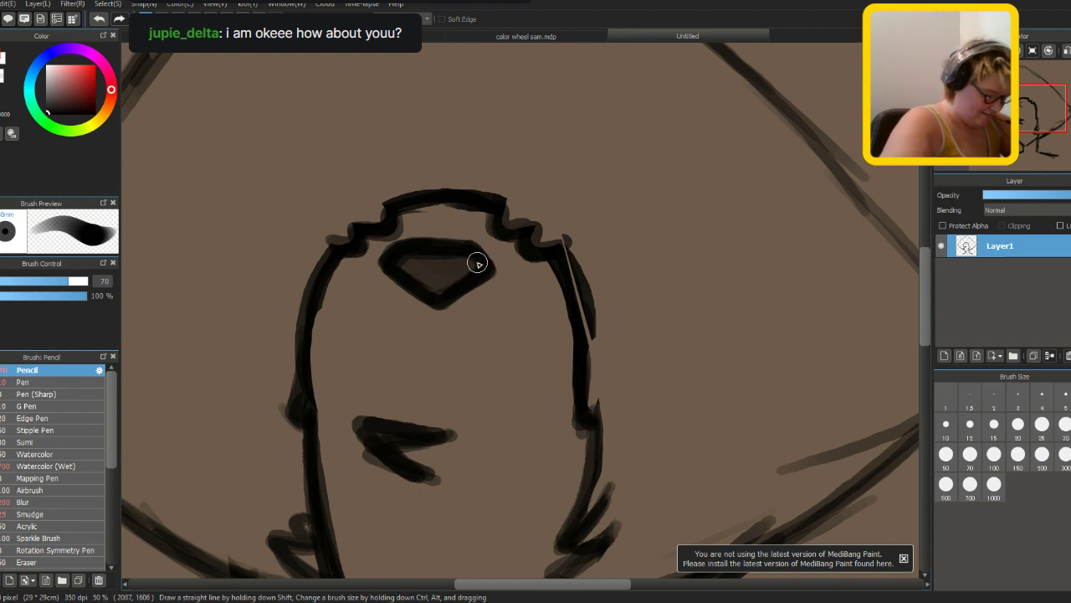
pyautogui.scroll(-4, 477, 263)
pyautogui.scroll(2, 477, 262)
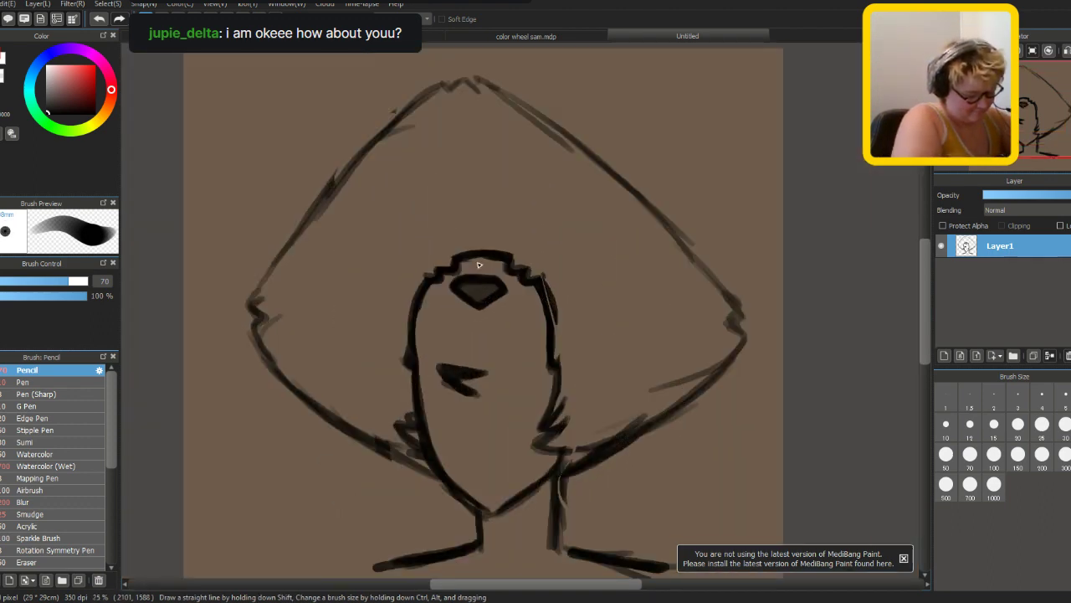
# - Sketch the outer edges of both upper arms down from the shoulders and the short inner arm lines at the canvas edge
pyautogui.scroll(-1, 478, 264)
pyautogui.scroll(-1, 932, 284)
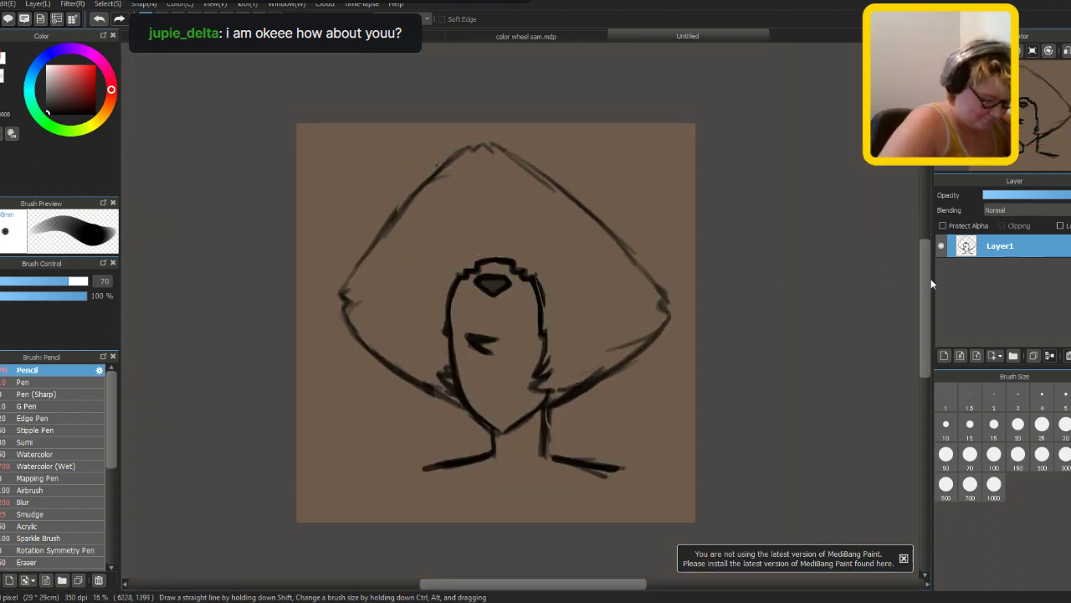
pyautogui.scroll(-1, 932, 284)
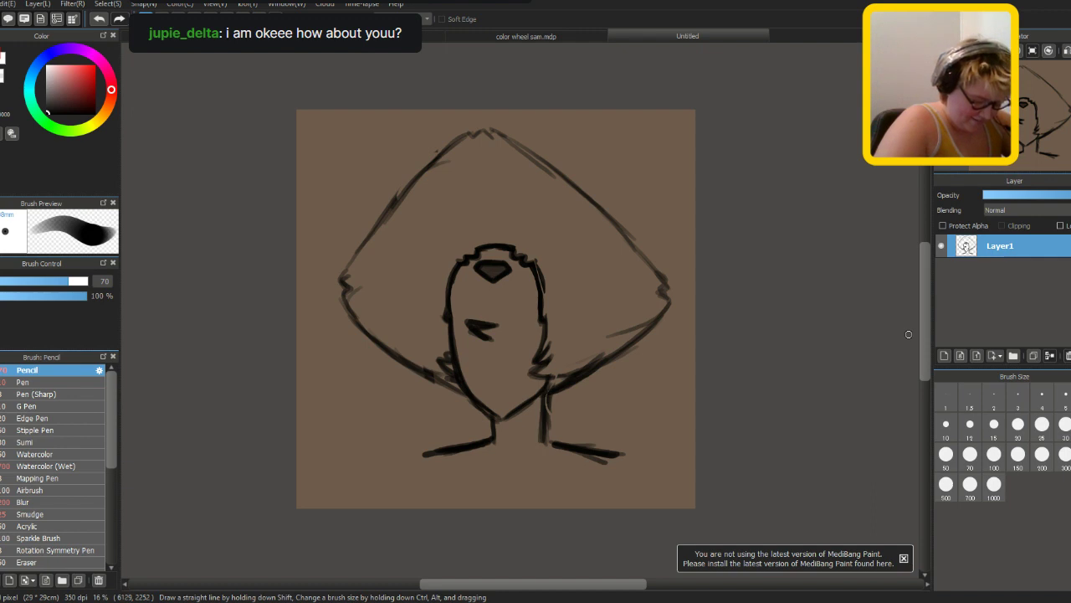
pyautogui.moveTo(432, 455)
pyautogui.mouseDown()
pyautogui.moveTo(394, 507)
pyautogui.moveTo(402, 491)
pyautogui.mouseUp()
pyautogui.moveTo(623, 456); pyautogui.dragTo(648, 500)
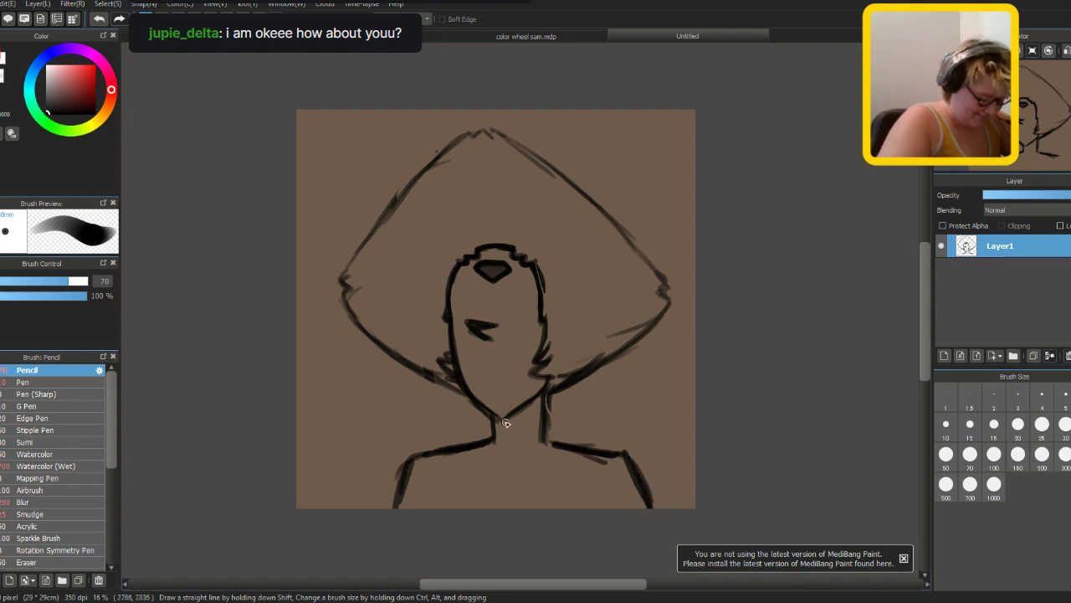
pyautogui.moveTo(451, 493)
pyautogui.mouseDown()
pyautogui.moveTo(457, 517)
pyautogui.moveTo(450, 511)
pyautogui.mouseUp()
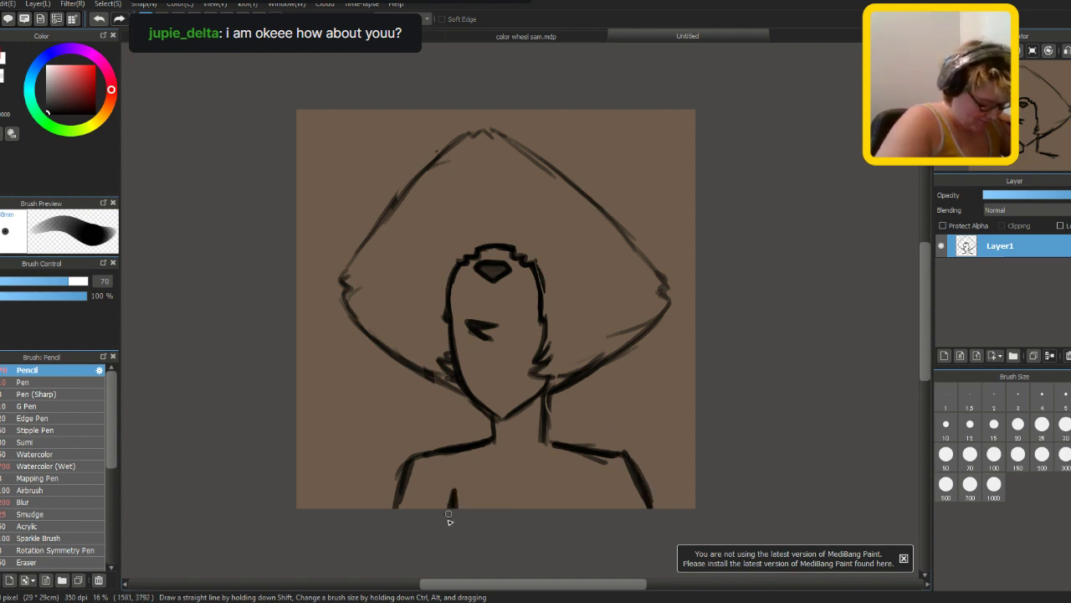
pyautogui.moveTo(604, 493); pyautogui.dragTo(599, 501)
pyautogui.moveTo(446, 482); pyautogui.dragTo(459, 494)
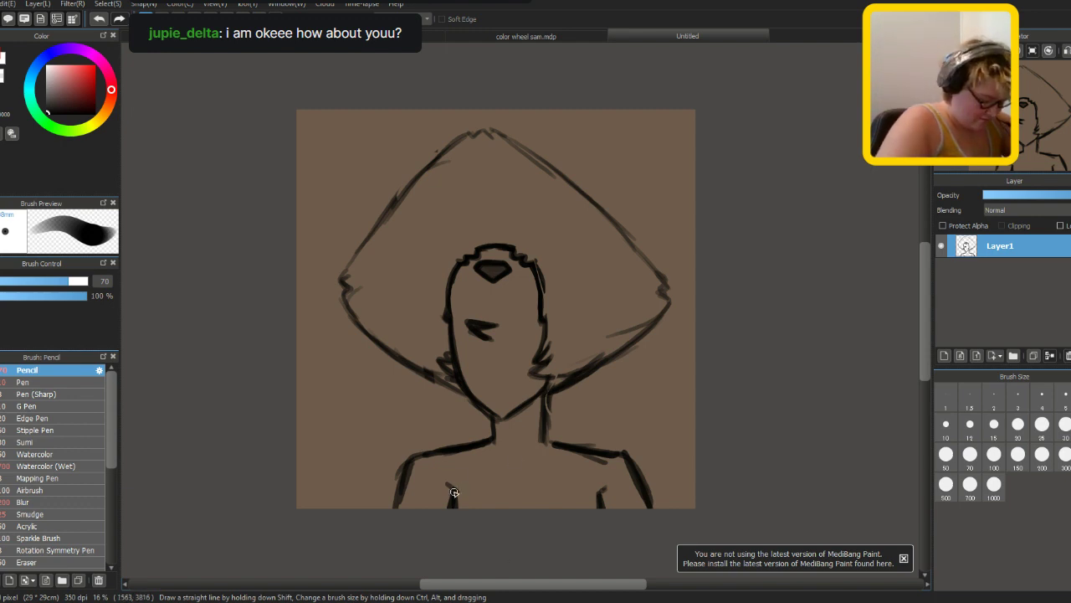
# - Sketch the V-shaped neckline and the diagonal side lines of the top across the chest
pyautogui.moveTo(474, 451); pyautogui.dragTo(507, 510)
pyautogui.moveTo(503, 498)
pyautogui.mouseDown()
pyautogui.moveTo(476, 454)
pyautogui.moveTo(460, 509)
pyautogui.moveTo(474, 451)
pyautogui.mouseUp()
pyautogui.moveTo(609, 471); pyautogui.dragTo(588, 509)
pyautogui.moveTo(578, 455)
pyautogui.mouseDown()
pyautogui.moveTo(546, 509)
pyautogui.moveTo(614, 463)
pyautogui.moveTo(547, 507)
pyautogui.mouseUp()
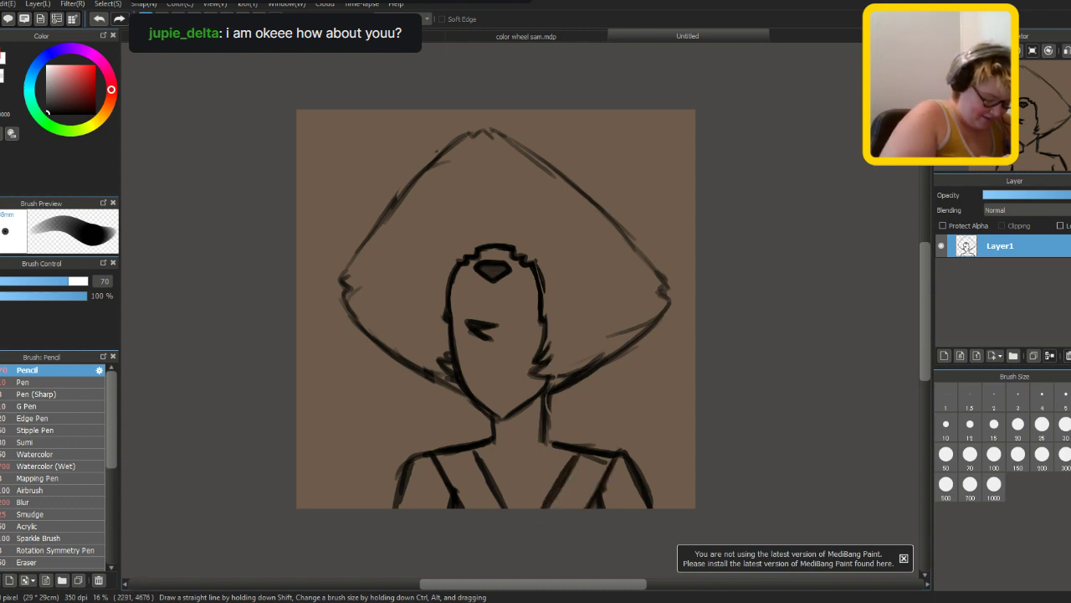
# - Thicken the V-neckline and side lines of the top, and add a thin notched collar line across the chest
pyautogui.moveTo(476, 452); pyautogui.dragTo(513, 506)
pyautogui.moveTo(574, 455); pyautogui.dragTo(533, 510)
pyautogui.moveTo(576, 452); pyautogui.dragTo(540, 507)
pyautogui.moveTo(478, 451); pyautogui.dragTo(517, 513)
pyautogui.moveTo(434, 459); pyautogui.dragTo(452, 494)
pyautogui.moveTo(617, 458); pyautogui.dragTo(602, 489)
pyautogui.moveTo(575, 447); pyautogui.dragTo(531, 515)
pyautogui.moveTo(442, 459)
pyautogui.mouseDown()
pyautogui.moveTo(535, 458)
pyautogui.moveTo(511, 461)
pyautogui.moveTo(512, 471)
pyautogui.moveTo(599, 465)
pyautogui.moveTo(515, 472)
pyautogui.moveTo(438, 458)
pyautogui.mouseUp()
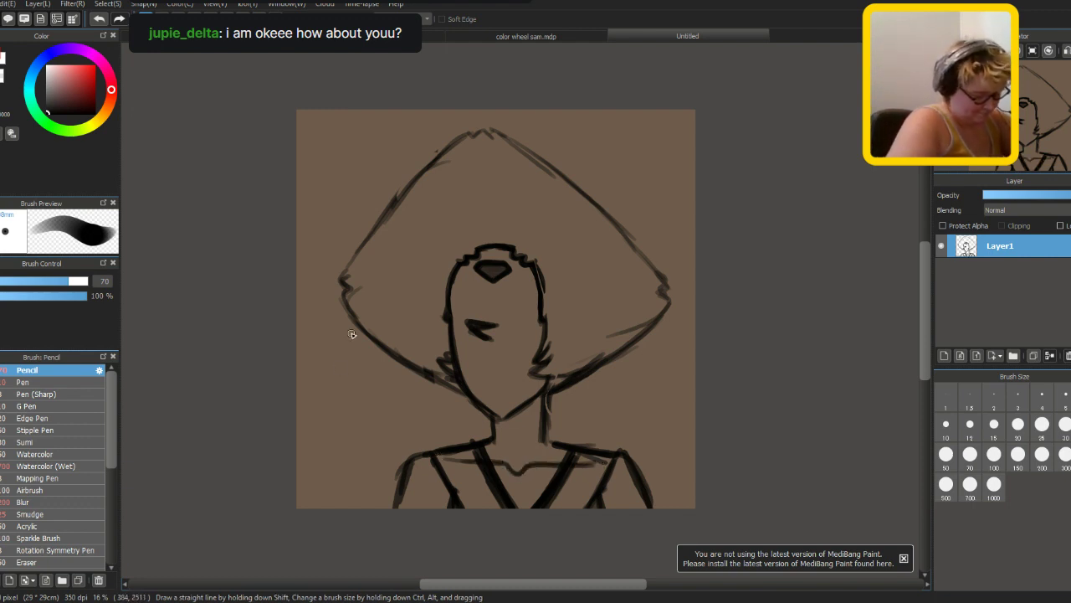
# - Sketch a raised forearm and a hand making a peace sign beside the body, below the hair
pyautogui.moveTo(390, 512)
pyautogui.mouseDown()
pyautogui.moveTo(359, 455)
pyautogui.moveTo(344, 508)
pyautogui.moveTo(341, 466)
pyautogui.moveTo(346, 508)
pyautogui.moveTo(360, 456)
pyautogui.mouseUp()
pyautogui.moveTo(381, 507)
pyautogui.mouseDown()
pyautogui.moveTo(363, 430)
pyautogui.moveTo(342, 457)
pyautogui.moveTo(359, 456)
pyautogui.moveTo(360, 423)
pyautogui.moveTo(360, 451)
pyautogui.moveTo(355, 388)
pyautogui.moveTo(348, 379)
pyautogui.moveTo(346, 419)
pyautogui.moveTo(348, 391)
pyautogui.moveTo(344, 413)
pyautogui.moveTo(328, 366)
pyautogui.mouseUp()
pyautogui.moveTo(326, 365)
pyautogui.mouseDown()
pyautogui.moveTo(333, 416)
pyautogui.moveTo(326, 371)
pyautogui.mouseUp()
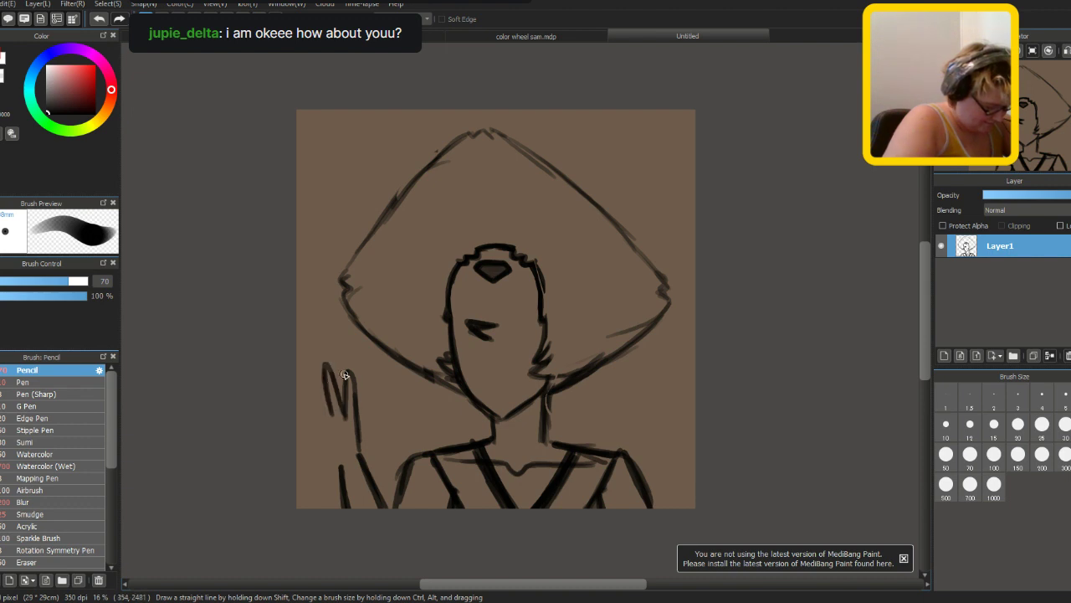
pyautogui.moveTo(333, 417)
pyautogui.mouseDown()
pyautogui.moveTo(336, 452)
pyautogui.moveTo(323, 428)
pyautogui.moveTo(309, 433)
pyautogui.moveTo(320, 442)
pyautogui.moveTo(330, 417)
pyautogui.moveTo(319, 417)
pyautogui.moveTo(338, 443)
pyautogui.moveTo(318, 429)
pyautogui.moveTo(310, 446)
pyautogui.moveTo(342, 468)
pyautogui.moveTo(357, 418)
pyautogui.moveTo(351, 450)
pyautogui.moveTo(338, 440)
pyautogui.moveTo(365, 455)
pyautogui.moveTo(354, 421)
pyautogui.moveTo(346, 442)
pyautogui.moveTo(335, 419)
pyautogui.mouseUp()
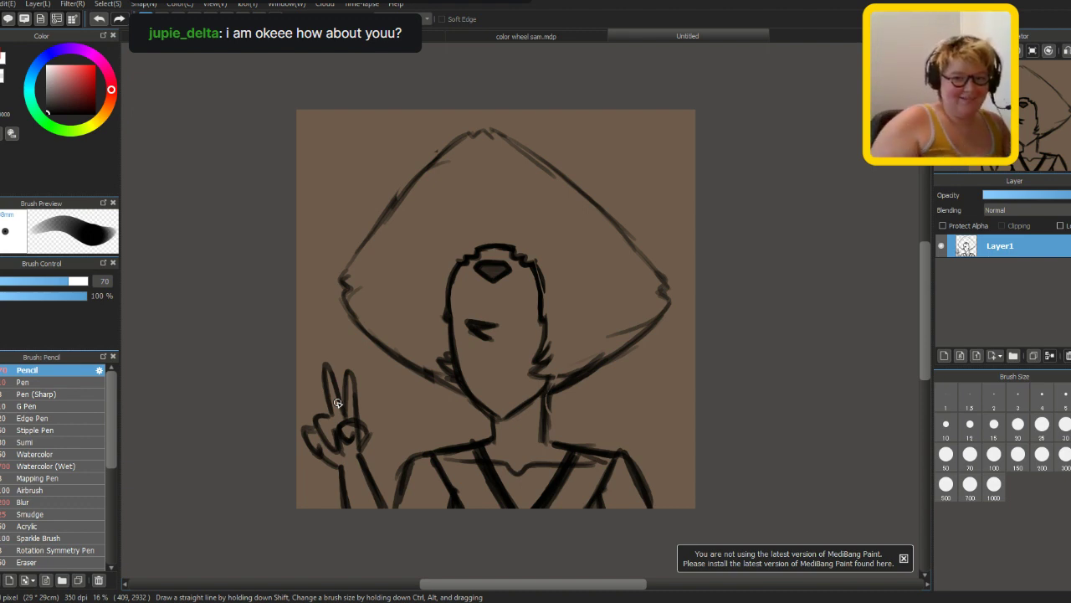
# - Draw a wide grin below the nose and divide it into teeth with four curved lines
pyautogui.hotkey('ctrl', '+')
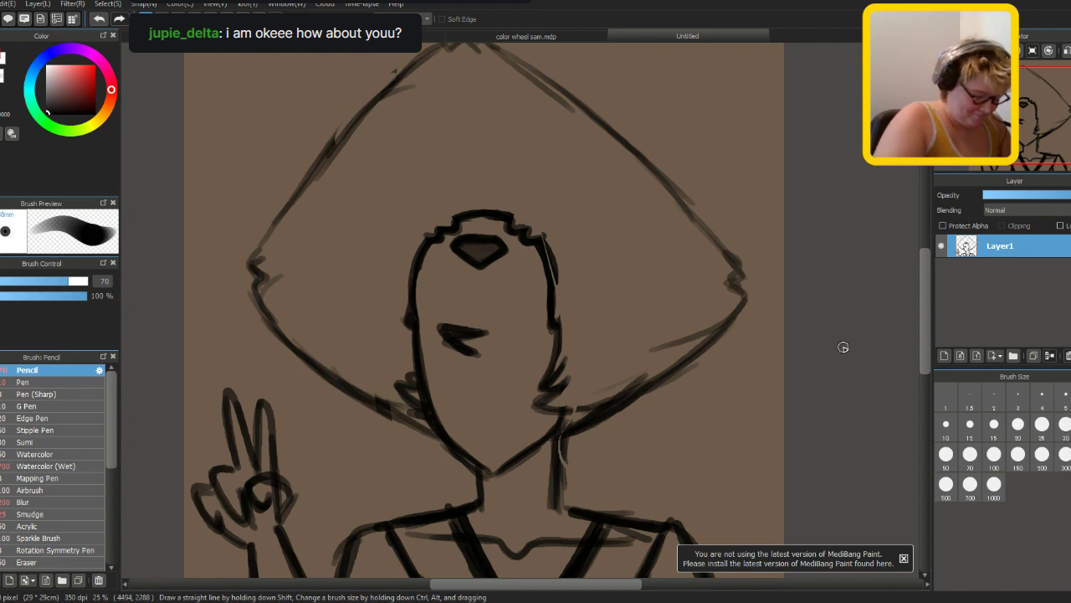
pyautogui.moveTo(442, 386)
pyautogui.mouseDown()
pyautogui.moveTo(519, 383)
pyautogui.moveTo(509, 423)
pyautogui.moveTo(443, 392)
pyautogui.mouseUp()
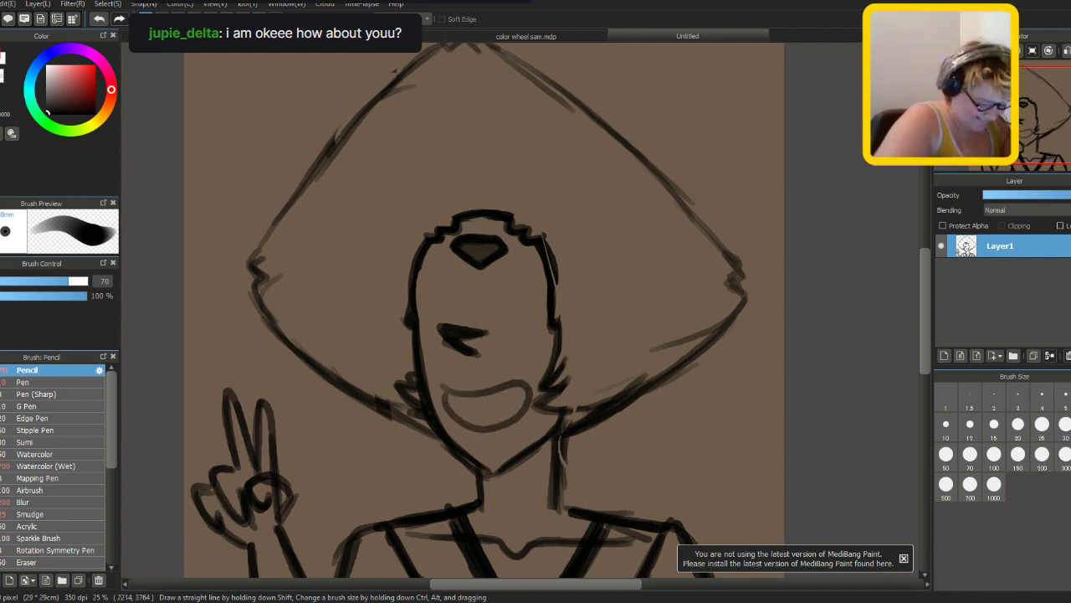
pyautogui.moveTo(459, 390); pyautogui.dragTo(463, 422)
pyautogui.moveTo(468, 389); pyautogui.dragTo(481, 426)
pyautogui.moveTo(487, 390)
pyautogui.mouseDown()
pyautogui.moveTo(490, 423)
pyautogui.moveTo(500, 421)
pyautogui.mouseUp()
pyautogui.moveTo(508, 388); pyautogui.dragTo(516, 410)
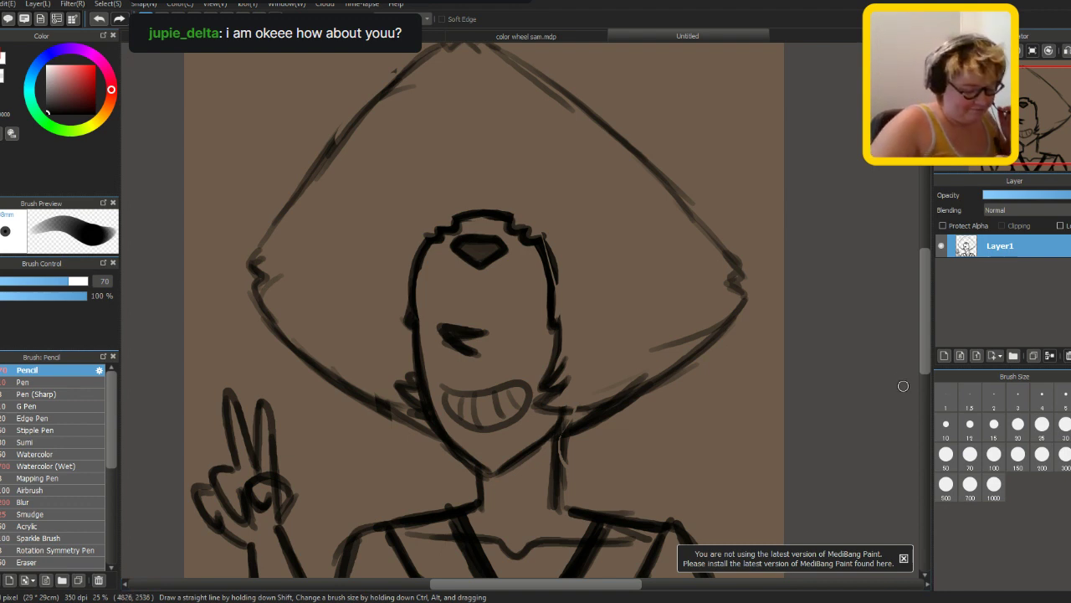
# - Try to sketch two oval eyes with dark pupils, redoing the one beside the nose closer in
pyautogui.moveTo(923, 330); pyautogui.dragTo(924, 331)
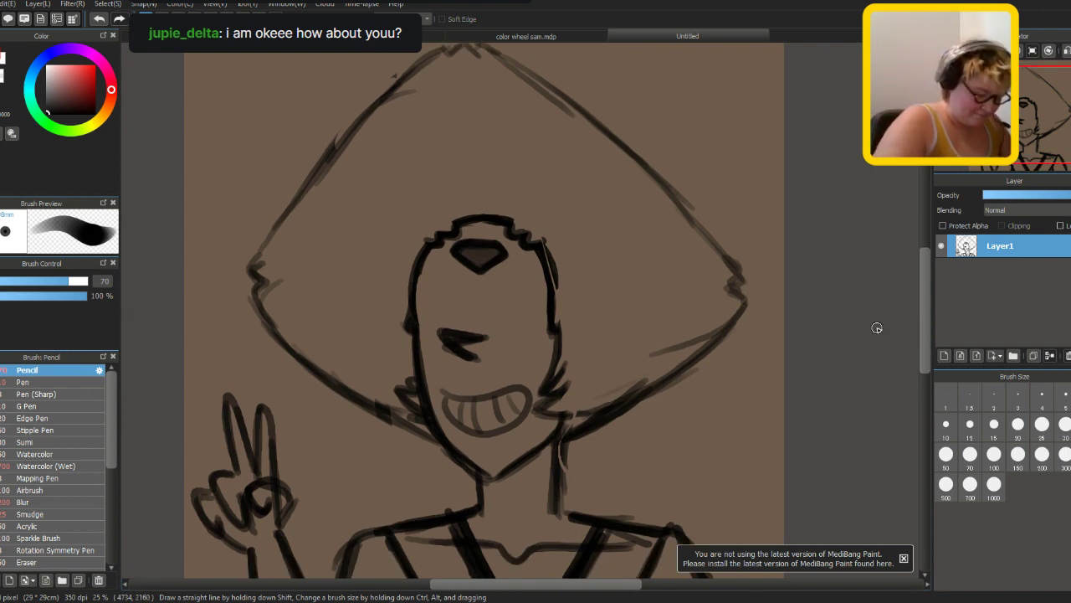
pyautogui.hotkey('ctrl', '+')
pyautogui.moveTo(494, 331)
pyautogui.mouseDown()
pyautogui.moveTo(490, 291)
pyautogui.moveTo(534, 317)
pyautogui.moveTo(500, 353)
pyautogui.moveTo(411, 285)
pyautogui.moveTo(413, 367)
pyautogui.mouseUp()
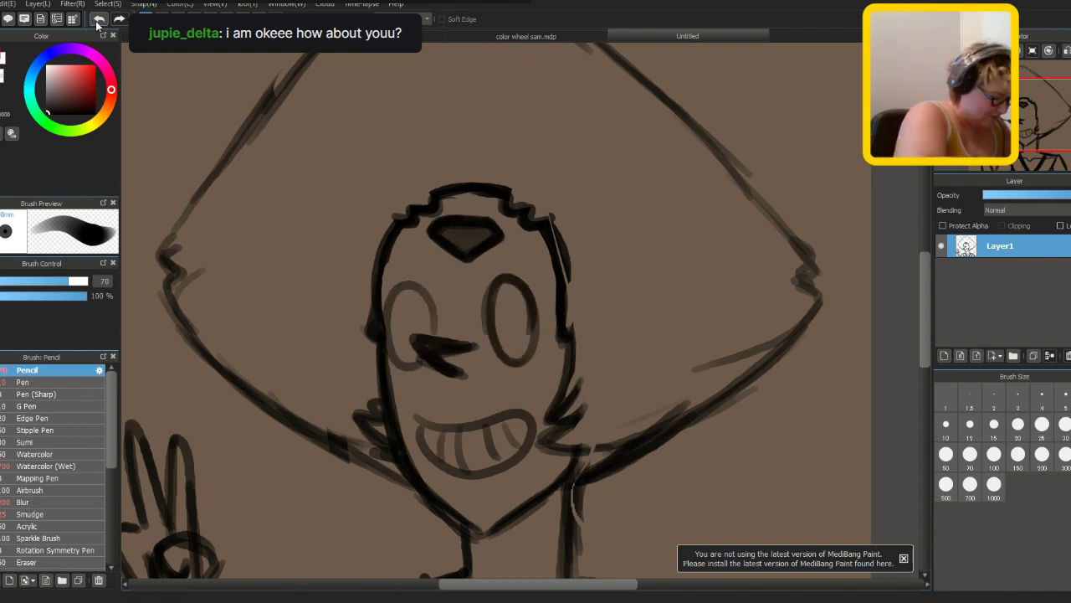
pyautogui.hotkey('ctrl', 'z')
pyautogui.moveTo(522, 312); pyautogui.dragTo(516, 303)
pyautogui.moveTo(439, 336)
pyautogui.mouseDown()
pyautogui.moveTo(431, 298)
pyautogui.moveTo(401, 315)
pyautogui.moveTo(433, 371)
pyautogui.moveTo(401, 301)
pyautogui.moveTo(446, 341)
pyautogui.moveTo(430, 308)
pyautogui.mouseUp()
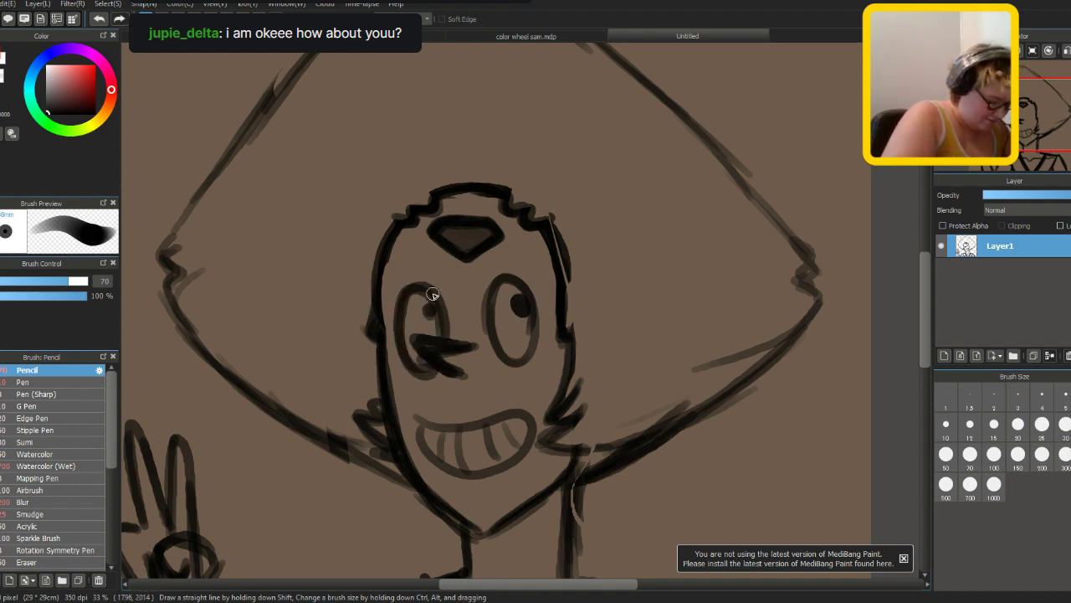
# - Erase both oval eyes and their pupils, keeping the nose
pyautogui.hotkey('ctrl', '-')
pyautogui.scroll(-2, 447, 332)
pyautogui.scroll(1, 447, 332)
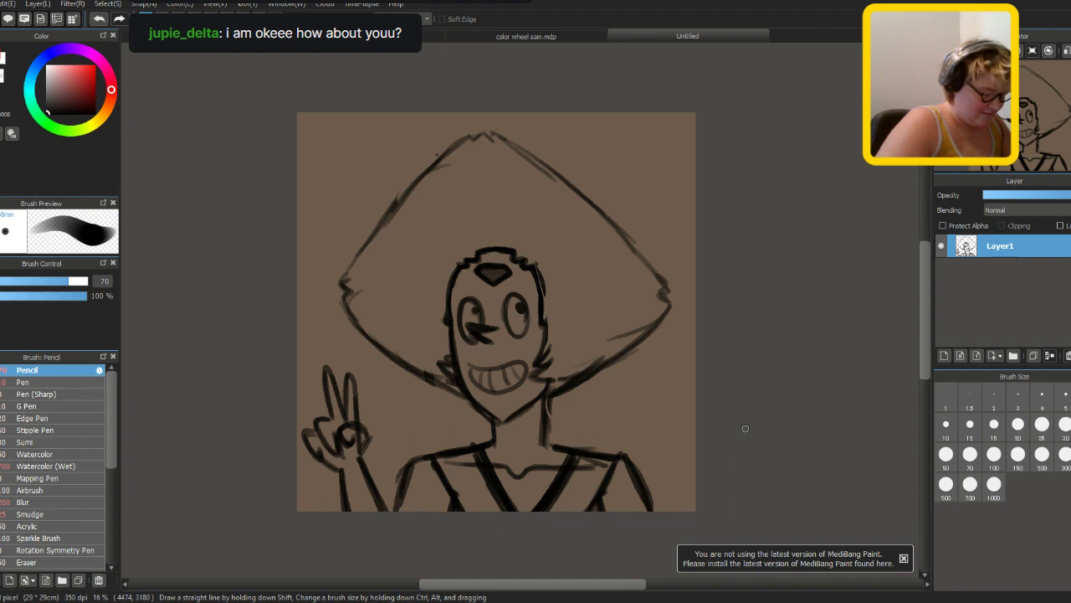
pyautogui.scroll(1, 686, 521)
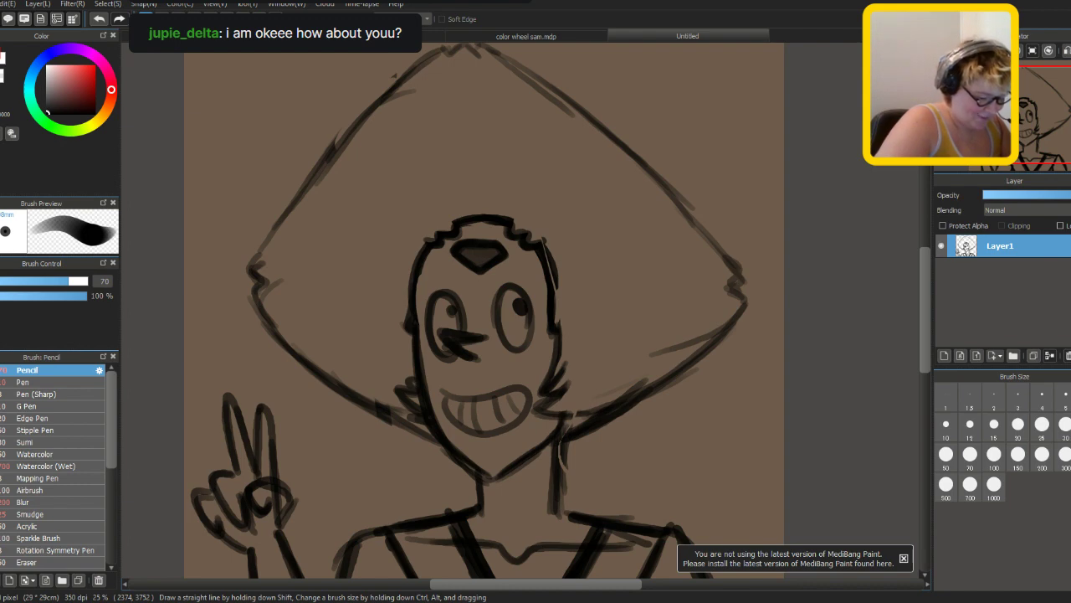
pyautogui.press('e')
pyautogui.moveTo(461, 370)
pyautogui.mouseDown()
pyautogui.moveTo(429, 295)
pyautogui.moveTo(461, 321)
pyautogui.moveTo(433, 311)
pyautogui.moveTo(447, 294)
pyautogui.moveTo(429, 329)
pyautogui.moveTo(440, 306)
pyautogui.moveTo(459, 357)
pyautogui.moveTo(518, 356)
pyautogui.moveTo(502, 328)
pyautogui.mouseUp()
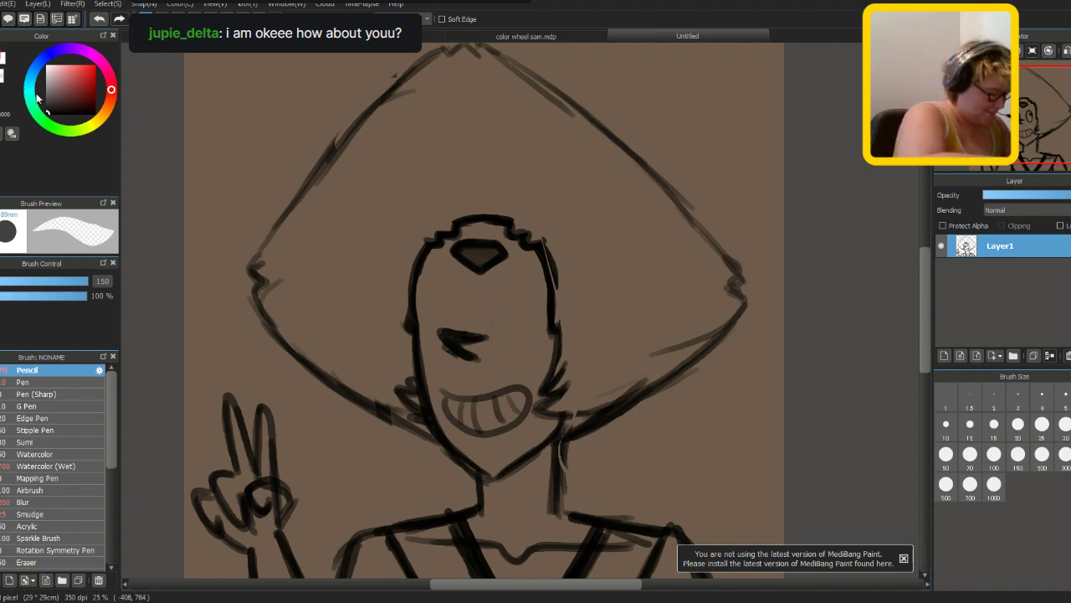
# - Select the nose, transform it about 100 pixels down toward the grin, and clear the selection to resume drawing with the Pencil
pyautogui.press('e')
pyautogui.click(2, 192)
pyautogui.moveTo(477, 376)
pyautogui.mouseDown()
pyautogui.moveTo(491, 321)
pyautogui.moveTo(504, 370)
pyautogui.mouseUp()
pyautogui.click(108, 4)
pyautogui.click(155, 133)
pyautogui.moveTo(541, 316); pyautogui.dragTo(496, 322)
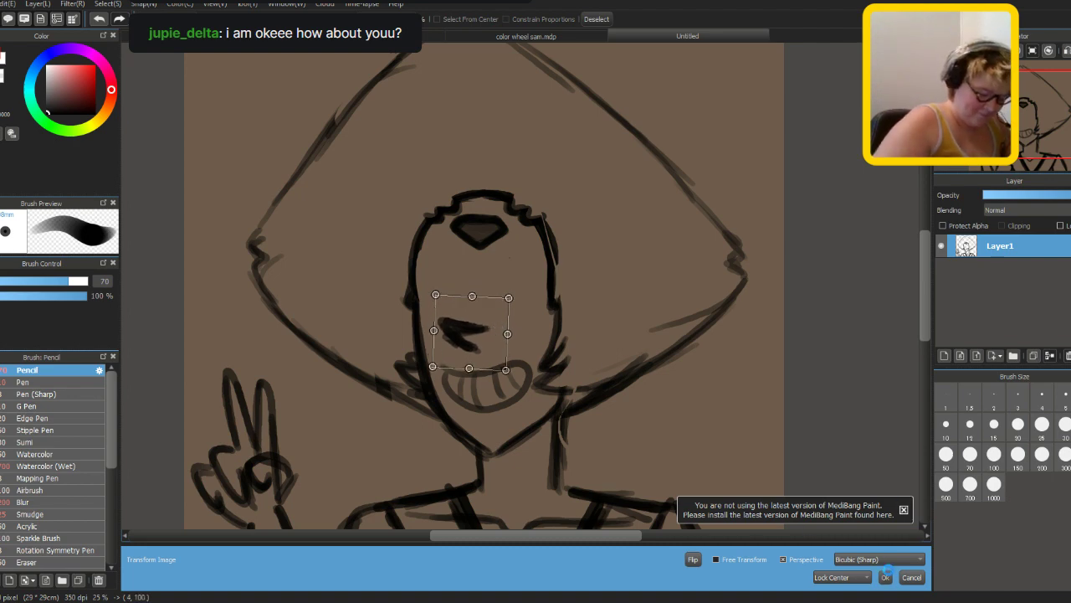
pyautogui.click(885, 577)
pyautogui.hotkey('ctrl', 'd')
pyautogui.press('b')
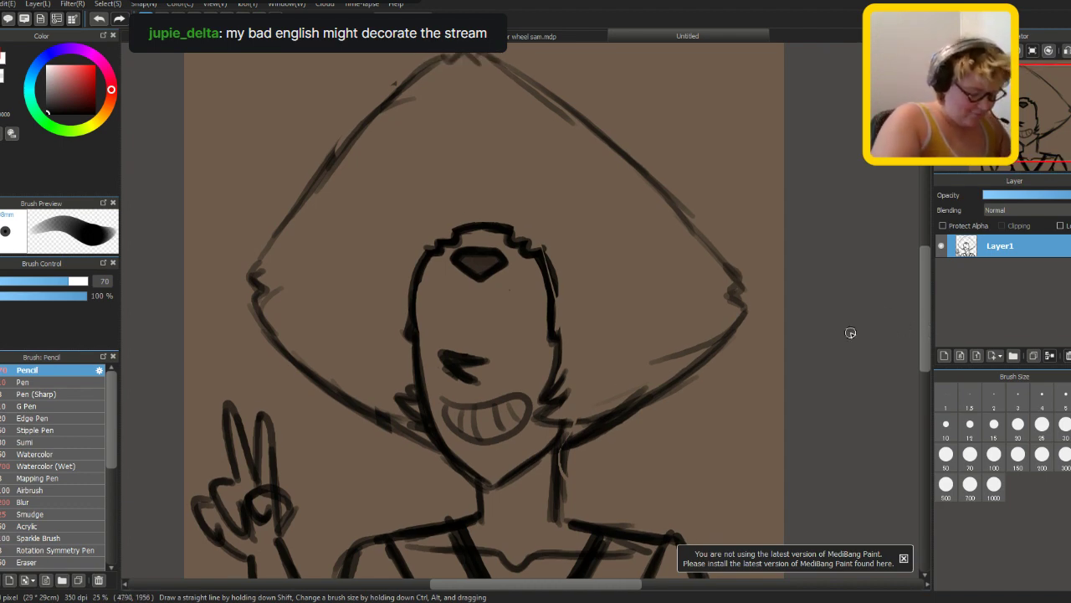
pyautogui.scroll(1, 846, 332)
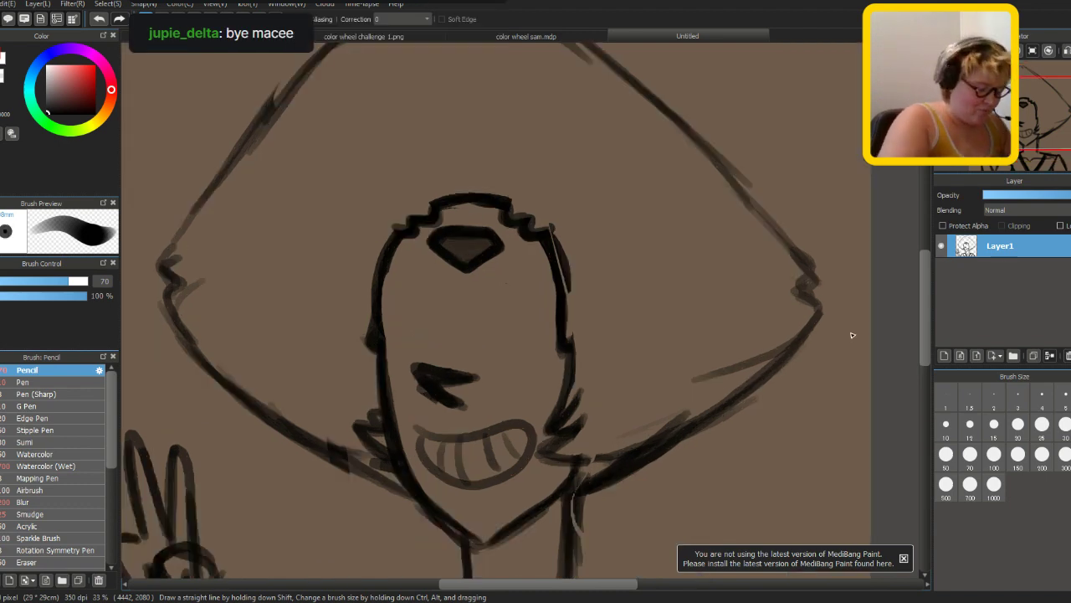
pyautogui.scroll(-5, 487, 354)
pyautogui.scroll(4, 489, 356)
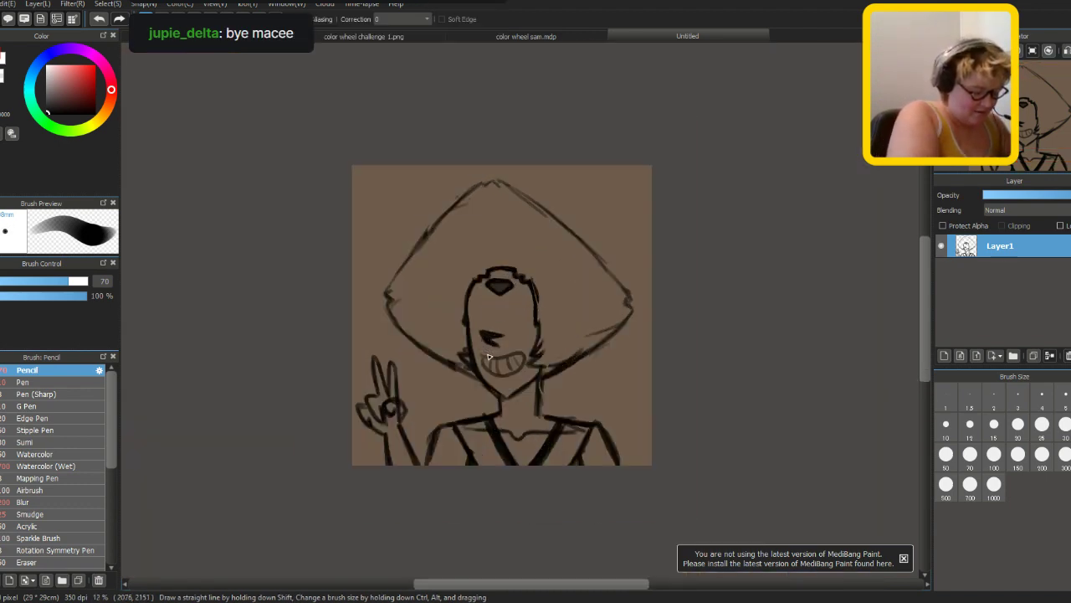
pyautogui.scroll(-1, 489, 357)
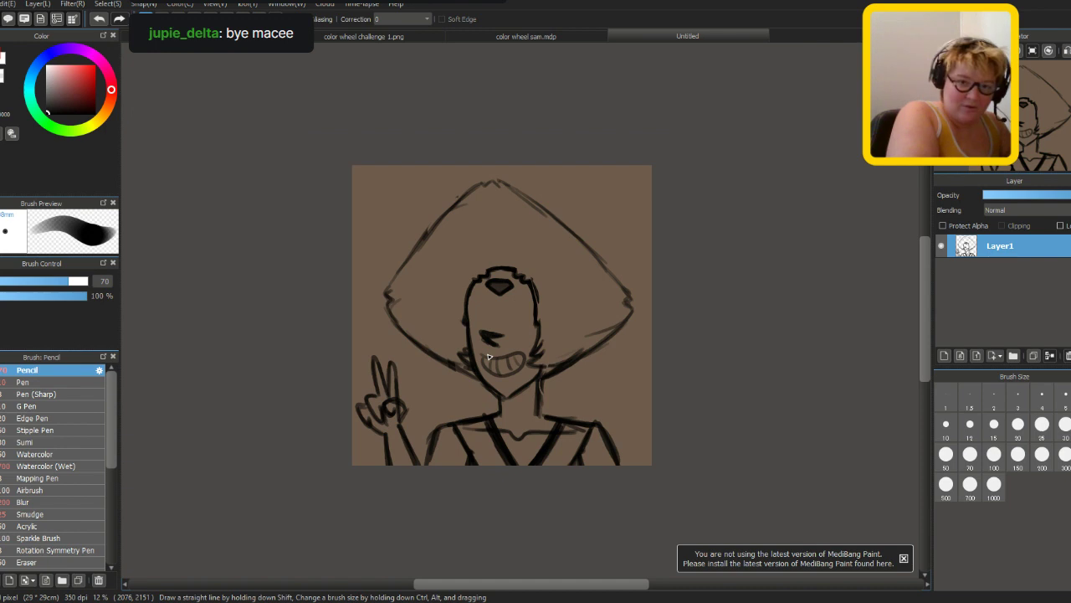
pyautogui.scroll(2, 489, 356)
pyautogui.scroll(1, 489, 357)
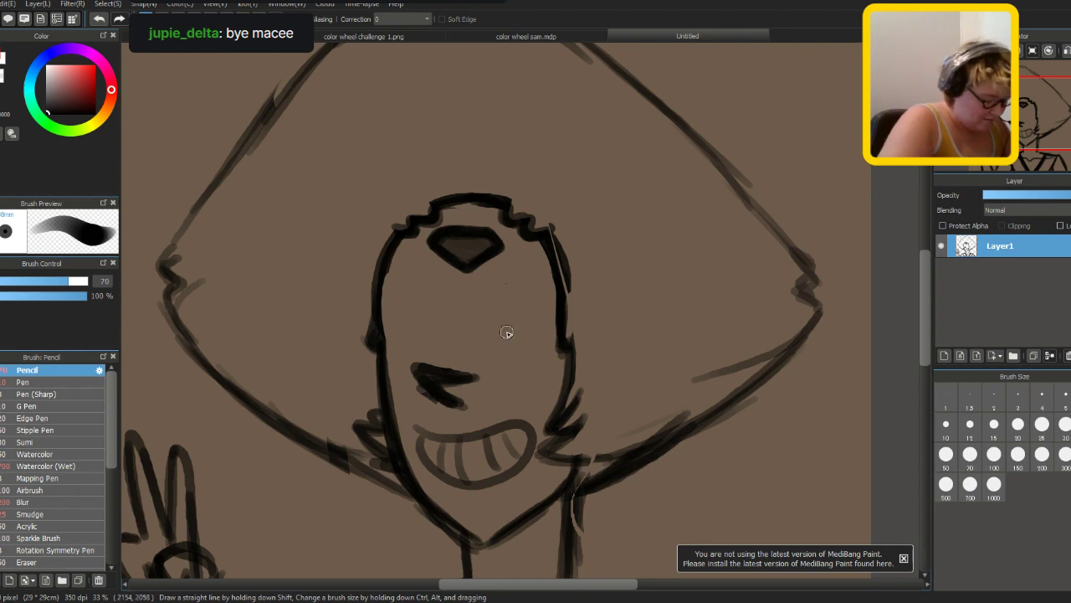
pyautogui.moveTo(486, 327); pyautogui.dragTo(539, 310)
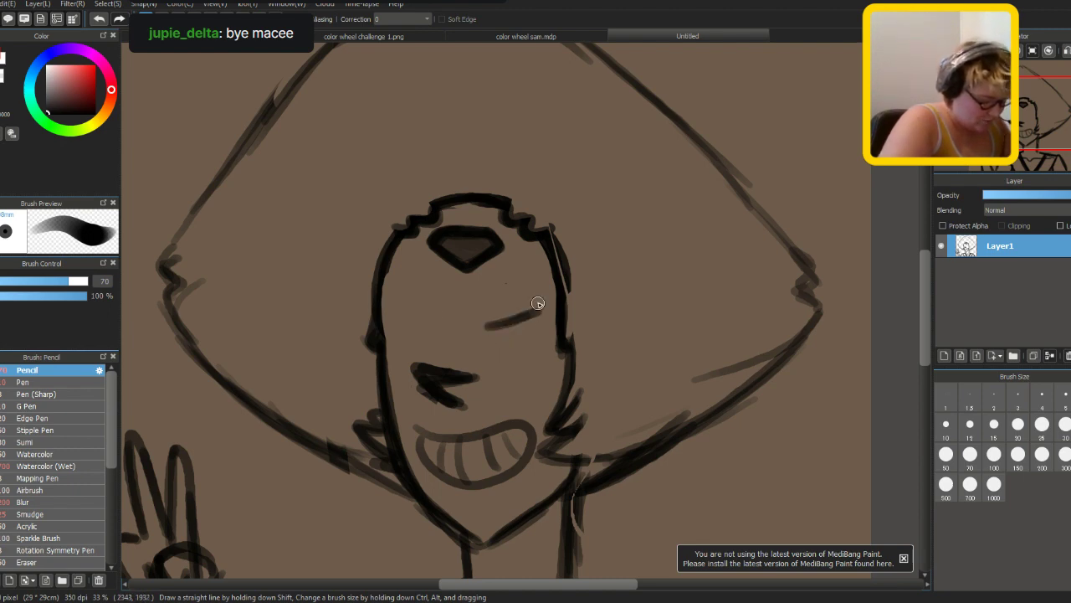
pyautogui.click(98, 19)
pyautogui.click(98, 18)
# - Draw two large rounded eye outlines above the nose and thicken them, closing the lower lid of the eye farther from the nose
pyautogui.moveTo(538, 341)
pyautogui.mouseDown()
pyautogui.moveTo(481, 355)
pyautogui.moveTo(493, 297)
pyautogui.moveTo(473, 314)
pyautogui.moveTo(531, 311)
pyautogui.mouseUp()
pyautogui.moveTo(438, 352)
pyautogui.mouseDown()
pyautogui.moveTo(434, 309)
pyautogui.moveTo(401, 306)
pyautogui.moveTo(386, 339)
pyautogui.mouseUp()
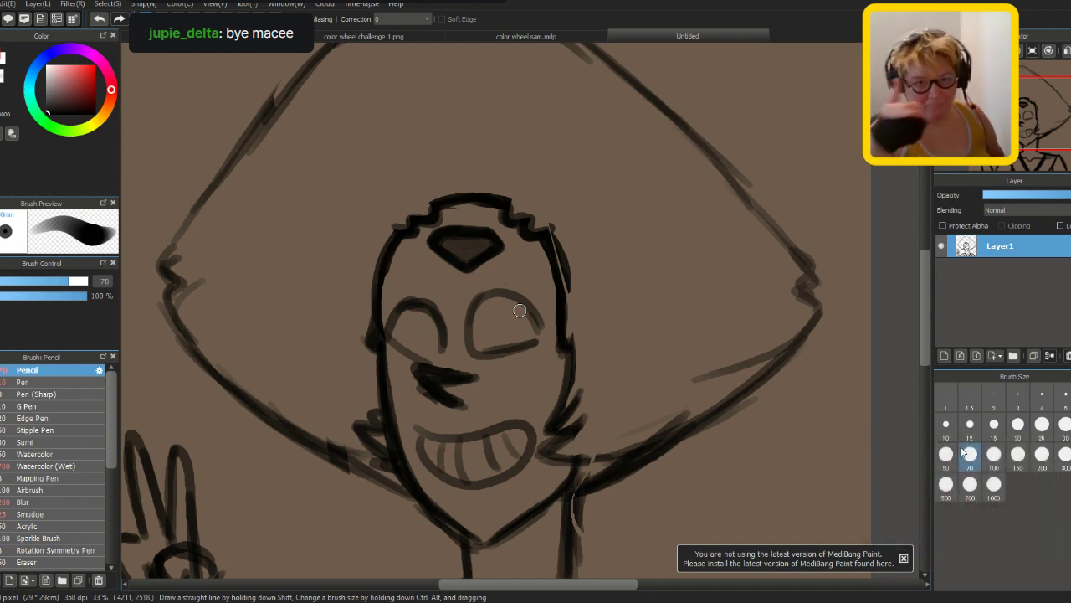
pyautogui.moveTo(442, 340)
pyautogui.mouseDown()
pyautogui.moveTo(437, 313)
pyautogui.moveTo(427, 366)
pyautogui.moveTo(385, 335)
pyautogui.mouseUp()
pyautogui.moveTo(481, 365)
pyautogui.mouseDown()
pyautogui.moveTo(537, 346)
pyautogui.moveTo(483, 363)
pyautogui.moveTo(488, 301)
pyautogui.moveTo(533, 317)
pyautogui.moveTo(509, 330)
pyautogui.mouseUp()
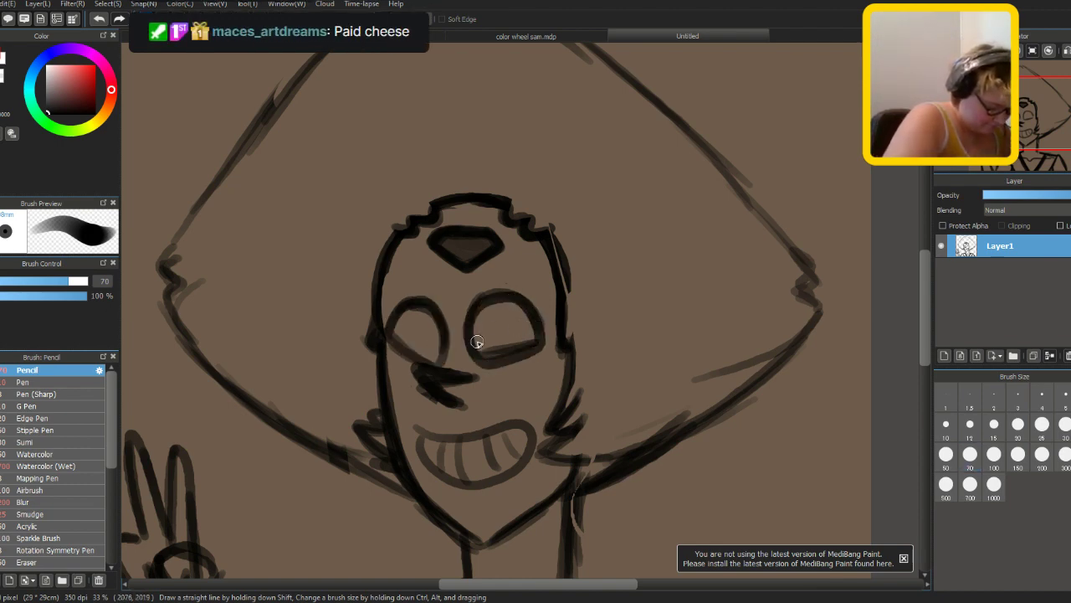
# - Add a short crease under each eye and two slanted eyebrows angled down toward the forehead's centre, redoing the eyebrow strokes once
pyautogui.moveTo(495, 379); pyautogui.dragTo(530, 371)
pyautogui.moveTo(425, 375); pyautogui.dragTo(400, 364)
pyautogui.moveTo(410, 287)
pyautogui.mouseDown()
pyautogui.moveTo(446, 300)
pyautogui.moveTo(503, 280)
pyautogui.mouseUp()
pyautogui.hotkey('ctrl', 'z')
pyautogui.moveTo(502, 280)
pyautogui.mouseDown()
pyautogui.moveTo(470, 298)
pyautogui.moveTo(411, 271)
pyautogui.mouseUp()
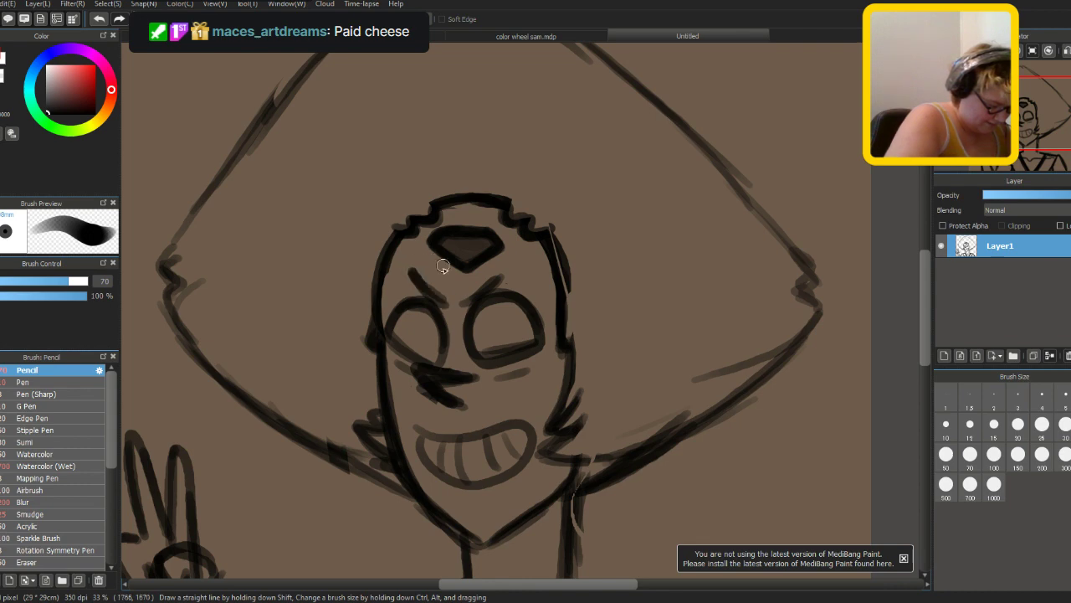
# - Draw a dark round pupil in the upper part of each eye
pyautogui.moveTo(438, 325); pyautogui.dragTo(429, 324)
pyautogui.moveTo(520, 321)
pyautogui.mouseDown()
pyautogui.moveTo(509, 326)
pyautogui.moveTo(507, 315)
pyautogui.mouseUp()
pyautogui.moveTo(427, 321); pyautogui.dragTo(439, 330)
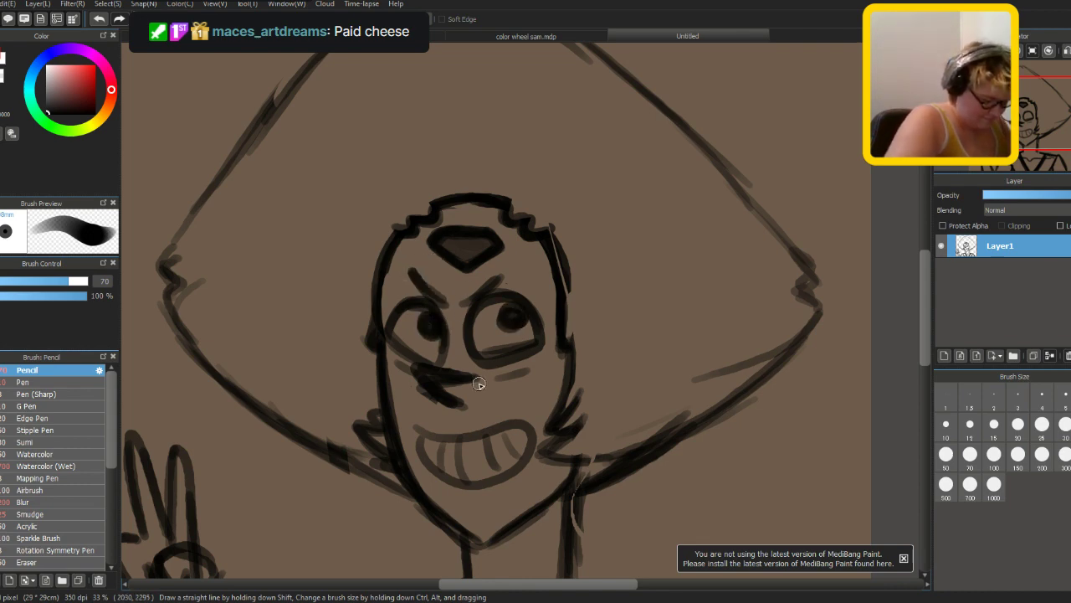
# - Draw slanted lines across the cheeks beneath the eyes, running from beside the nose out to the face outline
pyautogui.scroll(-5, 540, 113)
pyautogui.scroll(3, 540, 113)
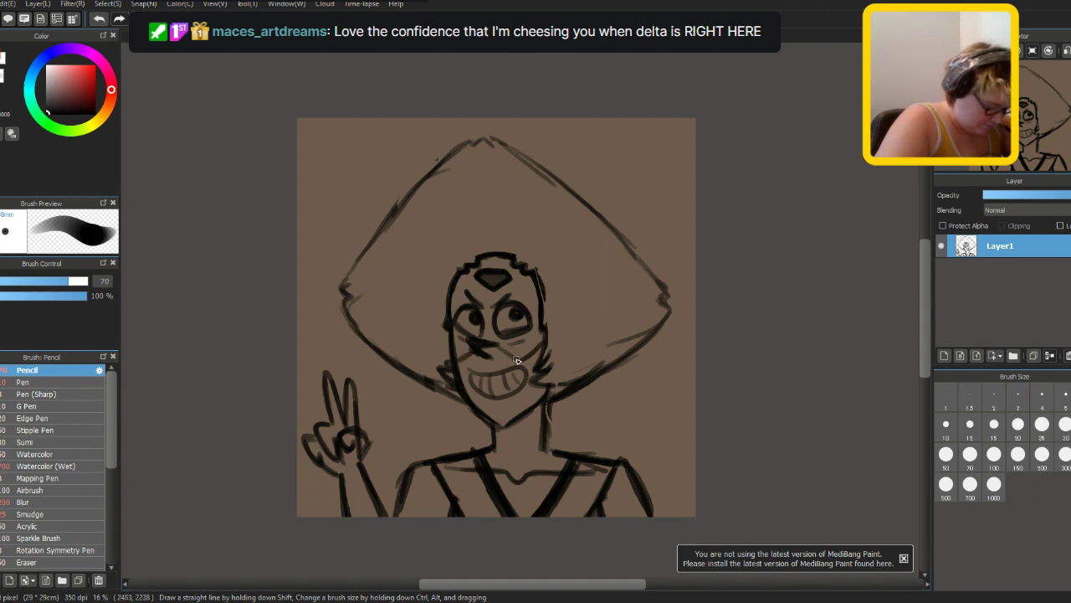
pyautogui.moveTo(507, 351); pyautogui.dragTo(541, 358)
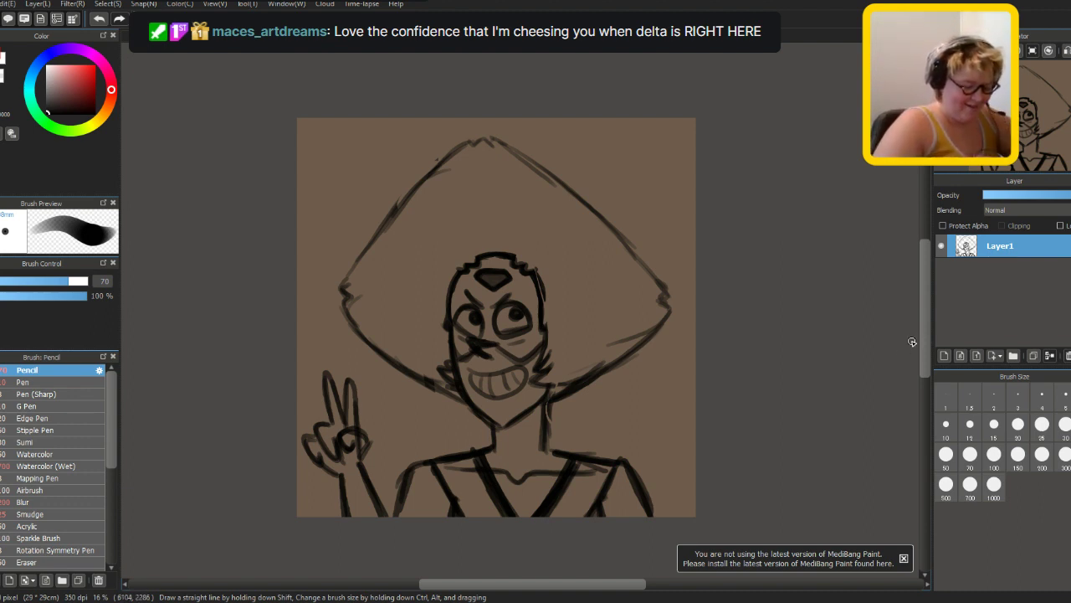
# - Darken the neck line below the jaw with another pencil stroke down toward the shoulder
pyautogui.scroll(-1, 922, 343)
pyautogui.hotkey('ctrl', '-')
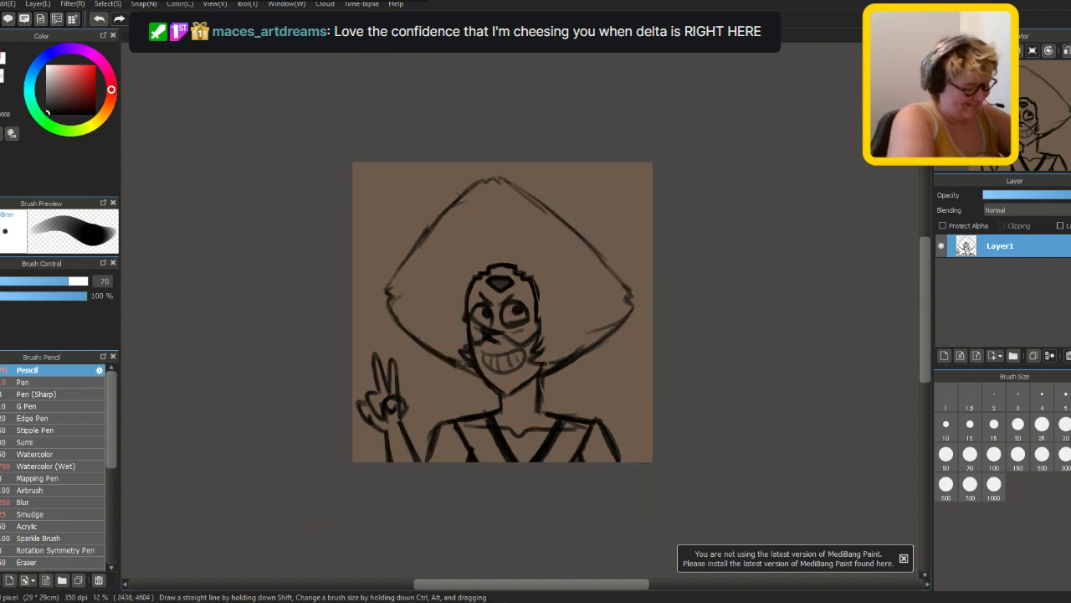
pyautogui.hotkey('ctrl', '+')
pyautogui.hotkey('ctrl', '+')
pyautogui.moveTo(558, 451); pyautogui.dragTo(556, 503)
pyautogui.moveTo(926, 259); pyautogui.dragTo(922, 288)
# - Draw a crease line inward from each side corner of the hair and erase the stray speck near its upper edge
pyautogui.hotkey('ctrl', '-')
pyautogui.hotkey('ctrl', '-')
pyautogui.hotkey('ctrl', '+')
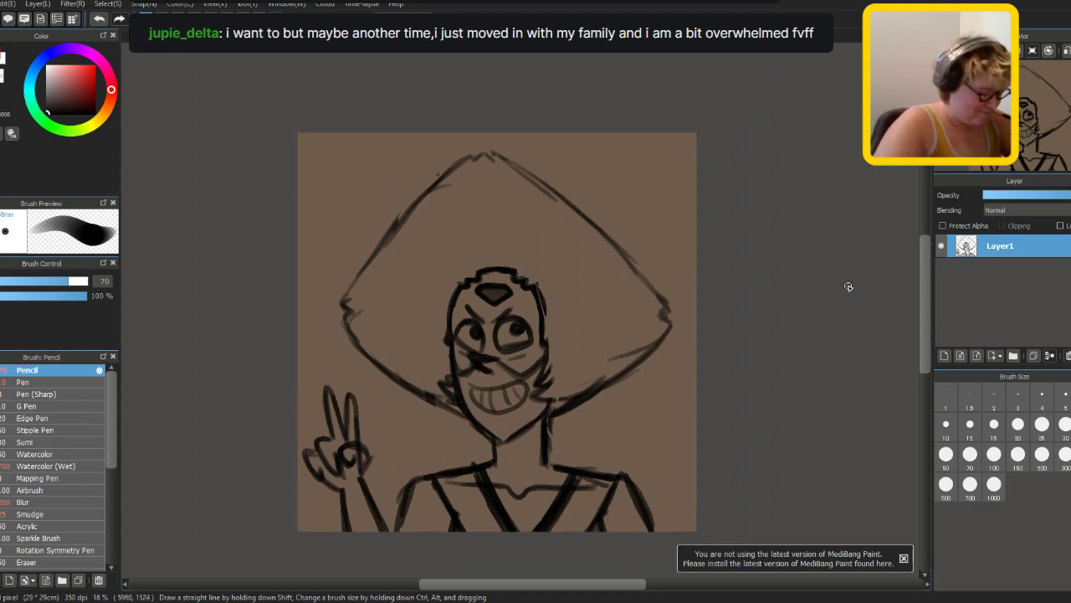
pyautogui.moveTo(353, 312); pyautogui.dragTo(400, 325)
pyautogui.moveTo(668, 316); pyautogui.dragTo(592, 327)
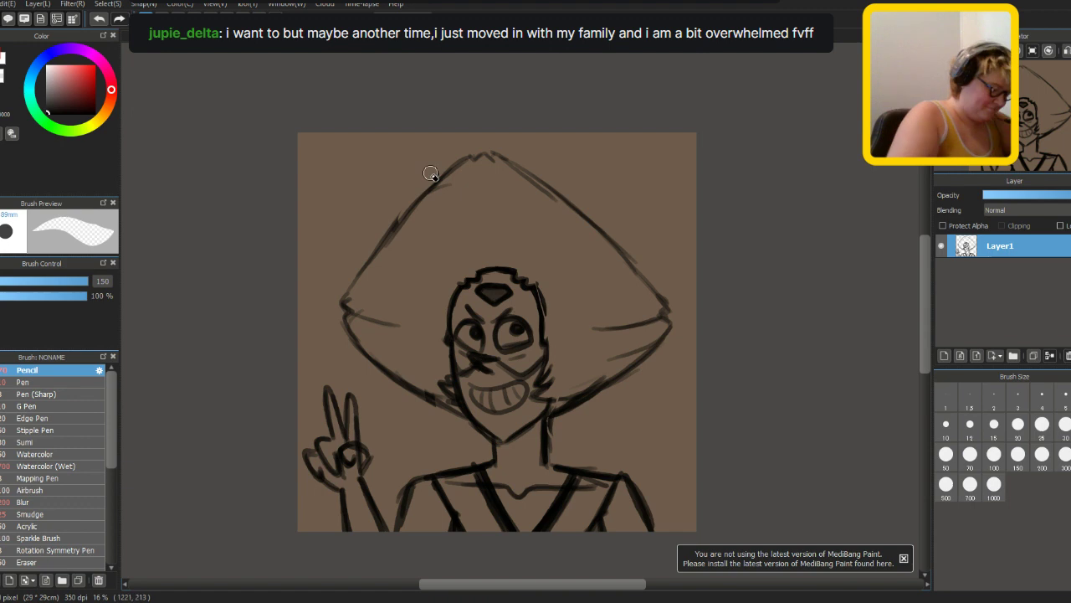
pyautogui.scroll(-3, 519, 312)
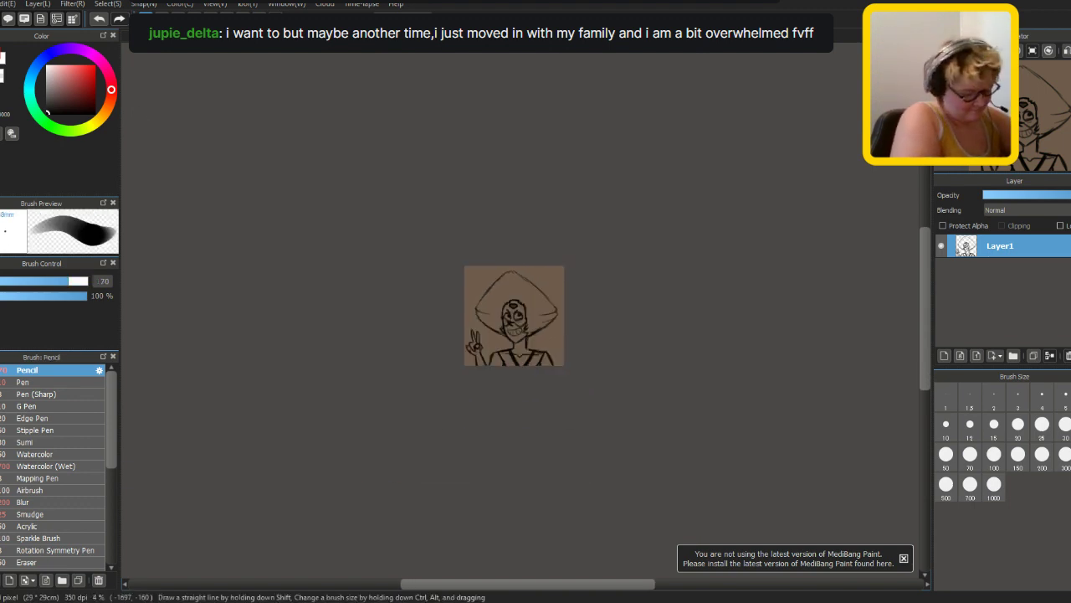
pyautogui.scroll(2, 519, 311)
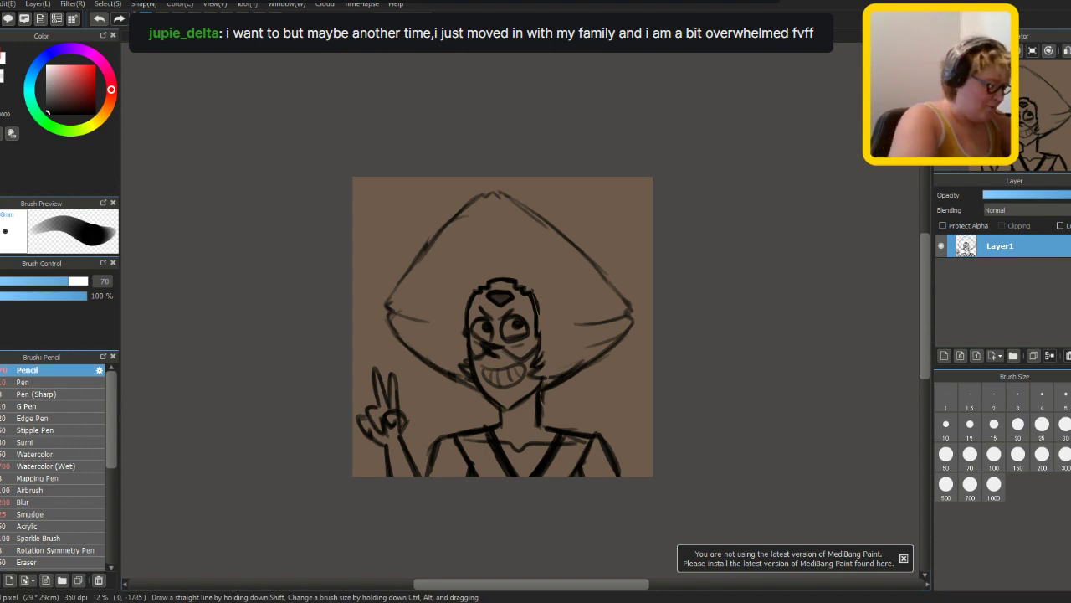
# - Switch to the color wheel drawing and examine the red-haired portrait in the orange wedge up close
pyautogui.click(686, 36)
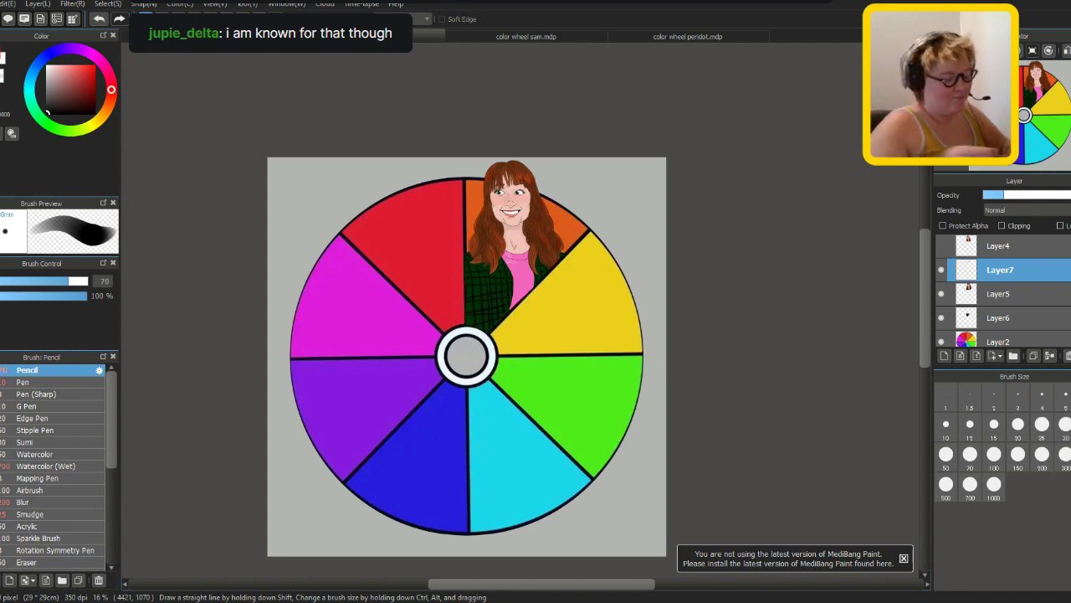
pyautogui.moveTo(925, 295); pyautogui.dragTo(925, 277)
pyautogui.hotkey('ctrl', 'Up')
pyautogui.hotkey('ctrl', 'Up')
pyautogui.hotkey('ctrl', 'Up')
pyautogui.hotkey('ctrl', 'Up')
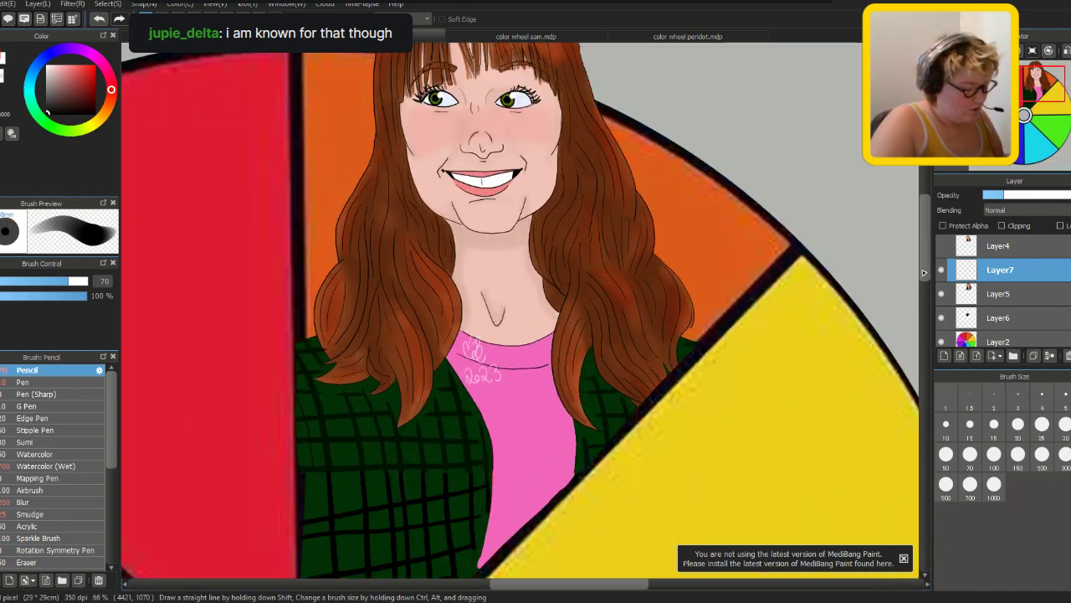
pyautogui.scroll(-1, 924, 276)
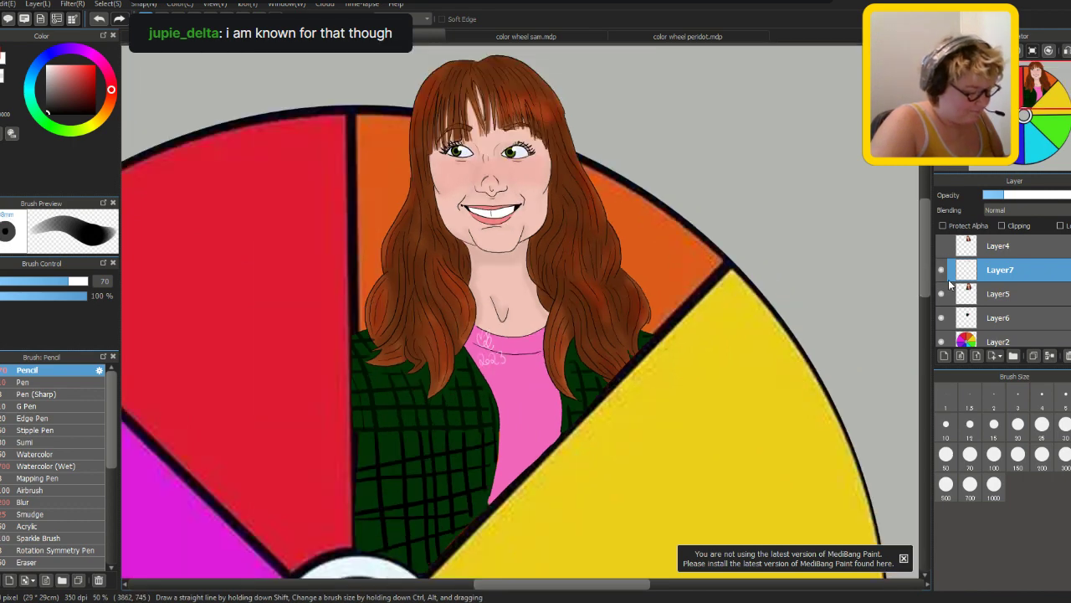
pyautogui.scroll(-3, 925, 276)
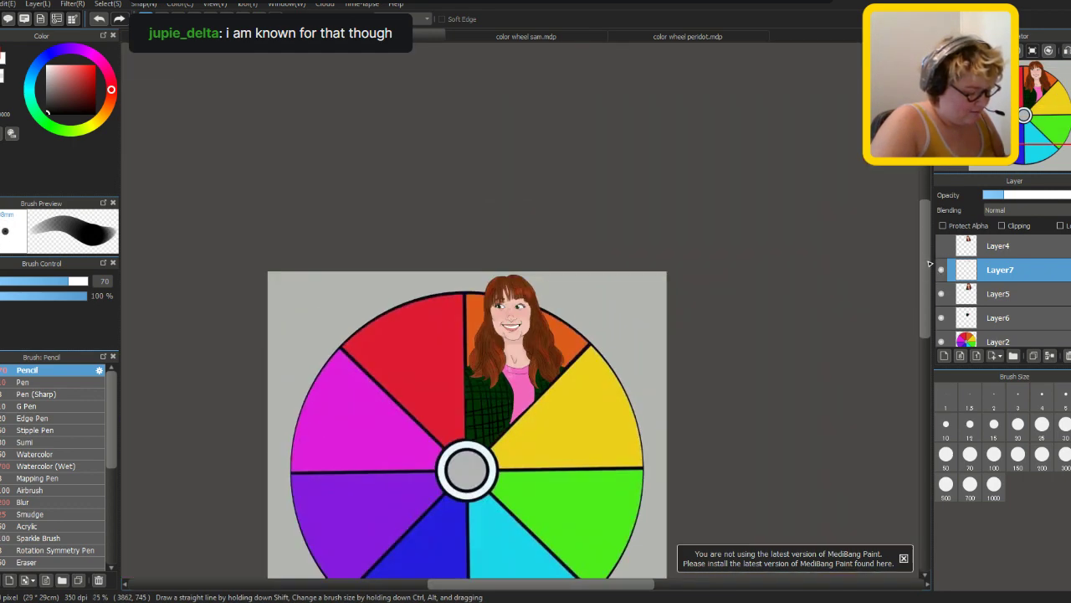
# - Open color wheel sam.mdp, view the line art with the Layer1 sketch hidden, show the sketch again and choose the Pen brush
pyautogui.click(562, 38)
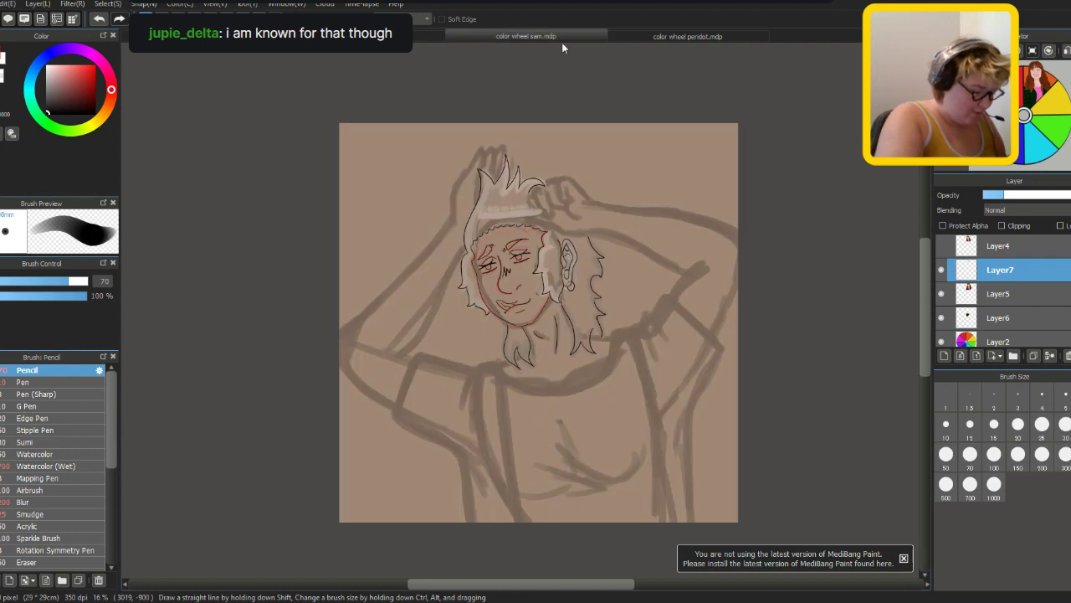
pyautogui.click(940, 270)
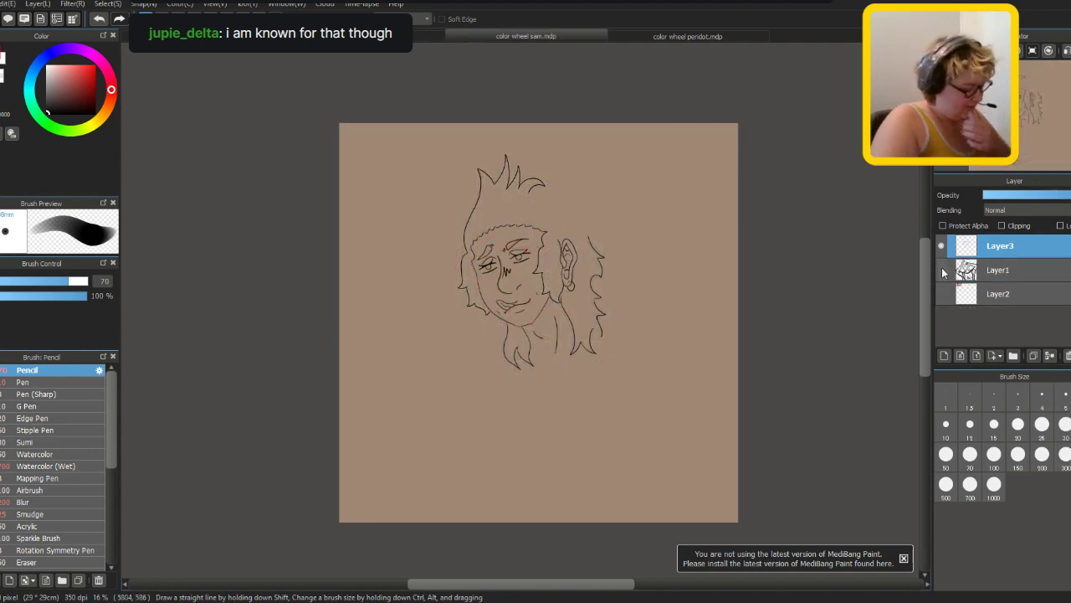
pyautogui.click(940, 267)
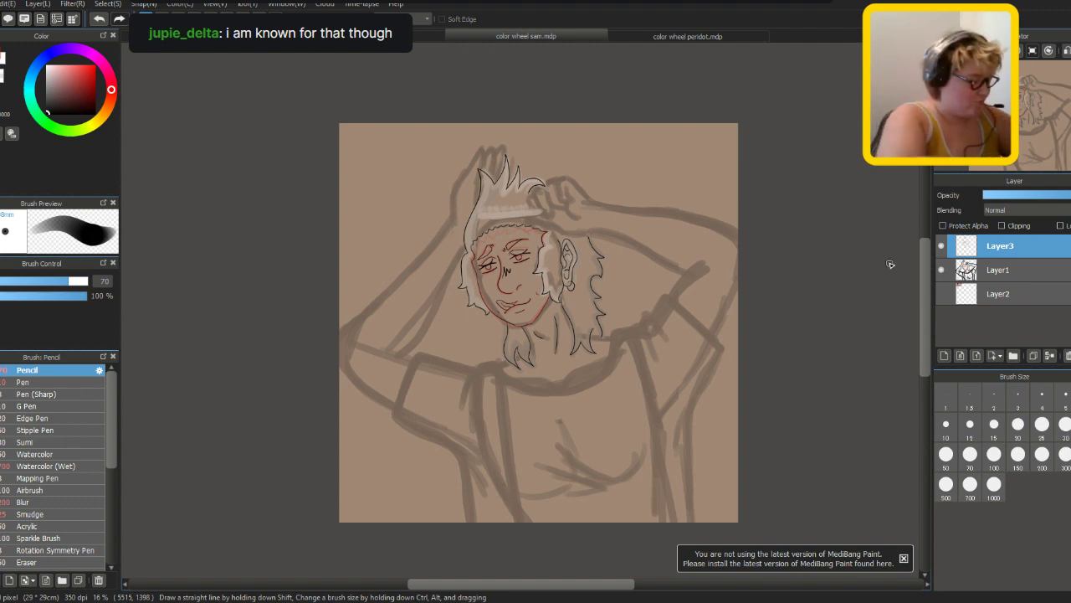
pyautogui.click(48, 382)
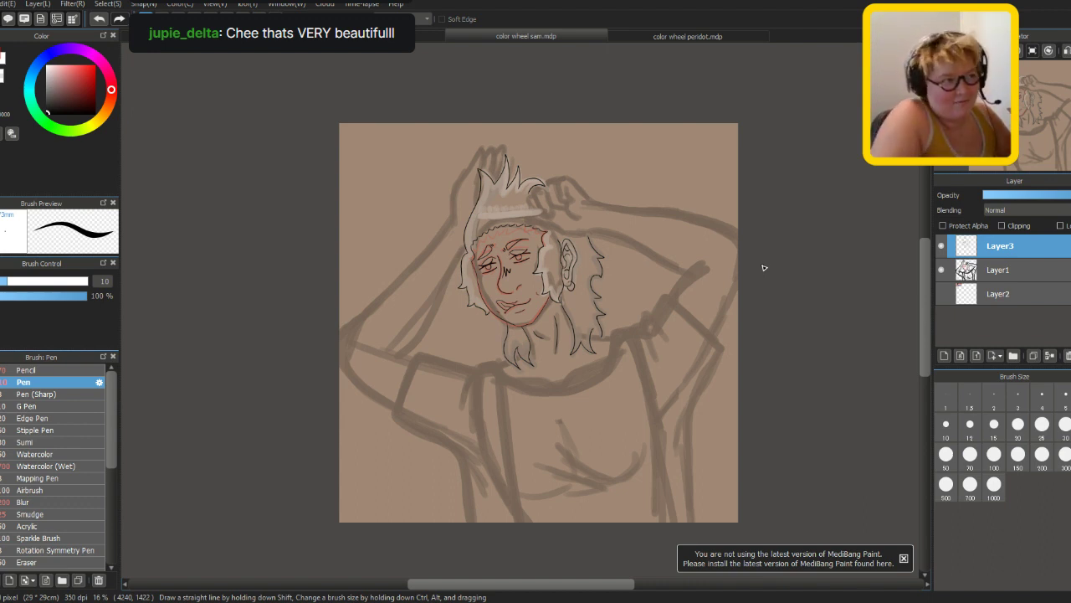
# - Look over color wheel peridot.mdp and color wheel sam.mdp, and return to the color wheel drawing
pyautogui.click(674, 36)
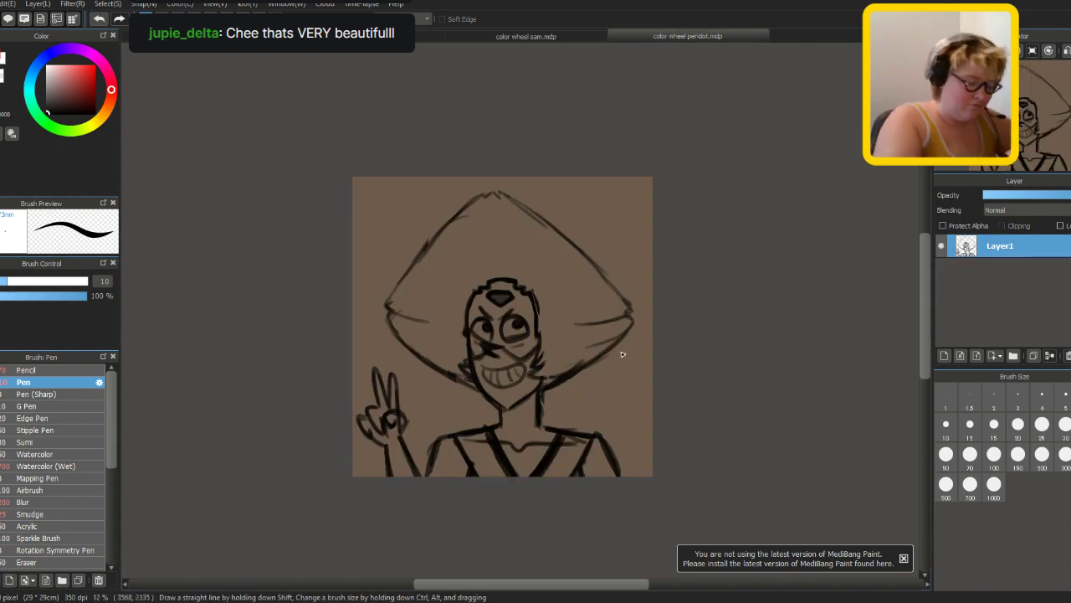
pyautogui.click(572, 39)
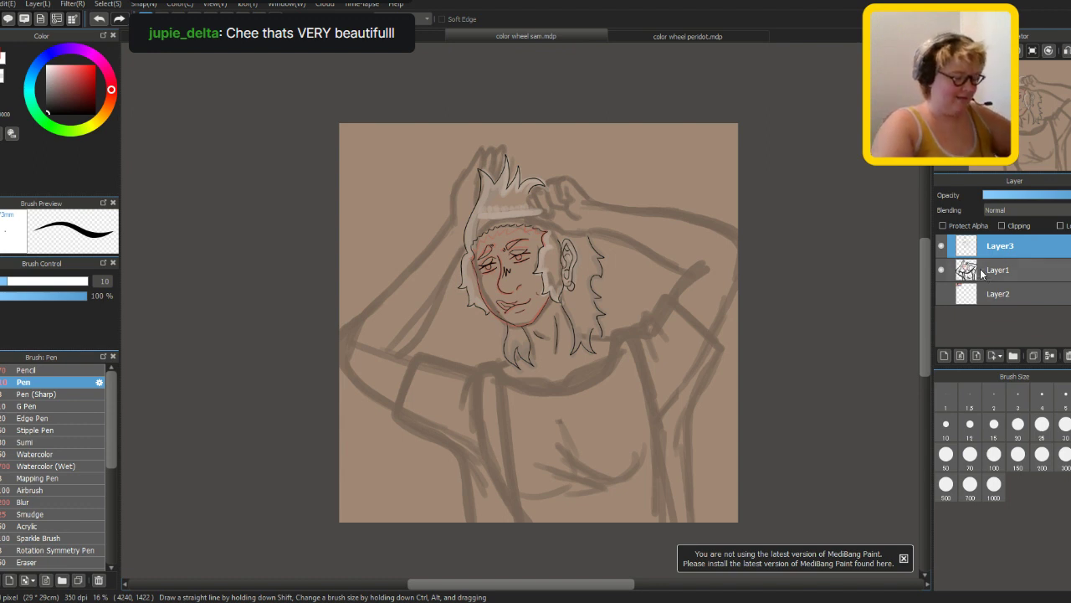
pyautogui.click(465, 40)
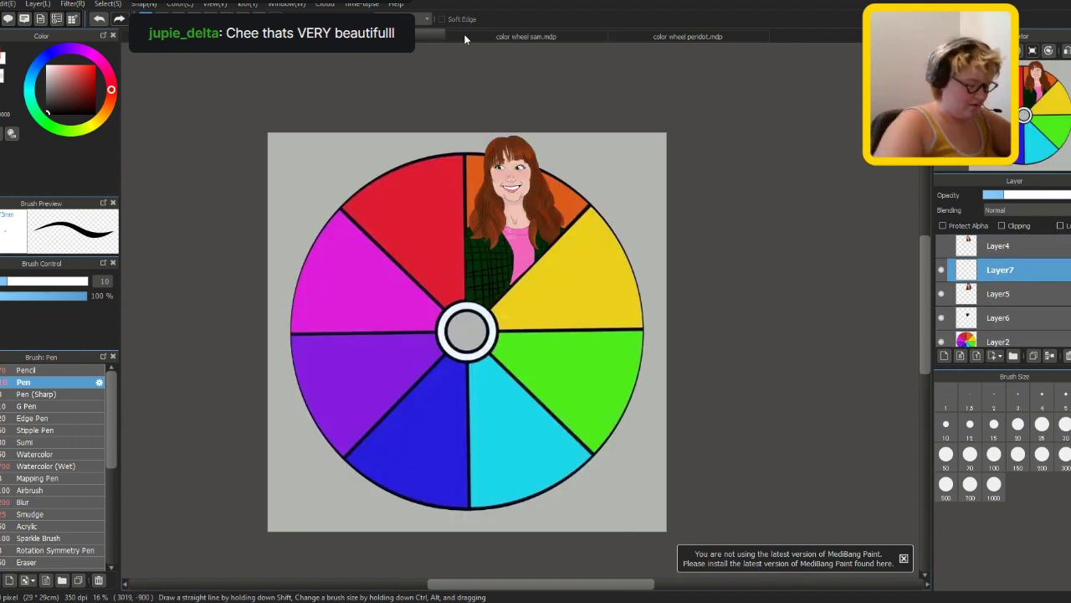
# - Check the handwritten notes around the color wheel by showing Layer3, and leave the layer hidden
pyautogui.scroll(-2, 983, 326)
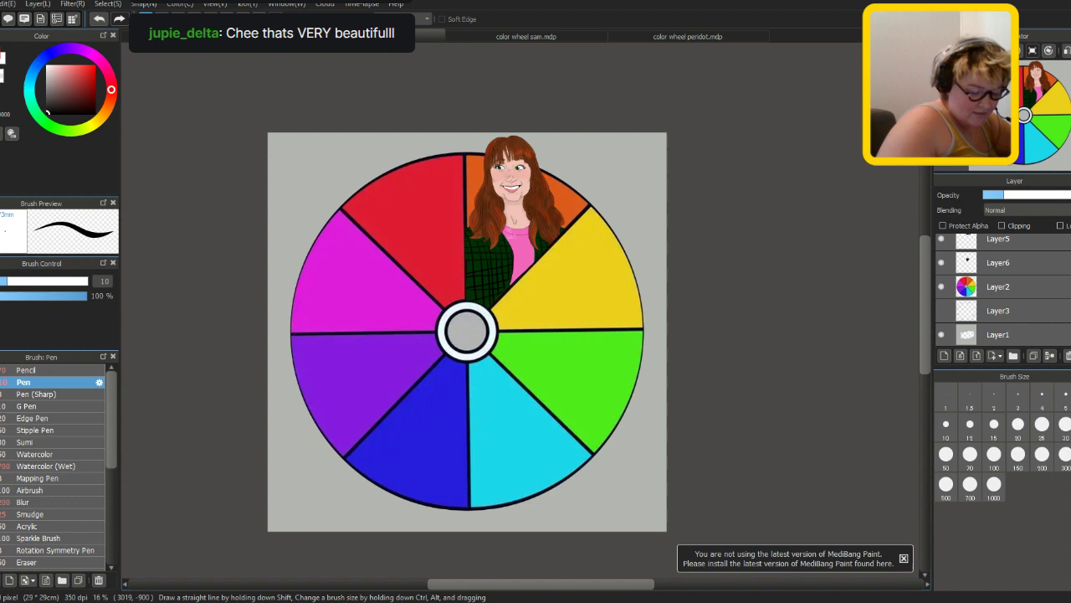
pyautogui.click(942, 311)
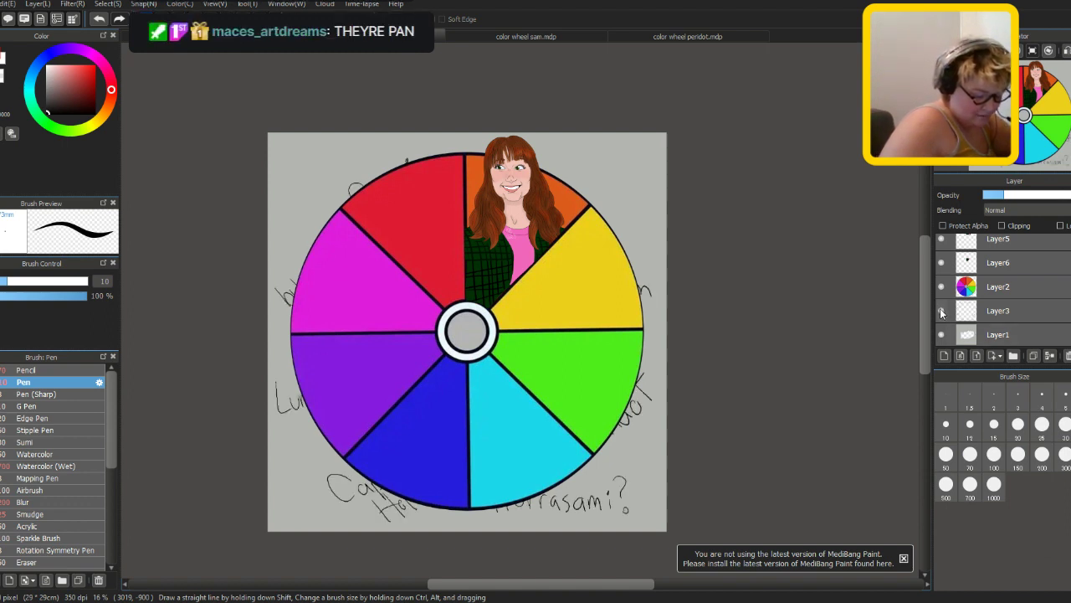
pyautogui.click(941, 312)
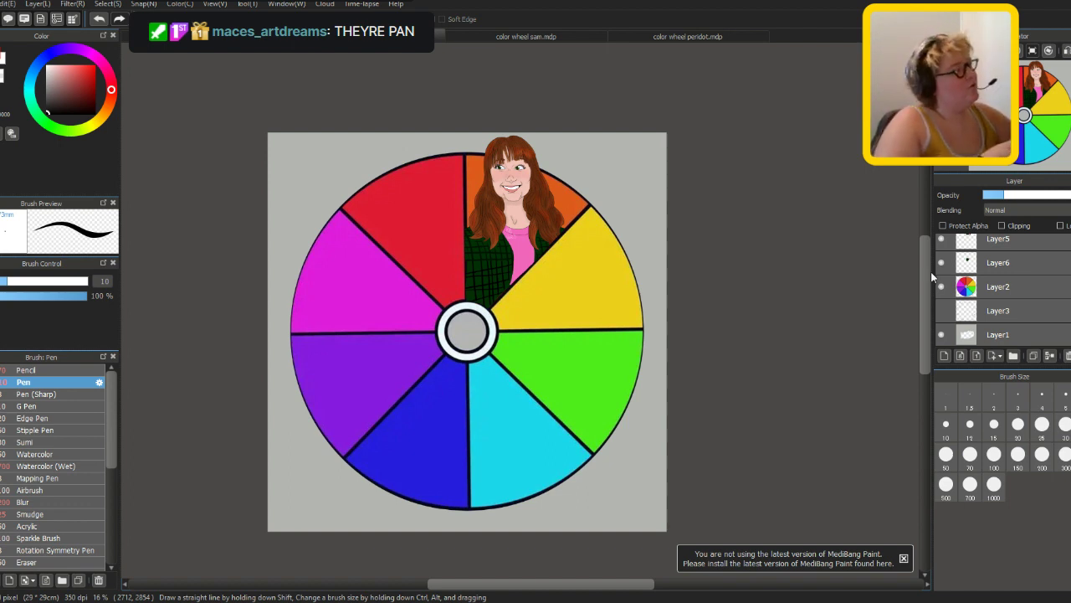
pyautogui.click(940, 311)
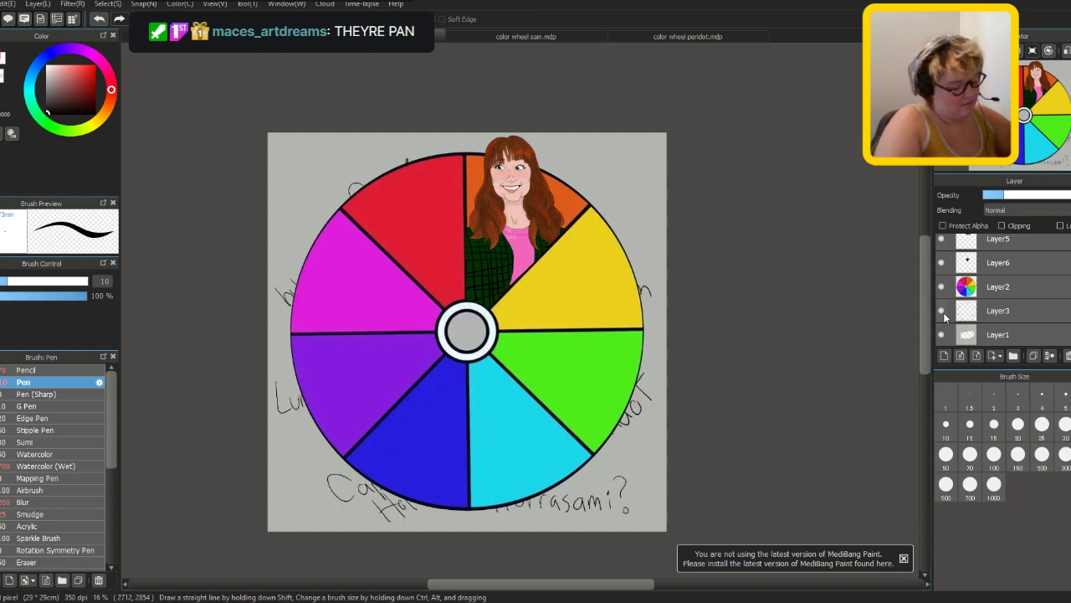
pyautogui.click(940, 312)
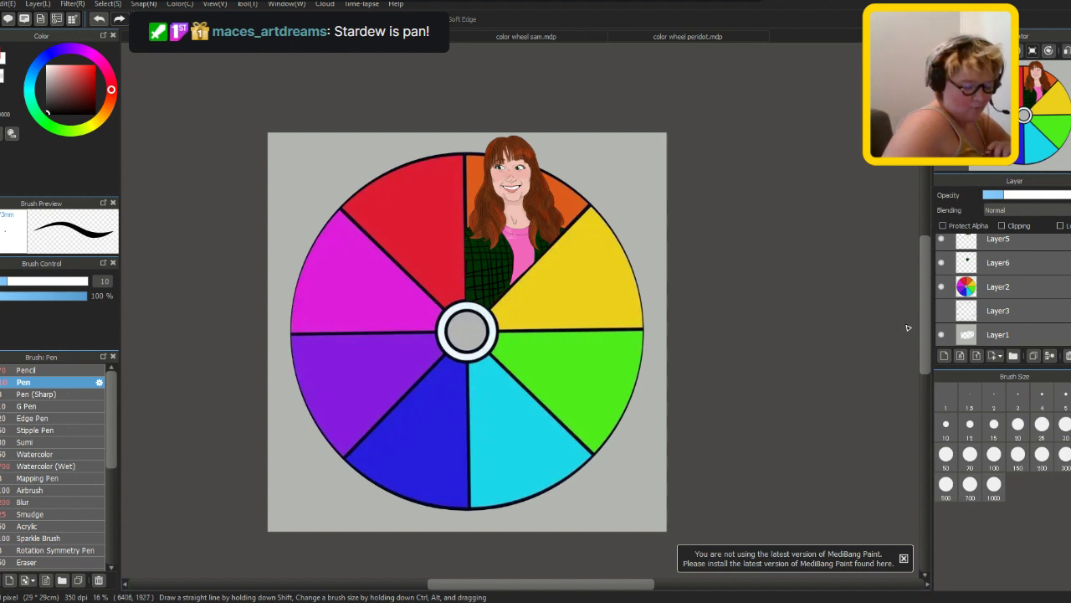
# - Glance at color wheel peridot.mdp and the wheel once more, and go back to color wheel sam.mdp
pyautogui.click(649, 34)
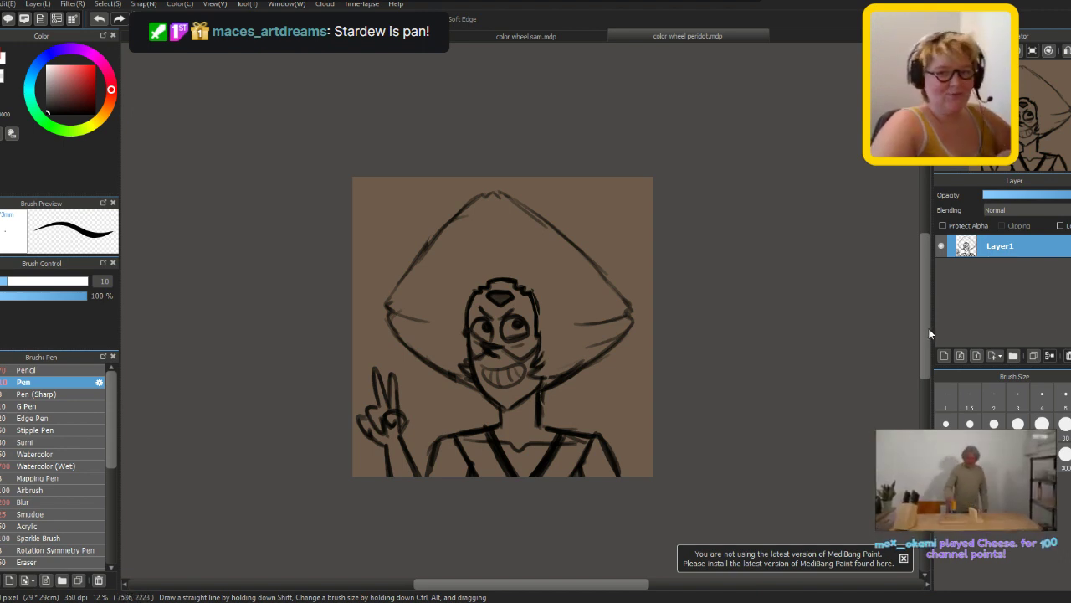
pyautogui.click(403, 37)
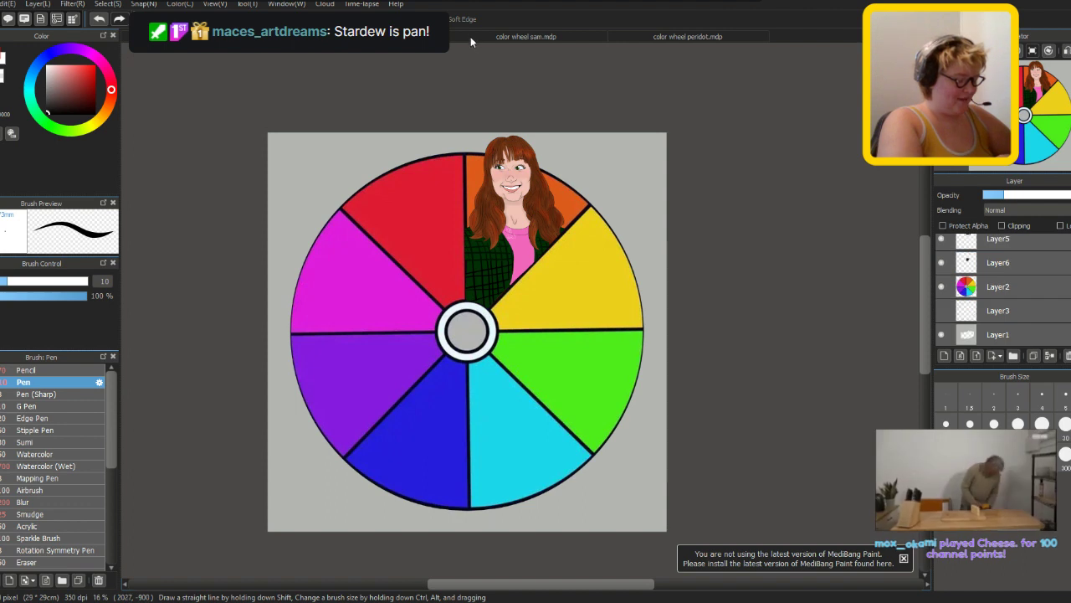
pyautogui.click(509, 33)
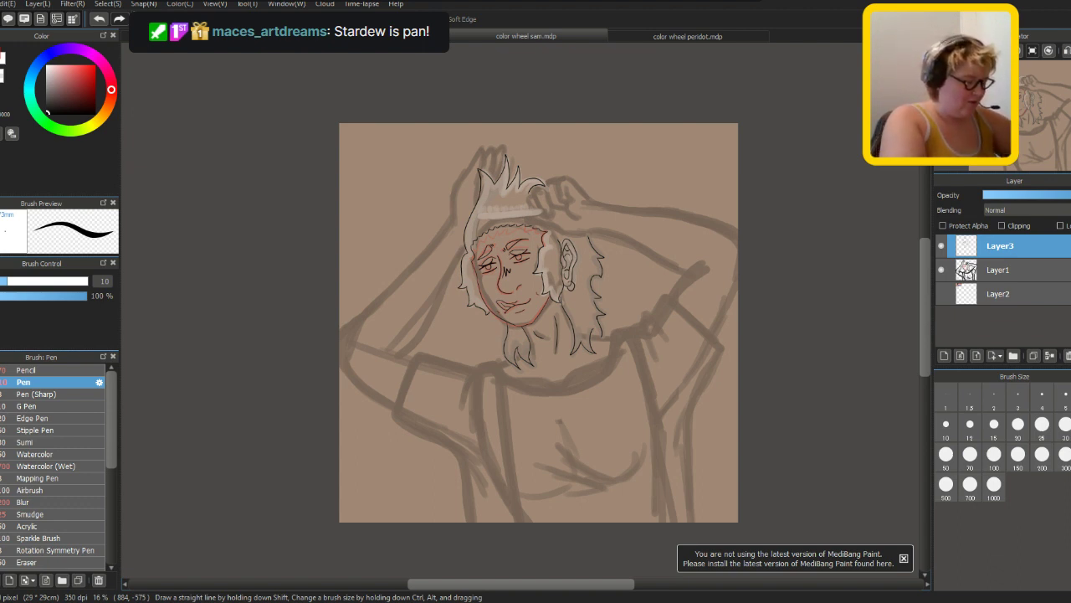
# - Compare the color wheel drawing, close up on the red-haired woman in the orange segment, with color wheel sam.mdp
pyautogui.click(425, 39)
pyautogui.moveTo(928, 291); pyautogui.dragTo(933, 263)
pyautogui.hotkey('ctrl', '+')
pyautogui.hotkey('ctrl', '+')
pyautogui.hotkey('ctrl', '+')
pyautogui.hotkey('ctrl', '-')
pyautogui.hotkey('ctrl', '-')
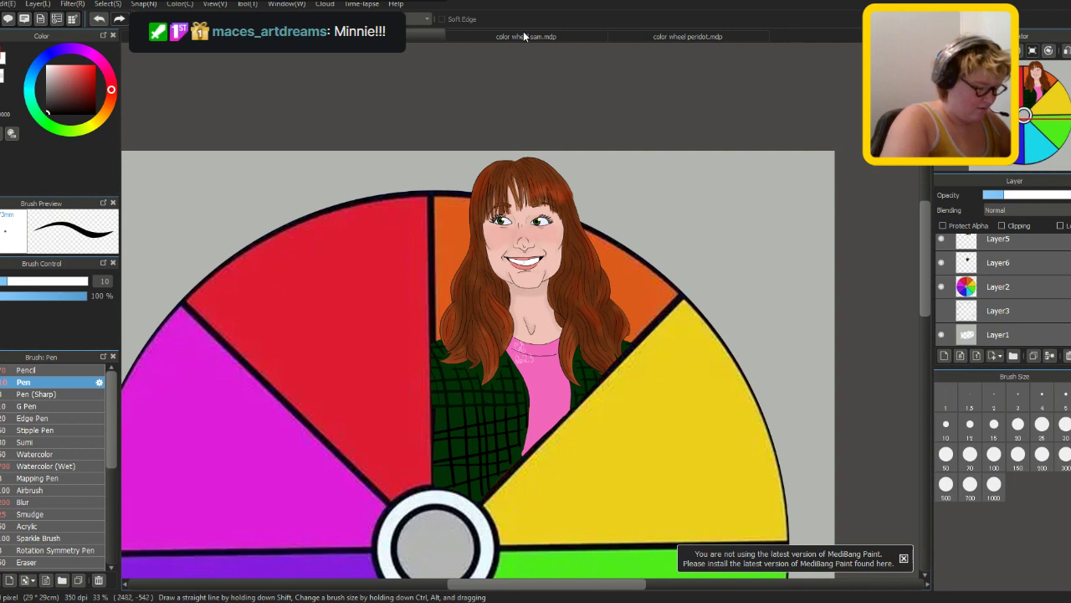
pyautogui.click(408, 29)
pyautogui.hotkey('ctrl', '+')
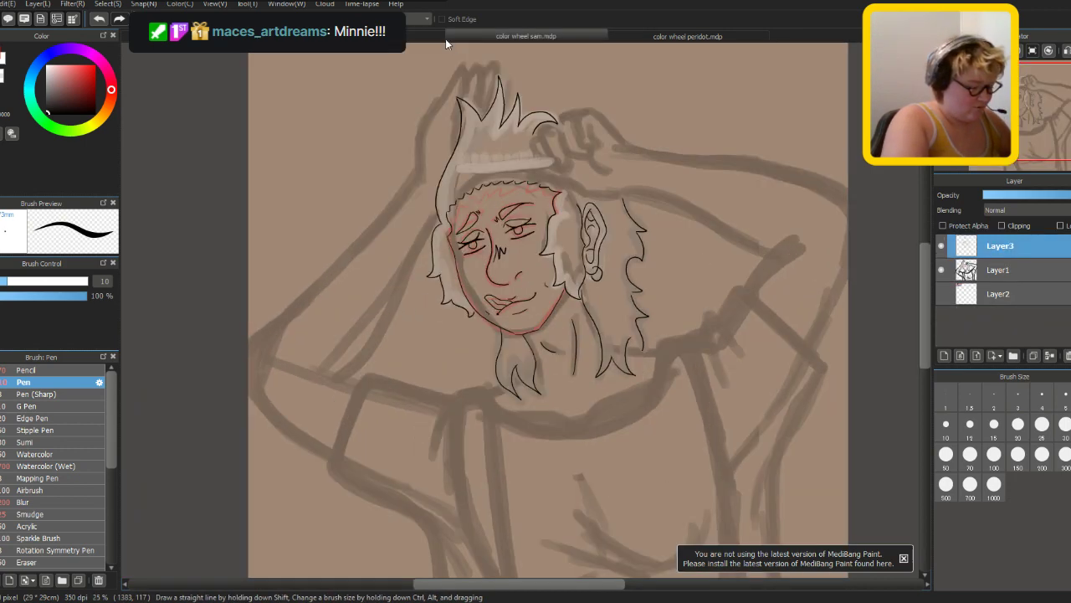
pyautogui.click(442, 38)
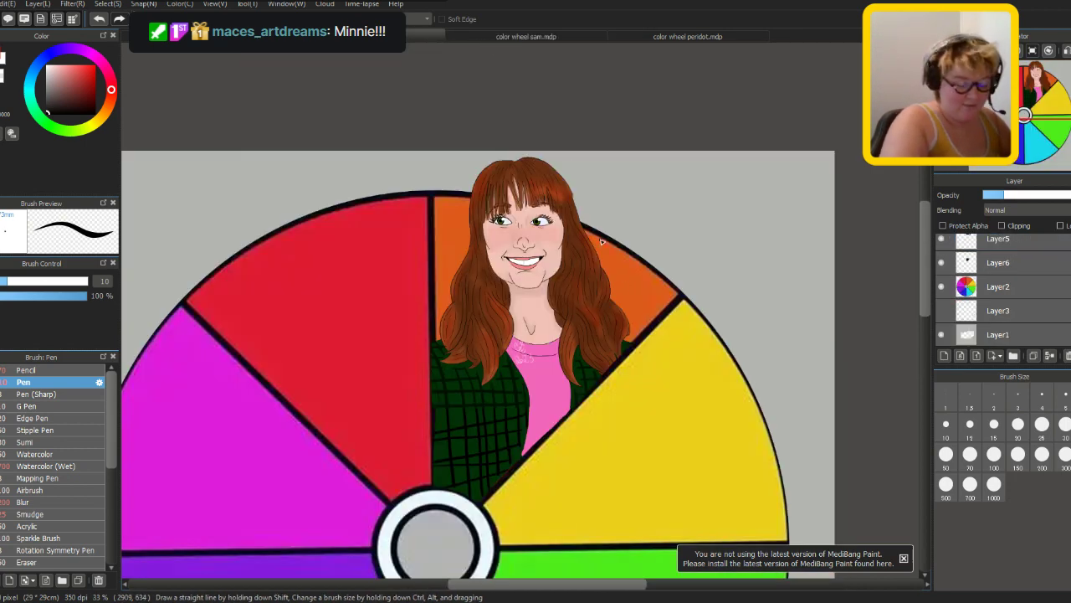
pyautogui.click(526, 30)
pyautogui.hotkey('ctrl', '-')
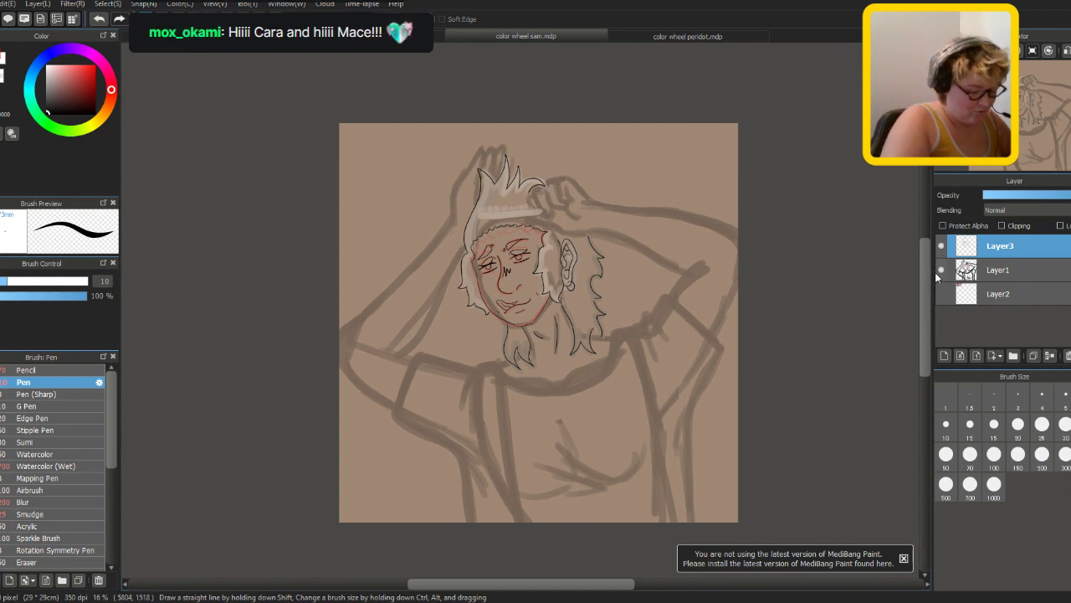
# - Look over color wheel peridot.mdp and switch back to the color wheel drawing
pyautogui.click(662, 35)
pyautogui.moveTo(925, 262); pyautogui.dragTo(932, 344)
pyautogui.hotkey('ctrl', '+')
pyautogui.hotkey('ctrl', '-')
pyautogui.click(389, 36)
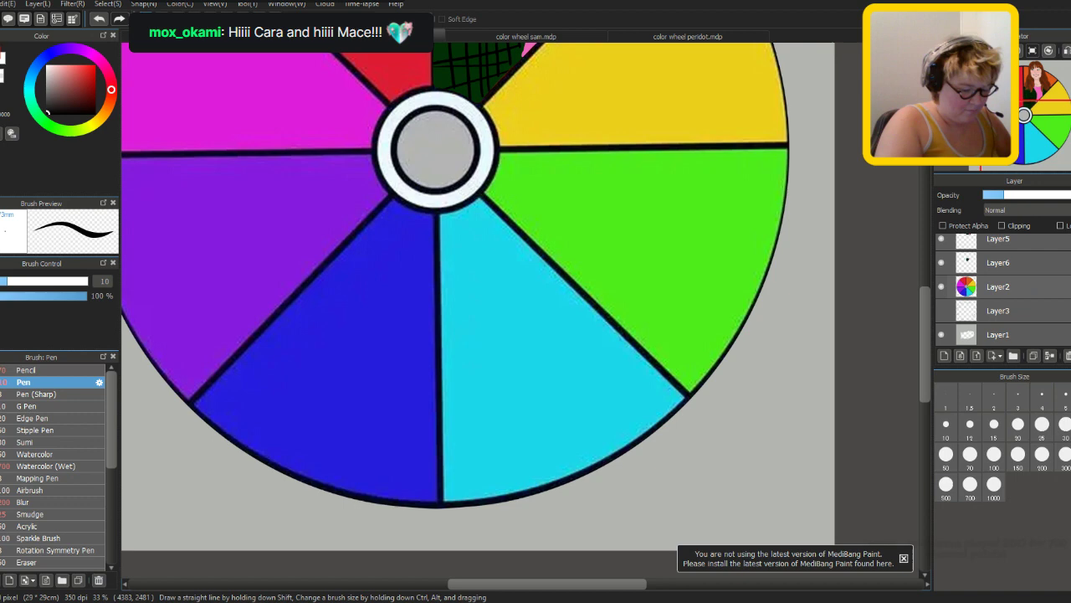
# - Examine the color wheel segment by segment, from the empty lower colors up to the finished character, and then as a whole
pyautogui.scroll(2, 1038, 251)
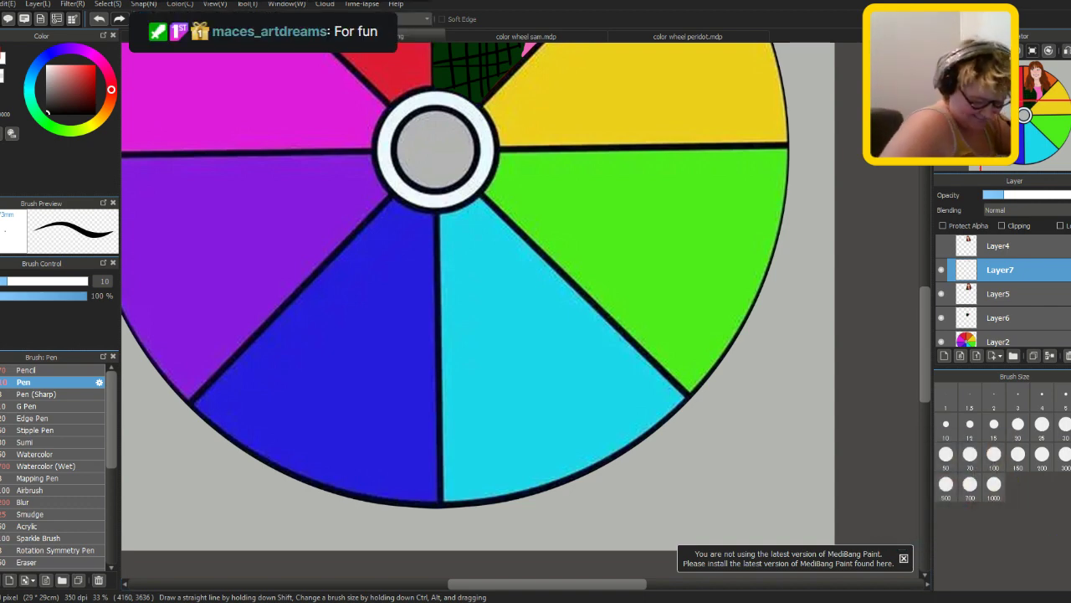
pyautogui.moveTo(546, 581); pyautogui.dragTo(525, 582)
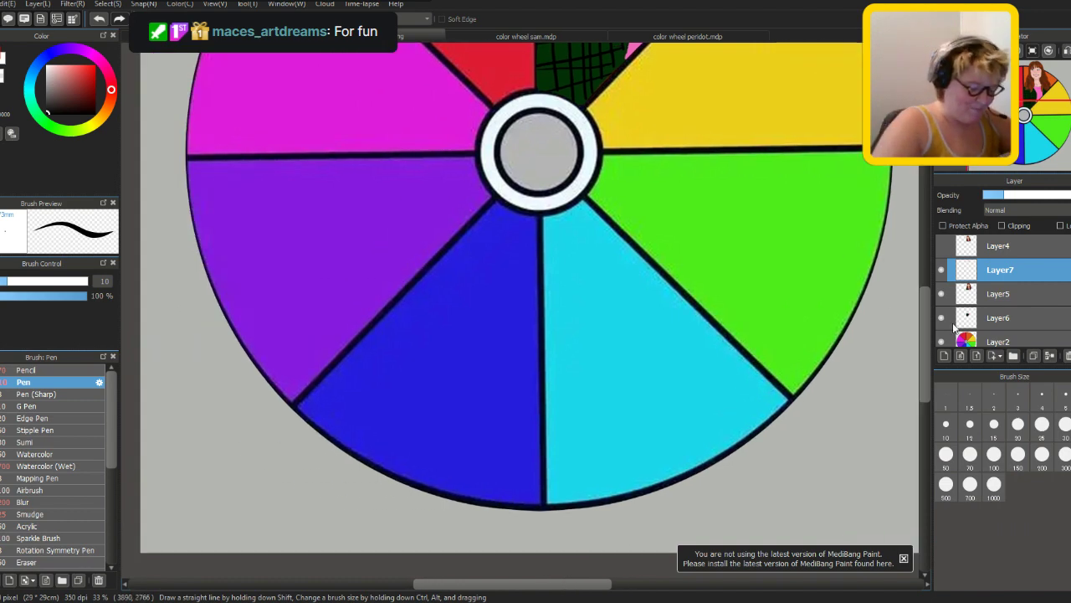
pyautogui.moveTo(924, 315); pyautogui.dragTo(926, 298)
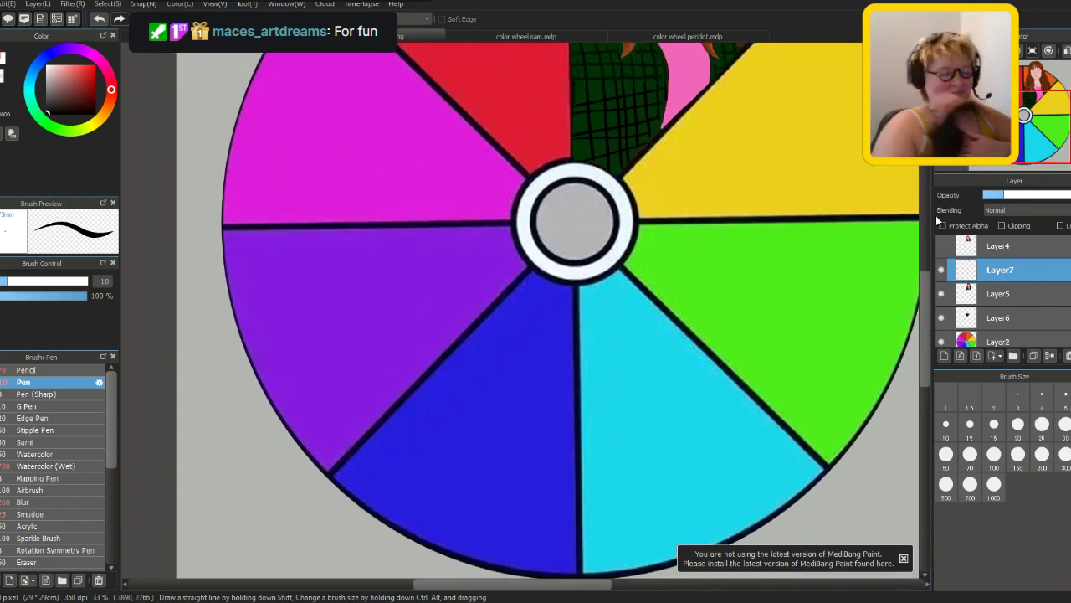
pyautogui.hotkey('ctrl', '-')
pyautogui.hotkey('ctrl', '-')
pyautogui.hotkey('ctrl', '+')
pyautogui.hotkey('ctrl', '-')
pyautogui.hotkey('ctrl', '+')
pyautogui.hotkey('ctrl', '-')
pyautogui.hotkey('ctrl', '+')
pyautogui.moveTo(925, 344); pyautogui.dragTo(926, 334)
pyautogui.scroll(2, 921, 319)
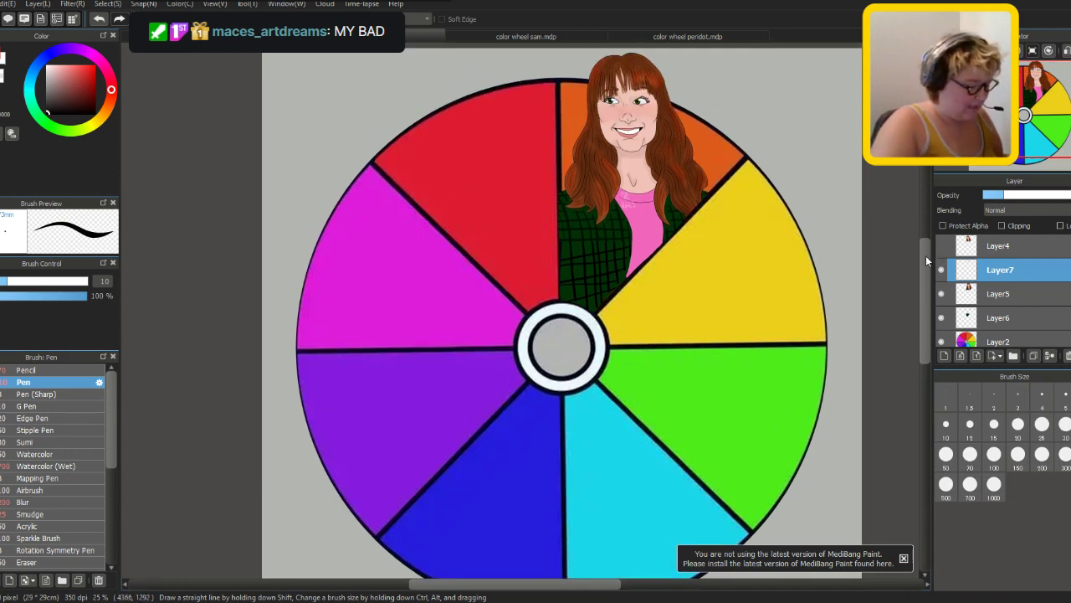
pyautogui.scroll(3, 925, 255)
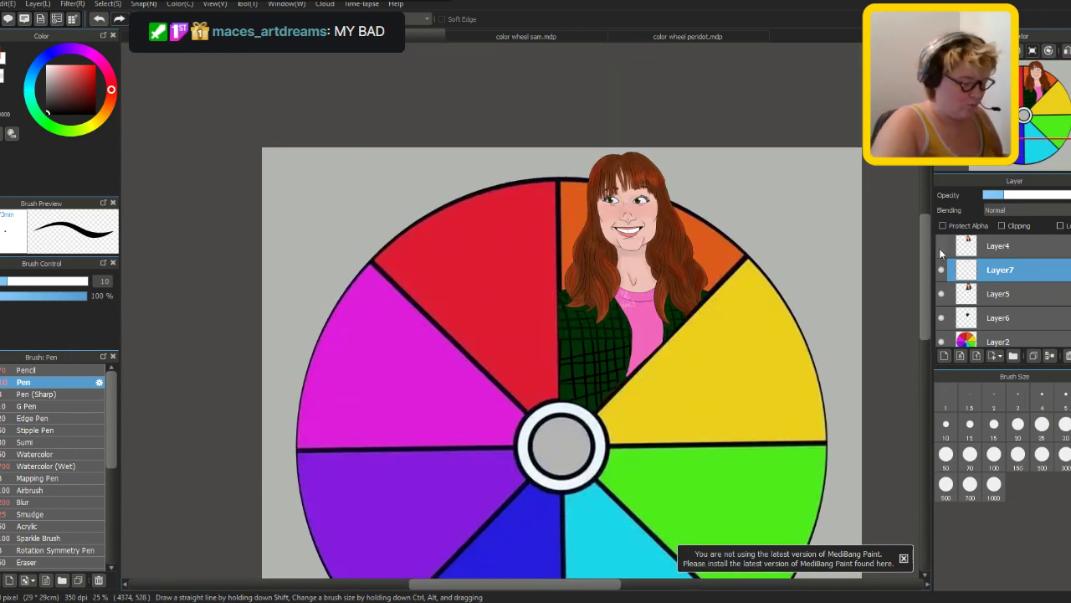
pyautogui.moveTo(943, 249); pyautogui.dragTo(936, 262)
pyautogui.scroll(-1, 862, 311)
pyautogui.moveTo(618, 586); pyautogui.dragTo(633, 581)
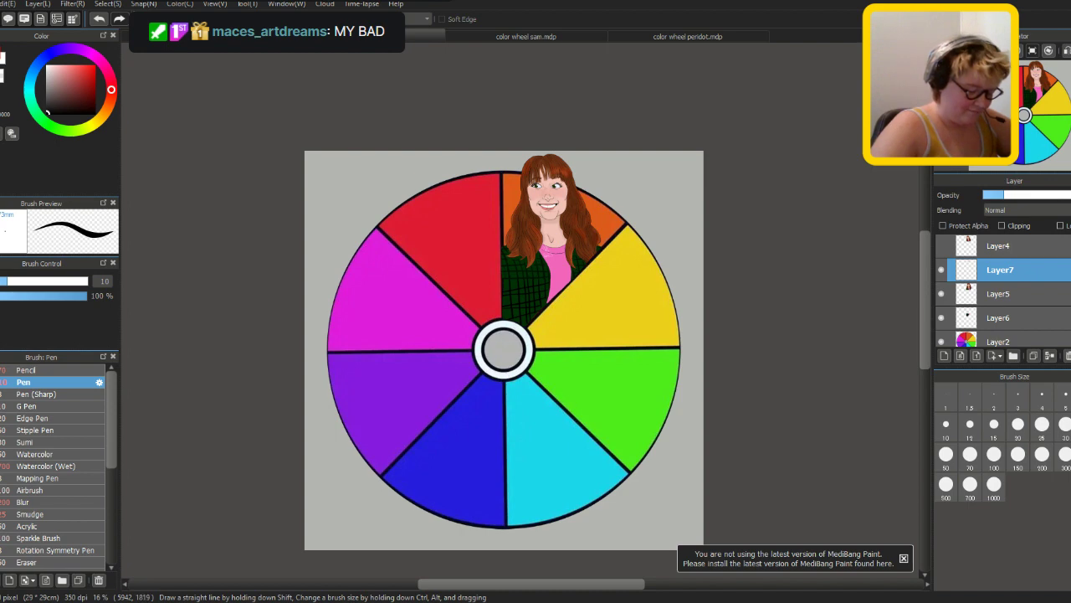
# - Switch to color wheel sam.mdp and ink short shoulder lines on both sides of the neck on Layer3
pyautogui.click(536, 36)
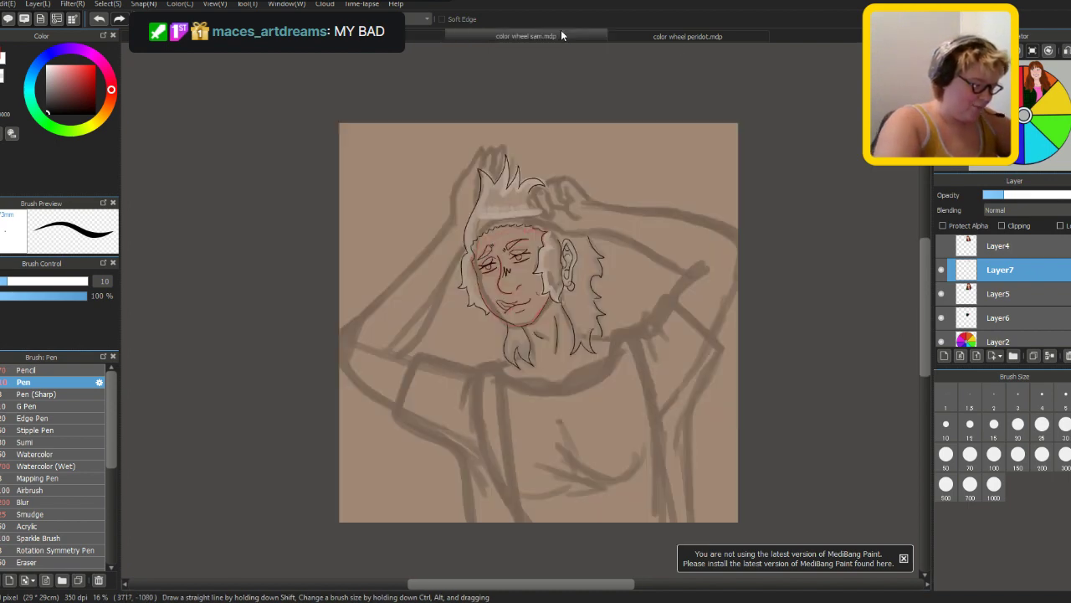
pyautogui.scroll(2, 526, 316)
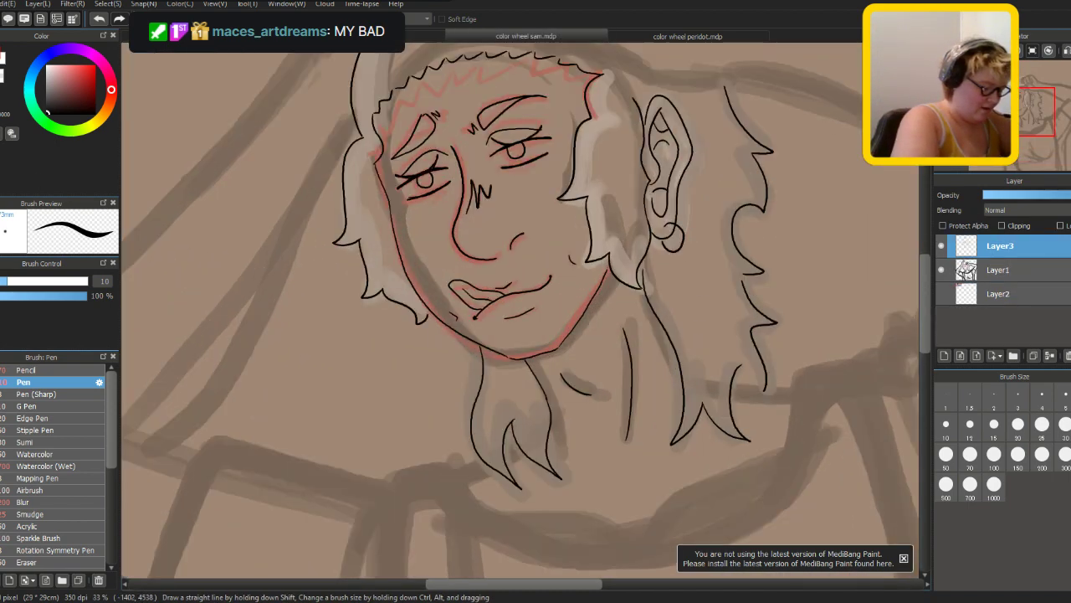
pyautogui.hotkey('ctrl', '-')
pyautogui.moveTo(925, 325); pyautogui.dragTo(924, 306)
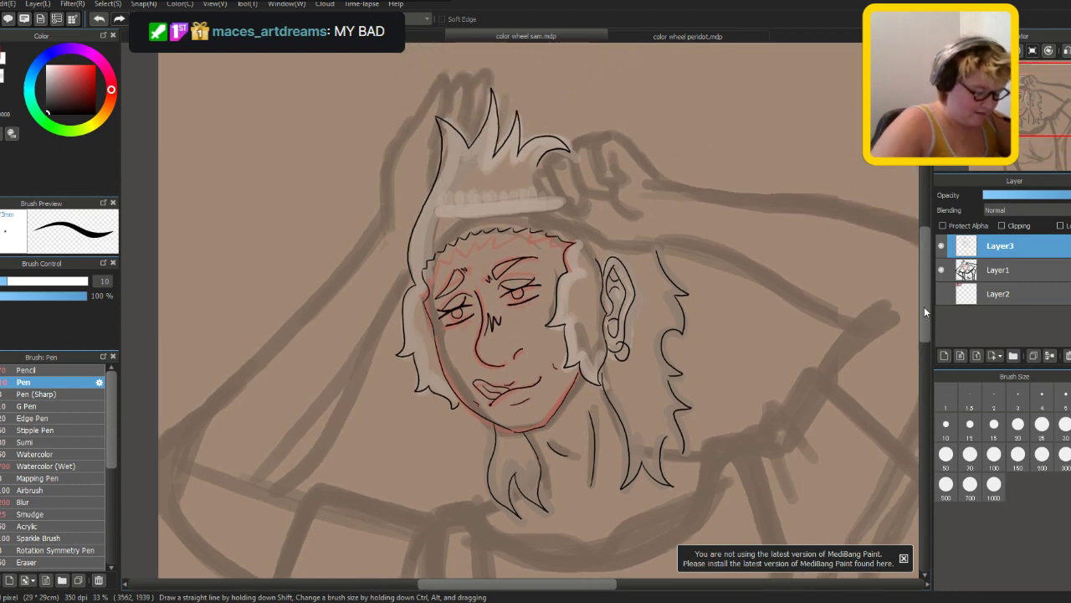
pyautogui.moveTo(570, 586); pyautogui.dragTo(595, 586)
pyautogui.moveTo(925, 290); pyautogui.dragTo(926, 310)
pyautogui.scroll(-2, 926, 305)
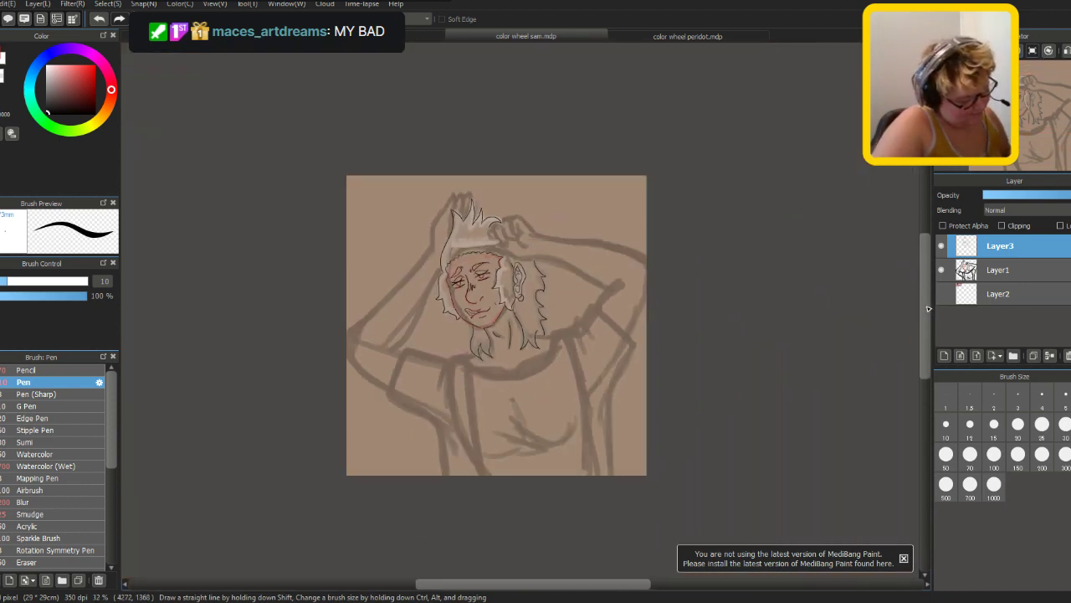
pyautogui.scroll(3, 931, 306)
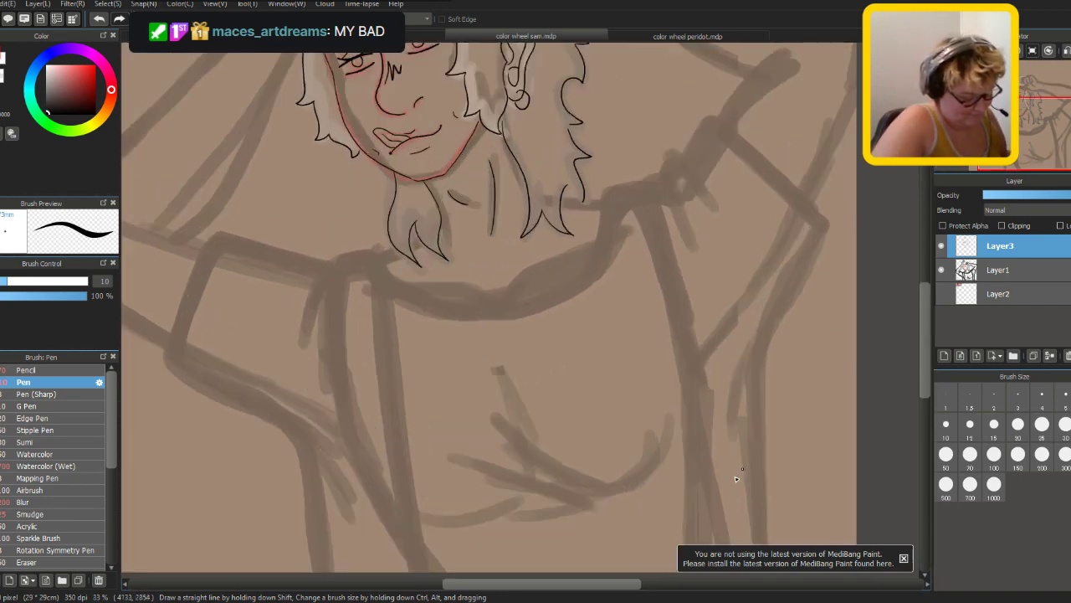
pyautogui.moveTo(599, 586); pyautogui.dragTo(595, 586)
pyautogui.moveTo(927, 310); pyautogui.dragTo(925, 296)
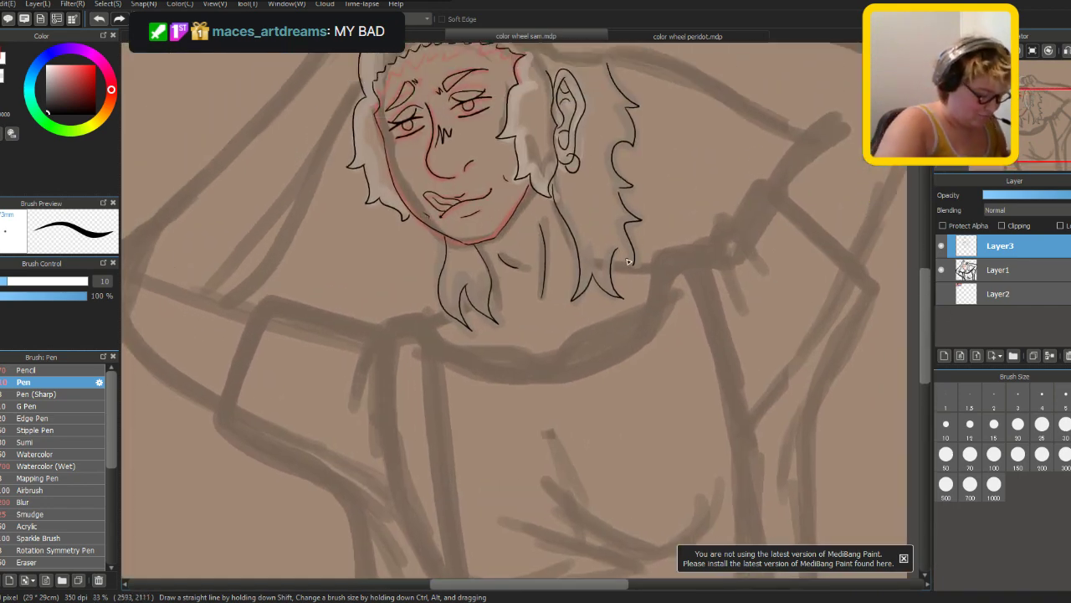
pyautogui.moveTo(617, 266); pyautogui.dragTo(650, 268)
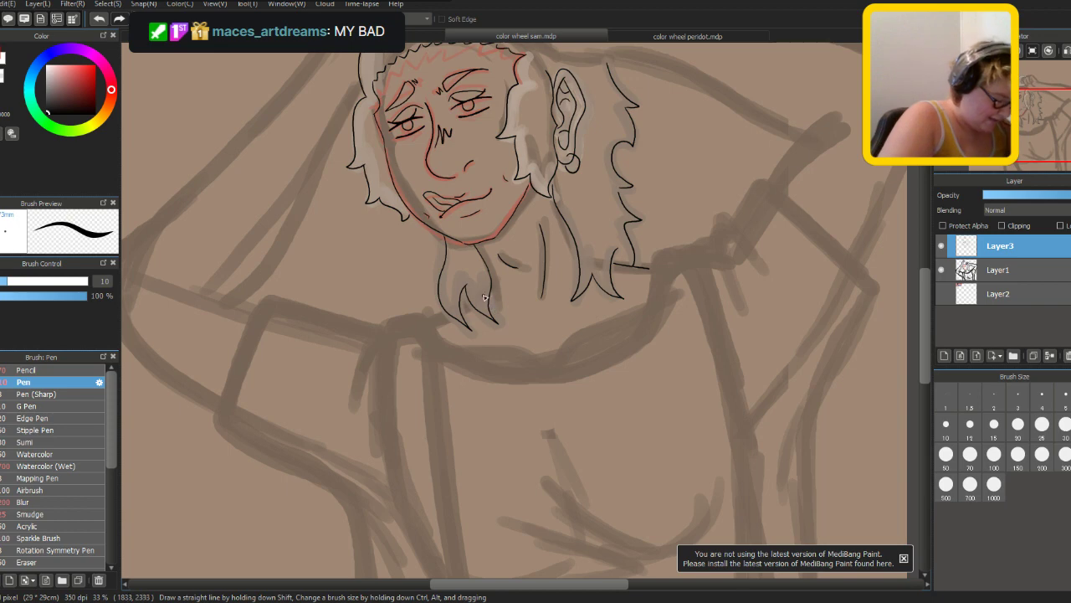
pyautogui.moveTo(470, 310); pyautogui.dragTo(431, 322)
pyautogui.hotkey('ctrl', '-')
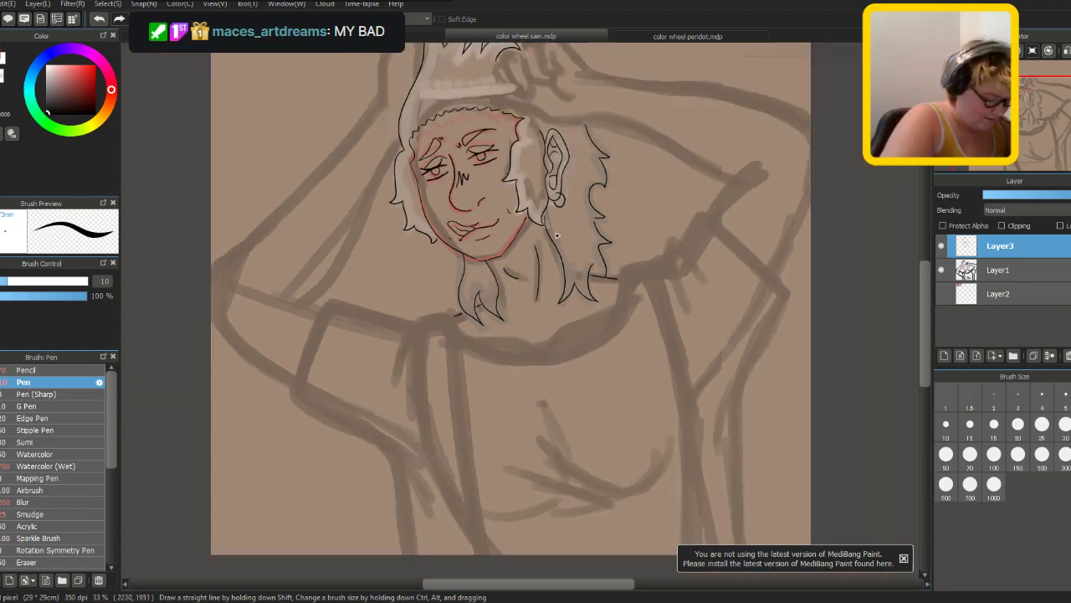
# - Ink the shirt's neckline, the sleeve on the image's left and the shirt side below it along the sketch
pyautogui.moveTo(472, 338)
pyautogui.mouseDown()
pyautogui.moveTo(544, 351)
pyautogui.moveTo(613, 310)
pyautogui.mouseUp()
pyautogui.moveTo(621, 275)
pyautogui.mouseDown()
pyautogui.moveTo(584, 346)
pyautogui.moveTo(548, 359)
pyautogui.moveTo(494, 354)
pyautogui.moveTo(447, 316)
pyautogui.moveTo(422, 324)
pyautogui.moveTo(337, 302)
pyautogui.moveTo(301, 360)
pyautogui.moveTo(293, 403)
pyautogui.moveTo(397, 465)
pyautogui.moveTo(413, 548)
pyautogui.mouseUp()
pyautogui.moveTo(383, 445); pyautogui.dragTo(426, 520)
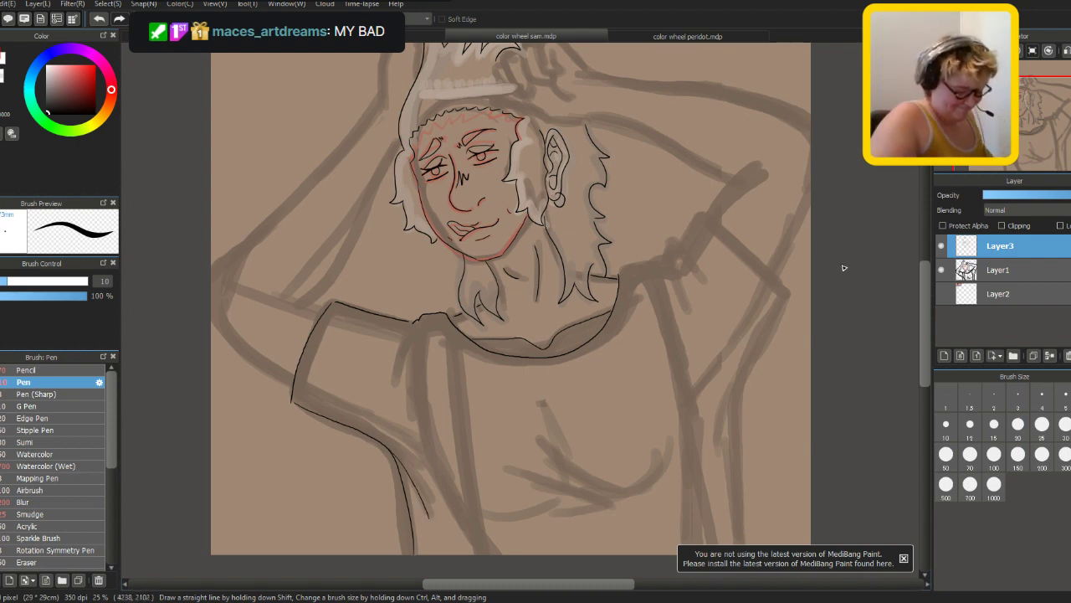
# - Ink the gathered shoulder, sleeve and side of the shirt on the image's right, with a fold line along the side
pyautogui.moveTo(619, 278)
pyautogui.mouseDown()
pyautogui.moveTo(709, 224)
pyautogui.moveTo(699, 217)
pyautogui.moveTo(787, 299)
pyautogui.mouseUp()
pyautogui.scroll(-2, 787, 299)
pyautogui.moveTo(785, 225)
pyautogui.mouseDown()
pyautogui.moveTo(737, 336)
pyautogui.moveTo(736, 482)
pyautogui.mouseUp()
pyautogui.scroll(2, 918, 285)
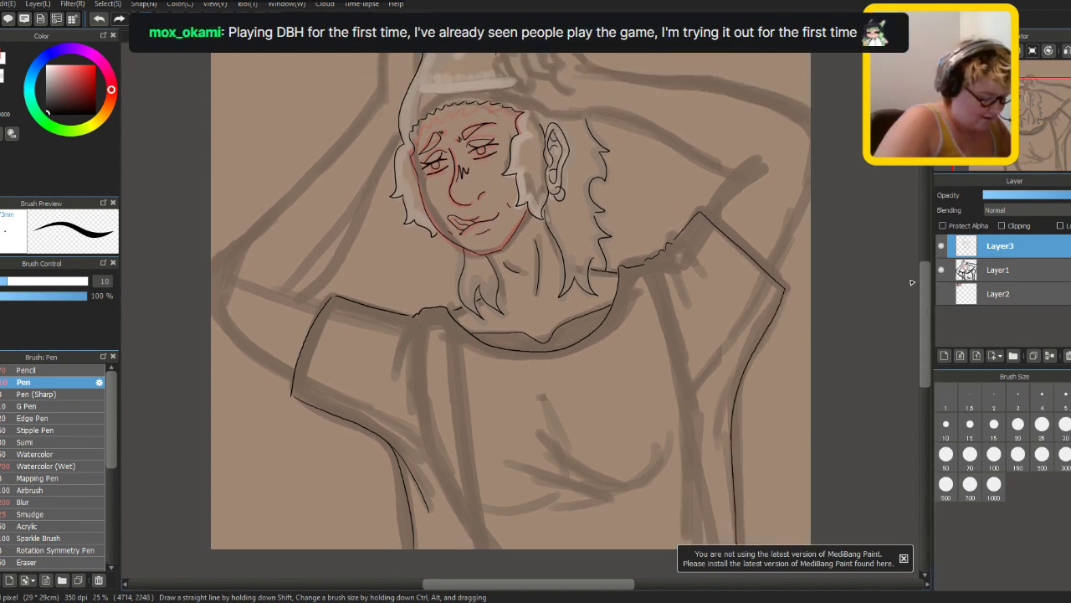
pyautogui.moveTo(740, 398); pyautogui.dragTo(719, 494)
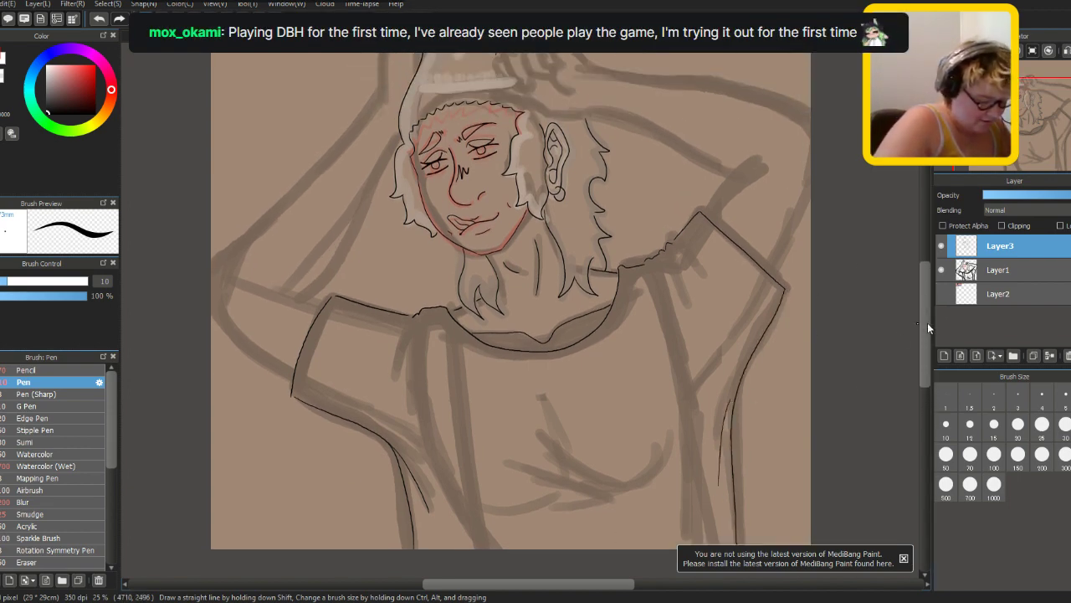
# - Ink the two long lines running from the shoulders to the canvas bottom on either side of the shirt's front
pyautogui.scroll(-1, 921, 327)
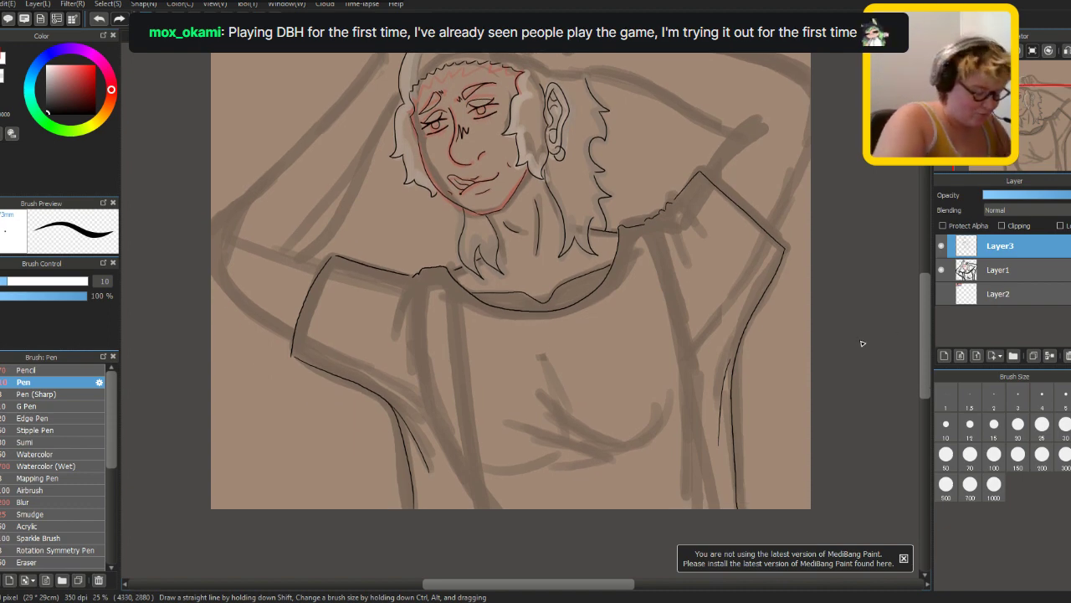
pyautogui.moveTo(444, 271); pyautogui.dragTo(498, 508)
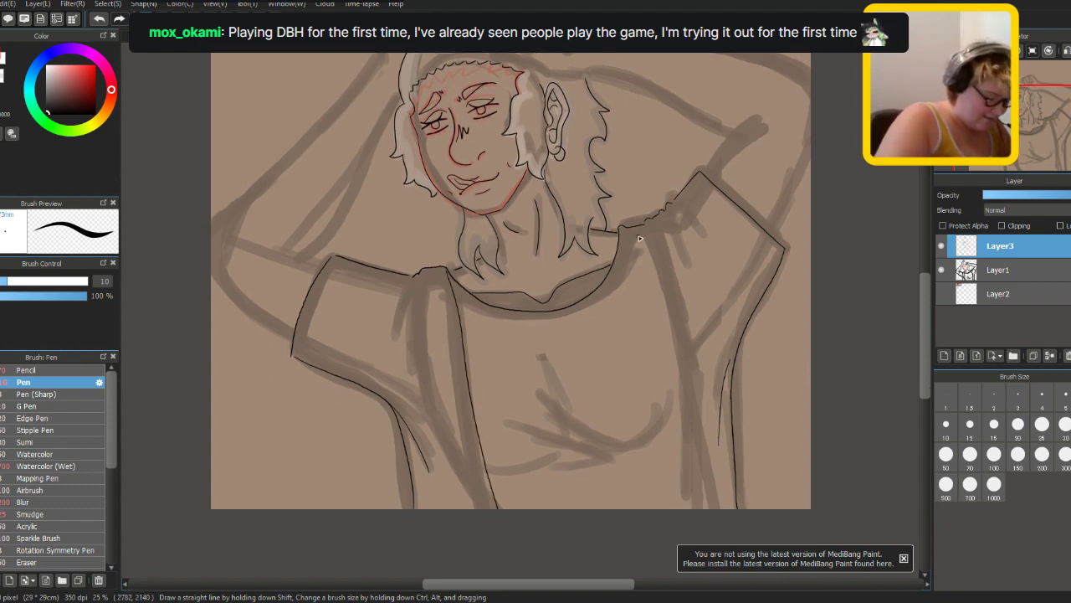
pyautogui.moveTo(644, 222); pyautogui.dragTo(705, 508)
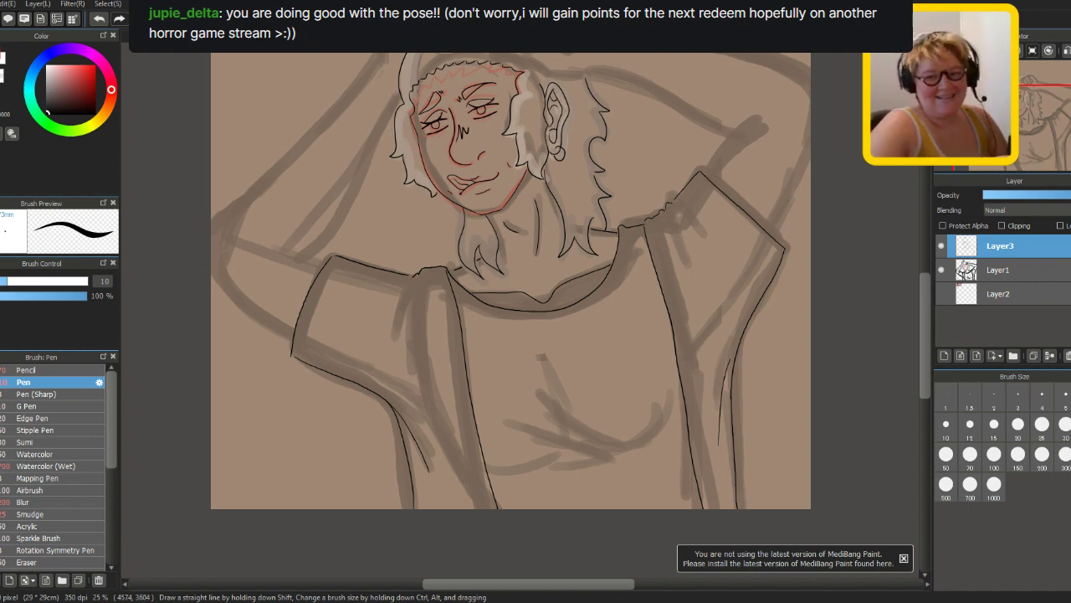
# - Ink the diagonal fold lines on the chest of the shirt, undoing and redrawing the first attempt
pyautogui.moveTo(927, 365)
pyautogui.mouseDown()
pyautogui.moveTo(926, 347)
pyautogui.moveTo(926, 367)
pyautogui.mouseUp()
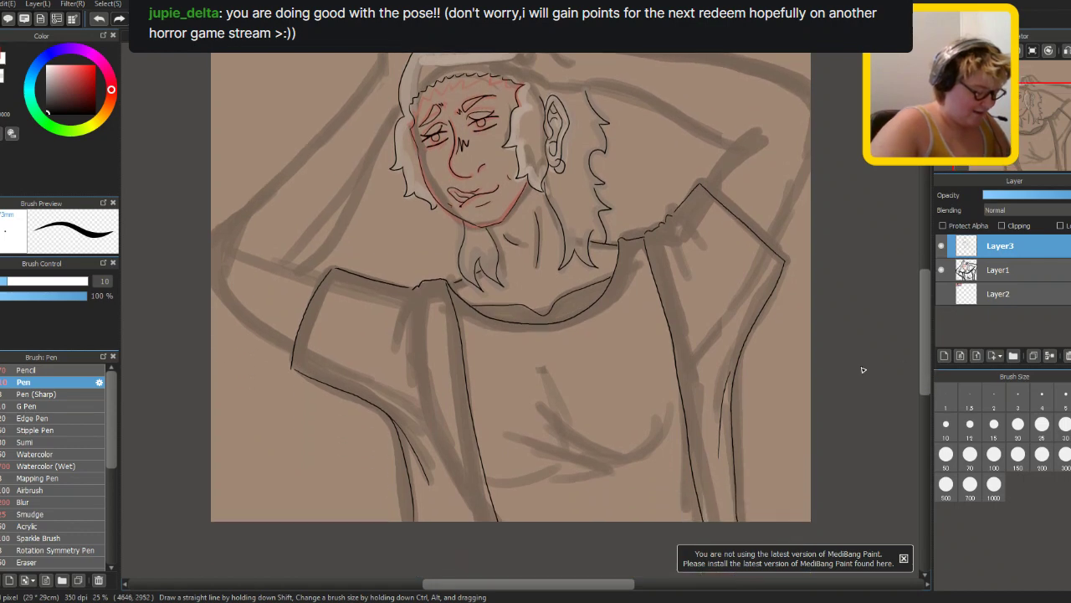
pyautogui.moveTo(510, 439); pyautogui.dragTo(616, 494)
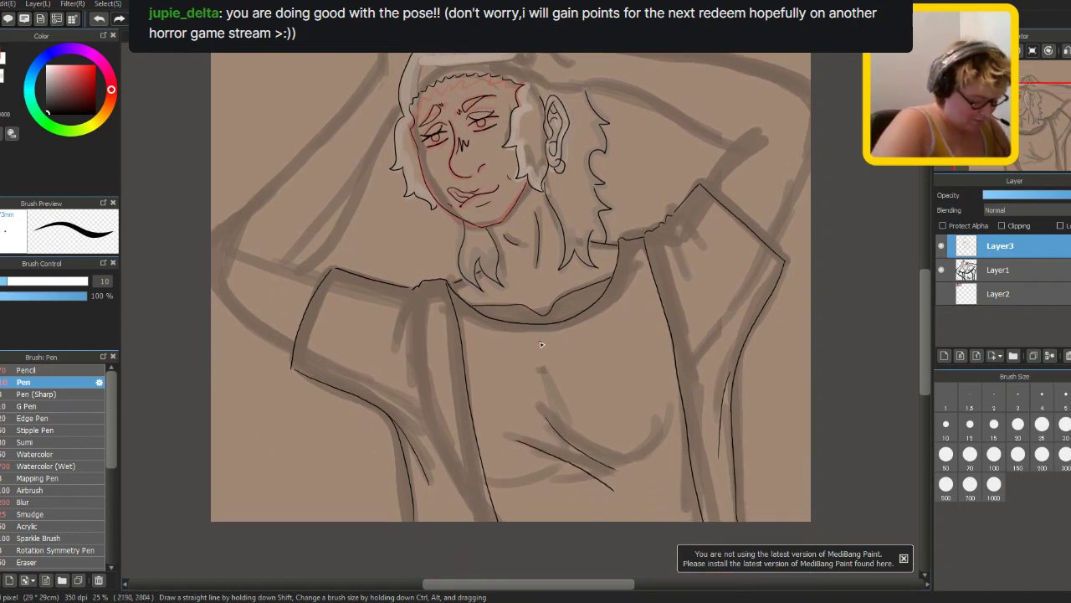
pyautogui.hotkey('ctrl', 'z')
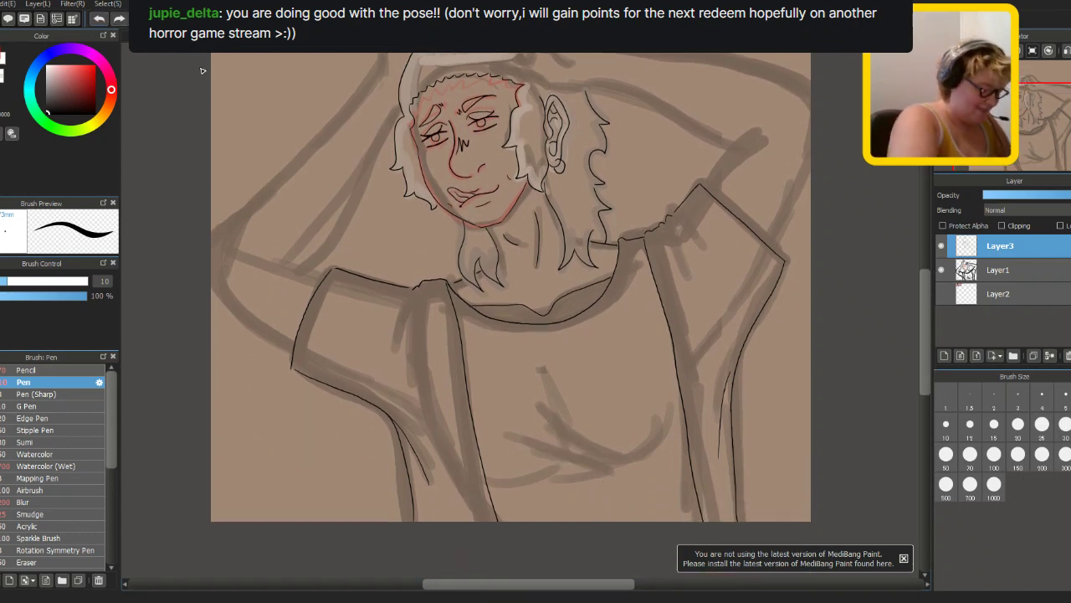
pyautogui.moveTo(541, 430)
pyautogui.mouseDown()
pyautogui.moveTo(614, 475)
pyautogui.moveTo(618, 462)
pyautogui.mouseUp()
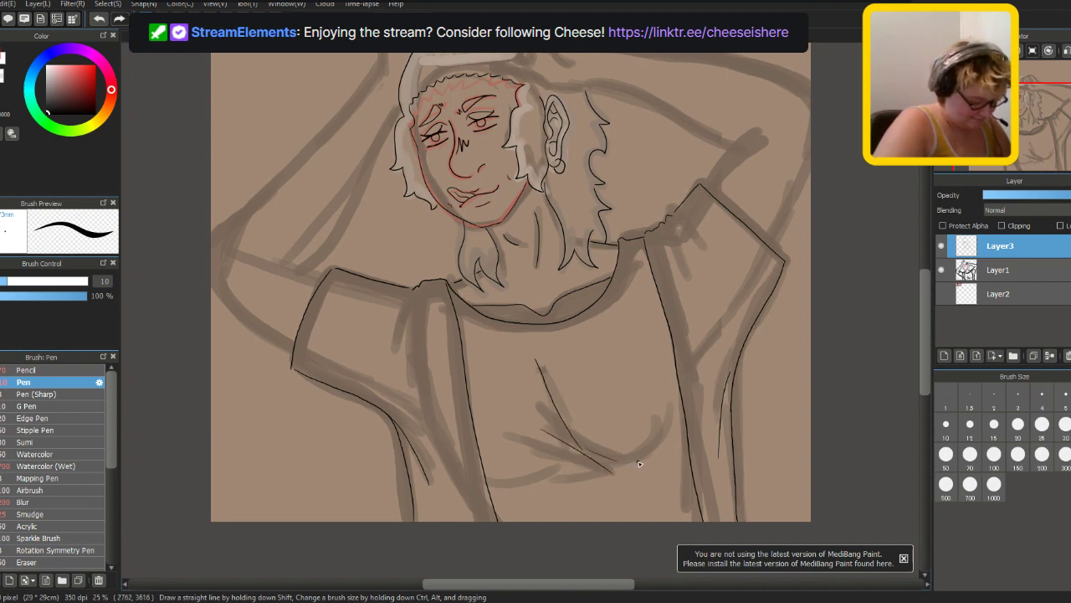
# - Check the line art on its own by hiding the Layer1 sketch, and show the sketch again
pyautogui.click(942, 294)
pyautogui.scroll(3, 926, 288)
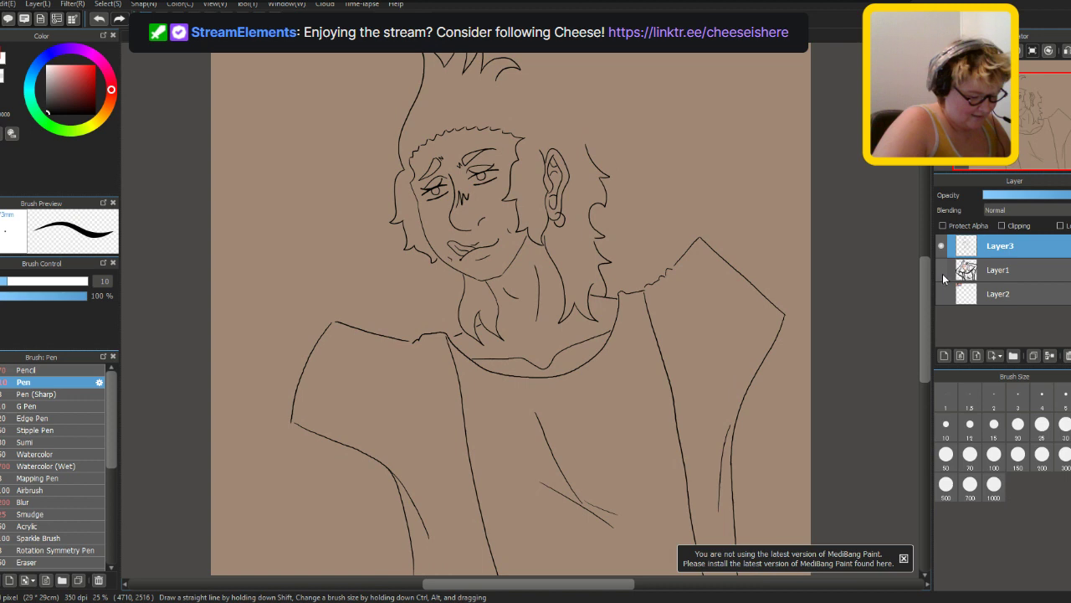
pyautogui.click(942, 269)
pyautogui.scroll(-2, 903, 341)
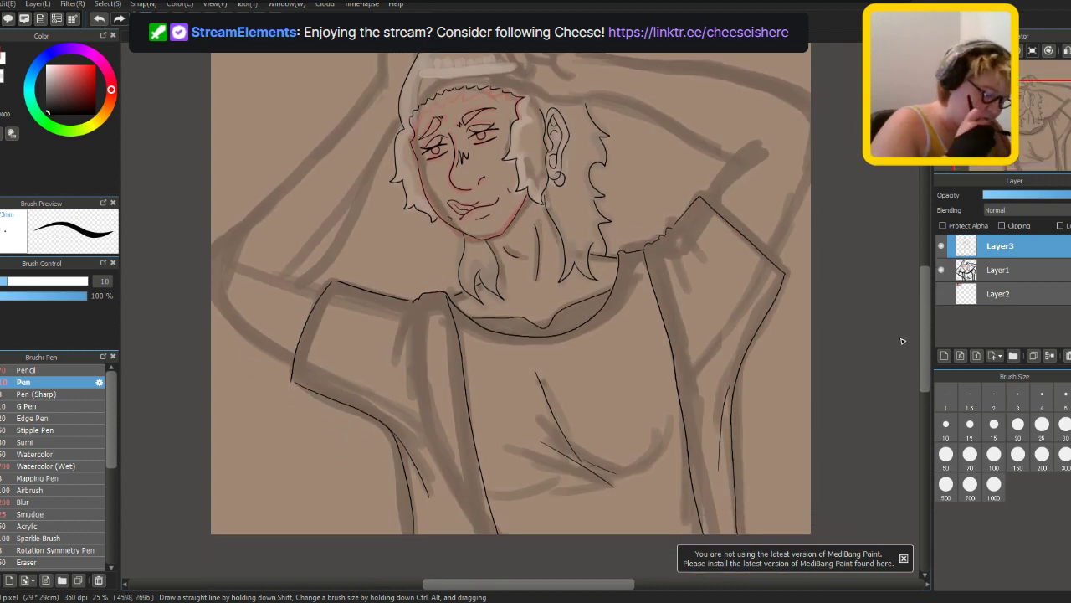
pyautogui.scroll(2, 656, 312)
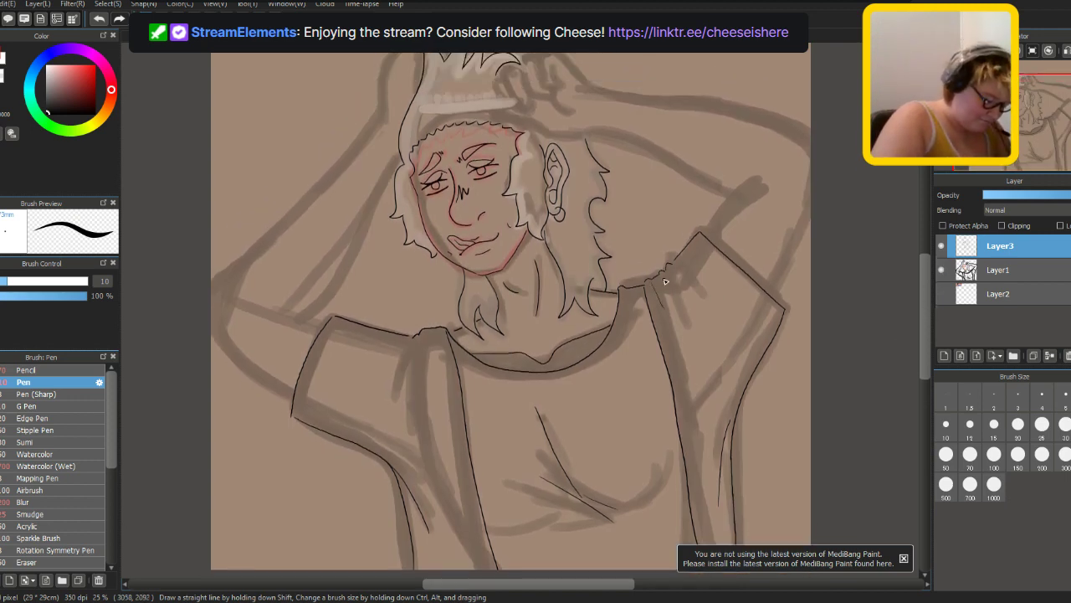
# - Ink small gather folds below both shoulders of the shirt
pyautogui.moveTo(673, 270)
pyautogui.mouseDown()
pyautogui.moveTo(680, 298)
pyautogui.moveTo(680, 261)
pyautogui.moveTo(683, 273)
pyautogui.moveTo(616, 337)
pyautogui.mouseUp()
pyautogui.moveTo(418, 339)
pyautogui.mouseDown()
pyautogui.moveTo(429, 414)
pyautogui.moveTo(404, 367)
pyautogui.moveTo(406, 342)
pyautogui.mouseUp()
pyautogui.moveTo(926, 298)
pyautogui.mouseDown()
pyautogui.moveTo(937, 310)
pyautogui.moveTo(935, 295)
pyautogui.mouseUp()
pyautogui.scroll(-1, 935, 295)
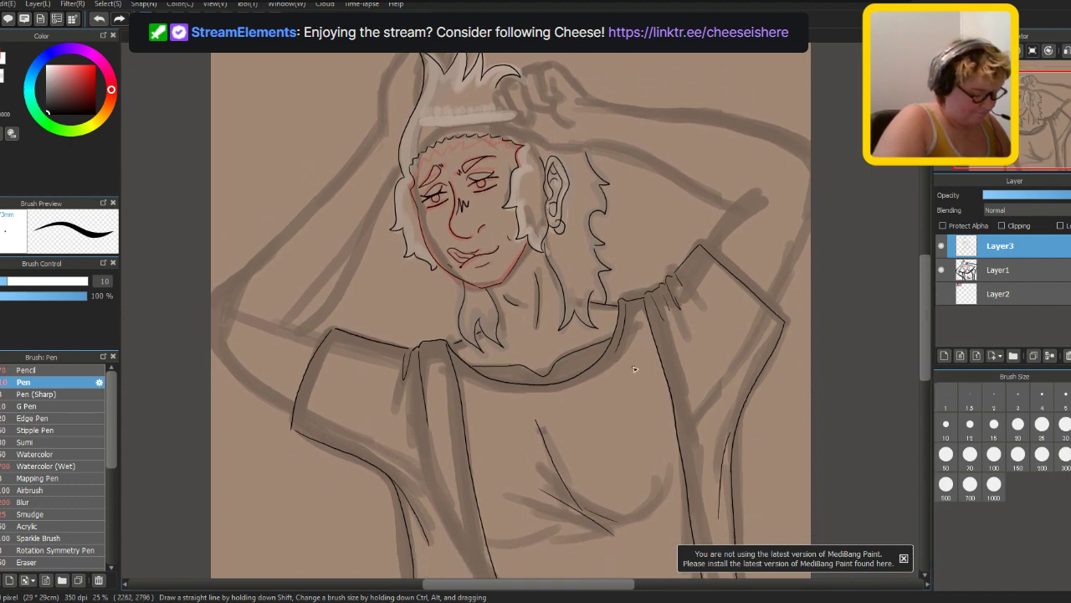
# - Try to ink the raised arm at the canvas's left side, from wrist and elbow down to the sleeve
pyautogui.scroll(3, 924, 326)
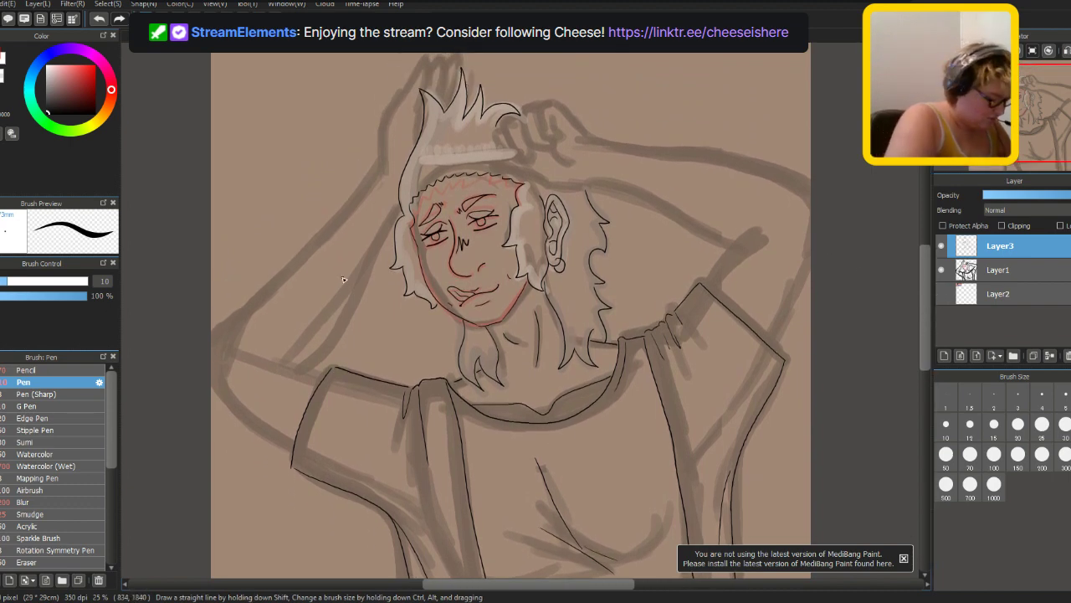
pyautogui.moveTo(406, 203)
pyautogui.mouseDown()
pyautogui.moveTo(350, 316)
pyautogui.moveTo(309, 366)
pyautogui.moveTo(276, 356)
pyautogui.mouseUp()
pyautogui.moveTo(293, 456); pyautogui.dragTo(205, 360)
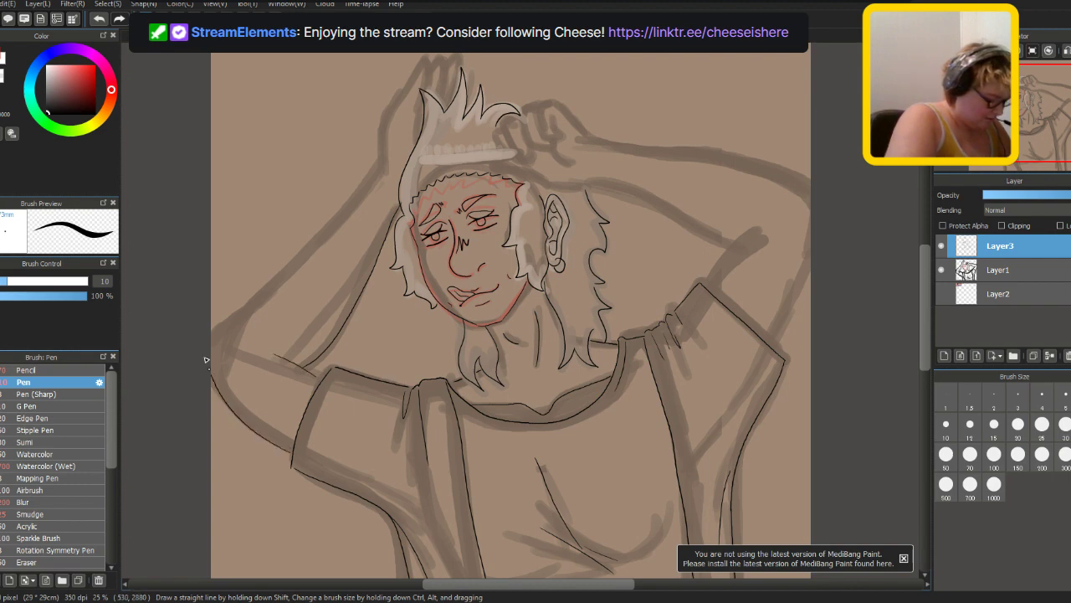
pyautogui.moveTo(379, 172)
pyautogui.mouseDown()
pyautogui.moveTo(228, 333)
pyautogui.moveTo(209, 351)
pyautogui.mouseUp()
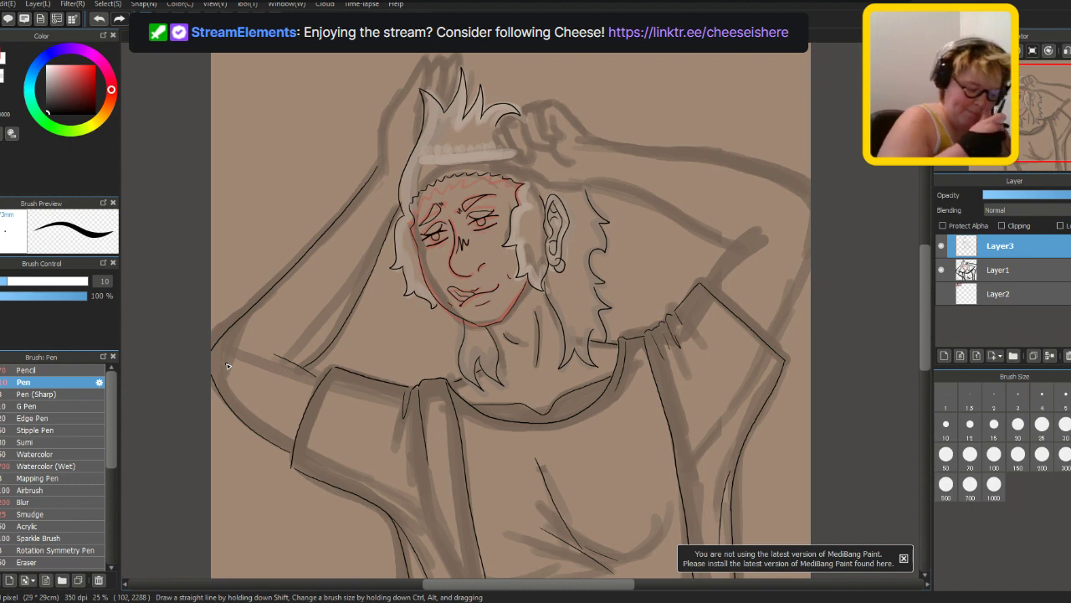
# - Ink the raised arm at the canvas's right side, outlining the upper arm from the sleeve and both edges of the forearm
pyautogui.moveTo(925, 308)
pyautogui.mouseDown()
pyautogui.moveTo(931, 326)
pyautogui.moveTo(925, 305)
pyautogui.mouseUp()
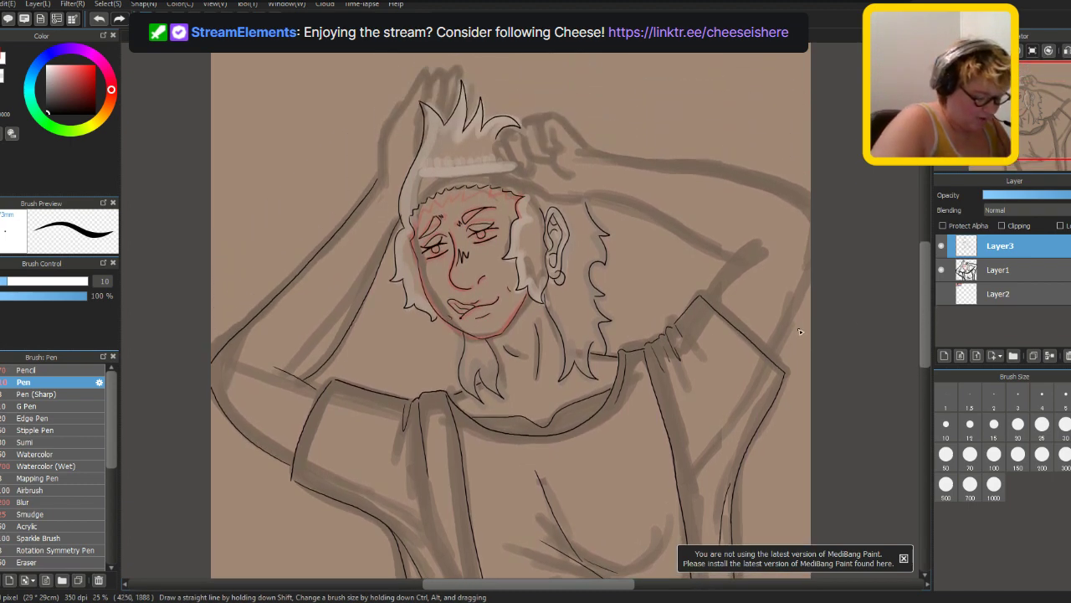
pyautogui.moveTo(770, 364); pyautogui.dragTo(824, 255)
pyautogui.moveTo(707, 297); pyautogui.dragTo(755, 246)
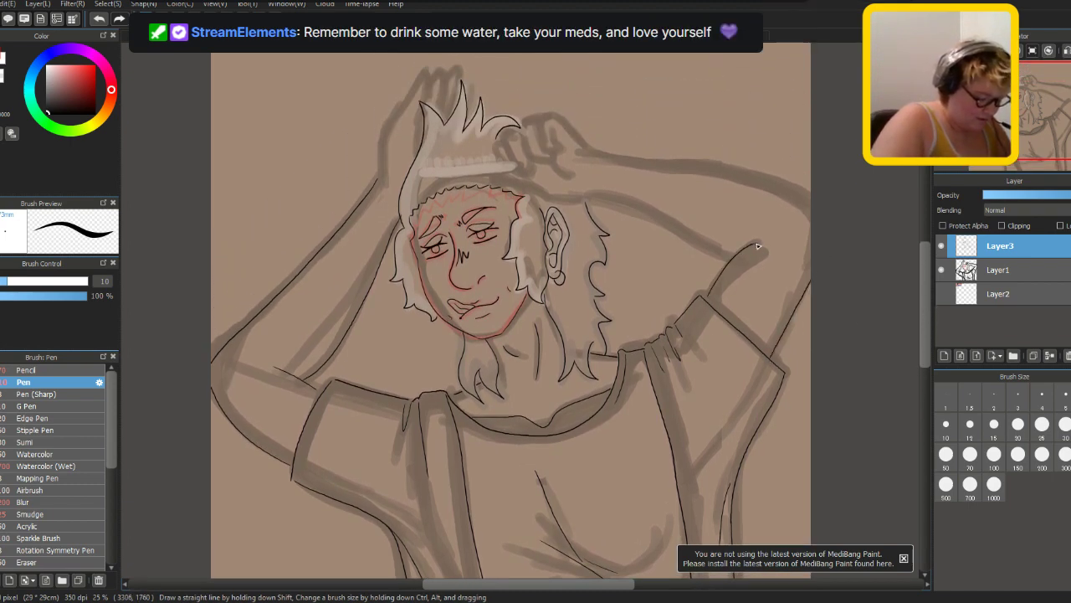
pyautogui.moveTo(598, 196); pyautogui.dragTo(734, 261)
pyautogui.moveTo(603, 153); pyautogui.dragTo(757, 182)
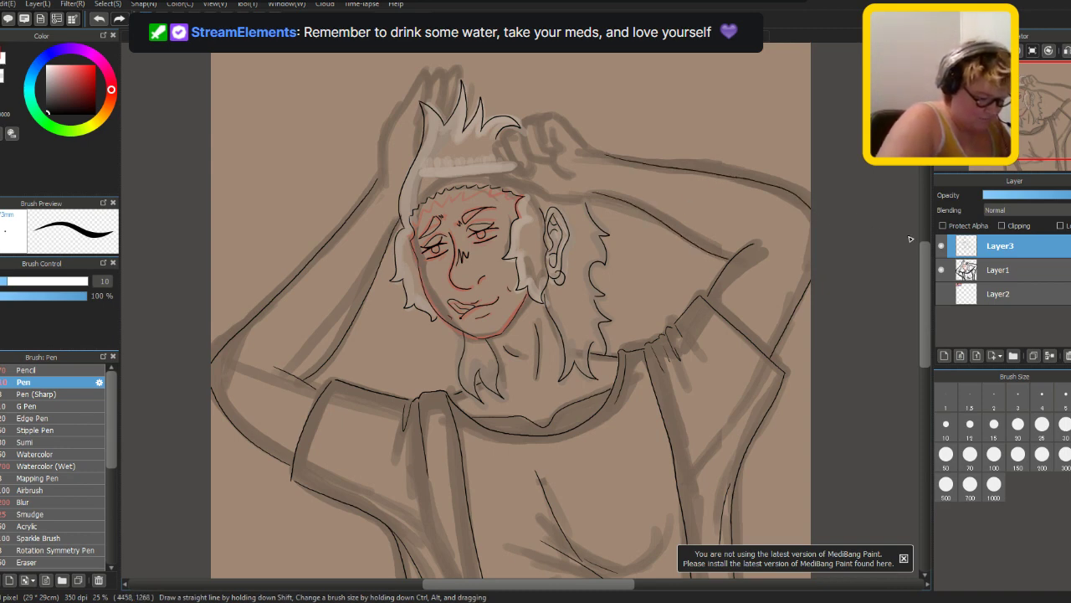
pyautogui.scroll(2, 926, 252)
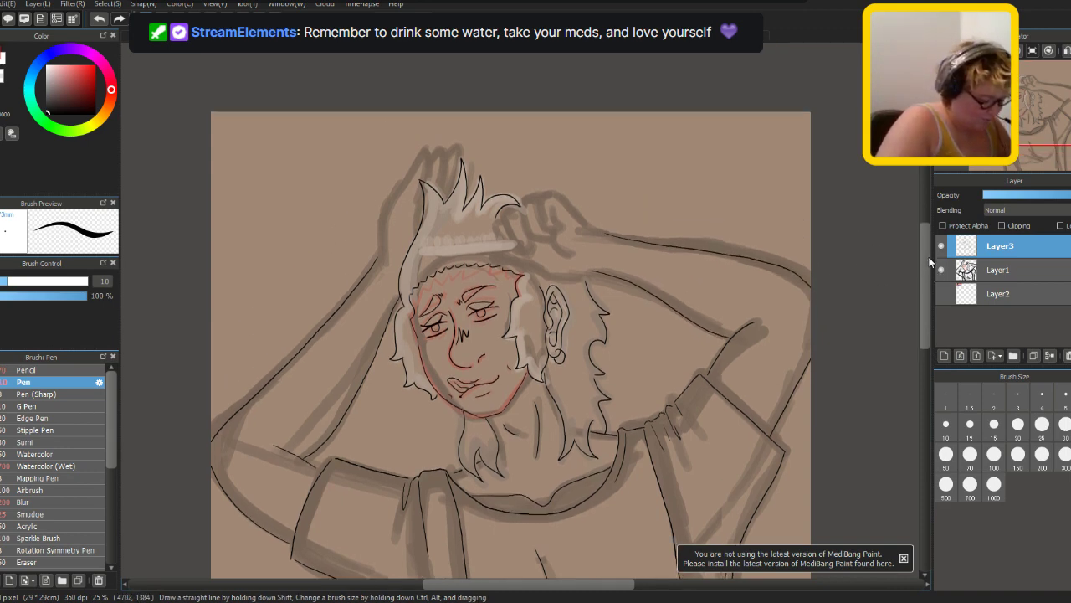
pyautogui.scroll(-4, 937, 281)
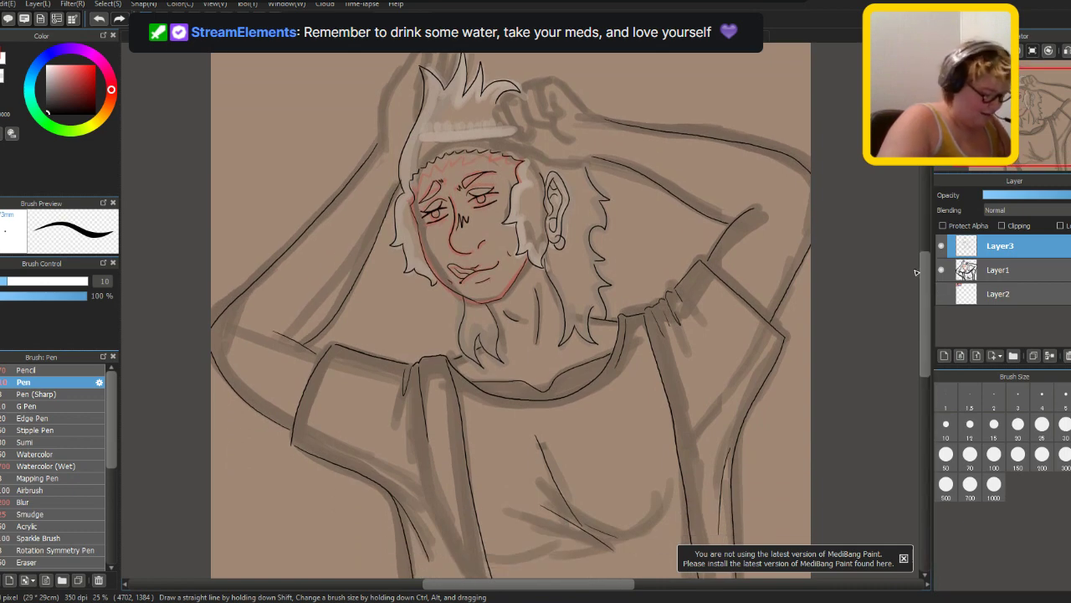
# - Erase the inked outline of the arm at the canvas's left side and set the eraser size to 21
pyautogui.press('e')
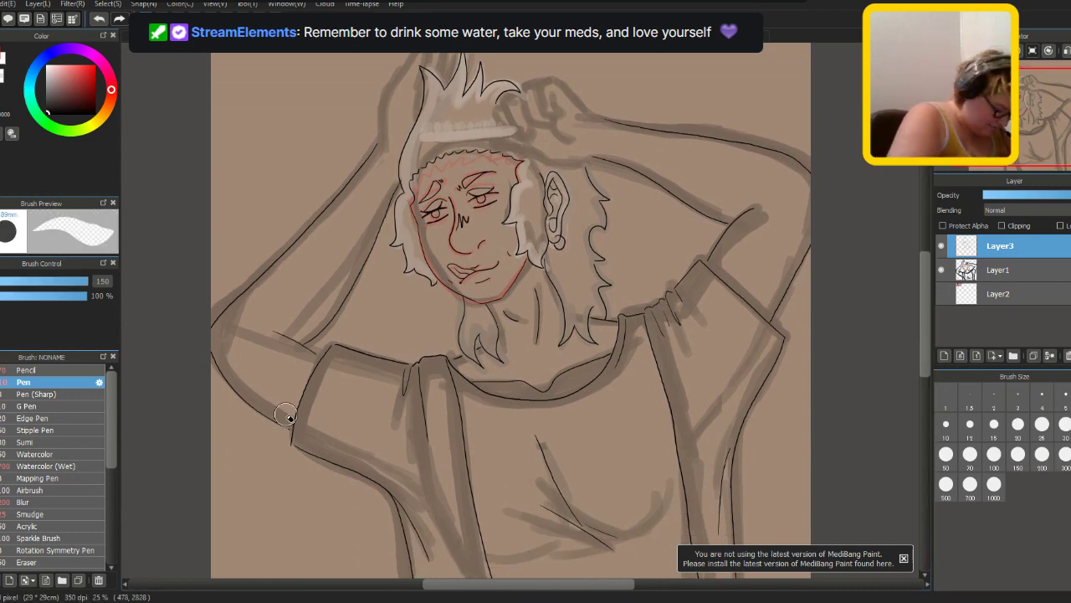
pyautogui.moveTo(280, 402)
pyautogui.mouseDown()
pyautogui.moveTo(208, 342)
pyautogui.moveTo(241, 292)
pyautogui.mouseUp()
pyautogui.moveTo(315, 354)
pyautogui.mouseDown()
pyautogui.moveTo(272, 316)
pyautogui.moveTo(314, 327)
pyautogui.moveTo(363, 292)
pyautogui.moveTo(380, 269)
pyautogui.moveTo(378, 240)
pyautogui.mouseUp()
pyautogui.moveTo(256, 280)
pyautogui.mouseDown()
pyautogui.moveTo(357, 181)
pyautogui.moveTo(385, 134)
pyautogui.mouseUp()
pyautogui.click(34, 282)
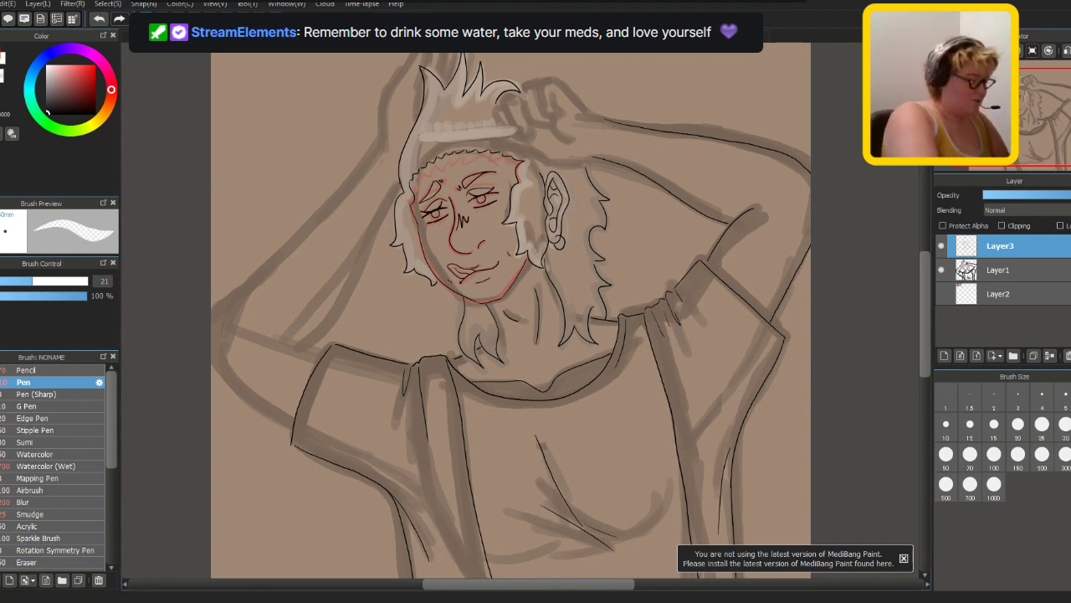
# - Ink the forearm, elbow crease and upper arm at the canvas's left side with the Pen, undoing and redrawing one stroke
pyautogui.press('b')
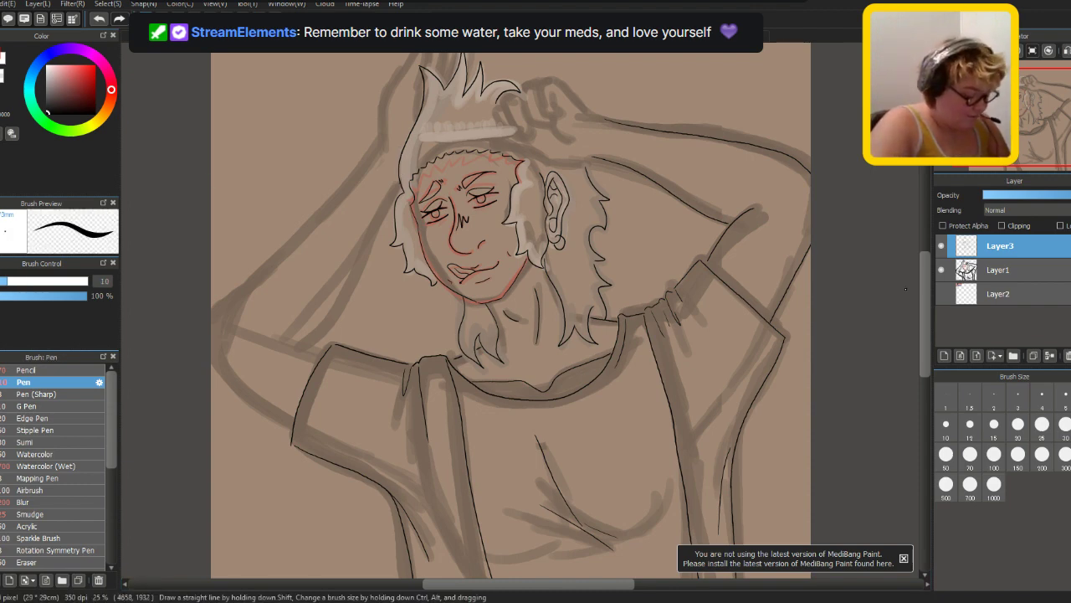
pyautogui.scroll(3, 923, 298)
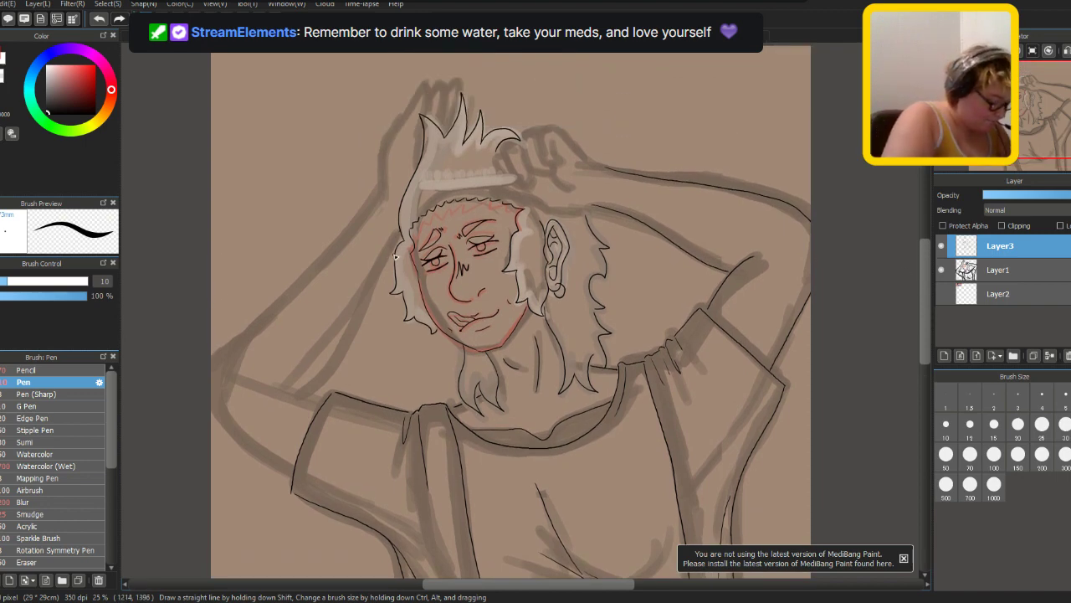
pyautogui.moveTo(398, 251)
pyautogui.mouseDown()
pyautogui.moveTo(359, 330)
pyautogui.moveTo(299, 385)
pyautogui.moveTo(268, 362)
pyautogui.mouseUp()
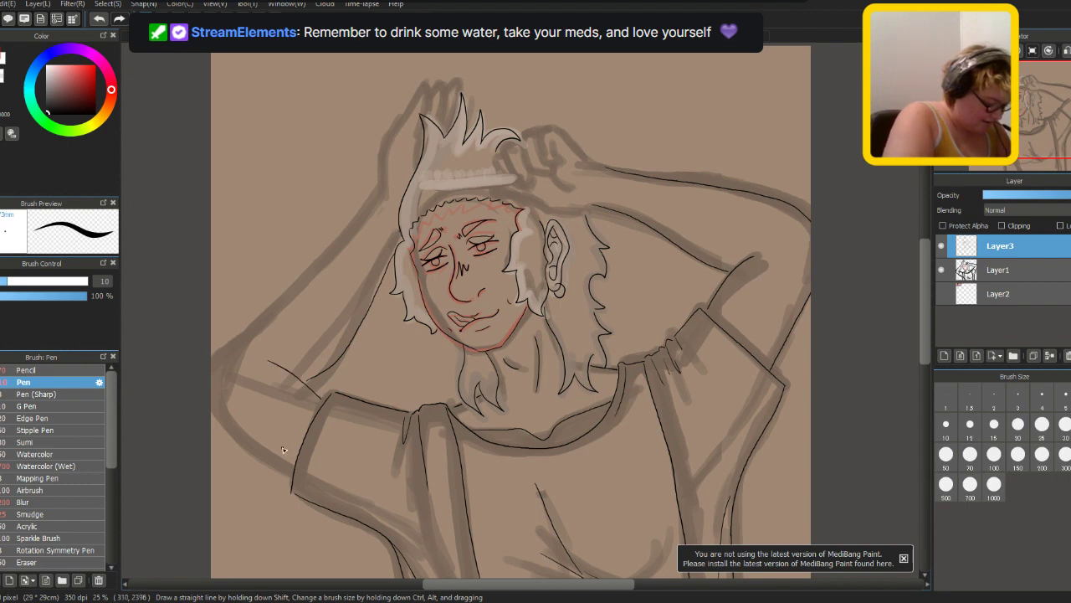
pyautogui.moveTo(281, 466); pyautogui.dragTo(211, 381)
pyautogui.click(104, 18)
pyautogui.moveTo(323, 400); pyautogui.dragTo(270, 370)
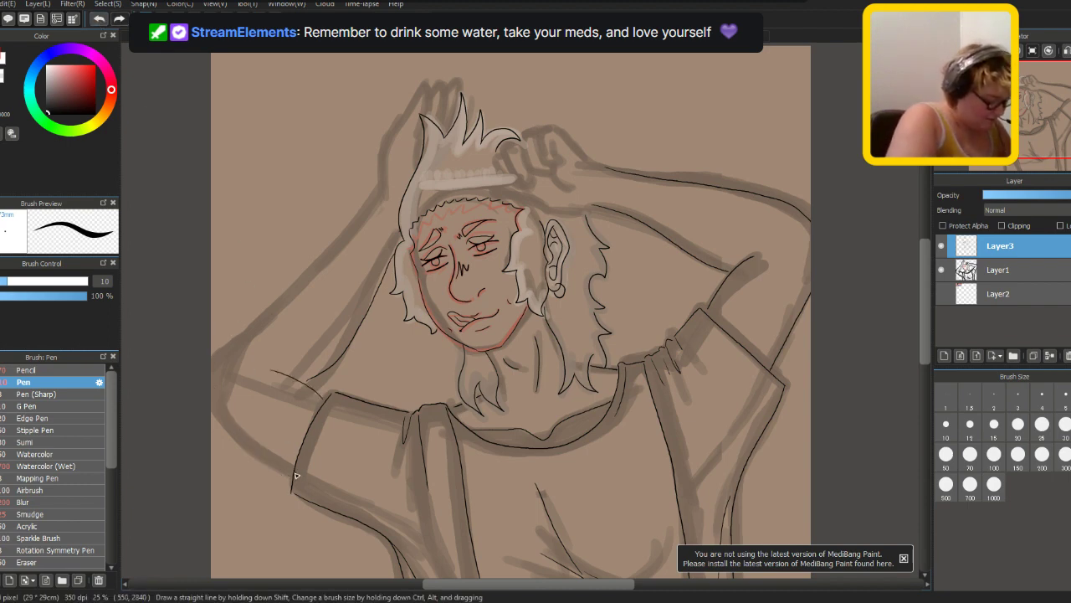
pyautogui.moveTo(206, 360); pyautogui.dragTo(390, 201)
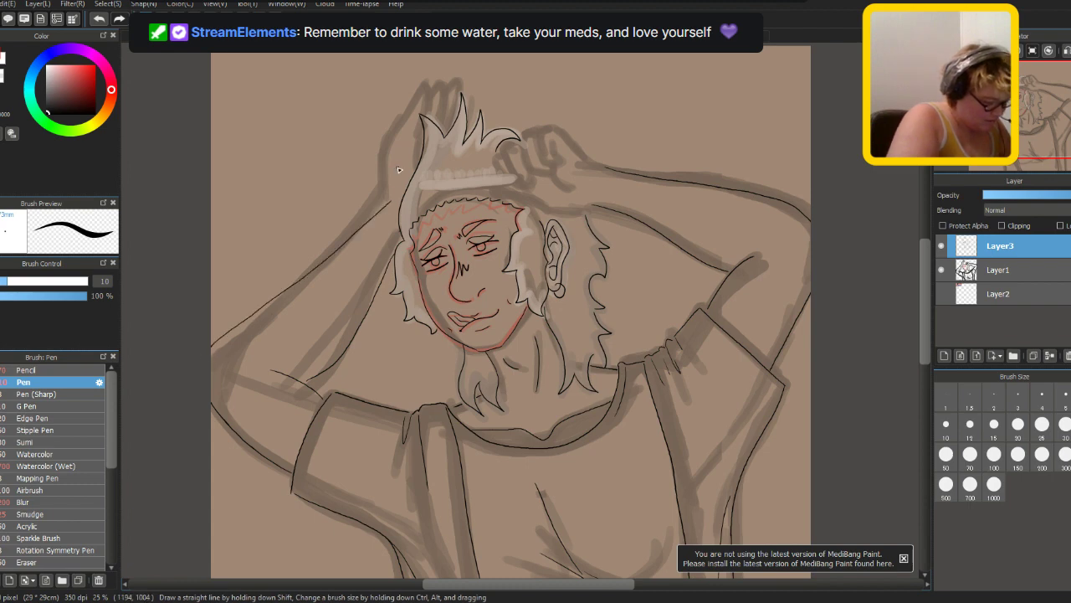
# - Hide the Layer1 sketch, undo and redraw the outer forearm line at the canvas's left side, and show the sketch again
pyautogui.moveTo(921, 264); pyautogui.dragTo(923, 246)
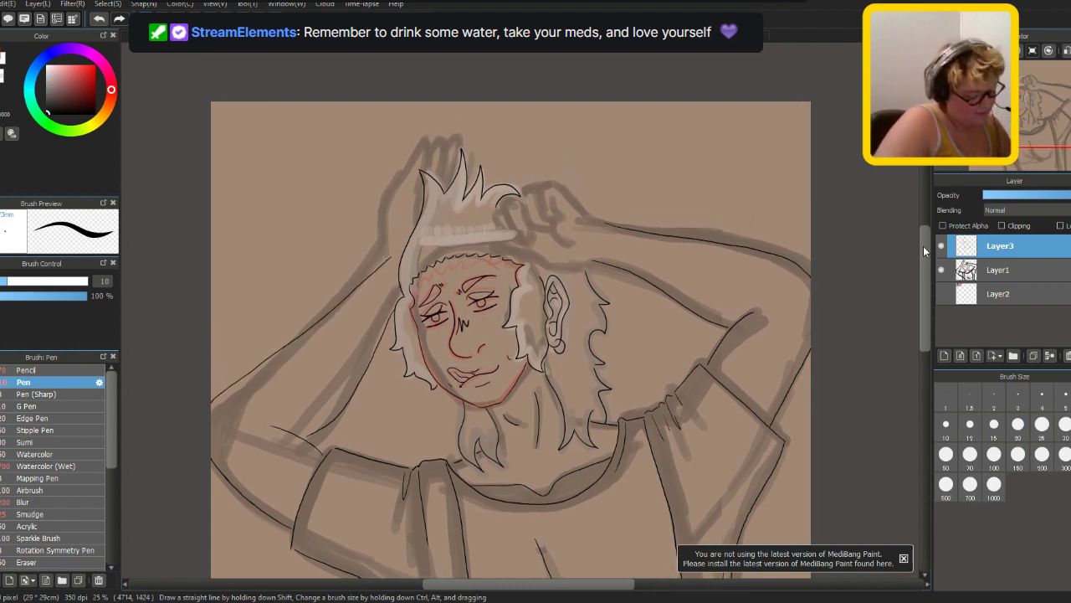
pyautogui.click(940, 270)
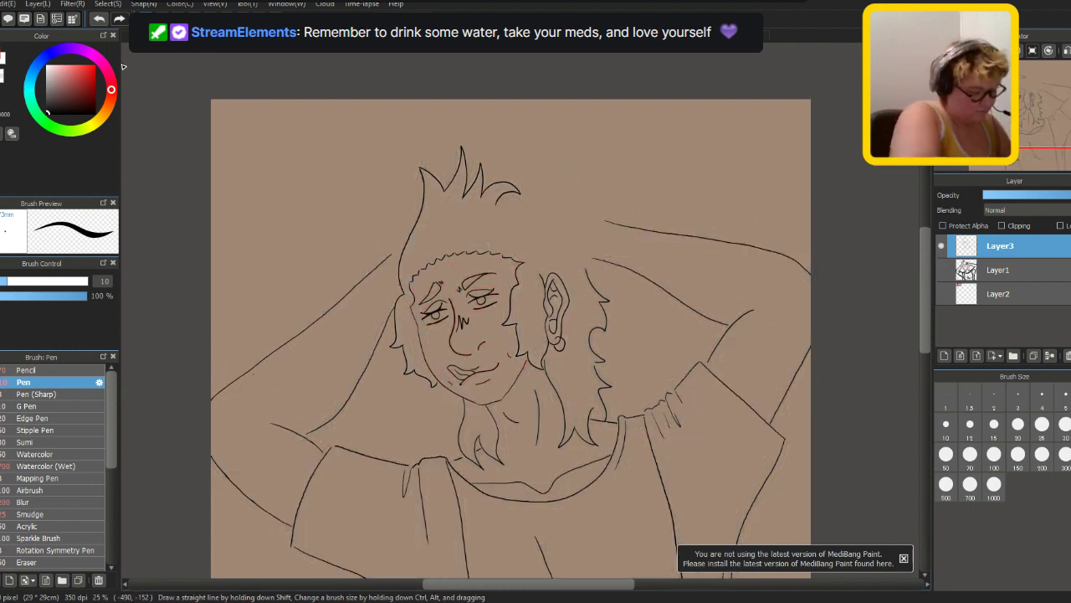
pyautogui.hotkey('ctrl', 'z')
pyautogui.moveTo(212, 430)
pyautogui.mouseDown()
pyautogui.moveTo(267, 360)
pyautogui.moveTo(381, 268)
pyautogui.mouseUp()
pyautogui.hotkey('ctrl', '+')
pyautogui.hotkey('ctrl', '-')
pyautogui.hotkey('ctrl', '-')
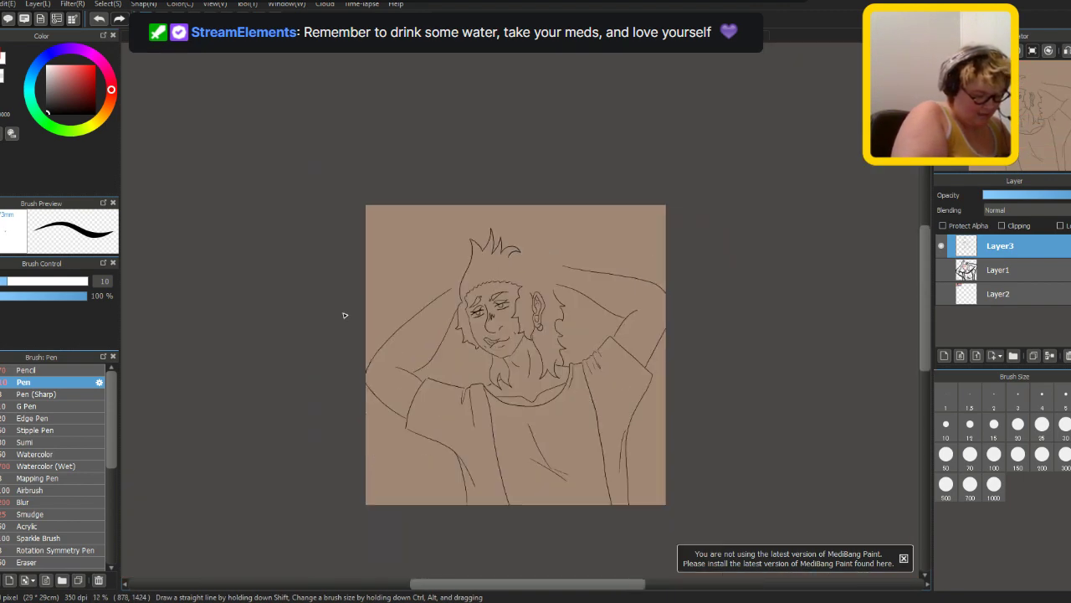
pyautogui.scroll(1, 344, 315)
pyautogui.click(941, 270)
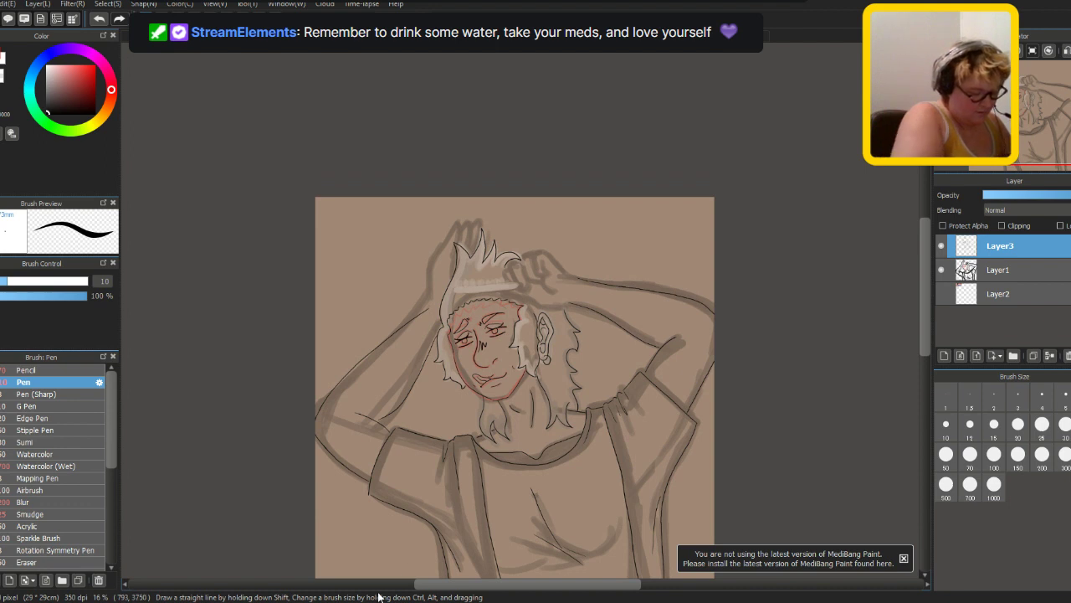
# - Ink the hand behind the spiky hair, from the wrist up to the fingertips
pyautogui.hotkey('ctrl', '+')
pyautogui.moveTo(383, 307)
pyautogui.mouseDown()
pyautogui.moveTo(385, 266)
pyautogui.moveTo(429, 193)
pyautogui.moveTo(456, 192)
pyautogui.moveTo(453, 215)
pyautogui.moveTo(441, 188)
pyautogui.moveTo(448, 214)
pyautogui.moveTo(418, 236)
pyautogui.moveTo(388, 312)
pyautogui.mouseUp()
pyautogui.click(101, 23)
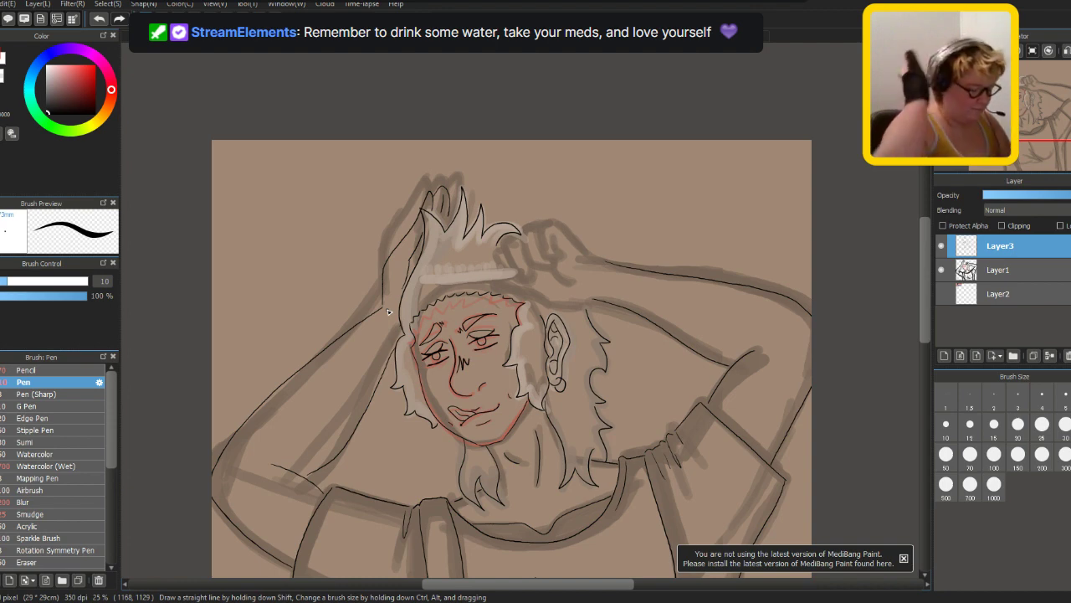
pyautogui.moveTo(927, 272); pyautogui.dragTo(928, 287)
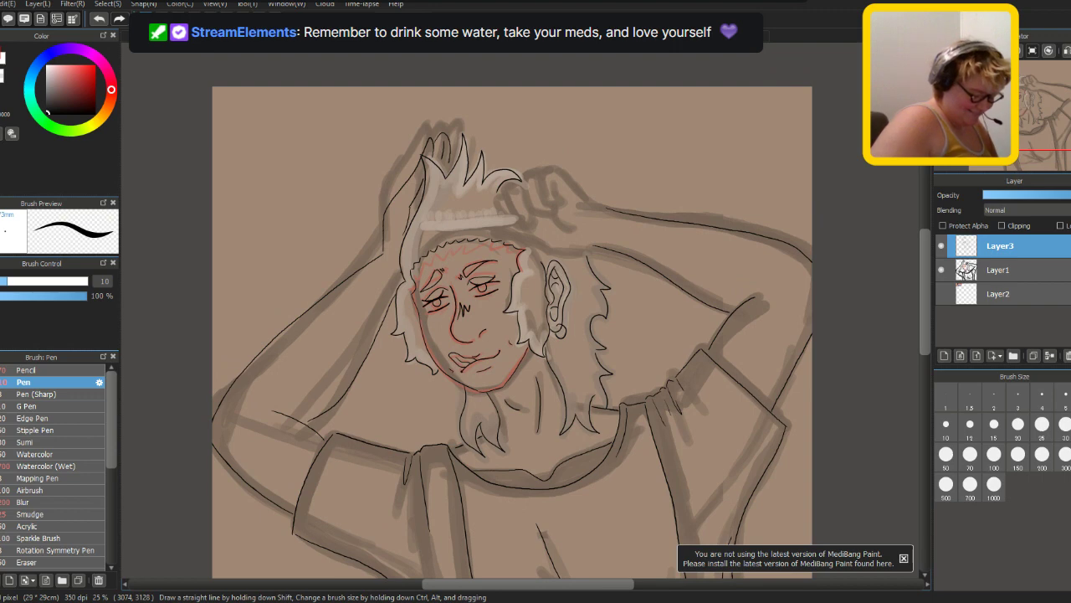
# - Ink the lower wrist and thumb line of the hand holding the comb, undoing a first finger stroke
pyautogui.scroll(2, 927, 334)
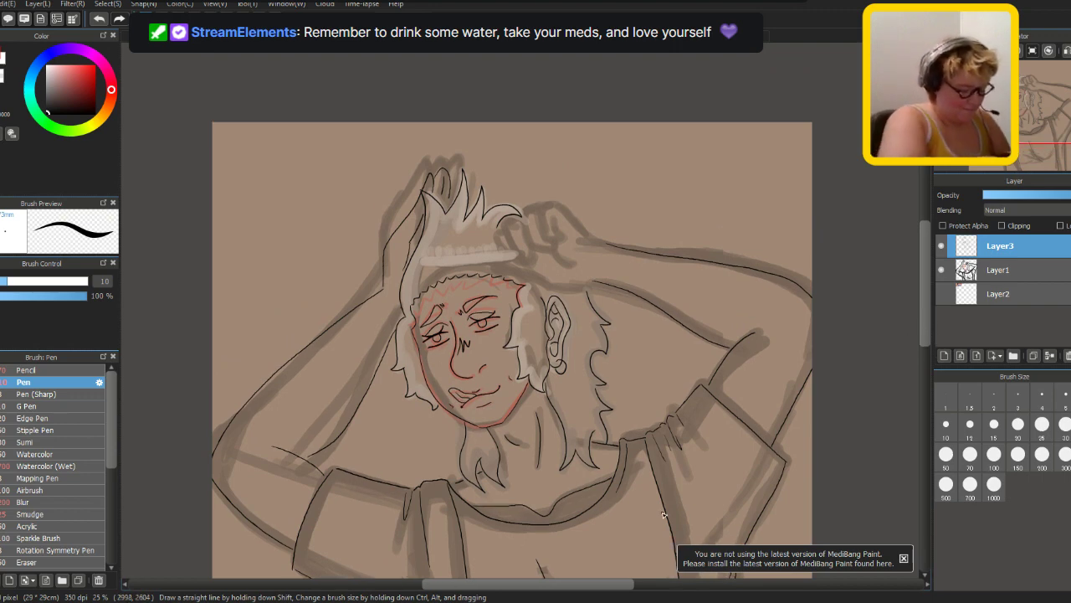
pyautogui.hotkey('ctrl', '+')
pyautogui.moveTo(926, 265); pyautogui.dragTo(926, 254)
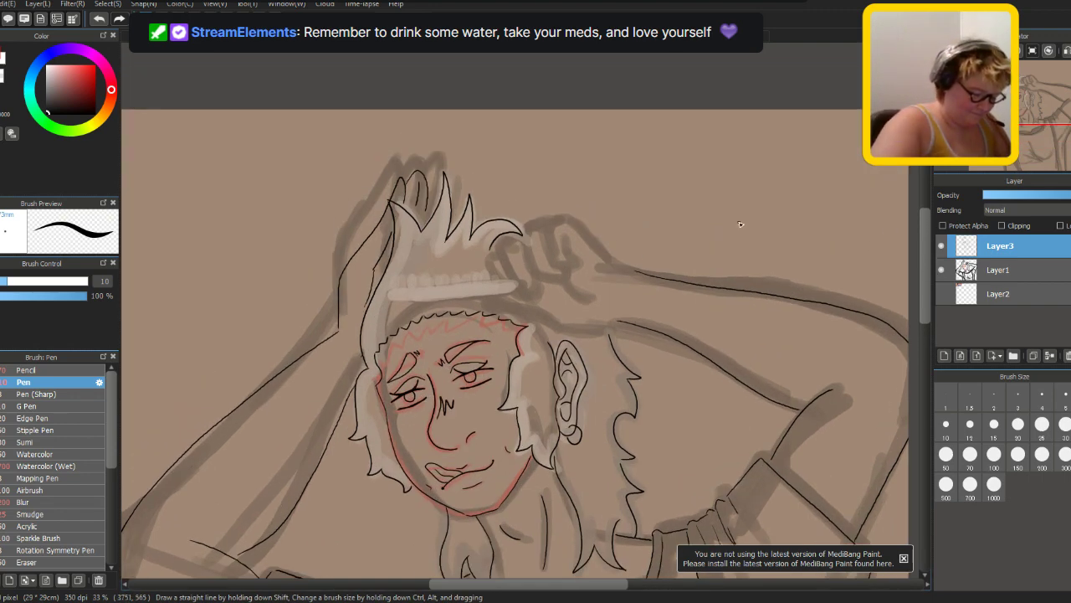
pyautogui.moveTo(614, 325)
pyautogui.mouseDown()
pyautogui.moveTo(586, 333)
pyautogui.moveTo(487, 294)
pyautogui.mouseUp()
pyautogui.moveTo(489, 257); pyautogui.dragTo(515, 289)
pyautogui.hotkey('ctrl', 'z')
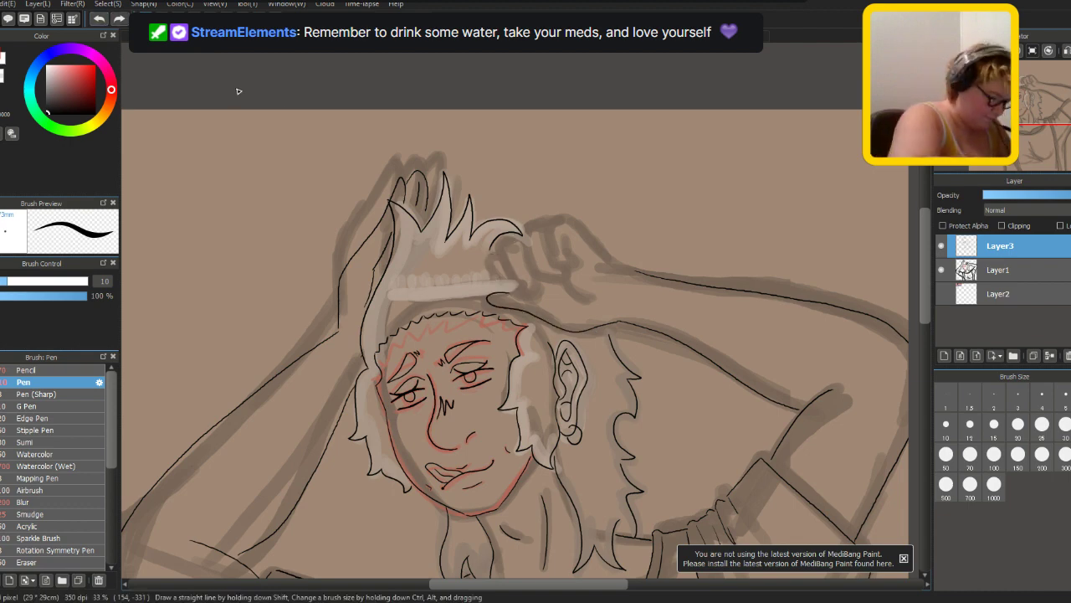
pyautogui.press('e')
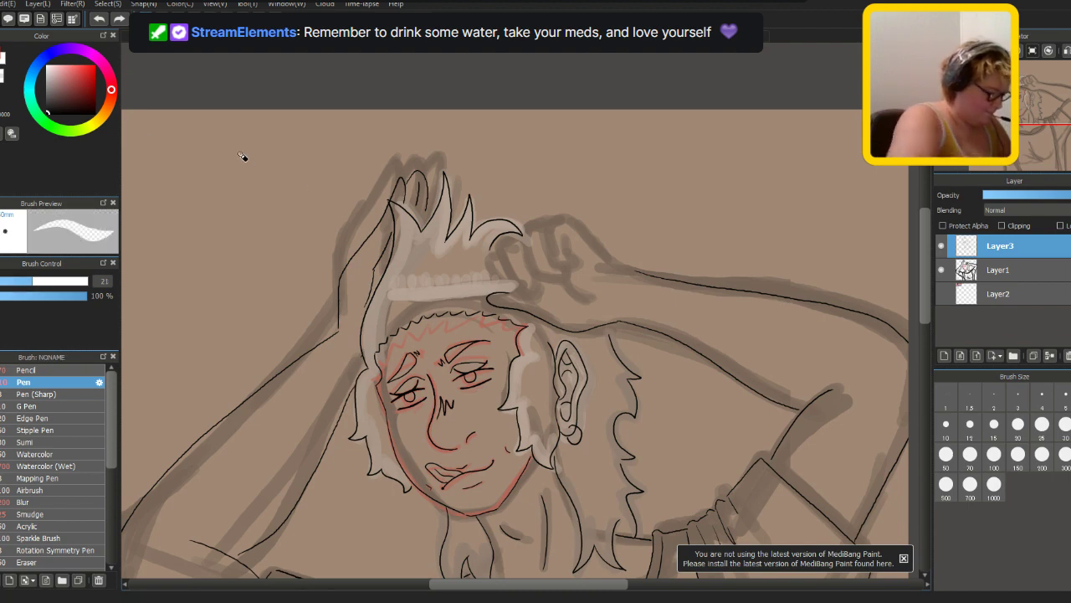
pyautogui.click(506, 288)
# - Ink the curled fingers, knuckles and back of the hand holding the comb, joining them to the forearm
pyautogui.press('b')
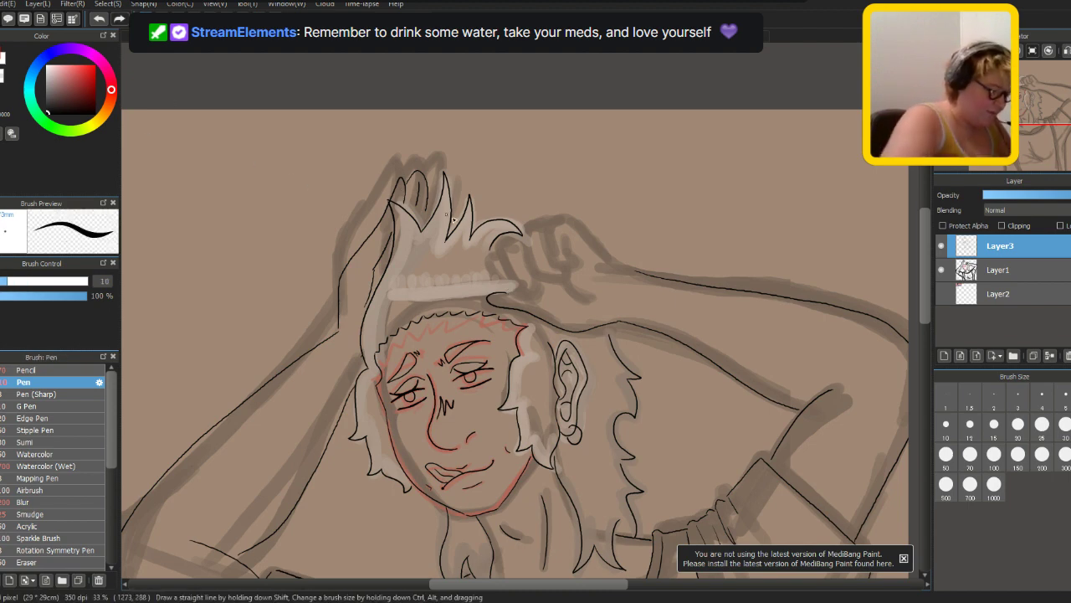
pyautogui.moveTo(498, 252)
pyautogui.mouseDown()
pyautogui.moveTo(492, 272)
pyautogui.moveTo(518, 293)
pyautogui.mouseUp()
pyautogui.moveTo(520, 243)
pyautogui.mouseDown()
pyautogui.moveTo(503, 266)
pyautogui.moveTo(532, 293)
pyautogui.mouseUp()
pyautogui.moveTo(543, 229)
pyautogui.mouseDown()
pyautogui.moveTo(527, 256)
pyautogui.moveTo(562, 272)
pyautogui.mouseUp()
pyautogui.moveTo(636, 273)
pyautogui.mouseDown()
pyautogui.moveTo(578, 224)
pyautogui.moveTo(551, 222)
pyautogui.moveTo(546, 244)
pyautogui.moveTo(581, 260)
pyautogui.mouseUp()
pyautogui.hotkey('ctrl', 'z')
pyautogui.moveTo(581, 231)
pyautogui.mouseDown()
pyautogui.moveTo(532, 233)
pyautogui.moveTo(564, 238)
pyautogui.moveTo(543, 226)
pyautogui.moveTo(557, 262)
pyautogui.moveTo(578, 271)
pyautogui.moveTo(568, 230)
pyautogui.moveTo(572, 269)
pyautogui.moveTo(527, 287)
pyautogui.mouseUp()
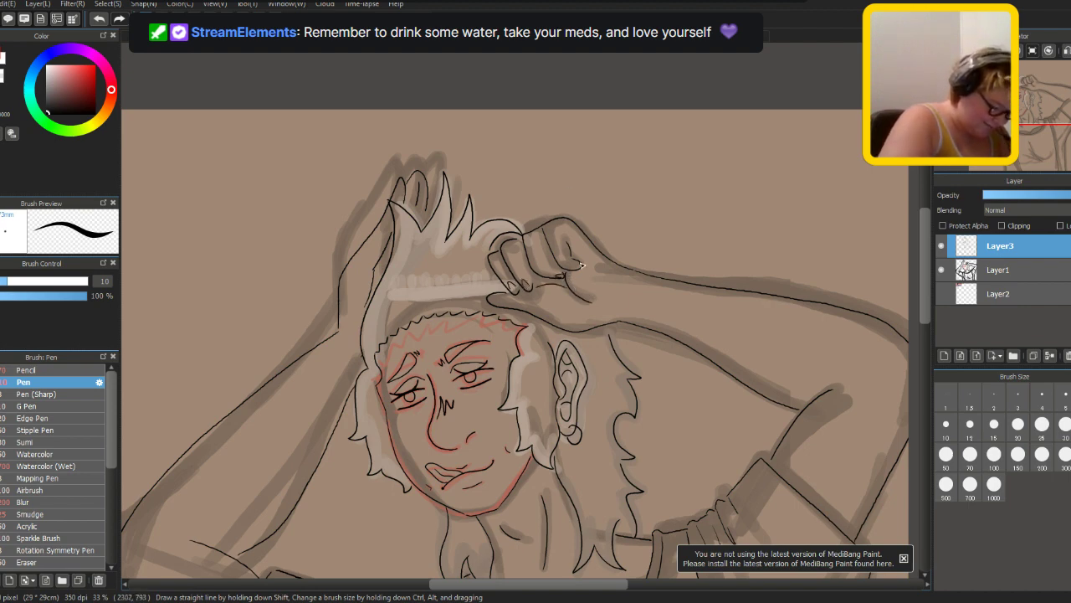
pyautogui.scroll(-6, 569, 209)
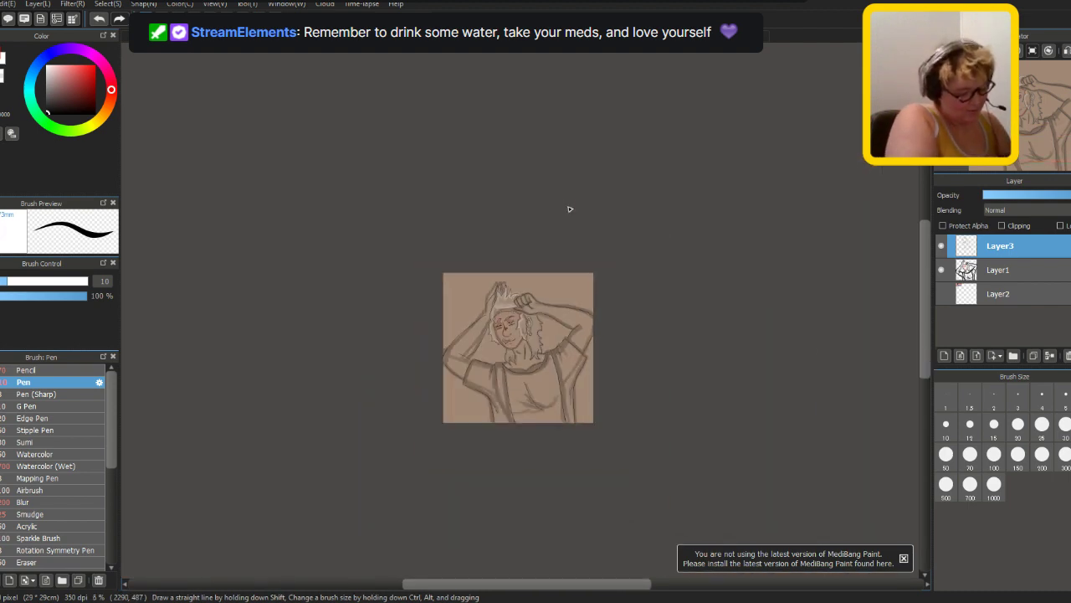
pyautogui.scroll(6, 569, 209)
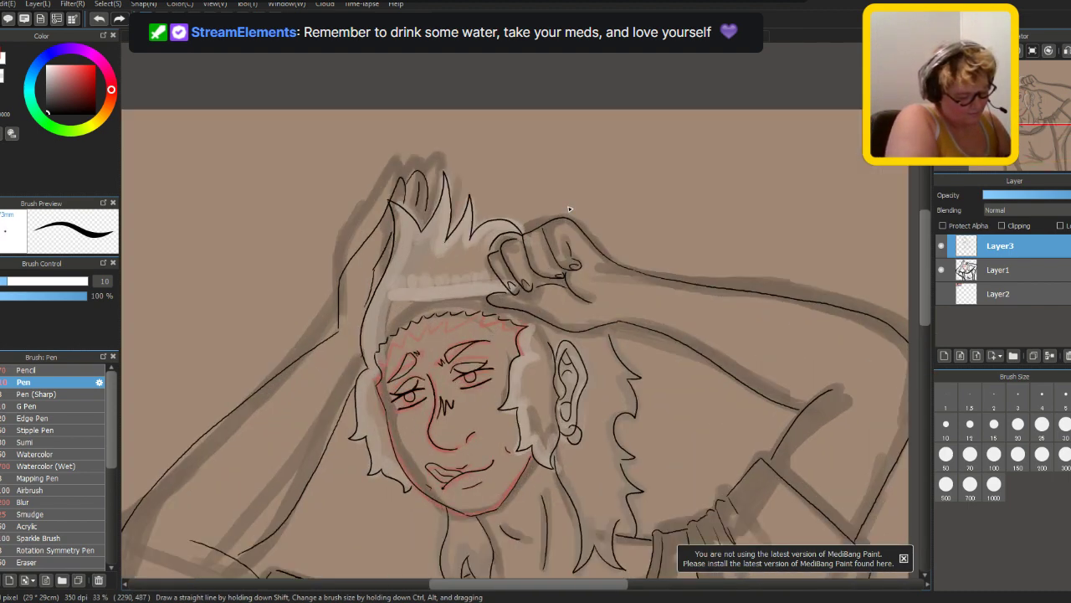
# - Ink the comb above the hairline with a long spine line and a row of short teeth
pyautogui.scroll(1, 569, 209)
pyautogui.moveTo(474, 283)
pyautogui.mouseDown()
pyautogui.moveTo(332, 292)
pyautogui.moveTo(342, 290)
pyautogui.mouseUp()
pyautogui.moveTo(349, 279)
pyautogui.mouseDown()
pyautogui.moveTo(350, 290)
pyautogui.moveTo(367, 289)
pyautogui.mouseUp()
pyautogui.moveTo(372, 279); pyautogui.dragTo(385, 289)
pyautogui.moveTo(390, 277); pyautogui.dragTo(396, 288)
pyautogui.moveTo(400, 277); pyautogui.dragTo(412, 287)
pyautogui.moveTo(416, 277)
pyautogui.mouseDown()
pyautogui.moveTo(416, 286)
pyautogui.moveTo(438, 285)
pyautogui.mouseUp()
pyautogui.moveTo(441, 274); pyautogui.dragTo(463, 284)
pyautogui.moveTo(467, 273); pyautogui.dragTo(468, 283)
pyautogui.moveTo(472, 273); pyautogui.dragTo(473, 282)
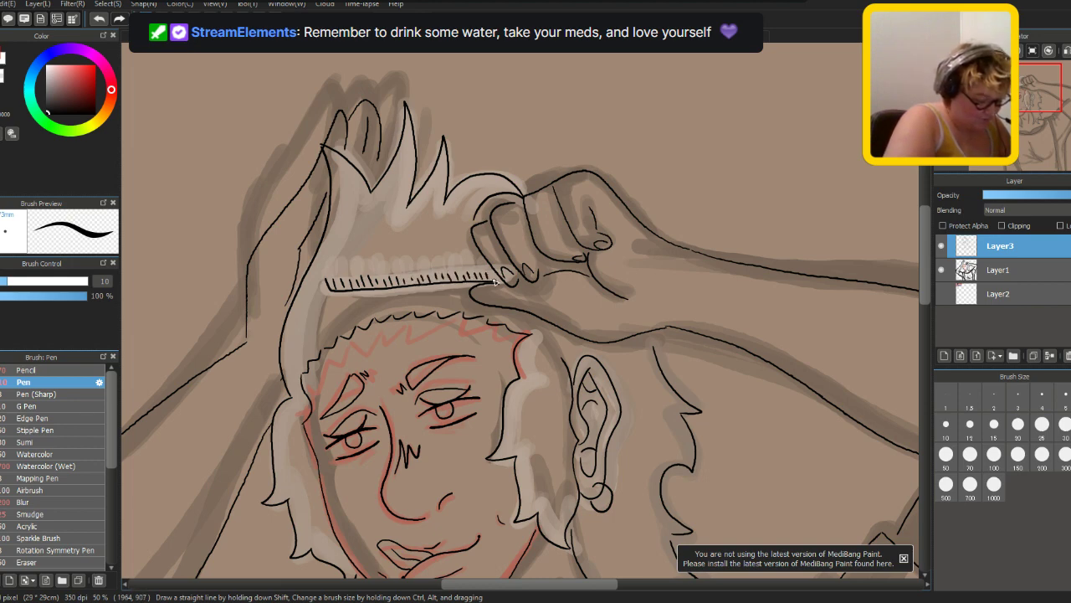
# - Hide the Layer1 sketch and look over the whole figure's line art on its own
pyautogui.scroll(-3, 437, 308)
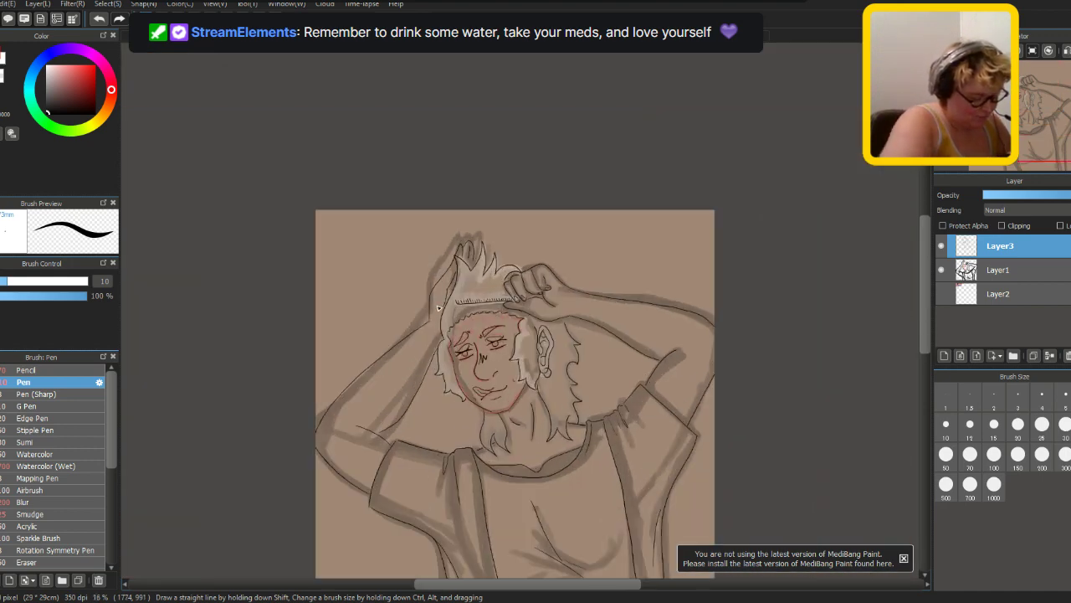
pyautogui.click(940, 270)
pyautogui.scroll(-2, 926, 287)
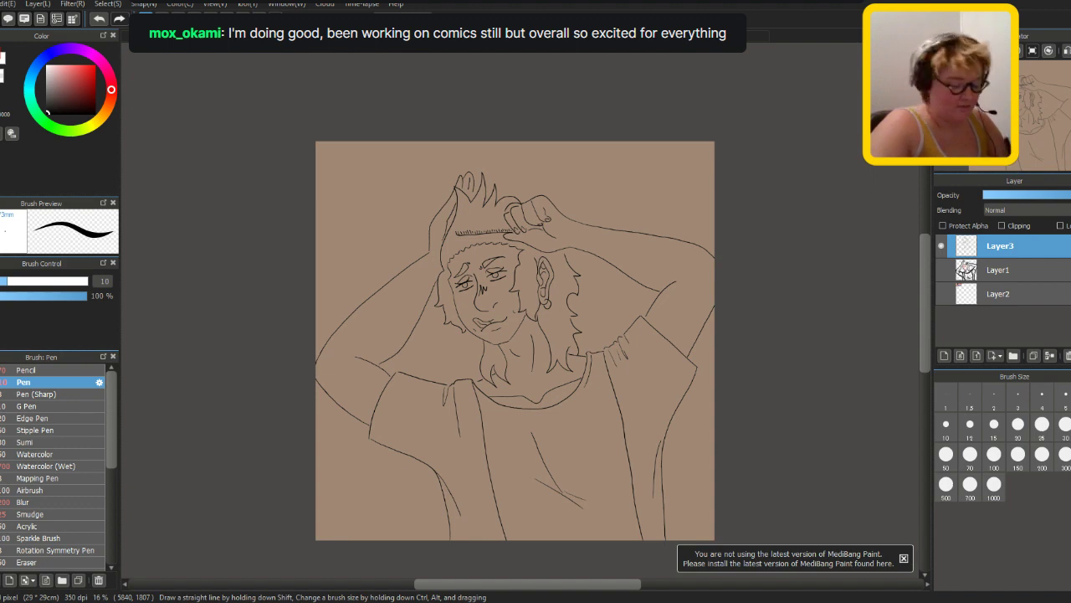
pyautogui.scroll(-2, 927, 306)
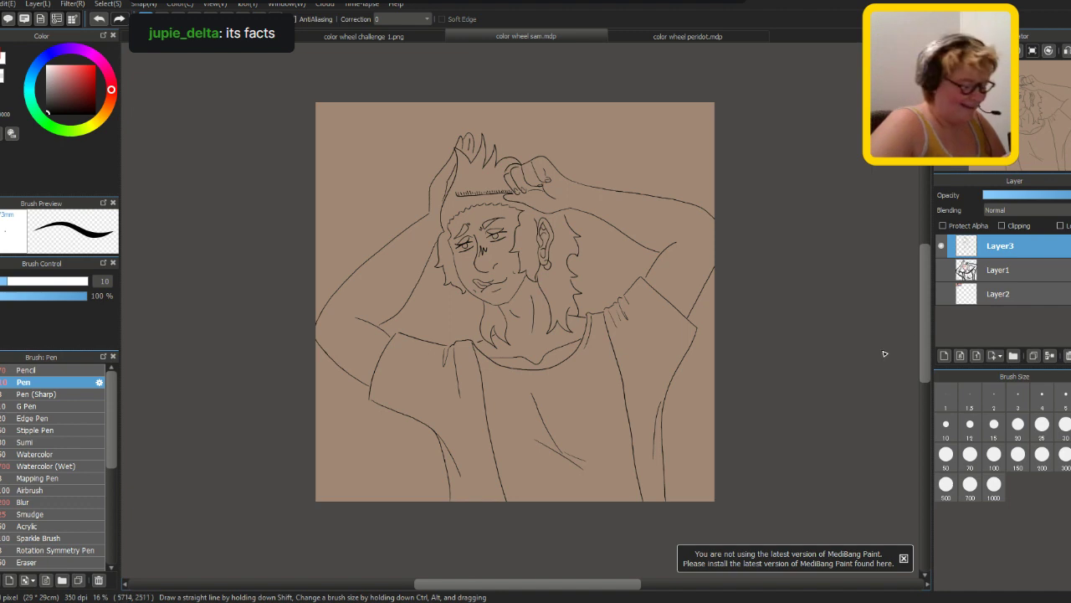
# - Ink thin hair strands running between the comb and the spiky tips of the hair
pyautogui.moveTo(926, 303); pyautogui.dragTo(925, 281)
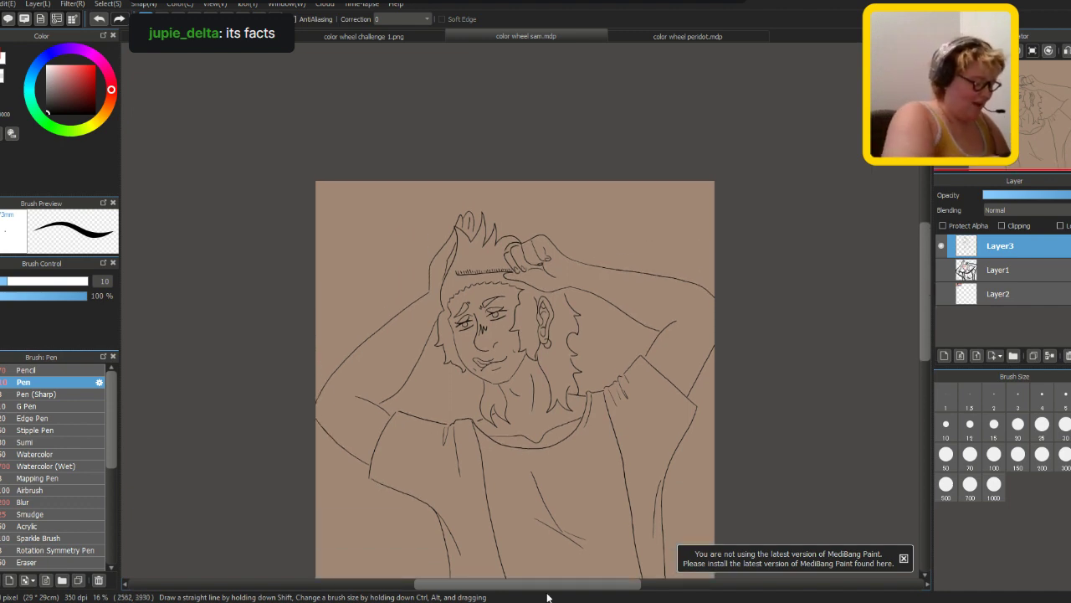
pyautogui.hotkey('ctrl', '+')
pyautogui.hotkey('ctrl', '+')
pyautogui.moveTo(420, 199)
pyautogui.mouseDown()
pyautogui.moveTo(421, 219)
pyautogui.moveTo(434, 221)
pyautogui.moveTo(410, 199)
pyautogui.mouseUp()
pyautogui.moveTo(445, 236)
pyautogui.mouseDown()
pyautogui.moveTo(451, 202)
pyautogui.moveTo(473, 223)
pyautogui.moveTo(461, 237)
pyautogui.moveTo(495, 204)
pyautogui.moveTo(474, 233)
pyautogui.moveTo(477, 203)
pyautogui.mouseUp()
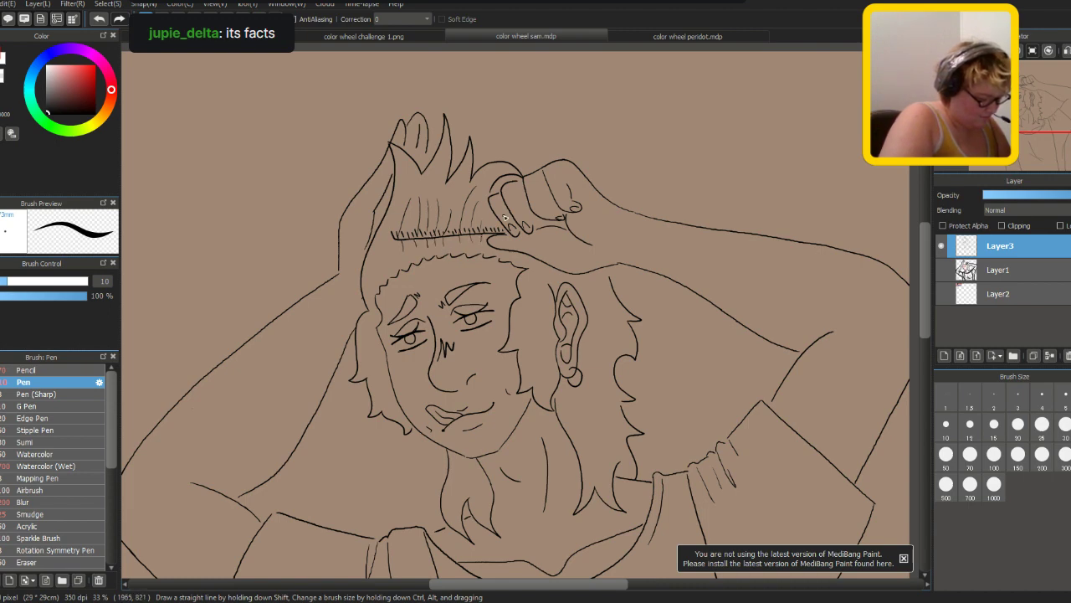
# - Add a new layer directly above the Layer1 sketch and beneath the Layer3 line art for the flat colors
pyautogui.scroll(-3, 505, 217)
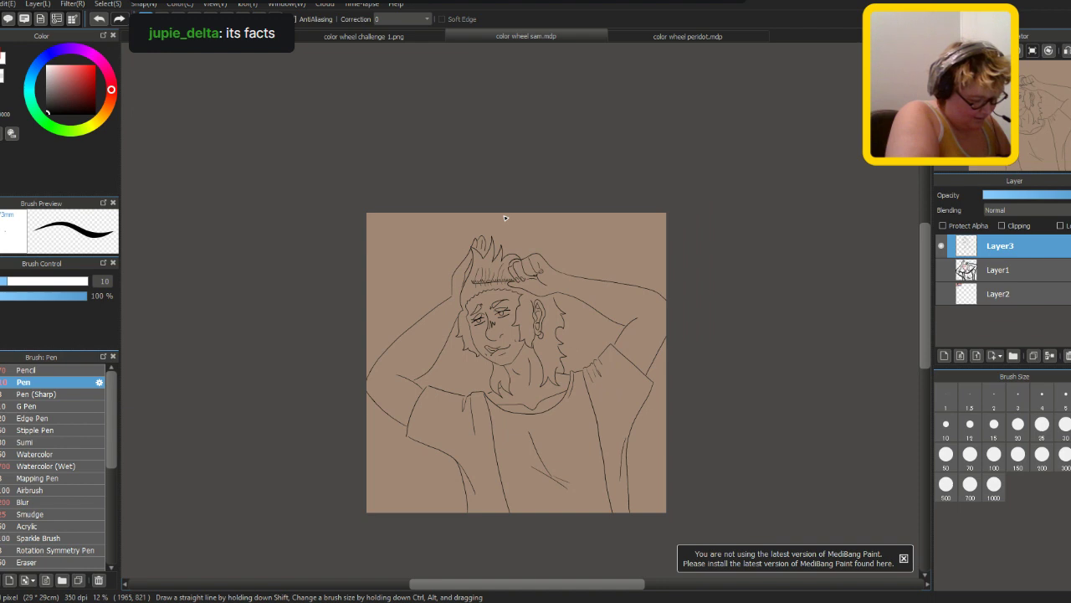
pyautogui.hotkey('ctrl', '+')
pyautogui.scroll(-1, 785, 461)
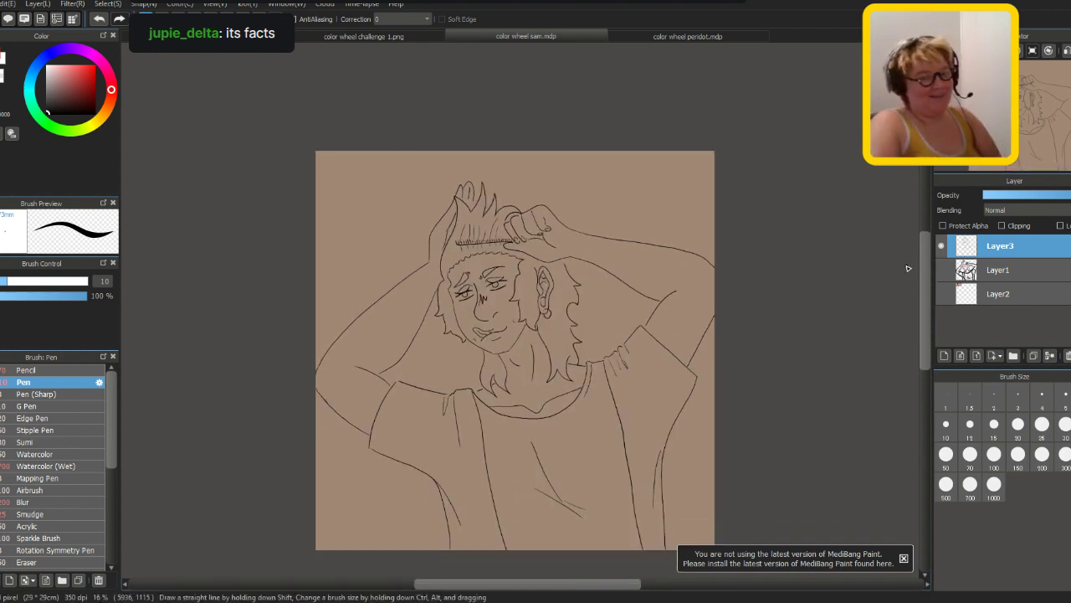
pyautogui.moveTo(926, 277); pyautogui.dragTo(925, 282)
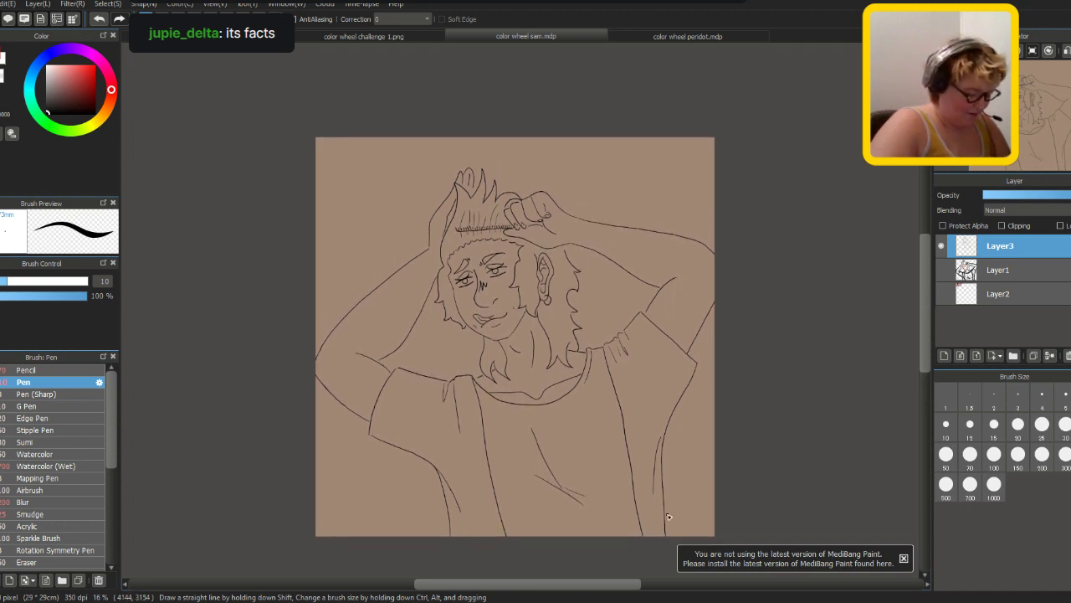
pyautogui.moveTo(639, 583); pyautogui.dragTo(644, 583)
pyautogui.click(998, 269)
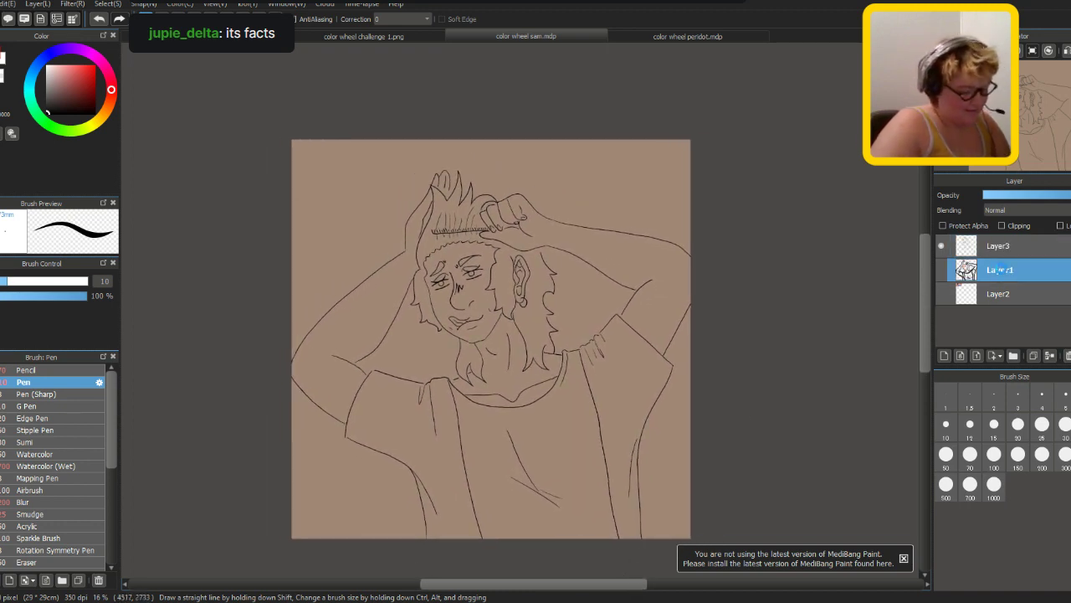
pyautogui.click(944, 356)
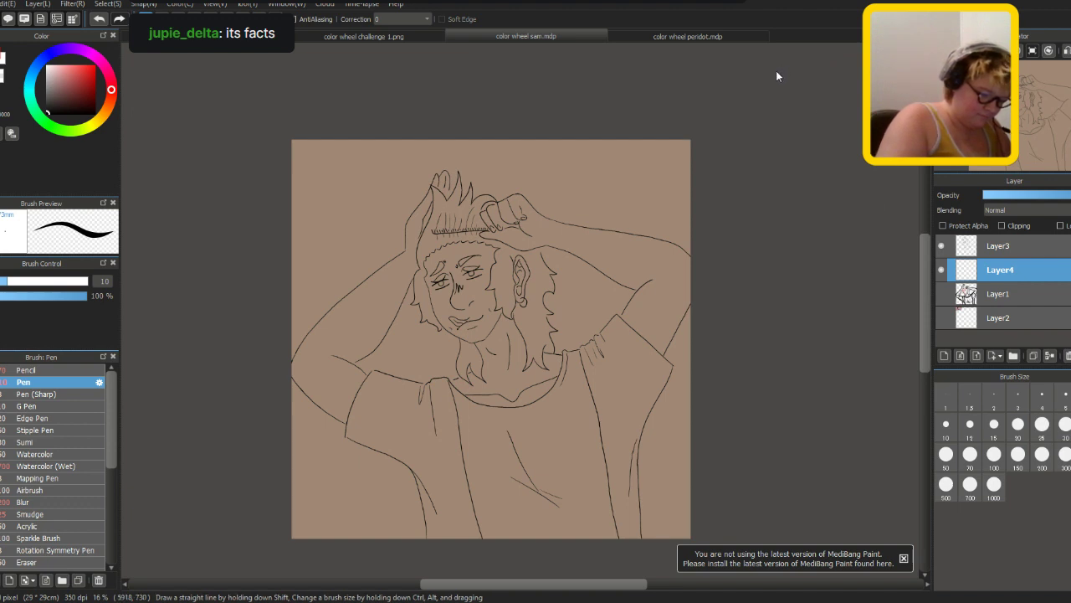
# - Sample a green and color the irises of both eyes with it
pyautogui.click(798, 153)
pyautogui.hotkey('ctrl', '+')
pyautogui.hotkey('ctrl', '+')
pyautogui.hotkey('ctrl', '+')
pyautogui.hotkey('ctrl', '+')
pyautogui.hotkey('ctrl', '+')
pyautogui.hotkey('ctrl', '+')
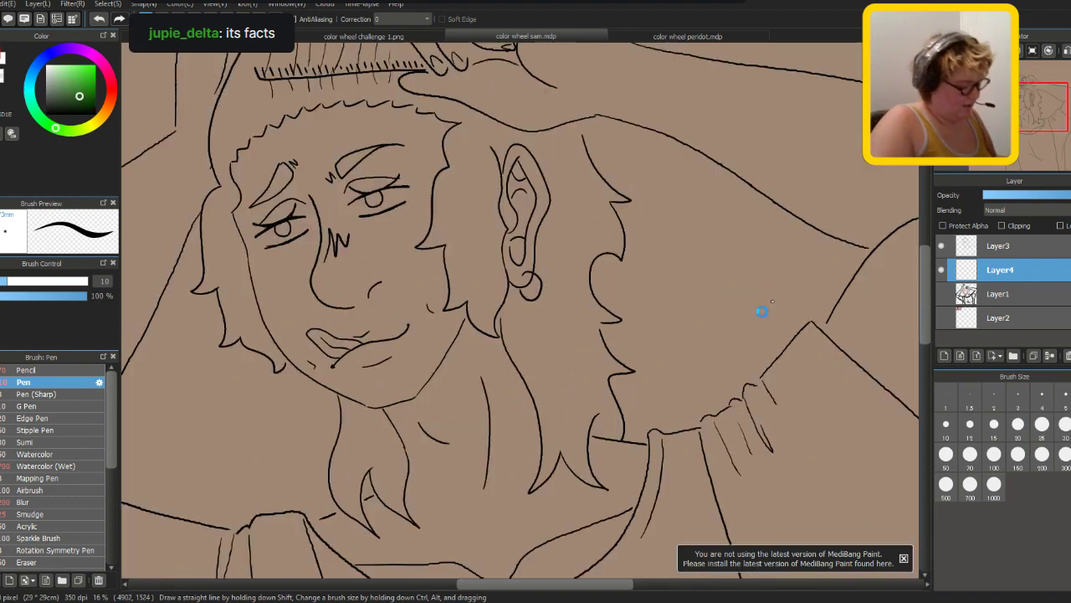
pyautogui.moveTo(589, 586); pyautogui.dragTo(520, 559)
pyautogui.moveTo(927, 279); pyautogui.dragTo(924, 248)
pyautogui.moveTo(326, 347)
pyautogui.mouseDown()
pyautogui.moveTo(352, 331)
pyautogui.moveTo(325, 339)
pyautogui.moveTo(340, 324)
pyautogui.moveTo(358, 325)
pyautogui.mouseUp()
pyautogui.moveTo(598, 264)
pyautogui.mouseDown()
pyautogui.moveTo(637, 235)
pyautogui.moveTo(598, 252)
pyautogui.moveTo(627, 227)
pyautogui.moveTo(634, 233)
pyautogui.moveTo(595, 246)
pyautogui.mouseUp()
# - Shade the upper part of both irises with a darker green
pyautogui.click(79, 81)
pyautogui.moveTo(354, 330)
pyautogui.mouseDown()
pyautogui.moveTo(322, 350)
pyautogui.moveTo(362, 329)
pyautogui.moveTo(349, 356)
pyautogui.moveTo(329, 352)
pyautogui.moveTo(358, 335)
pyautogui.mouseUp()
pyautogui.moveTo(598, 262)
pyautogui.mouseDown()
pyautogui.moveTo(636, 238)
pyautogui.moveTo(611, 266)
pyautogui.moveTo(630, 250)
pyautogui.mouseUp()
# - Close the open inner and outer corners of both eyes with short near-white pen strokes
pyautogui.press('x')
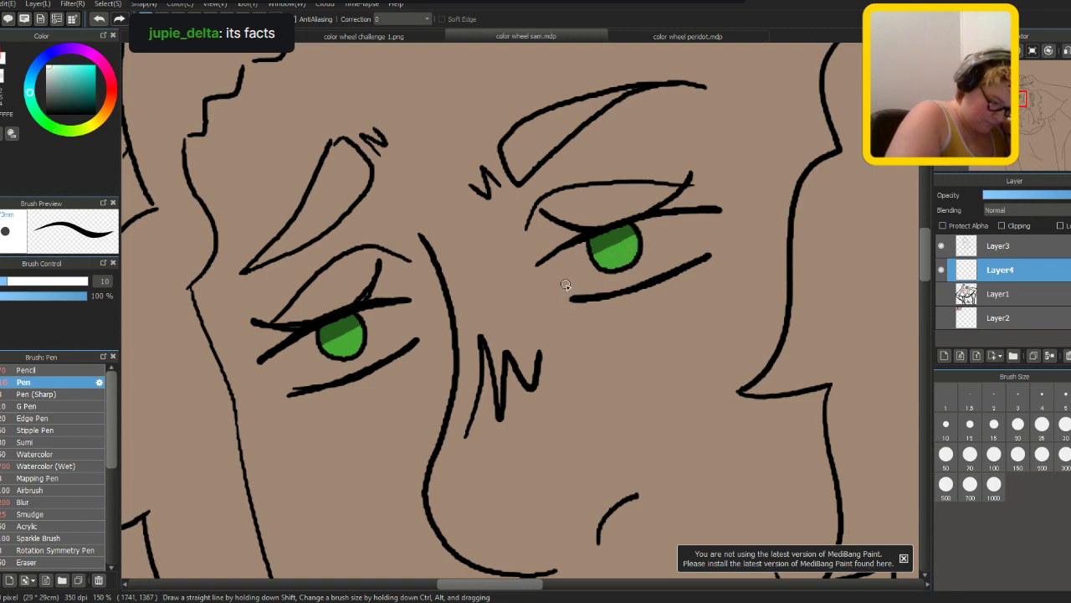
pyautogui.moveTo(573, 299); pyautogui.dragTo(543, 260)
pyautogui.moveTo(710, 258); pyautogui.dragTo(717, 214)
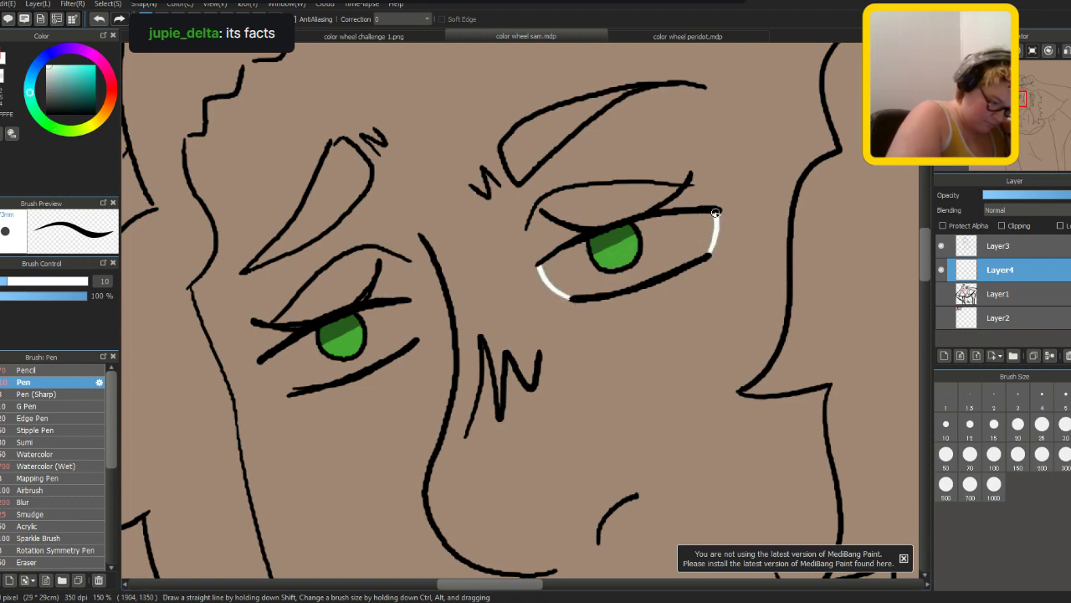
pyautogui.moveTo(417, 339); pyautogui.dragTo(412, 312)
pyautogui.moveTo(298, 392); pyautogui.dragTo(259, 360)
# - Fill the whites of both eyes with the near-white color on both sides of the irises
pyautogui.press('g')
pyautogui.click(298, 357)
pyautogui.click(399, 325)
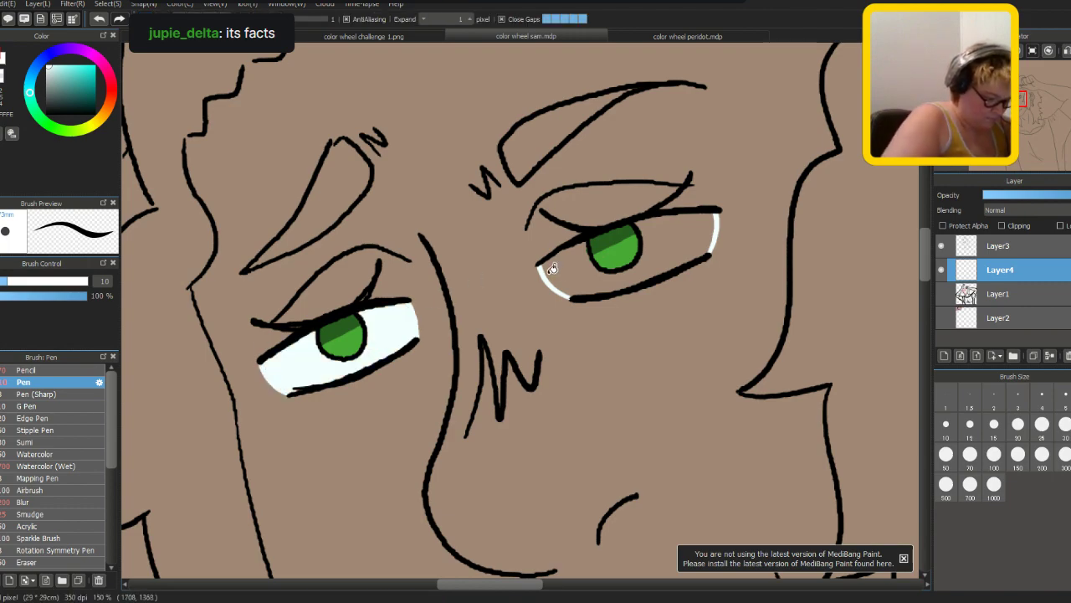
pyautogui.click(564, 276)
pyautogui.click(691, 233)
pyautogui.scroll(-5, 525, 333)
pyautogui.scroll(4, 525, 333)
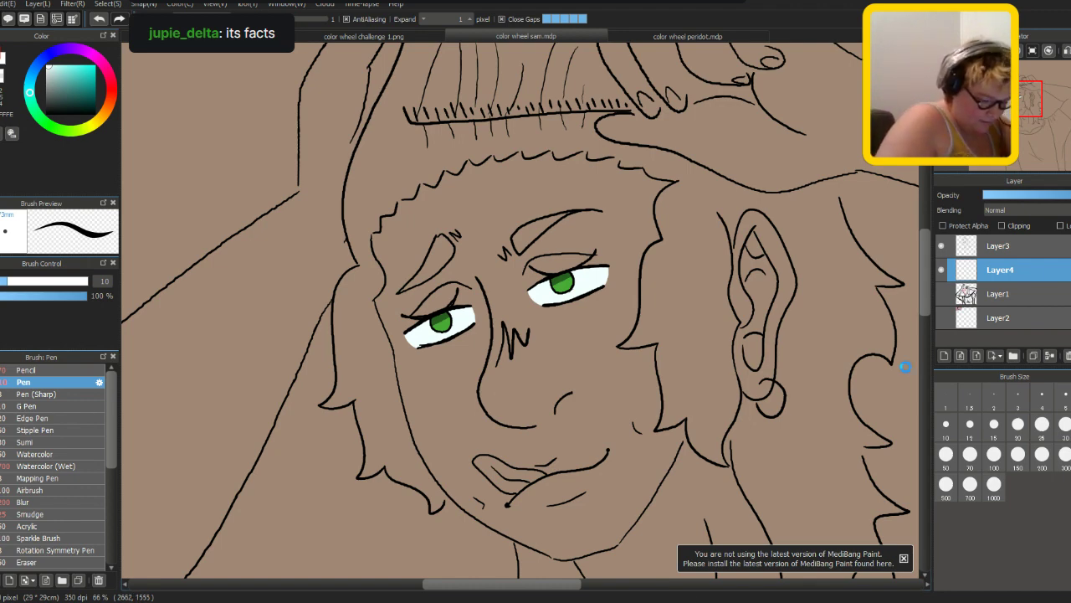
pyautogui.click(905, 365)
pyautogui.hotkey('ctrl', 'z')
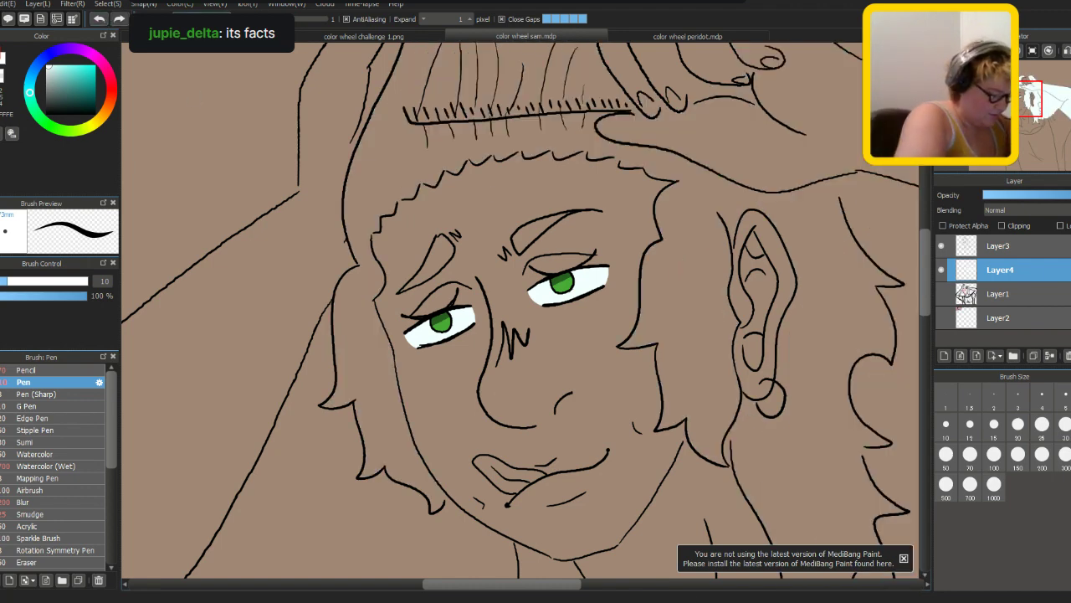
# - Sample a light skin tone and fill the face, the eyelids and all sections of the ear with it
pyautogui.keyDown('alt'); pyautogui.click(823, 87); pyautogui.keyUp('alt')
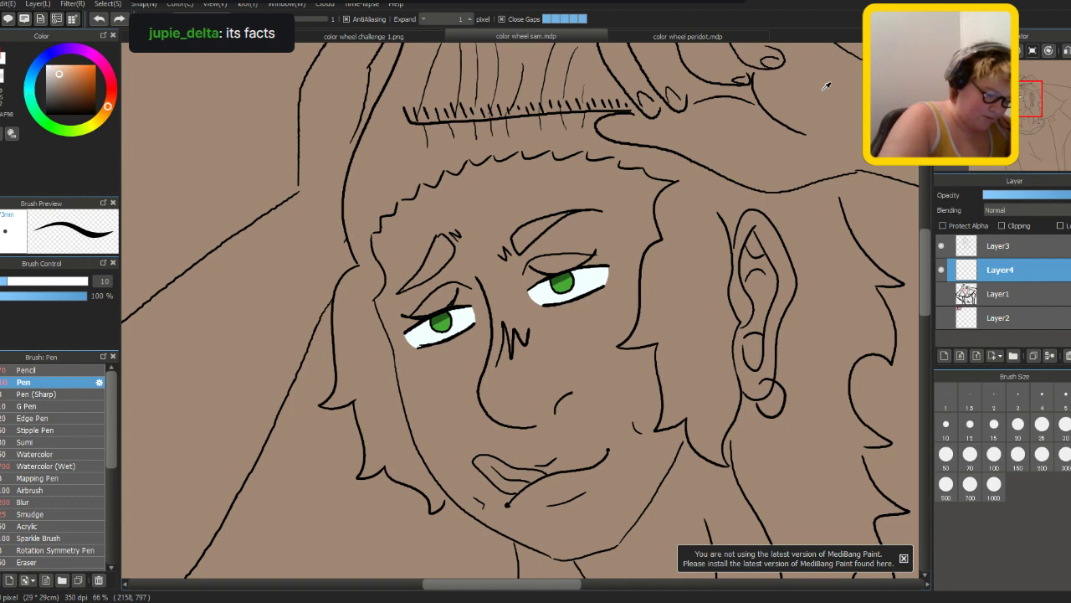
pyautogui.click(434, 210)
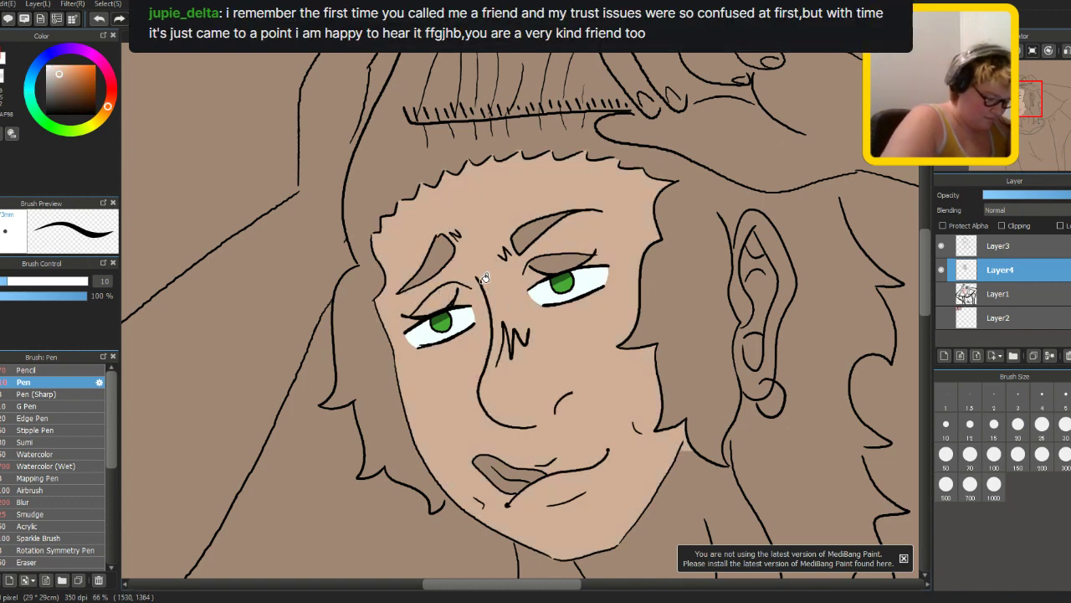
pyautogui.click(761, 279)
pyautogui.click(744, 294)
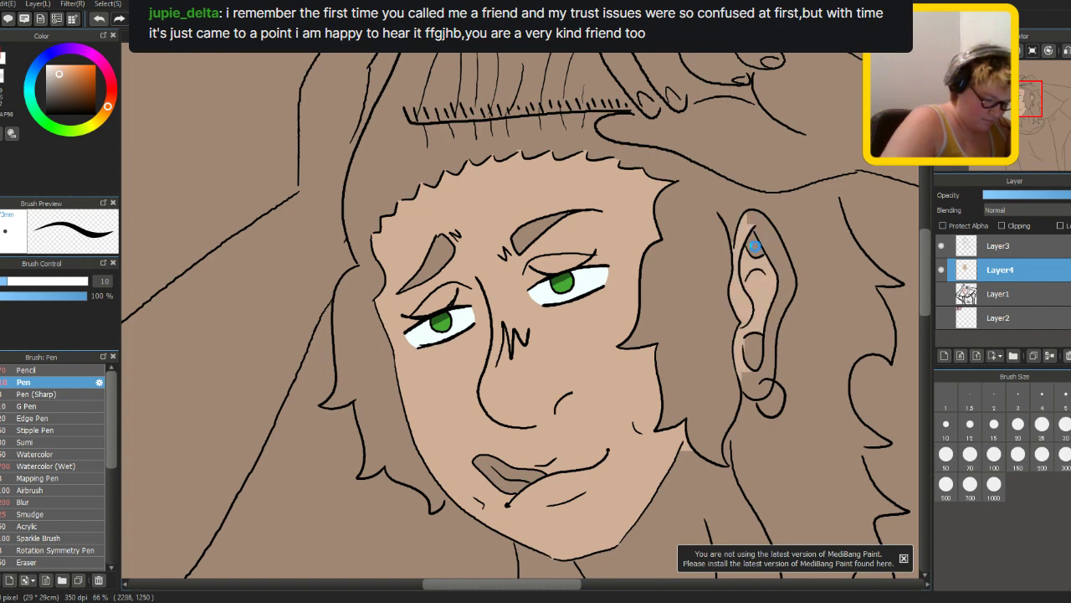
pyautogui.click(755, 247)
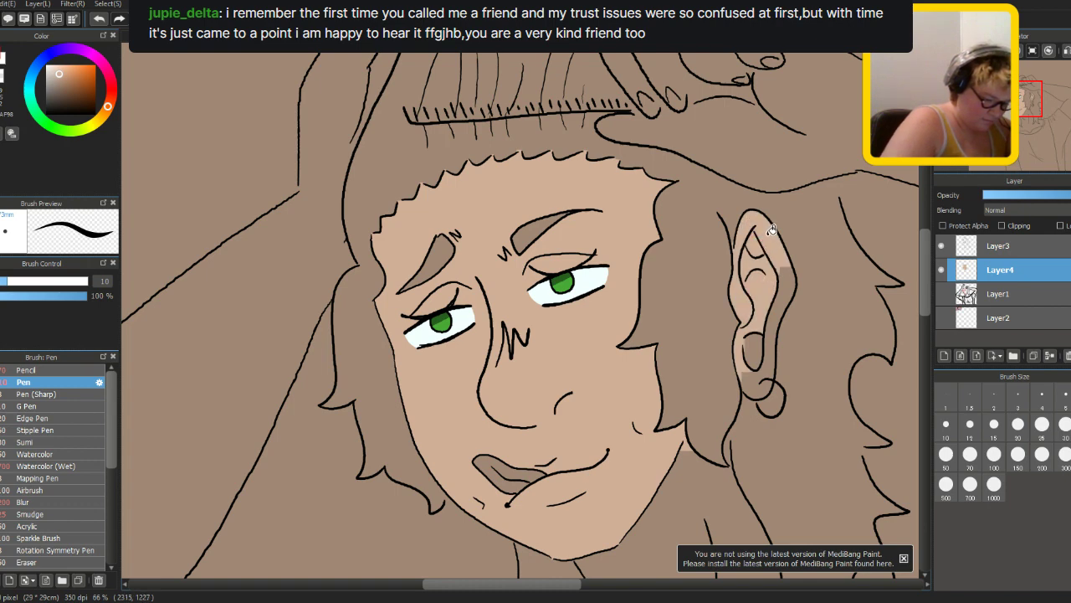
pyautogui.click(785, 286)
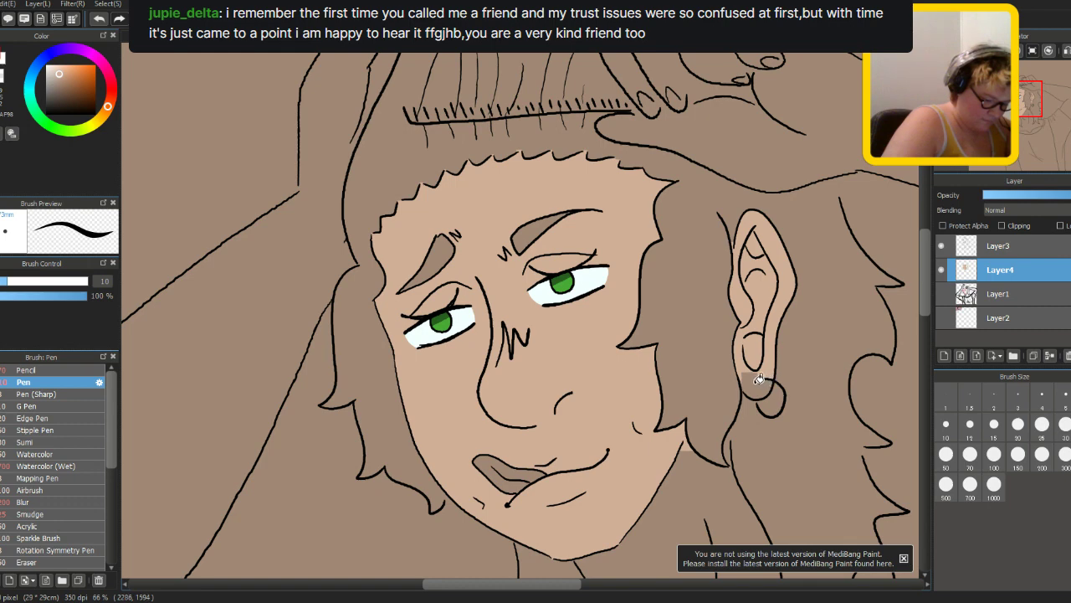
# - Try to fill the neck with the skin tone, and undo the fill
pyautogui.hotkey('ctrl', '-')
pyautogui.hotkey('ctrl', '-')
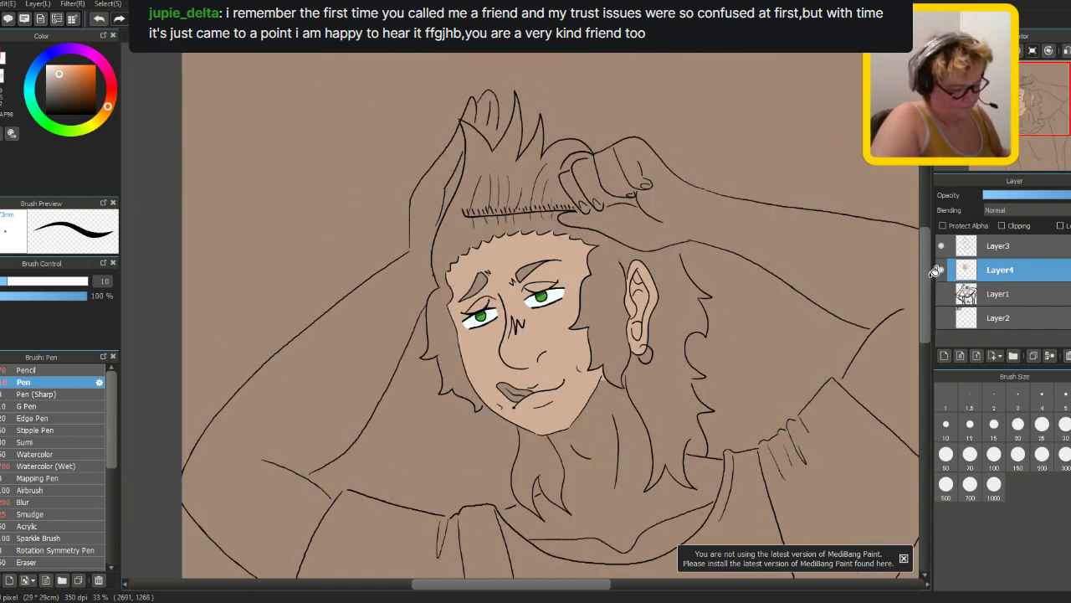
pyautogui.scroll(-3, 669, 318)
pyautogui.click(605, 321)
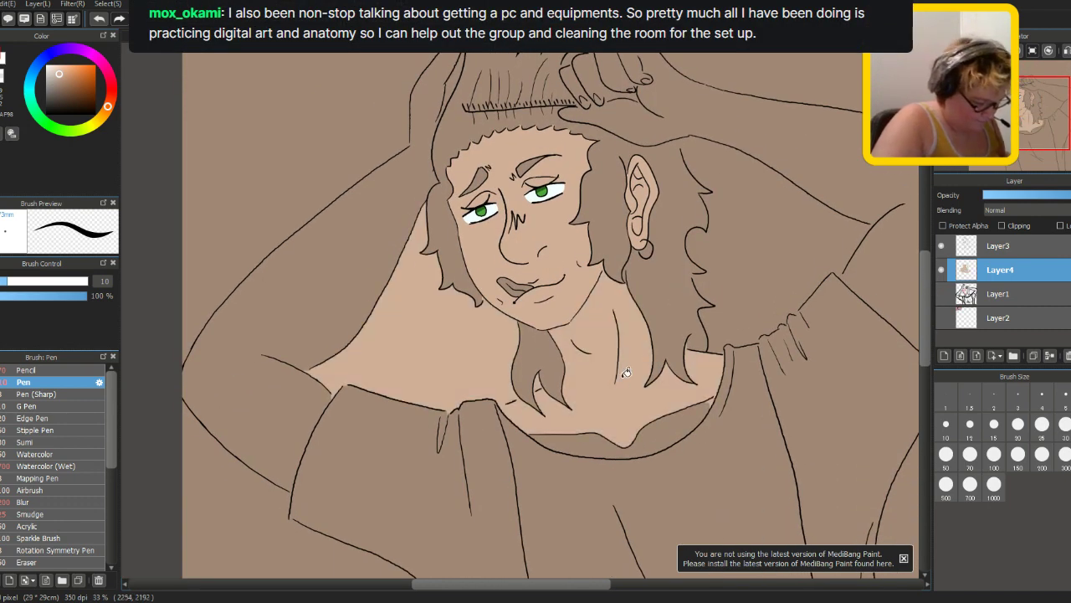
pyautogui.click(99, 19)
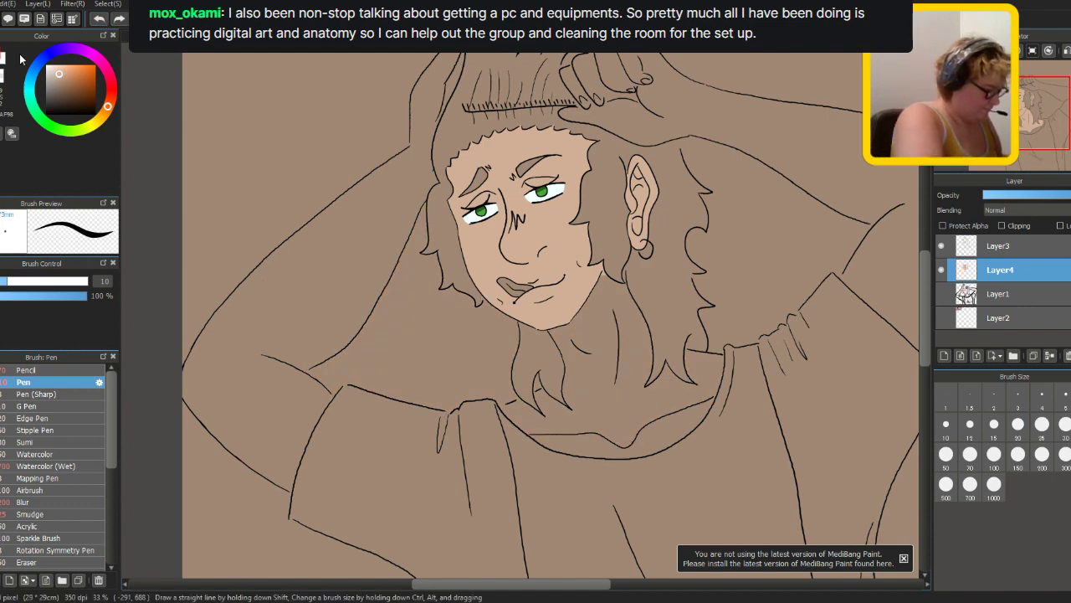
# - Bridge the shoulder line gaps beside the collar with skin-tone strokes and fill the neck and chest down to the neckline
pyautogui.hotkey('ctrl', '+')
pyautogui.moveTo(505, 451); pyautogui.dragTo(559, 425)
pyautogui.moveTo(509, 452); pyautogui.dragTo(499, 457)
pyautogui.press('g')
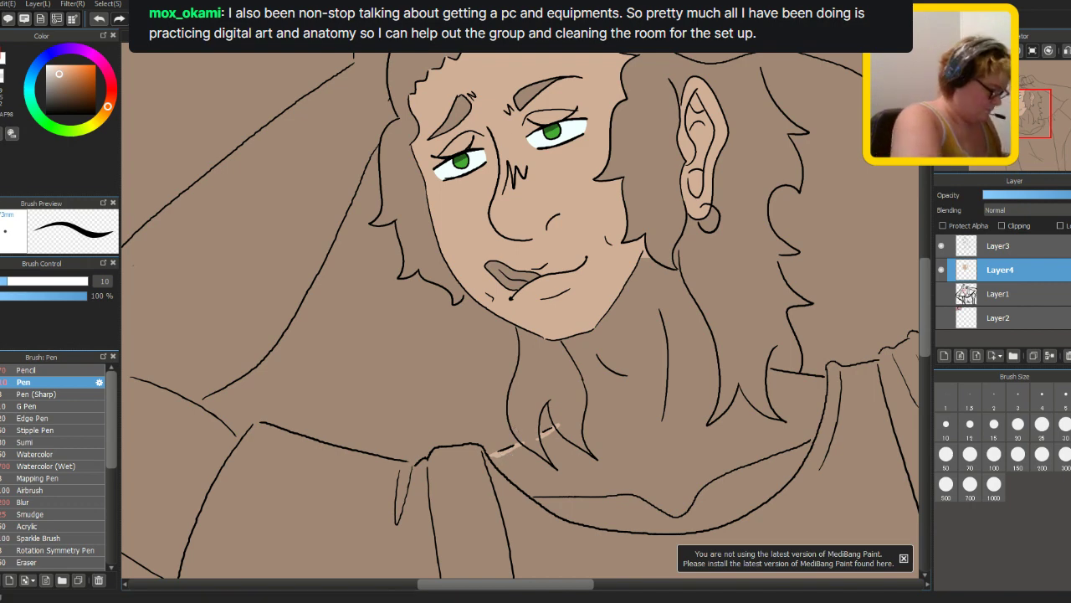
pyautogui.click(677, 401)
pyautogui.hotkey('ctrl', '-')
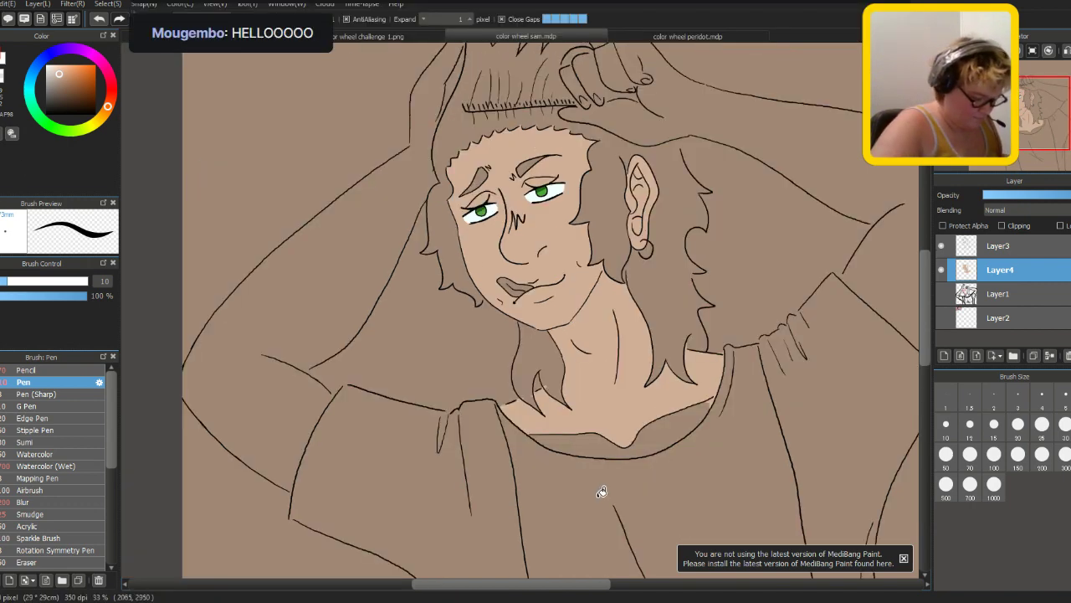
pyautogui.click(600, 442)
# - Try to fill the arm holding the comb with the skin tone, and undo the fill
pyautogui.moveTo(593, 585); pyautogui.dragTo(651, 584)
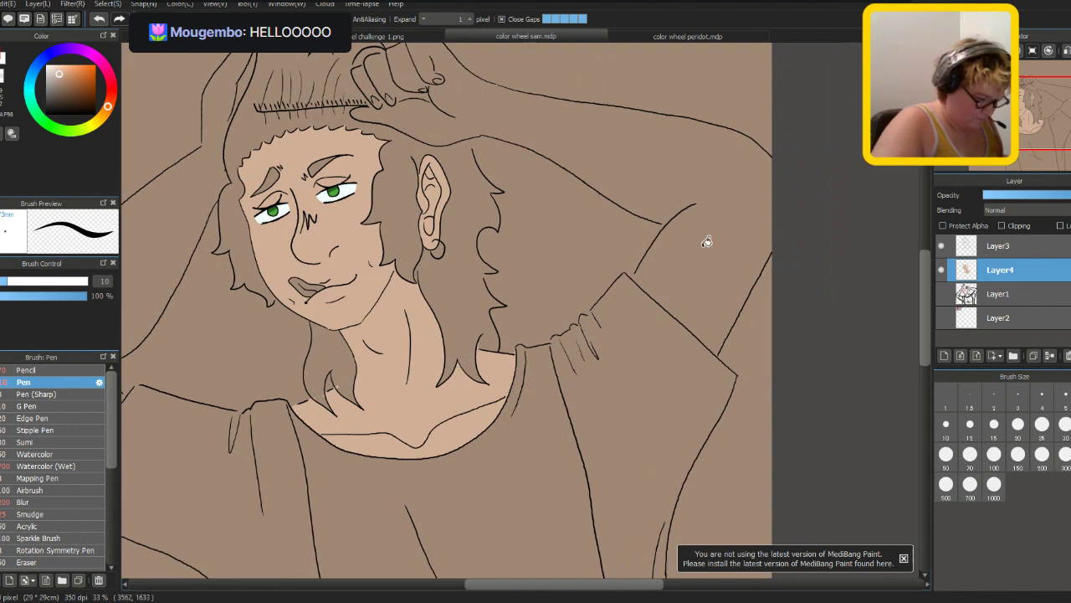
pyautogui.scroll(-1, 688, 246)
pyautogui.click(663, 251)
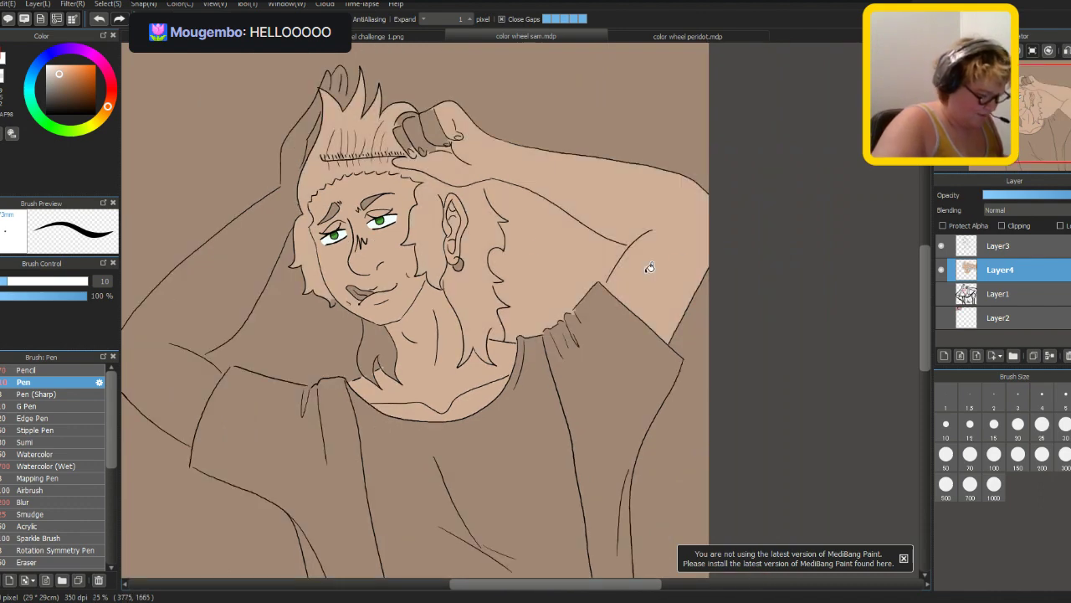
pyautogui.hotkey('ctrl', 'z')
# - Close the line gaps at the elbow crease and sleeve edge of the comb-holding arm with short skin-tone pen strokes
pyautogui.press('b')
pyautogui.scroll(2, 515, 176)
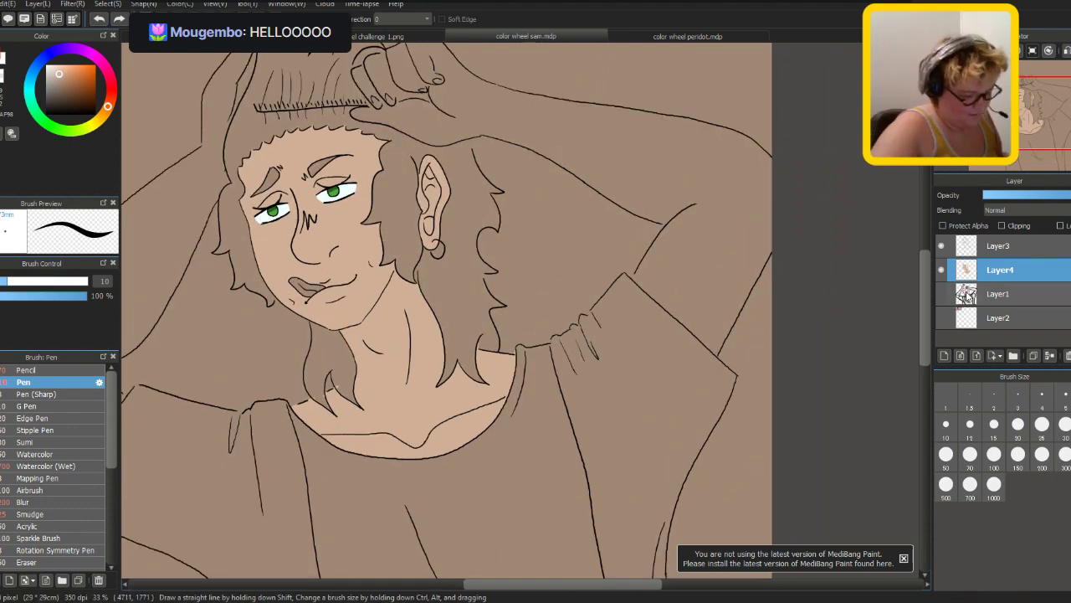
pyautogui.moveTo(735, 326); pyautogui.dragTo(760, 332)
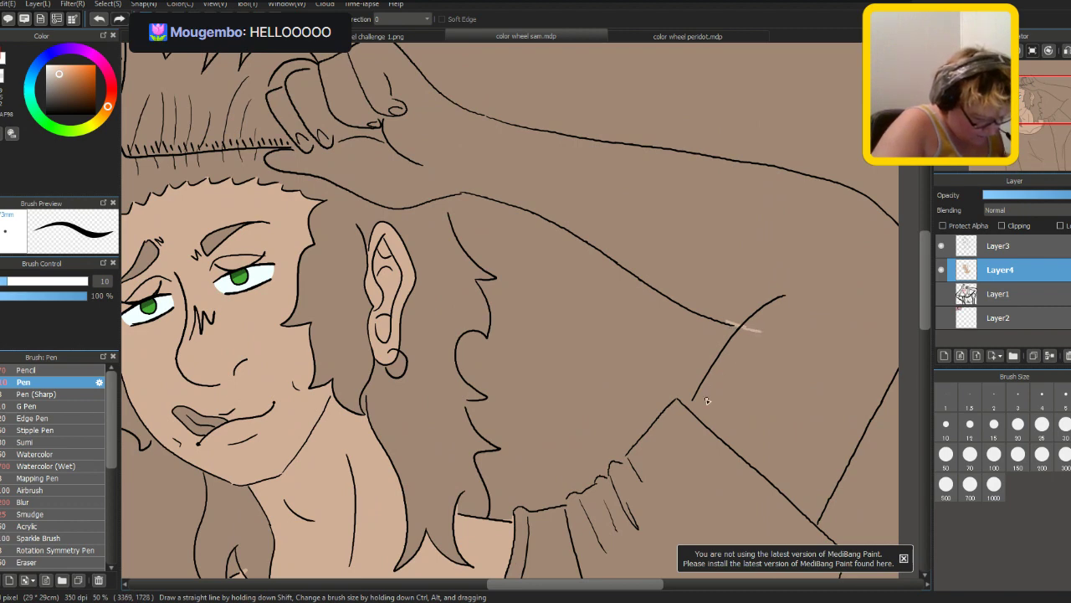
pyautogui.moveTo(924, 321); pyautogui.dragTo(921, 298)
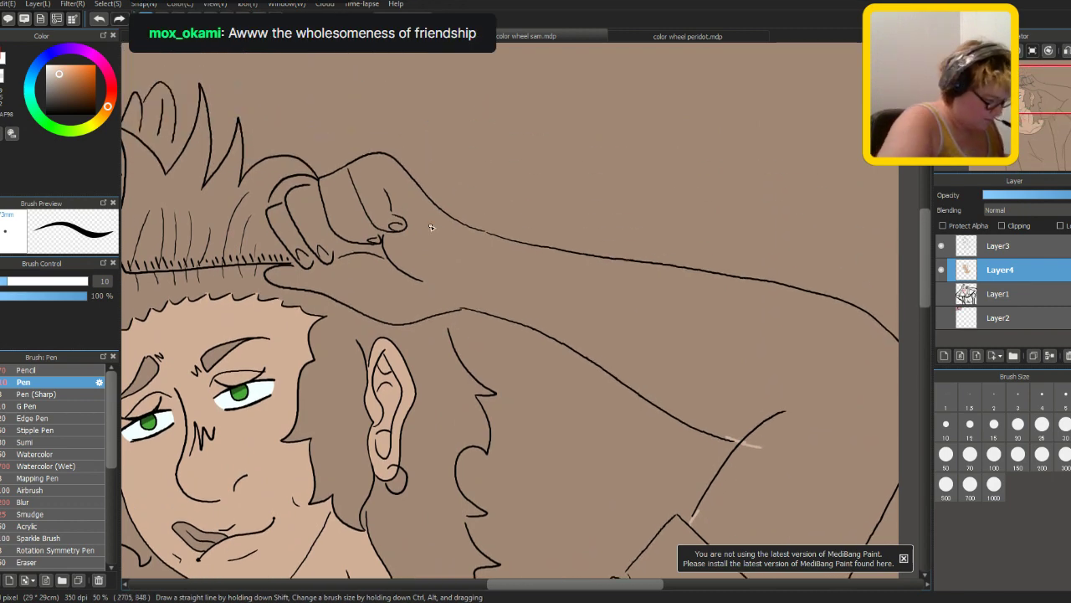
# - Fill the comb-holding arm, its hand and the curled fingers with the skin tone
pyautogui.hotkey('ctrl', '-')
pyautogui.press('g')
pyautogui.click(562, 300)
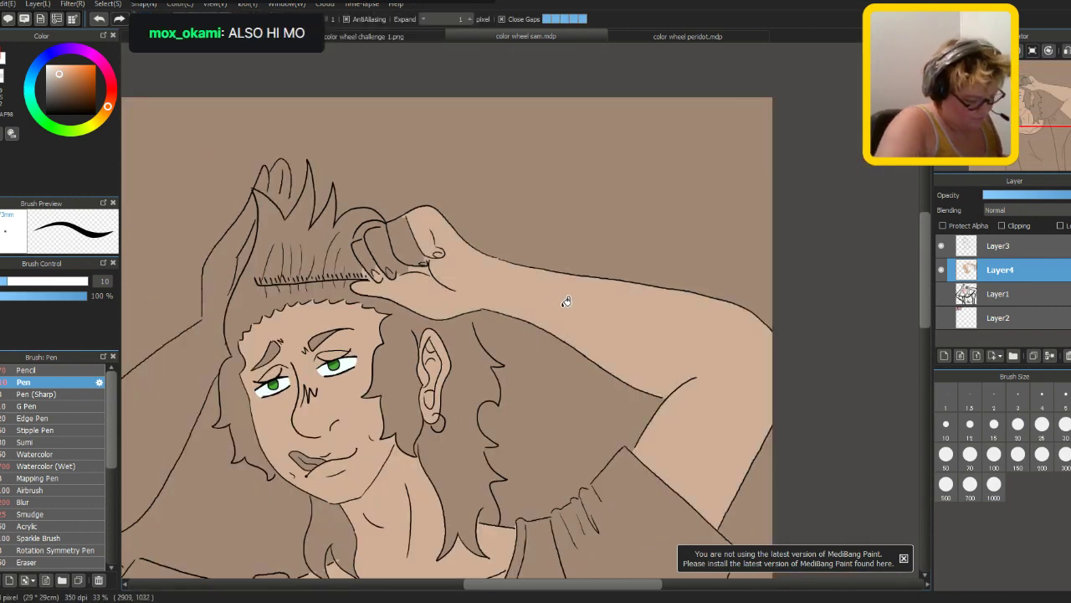
pyautogui.click(407, 247)
pyautogui.click(371, 249)
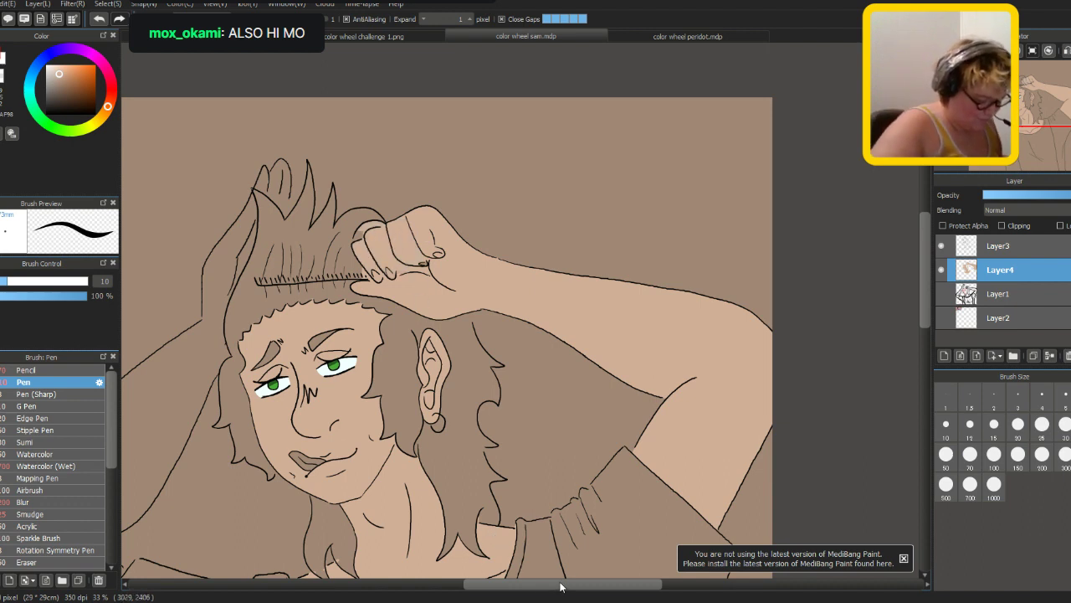
# - Close the line gaps at the elbow crease and wrist of the arm without the comb with short skin-tone pen strokes
pyautogui.moveTo(560, 584); pyautogui.dragTo(518, 584)
pyautogui.moveTo(926, 307); pyautogui.dragTo(927, 338)
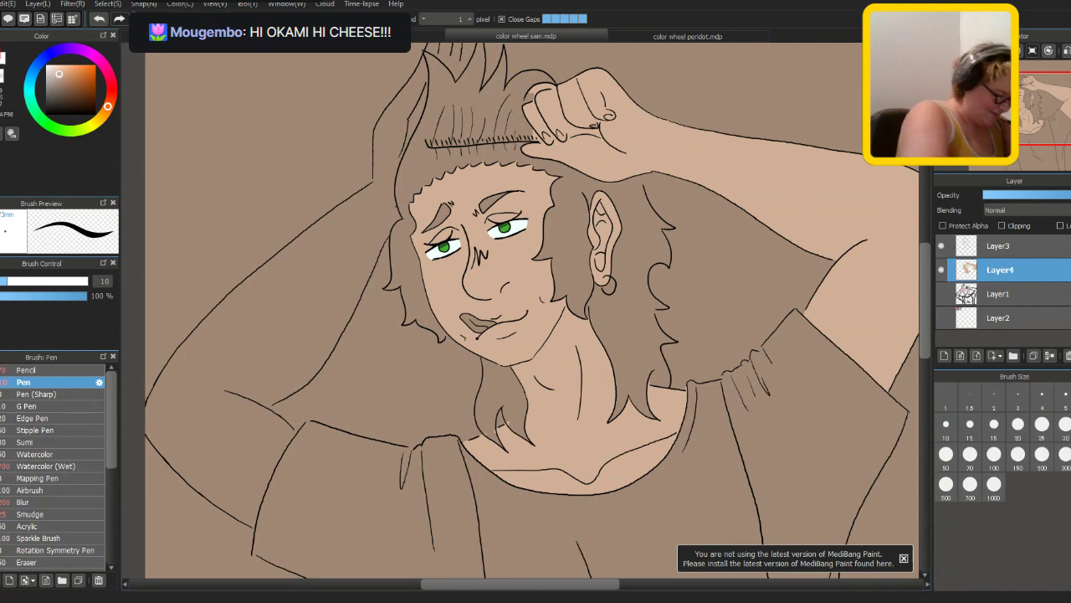
pyautogui.press('b')
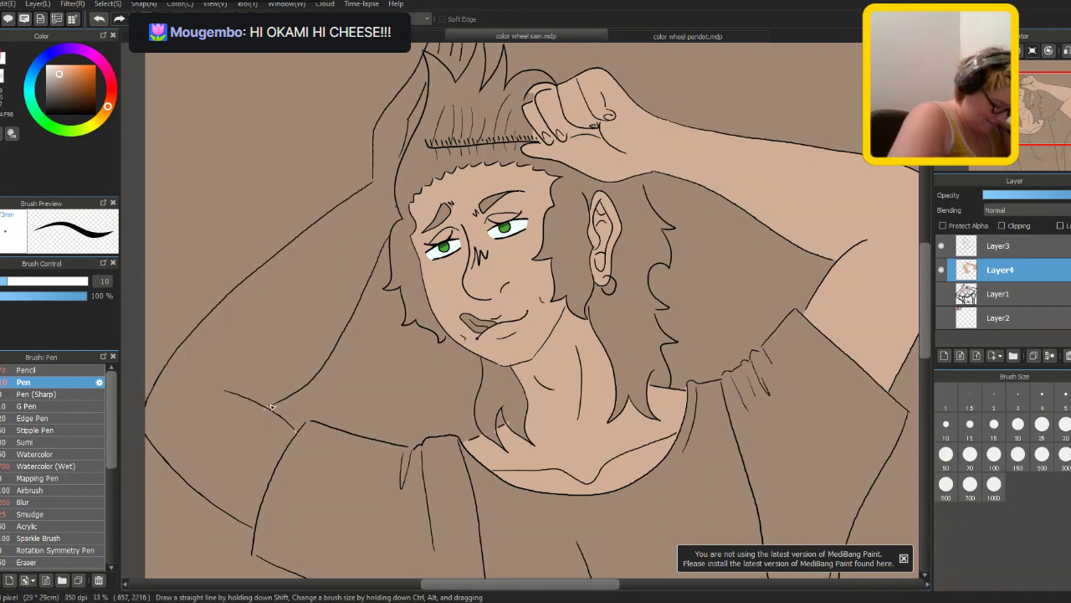
pyautogui.moveTo(261, 408); pyautogui.dragTo(275, 405)
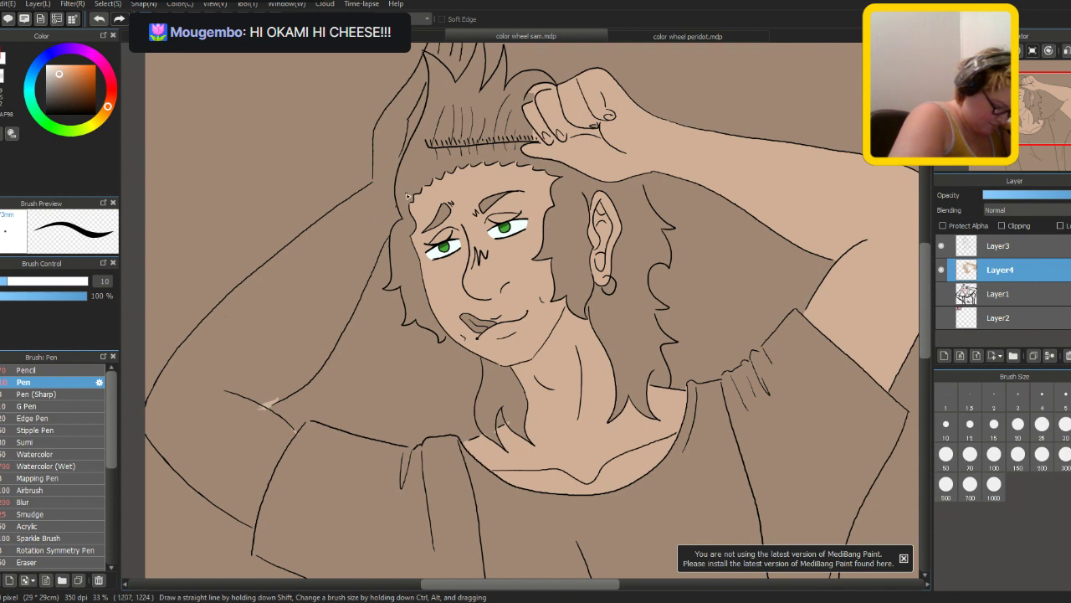
pyautogui.moveTo(374, 186); pyautogui.dragTo(375, 166)
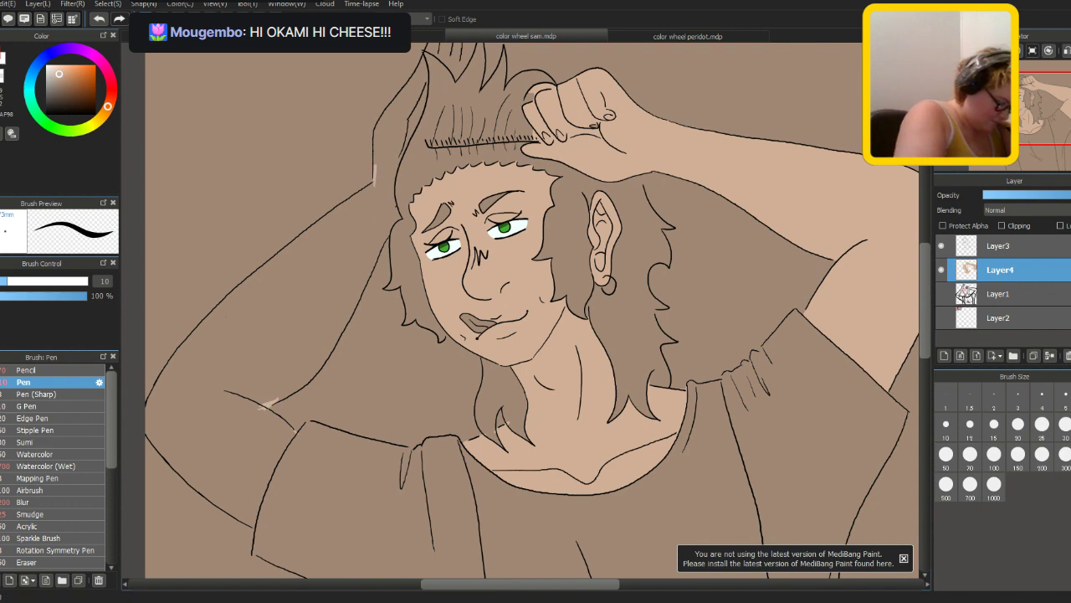
# - Fill the arm without the comb, its hand and the fingertips behind the hair with the skin tone
pyautogui.press('g')
pyautogui.click(278, 319)
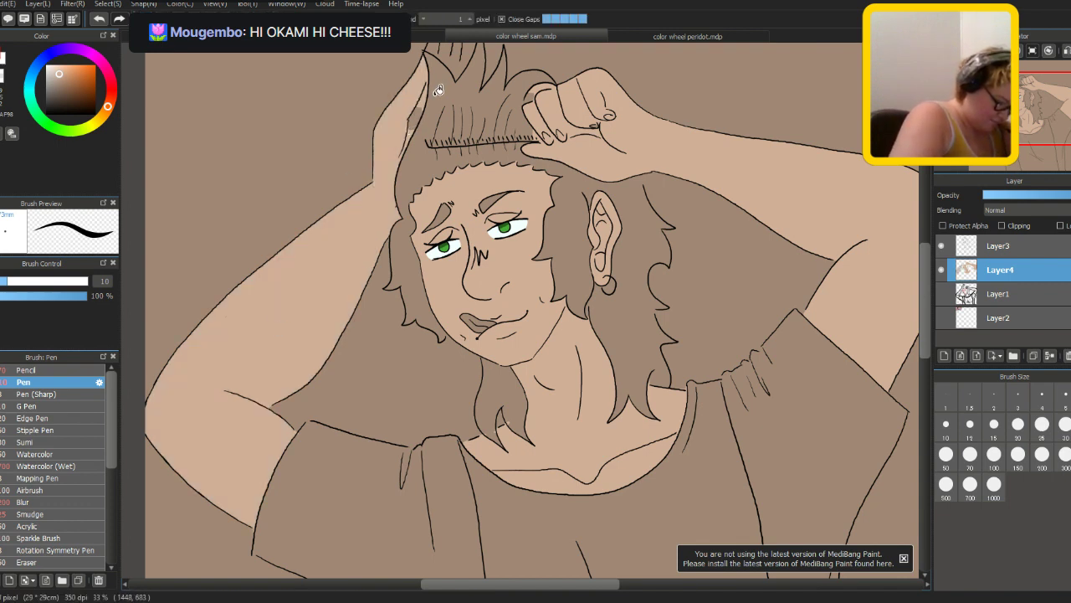
pyautogui.scroll(3, 420, 116)
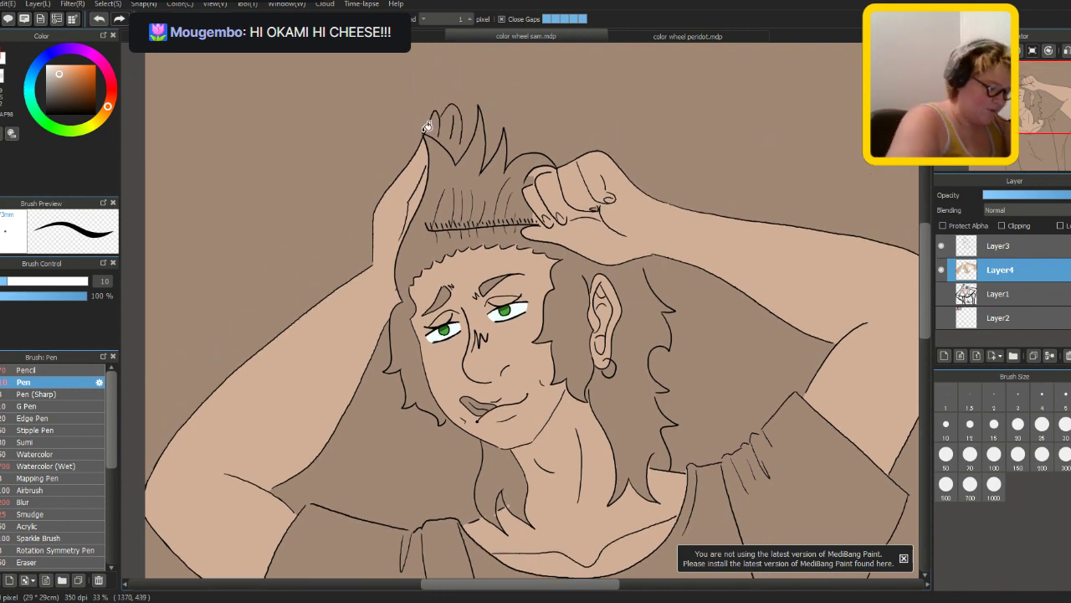
# - Set the Pen brush size to 26
pyautogui.press('b')
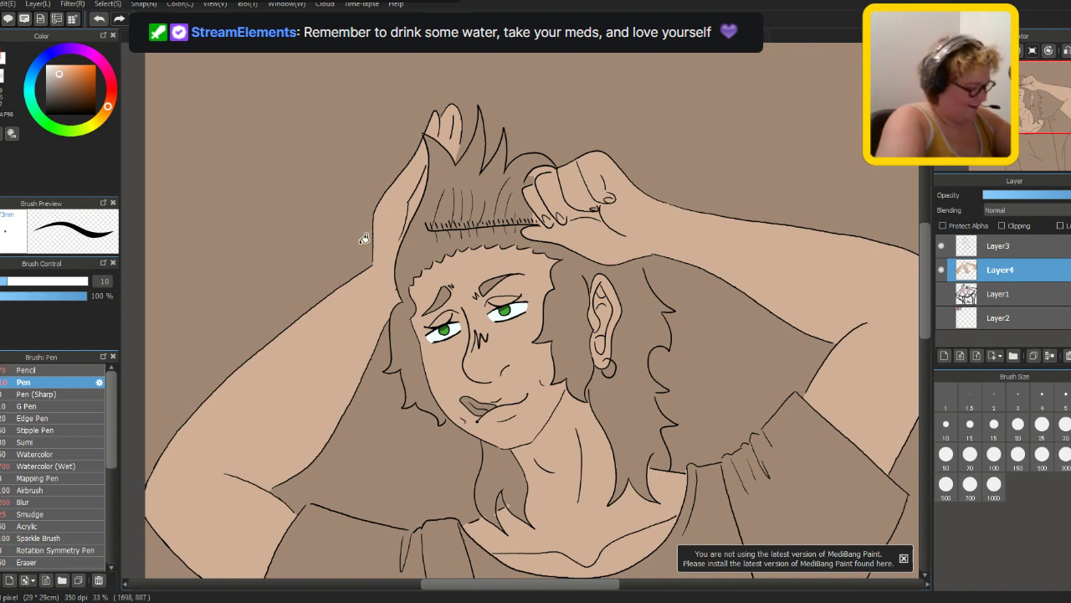
pyautogui.click(40, 281)
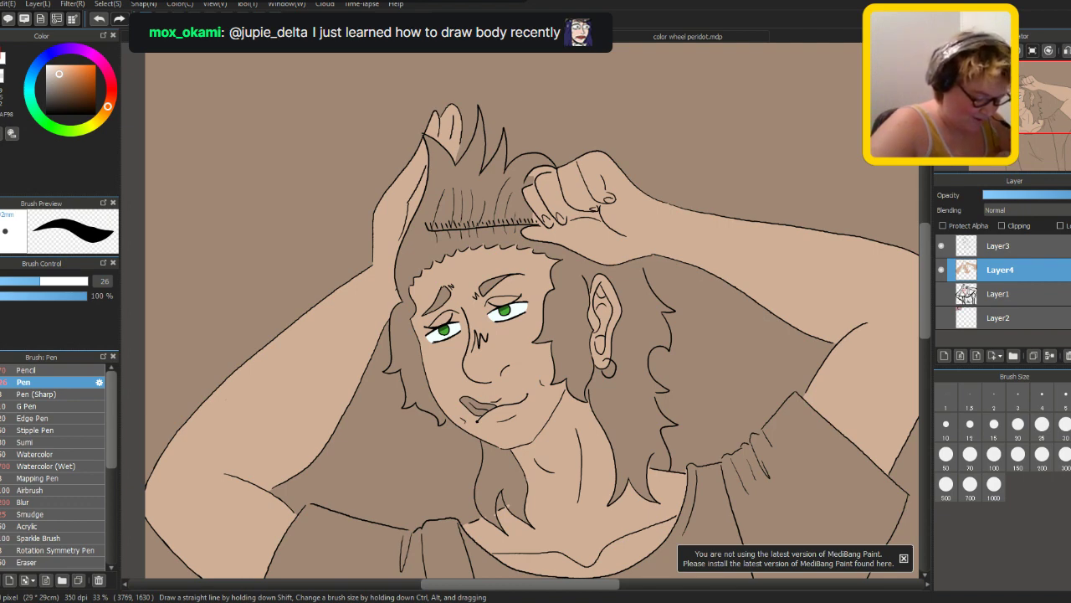
# - Switch the color to dark brown and fill both eyebrows with it
pyautogui.moveTo(924, 304); pyautogui.dragTo(922, 316)
pyautogui.hotkey('ctrl', '-')
pyautogui.hotkey('ctrl', '-')
pyautogui.hotkey('ctrl', '-')
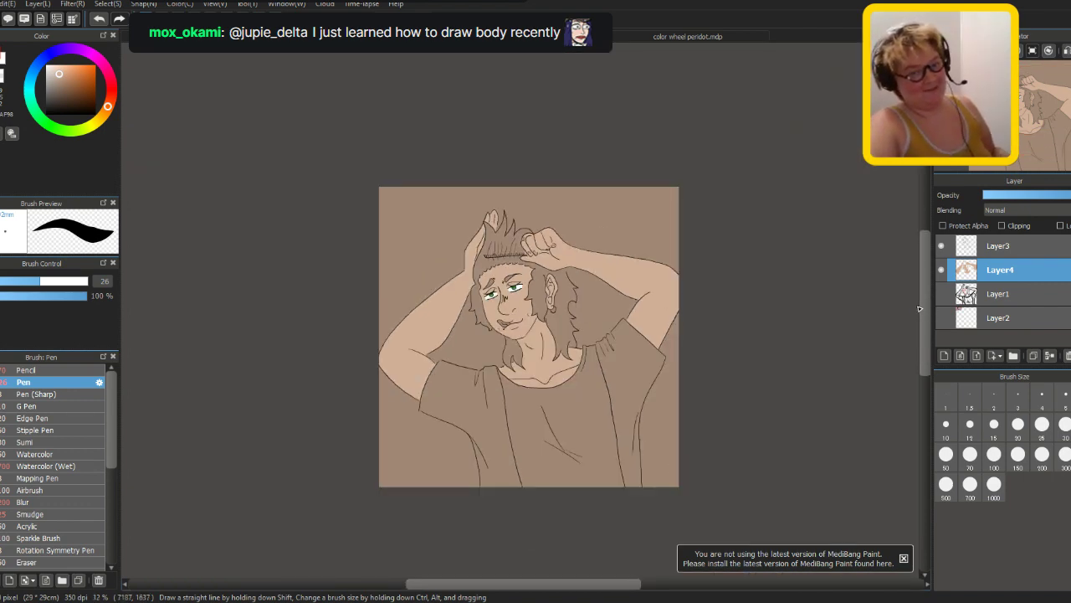
pyautogui.scroll(2, 922, 315)
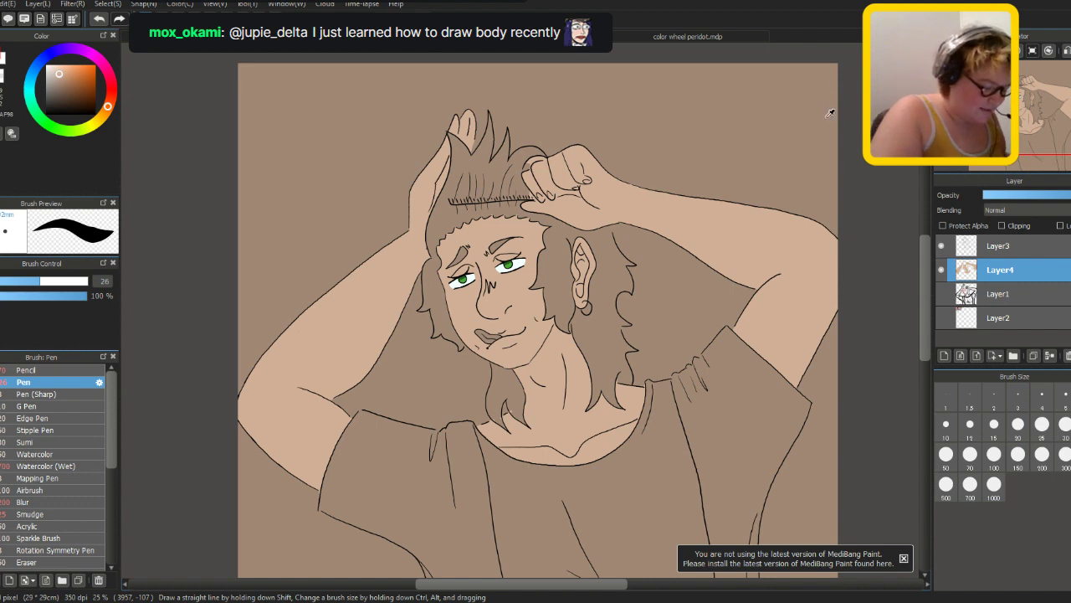
pyautogui.keyDown('alt'); pyautogui.click(441, 186); pyautogui.keyUp('alt')
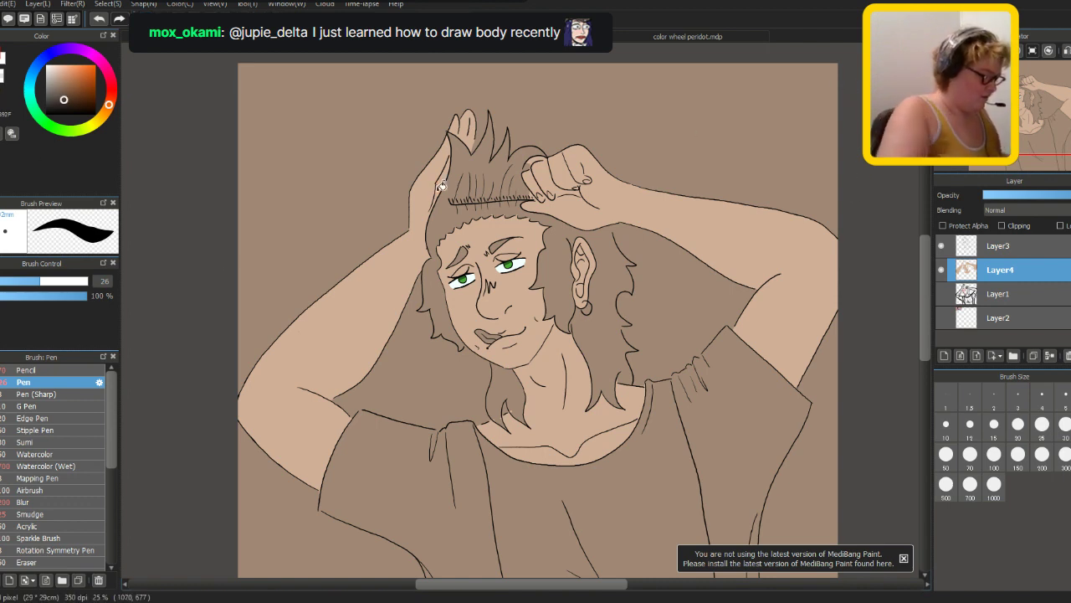
pyautogui.click(461, 252)
pyautogui.scroll(1, 499, 240)
pyautogui.click(491, 226)
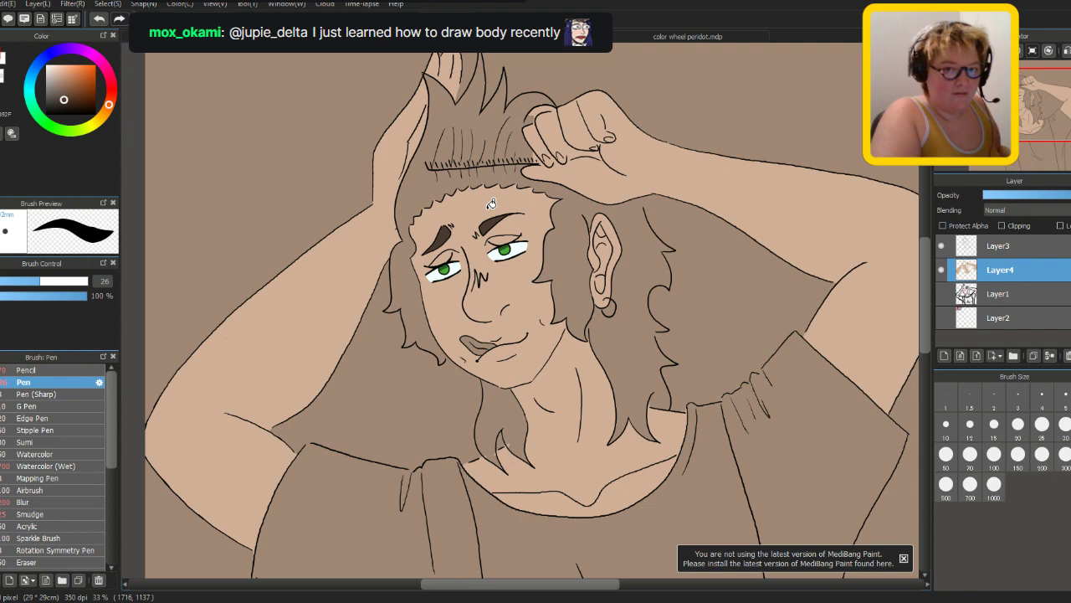
# - Draw a dark brown zigzag line above the forehead hairline and close the root area beside the ear-side hair with a short stroke
pyautogui.moveTo(924, 288); pyautogui.dragTo(924, 280)
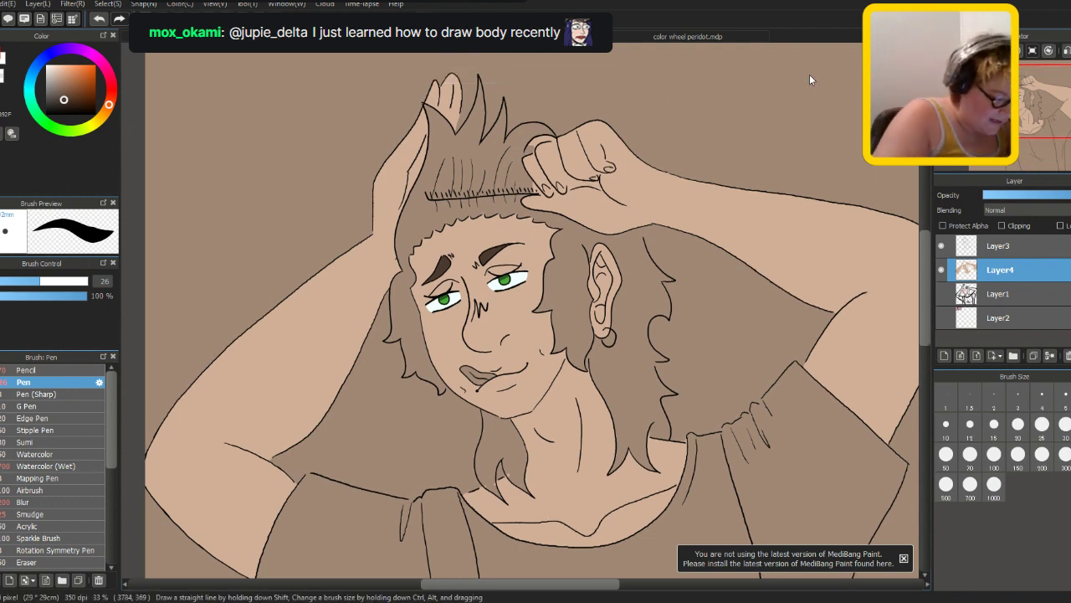
pyautogui.scroll(2, 909, 215)
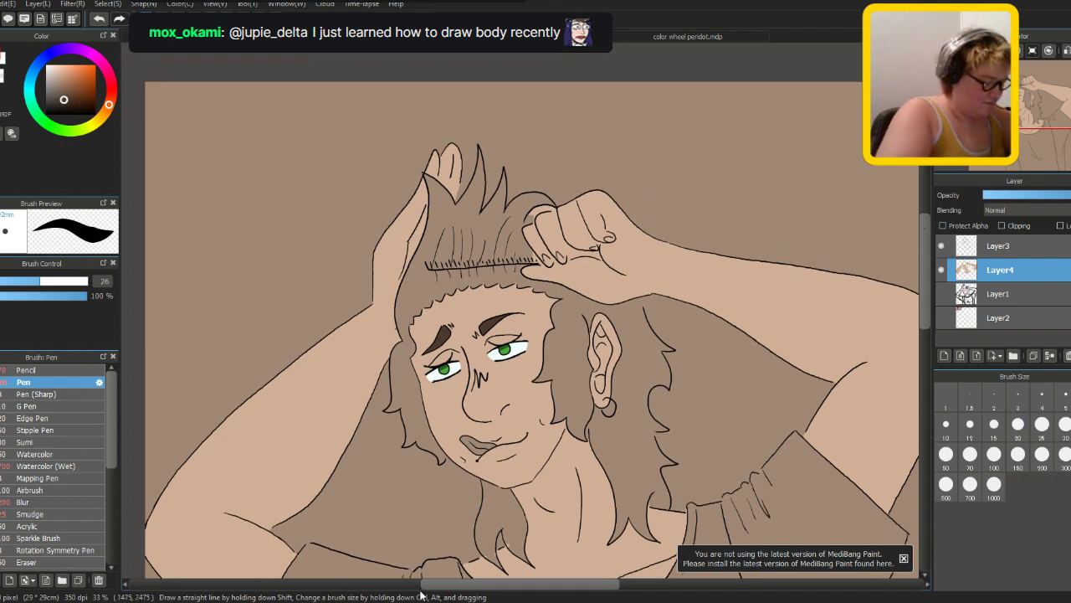
pyautogui.hotkey('ctrl', '+')
pyautogui.moveTo(353, 333); pyautogui.dragTo(377, 273)
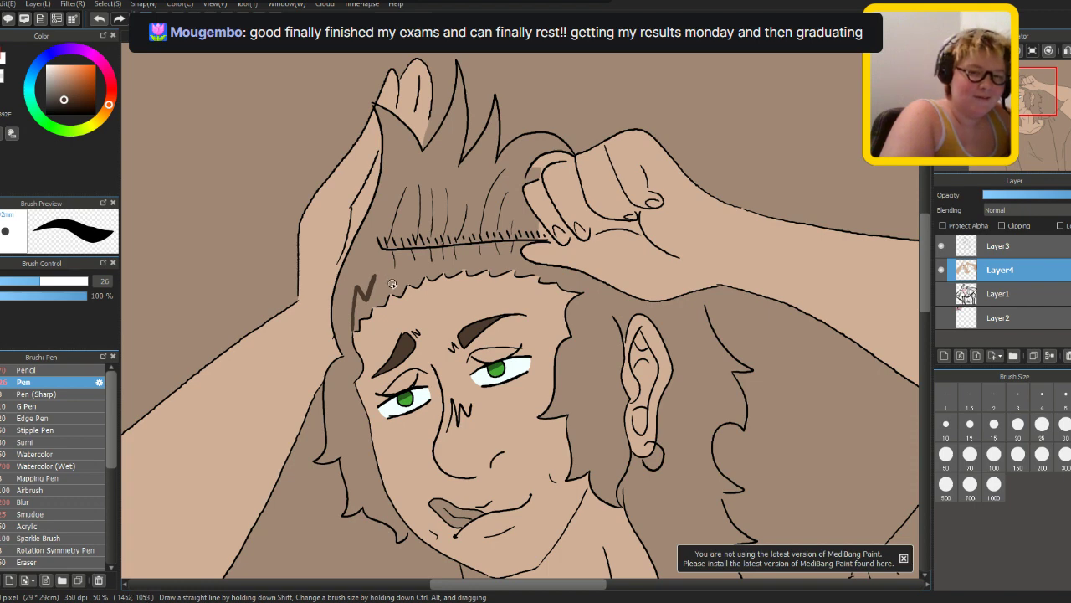
pyautogui.moveTo(375, 287); pyautogui.dragTo(393, 268)
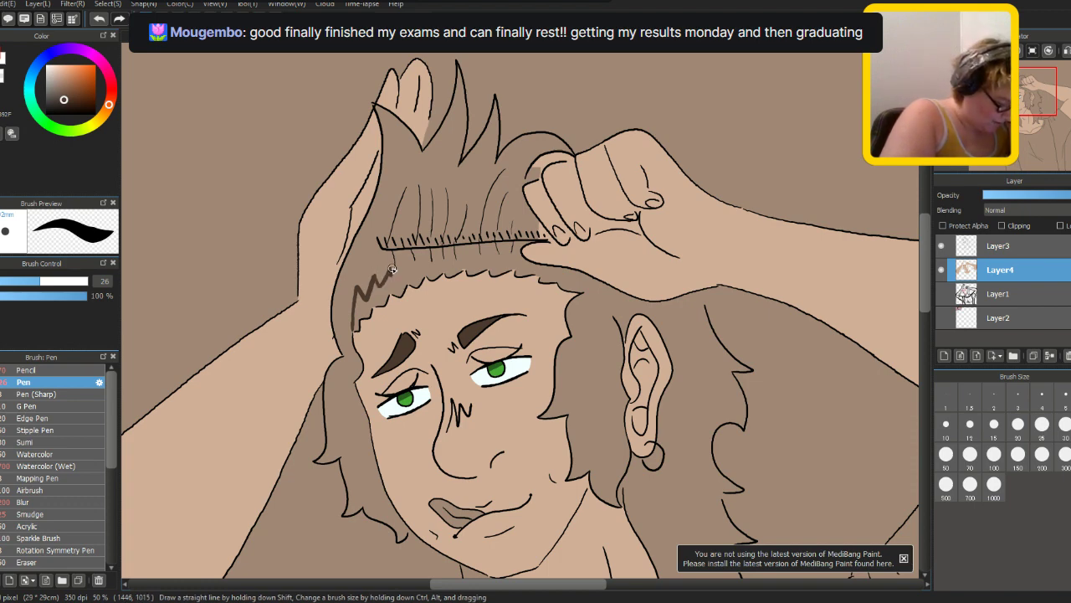
pyautogui.moveTo(391, 270)
pyautogui.mouseDown()
pyautogui.moveTo(421, 248)
pyautogui.moveTo(405, 260)
pyautogui.moveTo(427, 253)
pyautogui.moveTo(419, 247)
pyautogui.moveTo(444, 253)
pyautogui.moveTo(436, 244)
pyautogui.moveTo(472, 238)
pyautogui.moveTo(459, 243)
pyautogui.moveTo(469, 254)
pyautogui.moveTo(498, 237)
pyautogui.moveTo(479, 238)
pyautogui.moveTo(528, 250)
pyautogui.mouseUp()
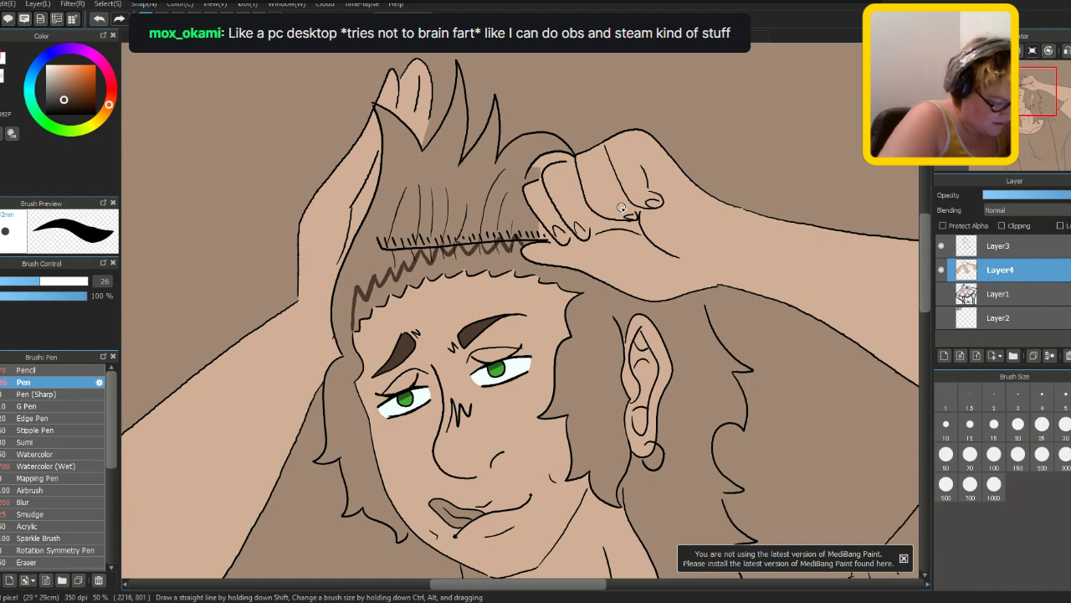
pyautogui.moveTo(579, 293); pyautogui.dragTo(599, 284)
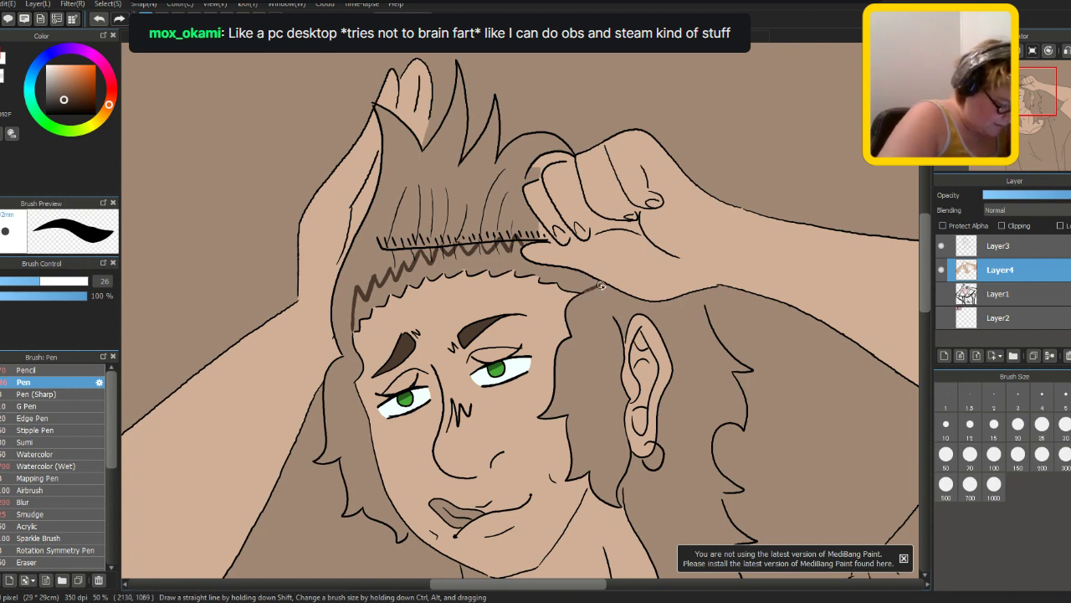
# - Fill the band between the zigzag line and the forehead hairline with dark brown as hair roots
pyautogui.press('g')
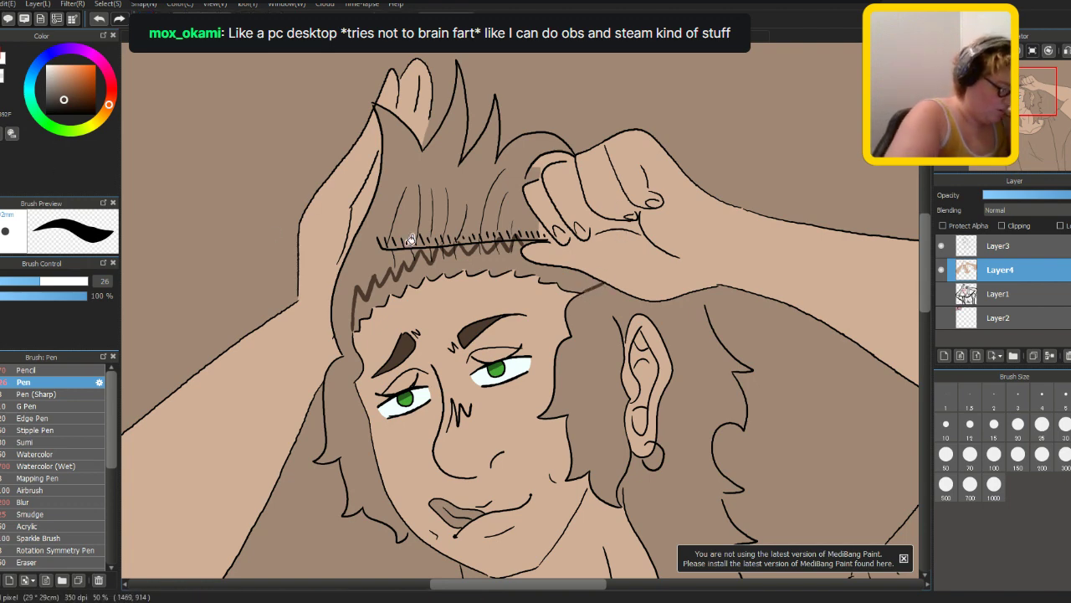
pyautogui.click(440, 261)
pyautogui.click(367, 306)
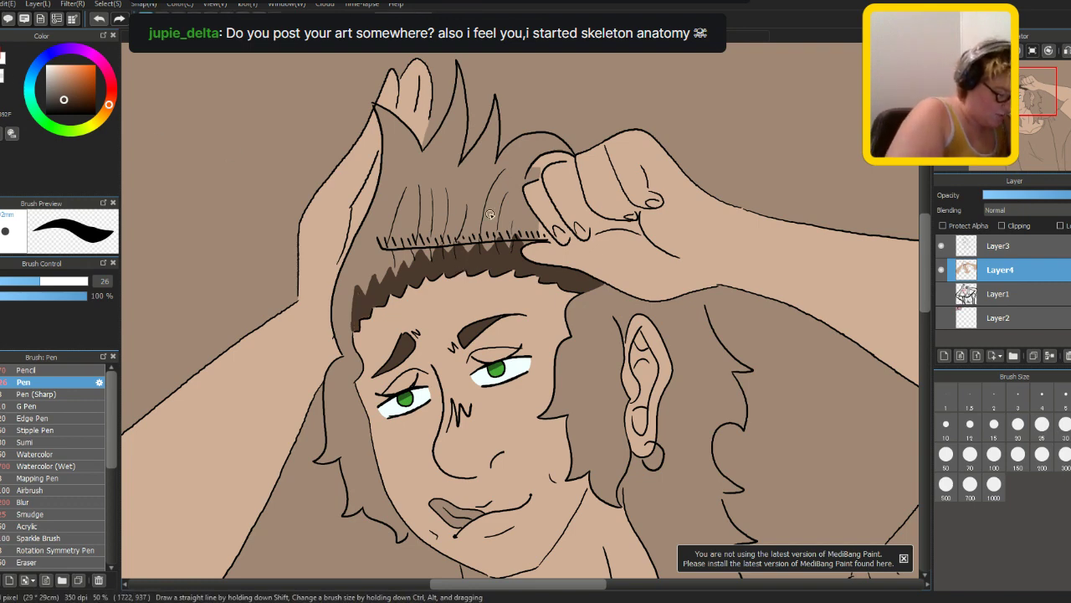
# - Switch to golden yellow and fill the combed-up hair and the side lock on the side of the face without the visible ear
pyautogui.scroll(-2, 502, 199)
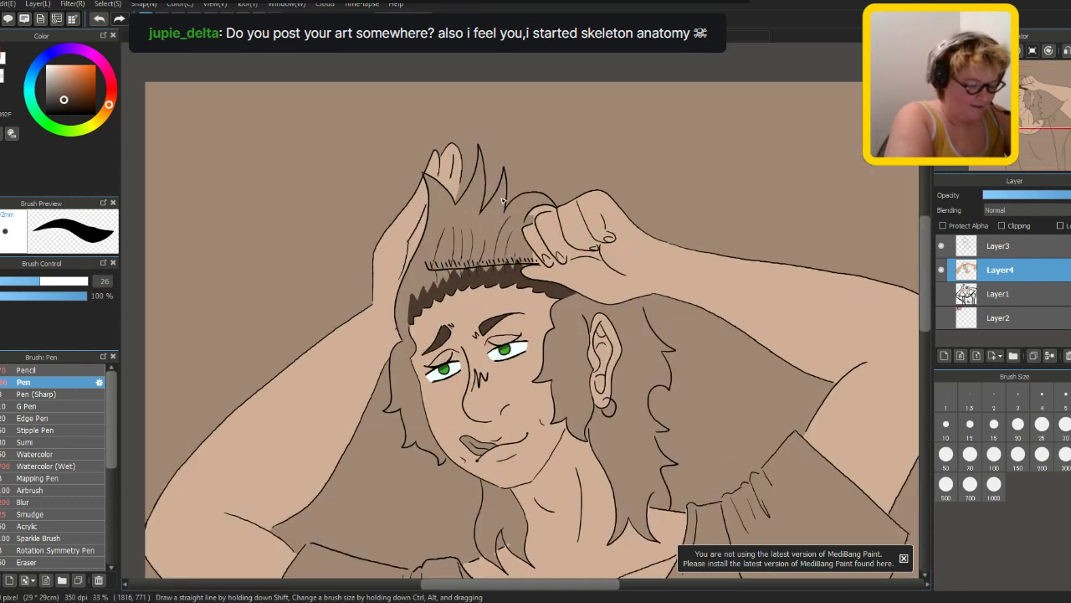
pyautogui.scroll(1, 502, 199)
pyautogui.scroll(-2, 502, 199)
pyautogui.scroll(1, 502, 199)
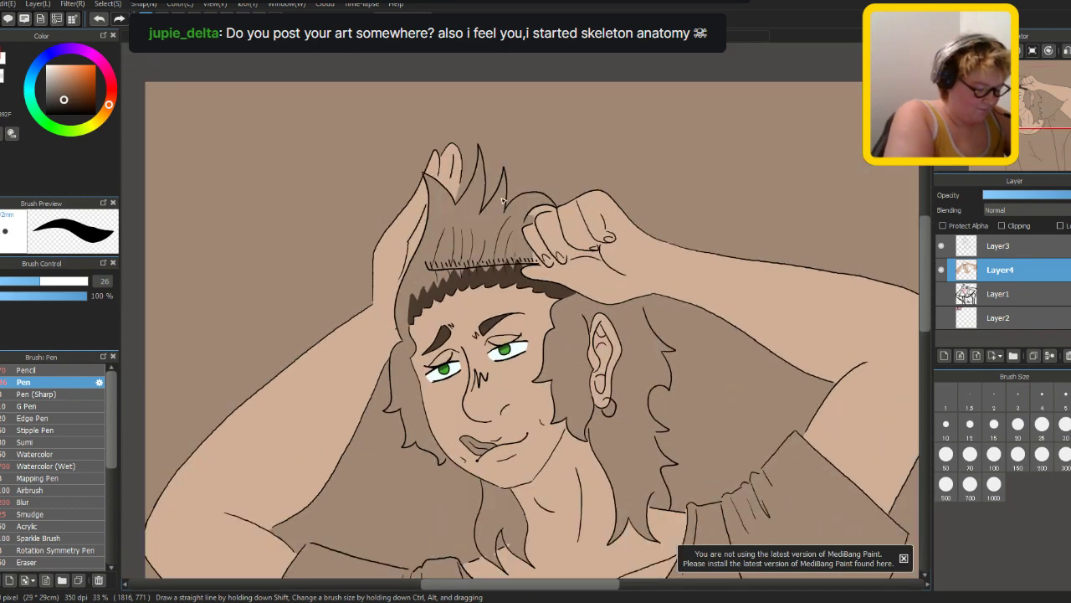
pyautogui.moveTo(925, 241); pyautogui.dragTo(925, 252)
pyautogui.press('x')
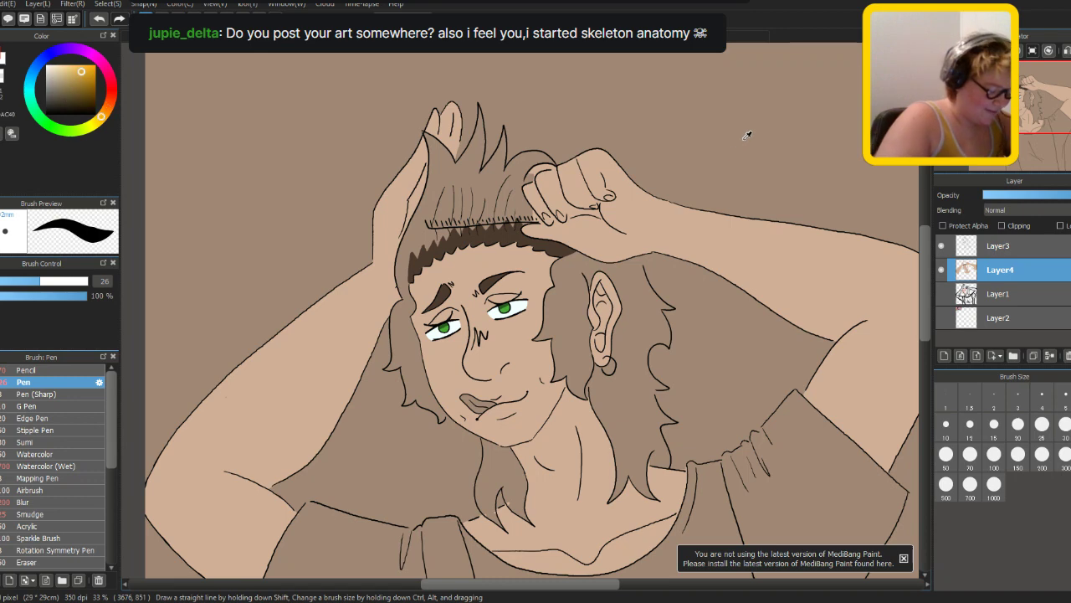
pyautogui.click(1, 198)
pyautogui.click(411, 350)
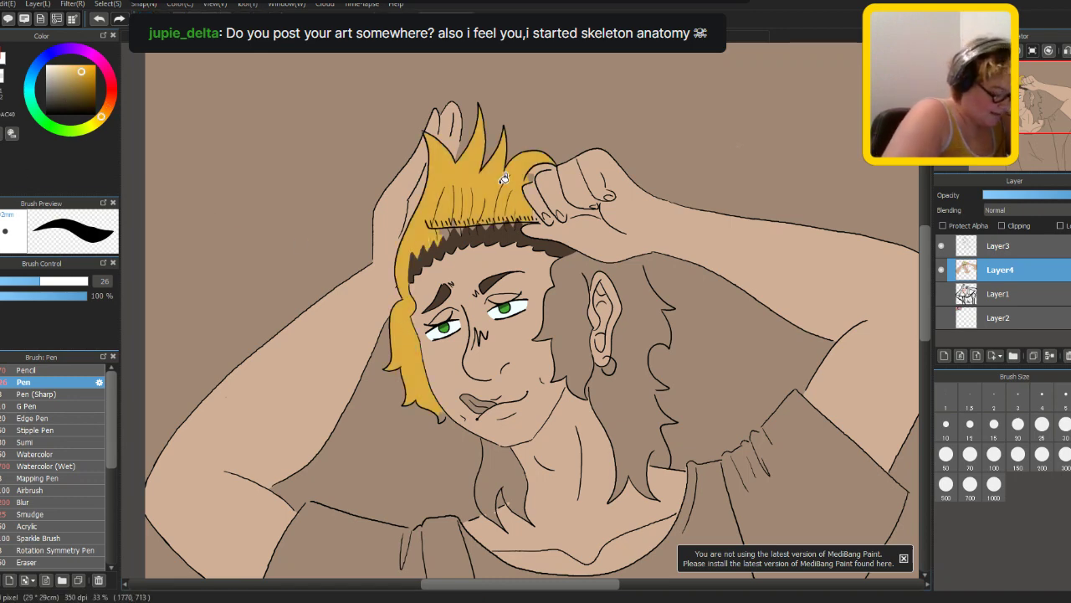
# - Close the outline gaps of the hair behind the ear with short golden yellow strokes and fill the hair around the ear
pyautogui.click(566, 307)
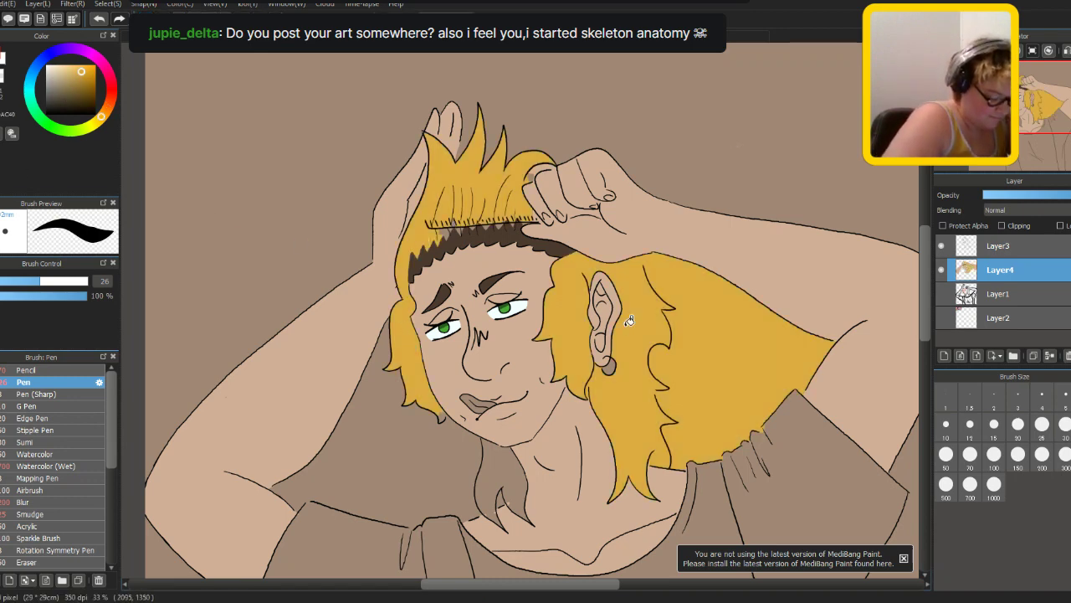
pyautogui.click(99, 18)
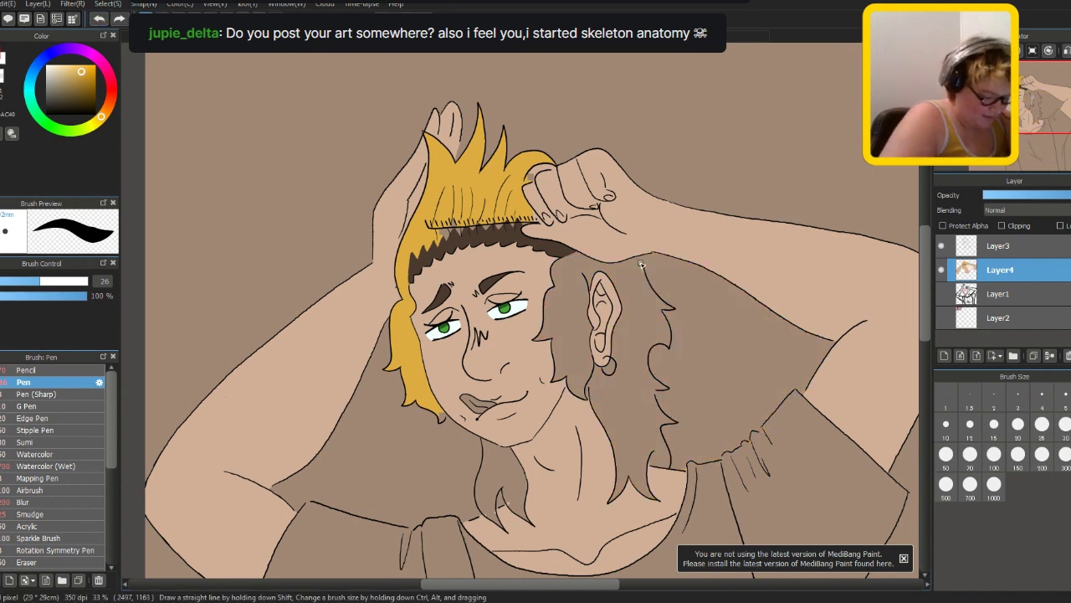
pyautogui.moveTo(640, 258); pyautogui.dragTo(643, 270)
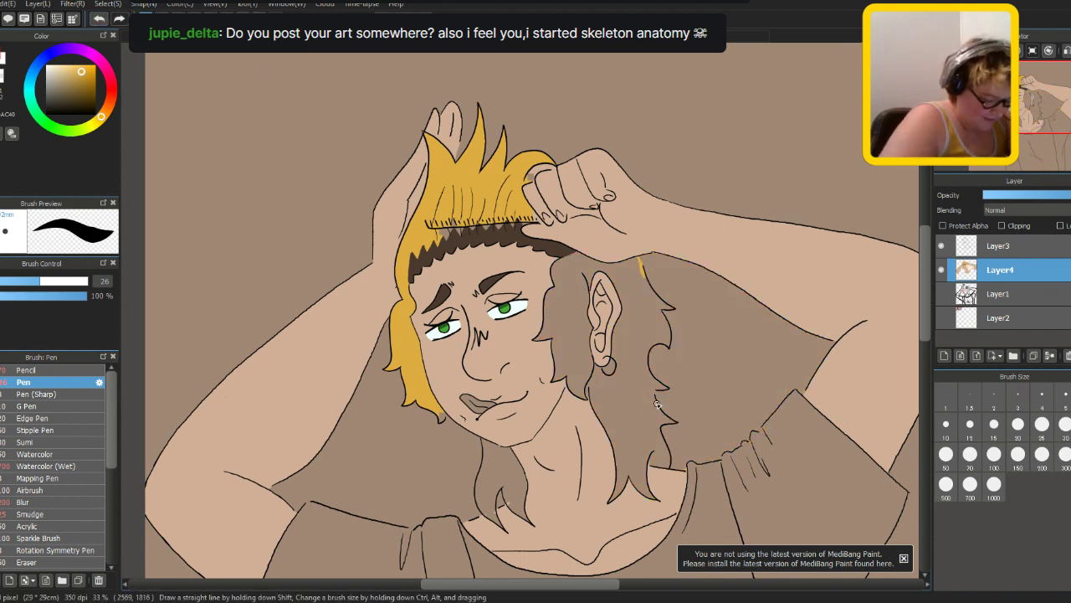
pyautogui.moveTo(654, 382); pyautogui.dragTo(654, 407)
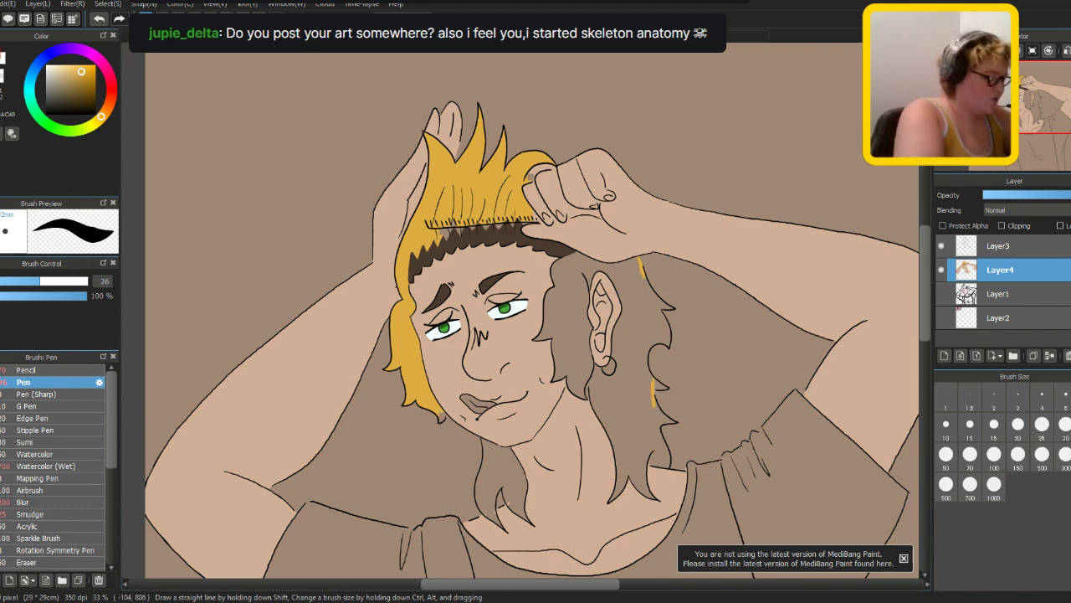
pyautogui.click(630, 336)
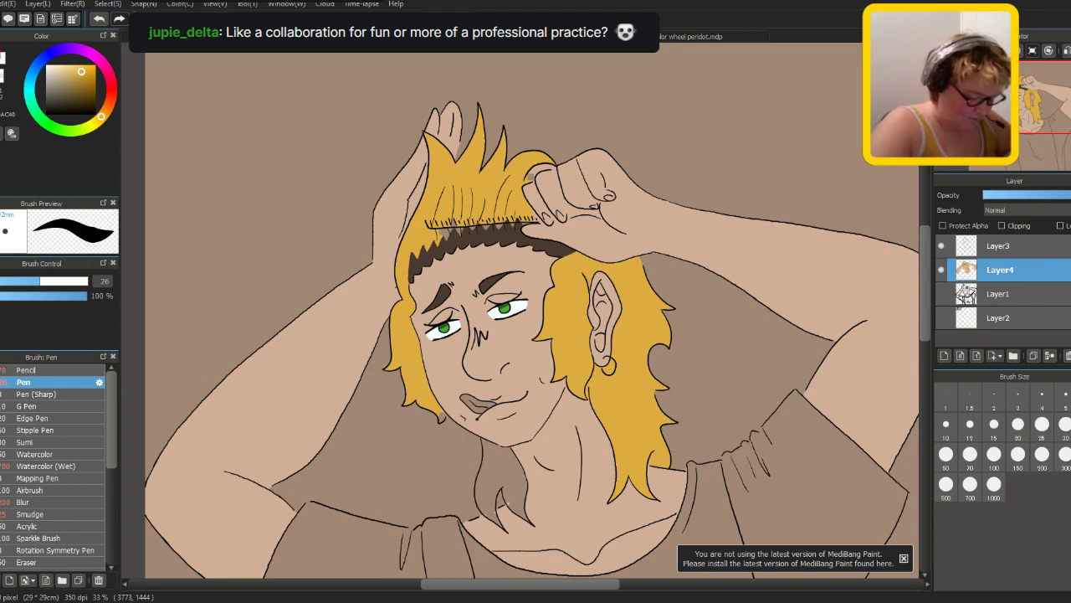
# - Fill the forked hair lock beneath the chin with golden yellow and cover the stray skin-tone specks on it
pyautogui.scroll(-2, 924, 287)
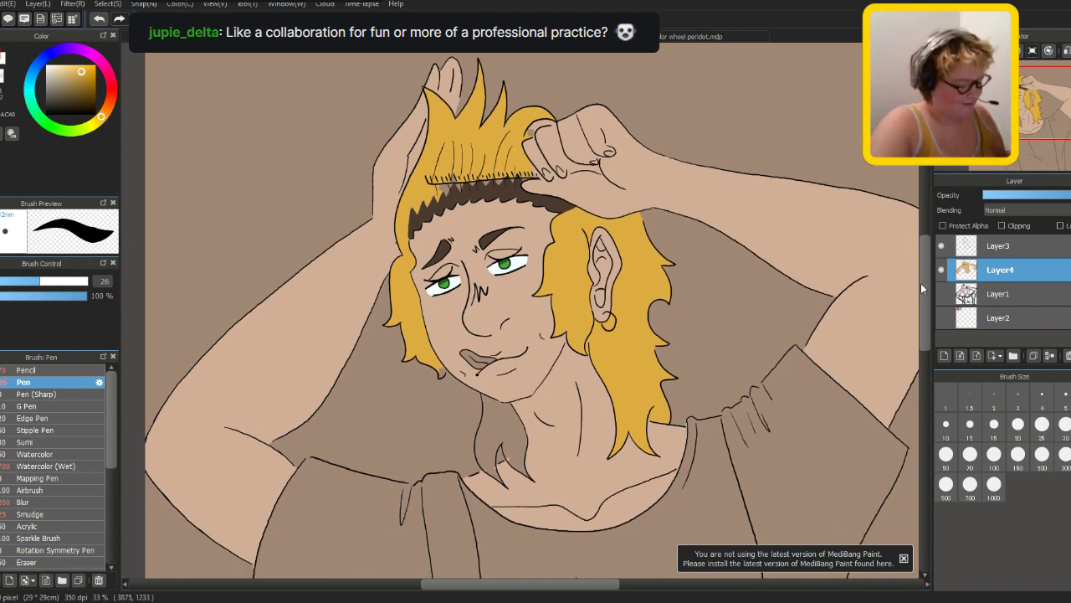
pyautogui.scroll(-3, 911, 240)
pyautogui.scroll(5, 914, 240)
pyautogui.scroll(-1, 917, 243)
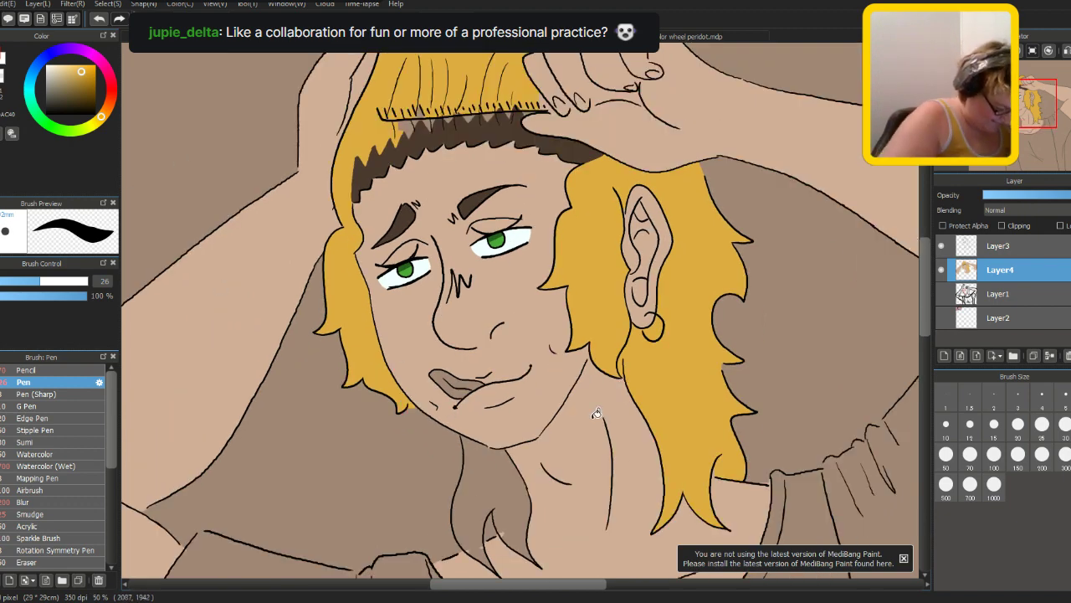
pyautogui.moveTo(566, 418); pyautogui.dragTo(567, 314)
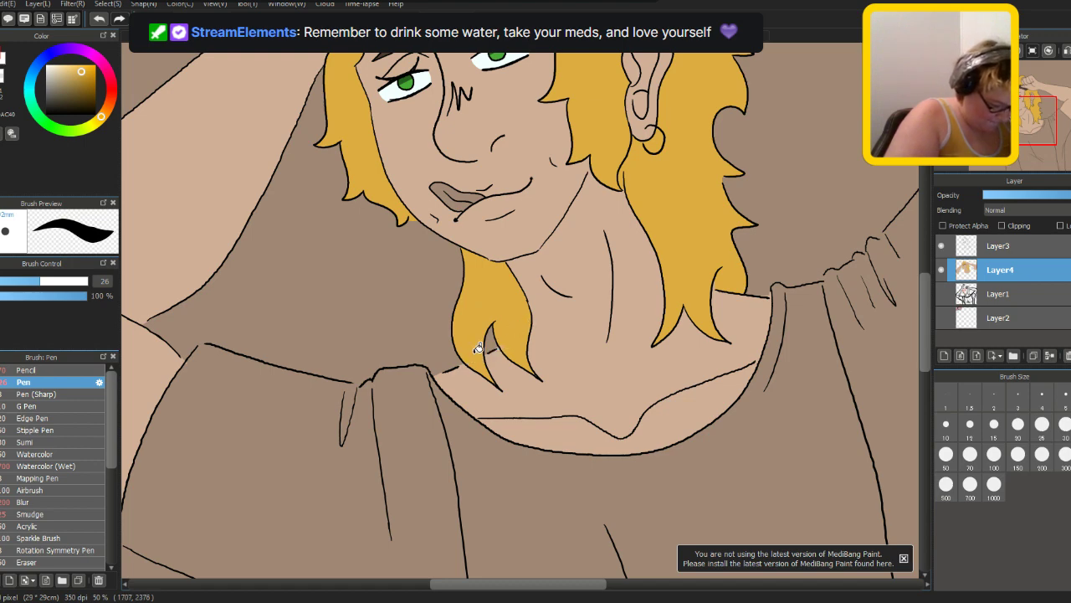
pyautogui.scroll(3, 516, 307)
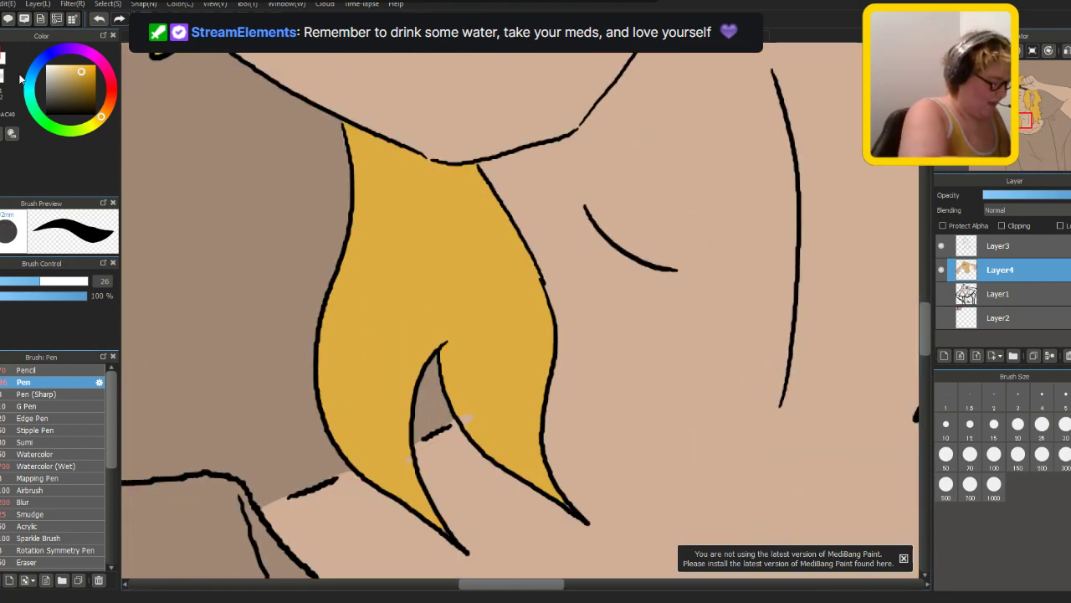
pyautogui.scroll(-1, 402, 454)
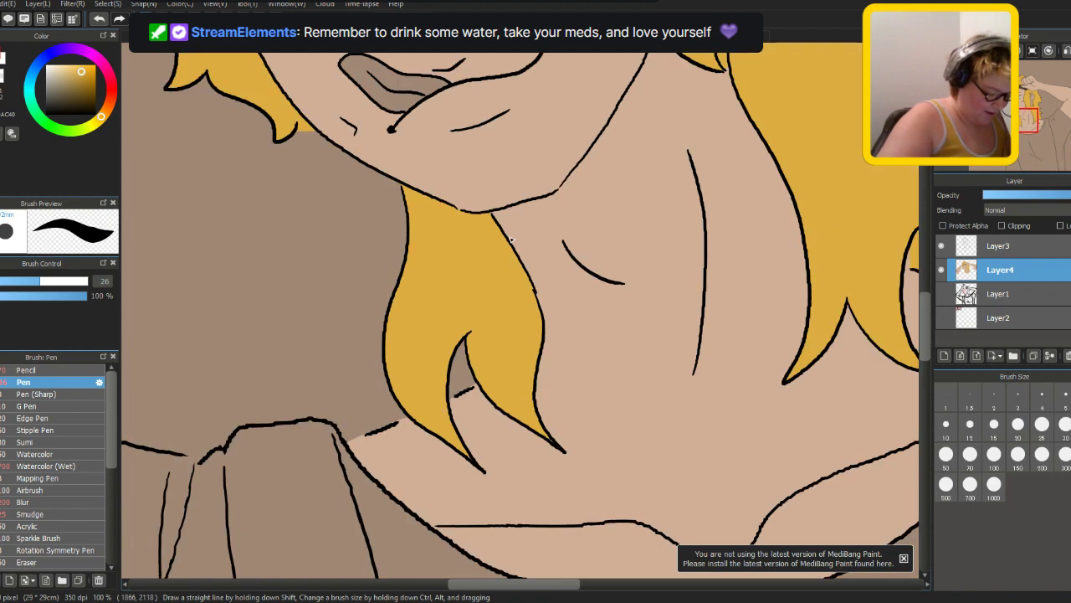
pyautogui.scroll(-1, 578, 311)
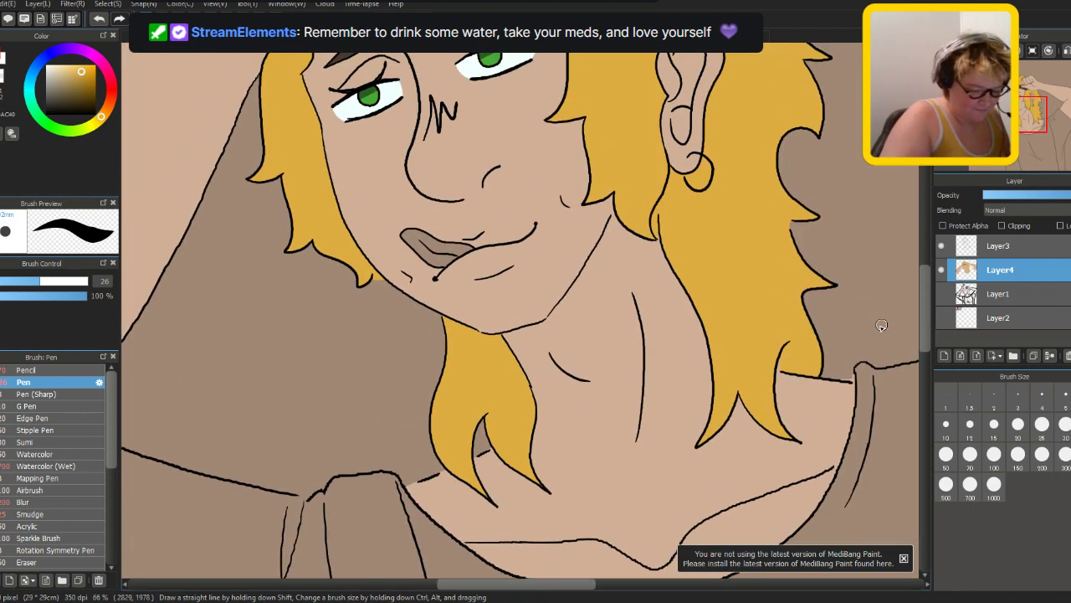
# - Clear the skin tone from the gap between the hair curl and the comb-holding fingers, and extend the yellow to the finger's edge
pyautogui.moveTo(922, 302); pyautogui.dragTo(913, 240)
pyautogui.scroll(1, 535, 276)
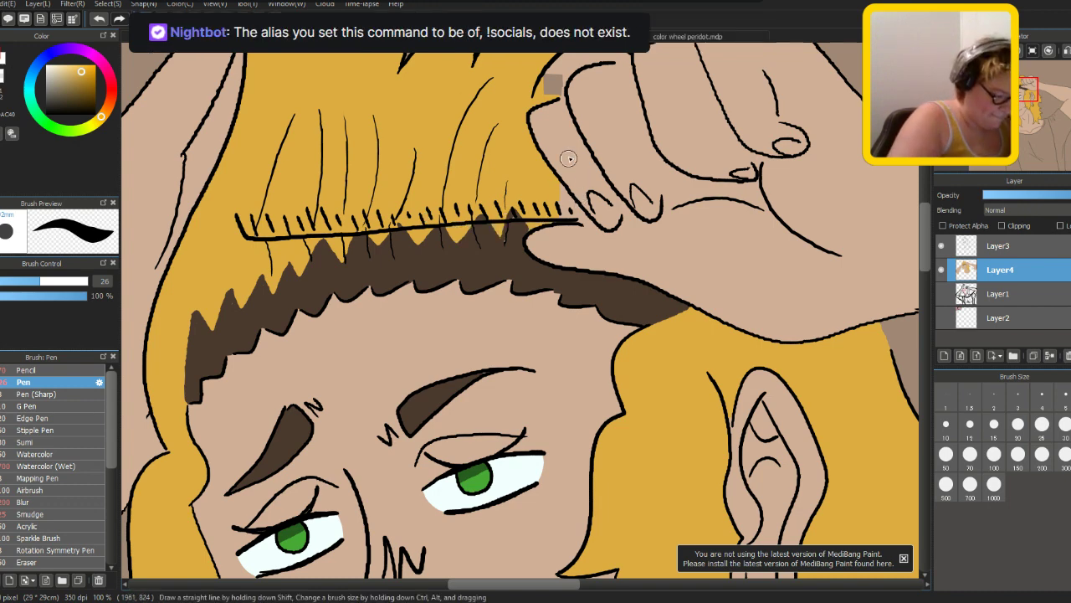
pyautogui.hotkey('ctrl', '-')
pyautogui.hotkey('ctrl', '-')
pyautogui.hotkey('ctrl', '-')
pyautogui.hotkey('ctrl', '+')
pyautogui.hotkey('ctrl', '+')
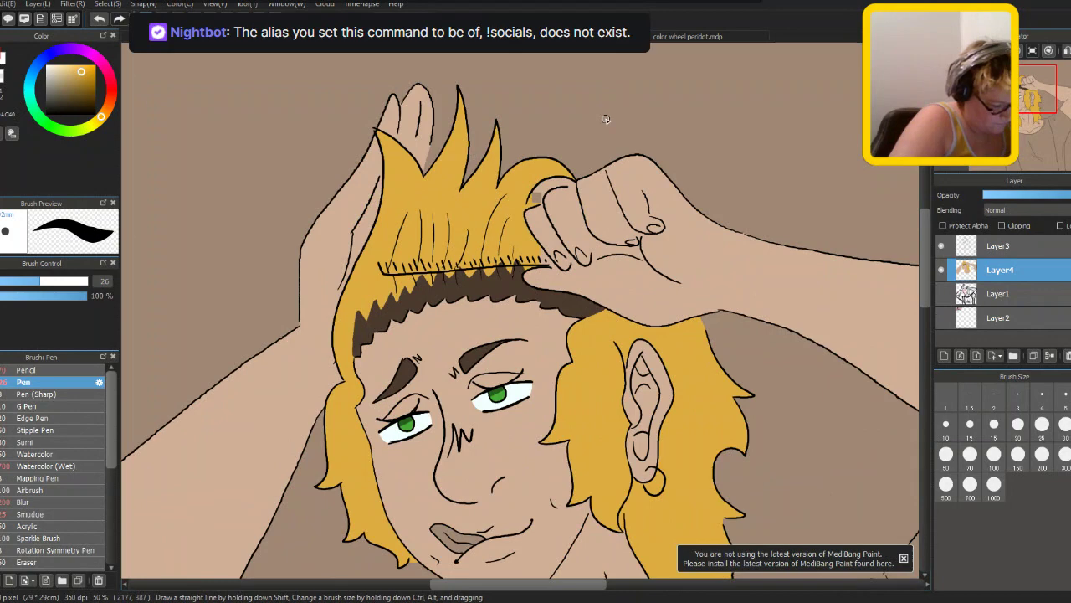
pyautogui.scroll(2, 844, 193)
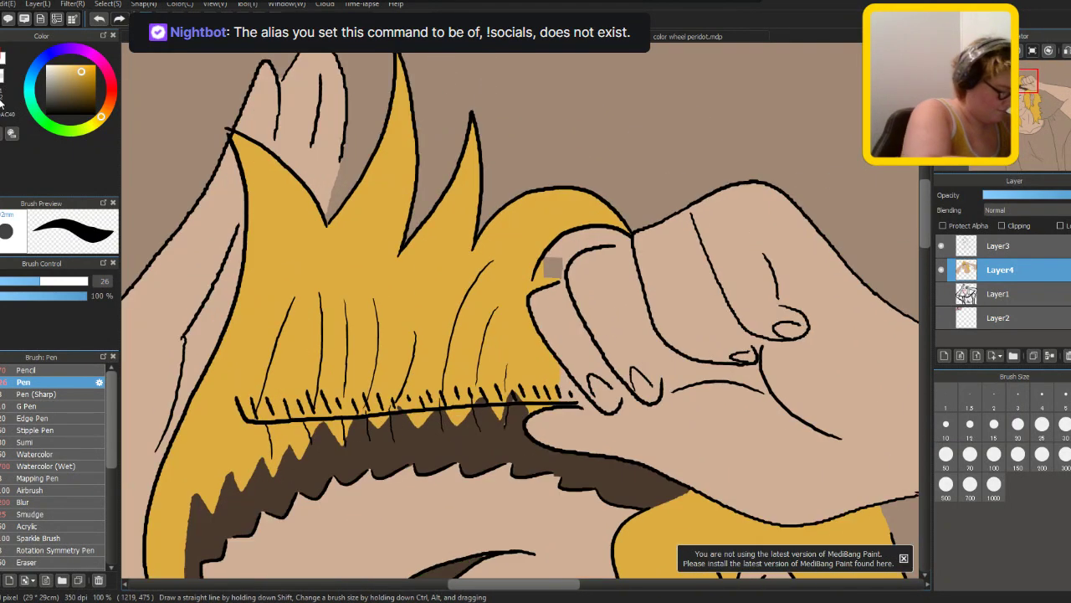
pyautogui.hotkey('ctrl', '+')
pyautogui.moveTo(548, 269)
pyautogui.mouseDown()
pyautogui.moveTo(583, 224)
pyautogui.moveTo(553, 265)
pyautogui.moveTo(581, 259)
pyautogui.moveTo(545, 275)
pyautogui.moveTo(617, 209)
pyautogui.moveTo(581, 228)
pyautogui.moveTo(584, 249)
pyautogui.moveTo(658, 195)
pyautogui.moveTo(616, 224)
pyautogui.moveTo(624, 212)
pyautogui.moveTo(679, 202)
pyautogui.moveTo(609, 200)
pyautogui.moveTo(662, 211)
pyautogui.mouseUp()
pyautogui.hotkey('ctrl', '-')
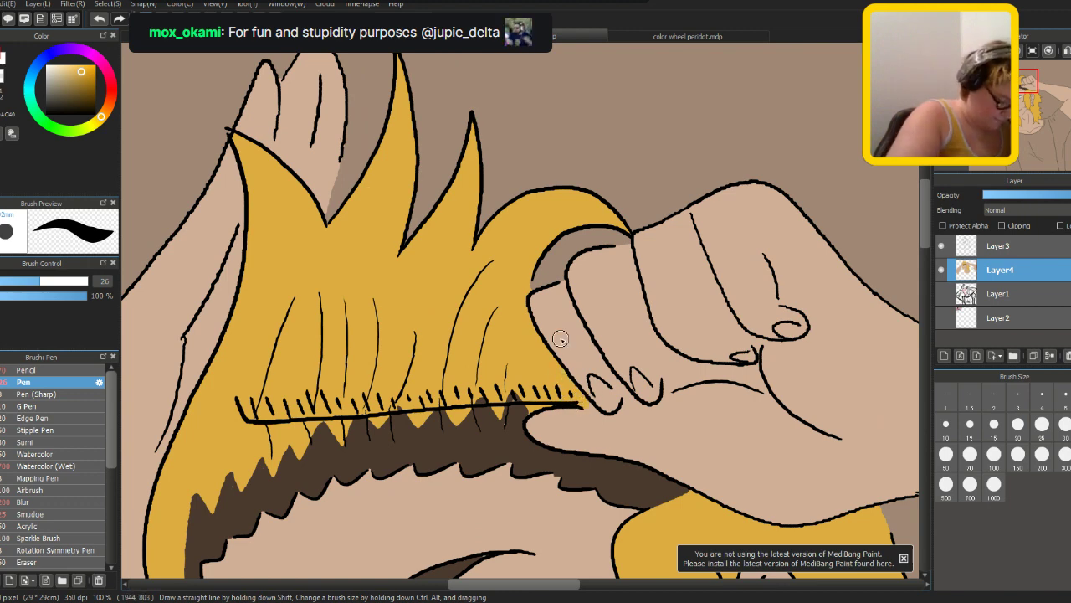
pyautogui.keyDown('alt'); pyautogui.click(335, 453); pyautogui.keyUp('alt')
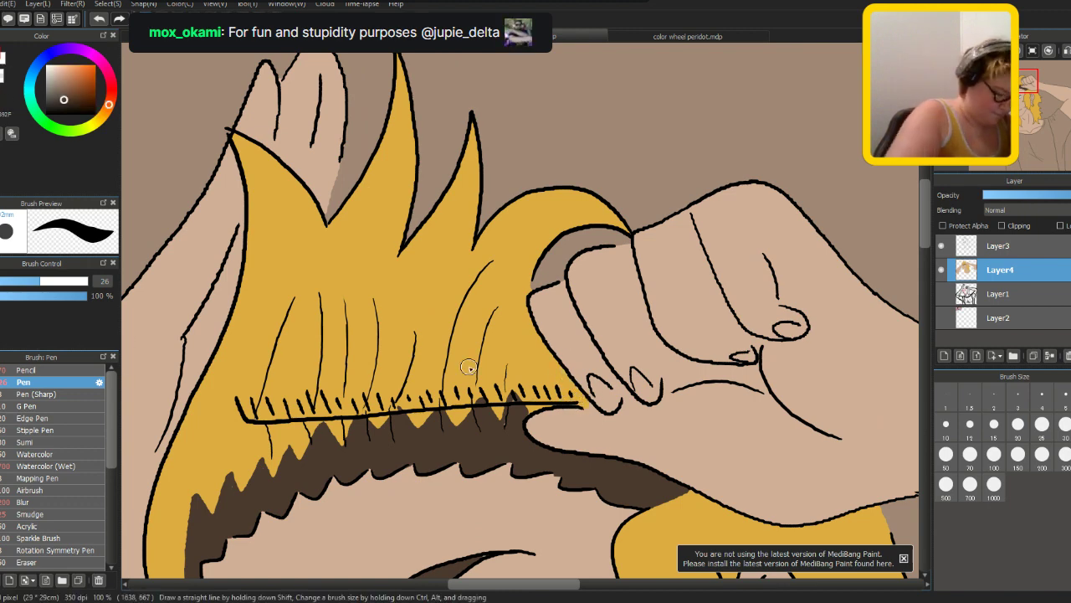
pyautogui.hotkey('ctrl', '-')
pyautogui.hotkey('ctrl', '-')
pyautogui.hotkey('ctrl', '-')
pyautogui.hotkey('ctrl', '-')
pyautogui.moveTo(927, 268)
pyautogui.mouseDown()
pyautogui.moveTo(926, 285)
pyautogui.moveTo(922, 271)
pyautogui.mouseUp()
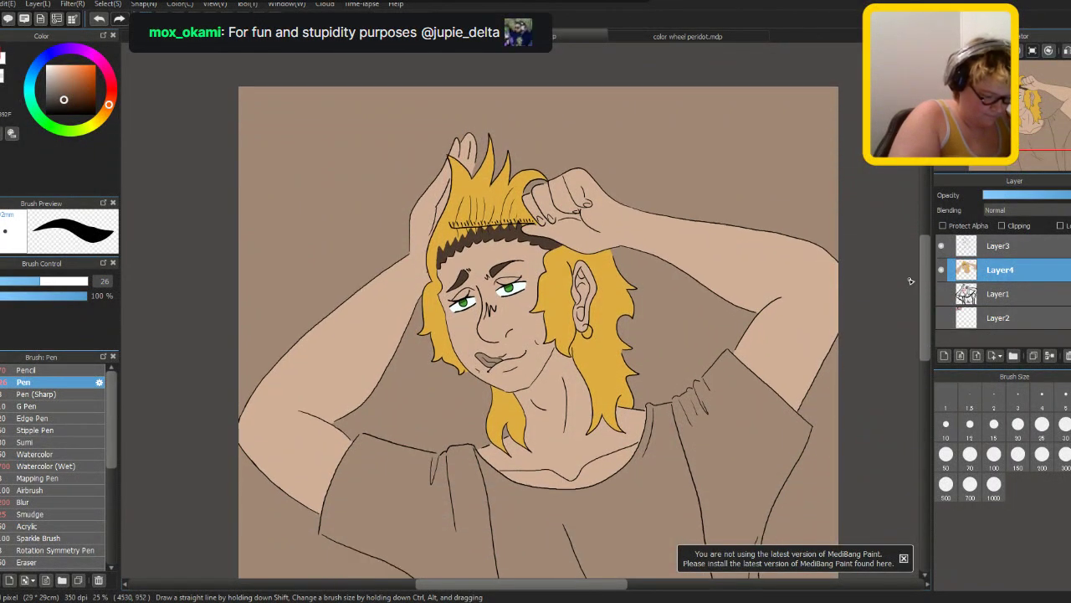
pyautogui.hotkey('ctrl', '+')
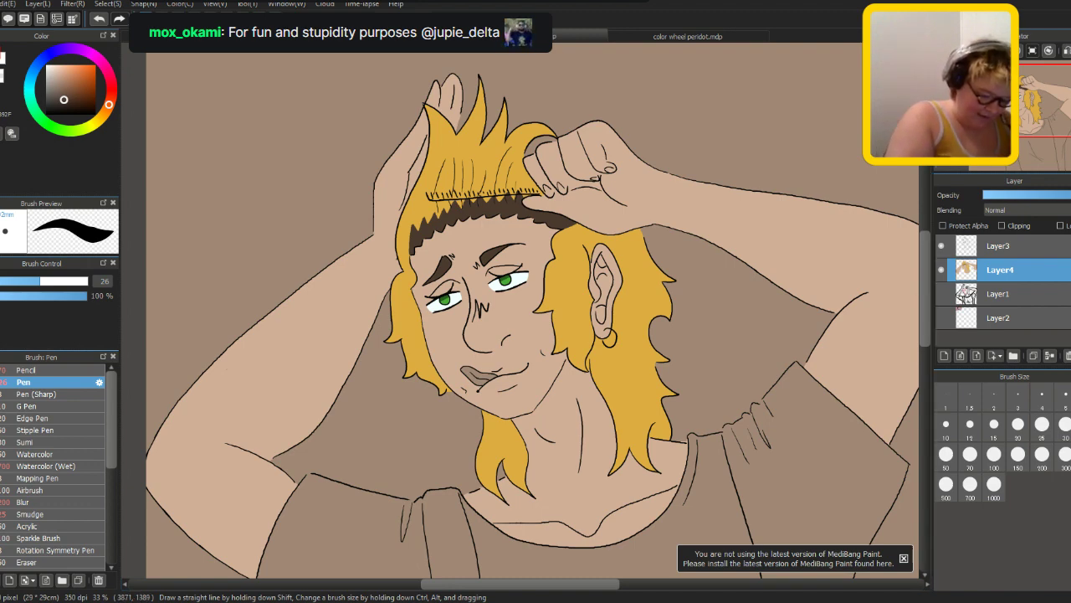
# - Draw the missing edges of both lips with the Pen in salmon pink on Layer4 and fill the lips with it
pyautogui.moveTo(926, 290)
pyautogui.mouseDown()
pyautogui.moveTo(930, 308)
pyautogui.moveTo(922, 293)
pyautogui.mouseUp()
pyautogui.hotkey('ctrl', 'Up')
pyautogui.hotkey('ctrl', 'Up')
pyautogui.hotkey('ctrl', 'Up')
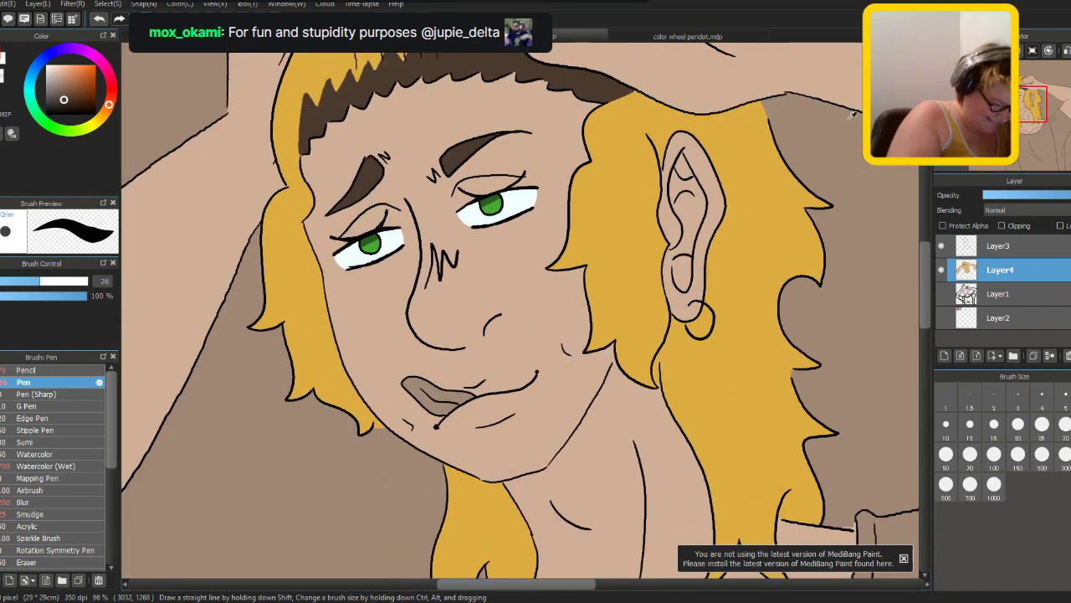
pyautogui.press('x')
pyautogui.moveTo(927, 269); pyautogui.dragTo(929, 281)
pyautogui.hotkey('ctrl', 'Up')
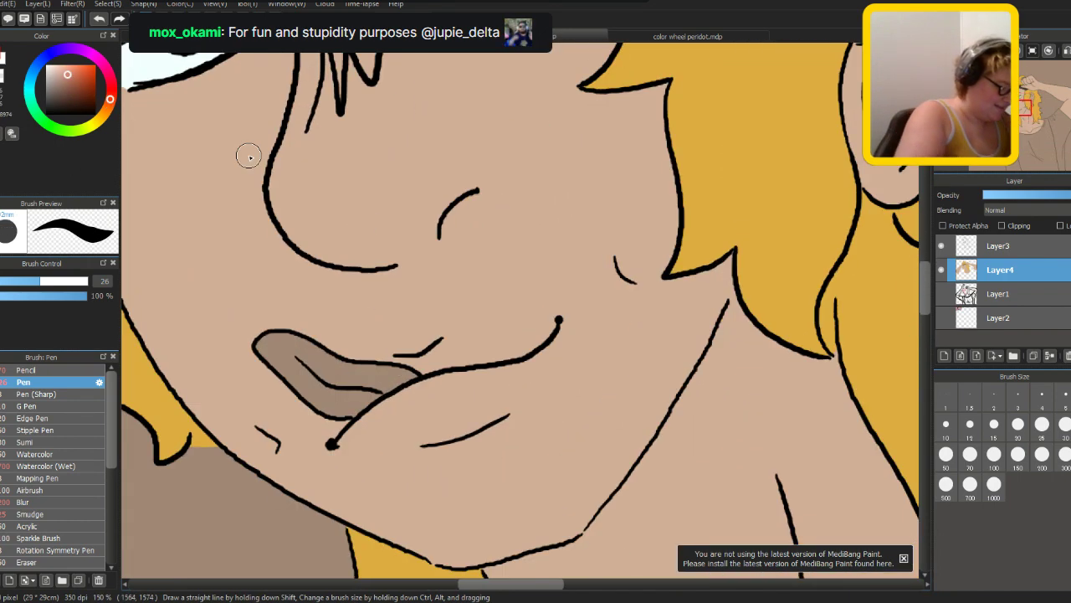
pyautogui.moveTo(387, 363)
pyautogui.mouseDown()
pyautogui.moveTo(441, 368)
pyautogui.moveTo(424, 373)
pyautogui.moveTo(426, 357)
pyautogui.moveTo(398, 363)
pyautogui.moveTo(428, 356)
pyautogui.moveTo(369, 369)
pyautogui.moveTo(535, 351)
pyautogui.moveTo(422, 357)
pyautogui.moveTo(460, 365)
pyautogui.moveTo(547, 324)
pyautogui.moveTo(520, 356)
pyautogui.moveTo(533, 369)
pyautogui.moveTo(494, 416)
pyautogui.mouseUp()
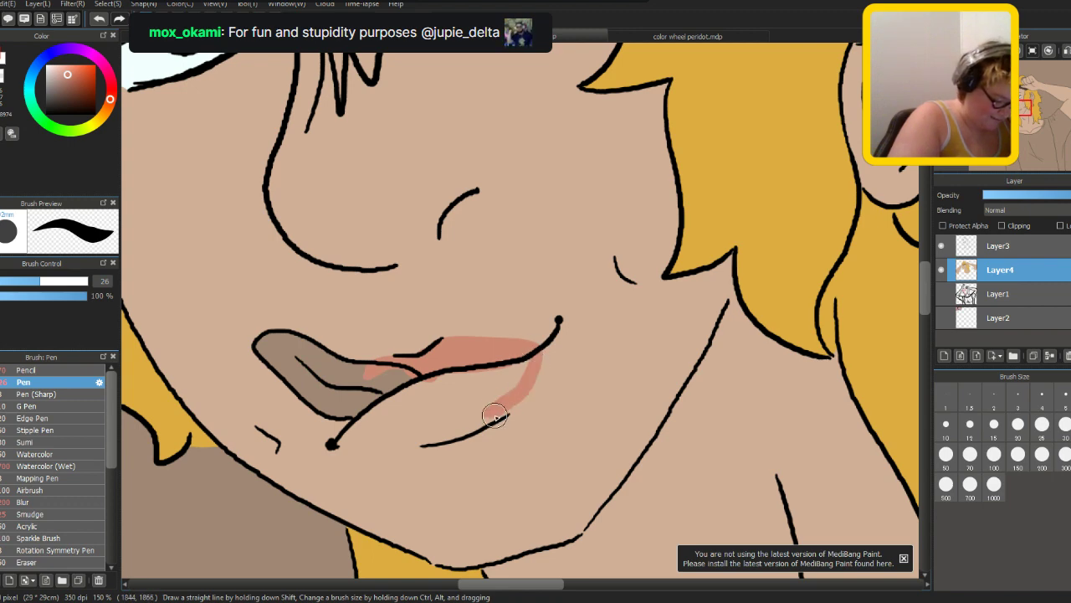
pyautogui.moveTo(422, 439); pyautogui.dragTo(402, 435)
pyautogui.press('g')
pyautogui.click(428, 396)
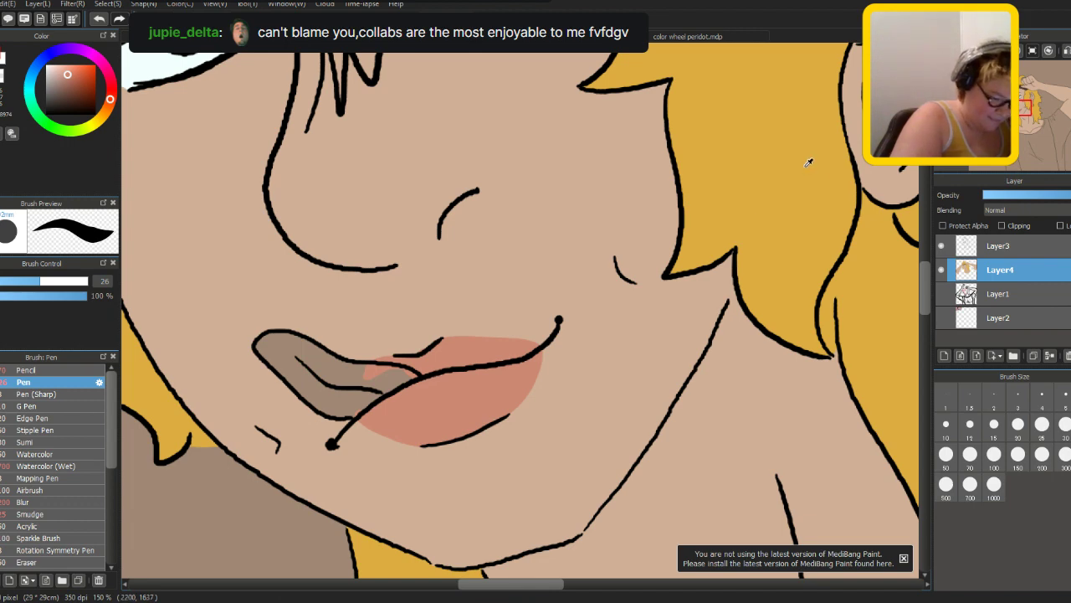
# - Fill all sections of the protruding tongue with pink
pyautogui.click(314, 352)
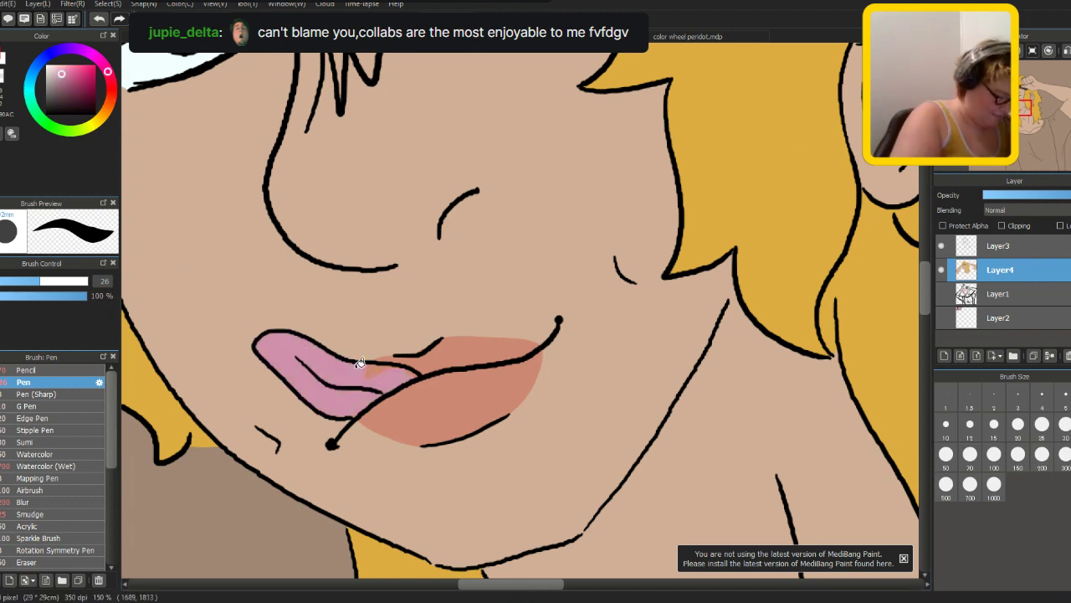
pyautogui.scroll(-4, 423, 353)
pyautogui.scroll(2, 433, 305)
pyautogui.hotkey('ctrl', '-')
pyautogui.hotkey('ctrl', '-')
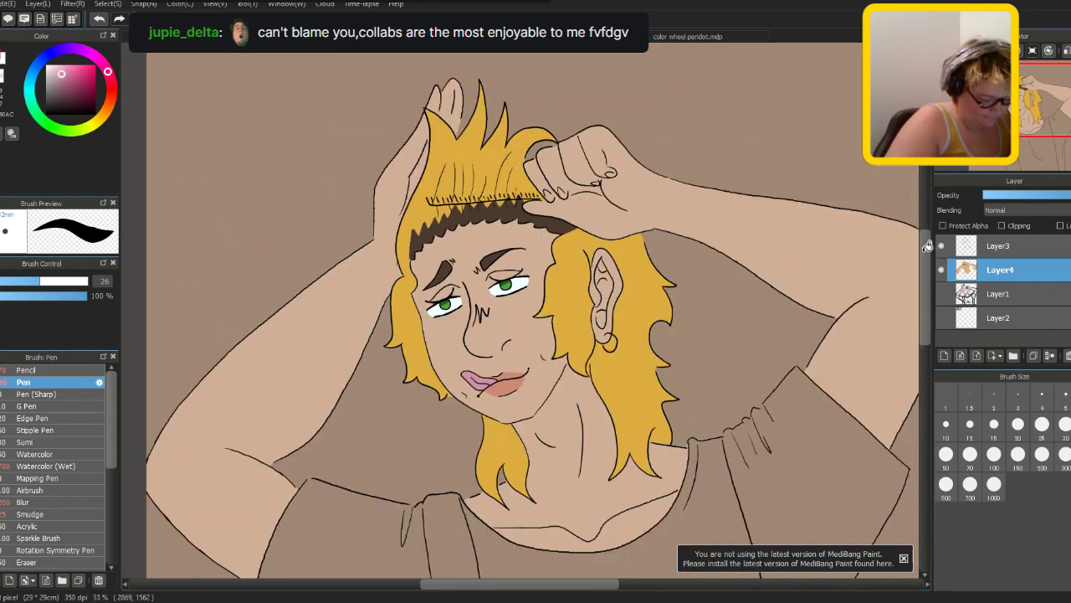
# - Add a new layer above Layer4 for the skin shading and clip it to Layer4
pyautogui.hotkey('ctrl', '+')
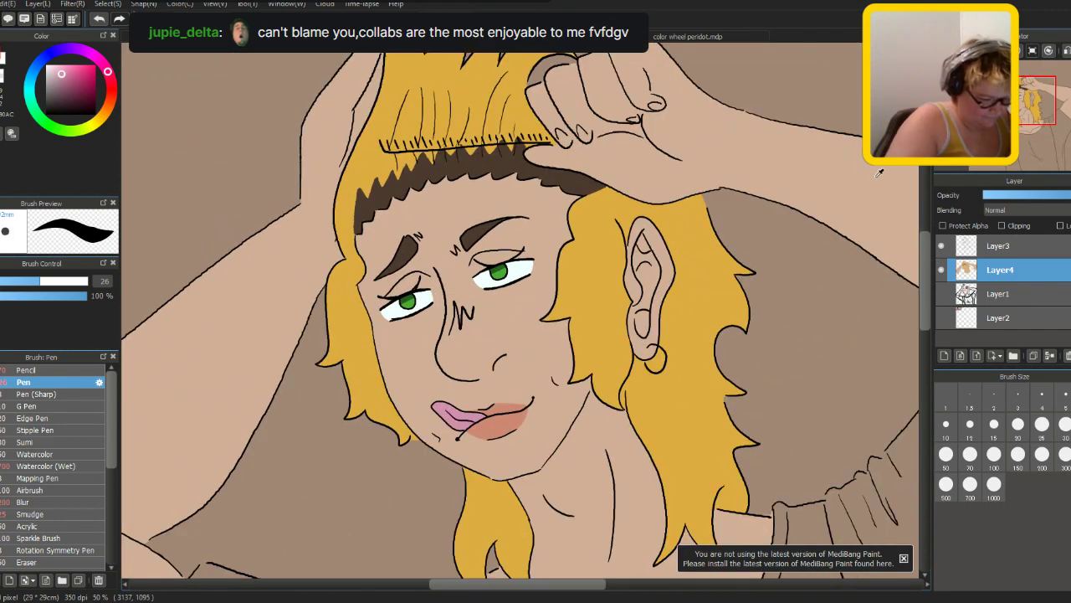
pyautogui.keyDown('alt'); pyautogui.click(830, 136); pyautogui.keyUp('alt')
pyautogui.click(944, 356)
pyautogui.moveTo(928, 305); pyautogui.dragTo(927, 313)
pyautogui.click(1009, 226)
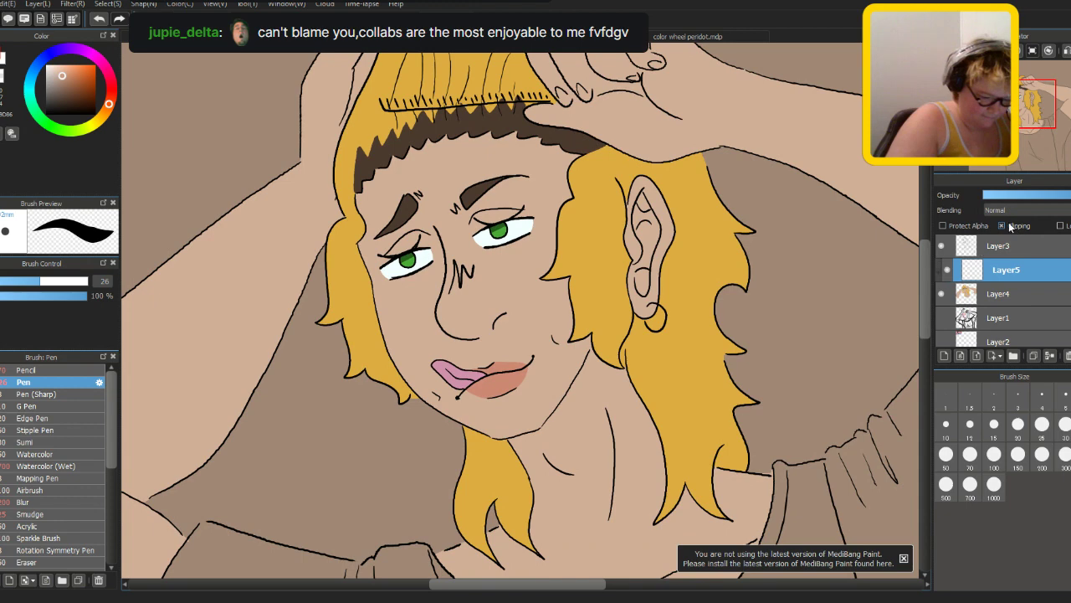
# - Paint a darker skin-tone band across both cheeks and the nose with the Pencil at size 50
pyautogui.hotkey('ctrl', '+')
pyautogui.click(51, 370)
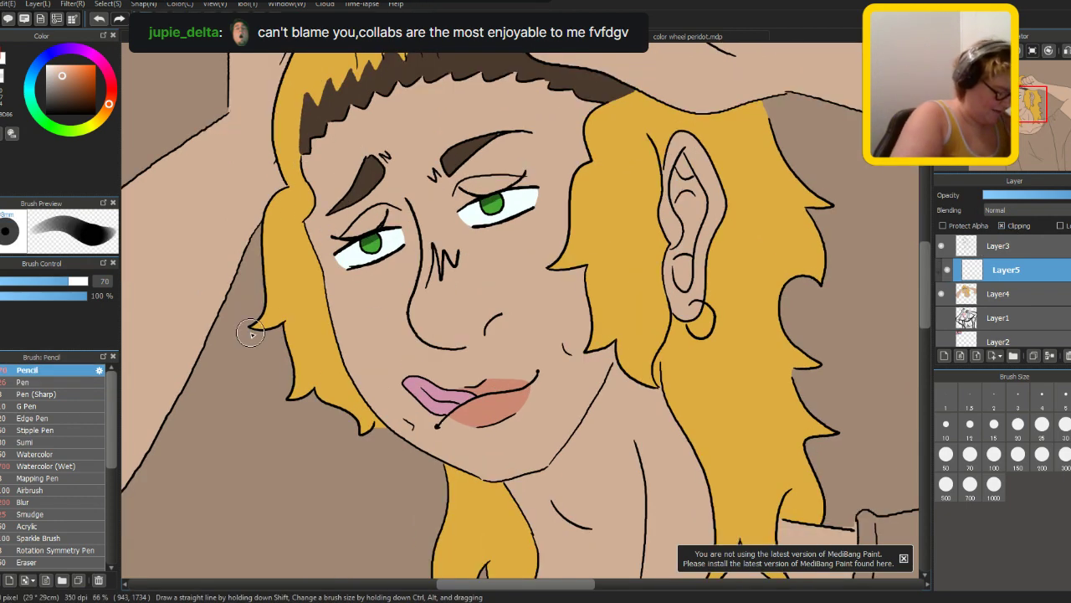
pyautogui.click(946, 453)
pyautogui.moveTo(334, 289)
pyautogui.mouseDown()
pyautogui.moveTo(350, 346)
pyautogui.moveTo(476, 281)
pyautogui.moveTo(573, 273)
pyautogui.mouseUp()
pyautogui.moveTo(365, 331)
pyautogui.mouseDown()
pyautogui.moveTo(338, 294)
pyautogui.moveTo(555, 212)
pyautogui.mouseUp()
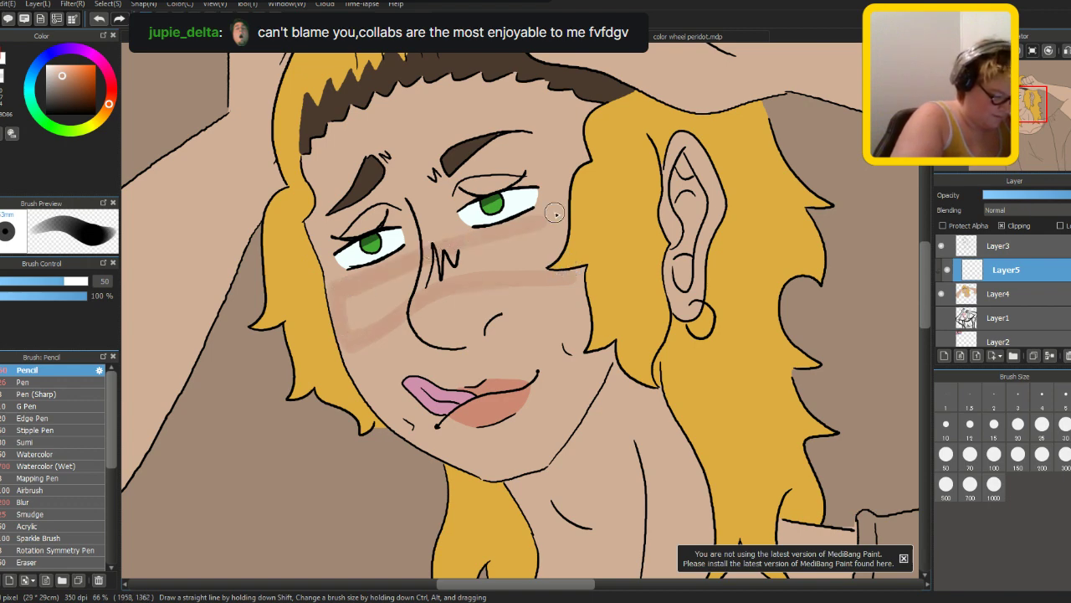
pyautogui.moveTo(343, 297)
pyautogui.mouseDown()
pyautogui.moveTo(362, 328)
pyautogui.moveTo(364, 297)
pyautogui.moveTo(387, 300)
pyautogui.moveTo(347, 325)
pyautogui.moveTo(359, 337)
pyautogui.moveTo(386, 303)
pyautogui.moveTo(387, 274)
pyautogui.moveTo(451, 277)
pyautogui.moveTo(503, 244)
pyautogui.moveTo(542, 270)
pyautogui.moveTo(547, 256)
pyautogui.moveTo(529, 234)
pyautogui.moveTo(568, 219)
pyautogui.moveTo(543, 252)
pyautogui.moveTo(562, 242)
pyautogui.moveTo(550, 256)
pyautogui.moveTo(580, 275)
pyautogui.moveTo(544, 277)
pyautogui.moveTo(575, 253)
pyautogui.mouseUp()
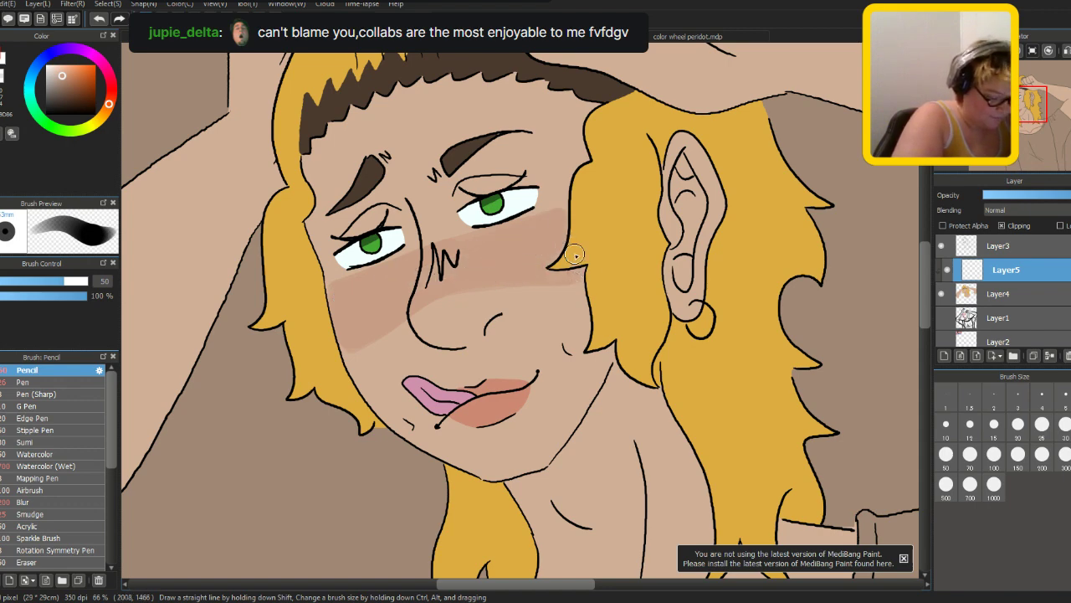
# - Shade the ear, the hollows of the neck and the collarbones with the same darker skin tone
pyautogui.hotkey('ctrl', '-')
pyautogui.moveTo(634, 203)
pyautogui.mouseDown()
pyautogui.moveTo(642, 189)
pyautogui.moveTo(680, 220)
pyautogui.mouseUp()
pyautogui.moveTo(927, 287); pyautogui.dragTo(928, 300)
pyautogui.moveTo(572, 385)
pyautogui.mouseDown()
pyautogui.moveTo(553, 383)
pyautogui.moveTo(571, 396)
pyautogui.mouseUp()
pyautogui.moveTo(610, 450); pyautogui.dragTo(601, 333)
pyautogui.hotkey('ctrl', '-')
pyautogui.moveTo(484, 452)
pyautogui.mouseDown()
pyautogui.moveTo(590, 445)
pyautogui.moveTo(555, 450)
pyautogui.moveTo(586, 461)
pyautogui.moveTo(559, 450)
pyautogui.moveTo(484, 456)
pyautogui.moveTo(599, 451)
pyautogui.moveTo(586, 447)
pyautogui.moveTo(592, 458)
pyautogui.moveTo(676, 414)
pyautogui.mouseUp()
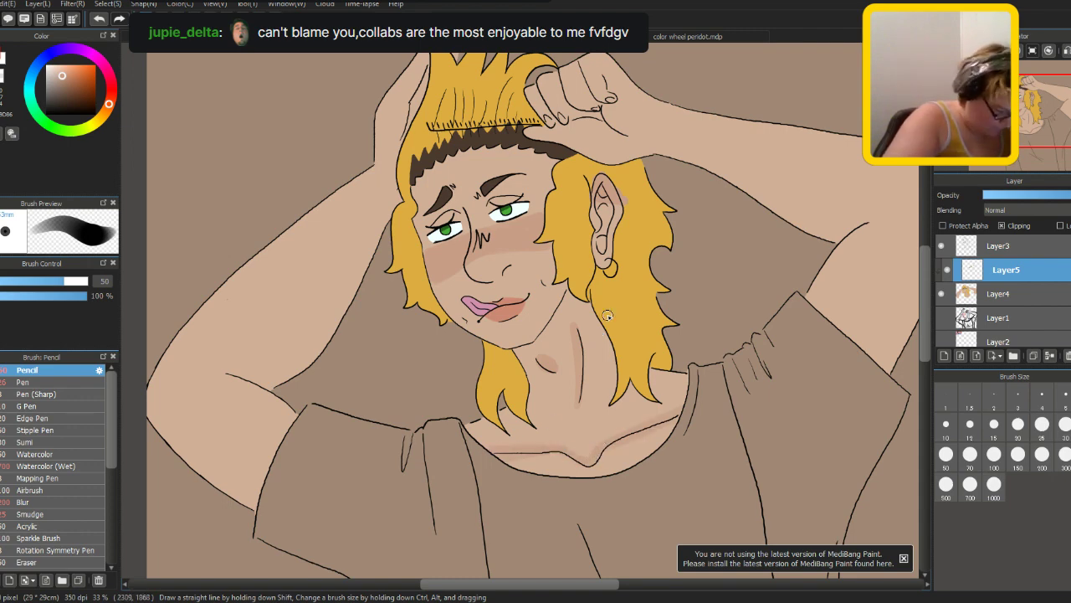
# - Shade the edges and elbows of both raised arms and the hands with the darker skin tone
pyautogui.hotkey('ctrl', '-')
pyautogui.moveTo(238, 366)
pyautogui.mouseDown()
pyautogui.moveTo(244, 393)
pyautogui.moveTo(272, 421)
pyautogui.mouseUp()
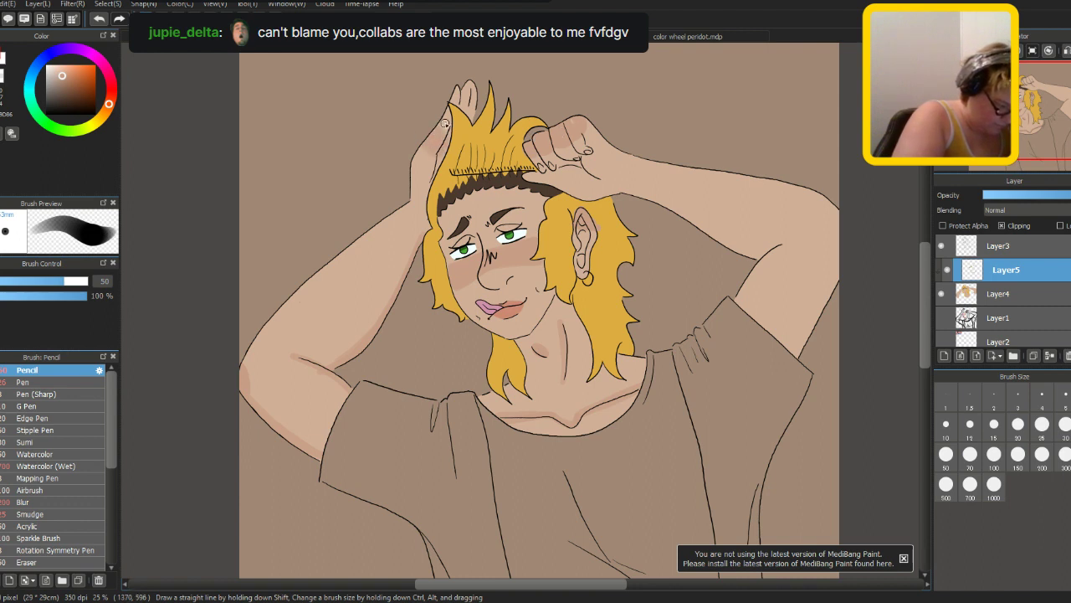
pyautogui.hscroll(3, 615, 551)
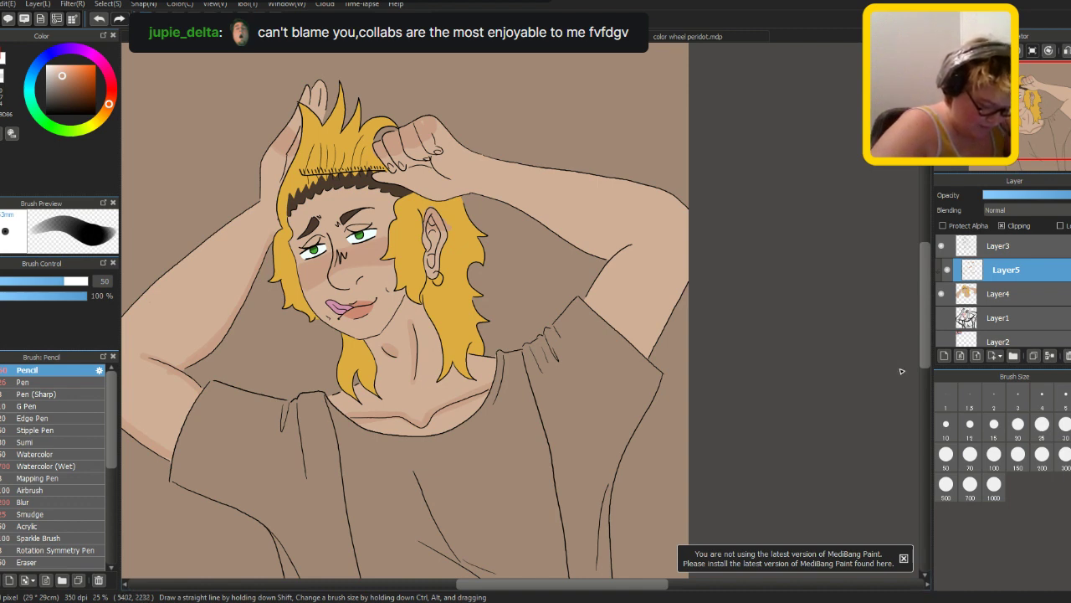
pyautogui.moveTo(691, 220); pyautogui.dragTo(701, 250)
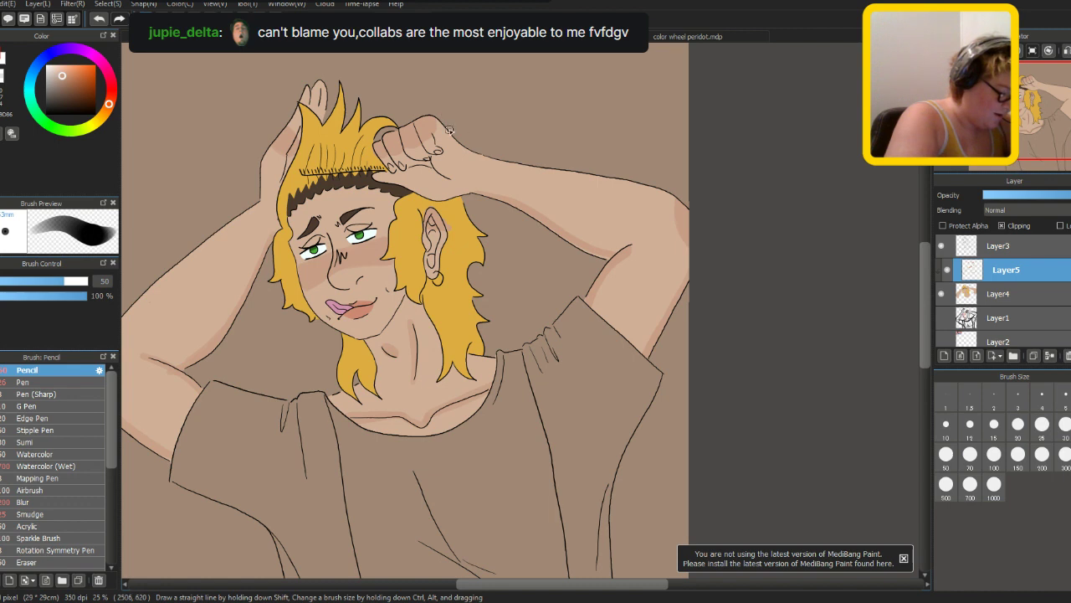
pyautogui.moveTo(478, 154); pyautogui.dragTo(673, 206)
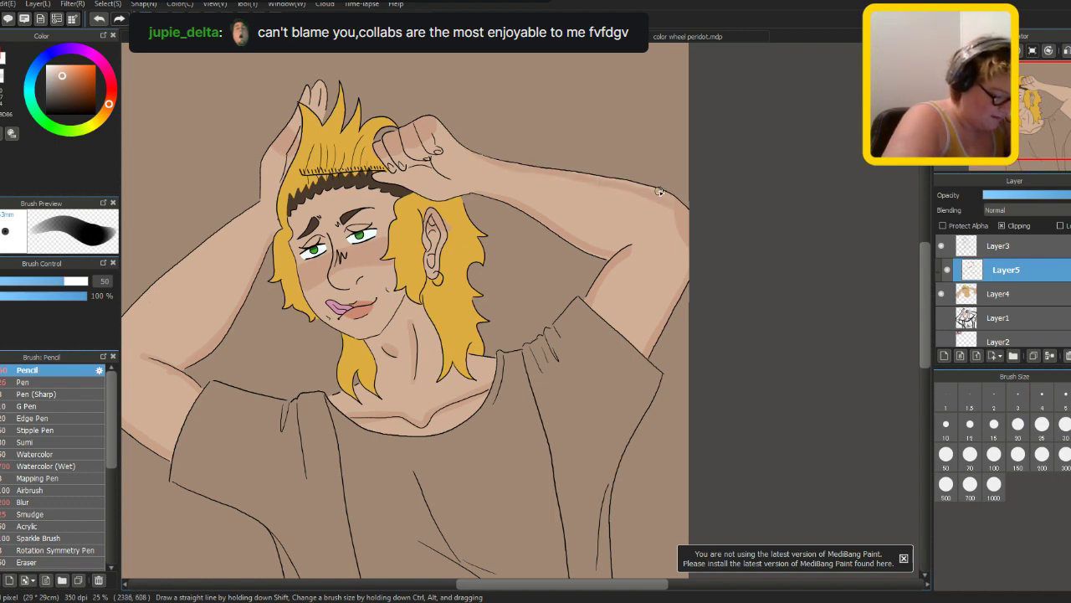
pyautogui.moveTo(632, 244); pyautogui.dragTo(606, 264)
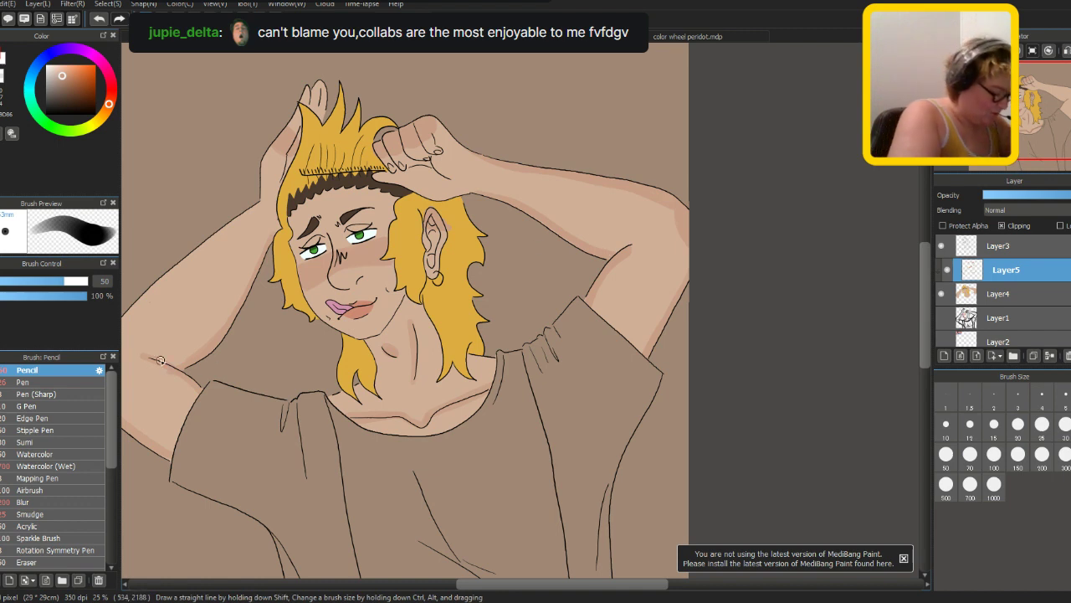
# - Soften the skin shading on the face, arms and chest with the Blur brush at size 200
pyautogui.hotkey('ctrl', '-')
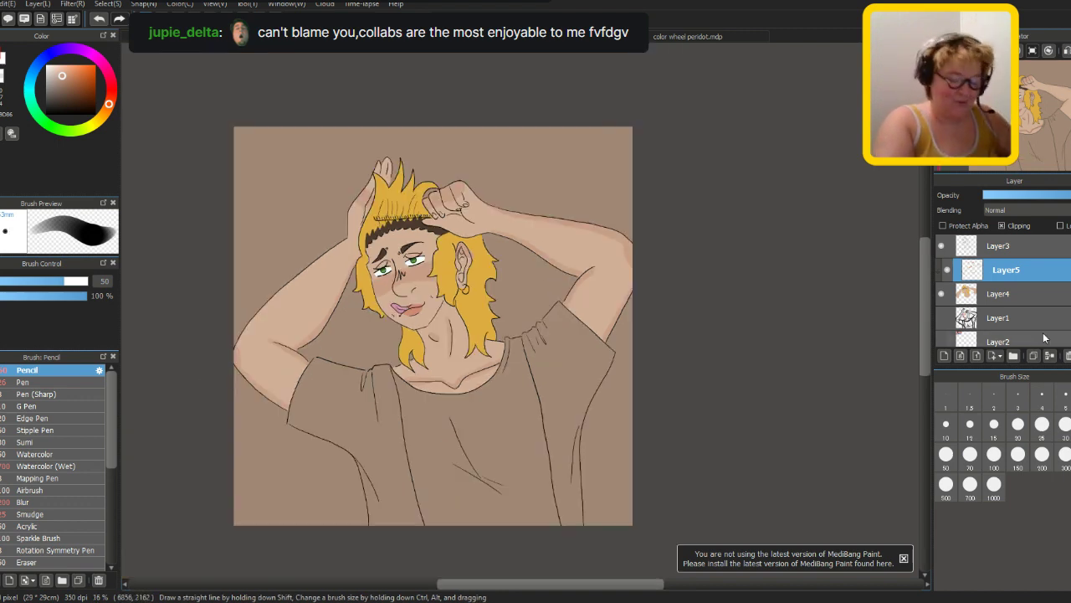
pyautogui.hotkey('ctrl', '+')
pyautogui.hotkey('ctrl', '-')
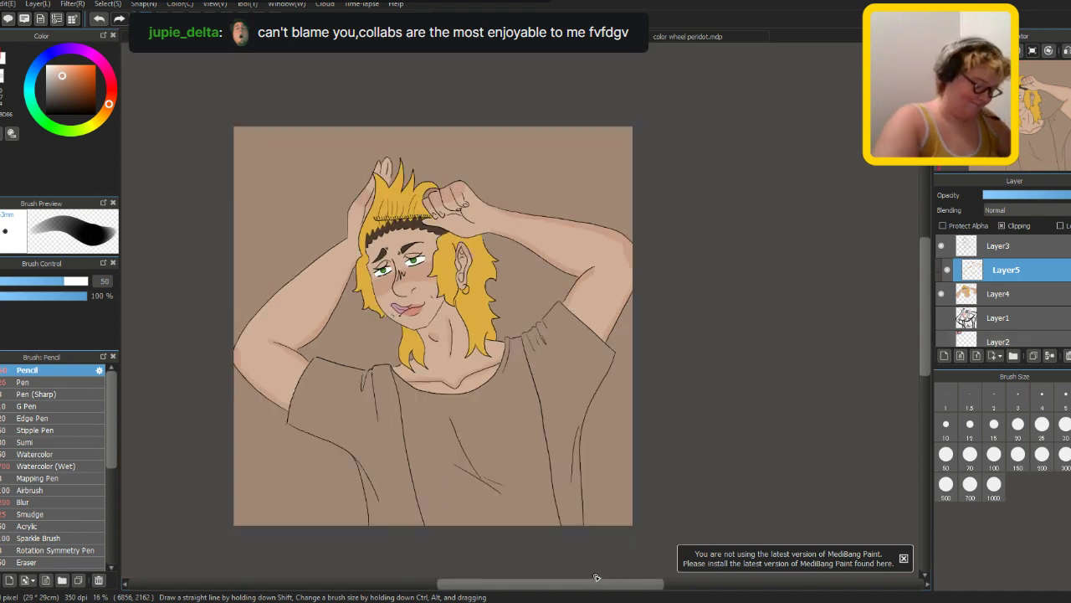
pyautogui.hscroll(-1, 596, 577)
pyautogui.click(38, 502)
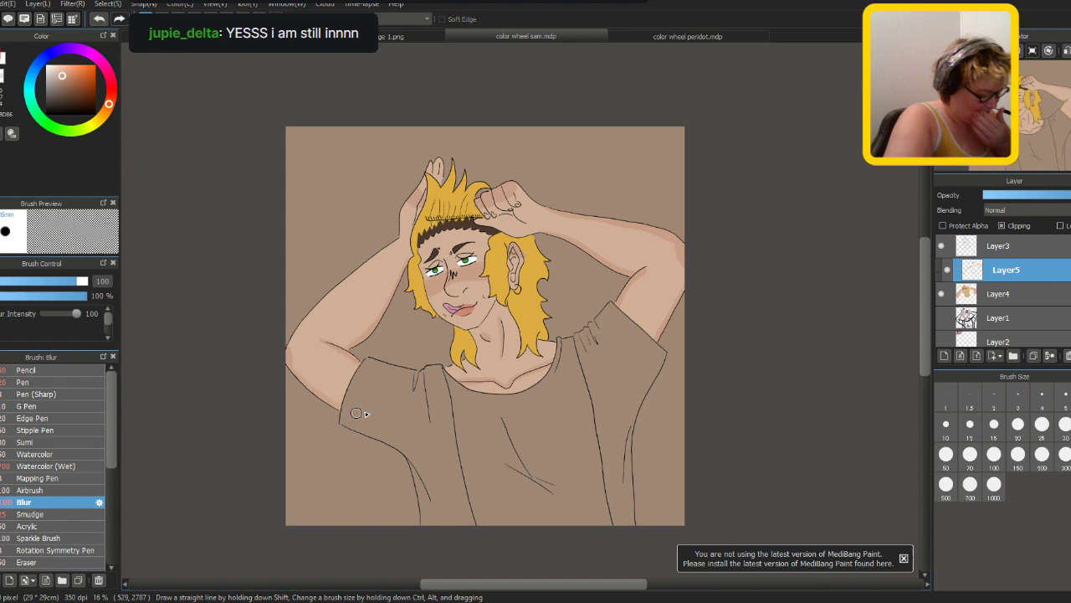
pyautogui.click(27, 369)
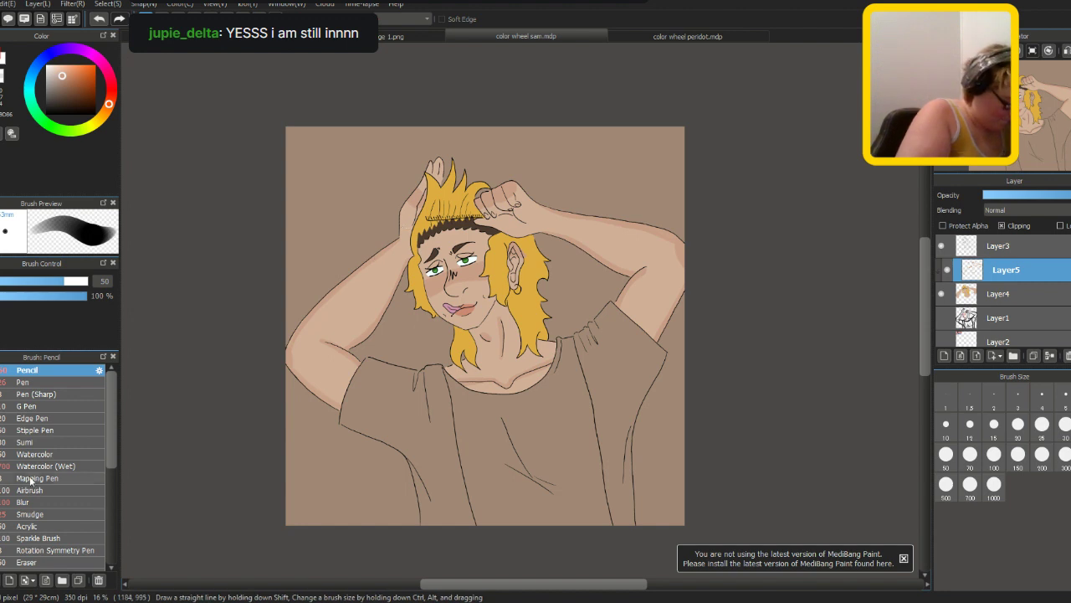
pyautogui.click(26, 502)
pyautogui.click(1018, 454)
pyautogui.click(1042, 453)
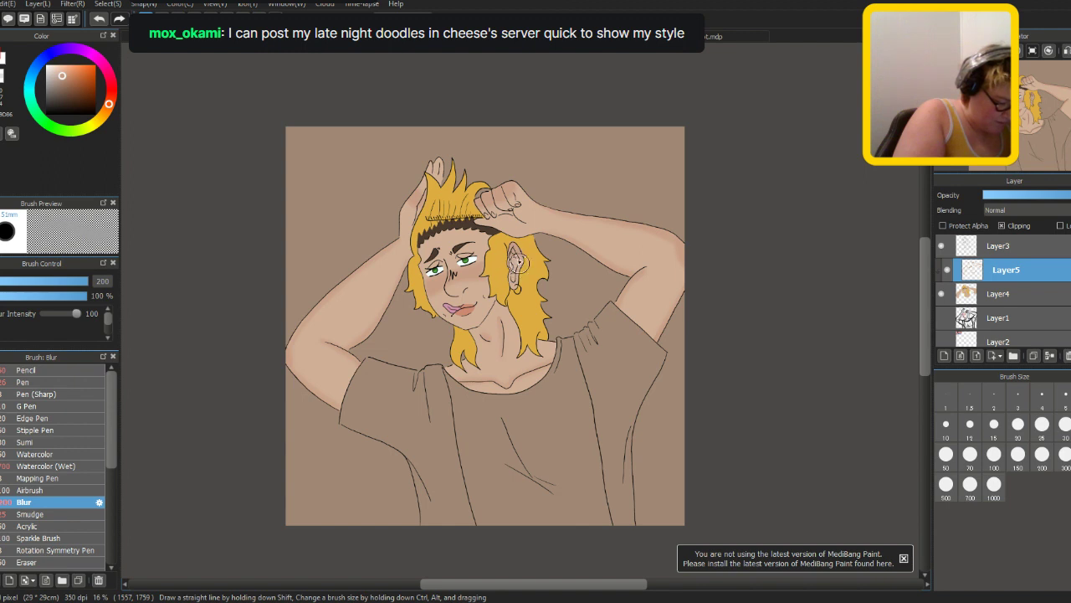
pyautogui.scroll(1, 296, 534)
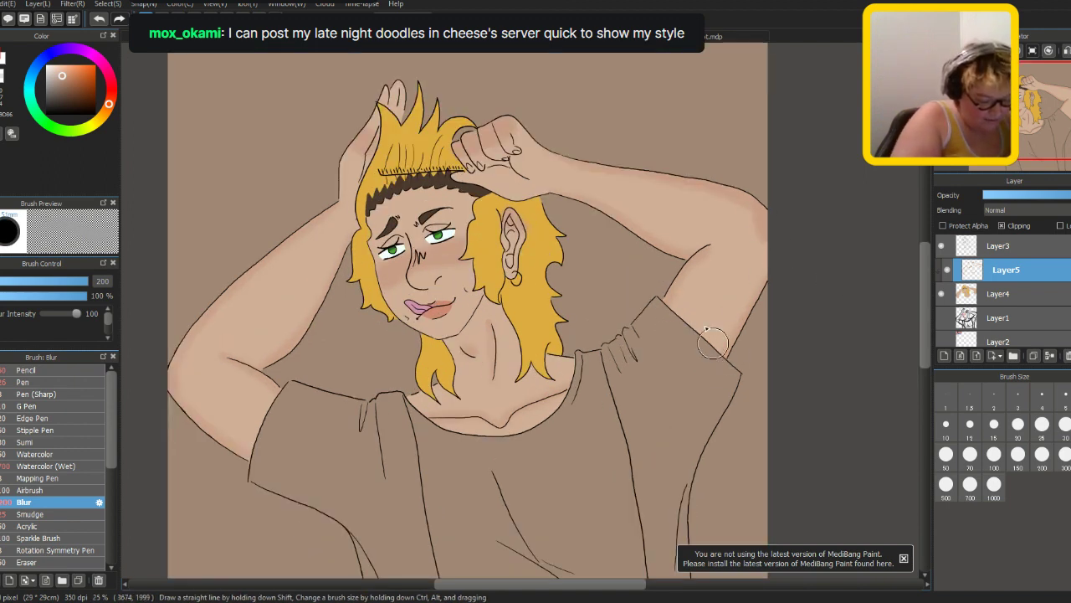
pyautogui.scroll(2, 757, 335)
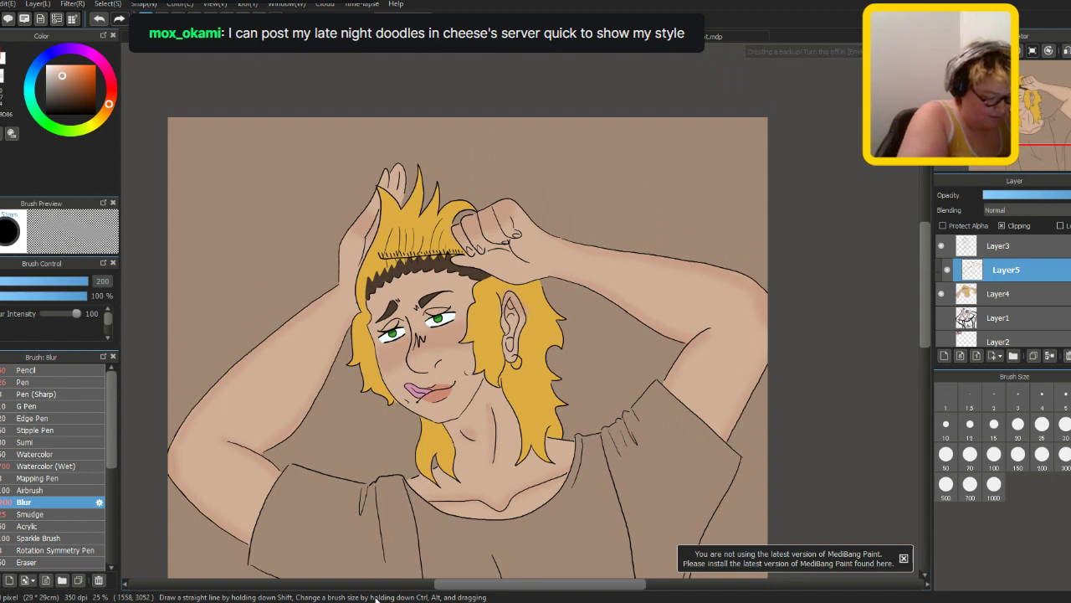
# - Erase the shading that spilled onto the hair around the ear, using an eraser size of 20
pyautogui.scroll(1, 404, 194)
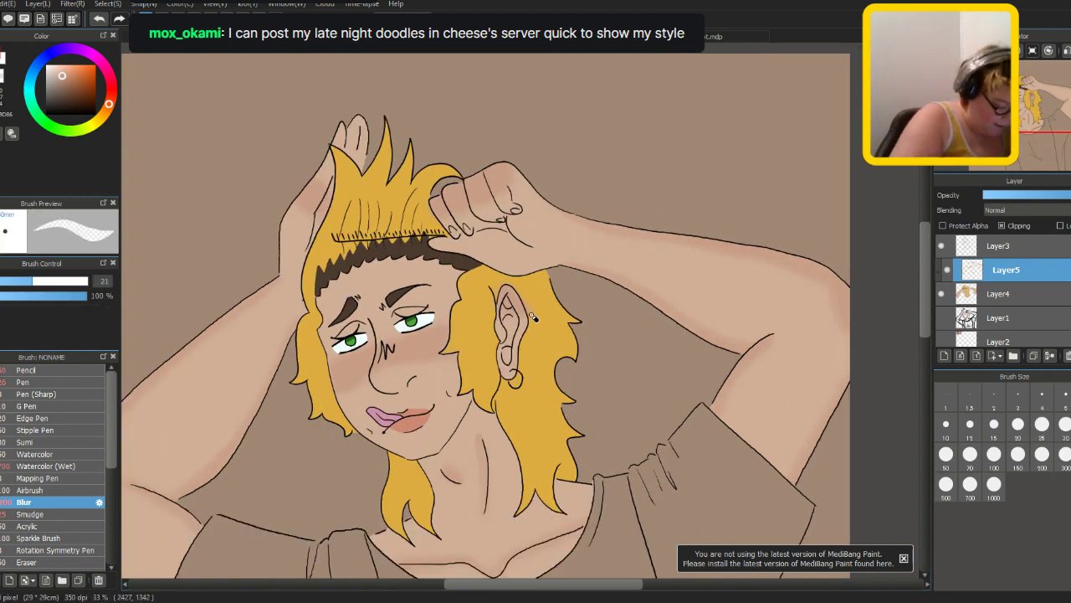
pyautogui.click(1016, 426)
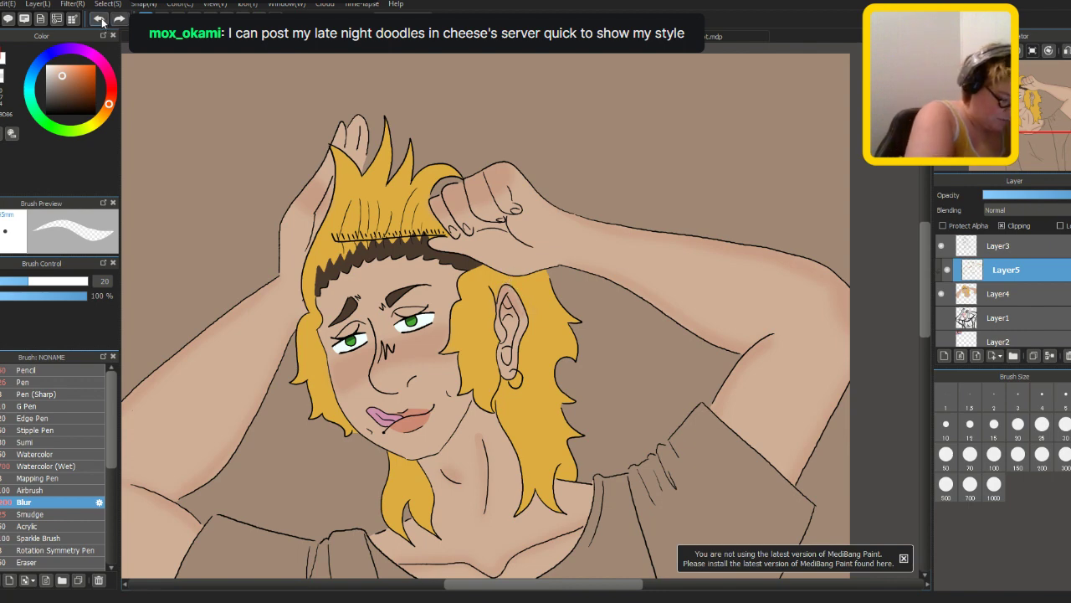
pyautogui.scroll(2, 519, 306)
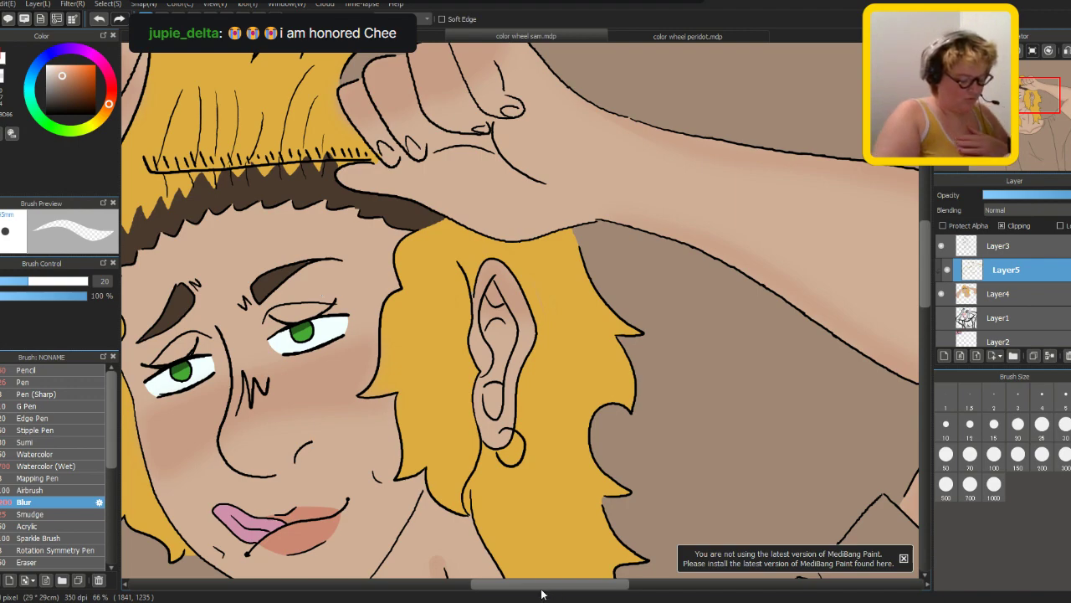
# - Soften the shading on the neck with the Blur brush at size 200
pyautogui.scroll(-3, 884, 304)
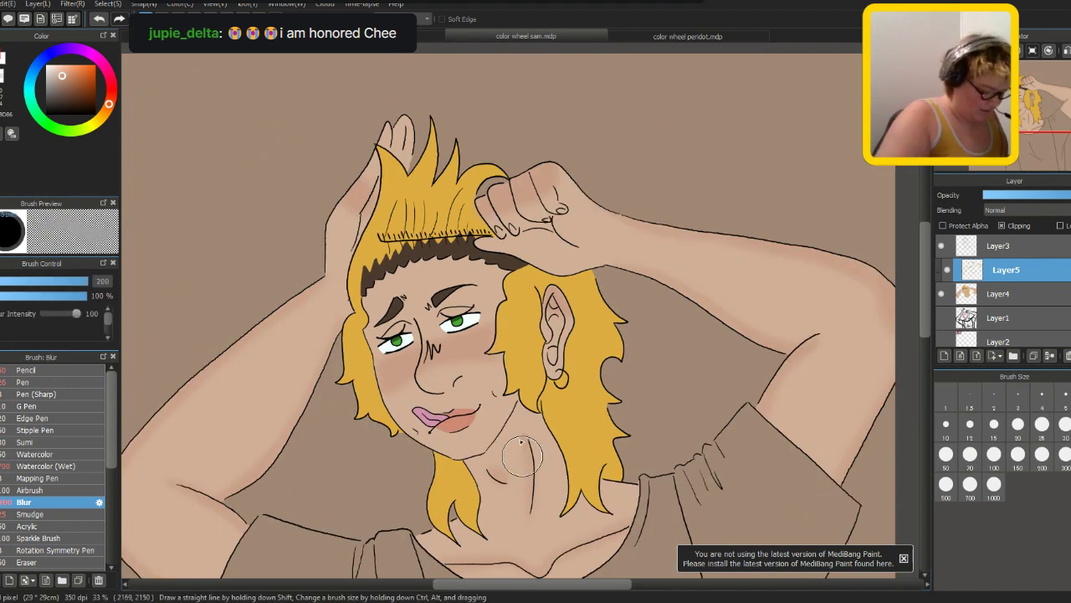
pyautogui.scroll(1, 569, 382)
pyautogui.moveTo(580, 584); pyautogui.dragTo(562, 584)
# - Add a new layer above Layer3 and dab white highlights onto both irises with the Pen at size 26
pyautogui.scroll(1, 554, 576)
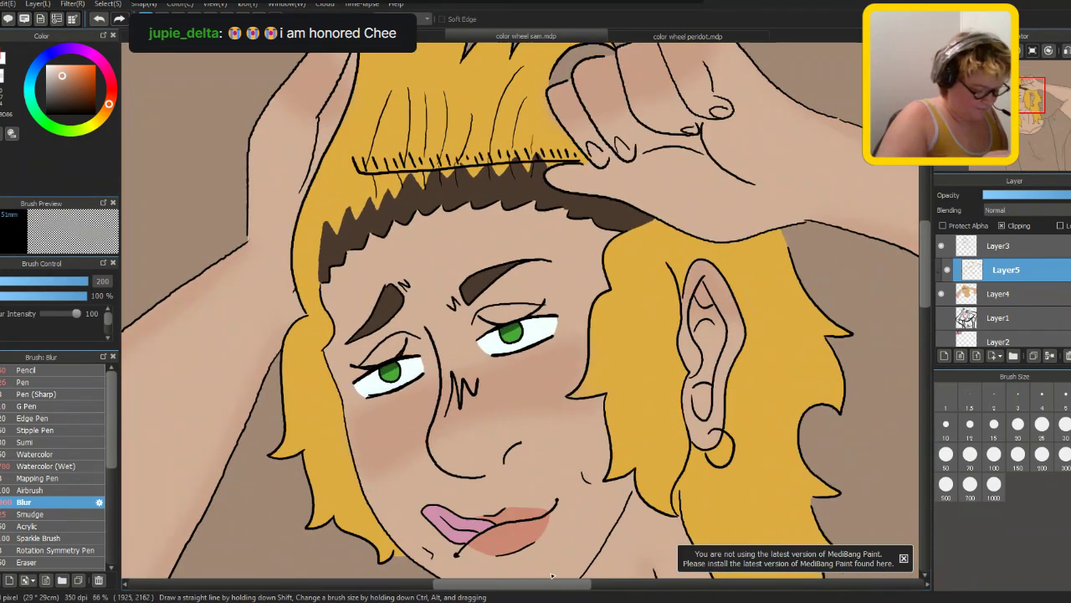
pyautogui.hotkey('ctrl', '+')
pyautogui.click(1000, 245)
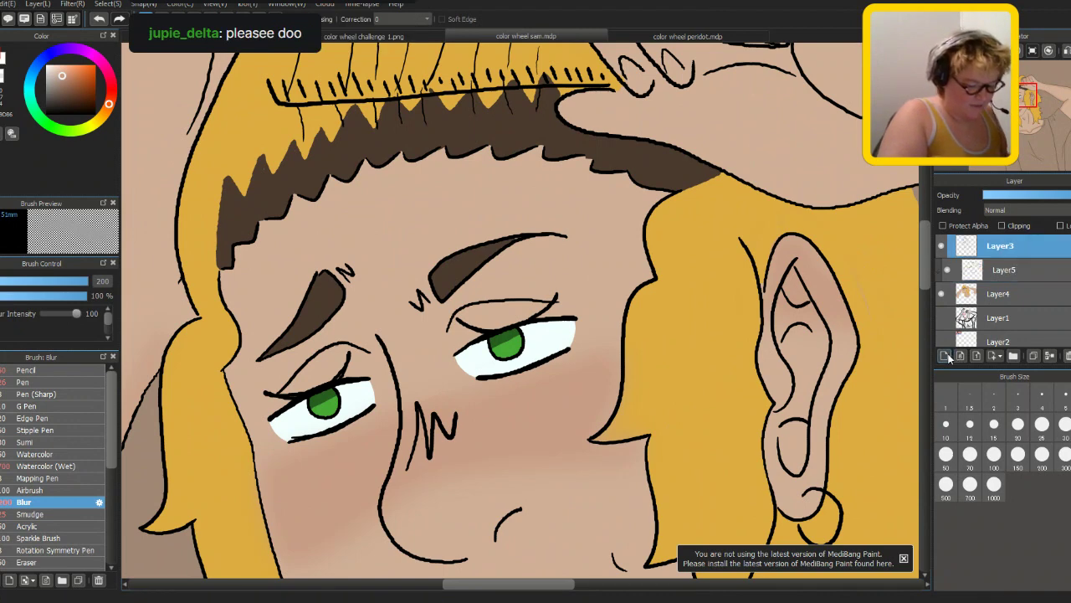
pyautogui.click(945, 355)
pyautogui.click(39, 382)
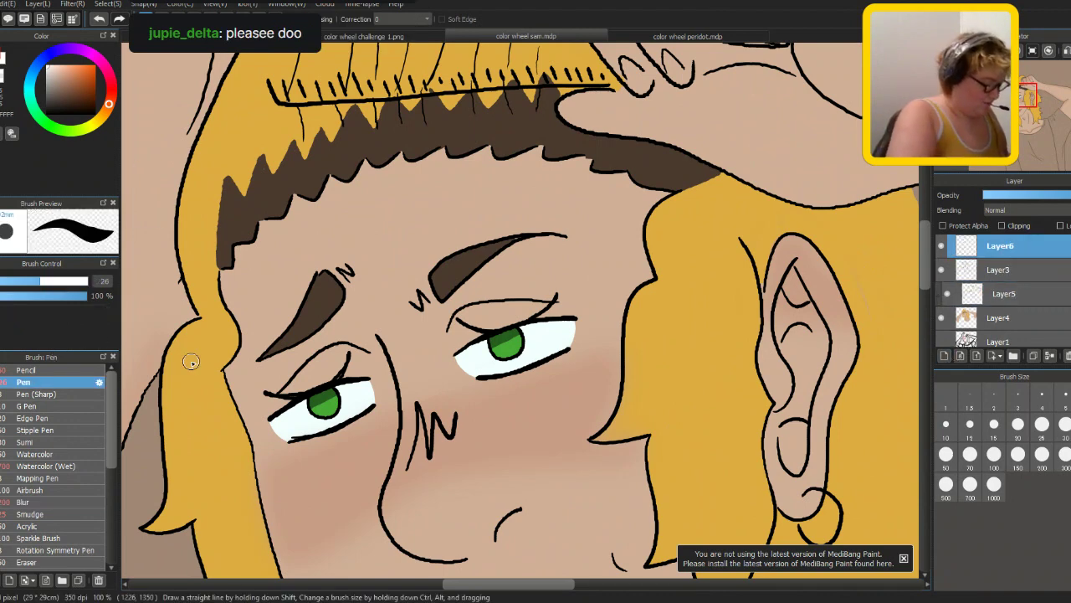
pyautogui.hotkey('ctrl', '+')
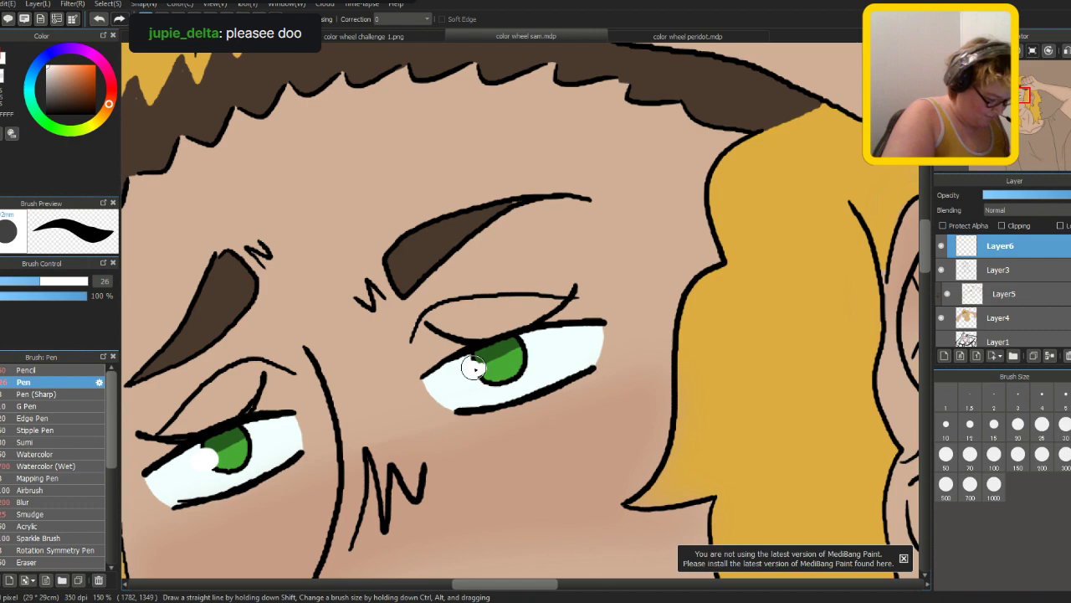
# - Merge the clipped skin-shading layer, Layer5, down into Layer4
pyautogui.hotkey('ctrl', '-')
pyautogui.hotkey('ctrl', '-')
pyautogui.hotkey('ctrl', '-')
pyautogui.hotkey('ctrl', '-')
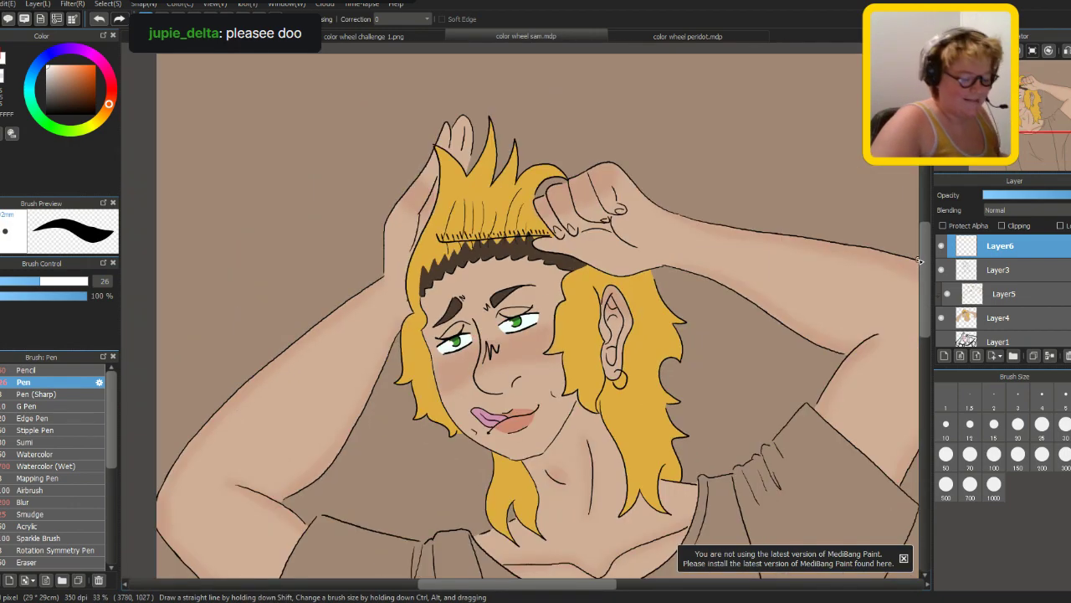
pyautogui.hotkey('ctrl', '-')
pyautogui.hotkey('ctrl', '-')
pyautogui.hotkey('ctrl', '-')
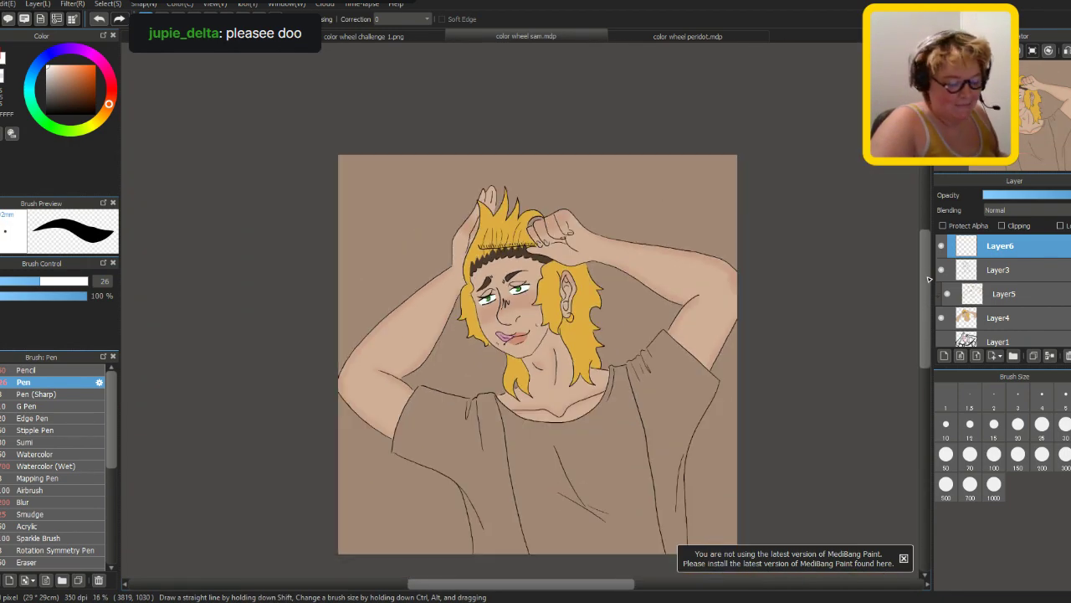
pyautogui.scroll(-1, 927, 270)
pyautogui.click(1011, 301)
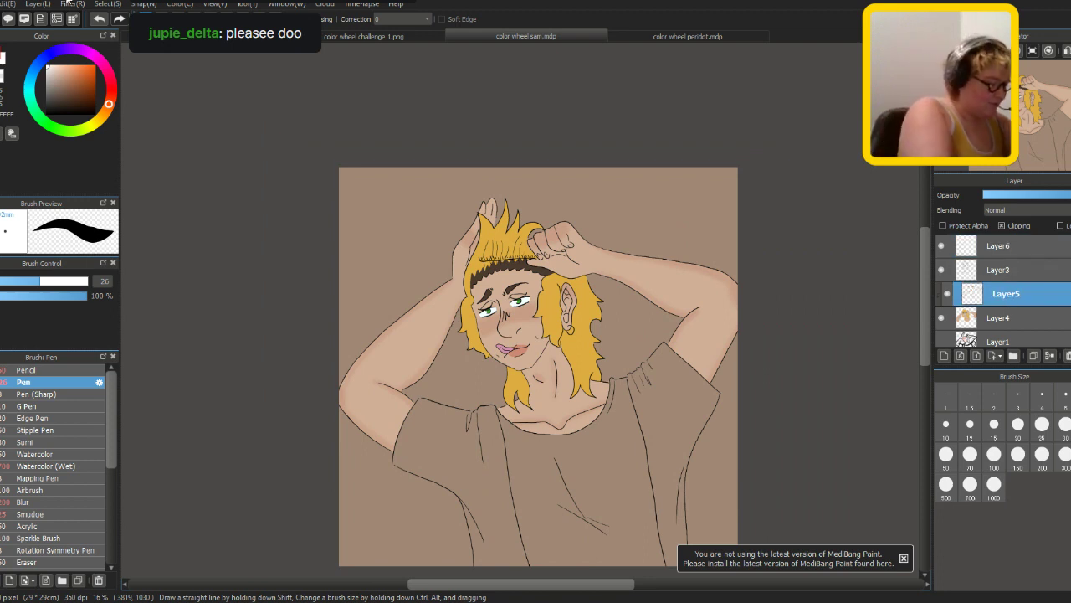
pyautogui.click(34, 5)
pyautogui.click(81, 155)
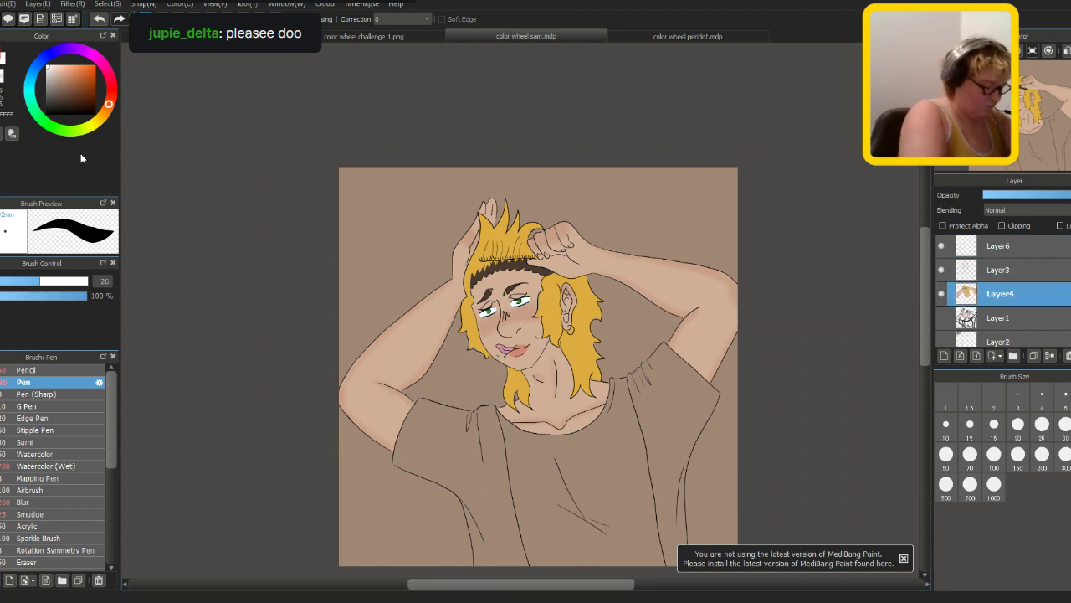
# - Fill the front panel of the character's shirt with pale yellow on Layer4
pyautogui.scroll(-1, 854, 390)
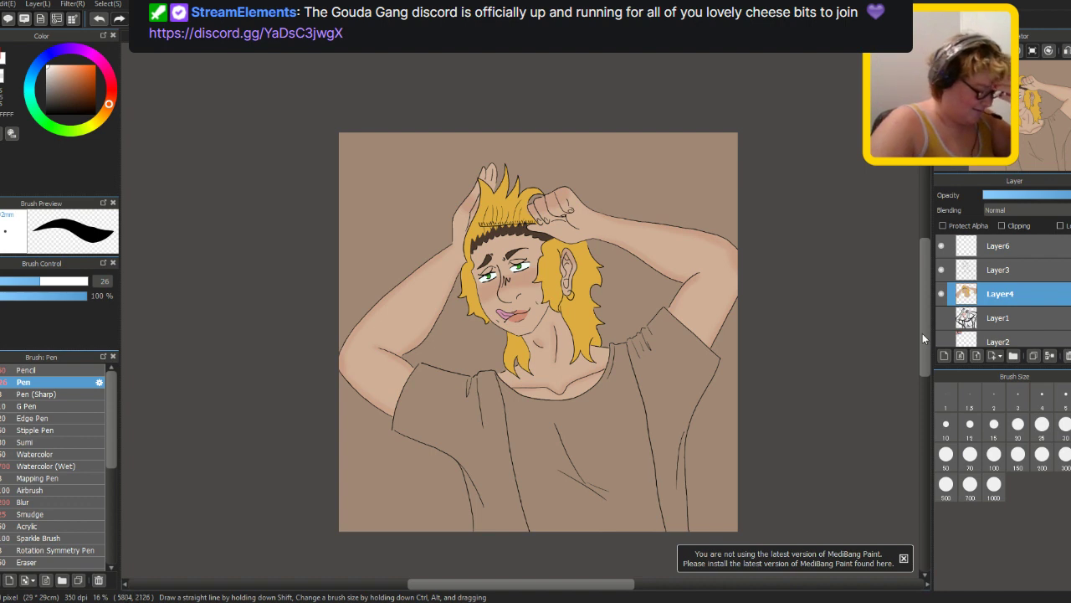
pyautogui.scroll(-1, 923, 330)
pyautogui.hotkey('ctrl', '+')
pyautogui.moveTo(925, 310); pyautogui.dragTo(926, 323)
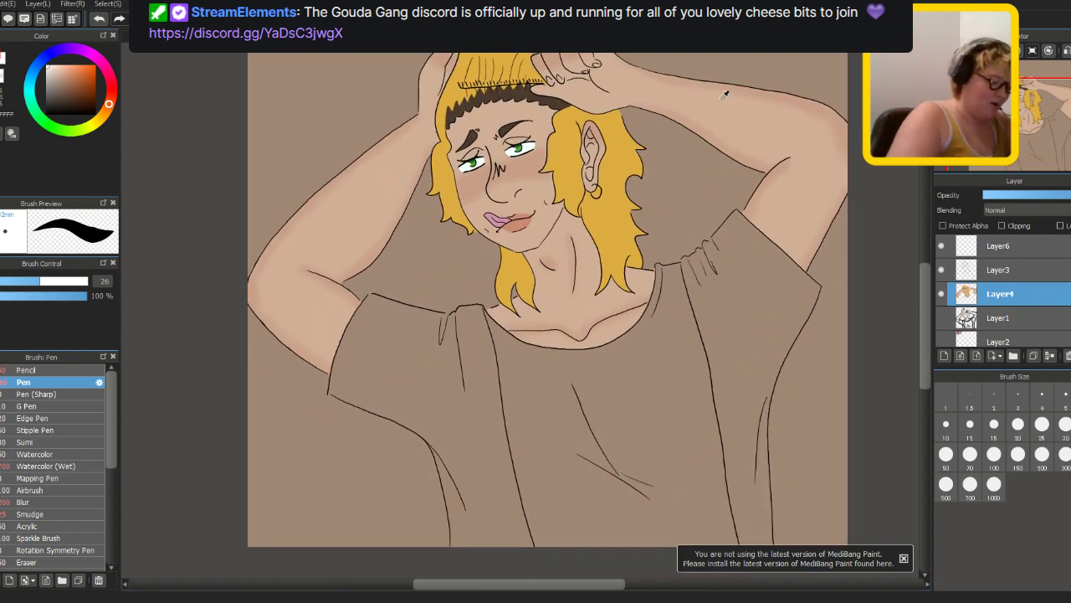
pyautogui.keyDown('alt'); pyautogui.click(827, 124); pyautogui.keyUp('alt')
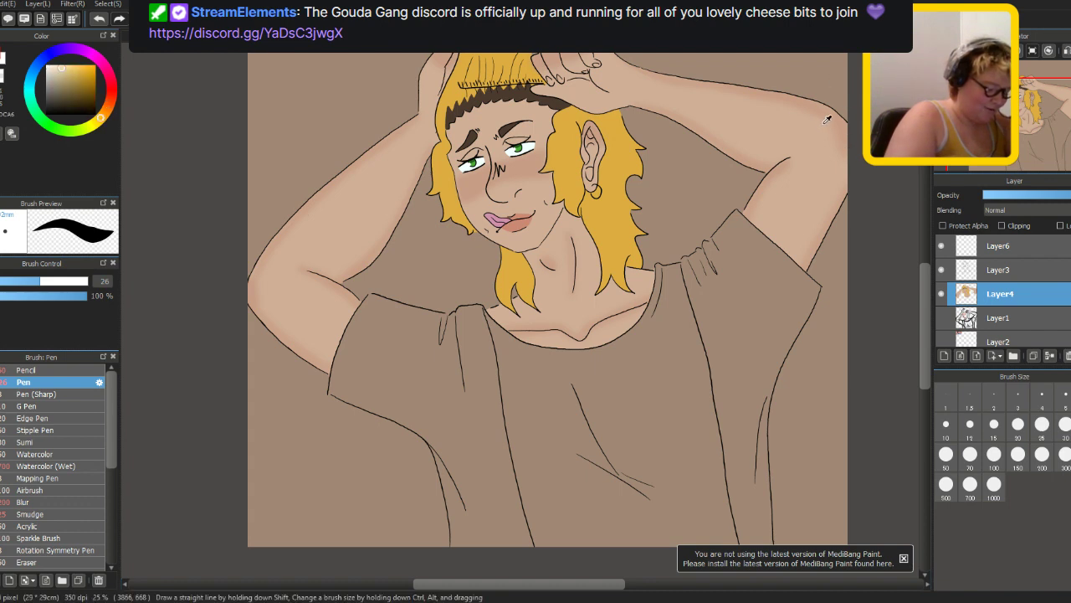
pyautogui.click(564, 390)
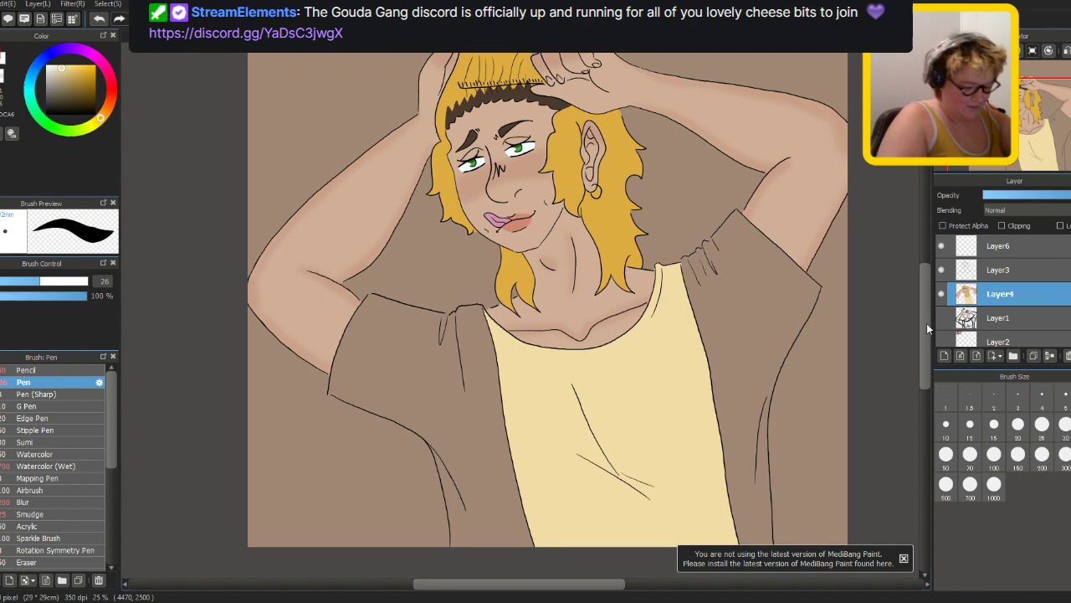
# - Fill both sleeves and side panels of the shirt with sky blue and recolor them in a paler blue
pyautogui.scroll(2, 927, 323)
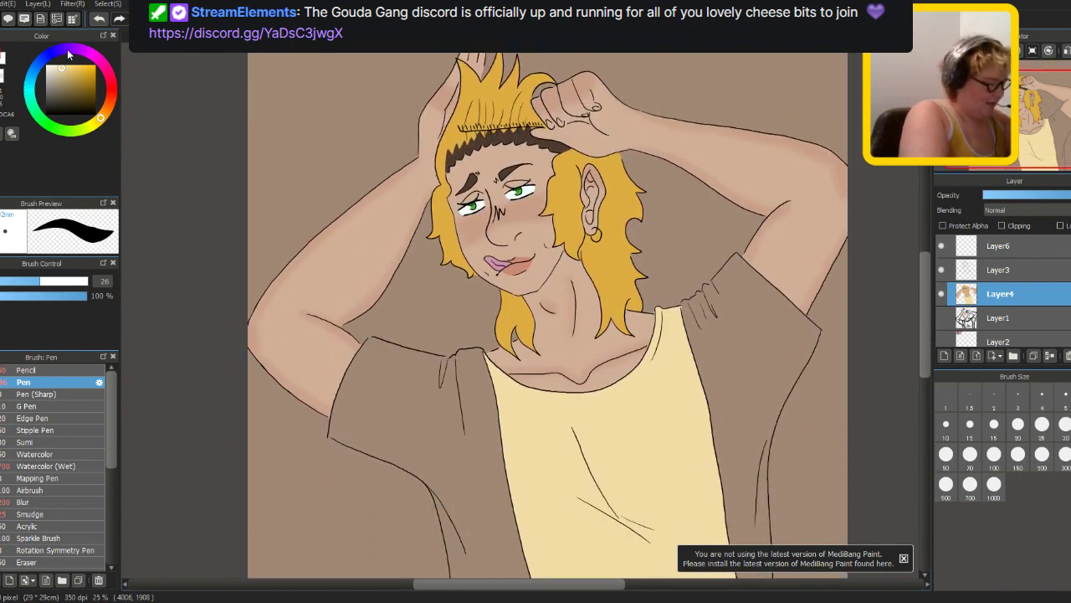
pyautogui.click(33, 74)
pyautogui.click(69, 67)
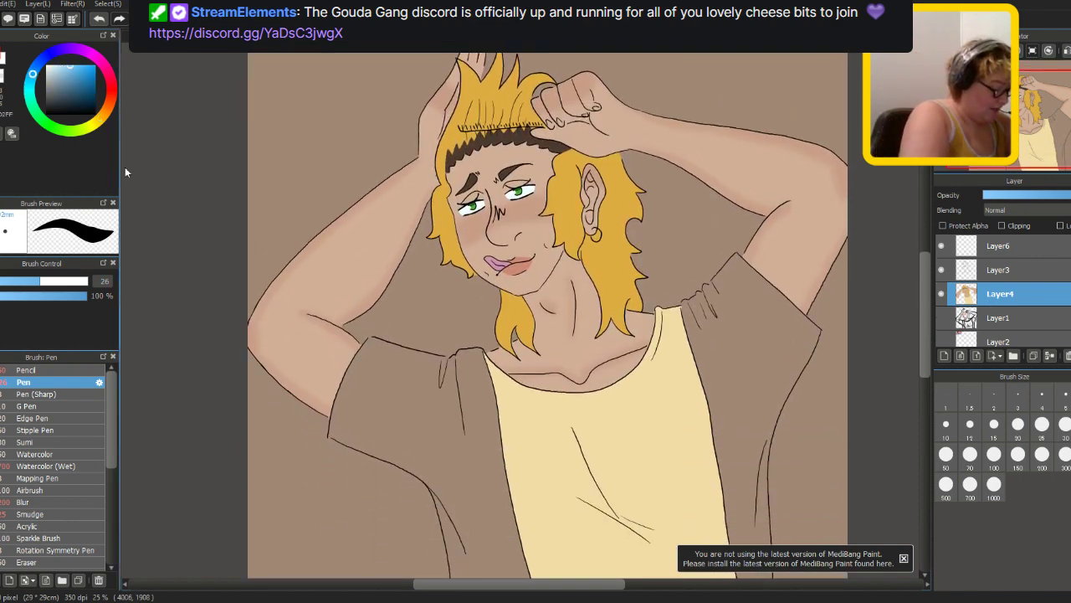
pyautogui.click(431, 380)
pyautogui.click(748, 346)
pyautogui.scroll(-4, 469, 235)
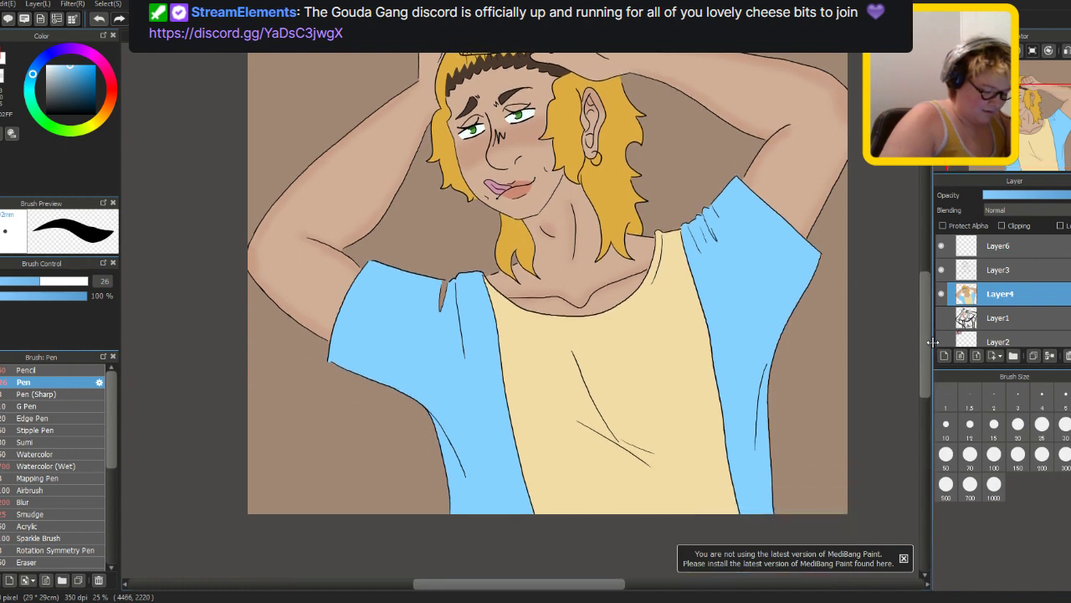
pyautogui.click(453, 331)
pyautogui.click(745, 268)
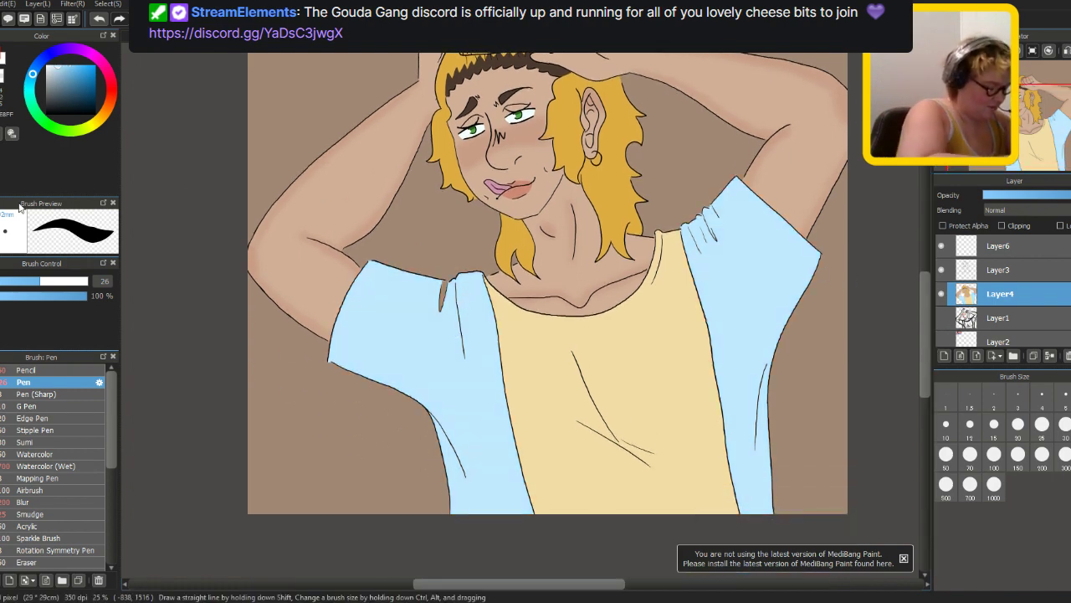
# - Paint over the unfilled gap inside the small sleeve fold with the same pale blue
pyautogui.scroll(1, 333, 209)
pyautogui.click(414, 306)
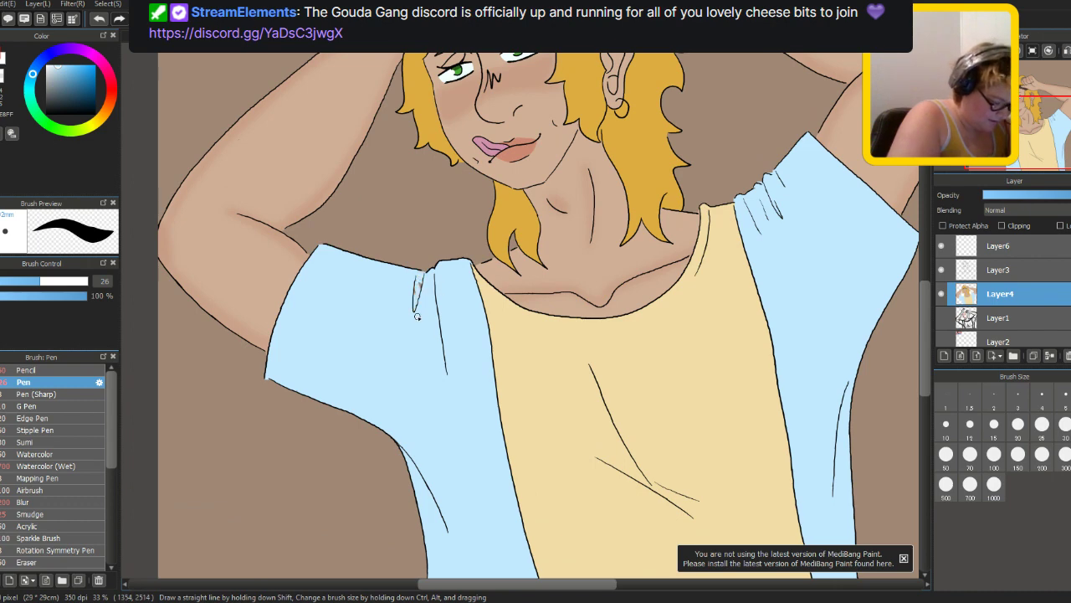
pyautogui.scroll(-1, 388, 303)
pyautogui.scroll(1, 390, 304)
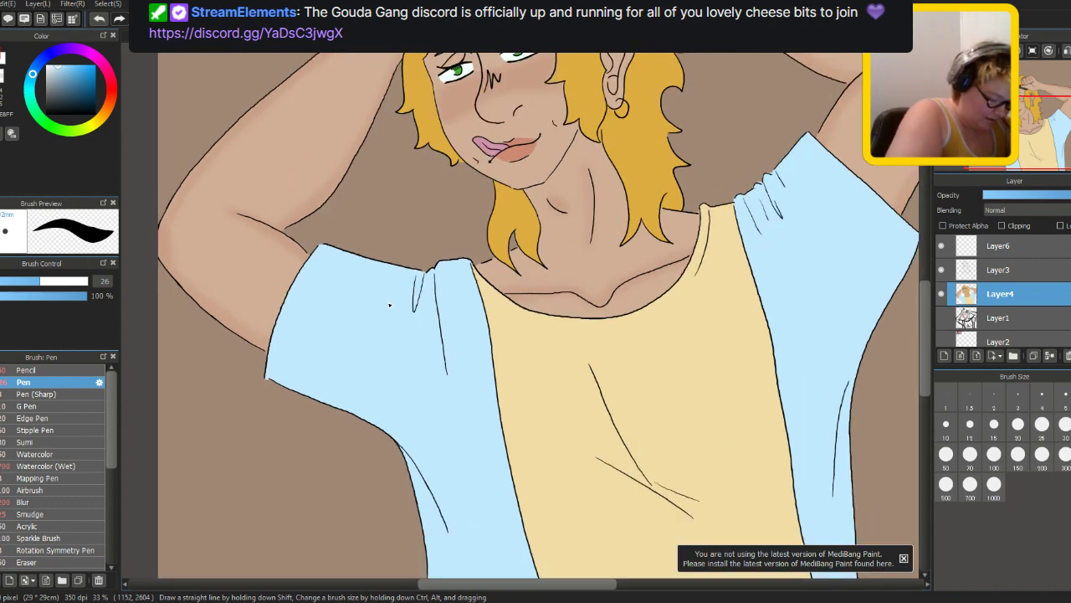
pyautogui.moveTo(925, 331)
pyautogui.mouseDown()
pyautogui.moveTo(939, 359)
pyautogui.moveTo(917, 307)
pyautogui.moveTo(924, 298)
pyautogui.mouseUp()
pyautogui.scroll(-2, 893, 309)
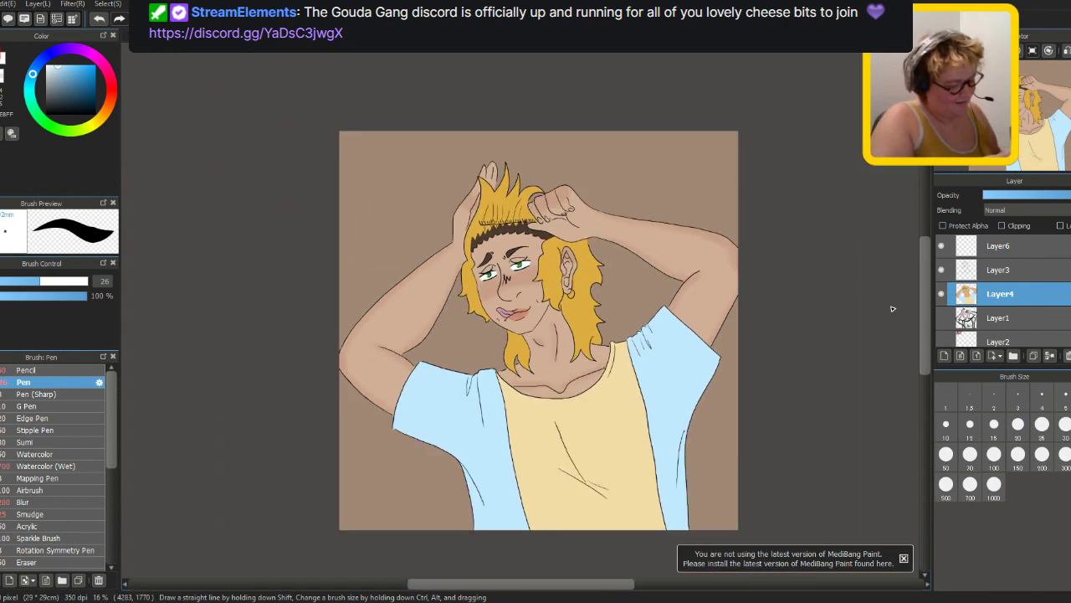
# - Soften the edge between the dark roots and the blond hair with the Blur brush at size 40
pyautogui.scroll(1, 892, 308)
pyautogui.scroll(1, 890, 307)
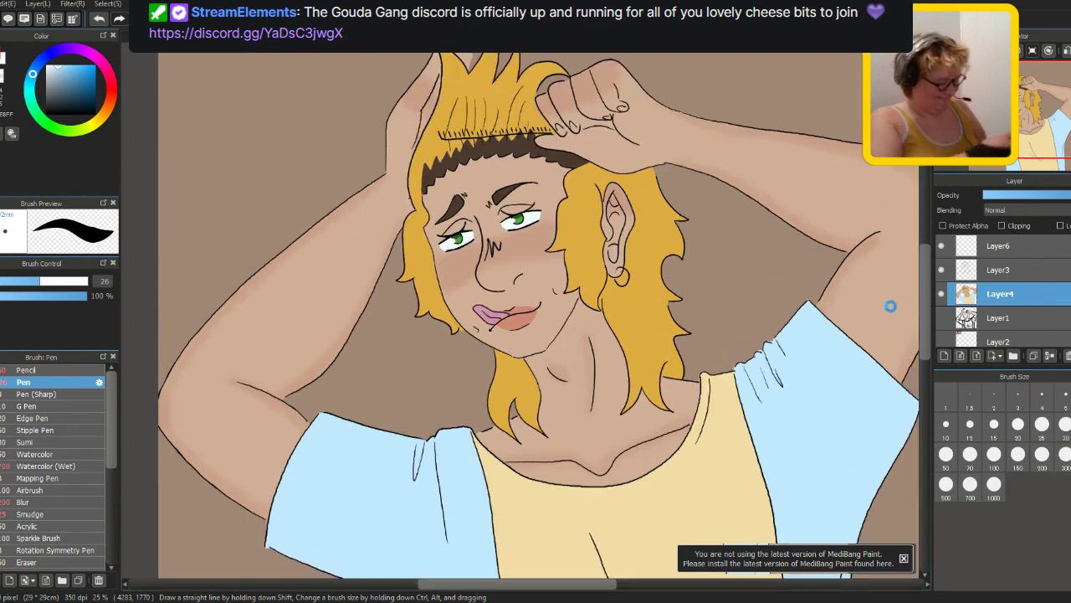
pyautogui.scroll(2, 890, 306)
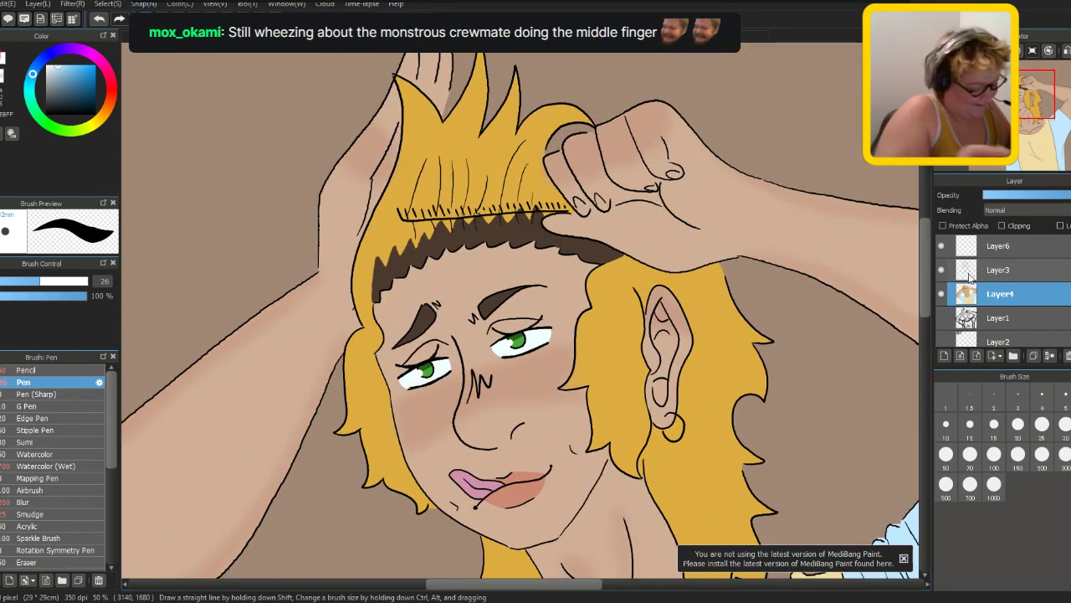
pyautogui.click(38, 502)
pyautogui.click(1070, 425)
pyautogui.moveTo(371, 294); pyautogui.dragTo(396, 261)
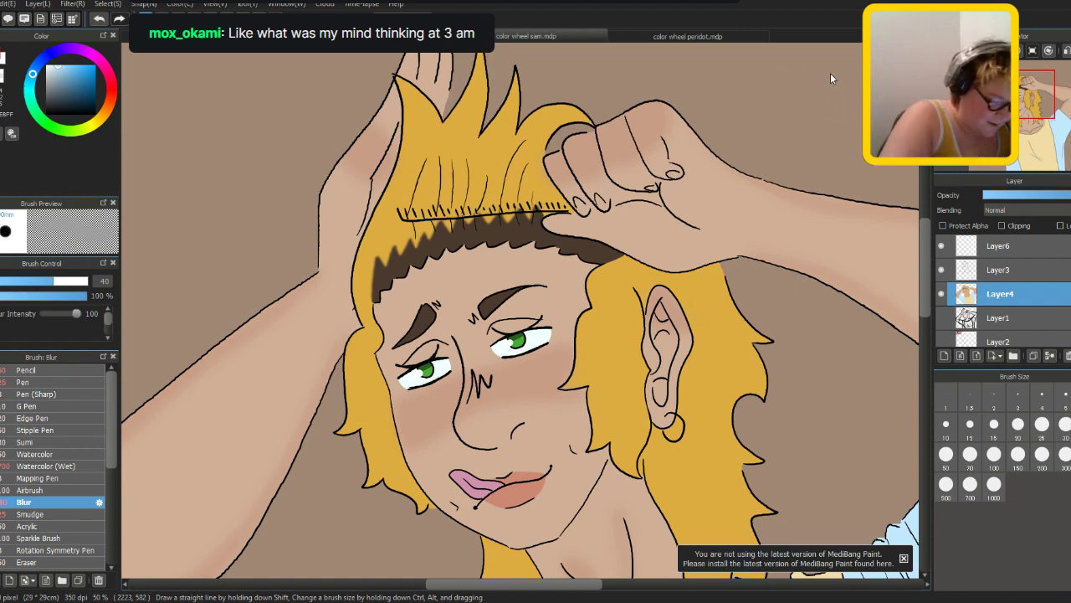
# - Examine the hair coloring of the finished red-haired character in color wheel challenge 1.png and return to color wheel sam.mdp
pyautogui.keyDown('alt'); pyautogui.click(806, 106); pyautogui.keyUp('alt')
pyautogui.click(387, 36)
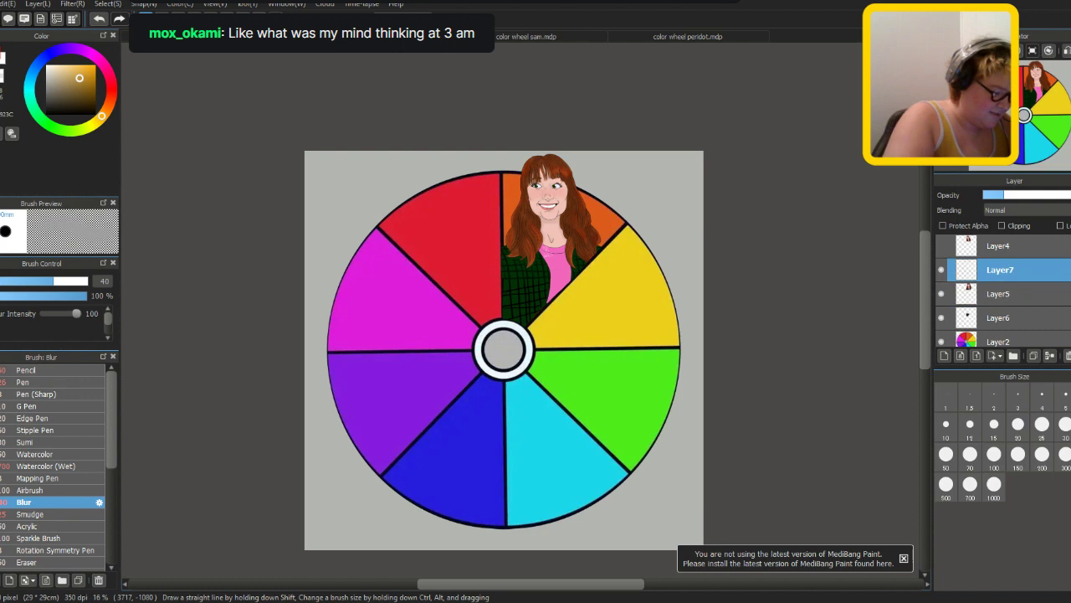
pyautogui.scroll(2, 842, 246)
pyautogui.scroll(1, 925, 257)
pyautogui.moveTo(925, 257); pyautogui.dragTo(926, 217)
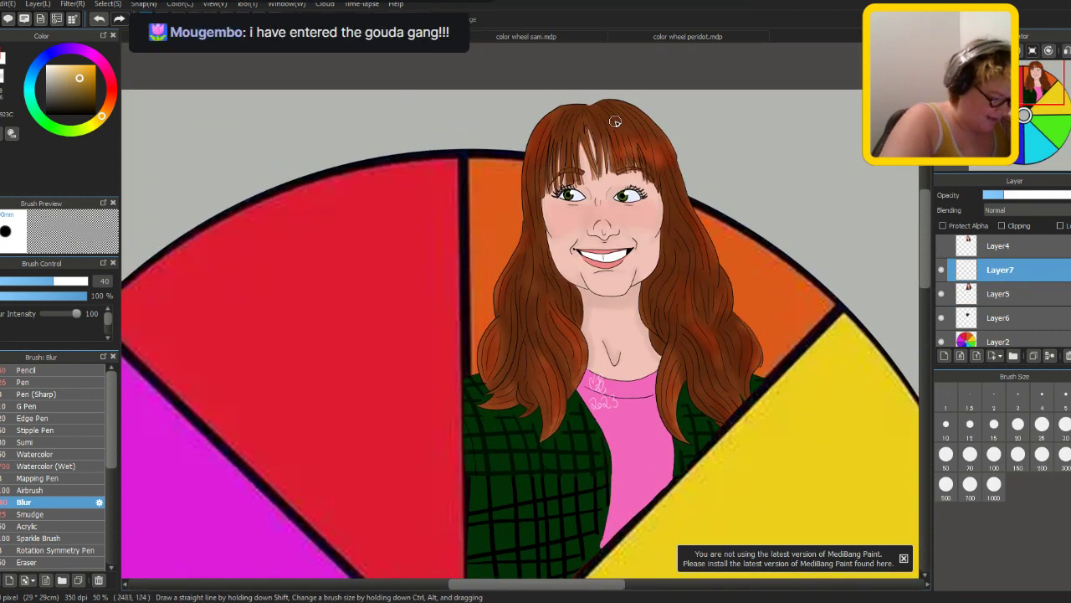
pyautogui.click(532, 32)
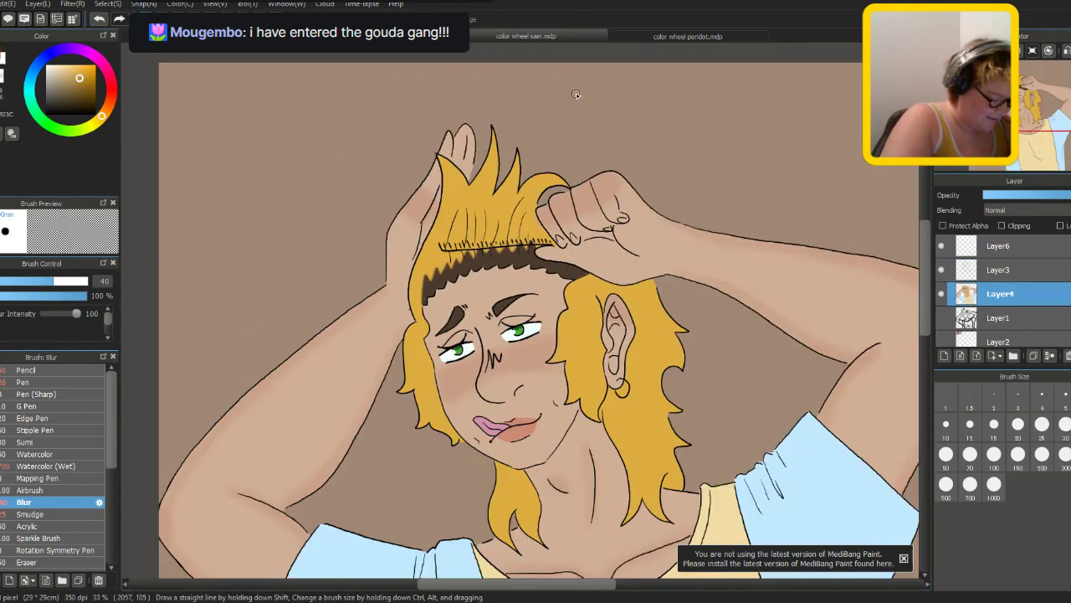
# - Check the face and hair drawing by briefly hiding Layer3 and showing it again
pyautogui.moveTo(928, 248); pyautogui.dragTo(930, 257)
pyautogui.scroll(1, 926, 255)
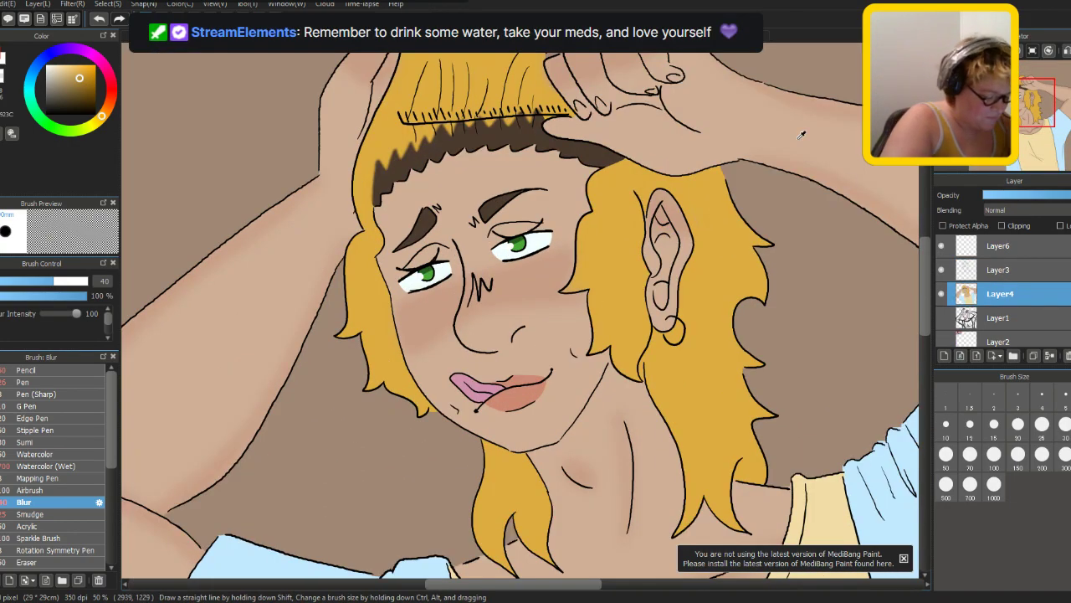
pyautogui.scroll(-3, 640, 235)
pyautogui.scroll(3, 639, 234)
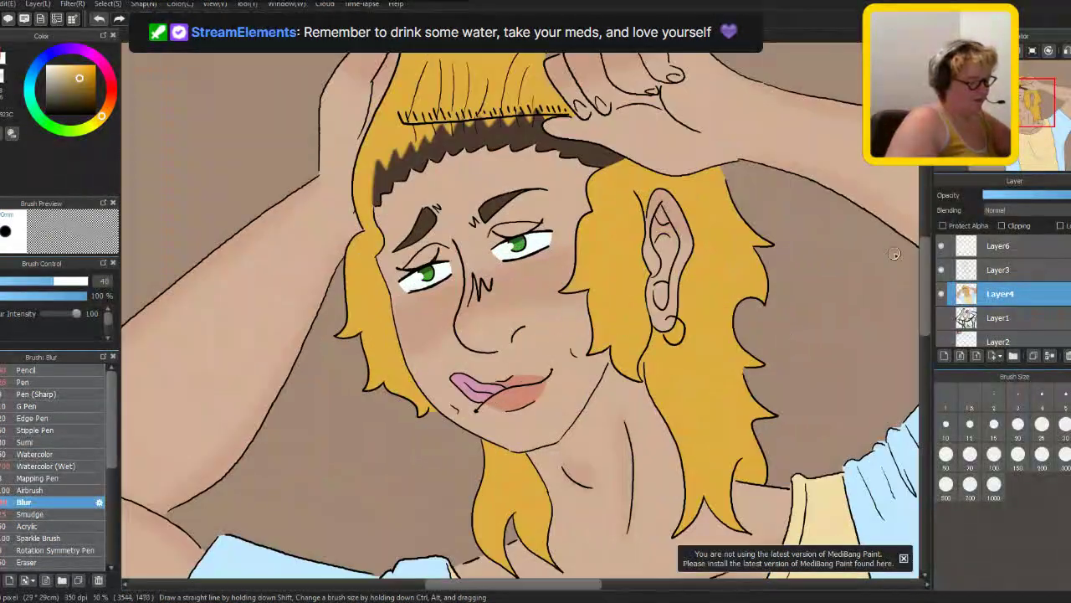
pyautogui.click(941, 269)
pyautogui.click(940, 270)
pyautogui.hotkey('ctrl', '-')
pyautogui.hotkey('ctrl', '+')
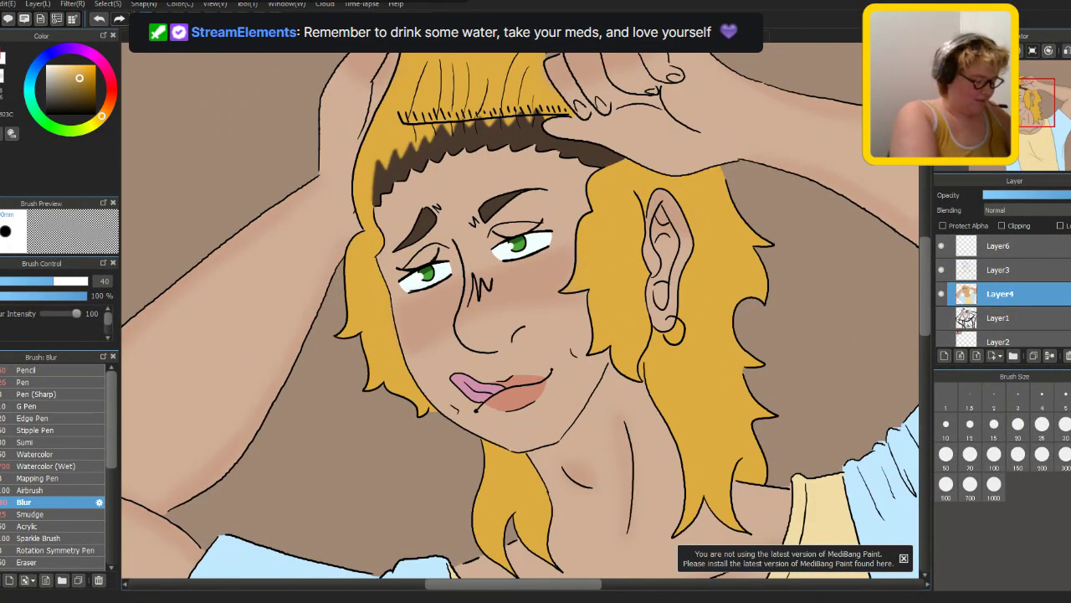
# - Blend the blond hair color into the edge of the dark roots with Pencil strokes at size 20
pyautogui.click(25, 370)
pyautogui.scroll(2, 931, 317)
pyautogui.click(1018, 423)
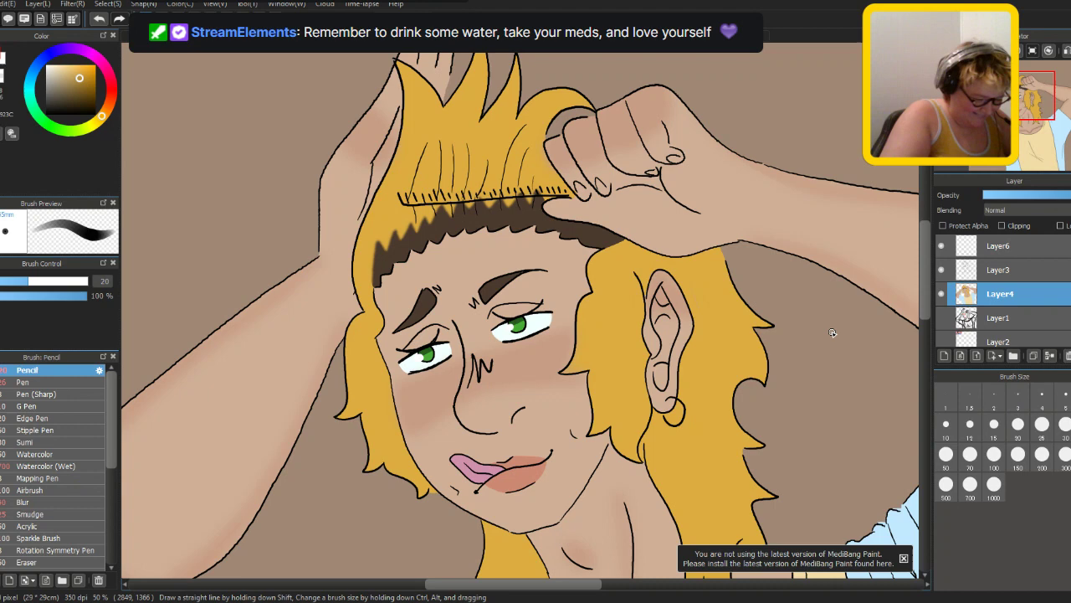
pyautogui.scroll(1, 335, 226)
pyautogui.moveTo(334, 218)
pyautogui.mouseDown()
pyautogui.moveTo(375, 192)
pyautogui.moveTo(392, 203)
pyautogui.moveTo(383, 206)
pyautogui.moveTo(414, 170)
pyautogui.moveTo(430, 188)
pyautogui.moveTo(447, 174)
pyautogui.moveTo(429, 187)
pyautogui.moveTo(443, 159)
pyautogui.moveTo(456, 173)
pyautogui.moveTo(505, 149)
pyautogui.moveTo(487, 172)
pyautogui.moveTo(491, 162)
pyautogui.moveTo(516, 164)
pyautogui.moveTo(508, 173)
pyautogui.moveTo(518, 157)
pyautogui.moveTo(532, 170)
pyautogui.moveTo(540, 152)
pyautogui.moveTo(550, 162)
pyautogui.moveTo(554, 137)
pyautogui.mouseUp()
pyautogui.scroll(-1, 555, 137)
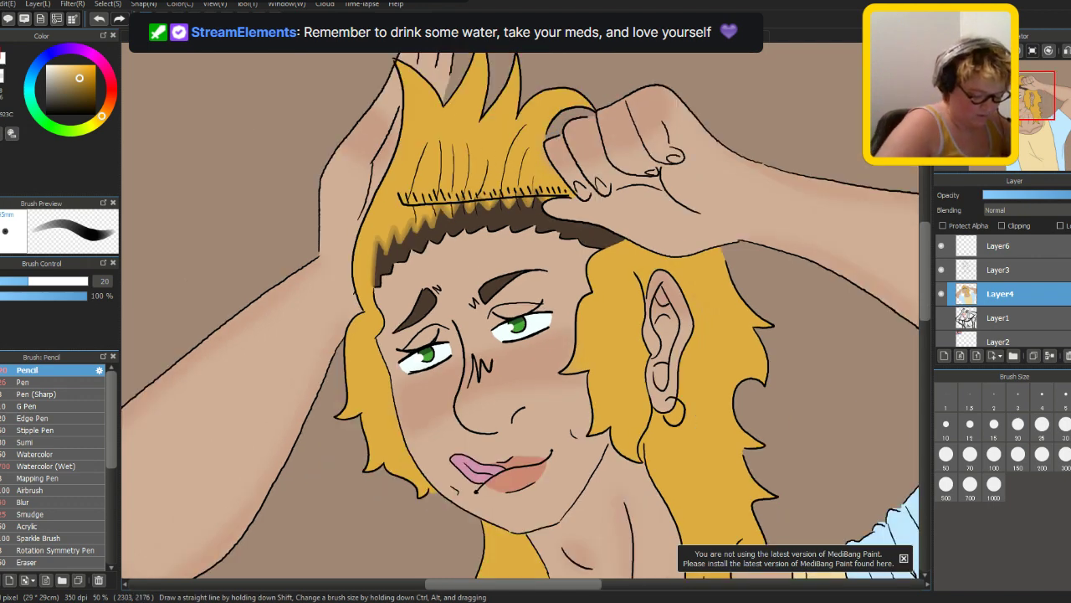
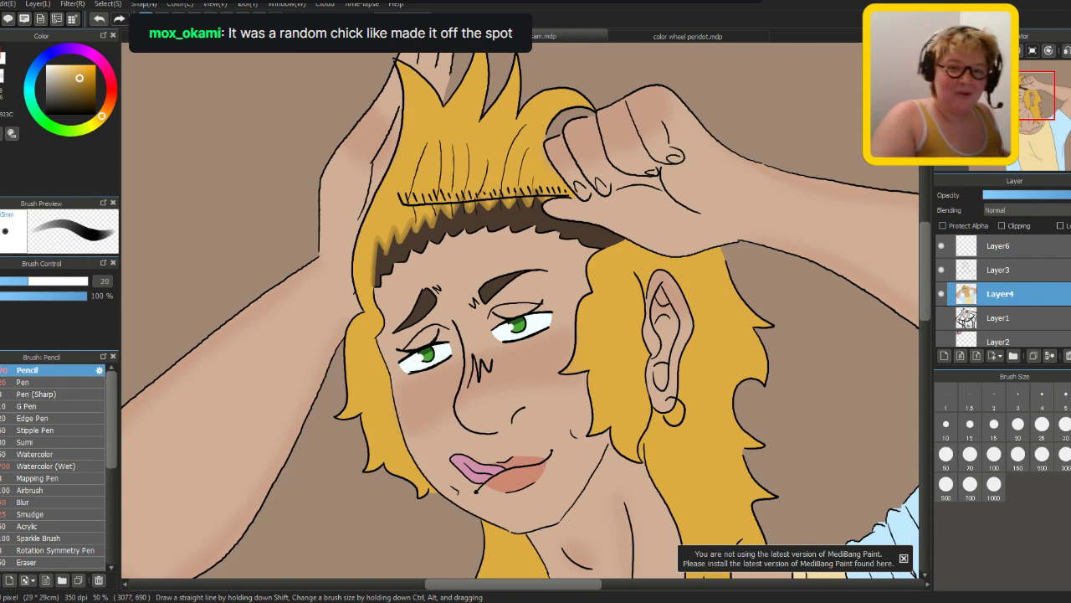
pyautogui.scroll(-3, 917, 310)
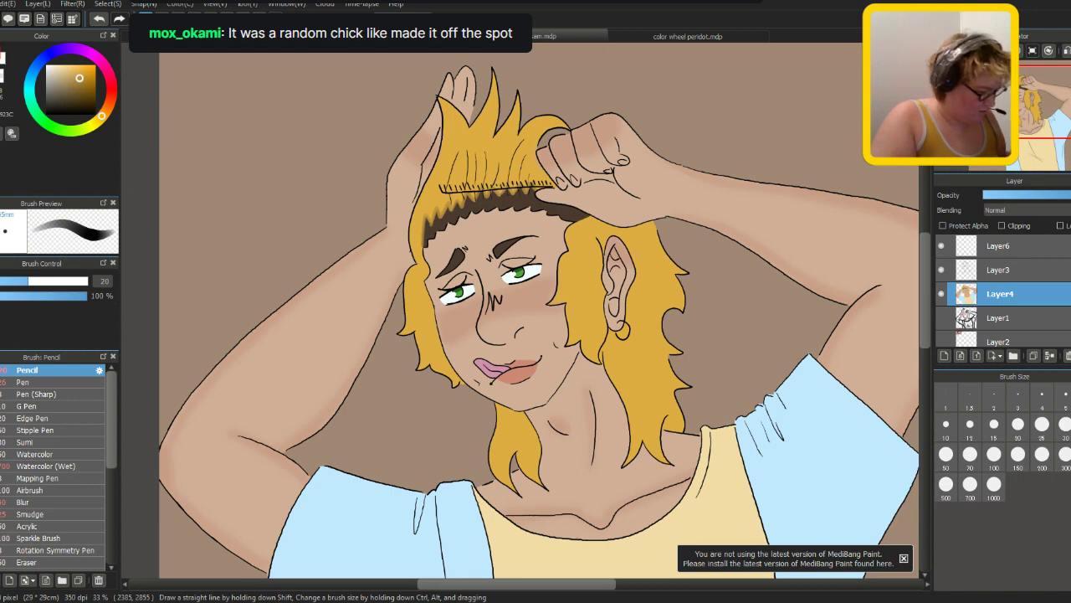
pyautogui.scroll(3, 924, 340)
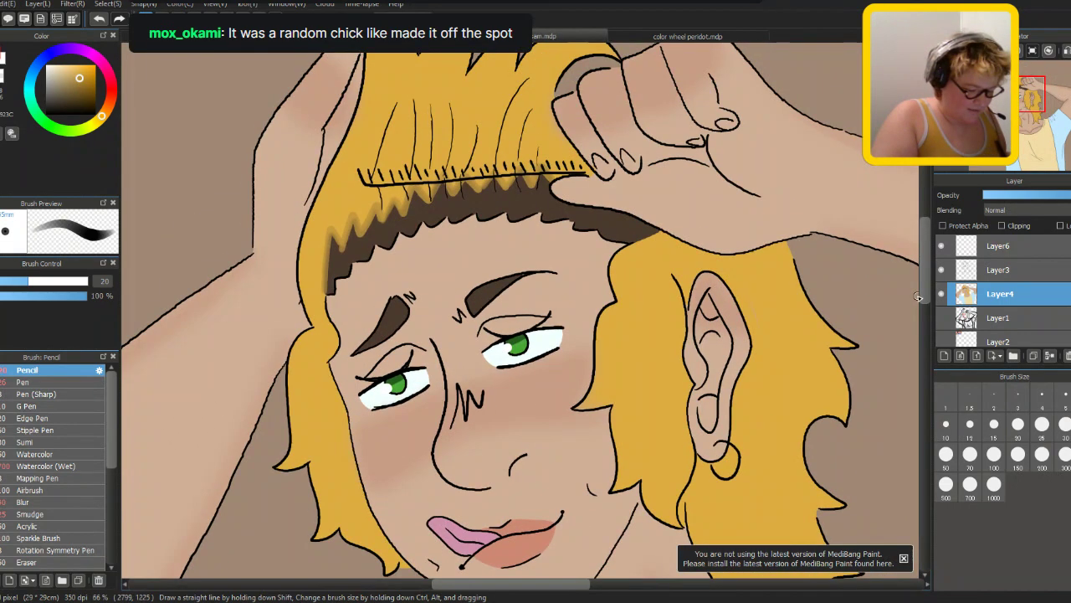
pyautogui.click(986, 270)
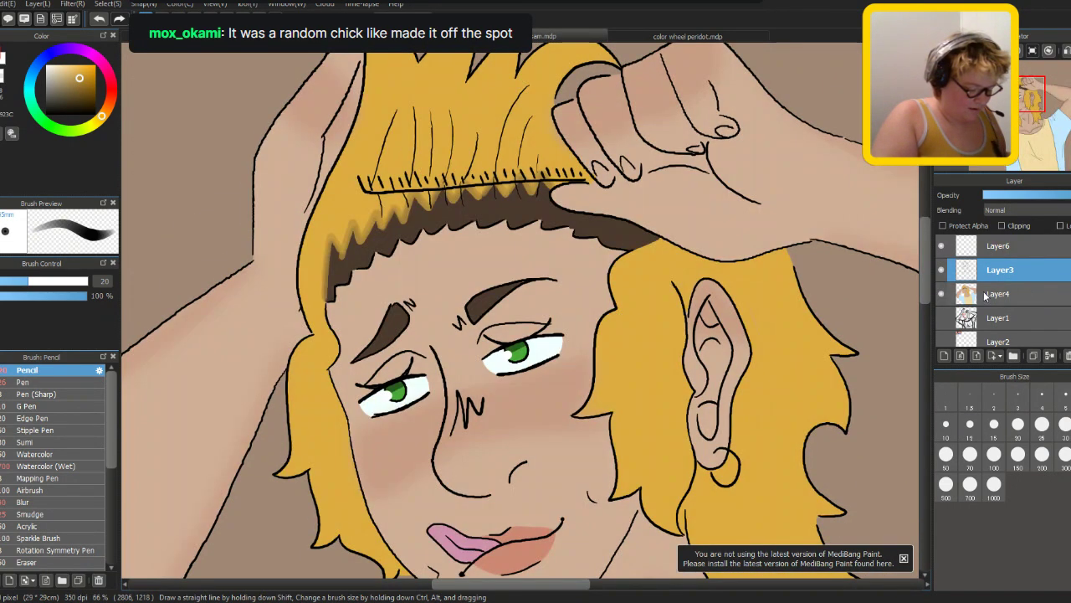
pyautogui.click(985, 295)
pyautogui.click(45, 502)
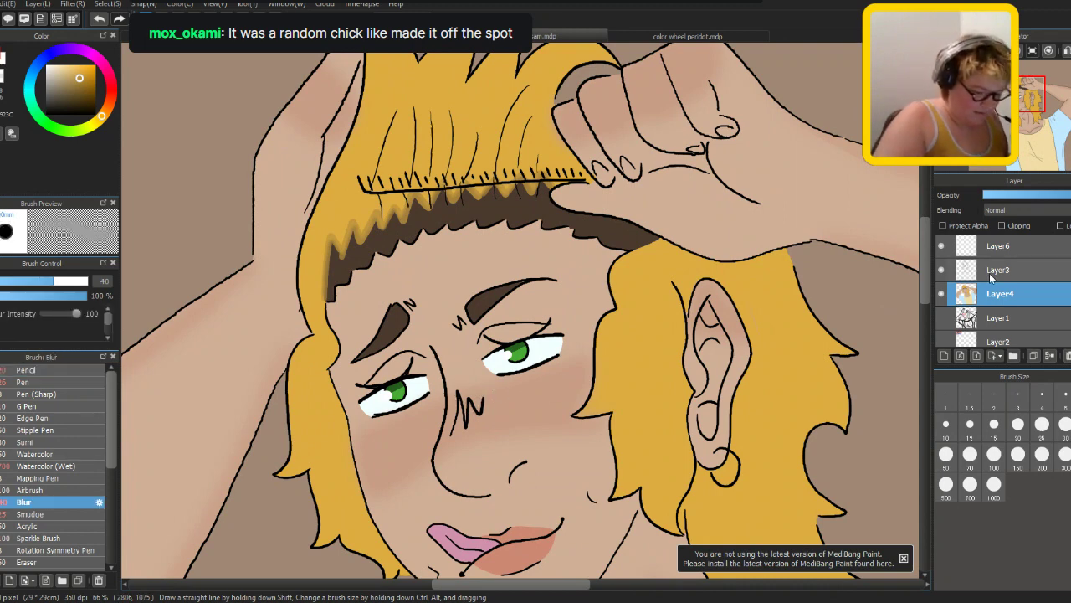
pyautogui.hotkey('ctrl', 'Down')
pyautogui.hotkey('ctrl', 'Down')
pyautogui.hotkey('ctrl', 'Up')
pyautogui.hotkey('ctrl', 'Up')
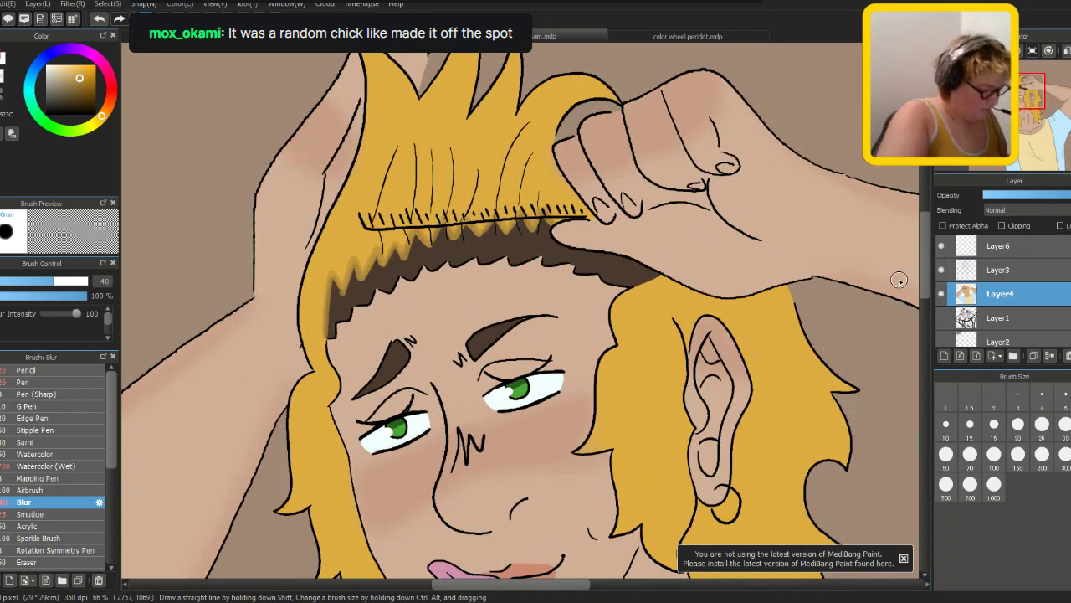
# - Draw blond Pencil strands at size 20 through the dark roots along the whole hairline on Layer4
pyautogui.click(34, 369)
pyautogui.scroll(2, 912, 279)
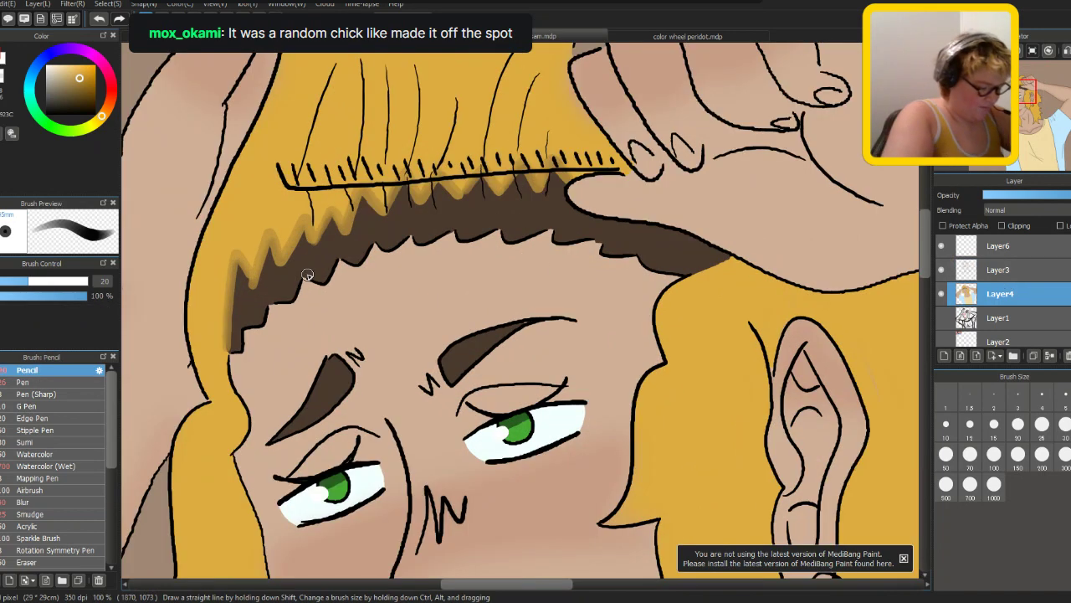
pyautogui.moveTo(245, 328)
pyautogui.mouseDown()
pyautogui.moveTo(260, 288)
pyautogui.moveTo(255, 311)
pyautogui.moveTo(267, 311)
pyautogui.moveTo(294, 280)
pyautogui.moveTo(303, 244)
pyautogui.moveTo(326, 269)
pyautogui.moveTo(345, 265)
pyautogui.moveTo(368, 252)
pyautogui.moveTo(376, 221)
pyautogui.moveTo(400, 202)
pyautogui.moveTo(440, 237)
pyautogui.moveTo(458, 236)
pyautogui.moveTo(480, 224)
pyautogui.moveTo(481, 189)
pyautogui.moveTo(508, 199)
pyautogui.moveTo(518, 182)
pyautogui.moveTo(550, 205)
pyautogui.moveTo(610, 222)
pyautogui.moveTo(577, 240)
pyautogui.moveTo(598, 220)
pyautogui.moveTo(623, 247)
pyautogui.moveTo(638, 234)
pyautogui.moveTo(650, 262)
pyautogui.moveTo(709, 252)
pyautogui.mouseUp()
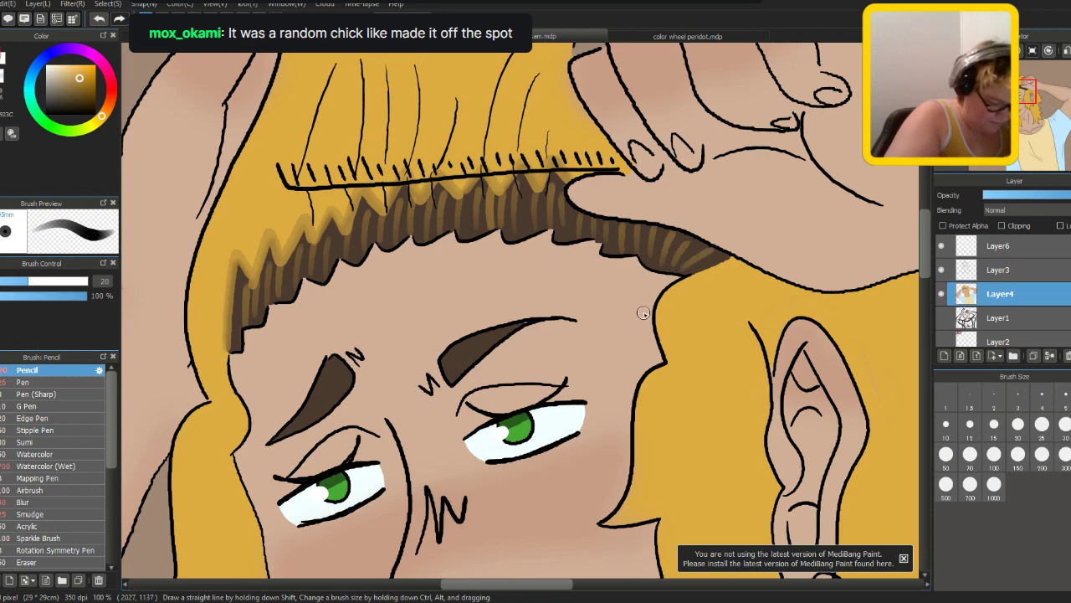
pyautogui.hotkey('ctrl', '-')
pyautogui.hotkey('ctrl', '-')
pyautogui.hotkey('ctrl', '-')
pyautogui.hotkey('ctrl', '-')
pyautogui.scroll(2, 643, 312)
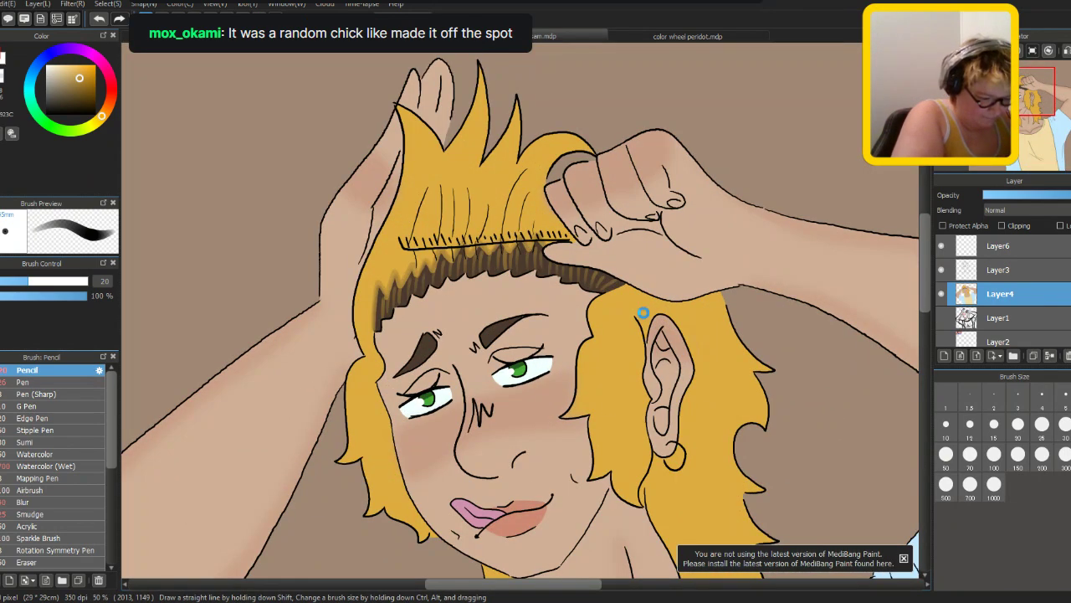
pyautogui.scroll(-2, 875, 202)
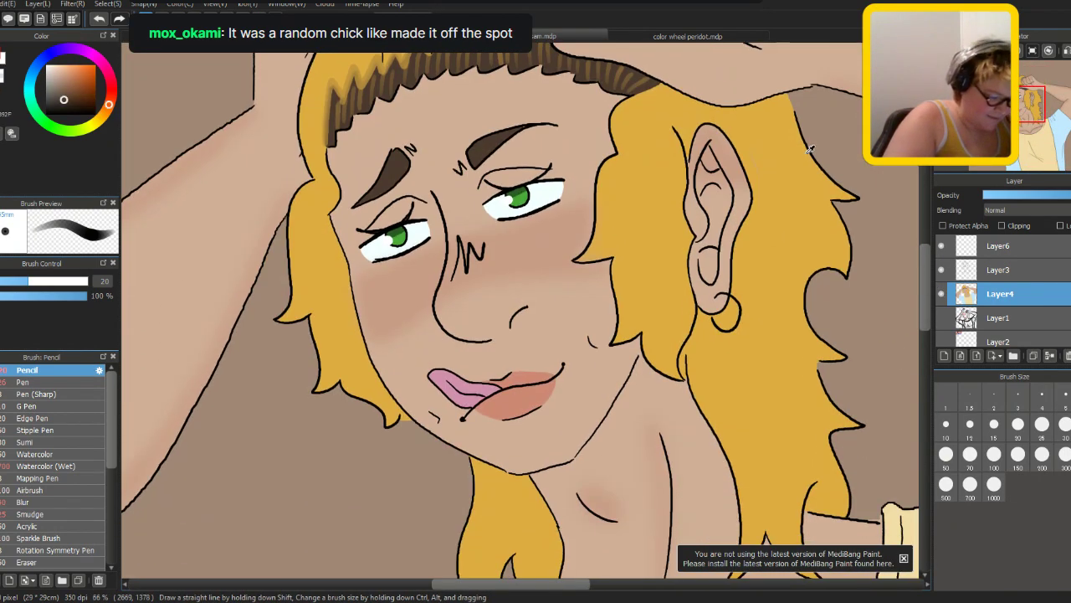
pyautogui.moveTo(929, 305); pyautogui.dragTo(929, 250)
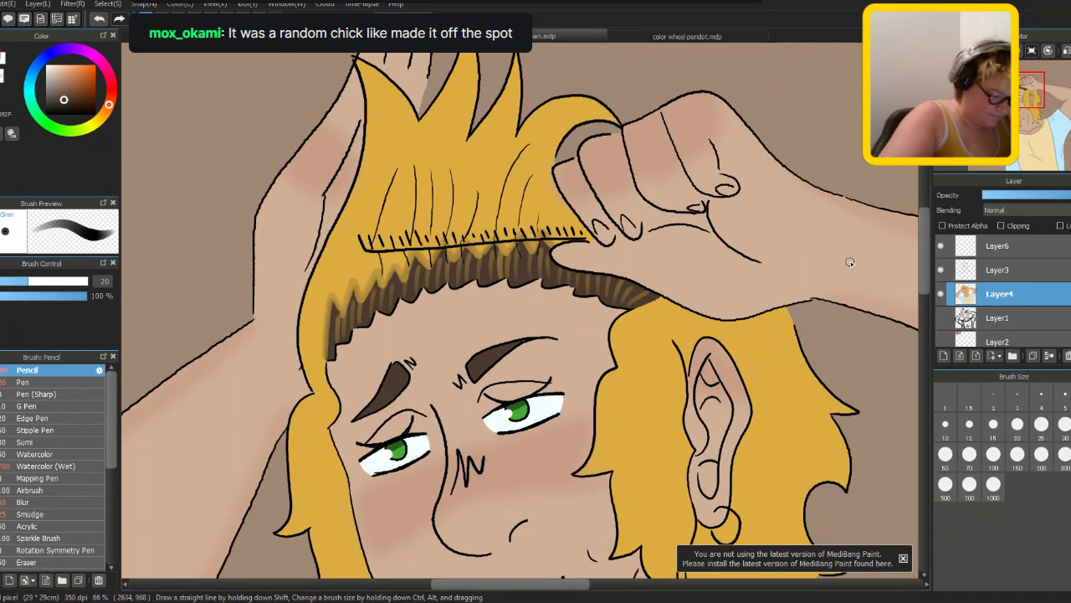
pyautogui.moveTo(335, 289); pyautogui.dragTo(381, 169)
pyautogui.moveTo(356, 287); pyautogui.dragTo(397, 198)
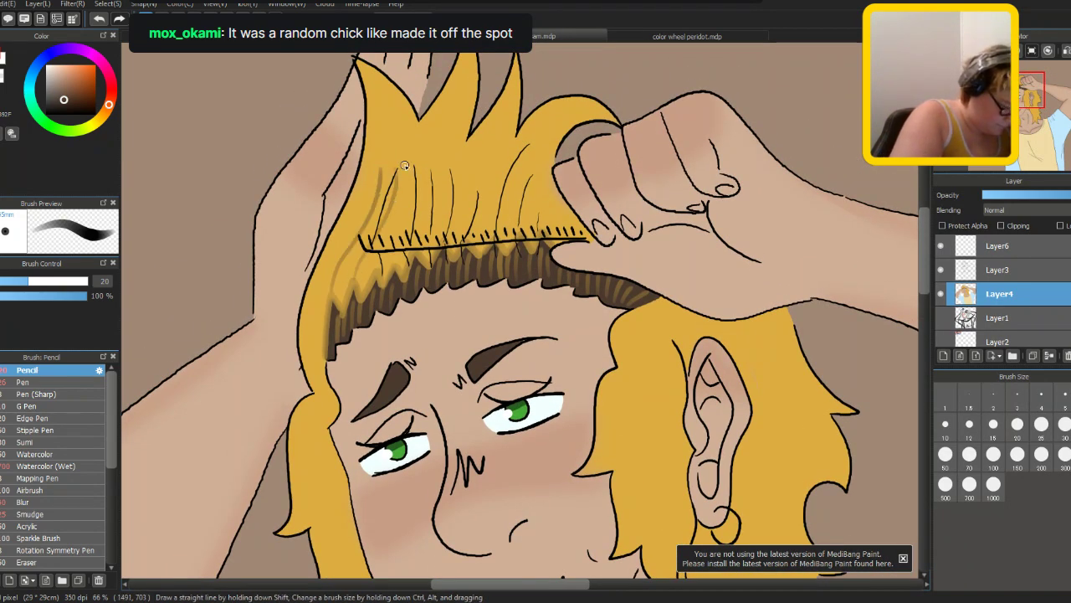
pyautogui.click(99, 18)
pyautogui.click(99, 19)
# - Draw thin brown Pencil strands at size 20 running up from the roots through the raised blond hair
pyautogui.moveTo(334, 298); pyautogui.dragTo(379, 147)
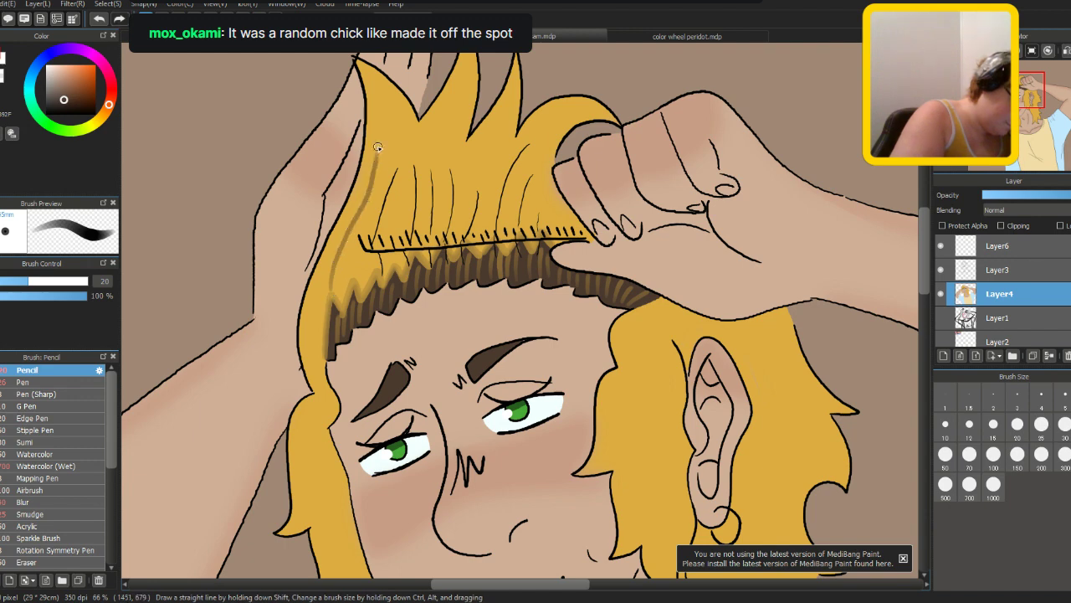
pyautogui.moveTo(355, 275); pyautogui.dragTo(394, 157)
pyautogui.moveTo(383, 263); pyautogui.dragTo(408, 177)
pyautogui.moveTo(403, 231); pyautogui.dragTo(416, 166)
pyautogui.moveTo(426, 239)
pyautogui.mouseDown()
pyautogui.moveTo(418, 137)
pyautogui.moveTo(459, 220)
pyautogui.moveTo(462, 146)
pyautogui.mouseUp()
pyautogui.moveTo(469, 239); pyautogui.dragTo(467, 142)
pyautogui.moveTo(496, 241)
pyautogui.mouseDown()
pyautogui.moveTo(520, 159)
pyautogui.moveTo(533, 194)
pyautogui.moveTo(518, 238)
pyautogui.moveTo(544, 164)
pyautogui.mouseUp()
pyautogui.moveTo(536, 228)
pyautogui.mouseDown()
pyautogui.moveTo(564, 240)
pyautogui.moveTo(562, 196)
pyautogui.mouseUp()
pyautogui.moveTo(572, 231); pyautogui.dragTo(570, 212)
pyautogui.hotkey('ctrl', '-')
pyautogui.hotkey('ctrl', '-')
pyautogui.hotkey('ctrl', '-')
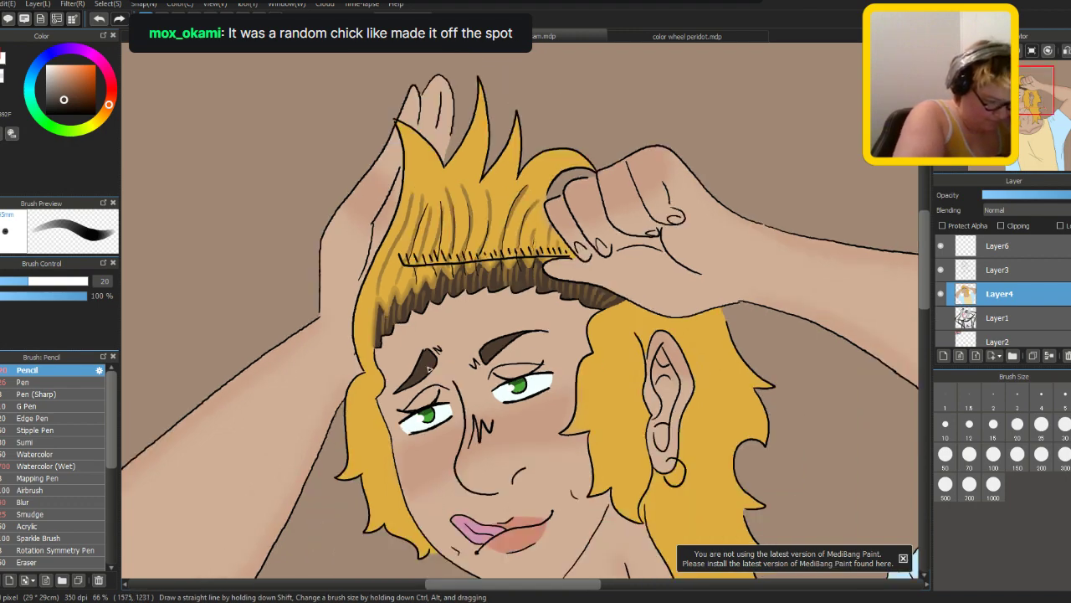
# - Examine the hair strands up close and in the view of the whole figure
pyautogui.hotkey('ctrl', '+')
pyautogui.hotkey('ctrl', '+')
pyautogui.moveTo(926, 265); pyautogui.dragTo(928, 281)
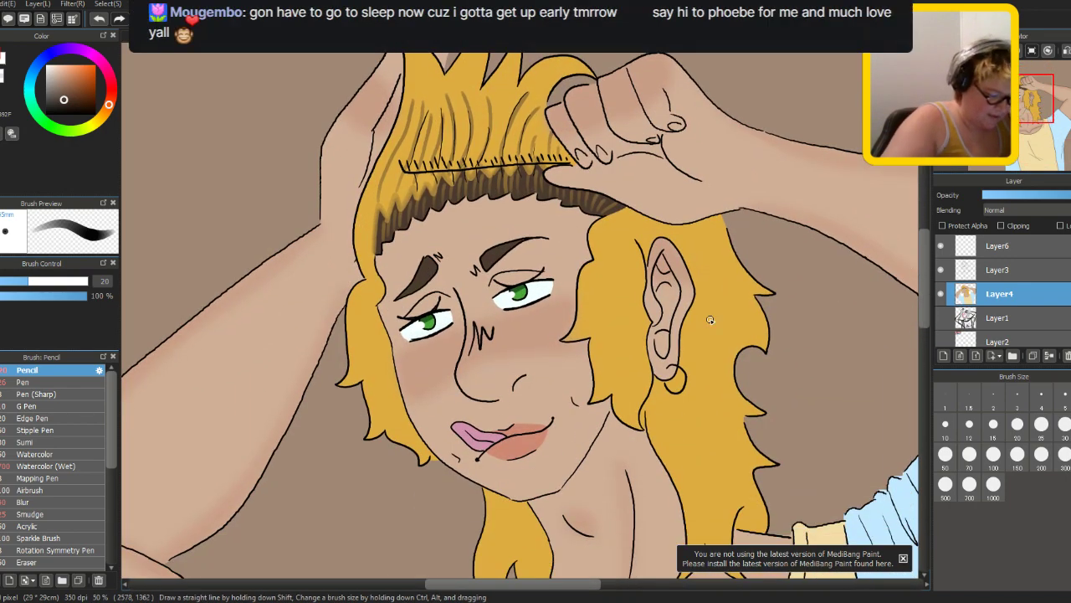
pyautogui.hotkey('ctrl', '+')
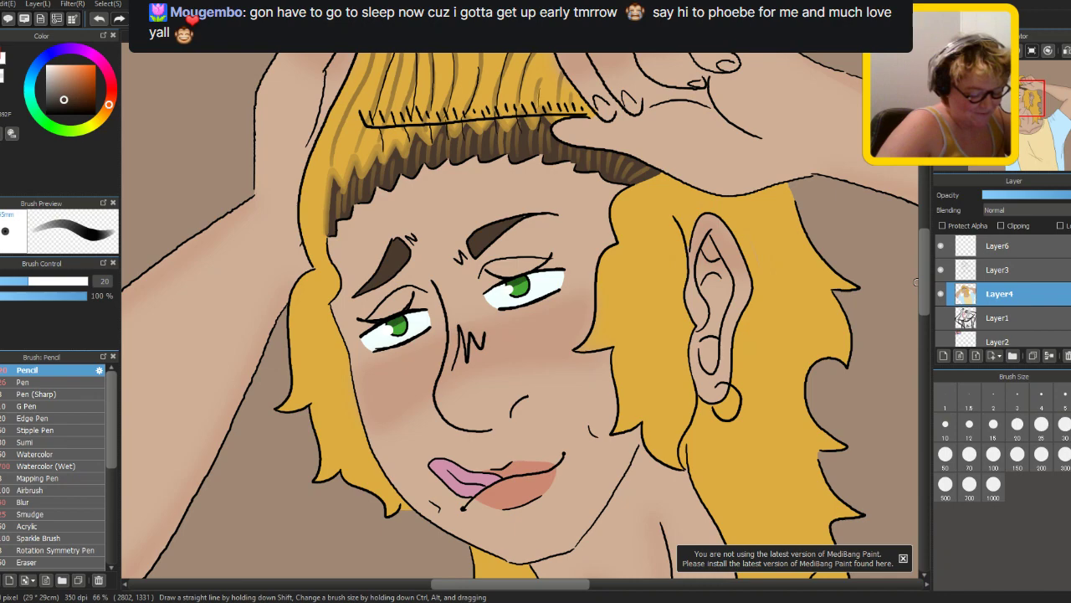
pyautogui.moveTo(926, 290); pyautogui.dragTo(911, 268)
pyautogui.scroll(-4, 911, 270)
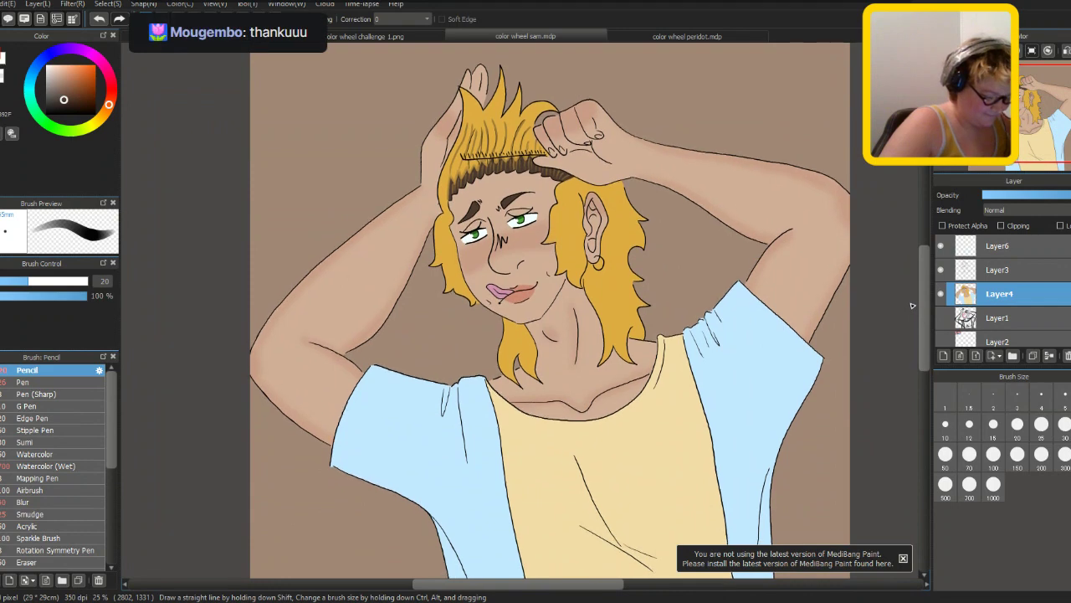
pyautogui.scroll(-2, 895, 312)
pyautogui.scroll(3, 926, 288)
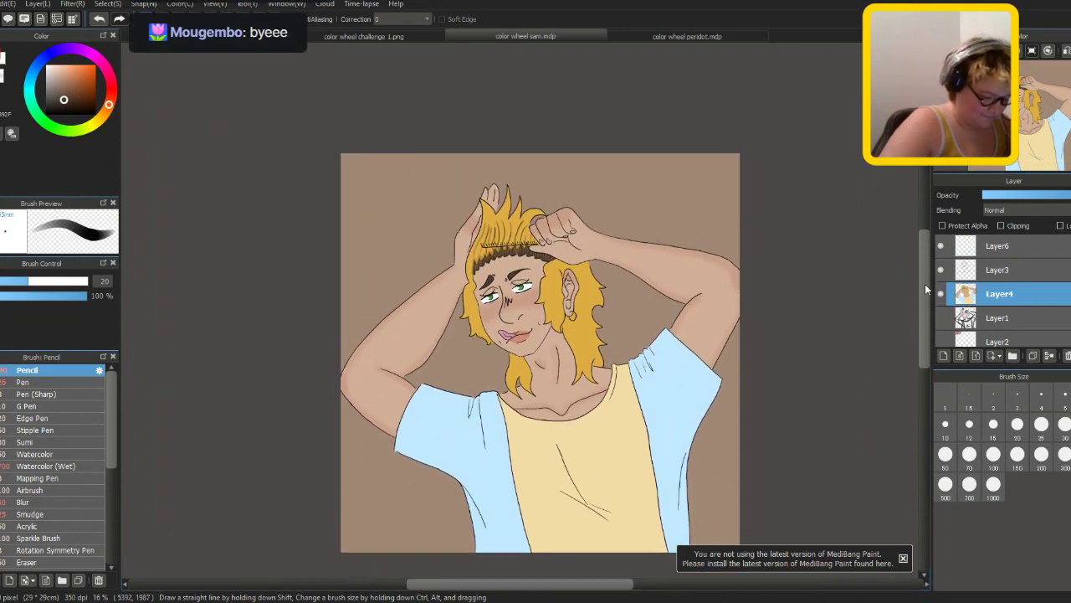
pyautogui.scroll(1, 925, 277)
pyautogui.scroll(-3, 926, 279)
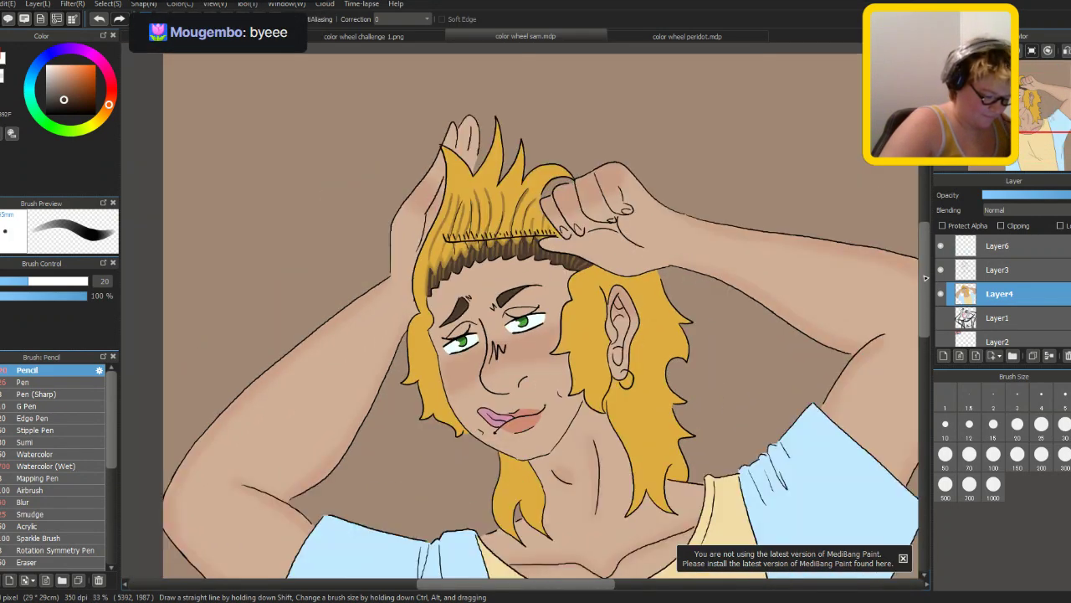
pyautogui.moveTo(925, 279); pyautogui.dragTo(927, 334)
# - Add a new layer clipped to Layer4 and set the Pen brush to size 30 for white stripes
pyautogui.click(943, 357)
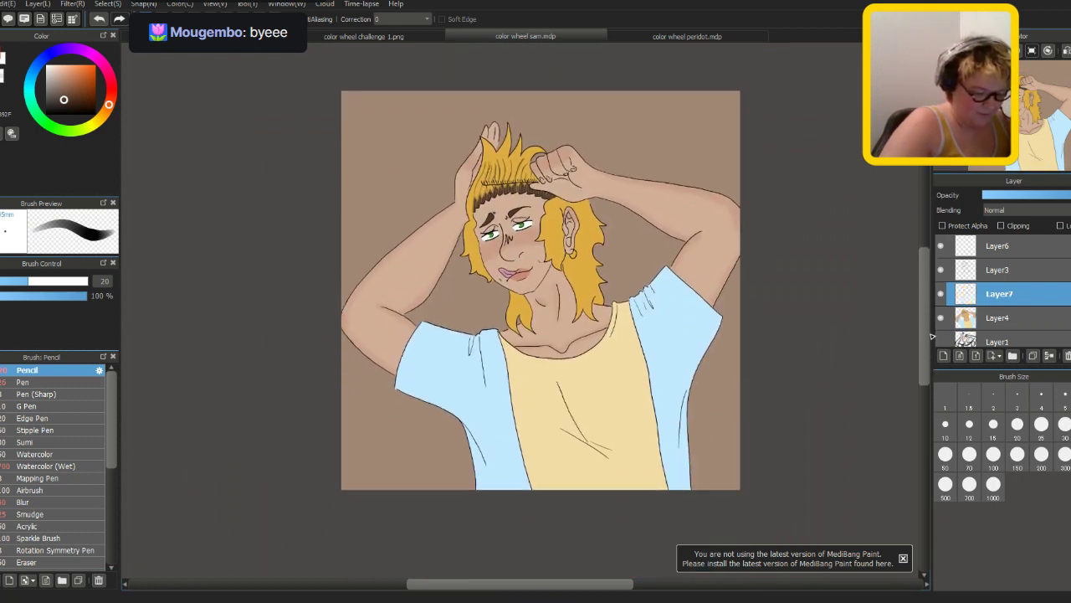
pyautogui.click(1003, 223)
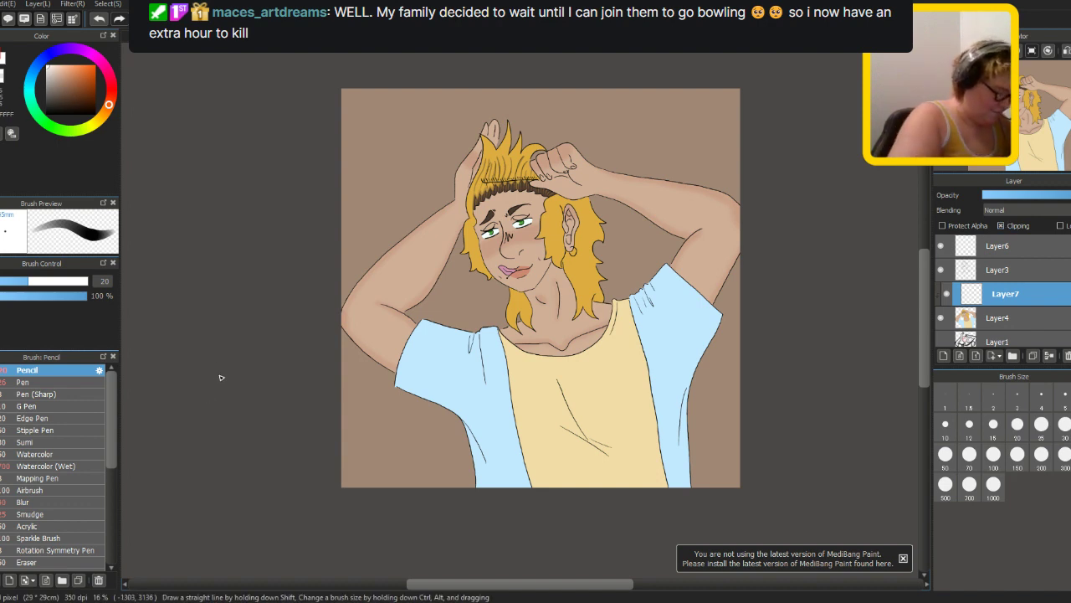
pyautogui.click(52, 383)
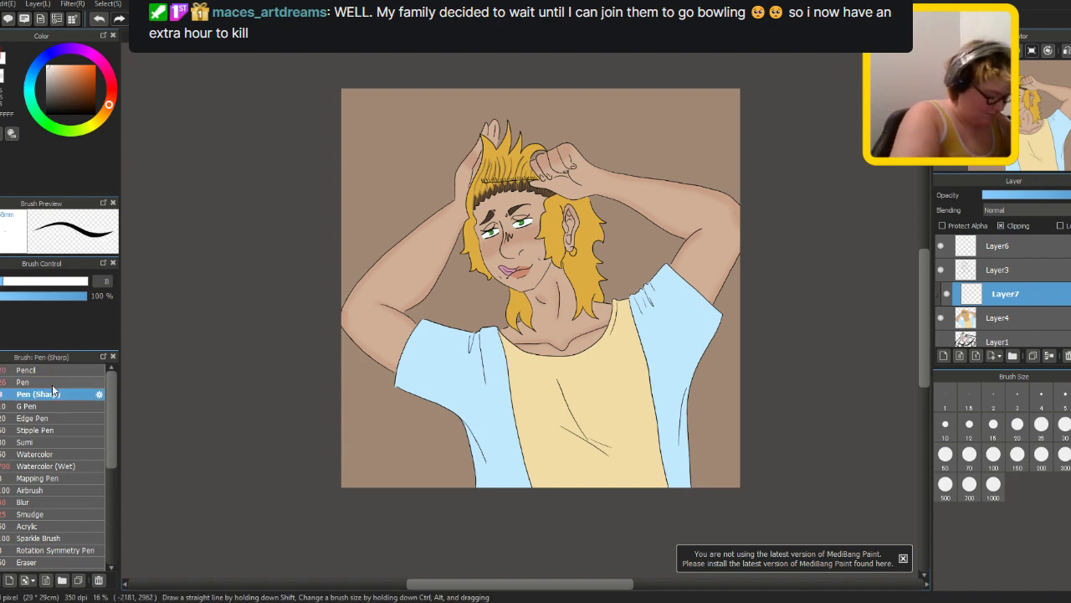
pyautogui.click(1064, 423)
# - Draw white lengthwise stripes down both halves of the light-blue overshirt, following the sleeves and front panels
pyautogui.moveTo(432, 323)
pyautogui.mouseDown()
pyautogui.moveTo(416, 394)
pyautogui.moveTo(445, 407)
pyautogui.mouseUp()
pyautogui.moveTo(474, 335); pyautogui.dragTo(467, 429)
pyautogui.moveTo(486, 381); pyautogui.dragTo(489, 486)
pyautogui.moveTo(501, 334); pyautogui.dragTo(508, 485)
pyautogui.moveTo(645, 301); pyautogui.dragTo(682, 486)
pyautogui.moveTo(646, 282)
pyautogui.mouseDown()
pyautogui.moveTo(685, 419)
pyautogui.moveTo(692, 377)
pyautogui.mouseUp()
pyautogui.moveTo(672, 264); pyautogui.dragTo(703, 322)
# - Draw white crossing stripes over both halves of the light-blue overshirt to form a plaid grid
pyautogui.moveTo(627, 316); pyautogui.dragTo(692, 276)
pyautogui.moveTo(636, 347)
pyautogui.mouseDown()
pyautogui.moveTo(678, 303)
pyautogui.moveTo(702, 308)
pyautogui.mouseUp()
pyautogui.moveTo(633, 393); pyautogui.dragTo(679, 347)
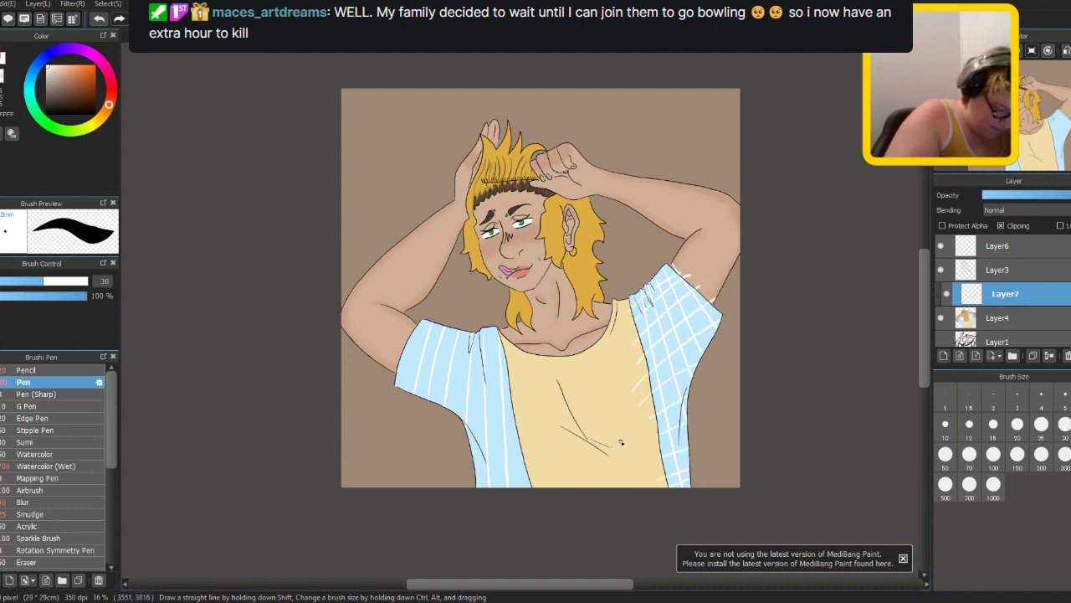
pyautogui.moveTo(410, 329); pyautogui.dragTo(518, 346)
pyautogui.moveTo(402, 341)
pyautogui.mouseDown()
pyautogui.moveTo(490, 351)
pyautogui.moveTo(421, 357)
pyautogui.moveTo(524, 366)
pyautogui.mouseUp()
pyautogui.moveTo(389, 359); pyautogui.dragTo(520, 385)
pyautogui.moveTo(384, 380); pyautogui.dragTo(514, 408)
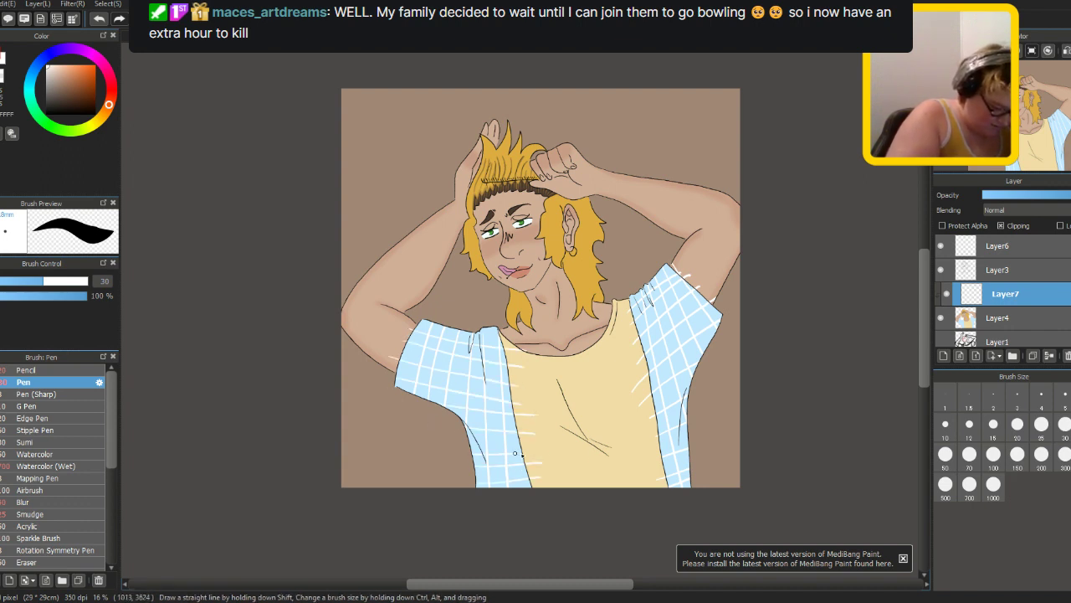
# - Erase the white stripe ends spilling past the overshirt's left half onto the arm and yellow shirt with the eraser at size 50
pyautogui.scroll(-2, 640, 418)
pyautogui.scroll(1, 640, 419)
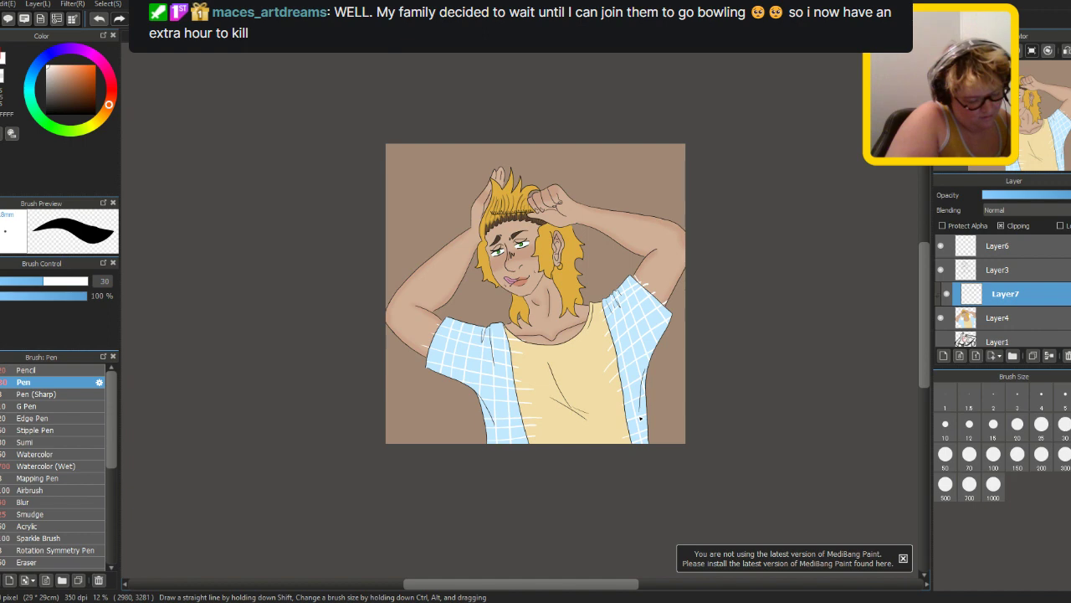
pyautogui.hotkey('ctrl', '+')
pyautogui.hotkey('ctrl', '+')
pyautogui.press('e')
pyautogui.hotkey('ctrl', '+')
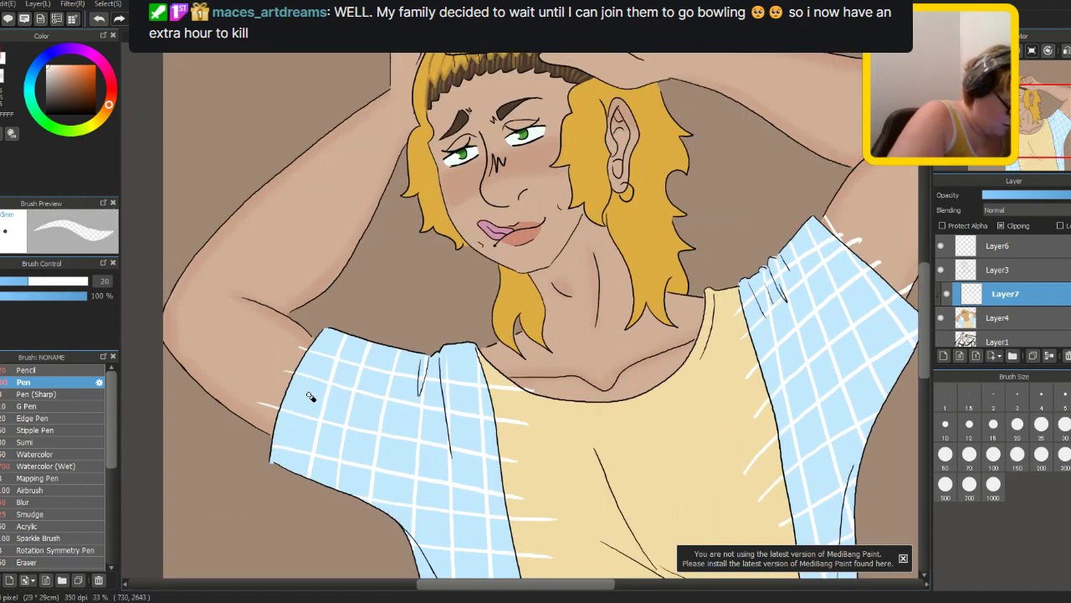
pyautogui.click(945, 455)
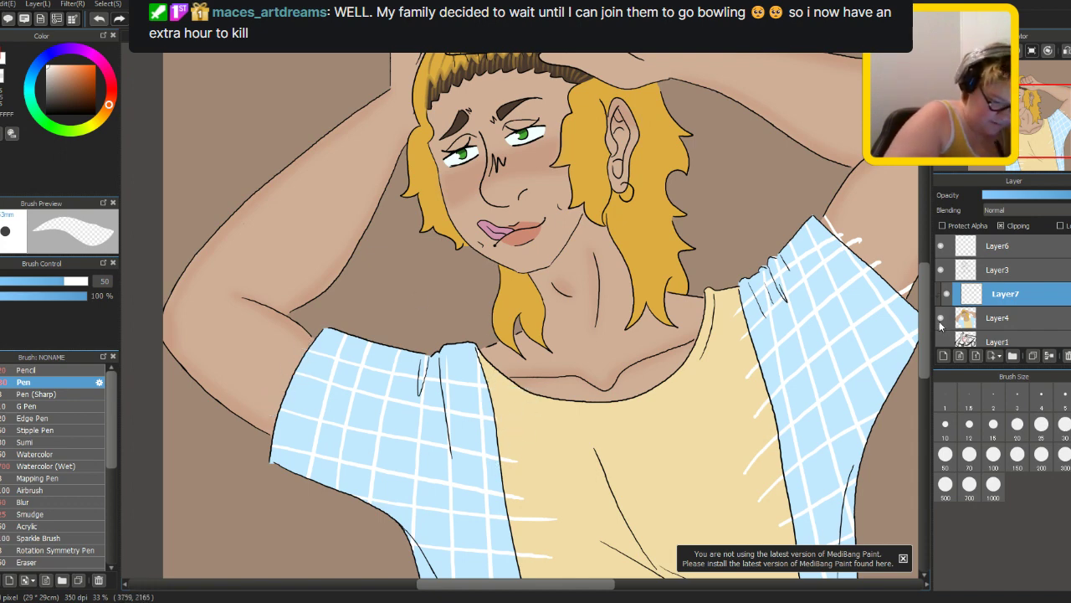
pyautogui.scroll(-3, 820, 340)
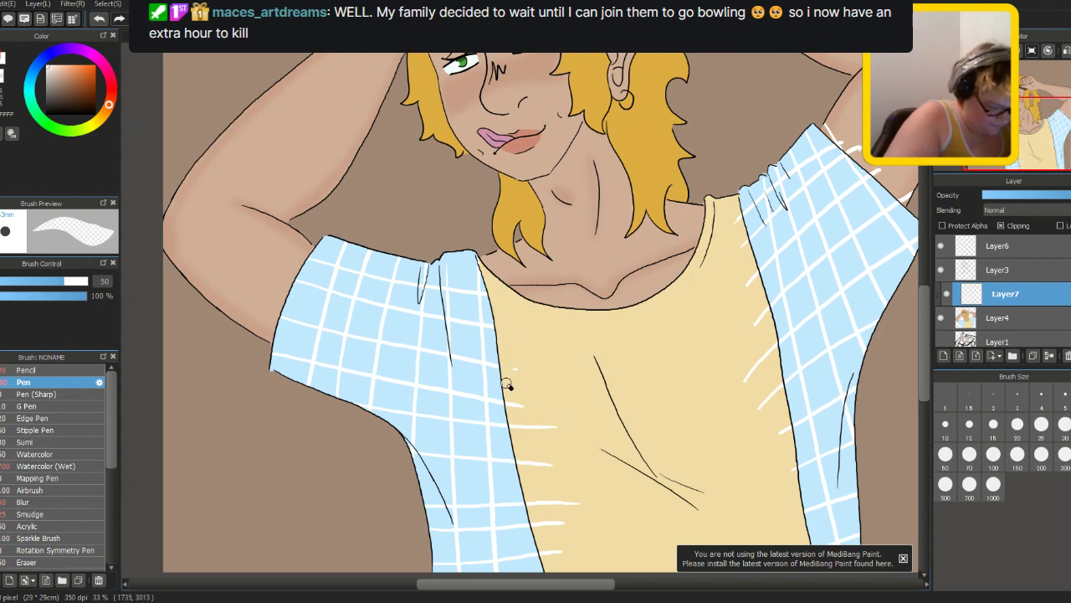
pyautogui.hotkey('ctrl', 'z')
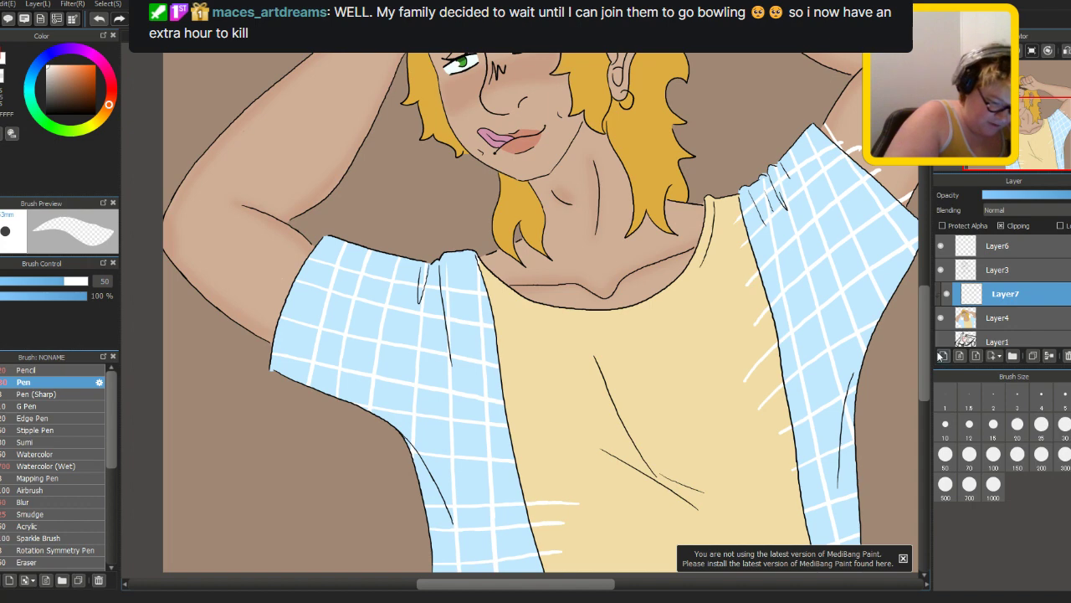
pyautogui.scroll(-5, 935, 368)
pyautogui.moveTo(531, 358); pyautogui.dragTo(545, 409)
pyautogui.hotkey('ctrl', 'z')
pyautogui.hotkey('ctrl', 'z')
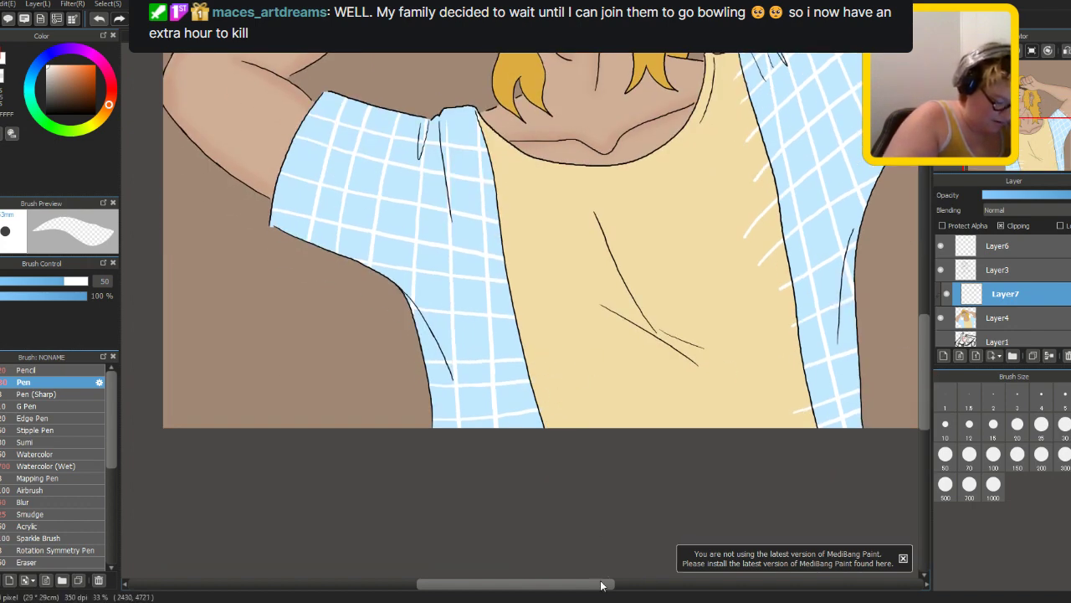
# - Erase the white stripe ends spilling past the overshirt's right half onto the yellow shirt and upper arm
pyautogui.moveTo(600, 585); pyautogui.dragTo(642, 585)
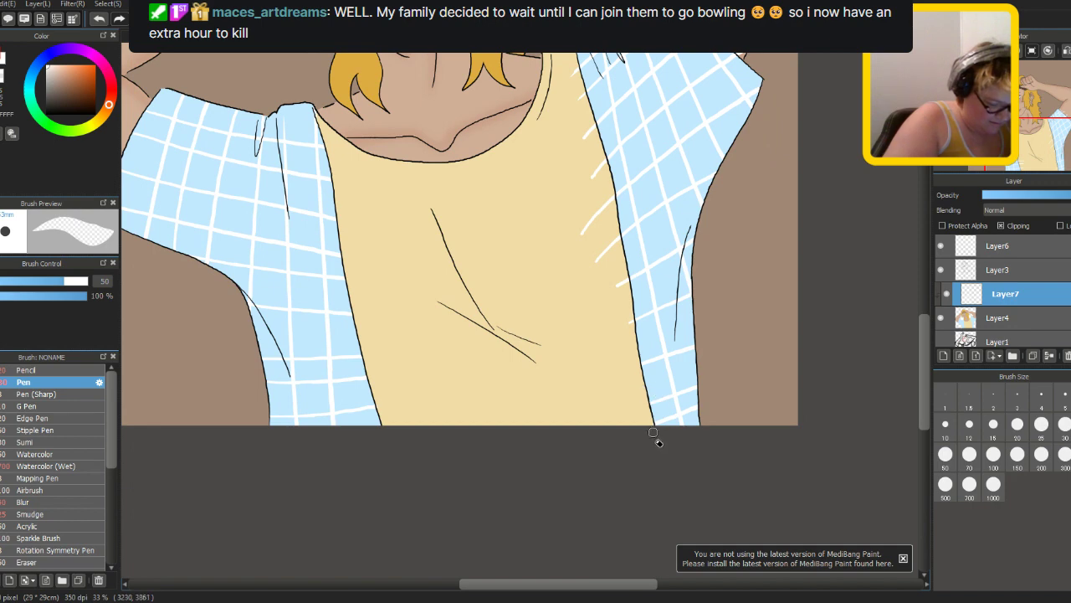
pyautogui.scroll(5, 644, 435)
pyautogui.moveTo(610, 440)
pyautogui.mouseDown()
pyautogui.moveTo(605, 399)
pyautogui.moveTo(579, 371)
pyautogui.moveTo(595, 409)
pyautogui.moveTo(605, 359)
pyautogui.moveTo(583, 299)
pyautogui.moveTo(593, 310)
pyautogui.mouseUp()
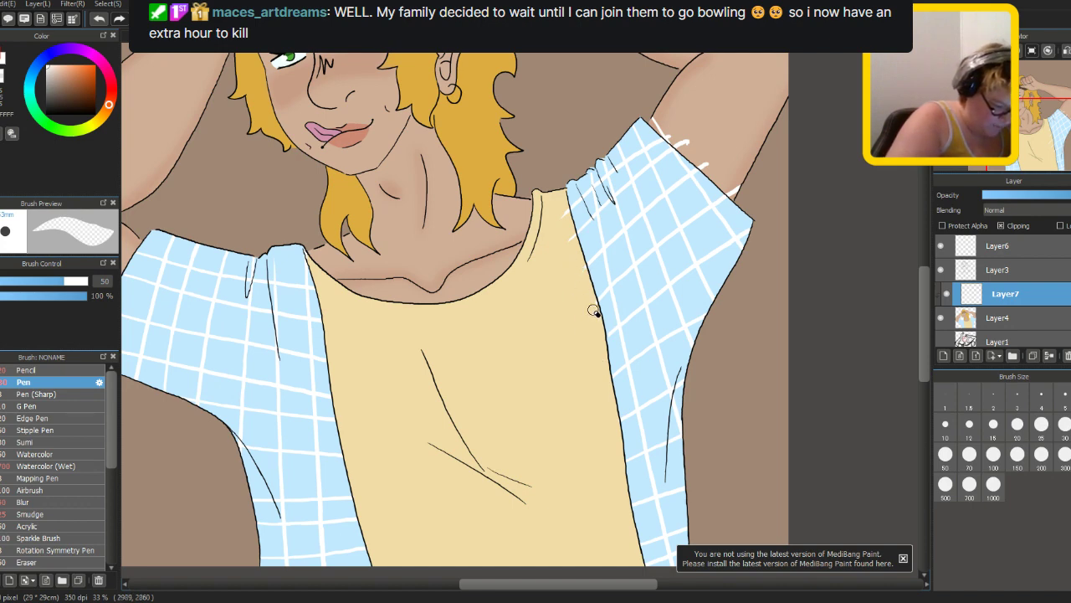
pyautogui.scroll(5, 856, 294)
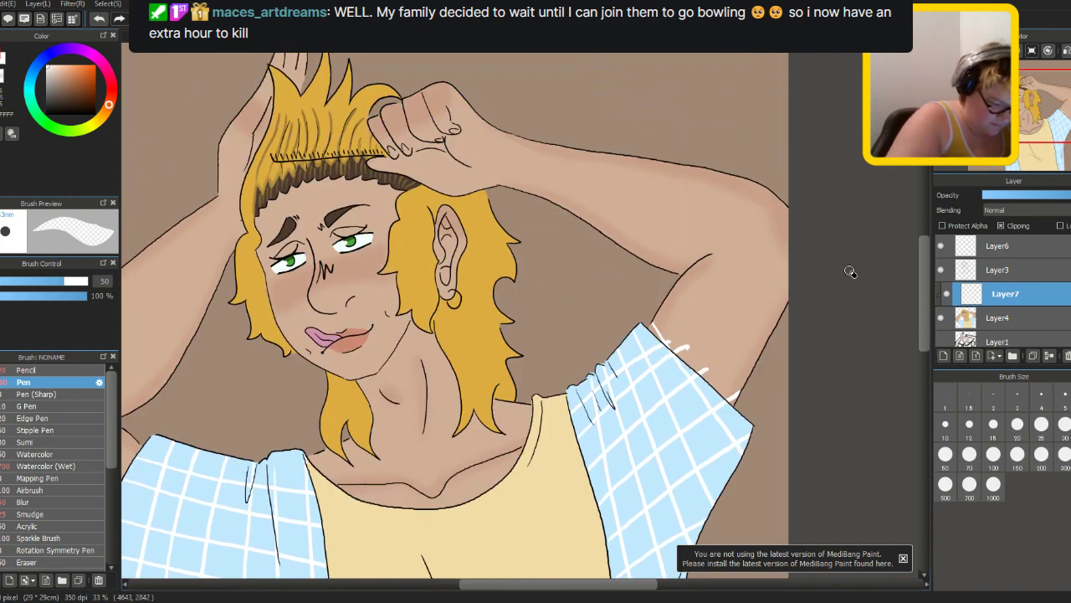
pyautogui.moveTo(702, 333)
pyautogui.mouseDown()
pyautogui.moveTo(680, 345)
pyautogui.moveTo(647, 315)
pyautogui.moveTo(736, 395)
pyautogui.mouseUp()
# - Lower the opacity of the layer with the white plaid stripes so they blend into the blue overshirt
pyautogui.hotkey('ctrl', '-')
pyautogui.hotkey('ctrl', '-')
pyautogui.hotkey('ctrl', '-')
pyautogui.moveTo(925, 287); pyautogui.dragTo(928, 293)
pyautogui.hotkey('ctrl', '+')
pyautogui.click(1038, 195)
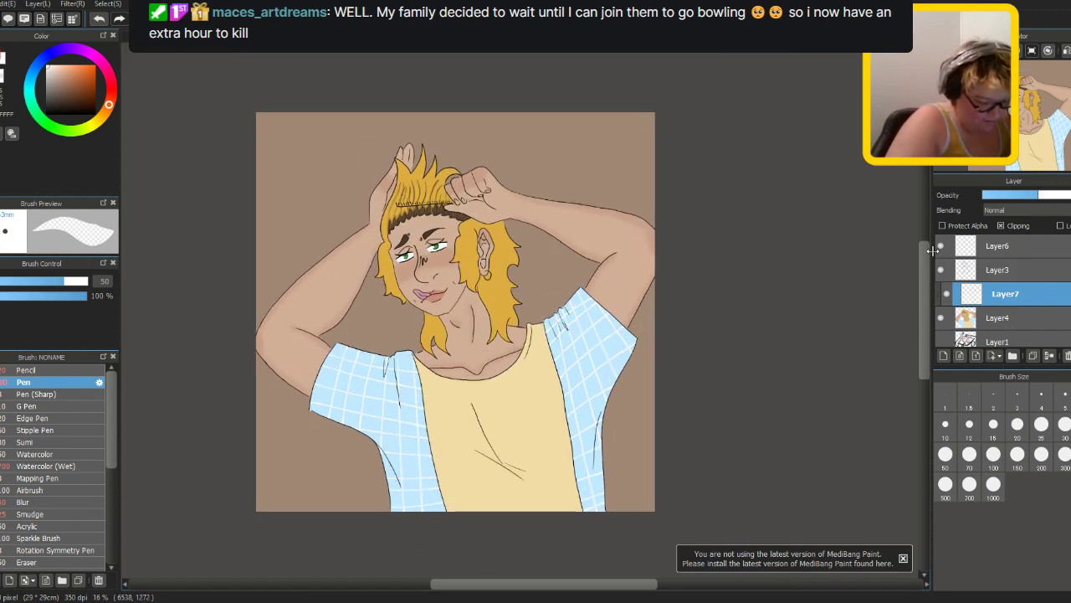
pyautogui.moveTo(611, 585); pyautogui.dragTo(594, 586)
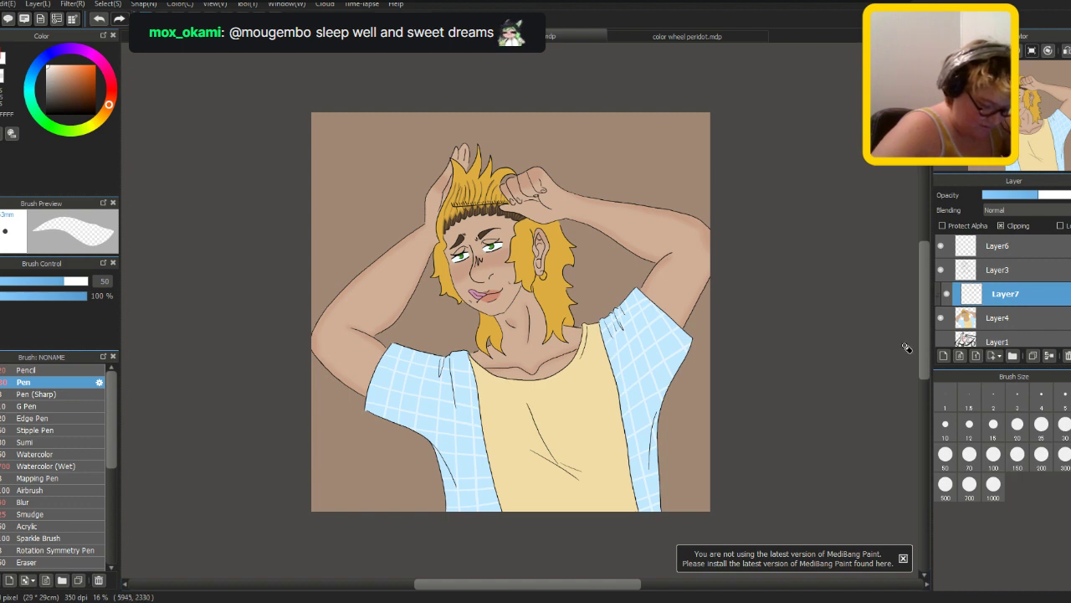
pyautogui.moveTo(923, 343); pyautogui.dragTo(926, 341)
pyautogui.moveTo(629, 585); pyautogui.dragTo(632, 581)
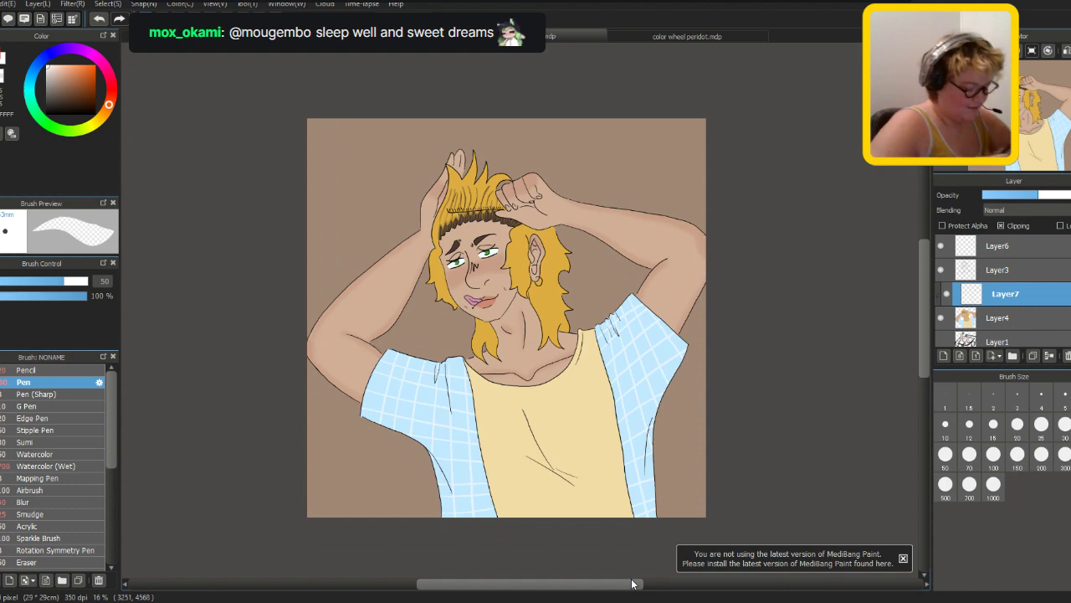
pyautogui.hotkey('ctrl', '+')
pyautogui.hotkey('ctrl', '+')
pyautogui.hotkey('ctrl', '-')
pyautogui.hotkey('ctrl', '-')
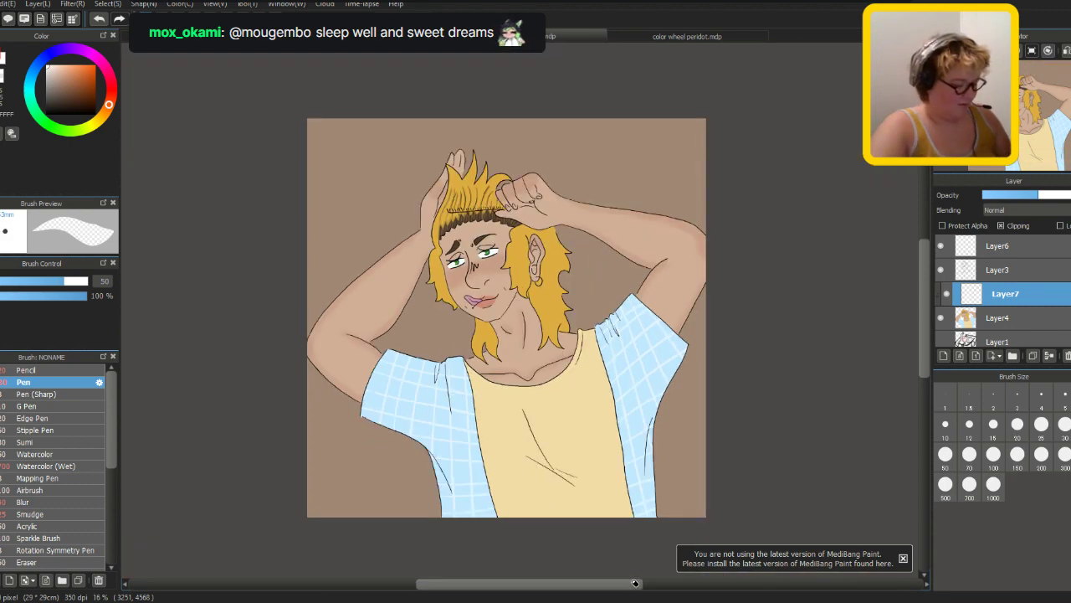
pyautogui.moveTo(639, 581); pyautogui.dragTo(672, 460)
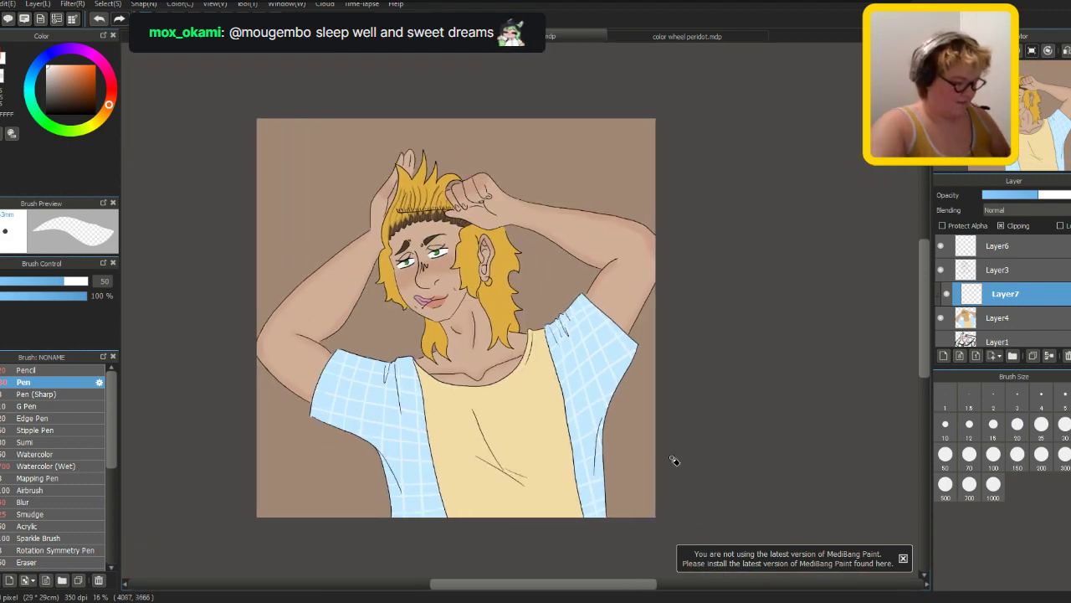
# - Switch to color wheel peridot.mdp, then add a new layer above the sketch and lower the sketch layer's opacity
pyautogui.click(650, 39)
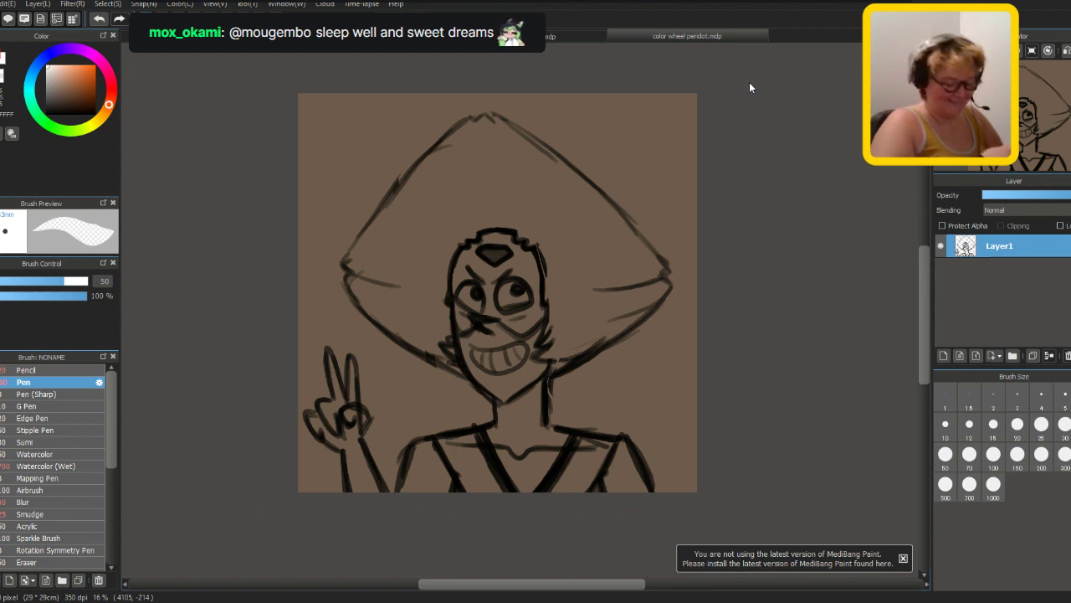
pyautogui.moveTo(619, 583); pyautogui.dragTo(608, 566)
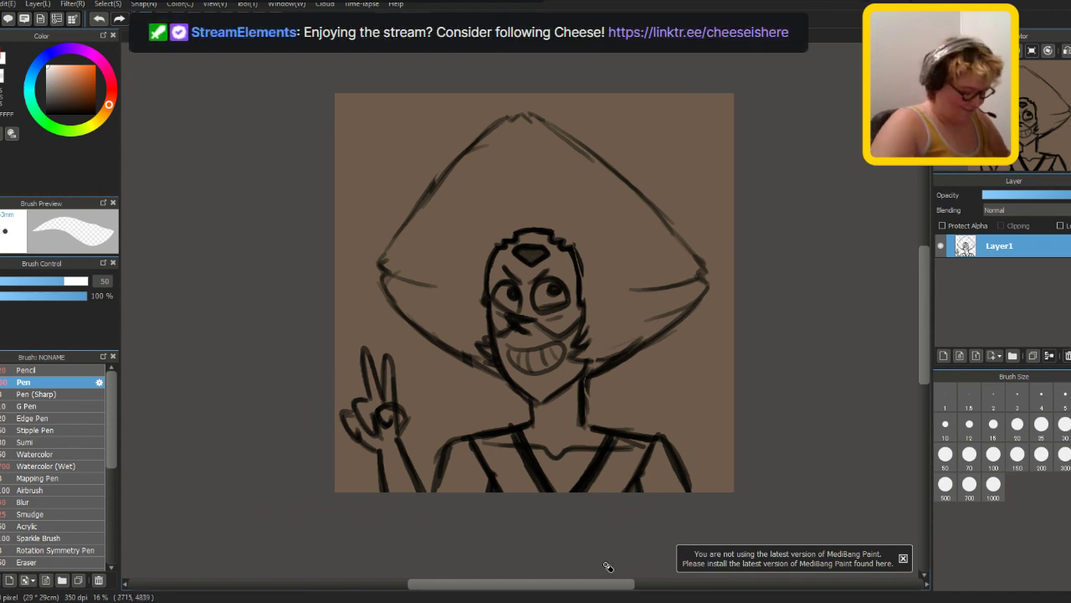
pyautogui.click(943, 355)
pyautogui.click(1013, 263)
pyautogui.hotkey('ctrl', '-')
pyautogui.click(1019, 195)
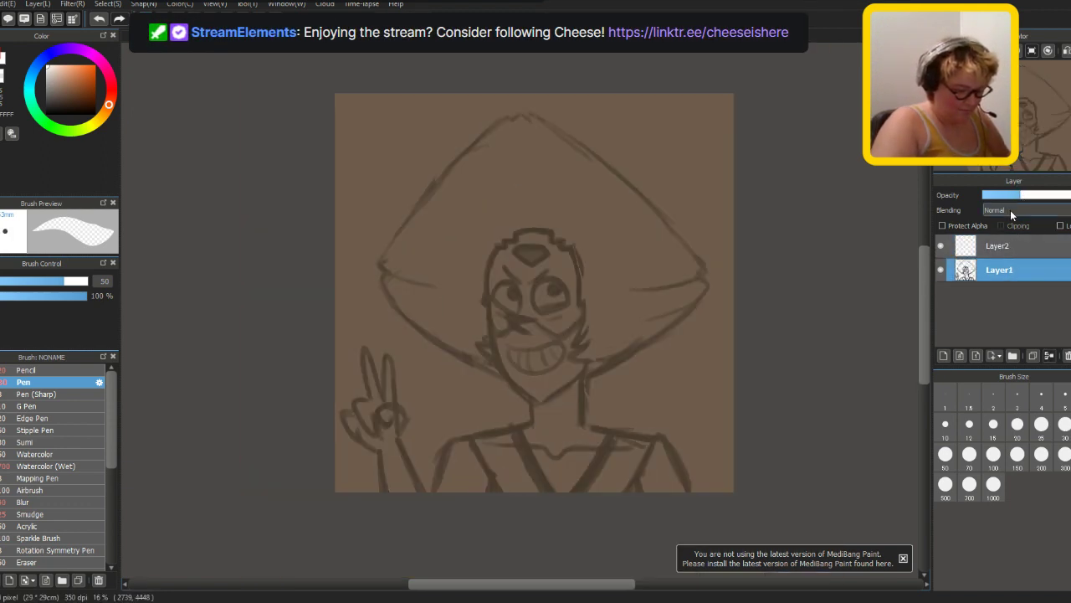
pyautogui.click(1012, 246)
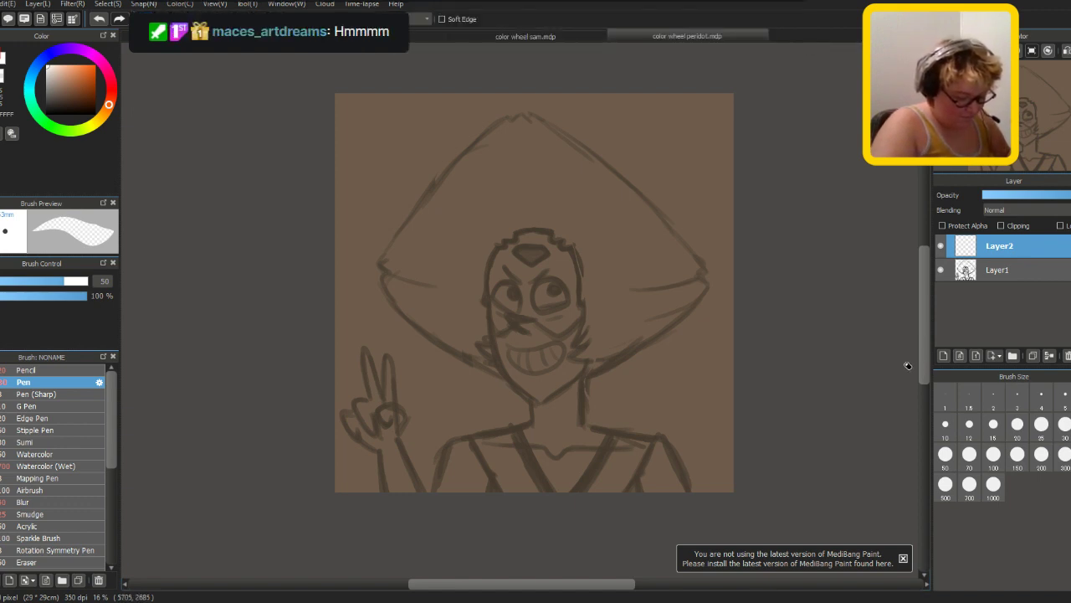
# - Set up a black Pen at size 20 for inking on the new layer above the faded sketch
pyautogui.moveTo(924, 353); pyautogui.dragTo(921, 346)
pyautogui.press('b')
pyautogui.click(48, 113)
pyautogui.click(520, 309)
pyautogui.click(1020, 429)
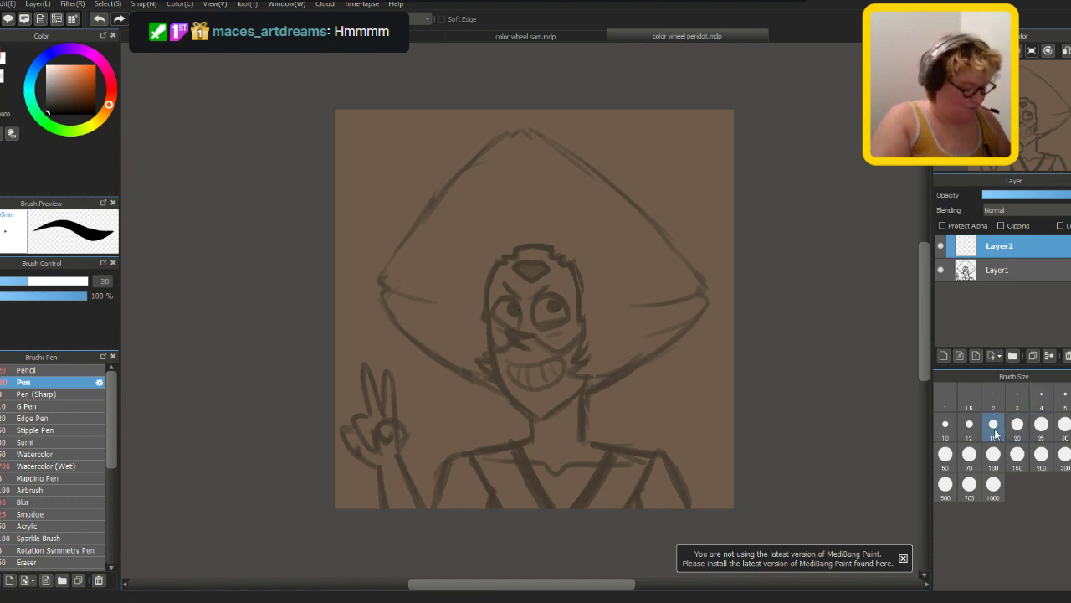
pyautogui.hotkey('ctrl', '+')
pyautogui.hotkey('ctrl', '+')
pyautogui.hotkey('ctrl', '-')
pyautogui.hotkey('ctrl', '-')
pyautogui.hotkey('ctrl', '-')
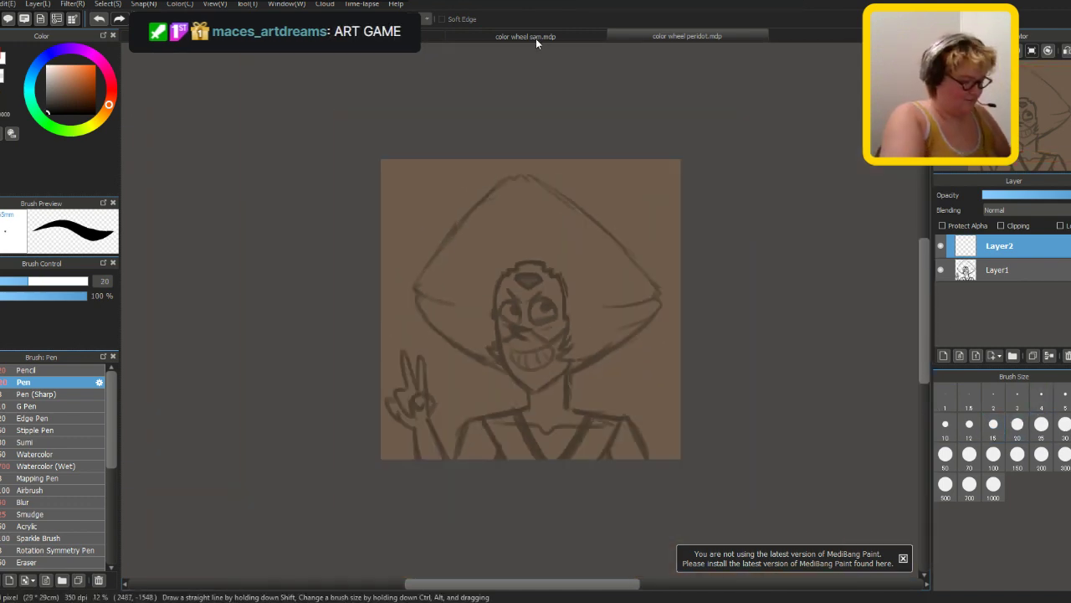
# - Return to color wheel sam.mdp and merge the plaid stripe layer down into the color layer Layer4
pyautogui.click(536, 38)
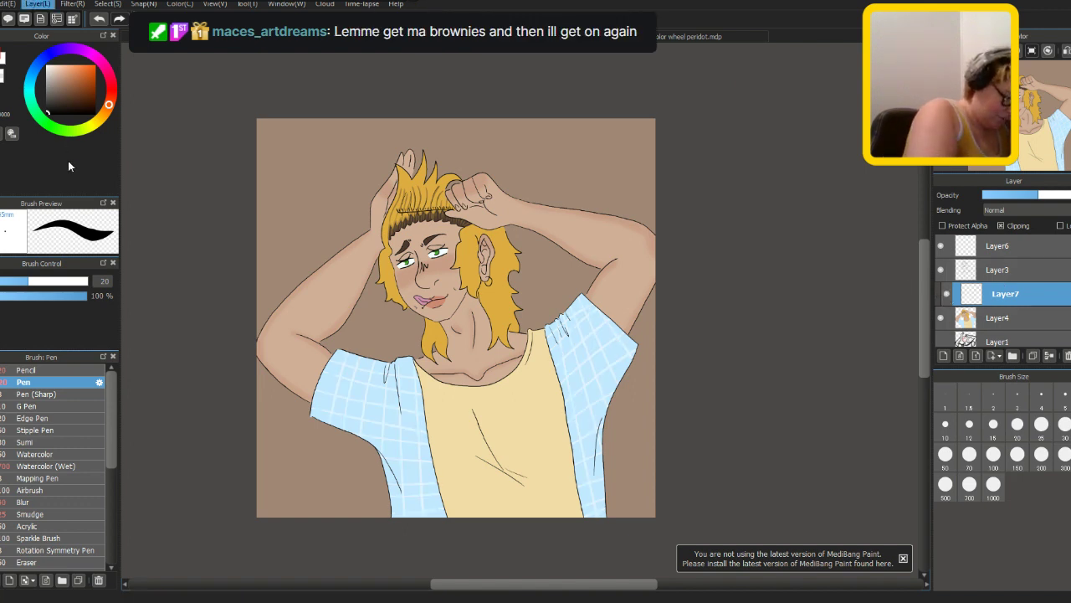
pyautogui.hotkey('ctrl', 'e')
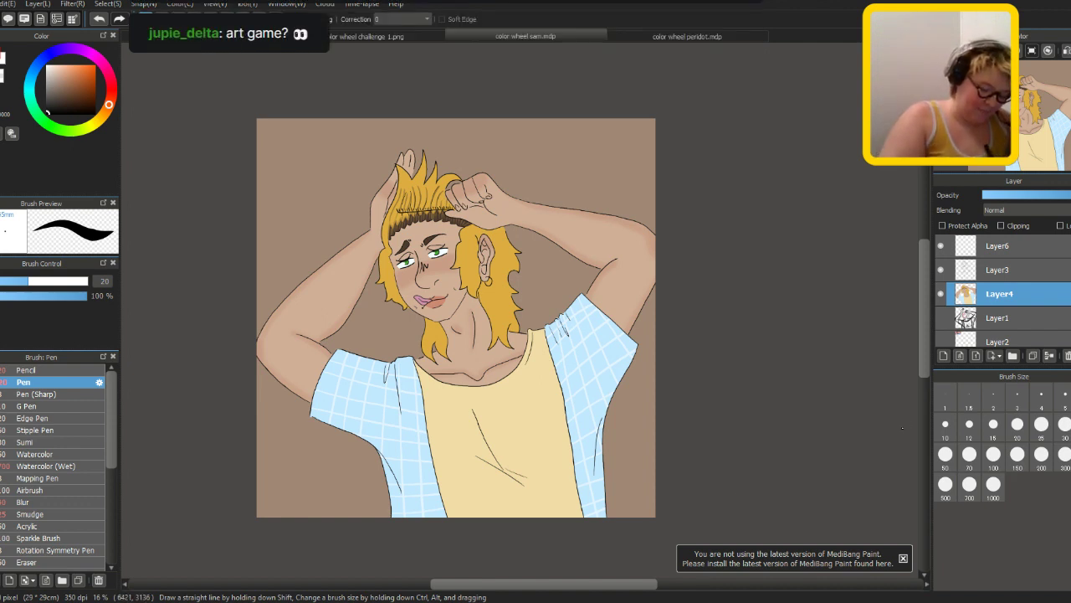
# - Set the eraser to size 20 and inspect the overshirt's edges on both sleeves for stray color
pyautogui.scroll(-1, 927, 346)
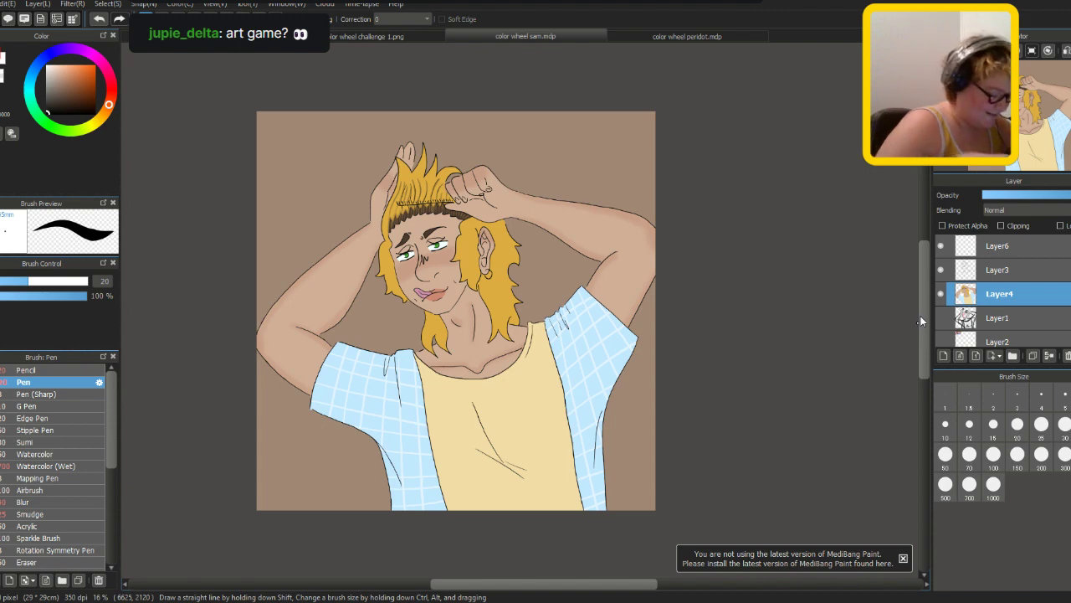
pyautogui.hotkey('ctrl', '+')
pyautogui.hotkey('ctrl', '+')
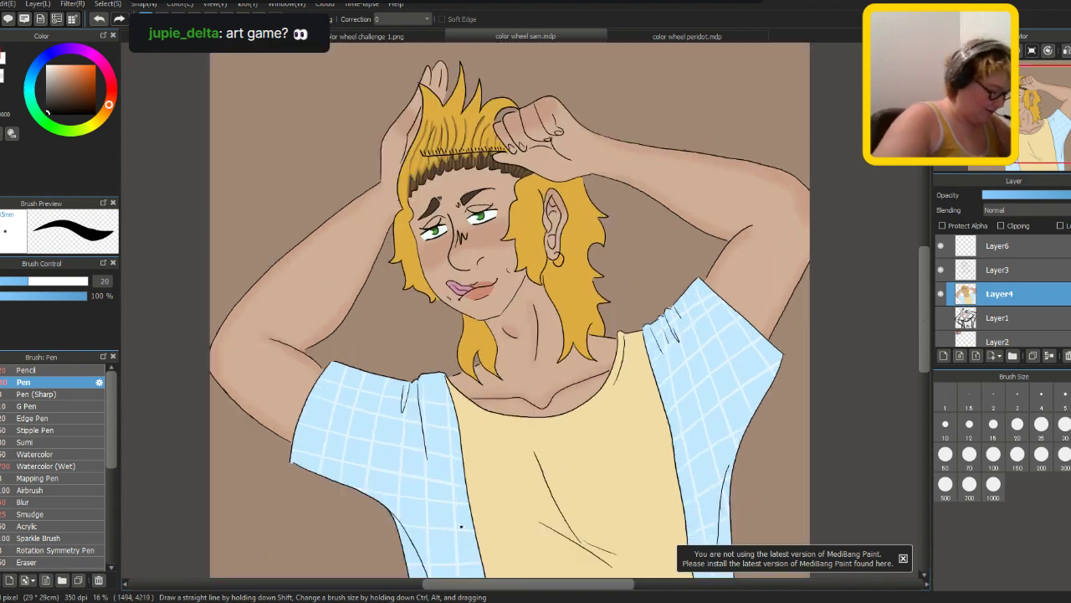
pyautogui.press('e')
pyautogui.moveTo(928, 303); pyautogui.dragTo(928, 328)
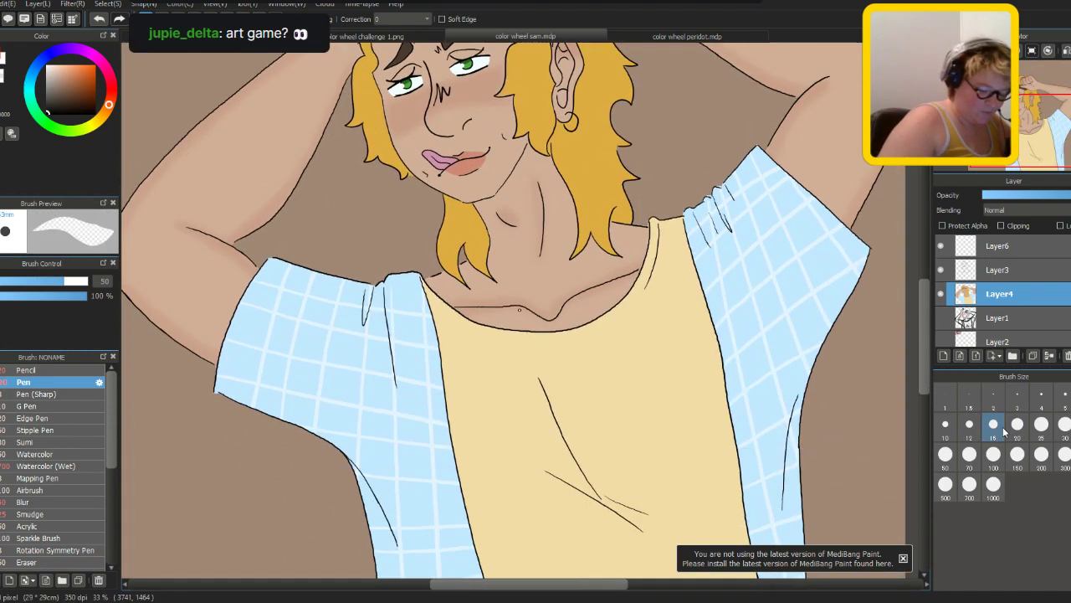
pyautogui.click(1008, 427)
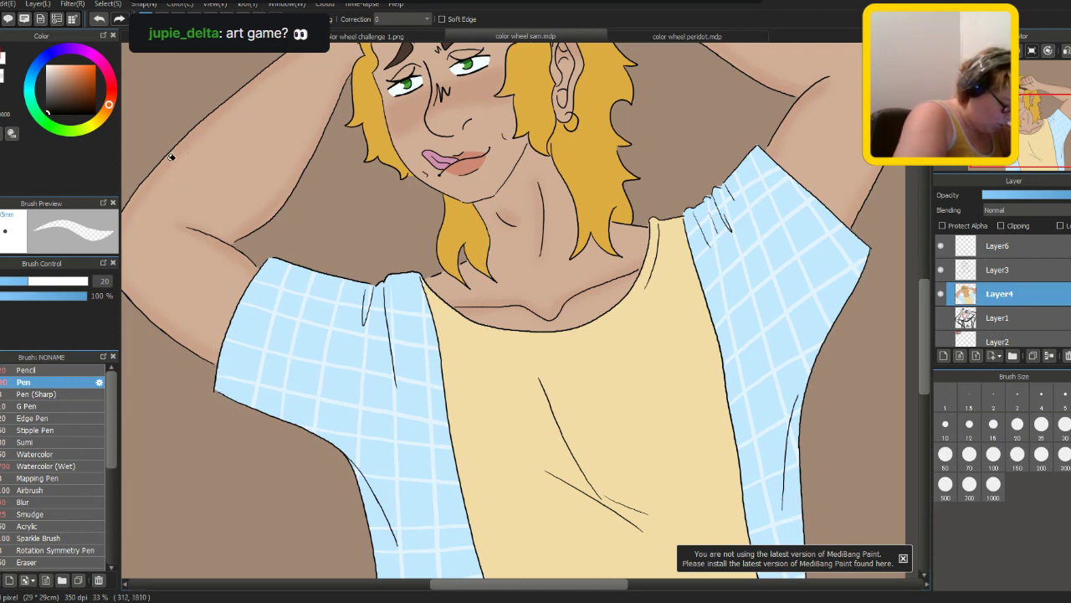
pyautogui.hotkey('ctrl', '+')
pyautogui.moveTo(463, 583); pyautogui.dragTo(416, 581)
pyautogui.hotkey('ctrl', '+')
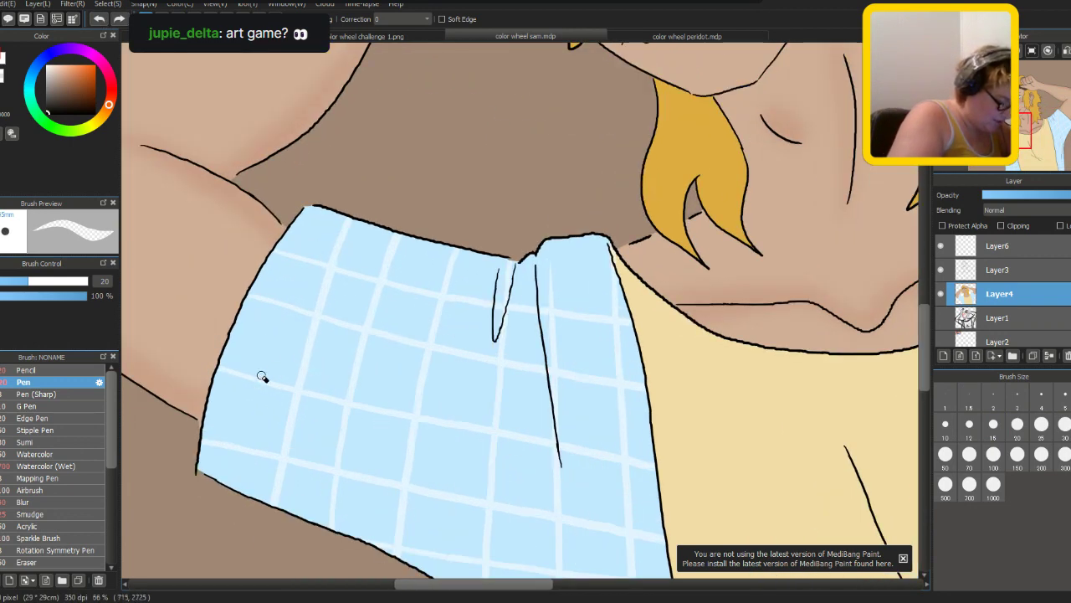
pyautogui.hotkey('ctrl', '-')
pyautogui.hotkey('ctrl', '-')
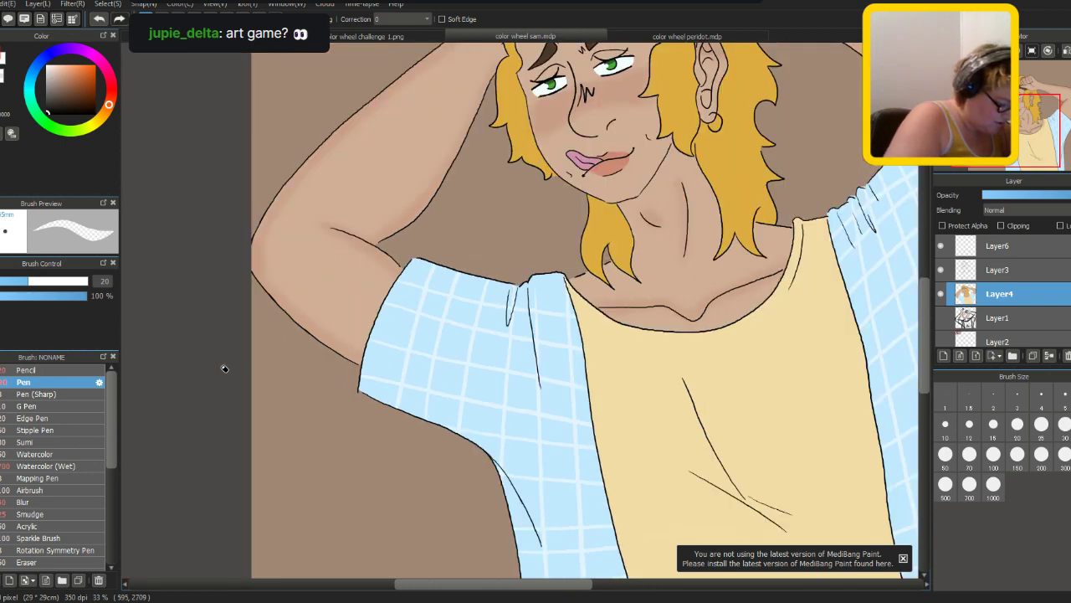
pyautogui.hscroll(5, 564, 499)
pyautogui.hotkey('ctrl', '-')
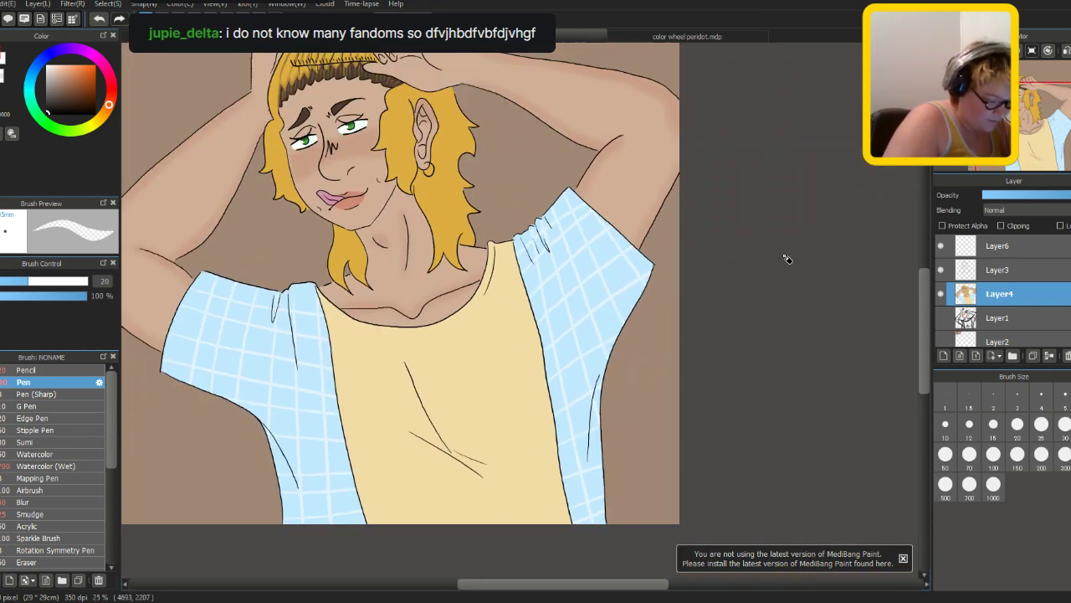
pyautogui.hotkey('ctrl', '+')
pyautogui.hotkey('ctrl', '+')
pyautogui.hotkey('ctrl', '+')
pyautogui.hotkey('ctrl', '+')
pyautogui.moveTo(926, 329); pyautogui.dragTo(725, 279)
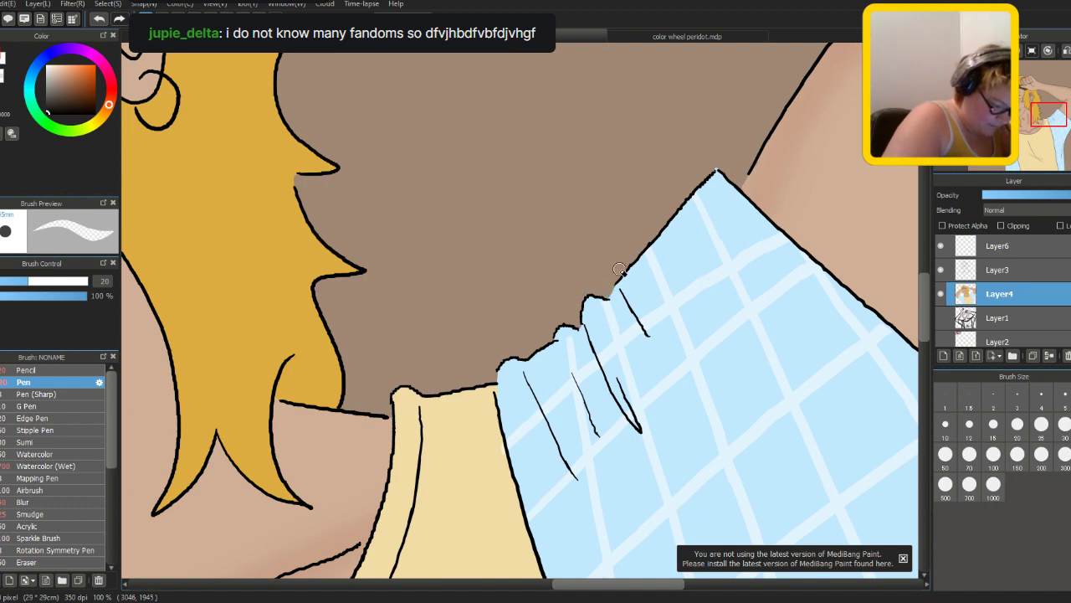
pyautogui.scroll(-4, 628, 251)
pyautogui.scroll(-2, 638, 266)
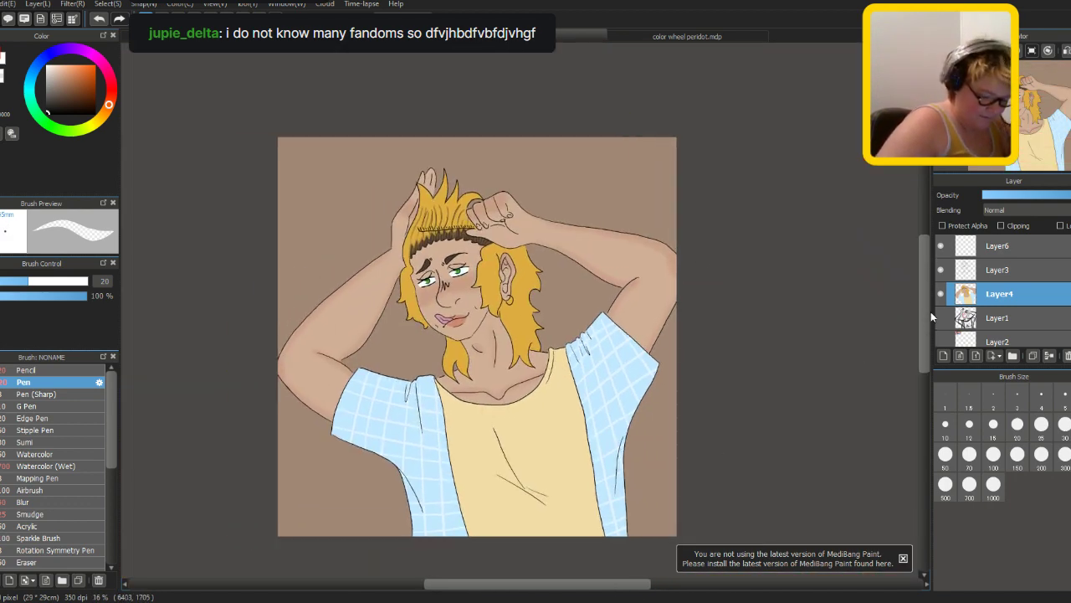
pyautogui.scroll(2, 870, 351)
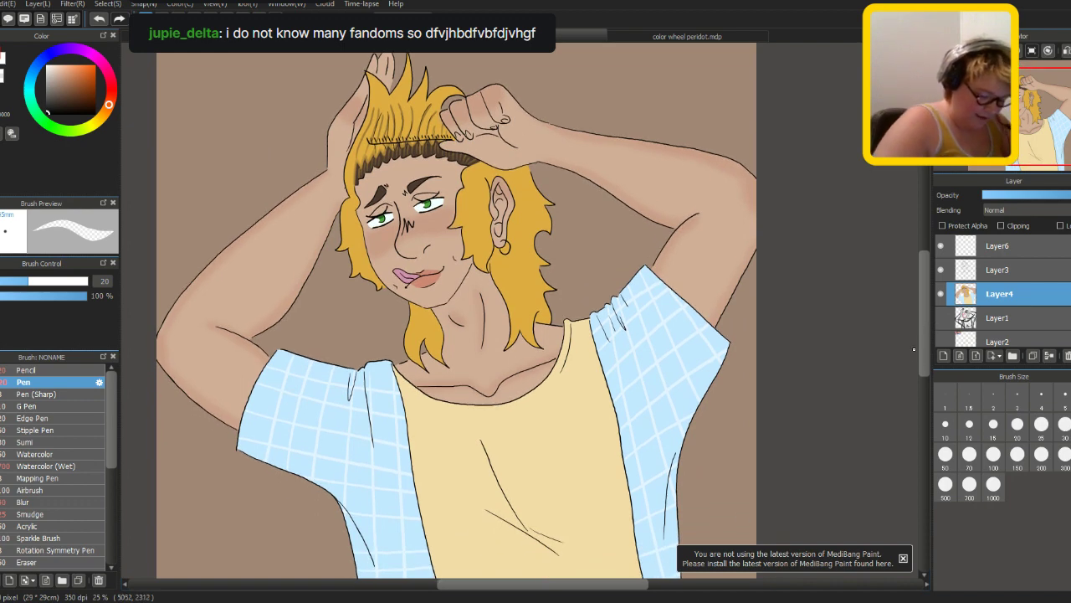
pyautogui.moveTo(925, 340)
pyautogui.mouseDown()
pyautogui.moveTo(926, 353)
pyautogui.moveTo(928, 331)
pyautogui.mouseUp()
pyautogui.hotkey('ctrl', '-')
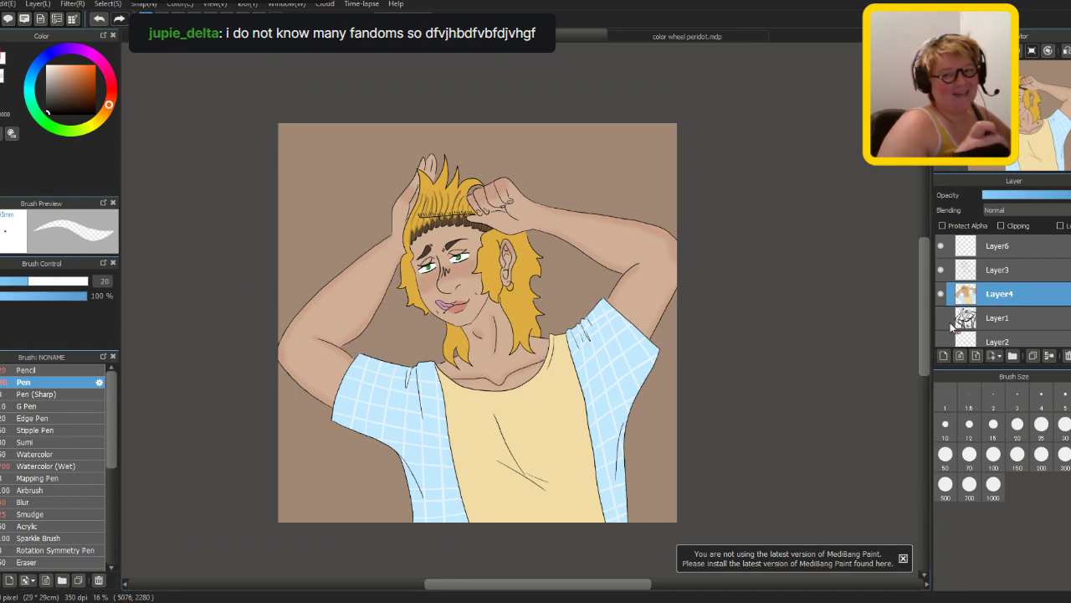
# - Paint the four visible fingernails of the hand holding the comb black with the Pen at size 20
pyautogui.hotkey('ctrl', '+')
pyautogui.hotkey('ctrl', '+')
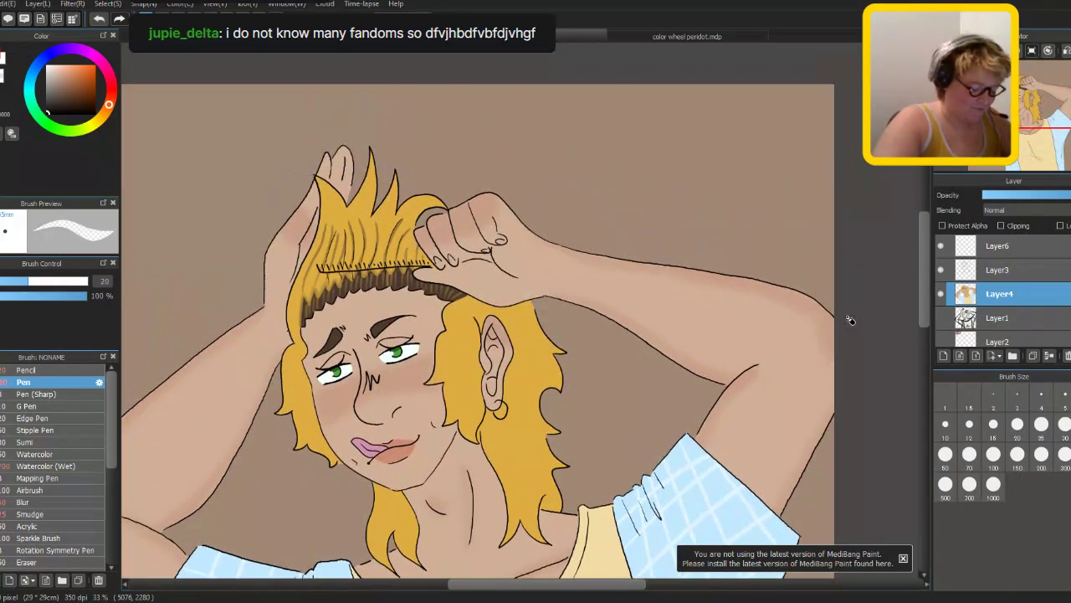
pyautogui.hotkey('ctrl', '+')
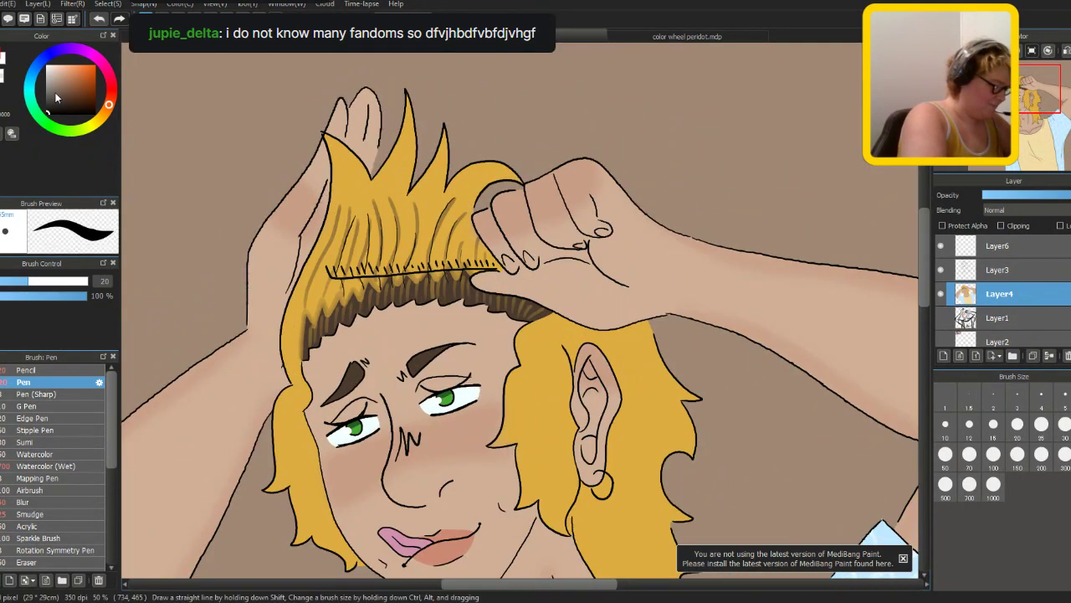
pyautogui.hotkey('ctrl', '+')
pyautogui.moveTo(508, 224)
pyautogui.mouseDown()
pyautogui.moveTo(494, 211)
pyautogui.moveTo(500, 225)
pyautogui.moveTo(536, 209)
pyautogui.moveTo(548, 219)
pyautogui.mouseUp()
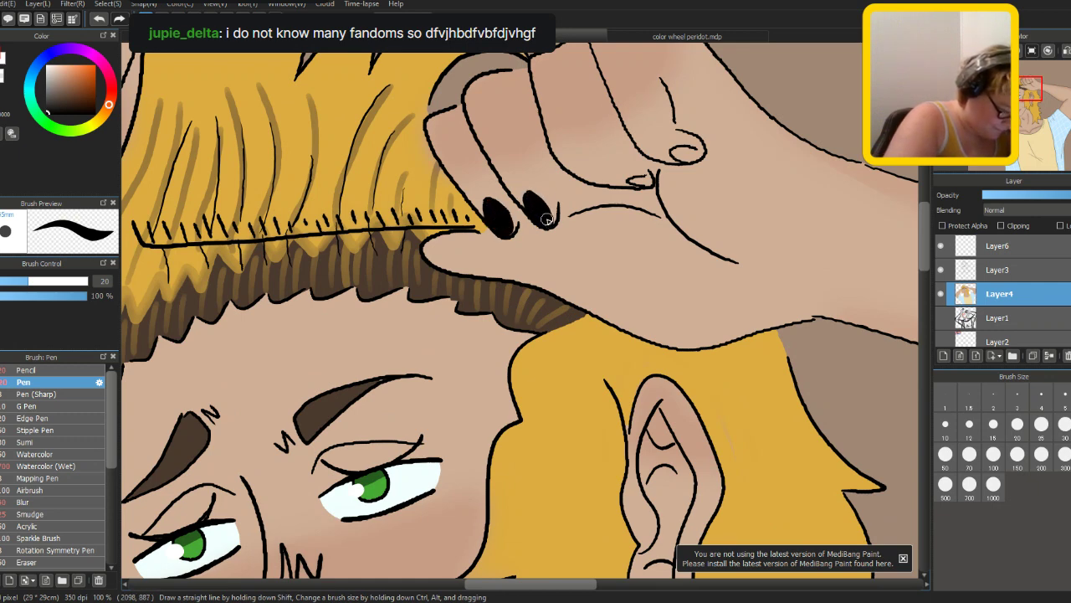
pyautogui.moveTo(651, 182); pyautogui.dragTo(636, 181)
pyautogui.moveTo(700, 148)
pyautogui.mouseDown()
pyautogui.moveTo(679, 156)
pyautogui.moveTo(691, 159)
pyautogui.mouseUp()
pyautogui.moveTo(649, 179); pyautogui.dragTo(638, 189)
pyautogui.hotkey('ctrl', '-')
pyautogui.hotkey('ctrl', '-')
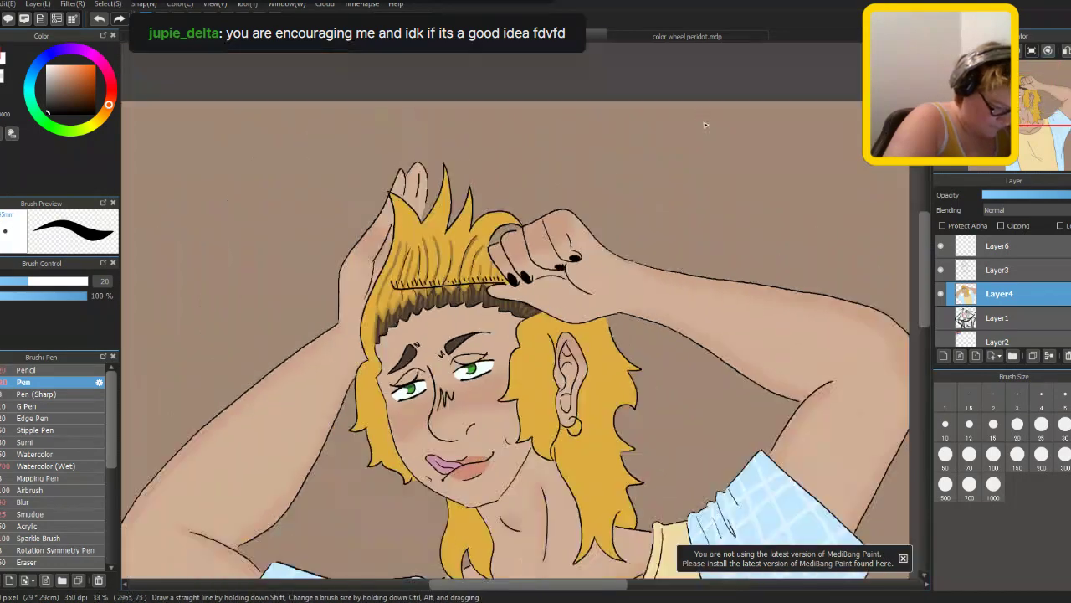
pyautogui.hotkey('ctrl', '-')
pyautogui.hotkey('ctrl', '-')
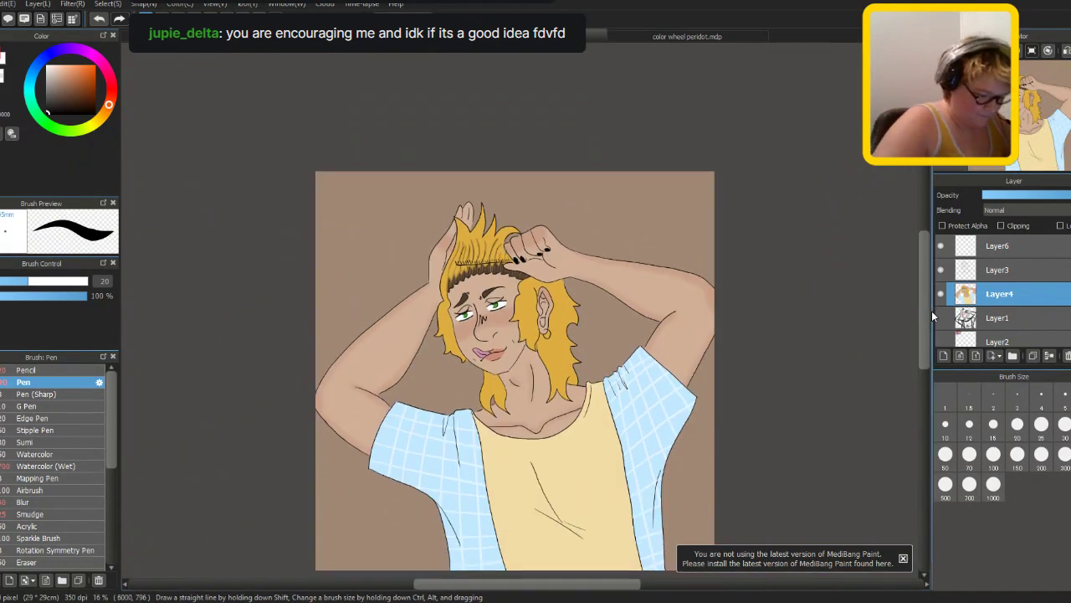
pyautogui.moveTo(932, 314); pyautogui.dragTo(932, 308)
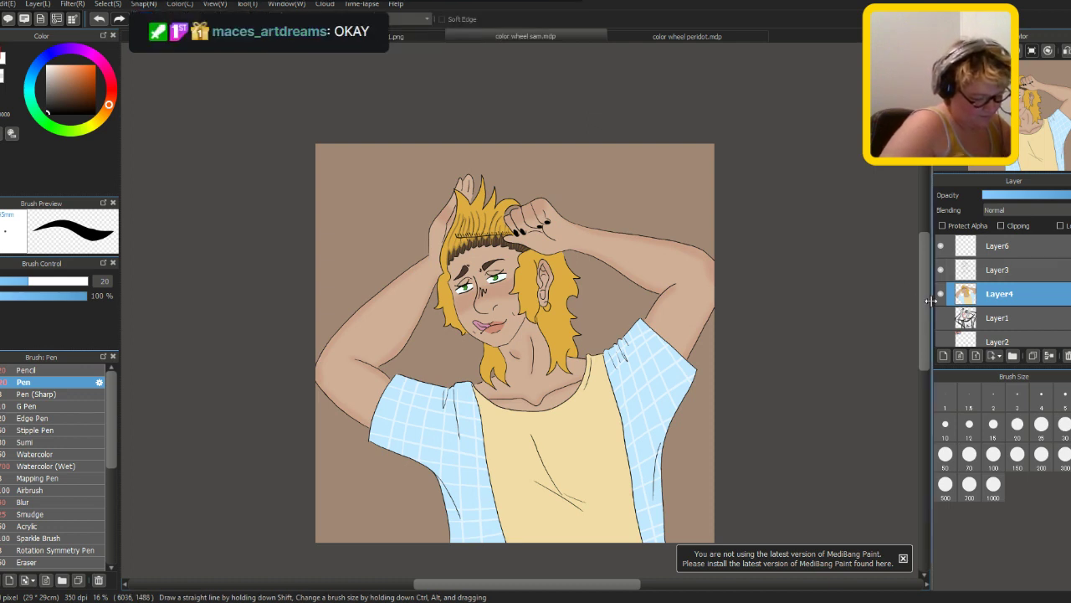
pyautogui.scroll(-1, 925, 301)
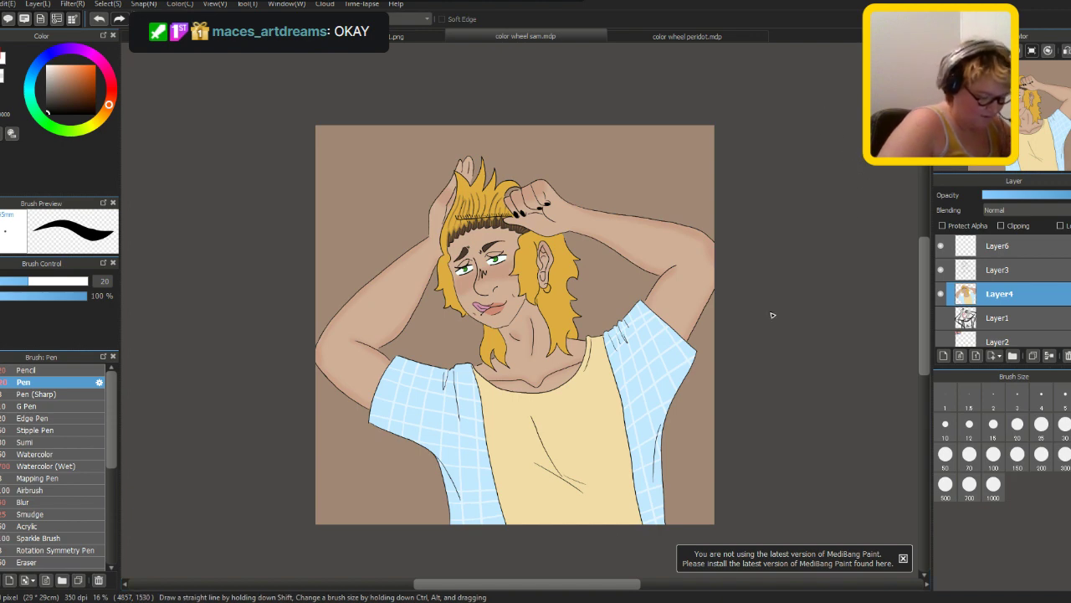
pyautogui.moveTo(586, 584); pyautogui.dragTo(578, 578)
pyautogui.hotkey('ctrl', '+')
pyautogui.scroll(-2, 912, 295)
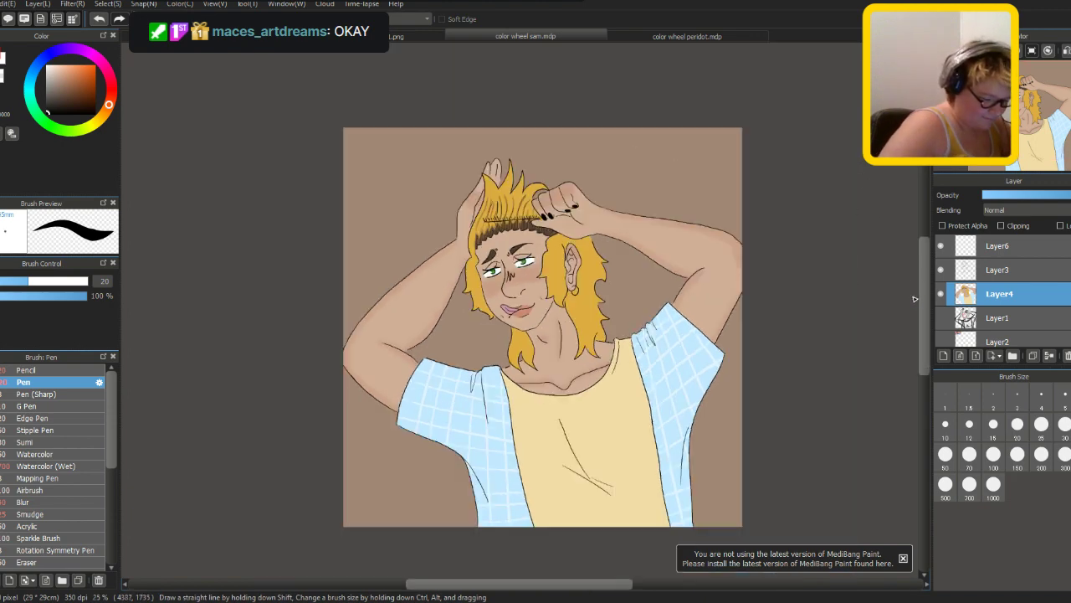
pyautogui.scroll(-2, 923, 281)
pyautogui.scroll(1, 925, 285)
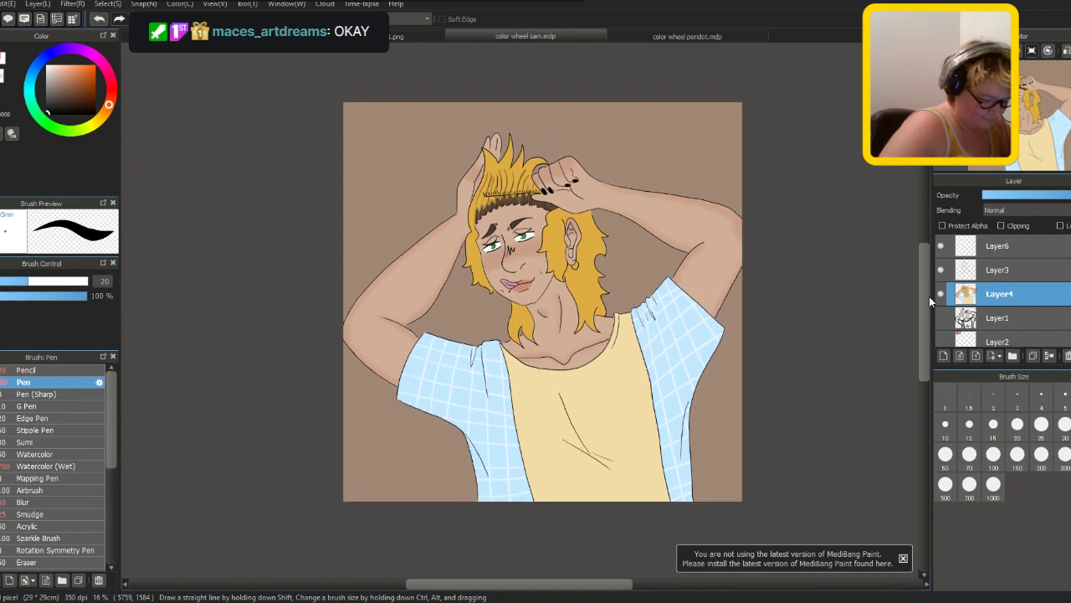
pyautogui.scroll(1, 931, 291)
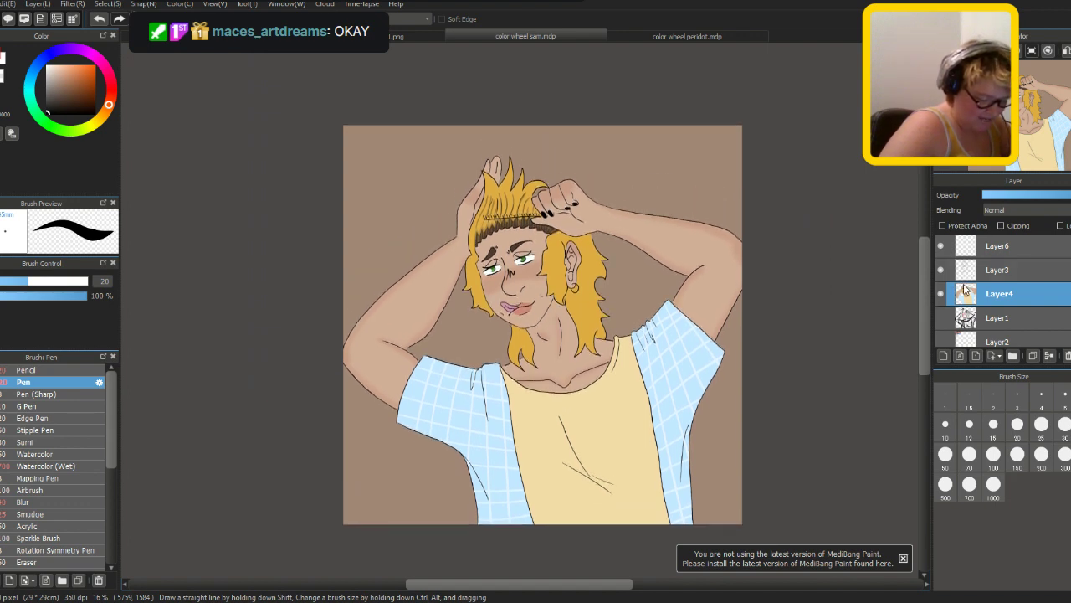
# - Look at the finished portrait in color wheel challenge 1.png and return to color wheel sam.mdp
pyautogui.click(525, 36)
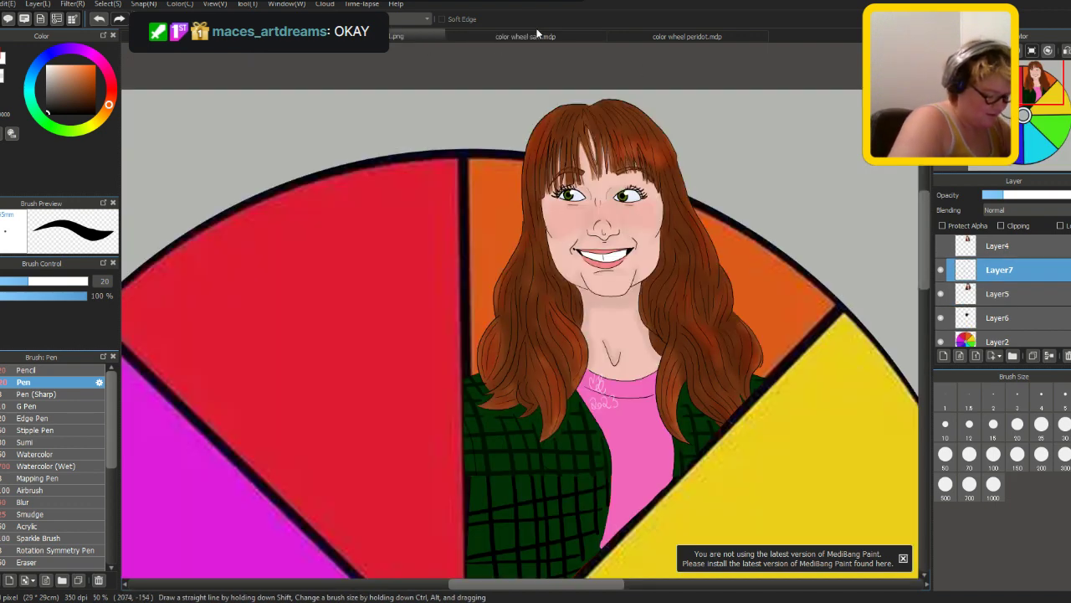
pyautogui.click(522, 36)
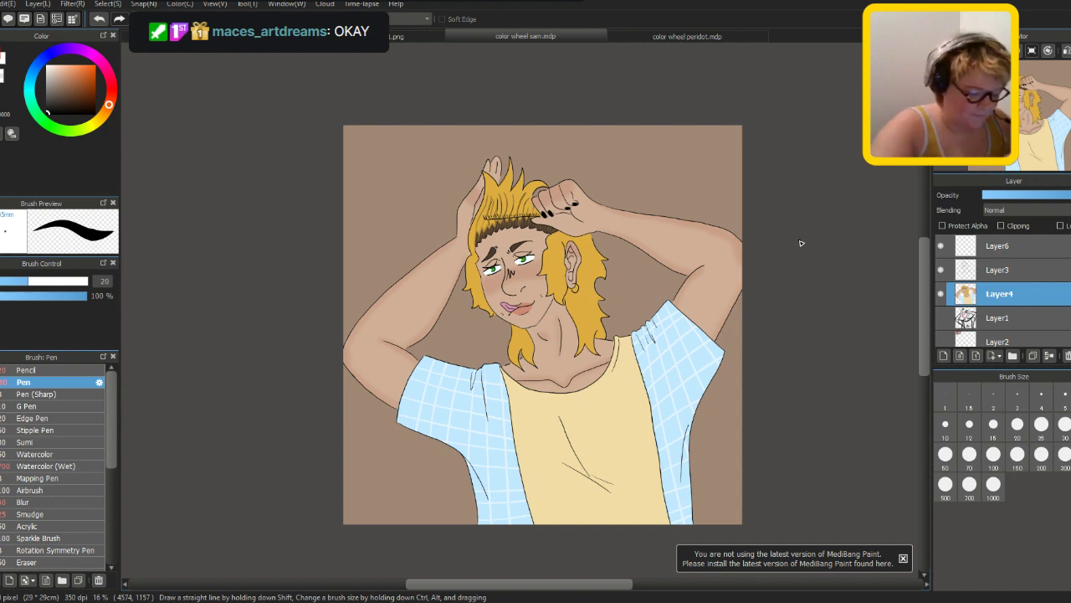
pyautogui.moveTo(921, 290); pyautogui.dragTo(925, 284)
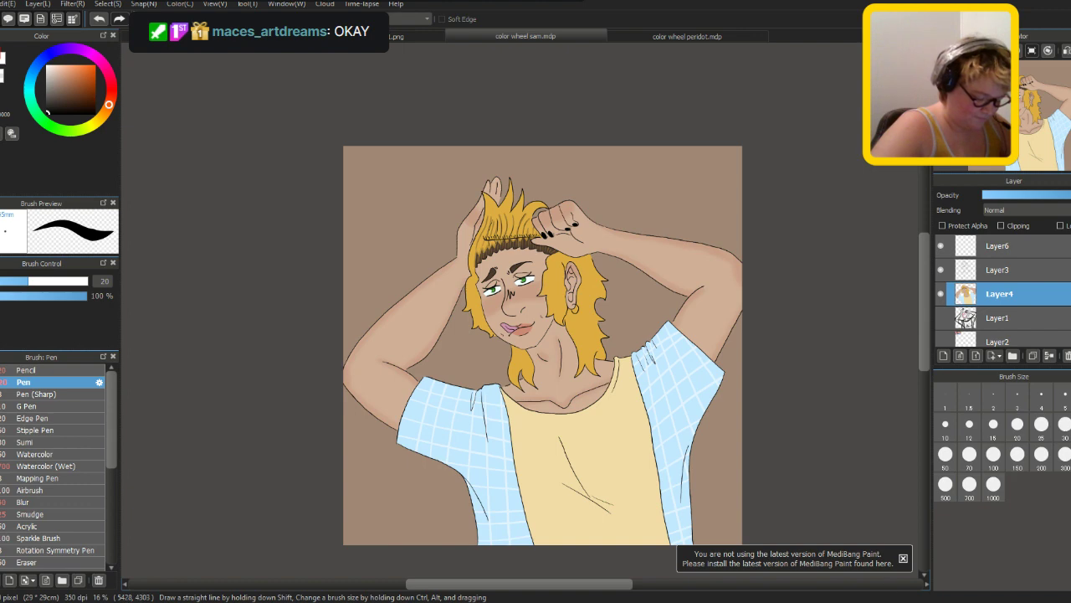
pyautogui.moveTo(926, 301); pyautogui.dragTo(931, 303)
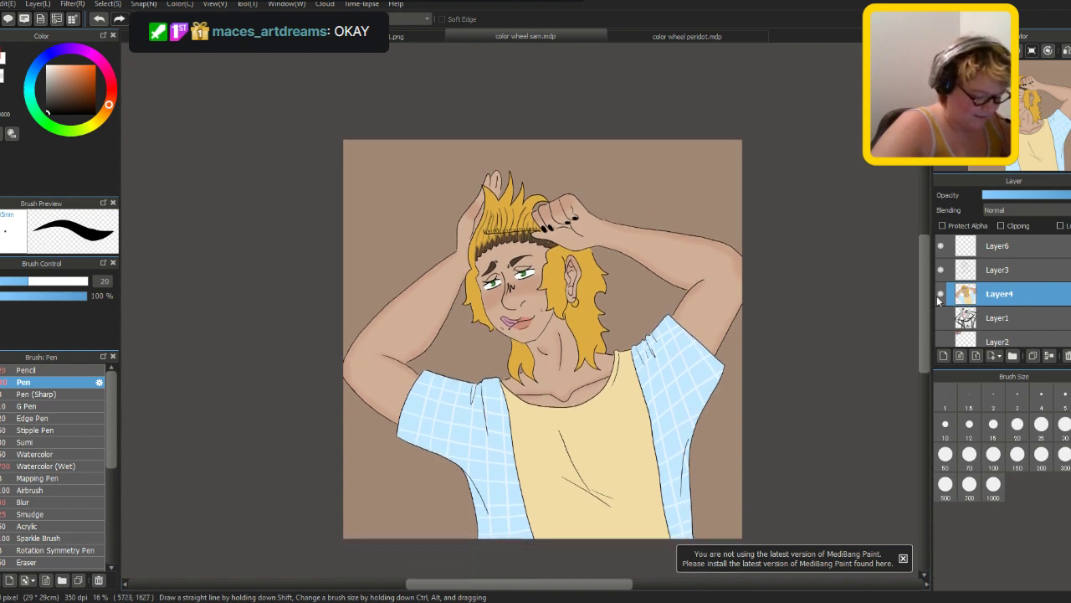
# - Examine Sam's portrait at full view and close up around the face, hair and comb
pyautogui.hotkey('ctrl', '-')
pyautogui.hotkey('ctrl', '-')
pyautogui.hotkey('ctrl', '+')
pyautogui.hotkey('ctrl', '+')
pyautogui.hotkey('ctrl', '+')
pyautogui.hotkey('ctrl', '+')
pyautogui.hotkey('ctrl', '+')
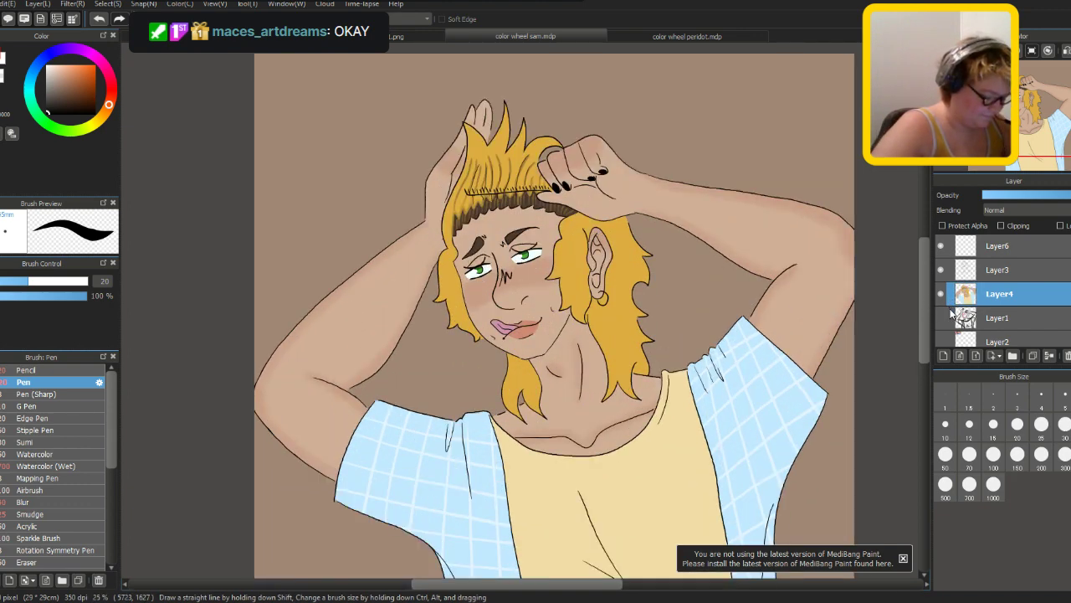
pyautogui.hotkey('ctrl', '+')
pyautogui.hotkey('ctrl', '+')
pyautogui.hotkey('ctrl', '-')
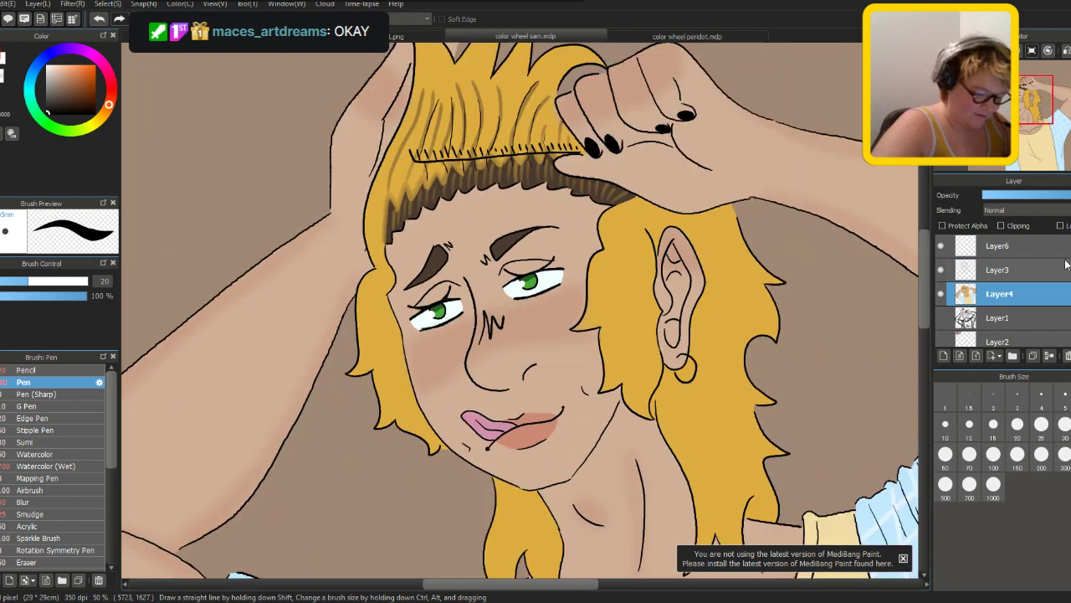
pyautogui.hotkey('ctrl', '-')
pyautogui.hotkey('ctrl', '-')
# - Add a new empty layer directly above the color layer Layer4
pyautogui.click(989, 275)
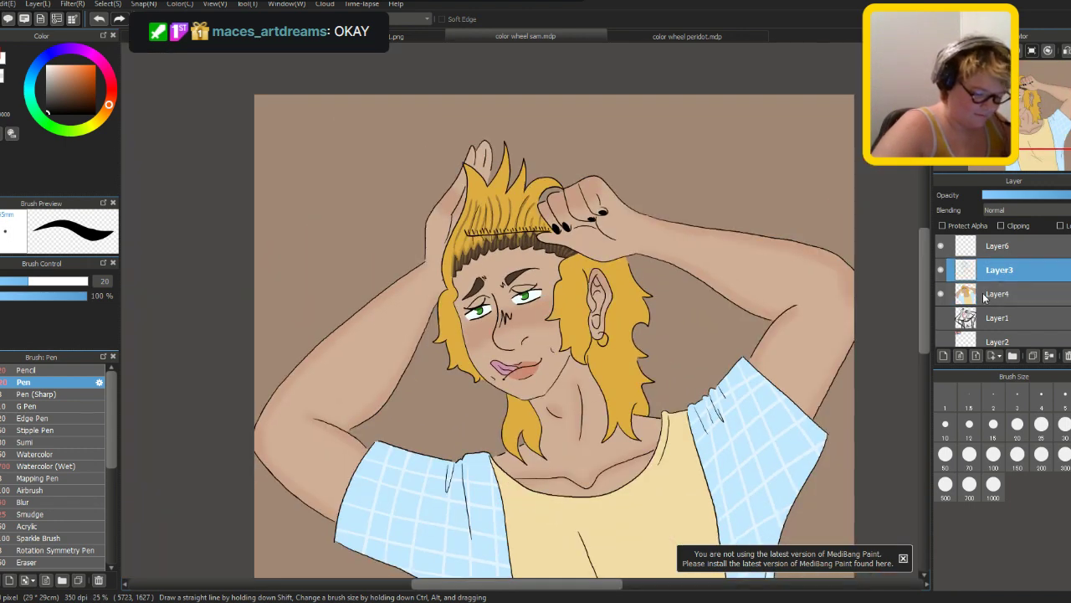
pyautogui.click(984, 296)
pyautogui.click(944, 358)
pyautogui.moveTo(925, 322); pyautogui.dragTo(912, 316)
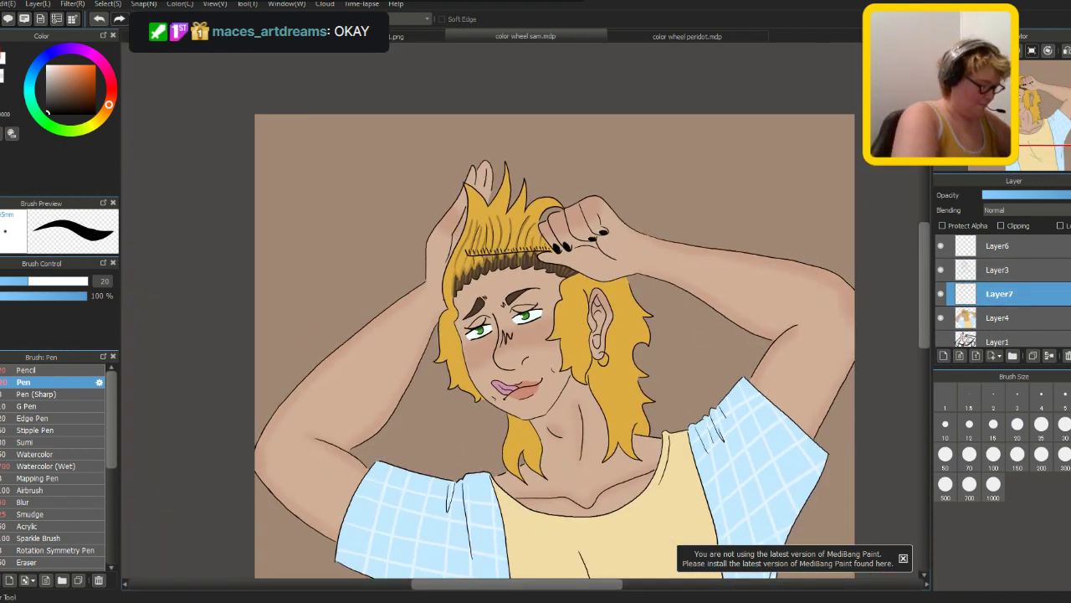
# - Sample the hair color, lighten it to a pale yellow, and set the Pencil to size 50 for the highlights
pyautogui.keyDown('alt'); pyautogui.click(521, 243); pyautogui.keyUp('alt')
pyautogui.click(55, 66)
pyautogui.hotkey('ctrl', '+')
pyautogui.click(27, 369)
pyautogui.hotkey('ctrl', '+')
pyautogui.hotkey('ctrl', '-')
pyautogui.hotkey('ctrl', '-')
pyautogui.hotkey('ctrl', '+')
pyautogui.hotkey('ctrl', '+')
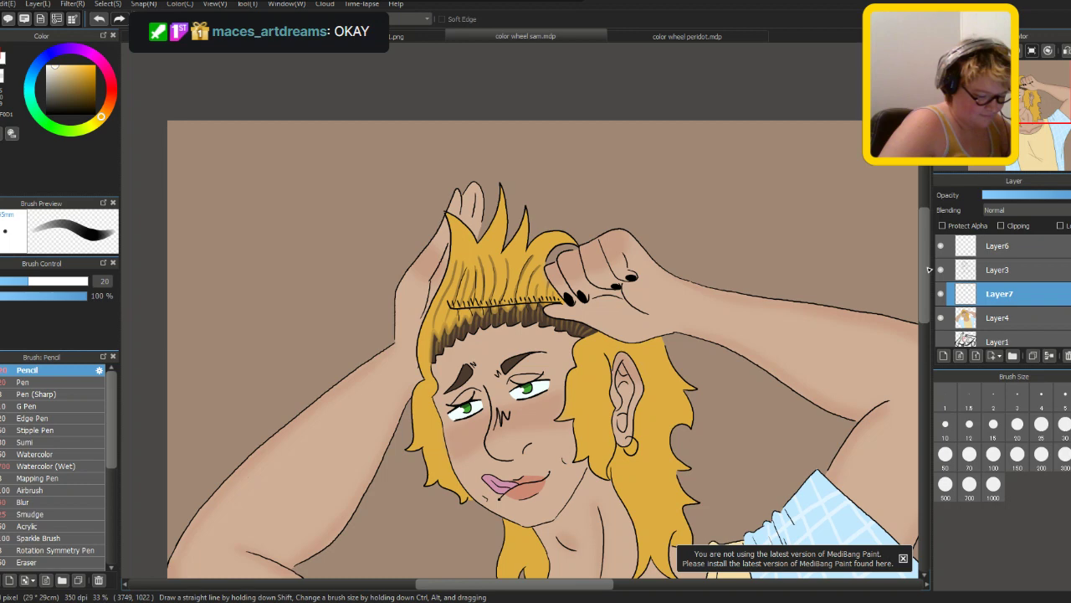
pyautogui.scroll(-1, 879, 202)
pyautogui.hotkey('ctrl', '+')
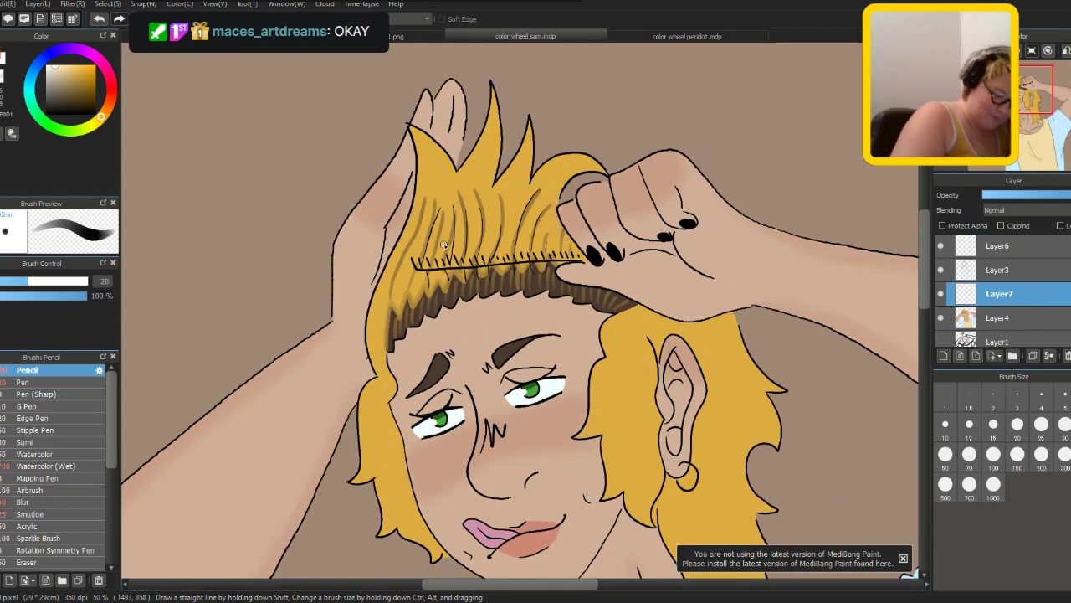
pyautogui.click(946, 454)
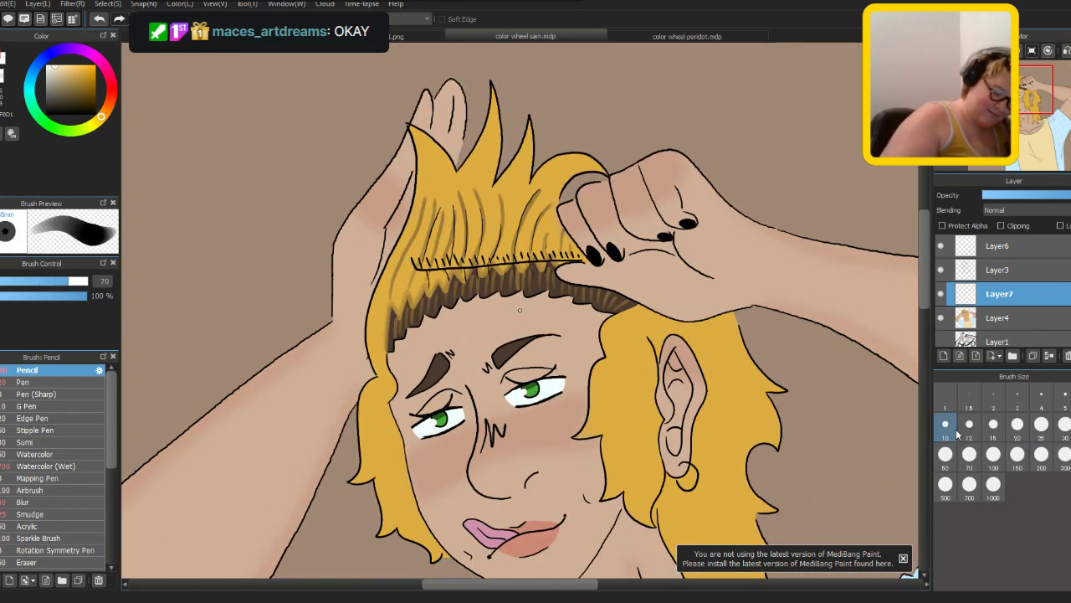
# - Paint pale yellow highlight strands through the combed-up hair, from the spikes down past the comb
pyautogui.moveTo(412, 265); pyautogui.dragTo(390, 301)
pyautogui.moveTo(440, 186)
pyautogui.mouseDown()
pyautogui.moveTo(404, 276)
pyautogui.moveTo(432, 266)
pyautogui.mouseUp()
pyautogui.moveTo(477, 184)
pyautogui.mouseDown()
pyautogui.moveTo(477, 266)
pyautogui.moveTo(487, 191)
pyautogui.moveTo(504, 266)
pyautogui.mouseUp()
pyautogui.moveTo(514, 198); pyautogui.dragTo(527, 258)
pyautogui.moveTo(553, 192); pyautogui.dragTo(545, 242)
pyautogui.moveTo(577, 156); pyautogui.dragTo(554, 196)
pyautogui.moveTo(527, 149); pyautogui.dragTo(514, 200)
pyautogui.moveTo(495, 132); pyautogui.dragTo(472, 185)
pyautogui.moveTo(427, 149)
pyautogui.mouseDown()
pyautogui.moveTo(435, 187)
pyautogui.moveTo(443, 175)
pyautogui.moveTo(449, 209)
pyautogui.mouseUp()
pyautogui.moveTo(393, 275)
pyautogui.mouseDown()
pyautogui.moveTo(380, 333)
pyautogui.moveTo(399, 315)
pyautogui.mouseUp()
pyautogui.moveTo(456, 241); pyautogui.dragTo(446, 288)
pyautogui.moveTo(494, 241); pyautogui.dragTo(470, 283)
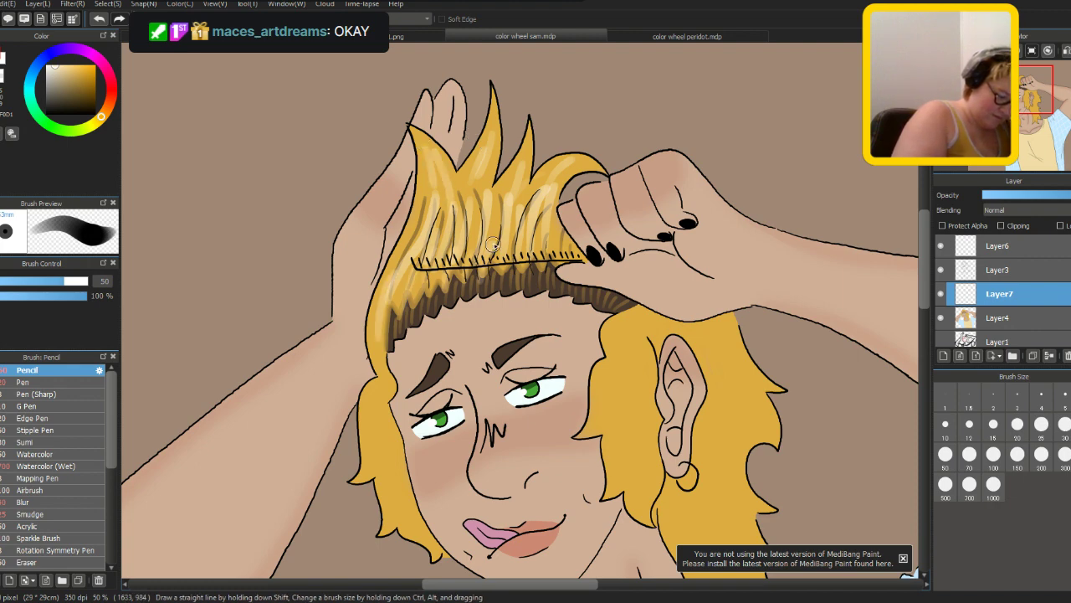
pyautogui.moveTo(544, 236); pyautogui.dragTo(529, 280)
pyautogui.moveTo(559, 231); pyautogui.dragTo(541, 270)
pyautogui.moveTo(489, 209); pyautogui.dragTo(482, 255)
pyautogui.moveTo(479, 243); pyautogui.dragTo(479, 206)
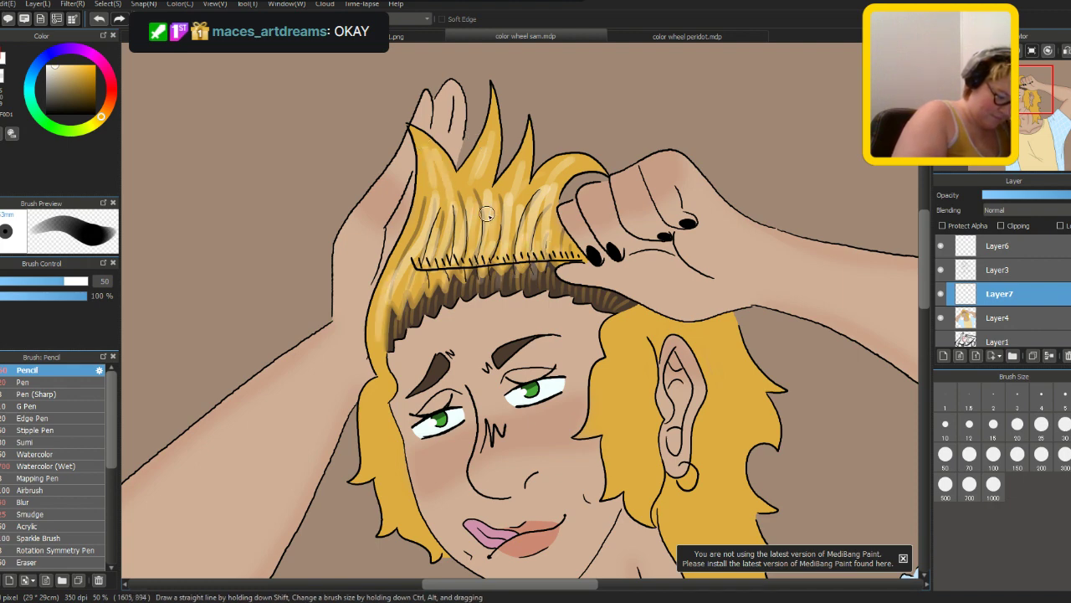
pyautogui.moveTo(488, 157)
pyautogui.mouseDown()
pyautogui.moveTo(477, 212)
pyautogui.moveTo(457, 216)
pyautogui.mouseUp()
pyautogui.moveTo(454, 158); pyautogui.dragTo(436, 224)
pyautogui.moveTo(518, 159)
pyautogui.mouseDown()
pyautogui.moveTo(502, 216)
pyautogui.moveTo(437, 263)
pyautogui.mouseUp()
pyautogui.moveTo(452, 149); pyautogui.dragTo(430, 223)
pyautogui.moveTo(487, 142)
pyautogui.mouseDown()
pyautogui.moveTo(477, 199)
pyautogui.moveTo(523, 240)
pyautogui.mouseUp()
pyautogui.moveTo(556, 176); pyautogui.dragTo(542, 248)
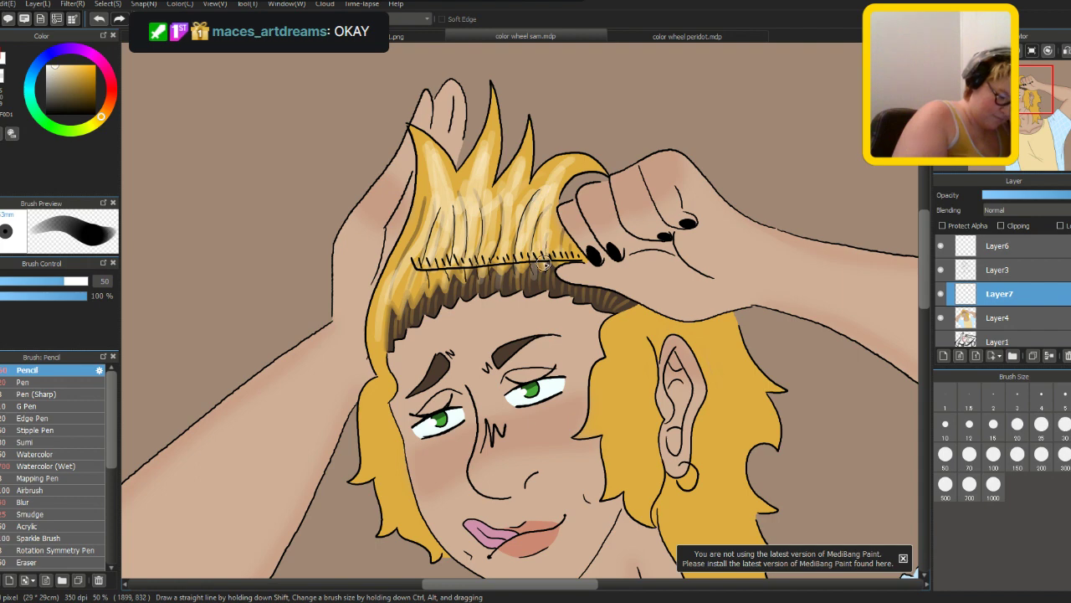
pyautogui.scroll(-4, 521, 306)
pyautogui.scroll(2, 524, 295)
pyautogui.scroll(2, 523, 291)
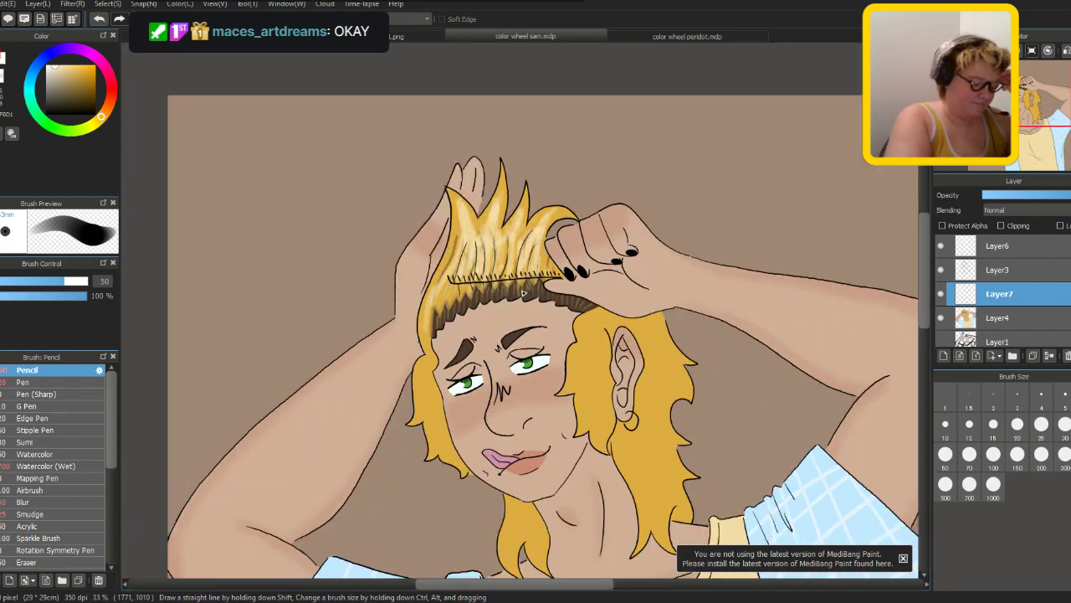
# - Lower Layer7's opacity and soften the hair highlights with the Blur brush at size 100
pyautogui.click(1053, 195)
pyautogui.click(23, 502)
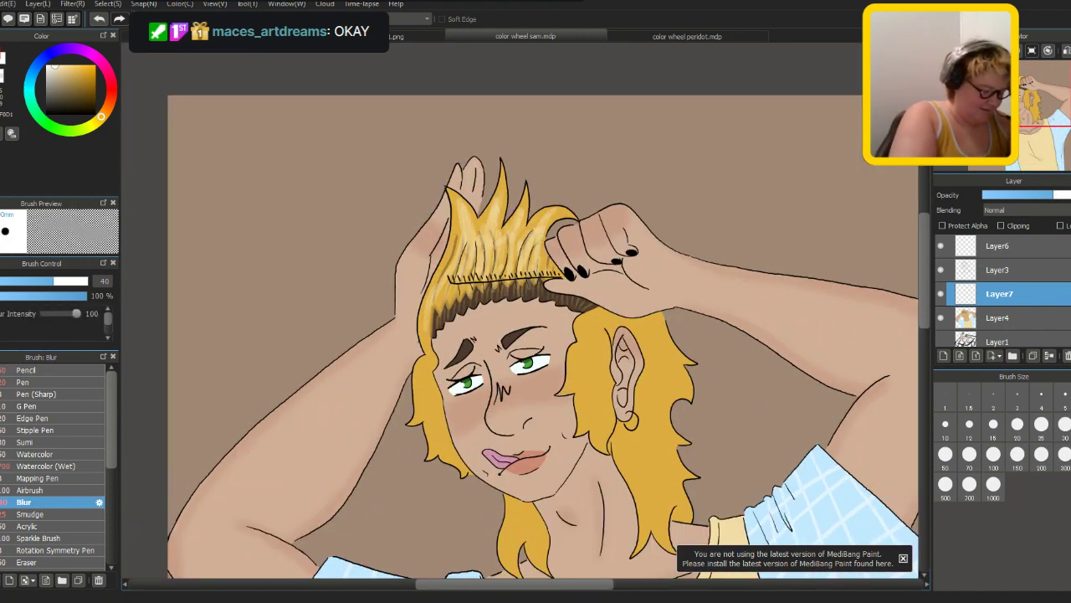
pyautogui.scroll(1, 519, 308)
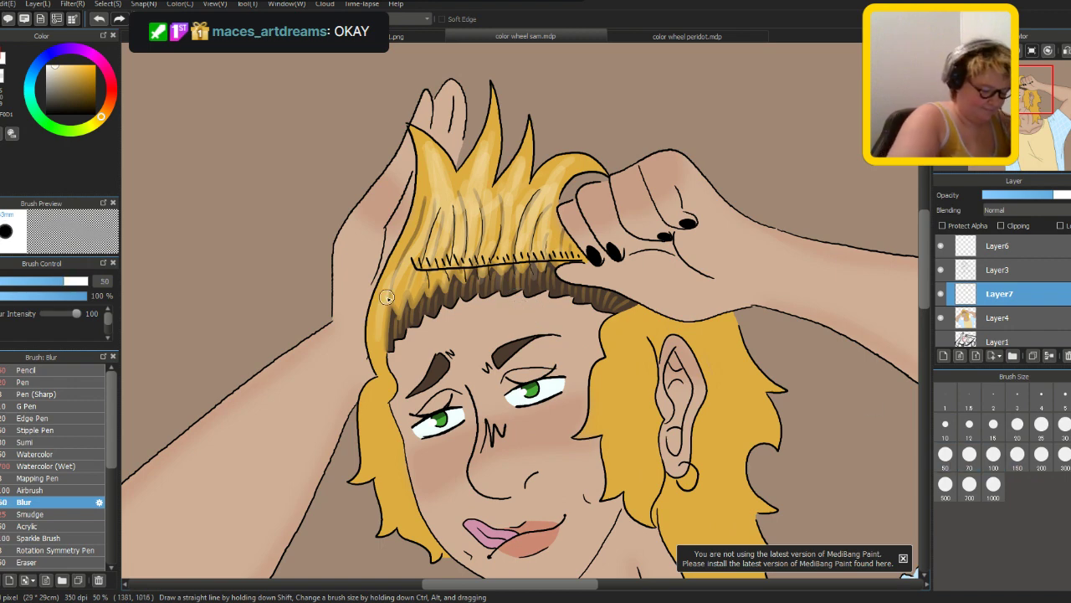
pyautogui.click(975, 480)
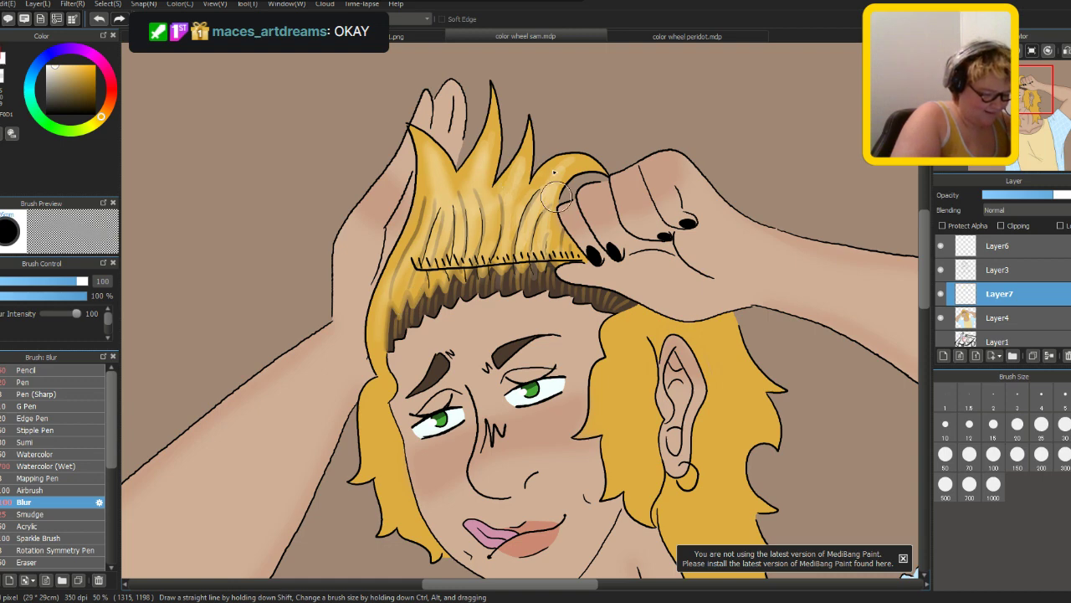
pyautogui.scroll(-3, 544, 189)
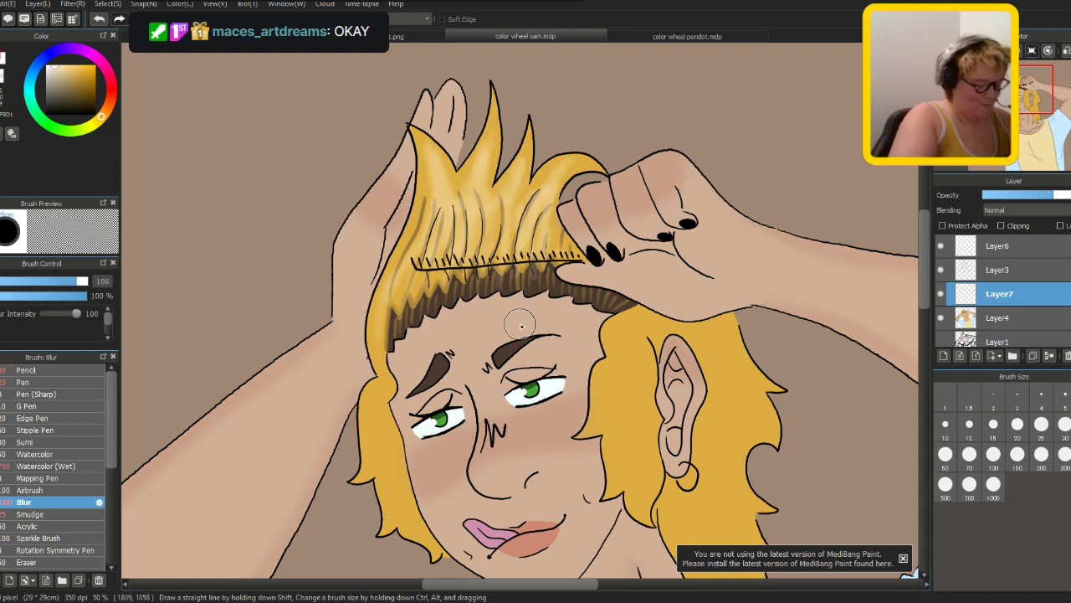
pyautogui.scroll(2, 521, 326)
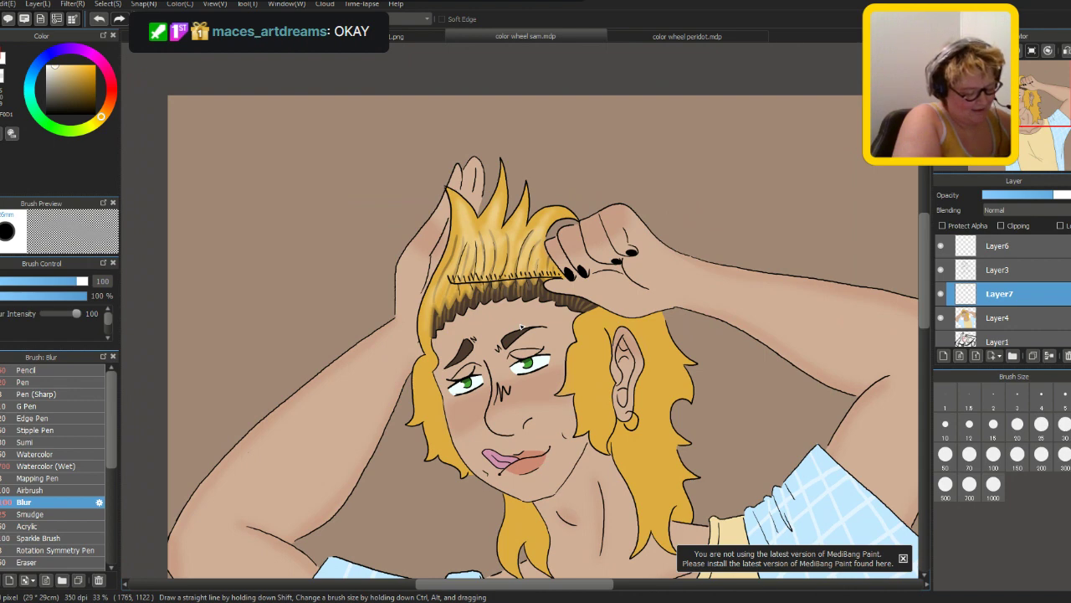
pyautogui.scroll(-4, 521, 327)
pyautogui.scroll(4, 522, 326)
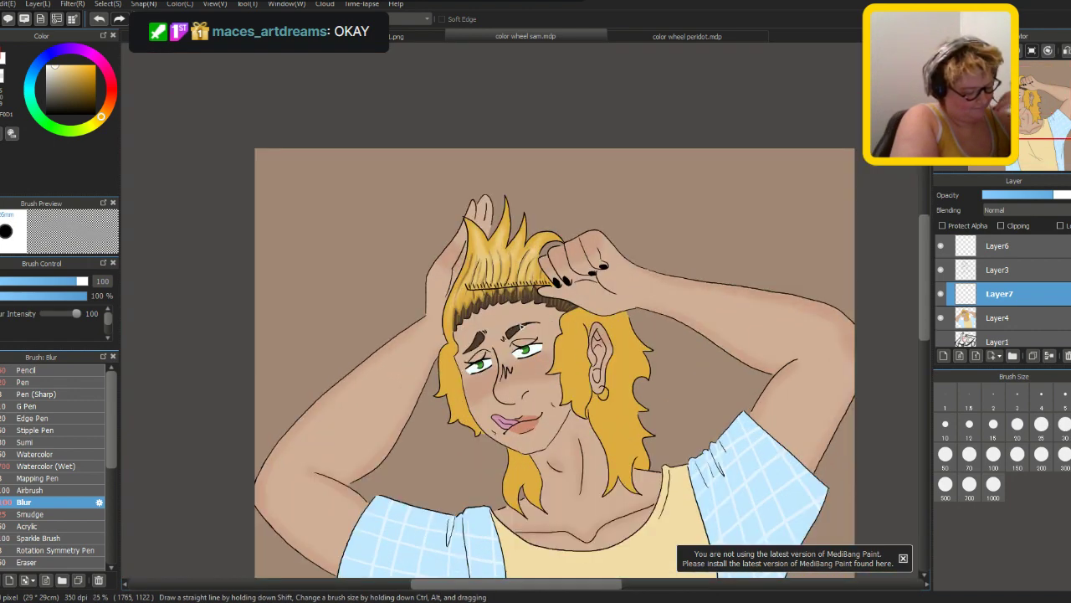
pyautogui.scroll(-1, 521, 327)
pyautogui.scroll(1, 521, 326)
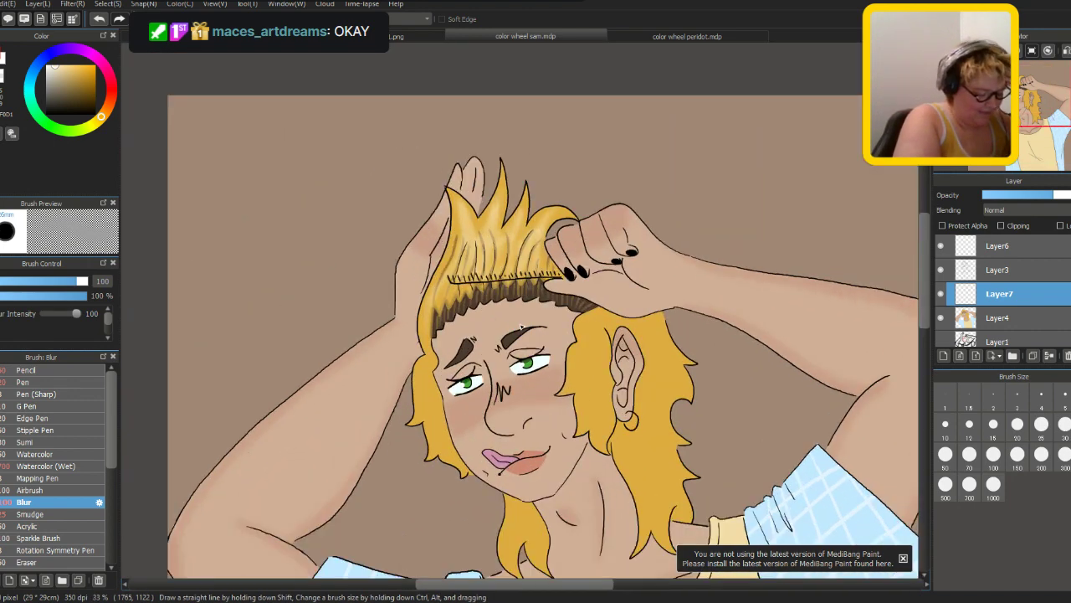
# - Add white highlight strokes over the blurred strands of the combed-up hair with the Pencil at size 50
pyautogui.hotkey('ctrl', '+')
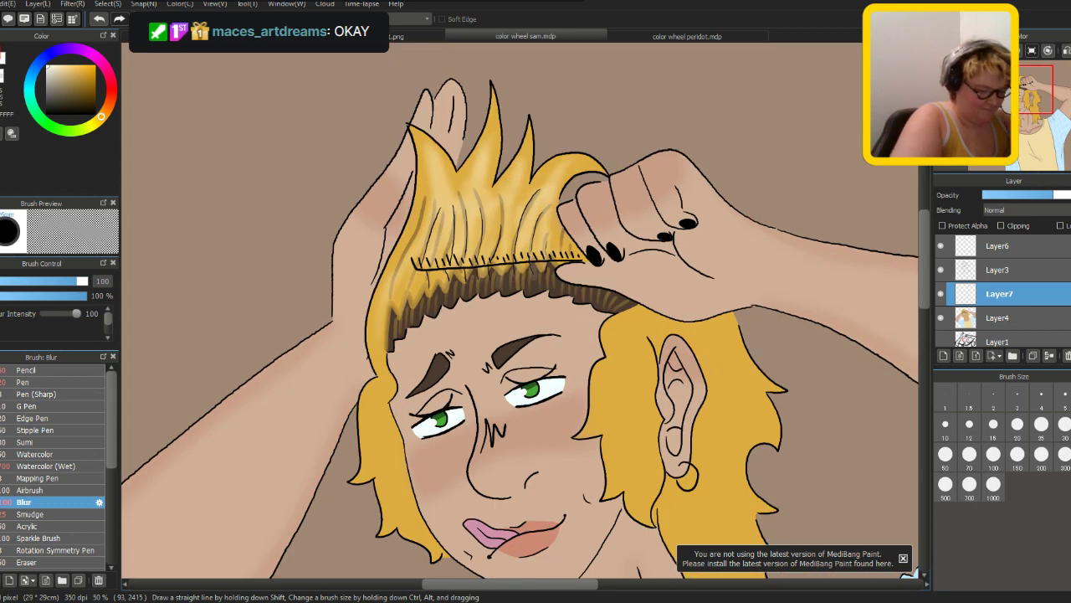
pyautogui.click(994, 426)
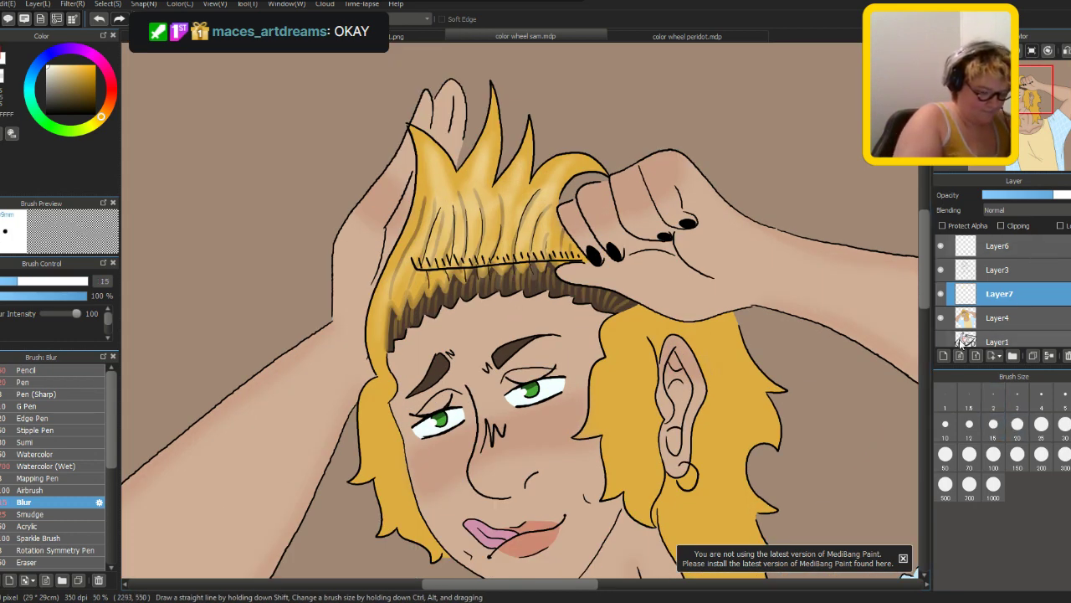
pyautogui.click(92, 369)
pyautogui.moveTo(433, 214); pyautogui.dragTo(428, 154)
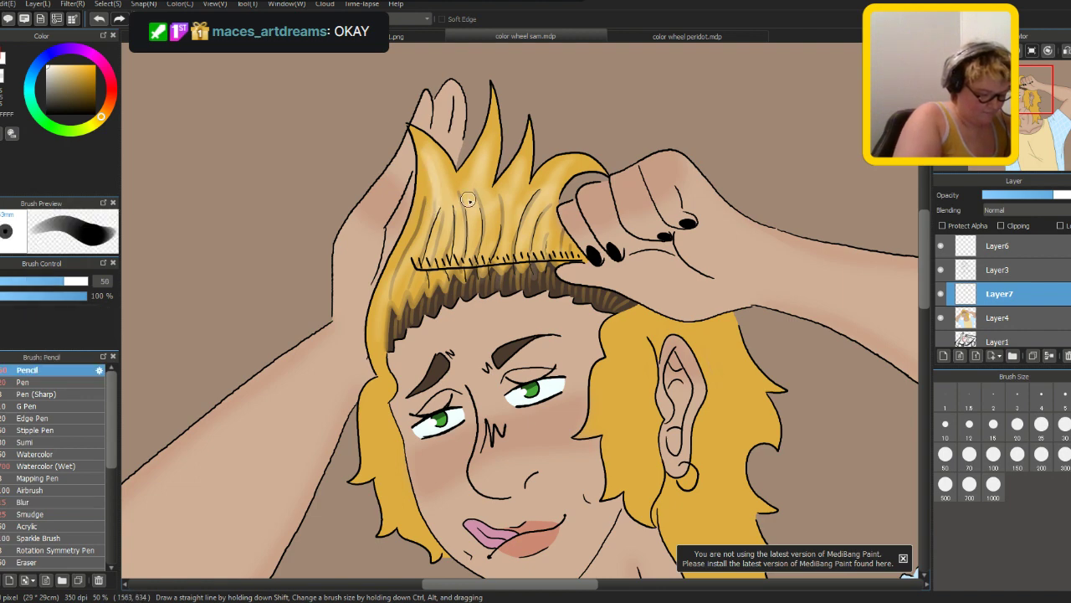
pyautogui.moveTo(445, 255)
pyautogui.mouseDown()
pyautogui.moveTo(446, 217)
pyautogui.moveTo(479, 155)
pyautogui.mouseUp()
pyautogui.moveTo(498, 209)
pyautogui.mouseDown()
pyautogui.moveTo(510, 182)
pyautogui.moveTo(517, 245)
pyautogui.mouseUp()
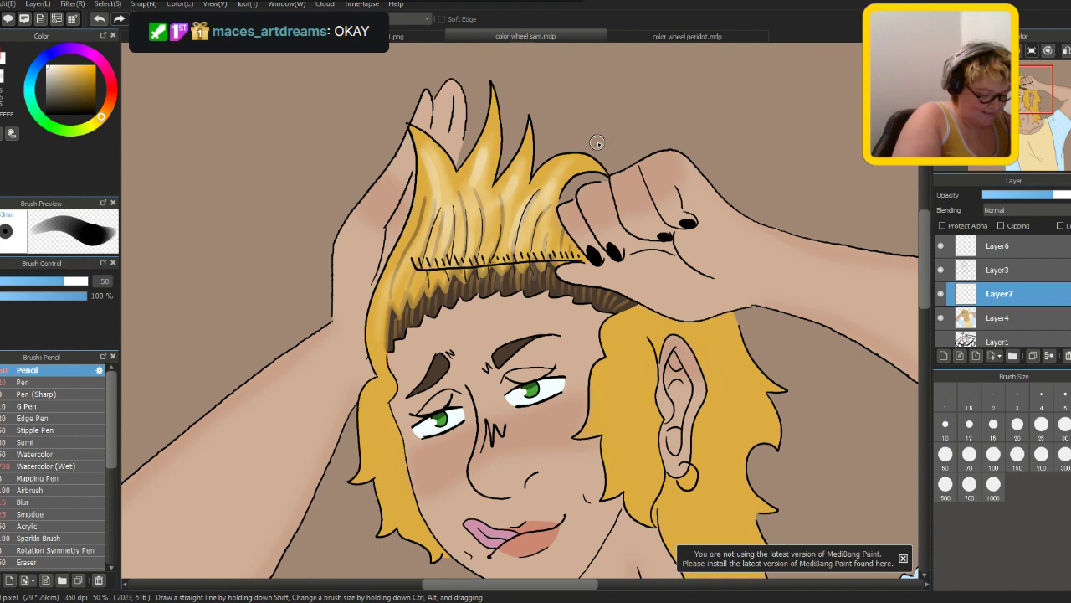
# - Reduce Layer7's opacity further so the hair highlights look subtler
pyautogui.hotkey('ctrl', '-')
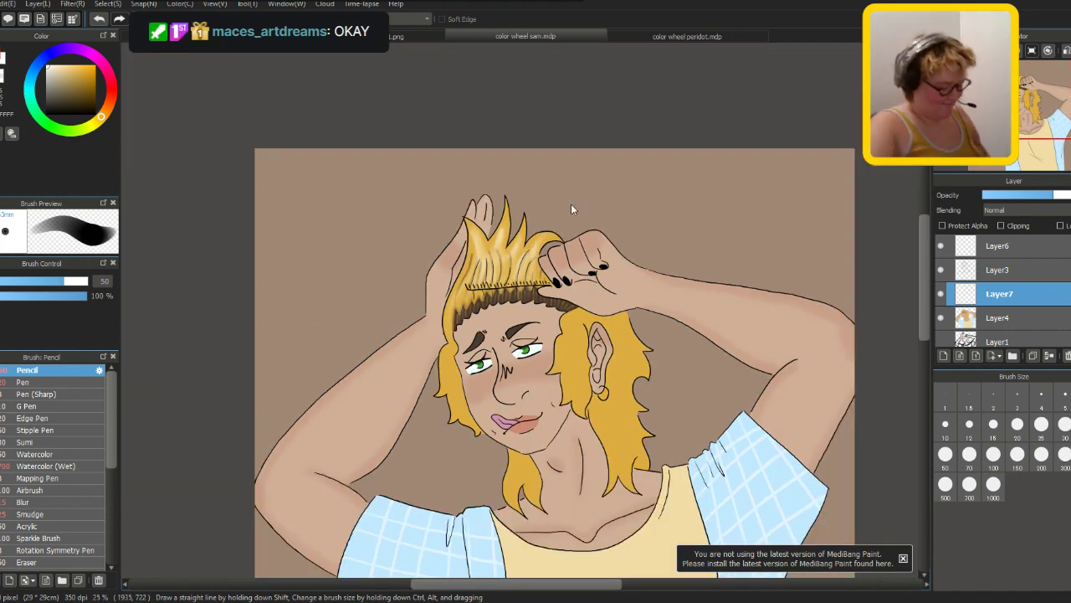
pyautogui.scroll(-2, 927, 306)
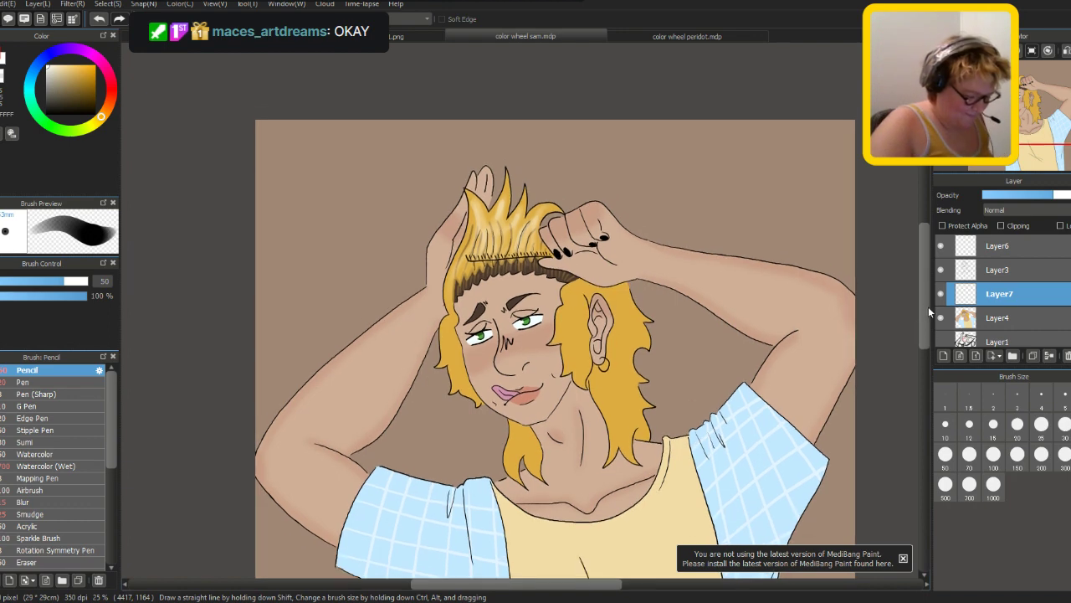
pyautogui.scroll(-1, 928, 318)
pyautogui.click(1030, 195)
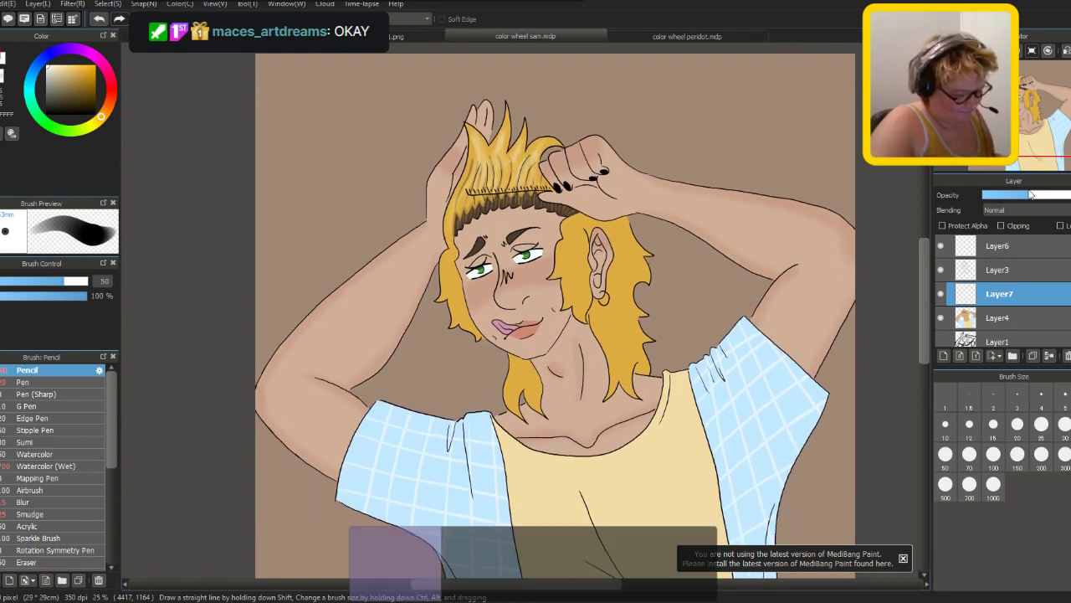
# - Check how the softened hair highlights look across the whole portrait
pyautogui.hotkey('ctrl', '-')
pyautogui.hotkey('ctrl', '+')
pyautogui.scroll(2, 928, 283)
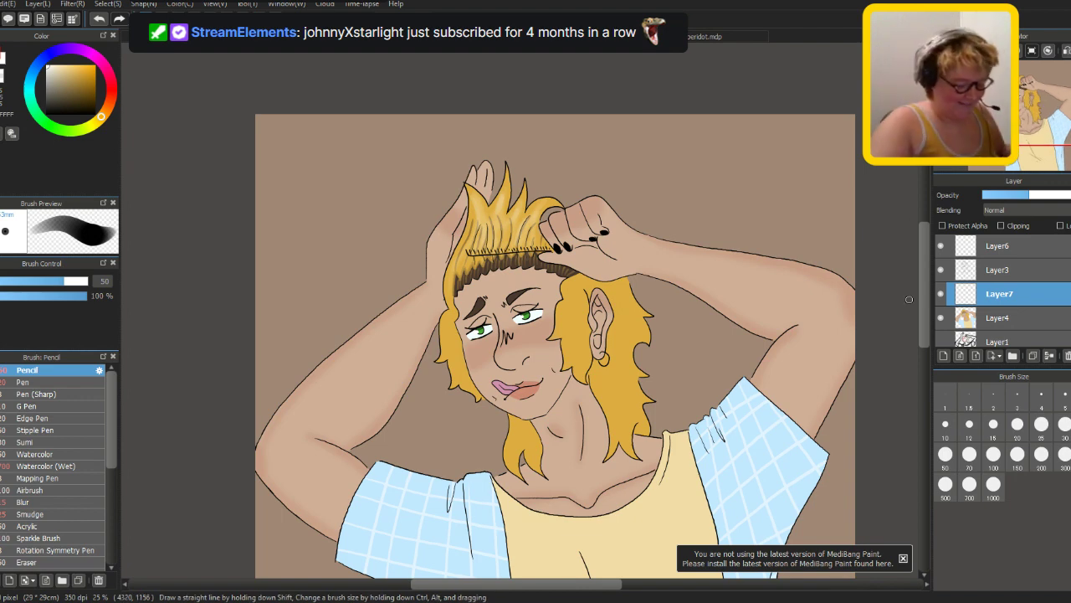
pyautogui.scroll(-2, 921, 303)
pyautogui.scroll(-1, 926, 298)
pyautogui.scroll(1, 926, 289)
pyautogui.moveTo(926, 290); pyautogui.dragTo(925, 301)
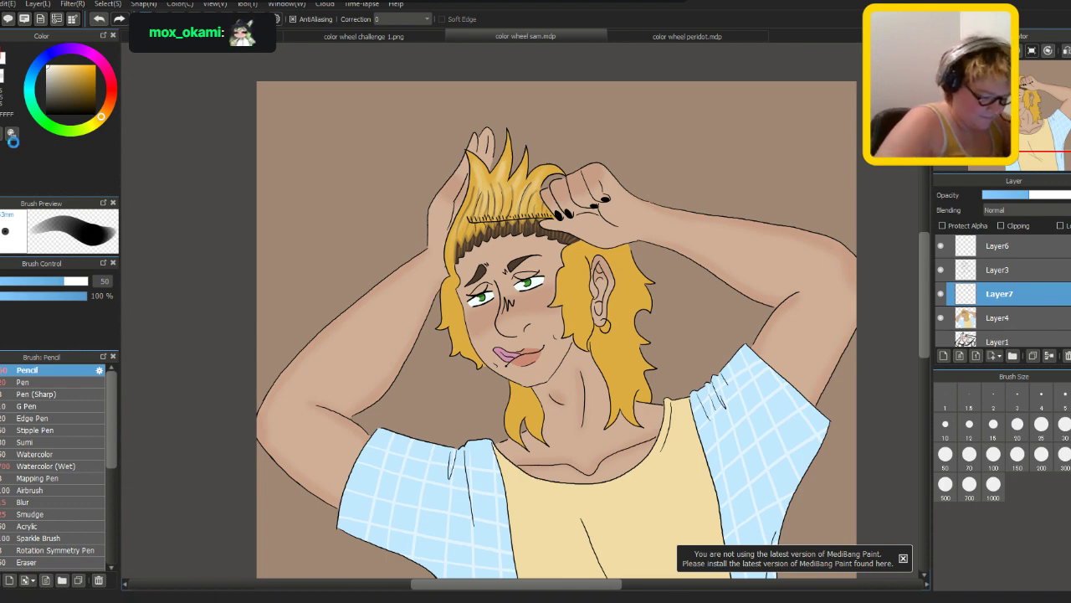
pyautogui.hotkey('ctrl', '-')
pyautogui.moveTo(592, 582); pyautogui.dragTo(610, 586)
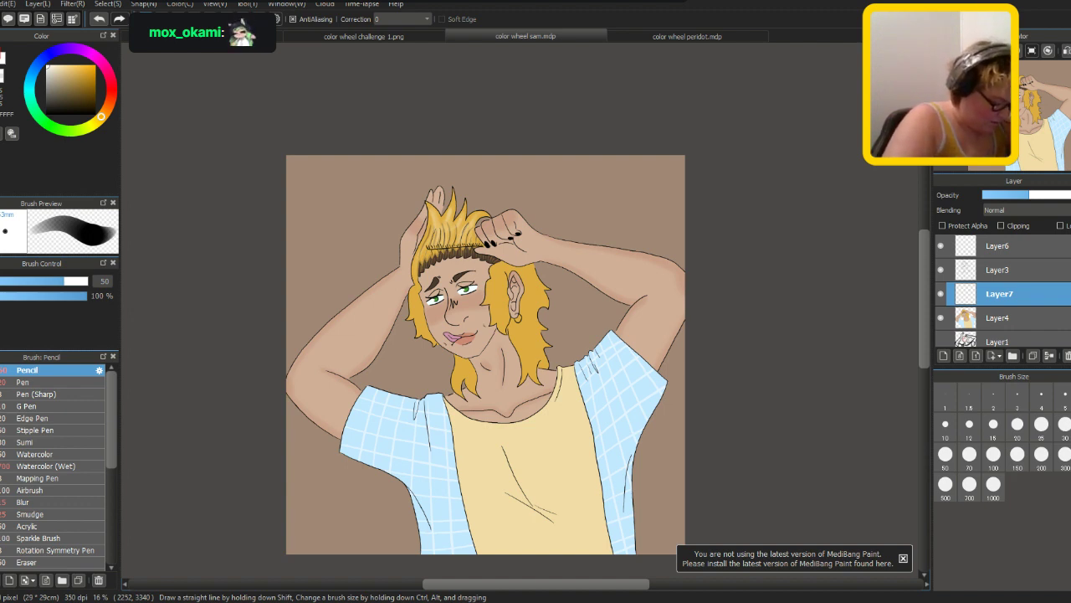
# - Switch to the shared Magma drawing in the browser and get past the sign-up prompt to the blank canvas
pyautogui.hotkey('alt', 'Tab')
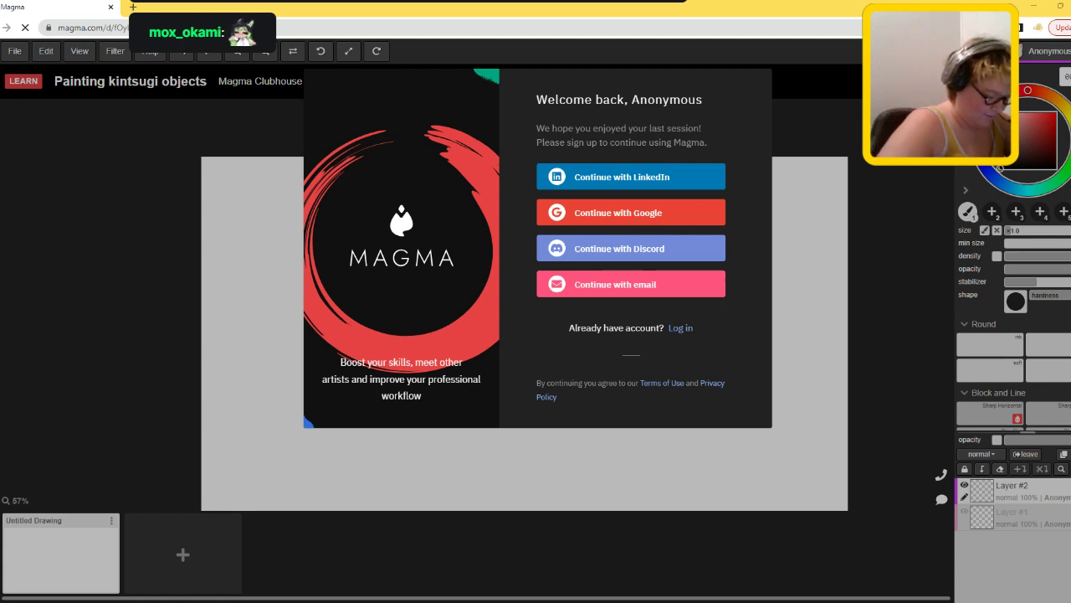
pyautogui.click(565, 532)
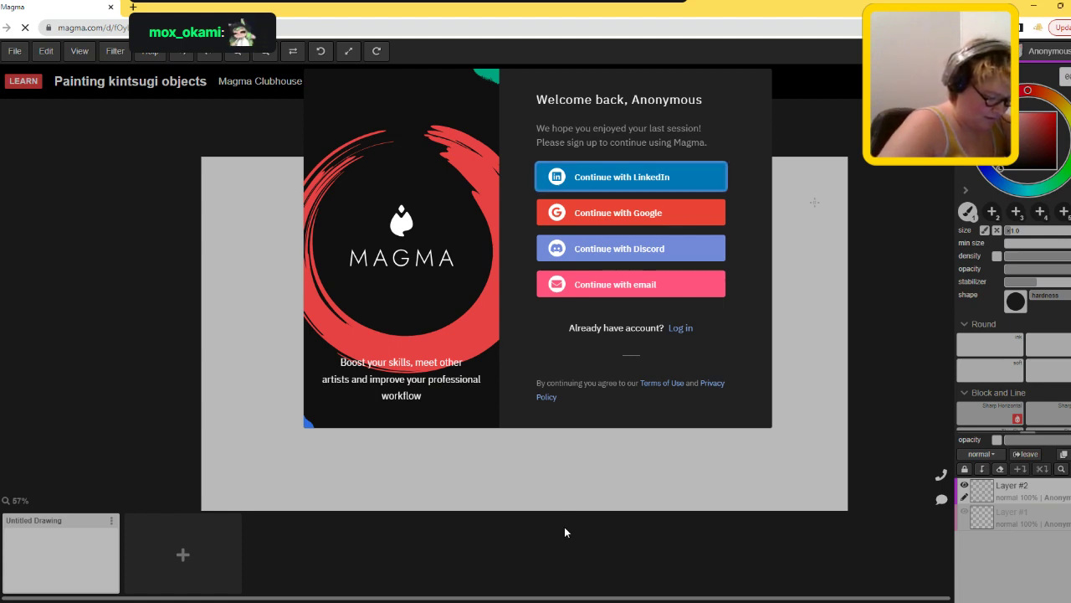
pyautogui.click(565, 533)
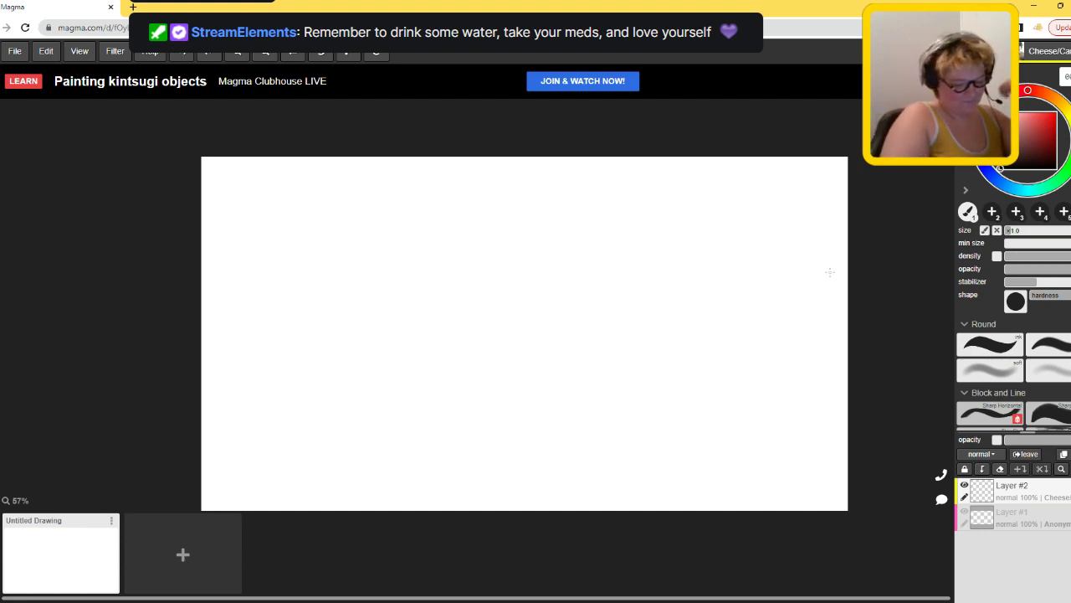
pyautogui.click(761, 550)
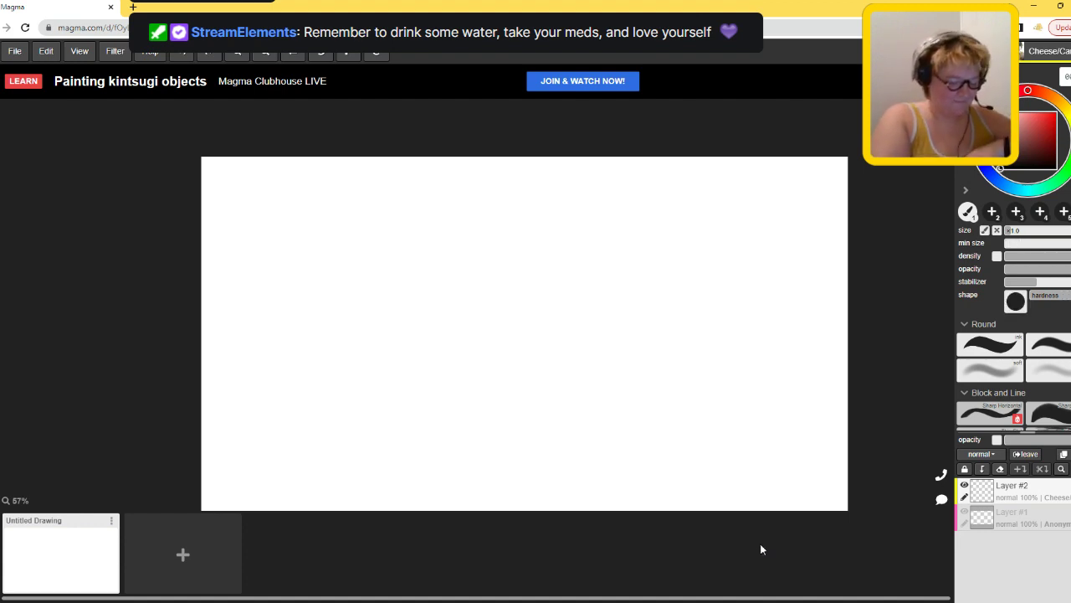
# - Sketch a head circle with a vertical centre line on Layer #2, and undo the first jaw lines
pyautogui.moveTo(388, 224)
pyautogui.mouseDown()
pyautogui.moveTo(437, 240)
pyautogui.moveTo(350, 241)
pyautogui.mouseUp()
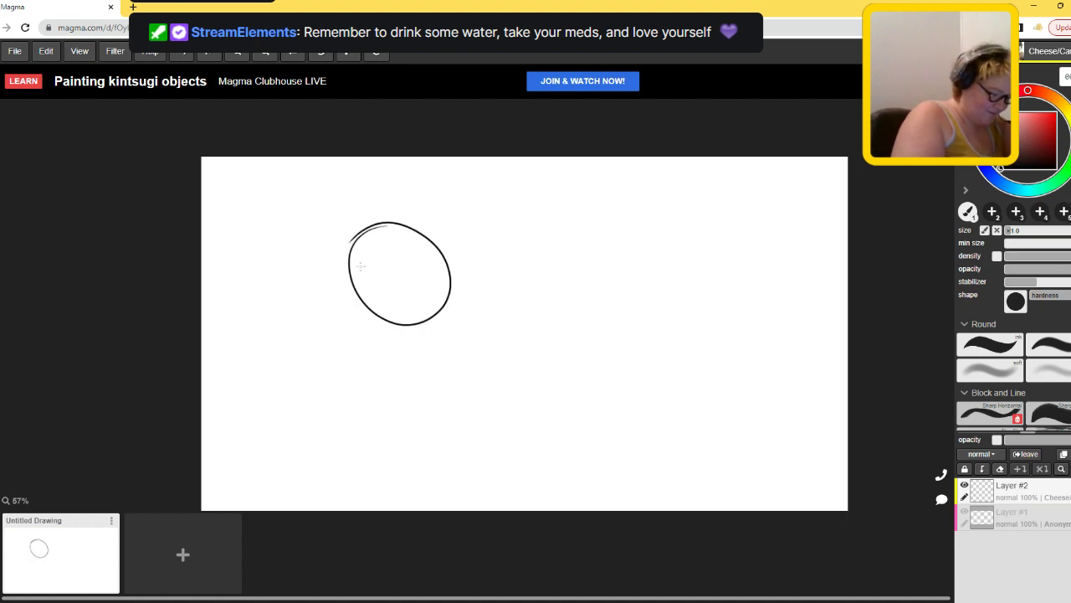
pyautogui.hotkey('ctrl', 'z')
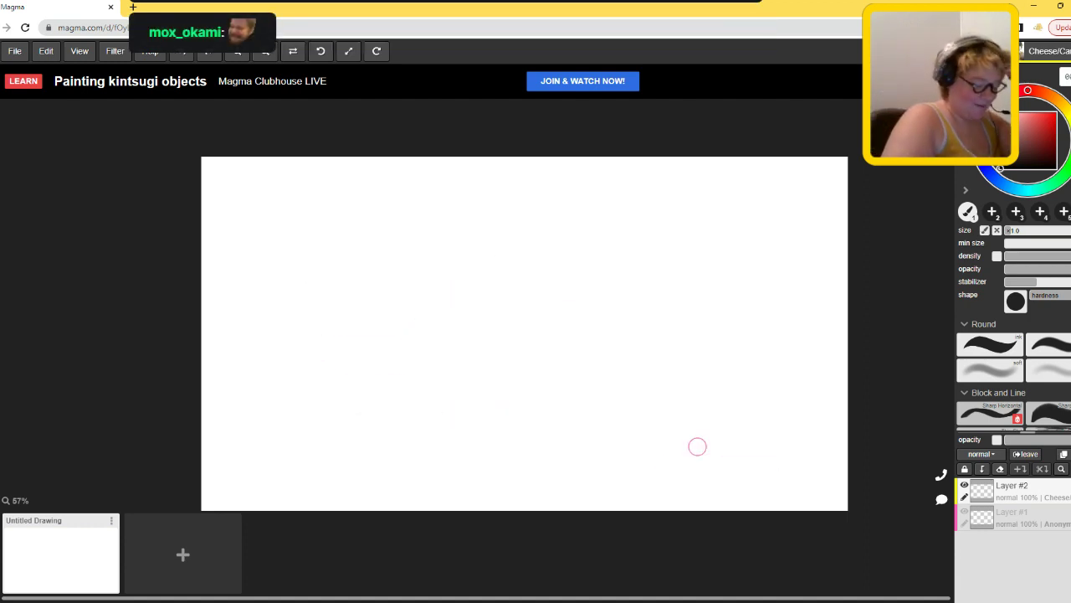
pyautogui.moveTo(486, 245)
pyautogui.mouseDown()
pyautogui.moveTo(445, 304)
pyautogui.moveTo(485, 243)
pyautogui.moveTo(474, 343)
pyautogui.mouseUp()
pyautogui.moveTo(437, 287)
pyautogui.mouseDown()
pyautogui.moveTo(453, 318)
pyautogui.moveTo(498, 330)
pyautogui.moveTo(515, 299)
pyautogui.mouseUp()
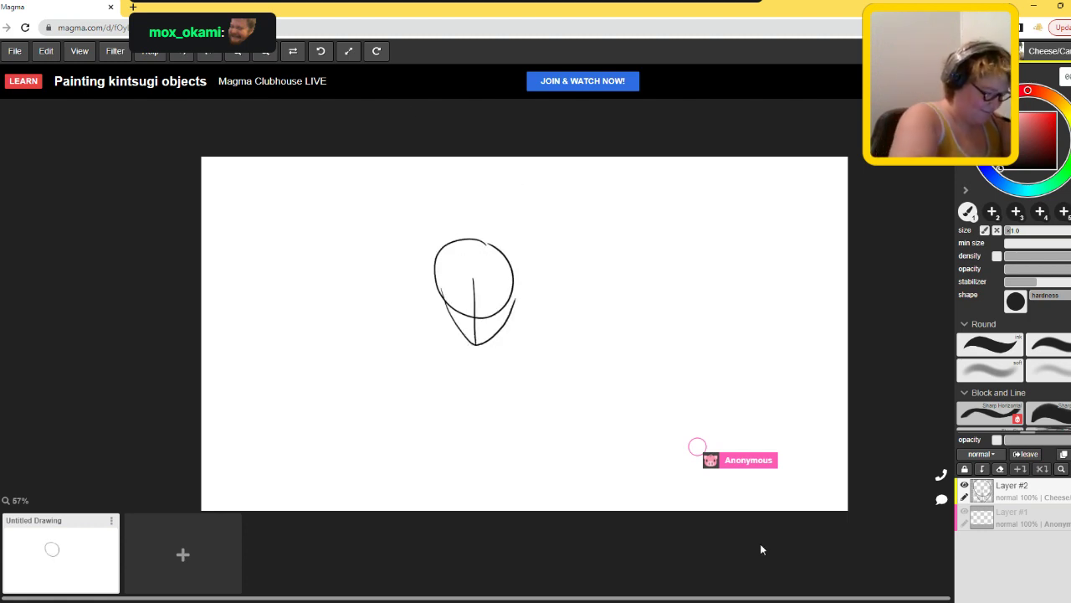
pyautogui.click(320, 51)
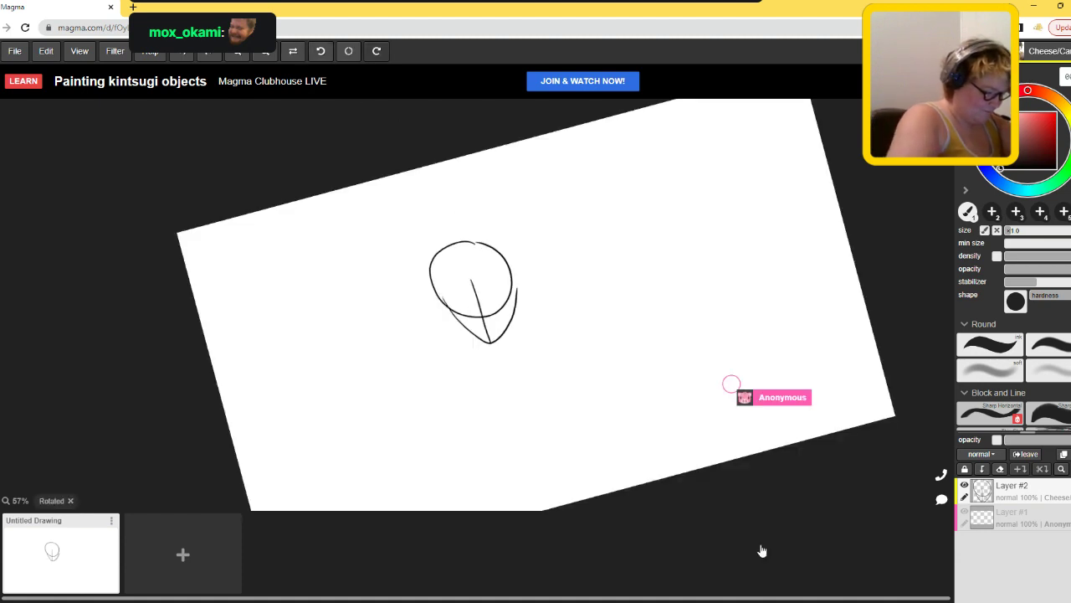
pyautogui.click(377, 51)
pyautogui.click(181, 54)
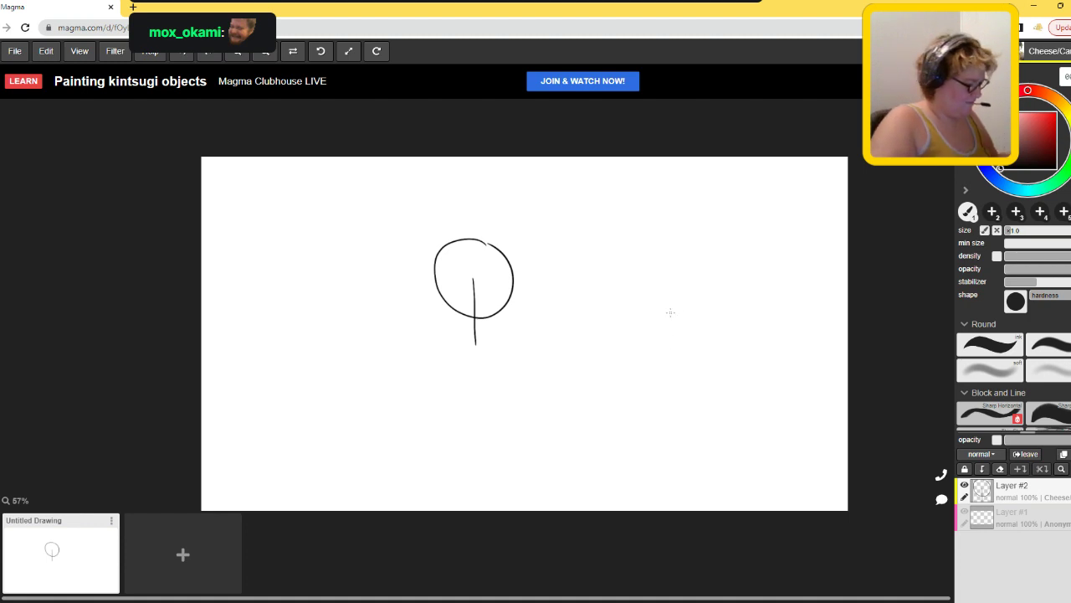
# - Dismiss the Magma Clubhouse promotional banner above the canvas
pyautogui.hotkey('ctrl', '=')
pyautogui.hotkey('ctrl', '=')
pyautogui.hotkey('ctrl', '=')
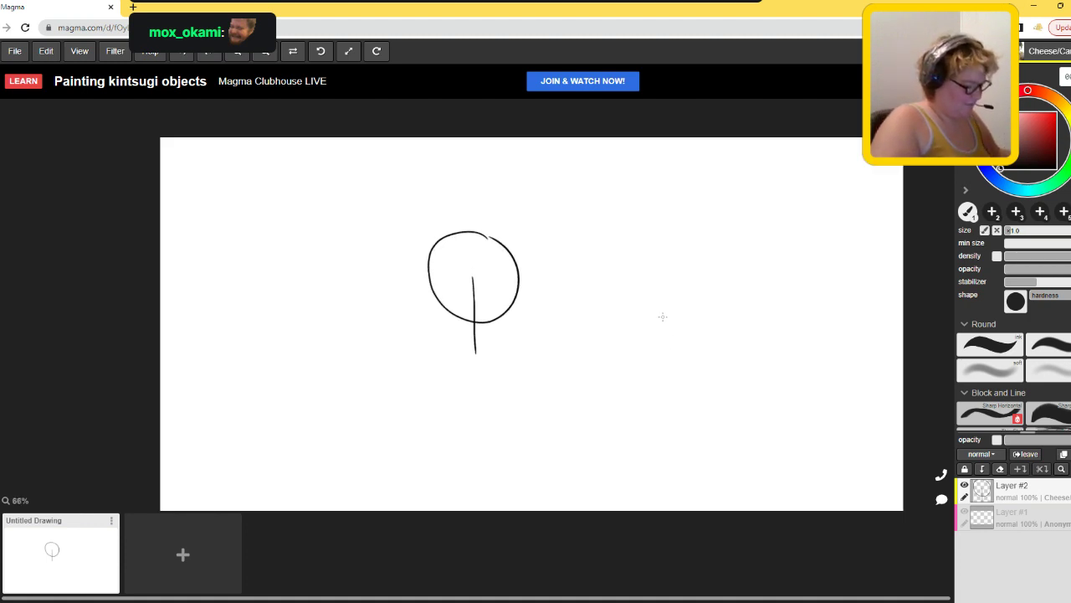
pyautogui.scroll(-1, 663, 317)
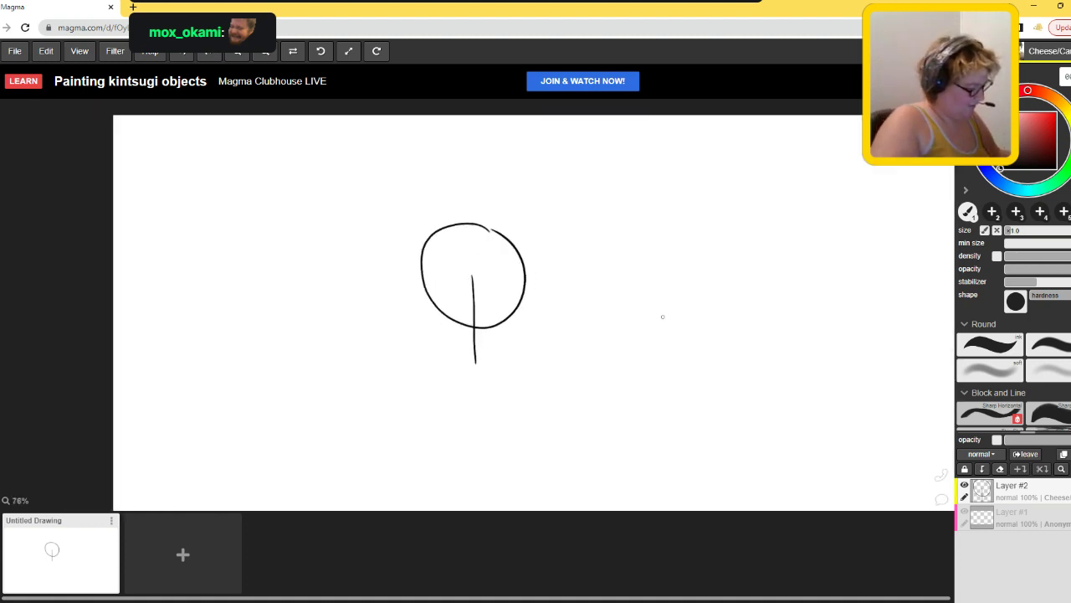
pyautogui.click(940, 81)
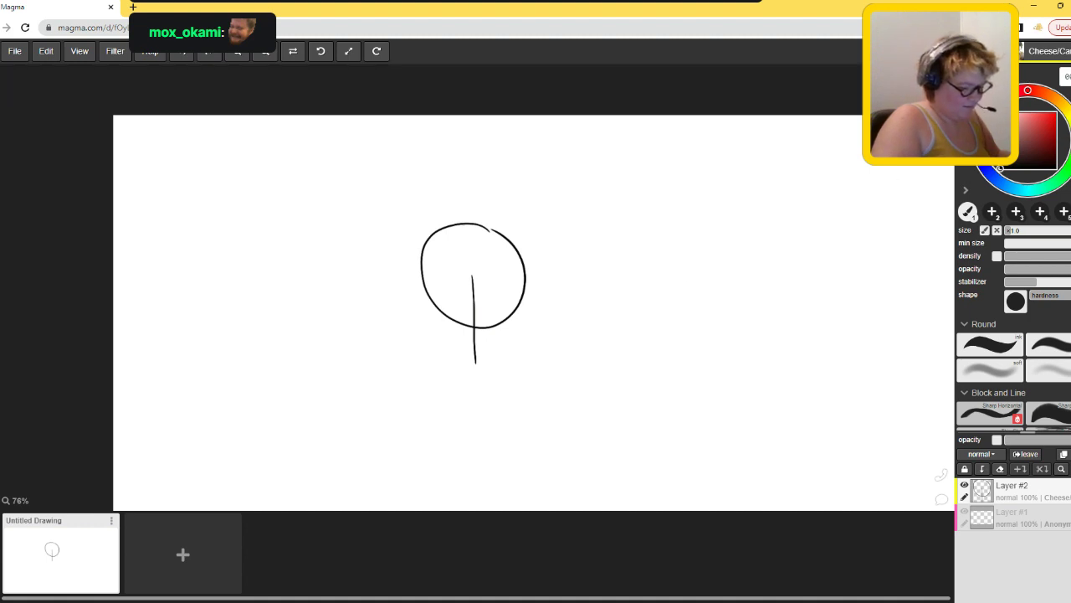
# - Sketch a pointed jaw below the head circle on Layer #2, going over both sides with repeated strokes
pyautogui.hotkey('ctrl', '-')
pyautogui.hotkey('ctrl', '-')
pyautogui.hotkey('ctrl', '=')
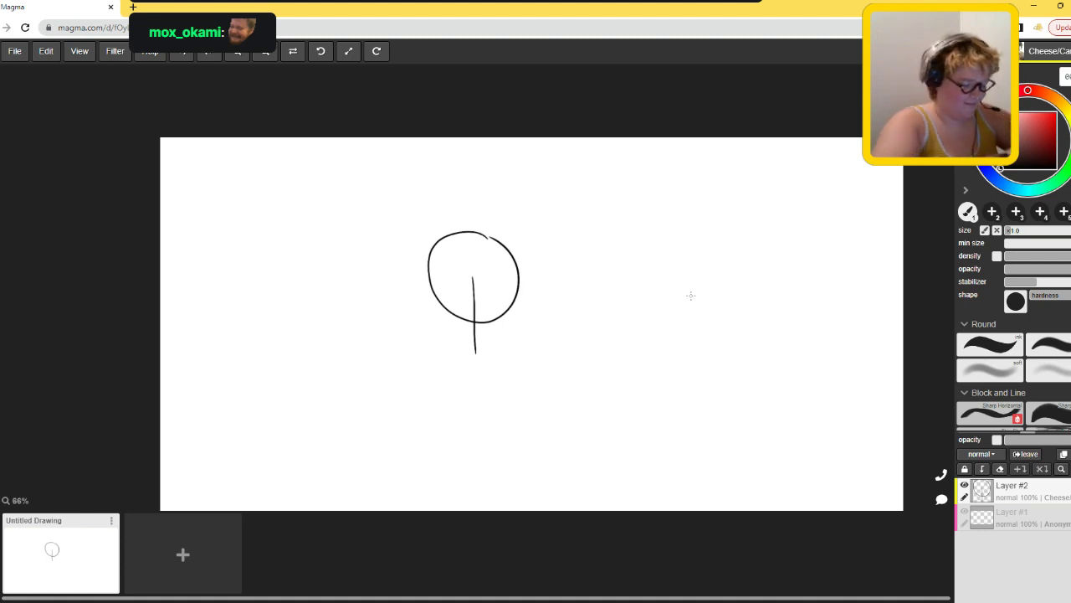
pyautogui.moveTo(432, 293); pyautogui.dragTo(470, 365)
pyautogui.moveTo(431, 296)
pyautogui.mouseDown()
pyautogui.moveTo(469, 365)
pyautogui.moveTo(430, 293)
pyautogui.moveTo(511, 334)
pyautogui.moveTo(481, 365)
pyautogui.moveTo(521, 302)
pyautogui.moveTo(500, 351)
pyautogui.moveTo(473, 370)
pyautogui.mouseUp()
pyautogui.moveTo(442, 328); pyautogui.dragTo(481, 370)
pyautogui.moveTo(434, 303); pyautogui.dragTo(482, 371)
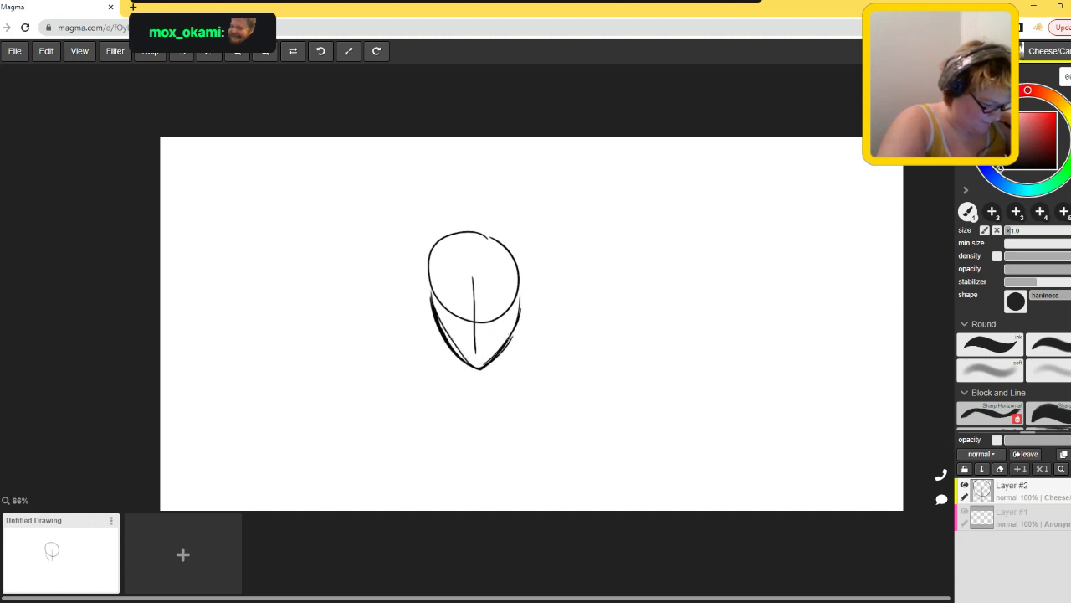
pyautogui.moveTo(519, 308); pyautogui.dragTo(486, 368)
pyautogui.moveTo(432, 313); pyautogui.dragTo(472, 370)
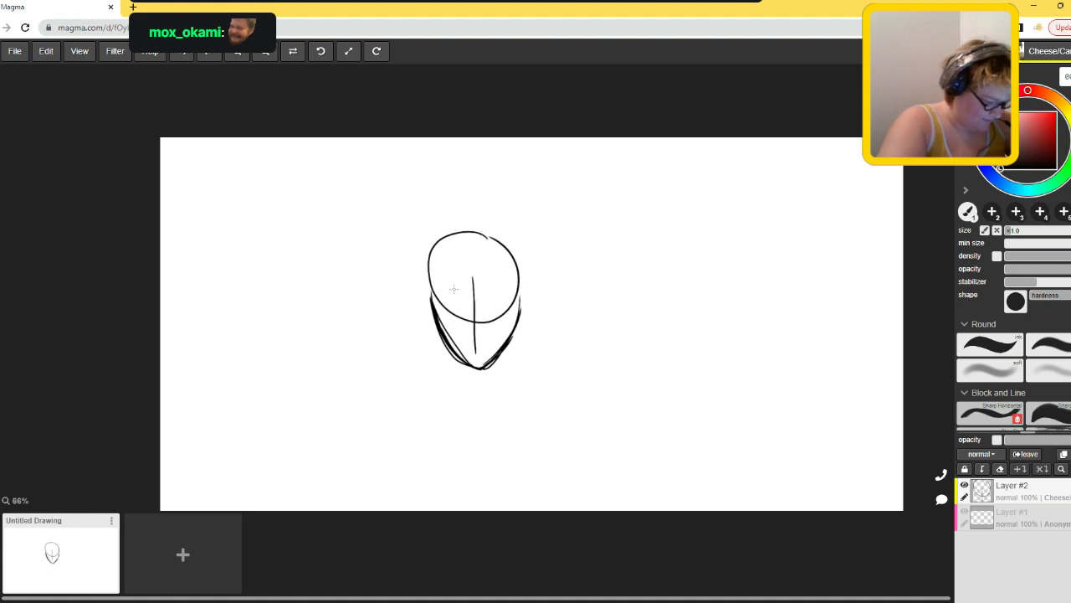
pyautogui.moveTo(480, 368)
pyautogui.mouseDown()
pyautogui.moveTo(439, 335)
pyautogui.moveTo(429, 288)
pyautogui.moveTo(479, 369)
pyautogui.moveTo(518, 297)
pyautogui.mouseUp()
pyautogui.moveTo(512, 335); pyautogui.dragTo(519, 291)
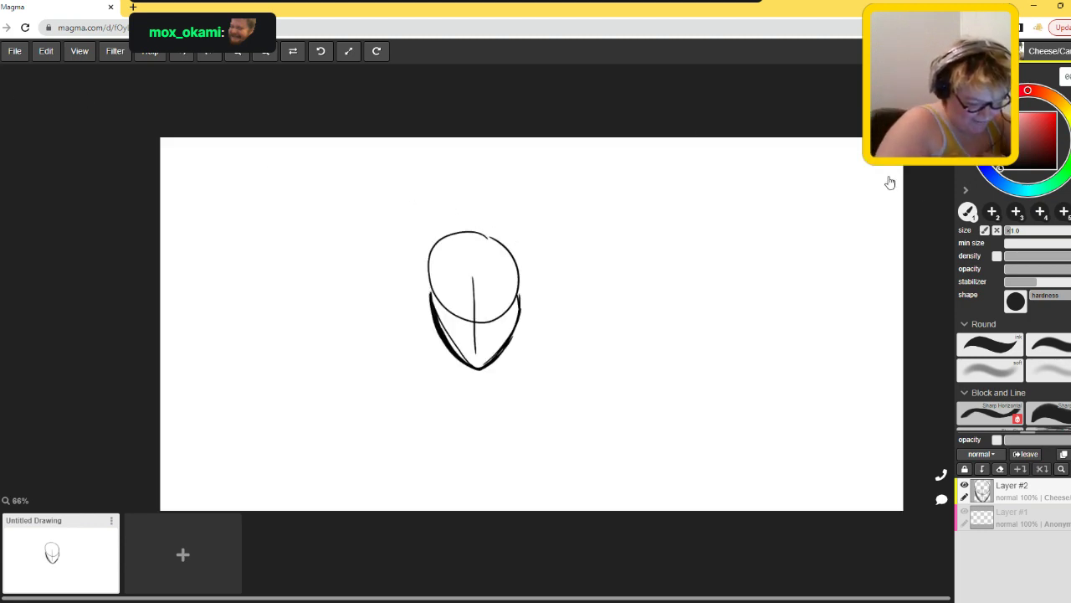
# - Add a new layer above the rough head sketch and lower Layer #2's opacity to 26%
pyautogui.scroll(-1, 1014, 374)
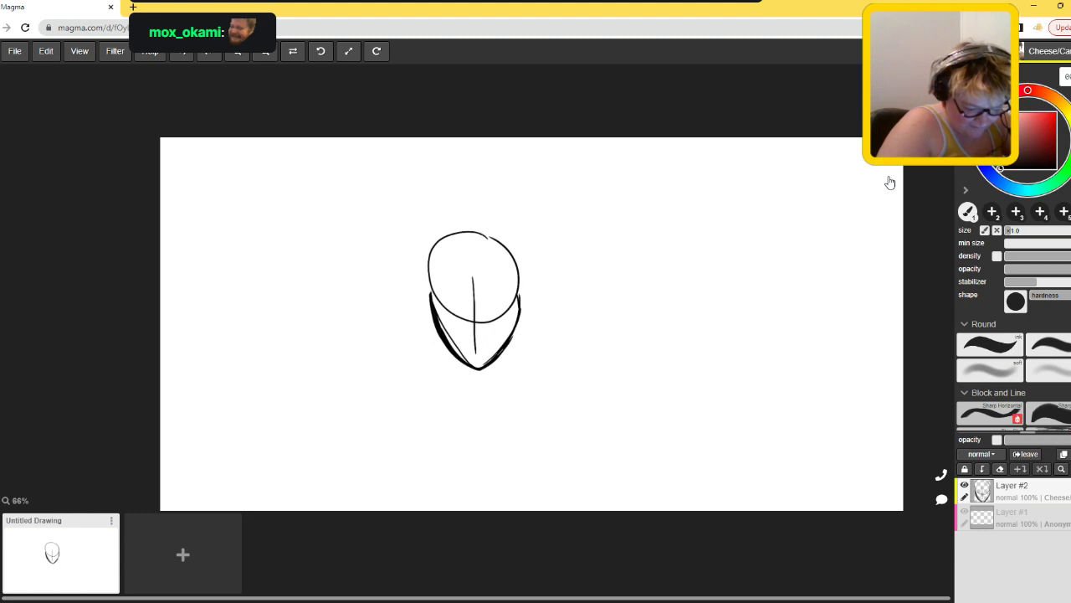
pyautogui.hotkey('ctrl', 'shift', 'n')
pyautogui.hotkey('ctrl', '+')
pyautogui.hotkey('ctrl', '+')
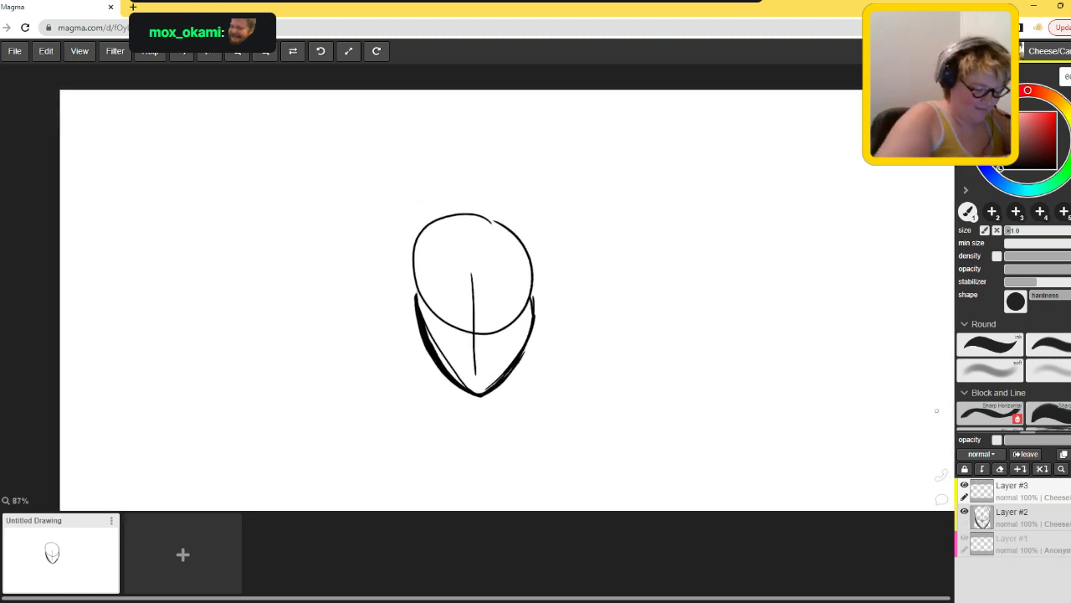
pyautogui.moveTo(1061, 439); pyautogui.dragTo(1028, 439)
# - Trace a clean outline of the jaw and skull over the faded sketch on Layer #3
pyautogui.click(1021, 490)
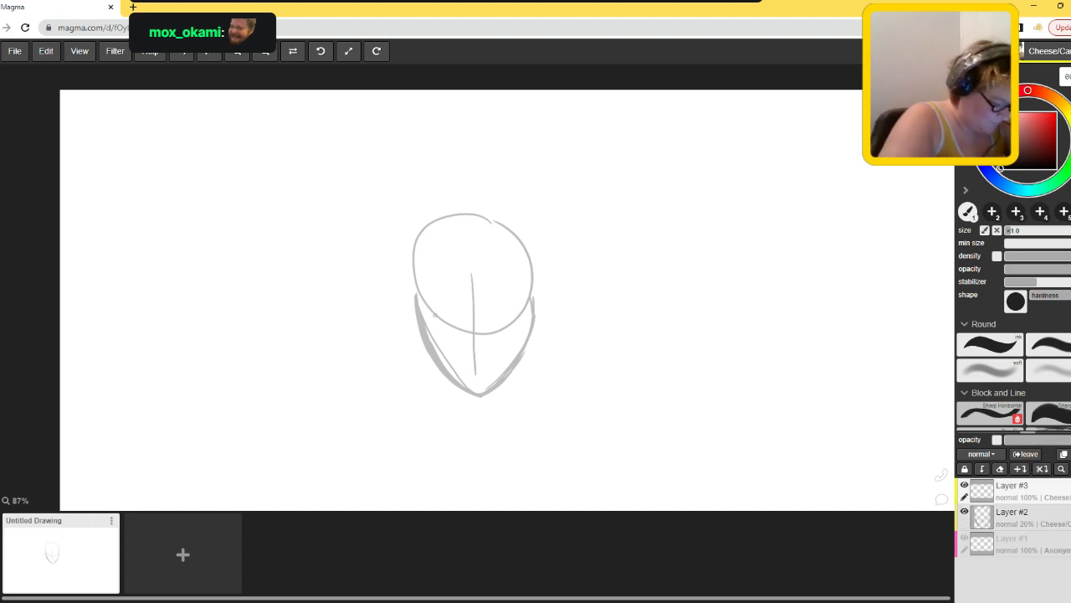
pyautogui.moveTo(415, 290)
pyautogui.mouseDown()
pyautogui.moveTo(419, 332)
pyautogui.moveTo(469, 387)
pyautogui.moveTo(505, 371)
pyautogui.moveTo(529, 309)
pyautogui.mouseUp()
pyautogui.moveTo(416, 291)
pyautogui.mouseDown()
pyautogui.moveTo(428, 223)
pyautogui.moveTo(474, 206)
pyautogui.moveTo(529, 251)
pyautogui.moveTo(531, 291)
pyautogui.mouseUp()
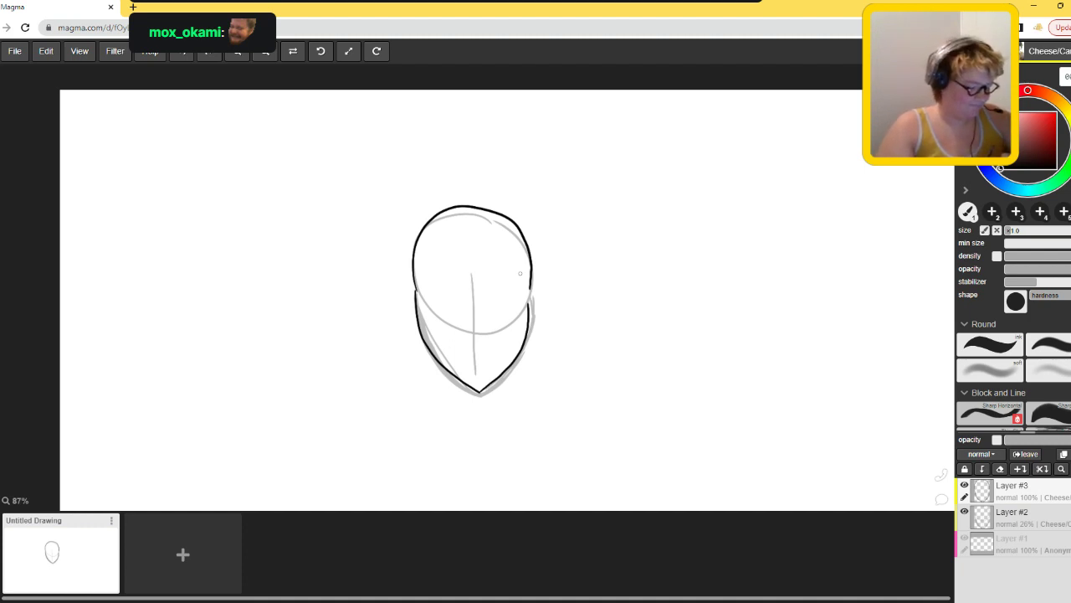
# - Draw a long nose along the centre line of the face, with a curved bridge and two nostril curves
pyautogui.scroll(4, 519, 273)
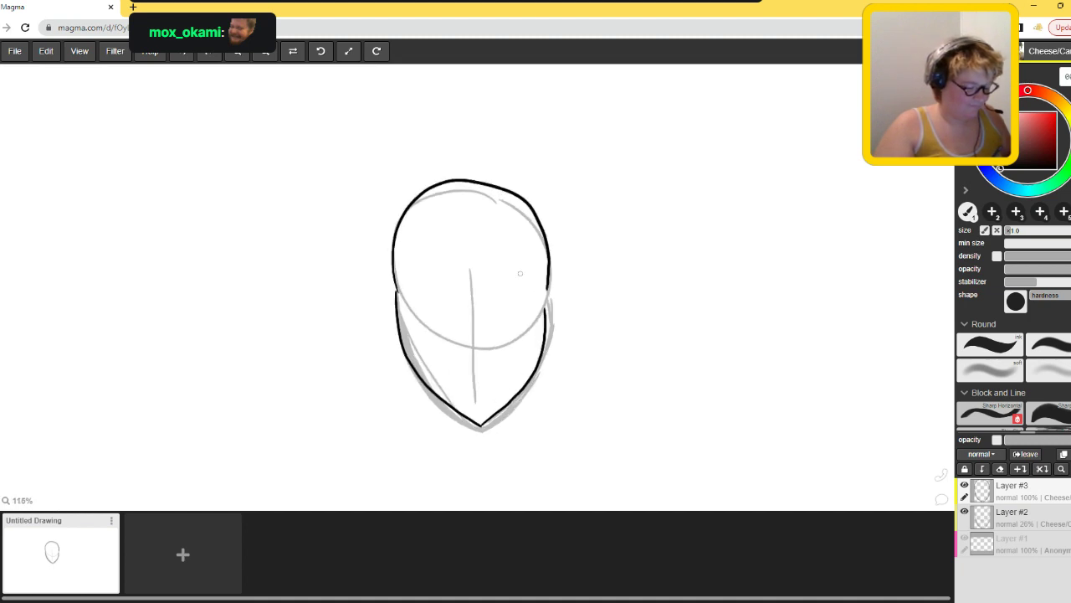
pyautogui.moveTo(483, 252); pyautogui.dragTo(501, 335)
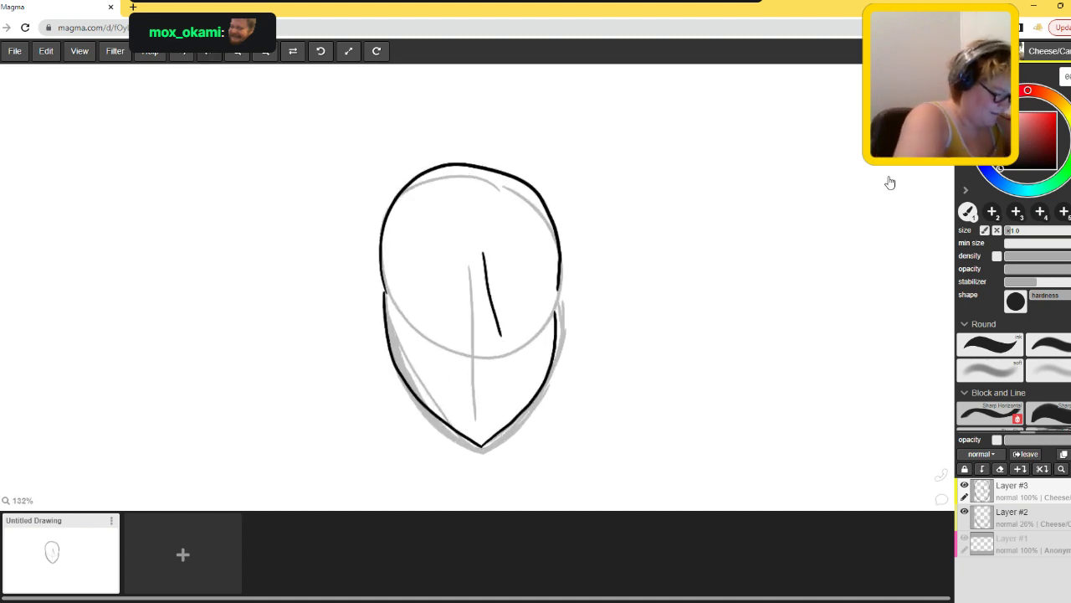
pyautogui.hotkey('ctrl', 'z')
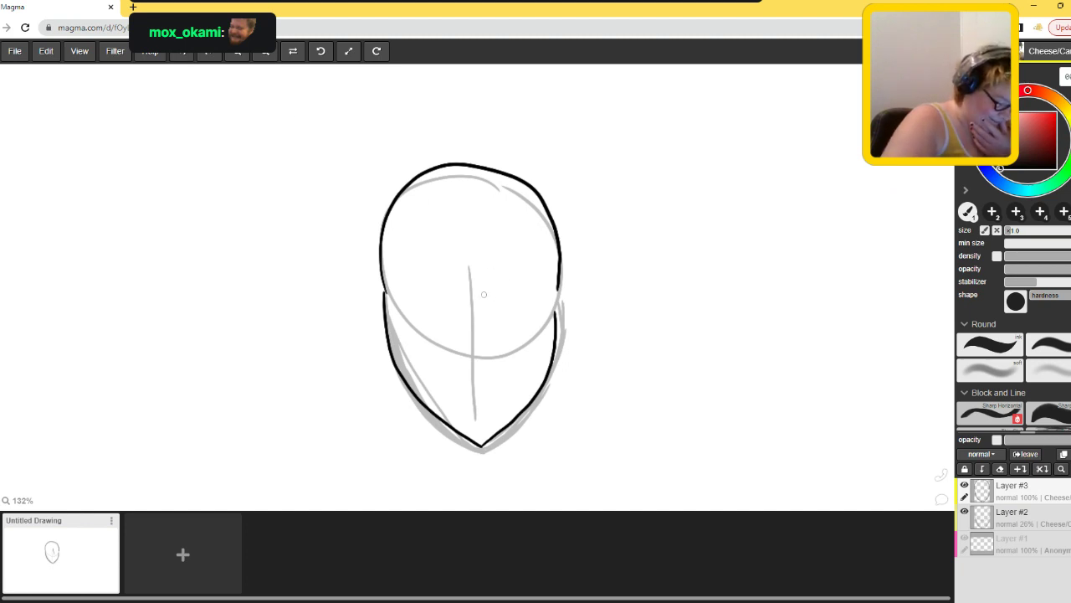
pyautogui.moveTo(462, 255)
pyautogui.mouseDown()
pyautogui.moveTo(477, 247)
pyautogui.moveTo(497, 345)
pyautogui.moveTo(515, 346)
pyautogui.moveTo(508, 354)
pyautogui.moveTo(441, 342)
pyautogui.moveTo(457, 337)
pyautogui.moveTo(452, 349)
pyautogui.mouseUp()
pyautogui.click(182, 52)
pyautogui.click(182, 54)
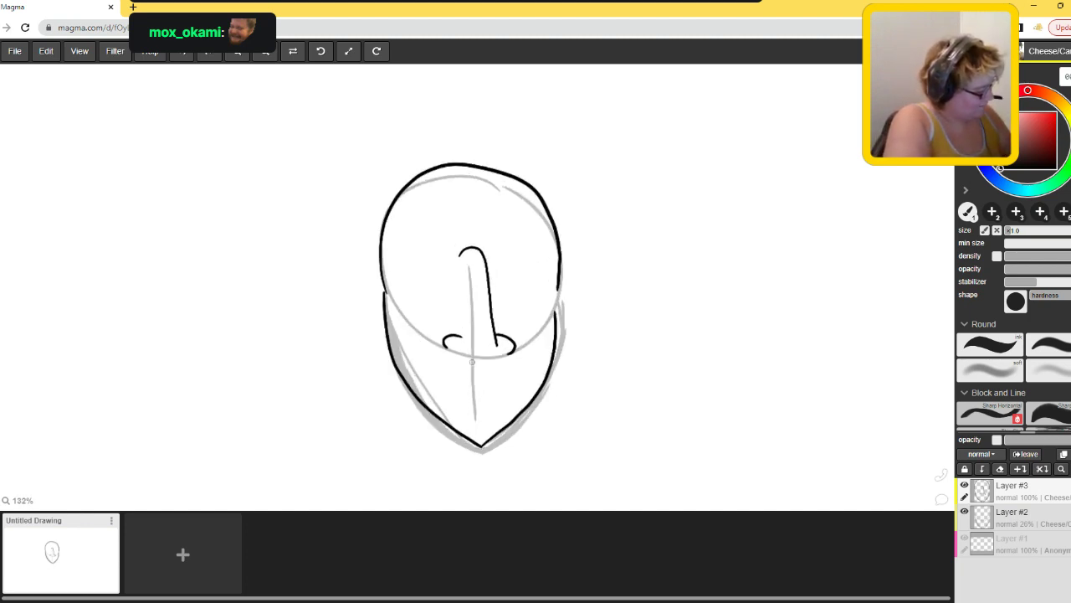
pyautogui.scroll(2, 472, 362)
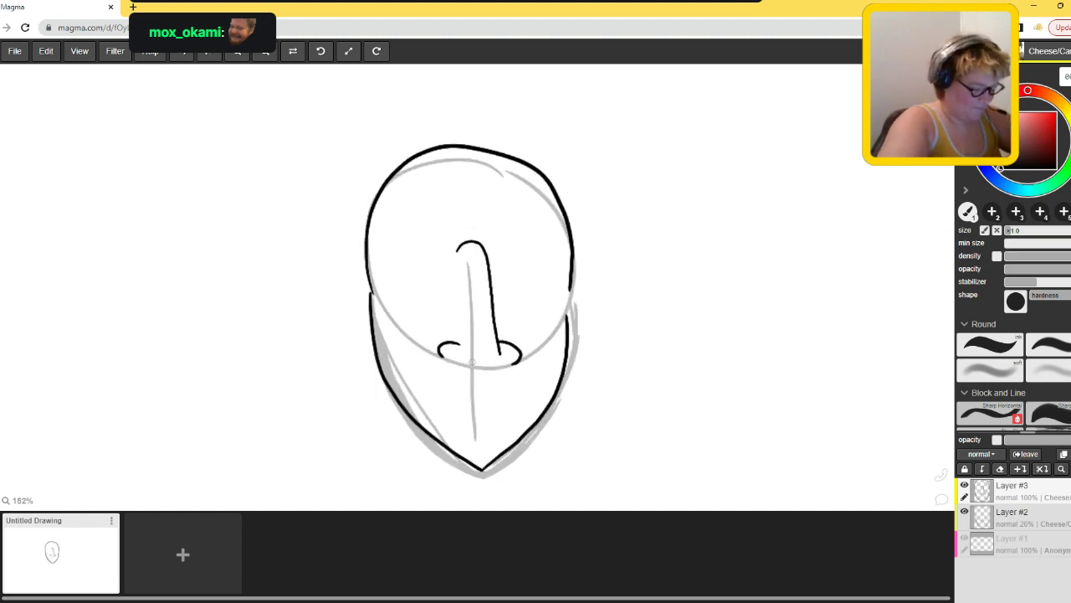
pyautogui.moveTo(455, 270); pyautogui.dragTo(482, 270)
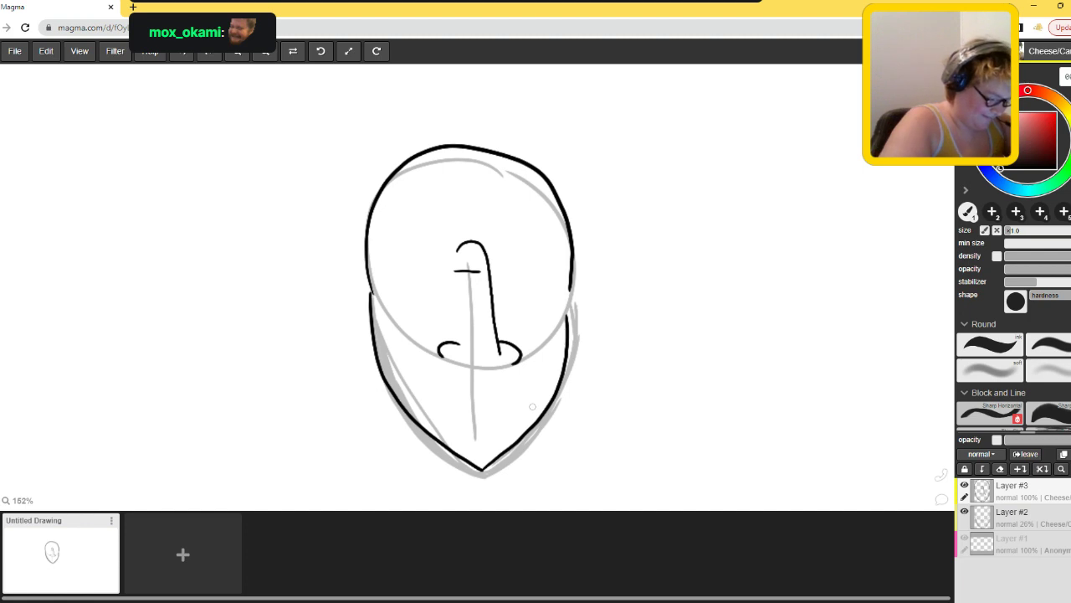
pyautogui.moveTo(450, 303)
pyautogui.mouseDown()
pyautogui.moveTo(468, 311)
pyautogui.moveTo(458, 293)
pyautogui.moveTo(499, 338)
pyautogui.mouseUp()
pyautogui.moveTo(489, 332); pyautogui.dragTo(500, 342)
pyautogui.hotkey('ctrl', 'z')
pyautogui.hotkey('ctrl', 'z')
pyautogui.hotkey('ctrl', 'z')
pyautogui.hotkey('ctrl', 'z')
pyautogui.hotkey('ctrl', 'z')
pyautogui.hotkey('ctrl', 'z')
pyautogui.hotkey('ctrl', 'z')
pyautogui.hotkey('ctrl', 'z')
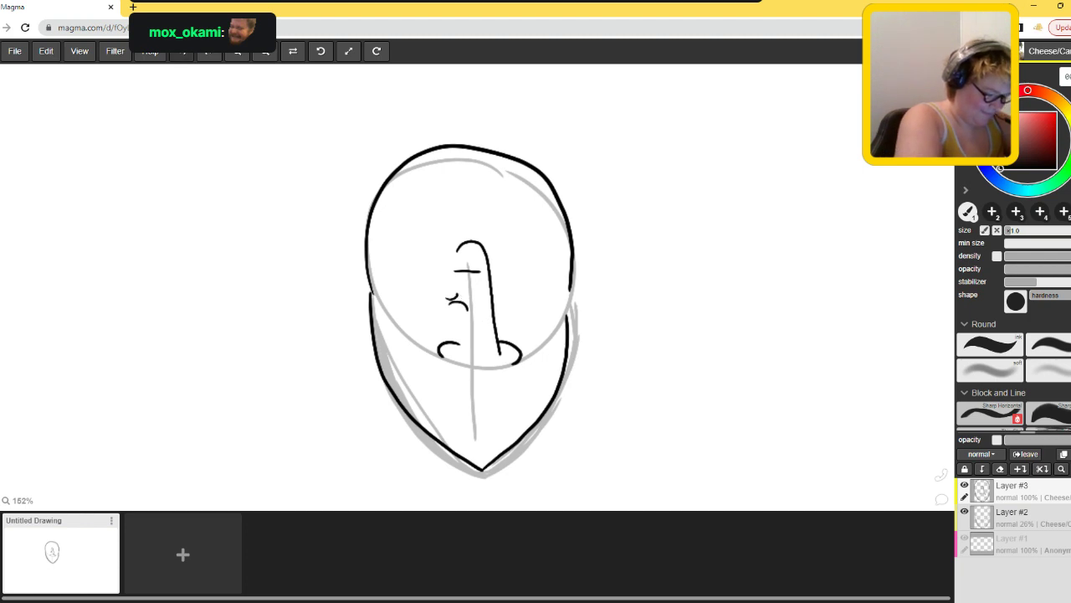
pyautogui.hotkey('ctrl', 'z')
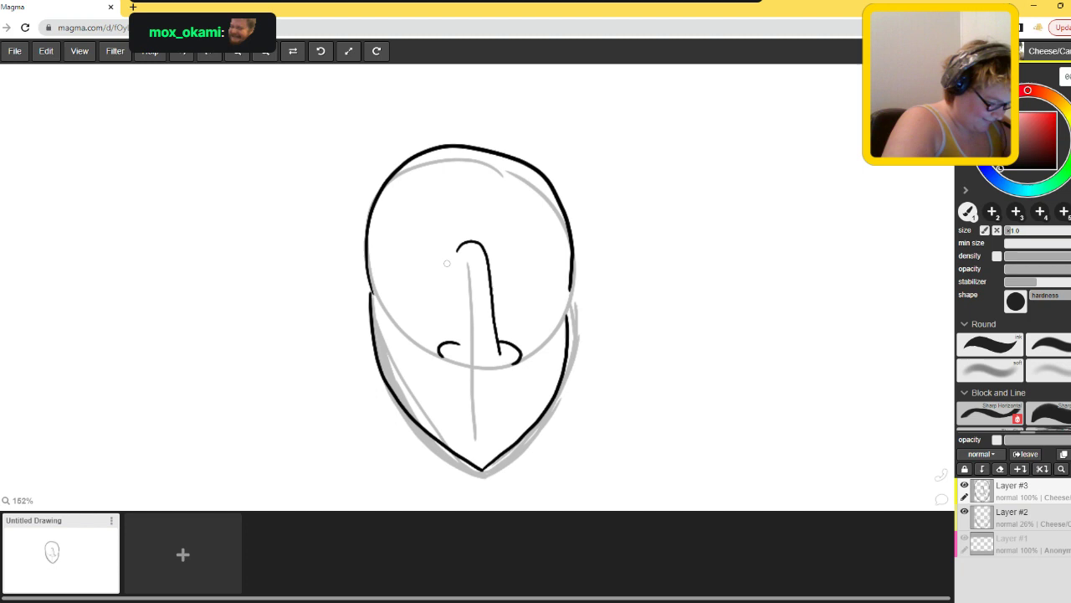
# - Draw two slanted, frowning eyebrows with short hatched strokes on either side of the nose bridge
pyautogui.moveTo(402, 248); pyautogui.dragTo(450, 266)
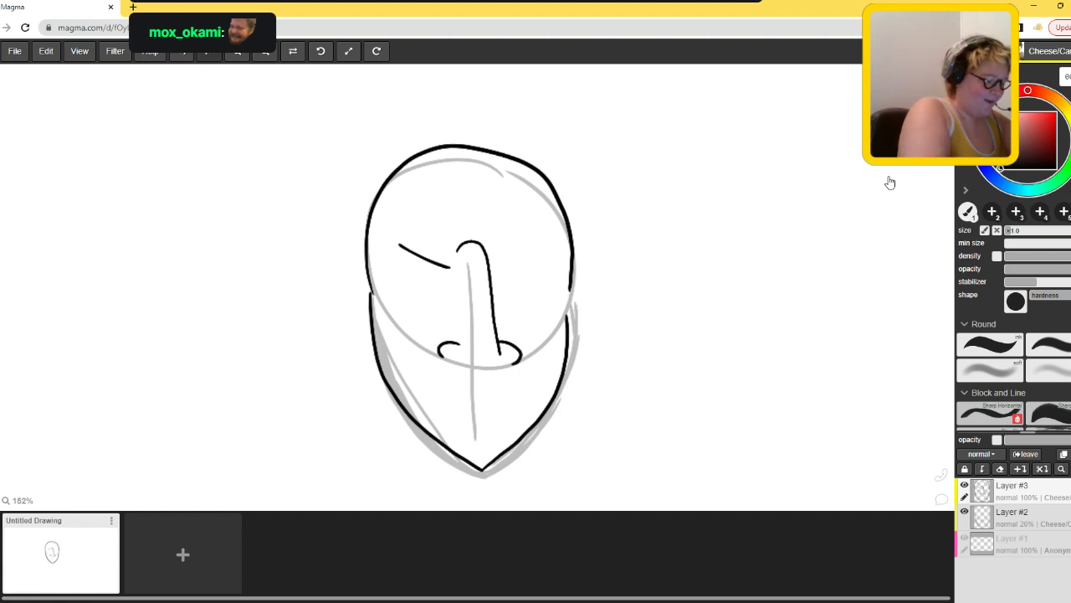
pyautogui.hotkey('ctrl', 'z')
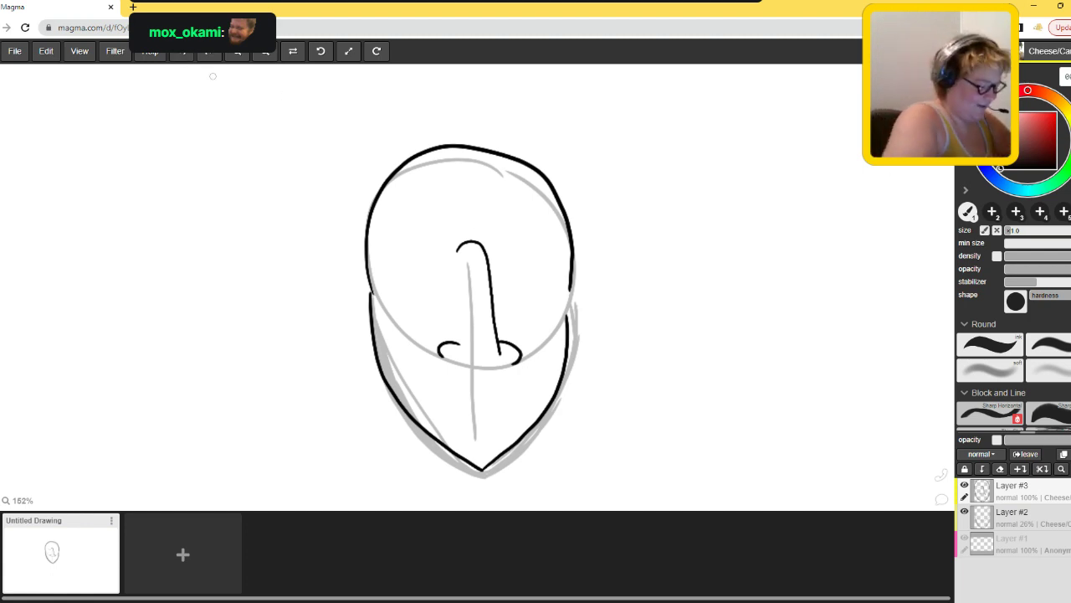
pyautogui.moveTo(445, 268); pyautogui.dragTo(387, 243)
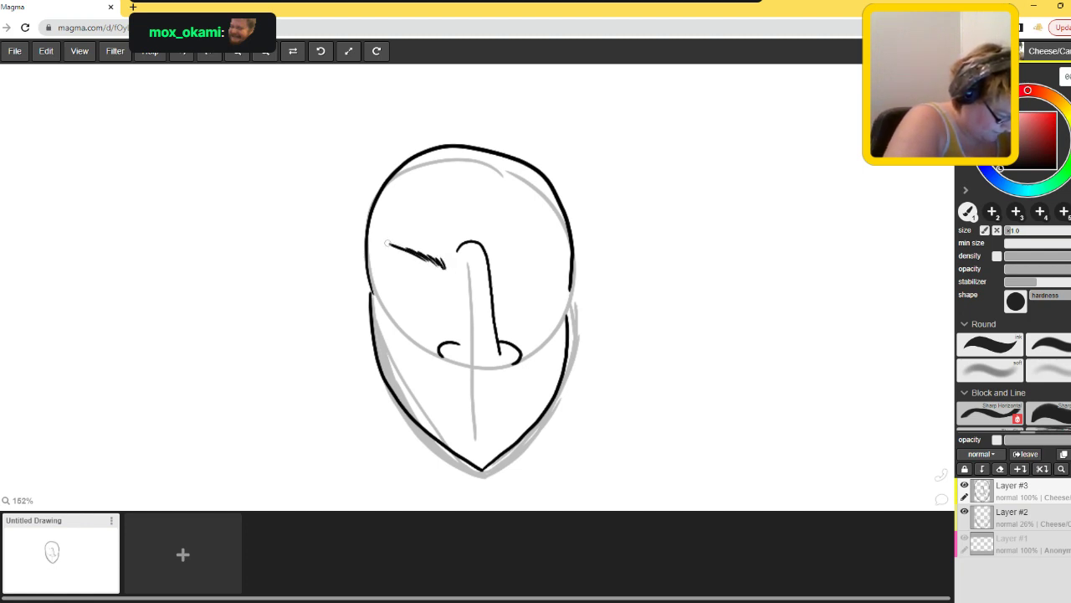
pyautogui.moveTo(497, 272)
pyautogui.mouseDown()
pyautogui.moveTo(506, 257)
pyautogui.moveTo(550, 247)
pyautogui.mouseUp()
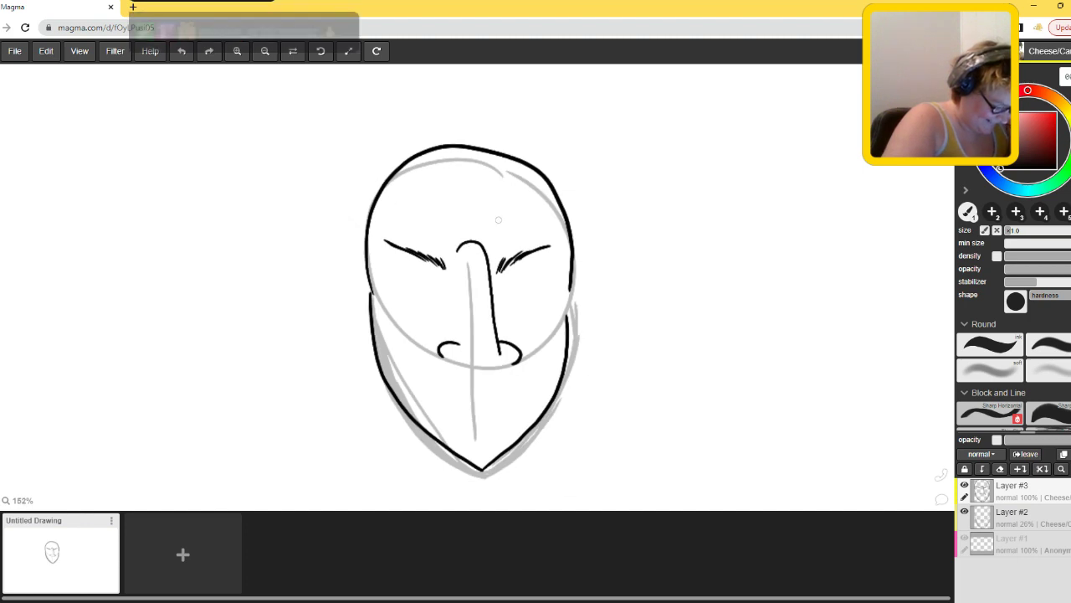
# - Hide the rough sketch on Layer #2 and close the gaps on both sides of the face outline
pyautogui.click(964, 512)
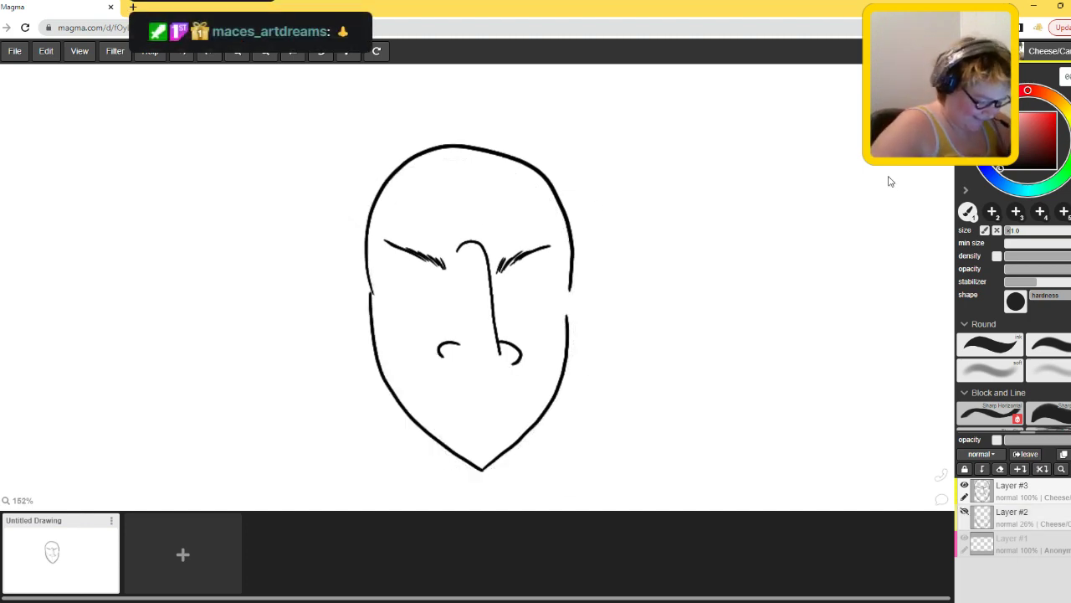
pyautogui.click(965, 511)
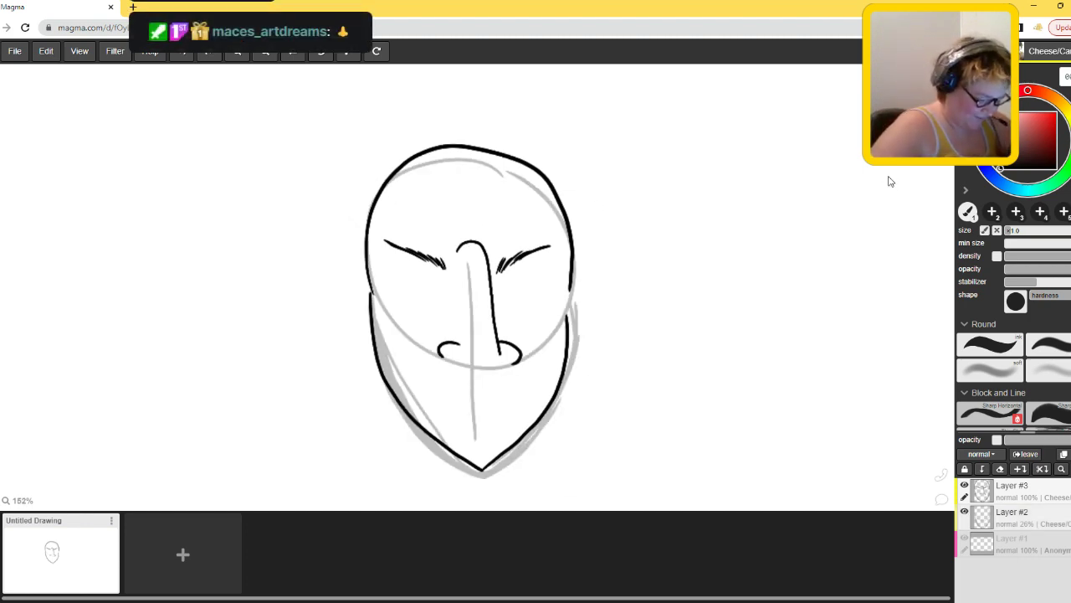
pyautogui.click(964, 511)
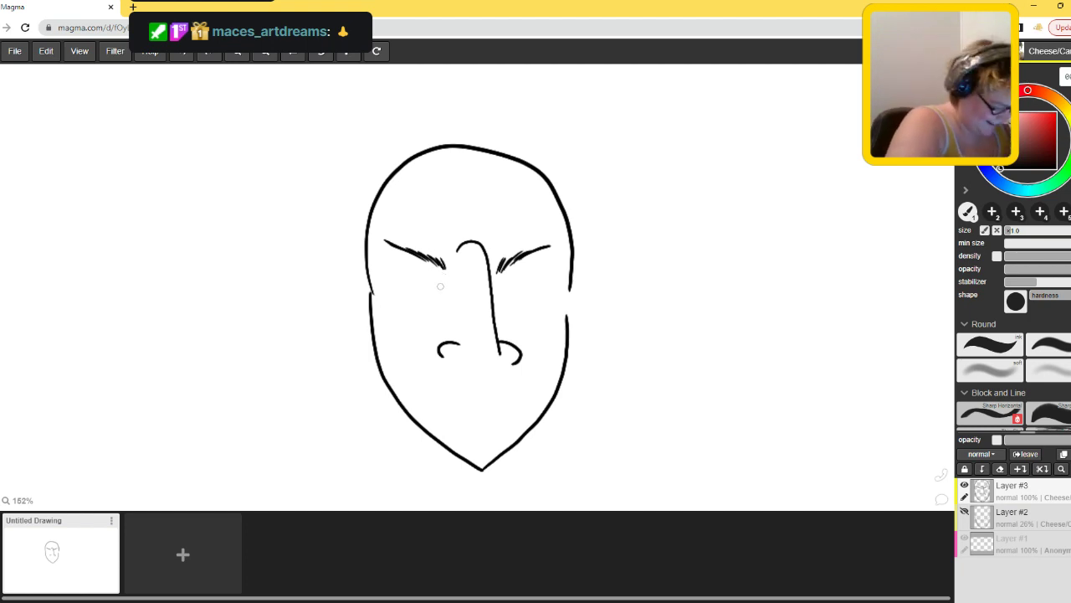
pyautogui.moveTo(567, 329); pyautogui.dragTo(573, 264)
pyautogui.moveTo(372, 311); pyautogui.dragTo(370, 251)
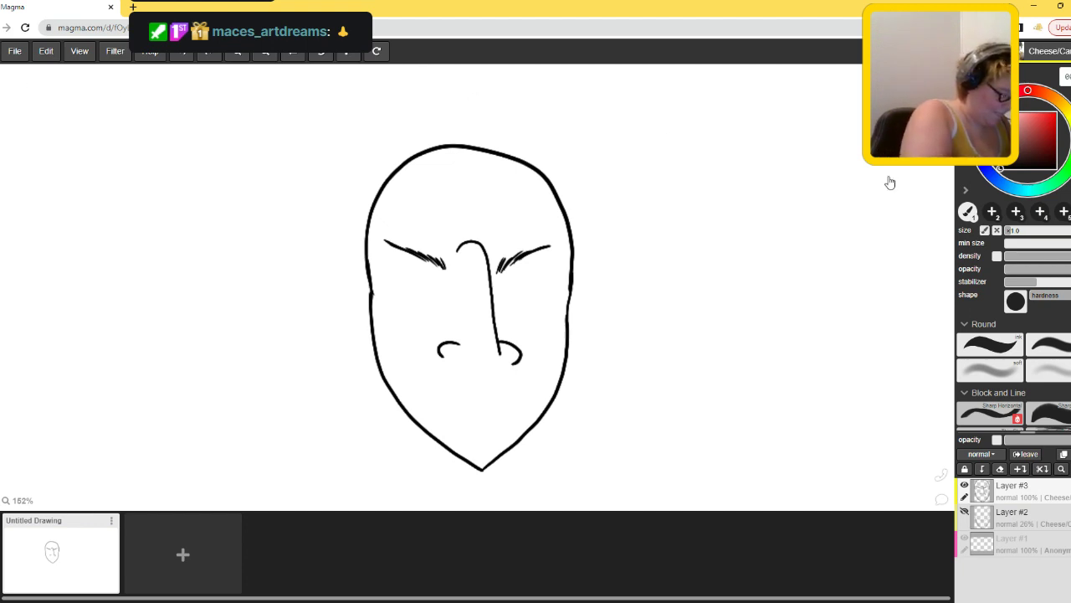
# - Draw a narrow upright oval eye under the left eyebrow and a wide flat oval eye under the right one
pyautogui.press('e')
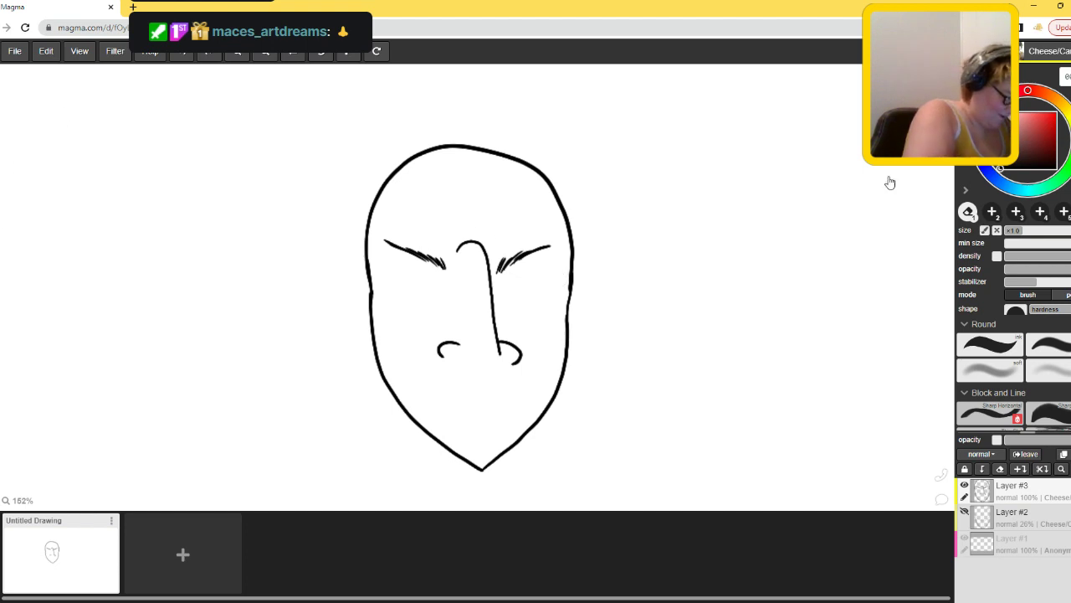
pyautogui.press('b')
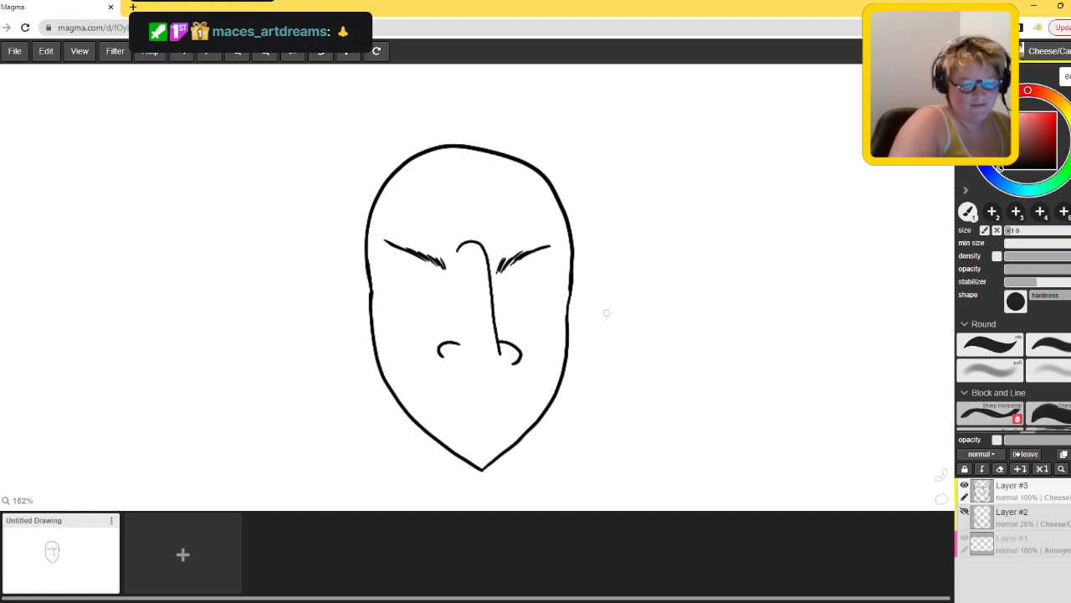
pyautogui.moveTo(414, 279)
pyautogui.mouseDown()
pyautogui.moveTo(410, 303)
pyautogui.moveTo(414, 278)
pyautogui.mouseUp()
pyautogui.moveTo(536, 303)
pyautogui.mouseDown()
pyautogui.moveTo(516, 303)
pyautogui.moveTo(550, 291)
pyautogui.mouseUp()
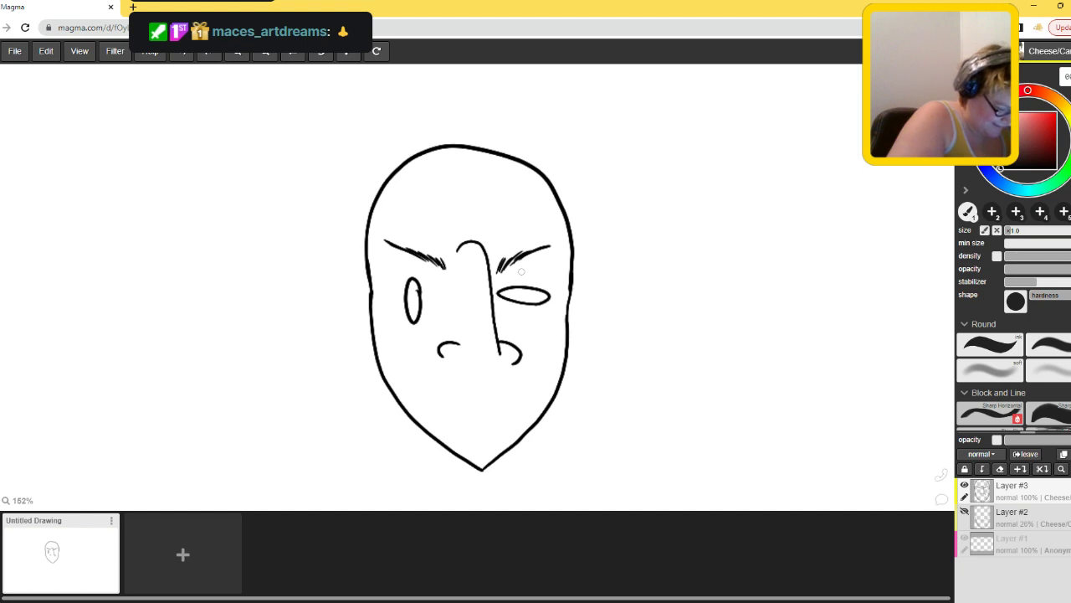
# - Replace the two oval eyes with almond-shaped eyes, each with a curved upper lid, a short lower lid and a narrow pupil
pyautogui.hotkey('ctrl', 'z')
pyautogui.hotkey('ctrl', 'z')
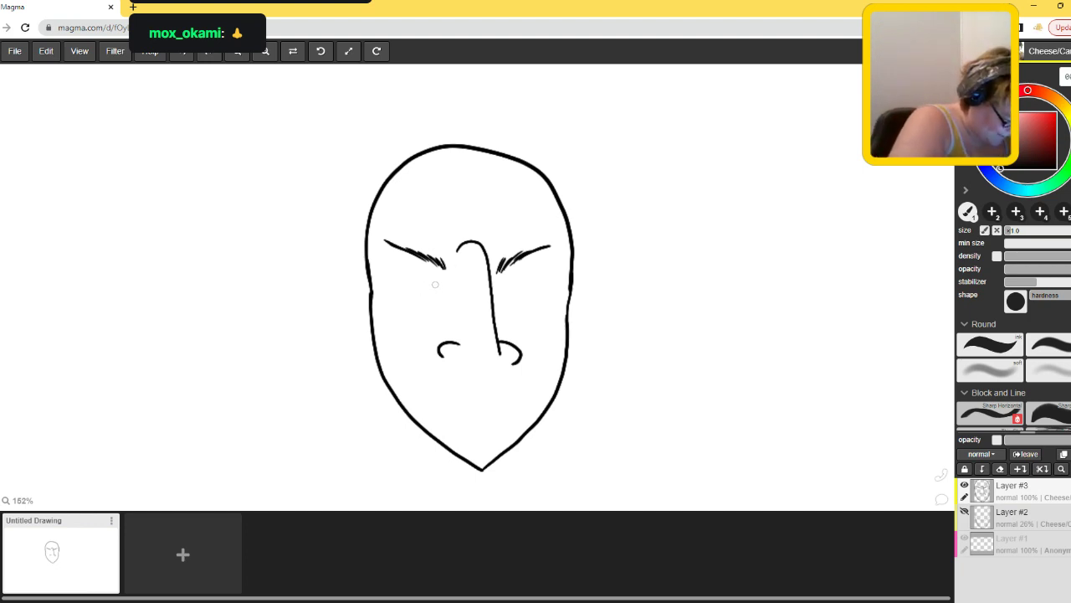
pyautogui.moveTo(443, 287)
pyautogui.mouseDown()
pyautogui.moveTo(394, 289)
pyautogui.moveTo(548, 282)
pyautogui.moveTo(501, 285)
pyautogui.mouseUp()
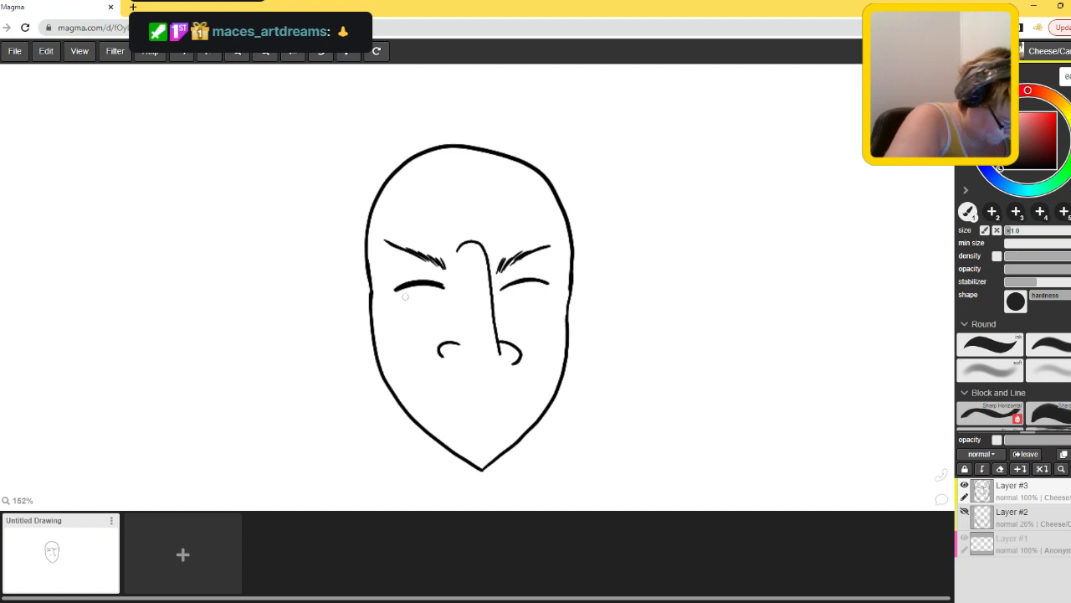
pyautogui.moveTo(395, 291); pyautogui.dragTo(423, 299)
pyautogui.moveTo(548, 283)
pyautogui.mouseDown()
pyautogui.moveTo(532, 297)
pyautogui.moveTo(549, 292)
pyautogui.moveTo(503, 292)
pyautogui.moveTo(513, 297)
pyautogui.mouseUp()
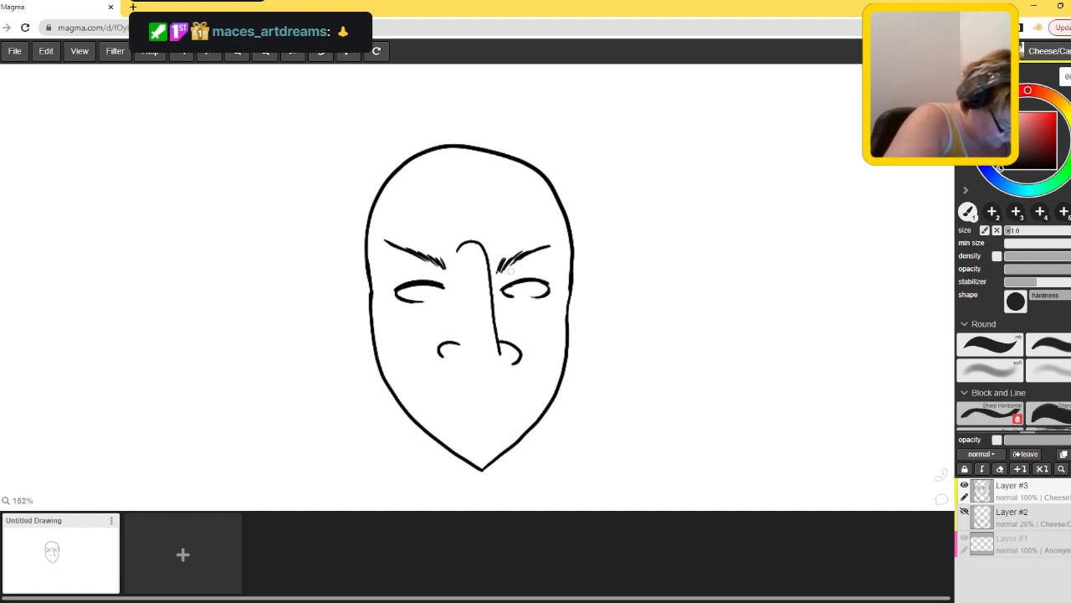
pyautogui.moveTo(435, 283)
pyautogui.mouseDown()
pyautogui.moveTo(445, 295)
pyautogui.moveTo(422, 293)
pyautogui.moveTo(433, 291)
pyautogui.mouseUp()
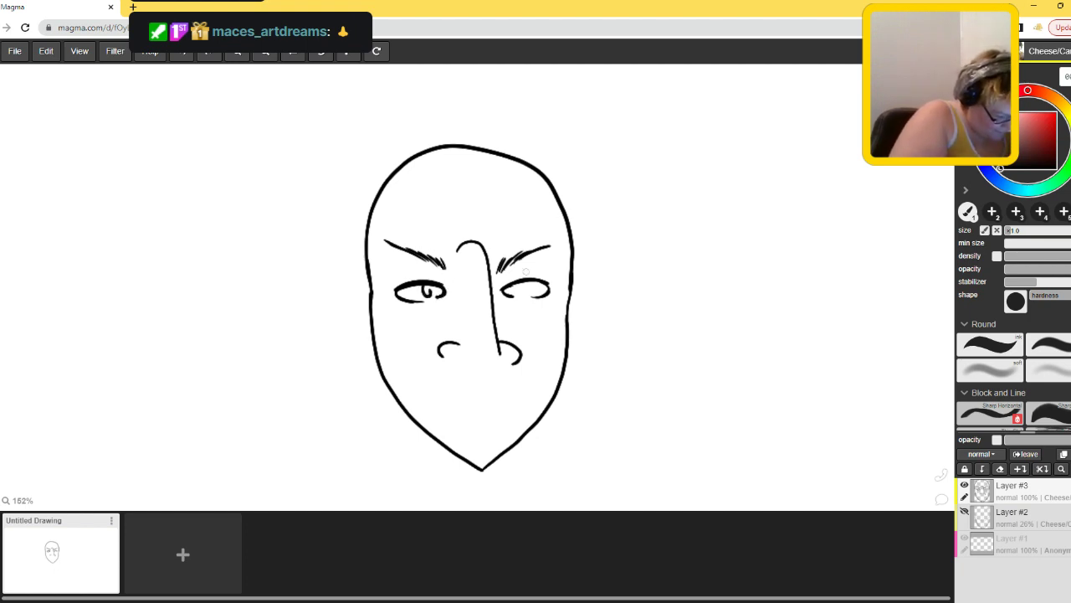
pyautogui.moveTo(522, 282)
pyautogui.mouseDown()
pyautogui.moveTo(517, 293)
pyautogui.moveTo(525, 289)
pyautogui.mouseUp()
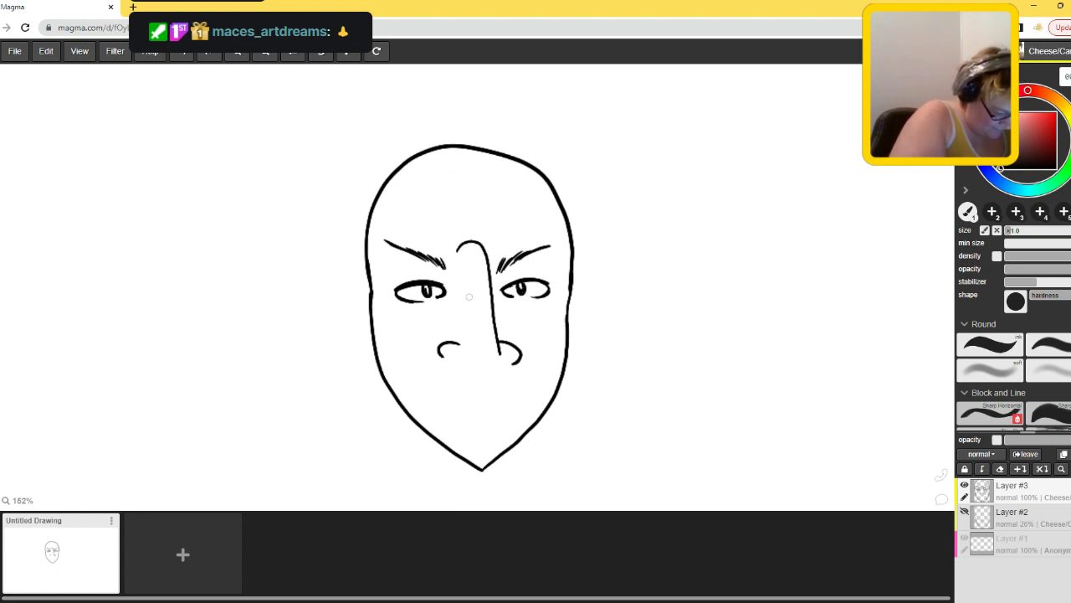
# - Draw a wide closed mouth under the nose with dotted corners and thin upper and lower lip lines
pyautogui.hotkey('ctrl', '-')
pyautogui.hotkey('ctrl', '-')
pyautogui.hotkey('ctrl', '-')
pyautogui.hotkey('ctrl', '+')
pyautogui.hotkey('ctrl', '+')
pyautogui.hotkey('ctrl', '+')
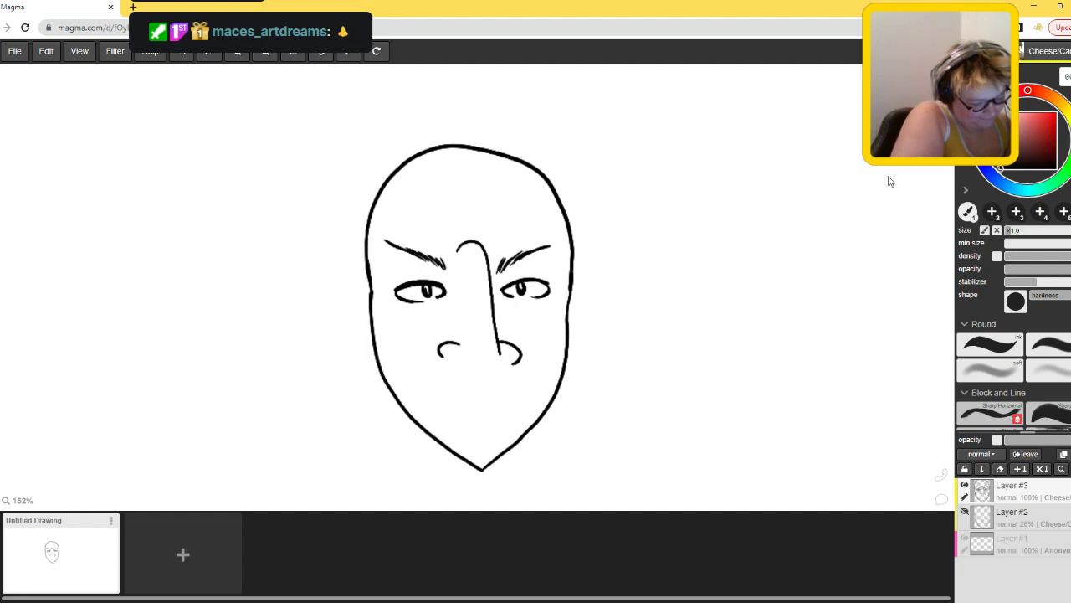
pyautogui.hotkey('ctrl', '+')
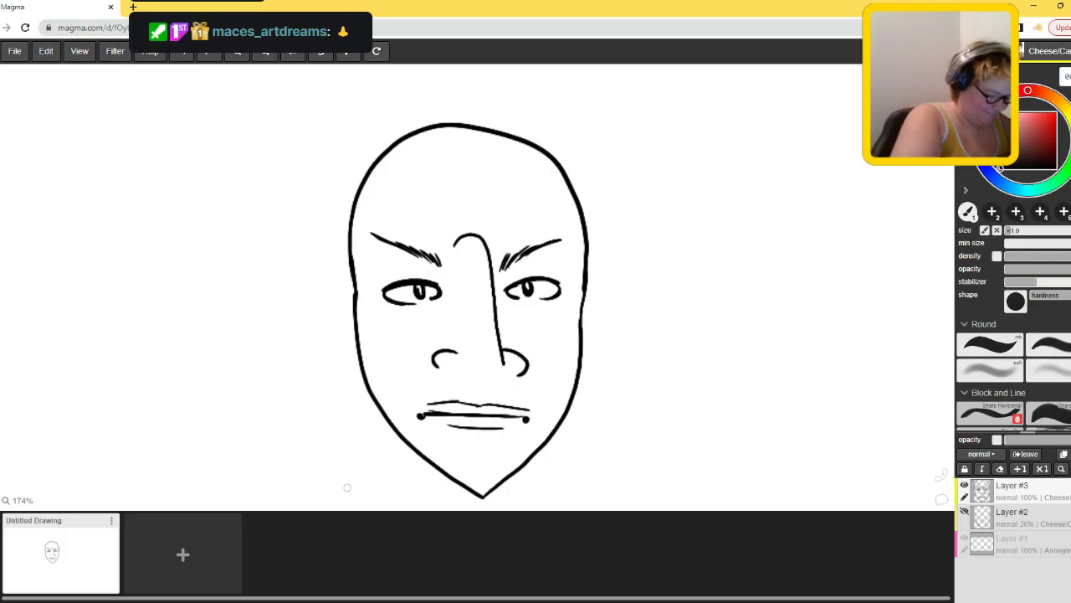
pyautogui.scroll(-2, 347, 486)
pyautogui.scroll(1, 347, 486)
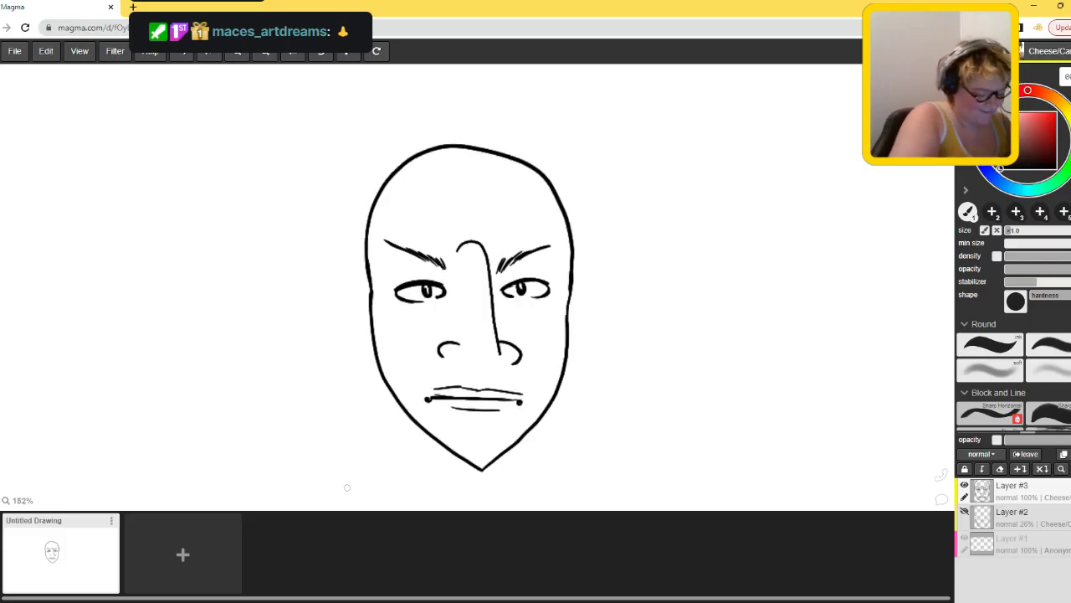
pyautogui.moveTo(372, 168)
pyautogui.mouseDown()
pyautogui.moveTo(338, 225)
pyautogui.moveTo(340, 460)
pyautogui.moveTo(418, 480)
pyautogui.mouseUp()
pyautogui.moveTo(523, 144)
pyautogui.mouseDown()
pyautogui.moveTo(609, 286)
pyautogui.moveTo(642, 456)
pyautogui.moveTo(590, 459)
pyautogui.mouseUp()
pyautogui.hotkey('ctrl', 'z')
pyautogui.hotkey('ctrl', 'z')
# - Draw two slightly curved neck lines running down from both sides of the jaw
pyautogui.press('-')
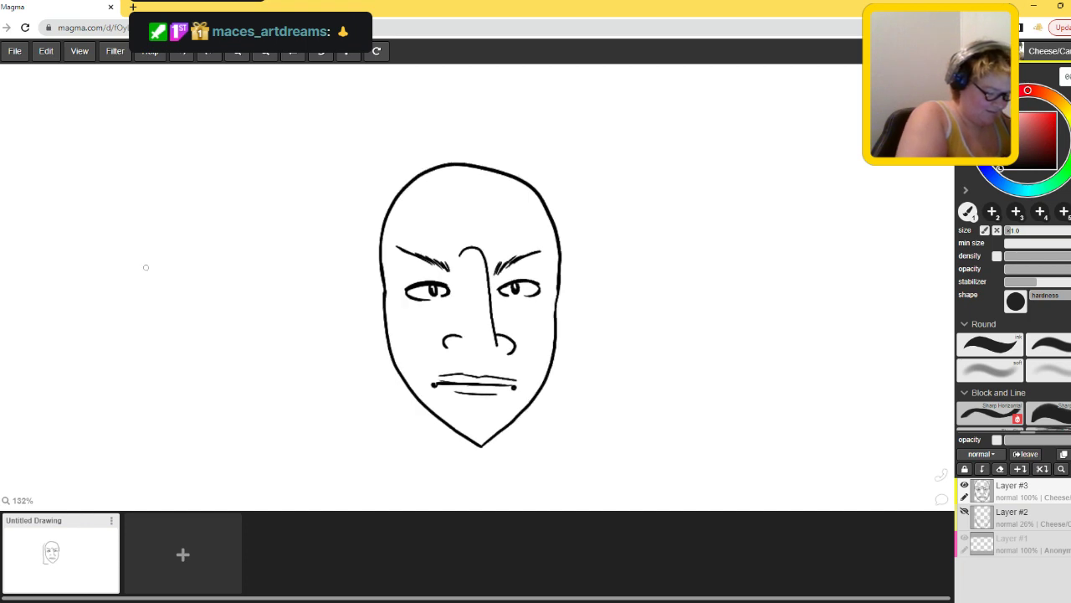
pyautogui.press('-')
pyautogui.press('-')
pyautogui.press('-')
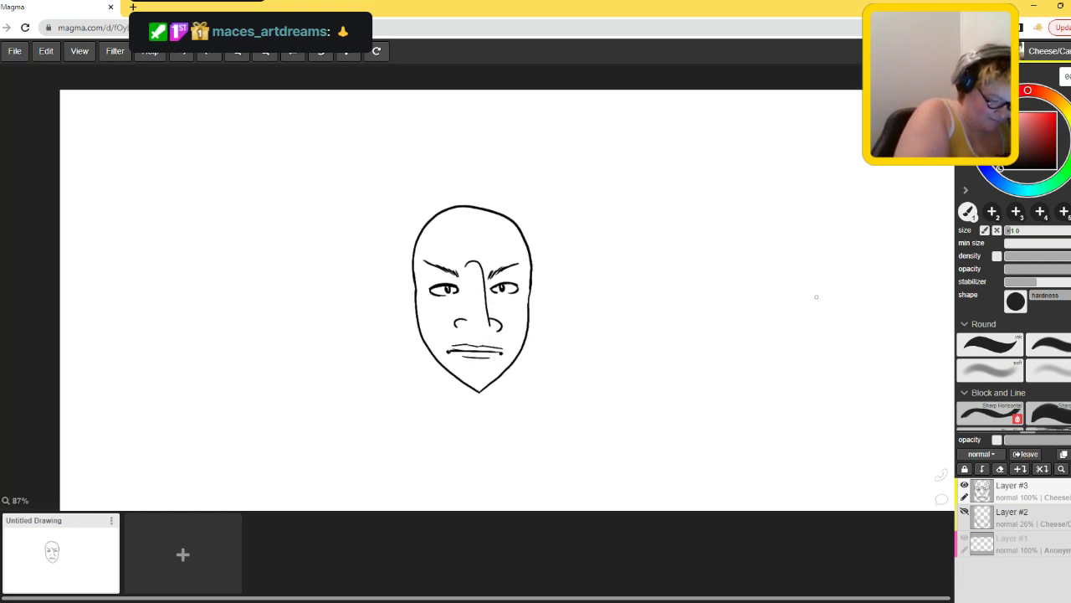
pyautogui.moveTo(428, 346); pyautogui.dragTo(433, 416)
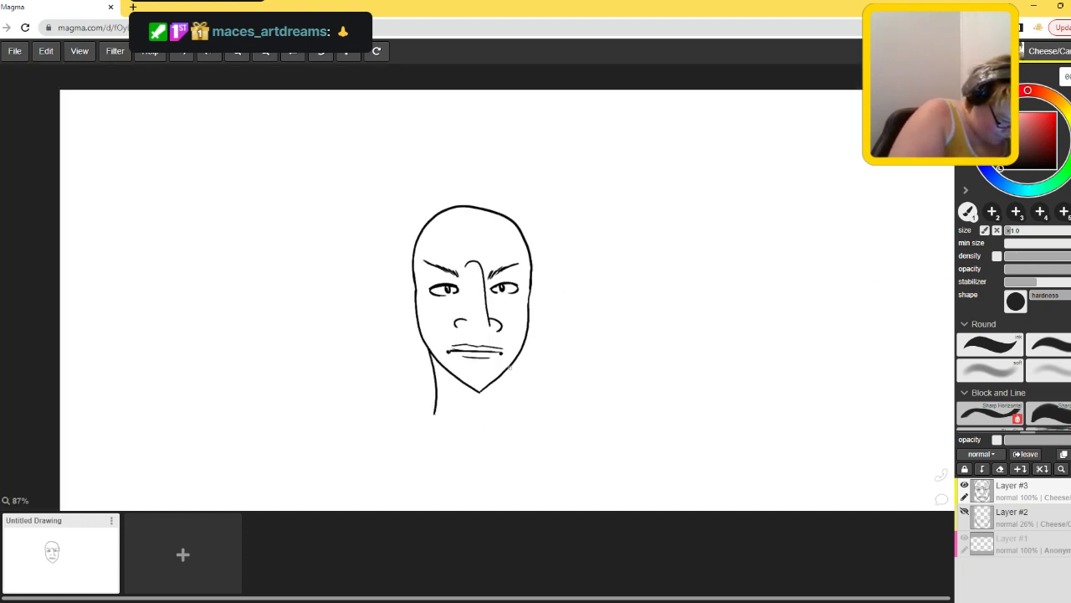
pyautogui.hotkey('ctrl', 'z')
pyautogui.moveTo(439, 360); pyautogui.dragTo(441, 416)
pyautogui.moveTo(508, 370); pyautogui.dragTo(513, 416)
# - Draw a long centre-parted hair outline around the head, with ends that flick outward beside the neck
pyautogui.moveTo(440, 413)
pyautogui.mouseDown()
pyautogui.moveTo(350, 419)
pyautogui.moveTo(378, 404)
pyautogui.mouseUp()
pyautogui.moveTo(518, 419); pyautogui.dragTo(610, 398)
pyautogui.moveTo(378, 405)
pyautogui.mouseDown()
pyautogui.moveTo(383, 251)
pyautogui.moveTo(417, 192)
pyautogui.moveTo(468, 200)
pyautogui.moveTo(525, 191)
pyautogui.moveTo(550, 257)
pyautogui.moveTo(568, 381)
pyautogui.moveTo(586, 400)
pyautogui.mouseUp()
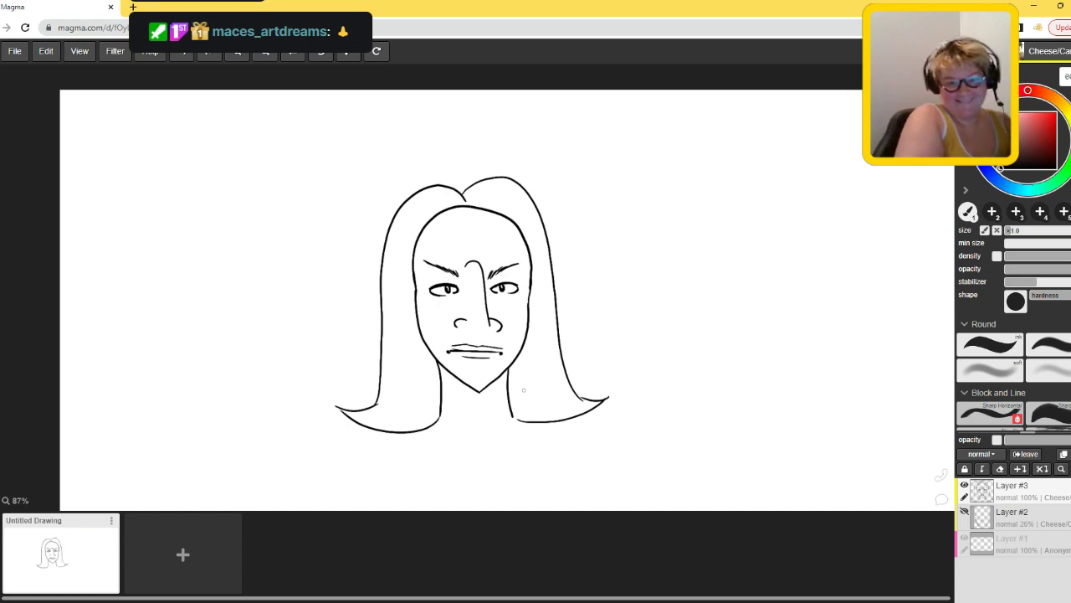
# - Examine the proportions of the face, neck and hair both up close and against the whole canvas
pyautogui.scroll(1, 524, 389)
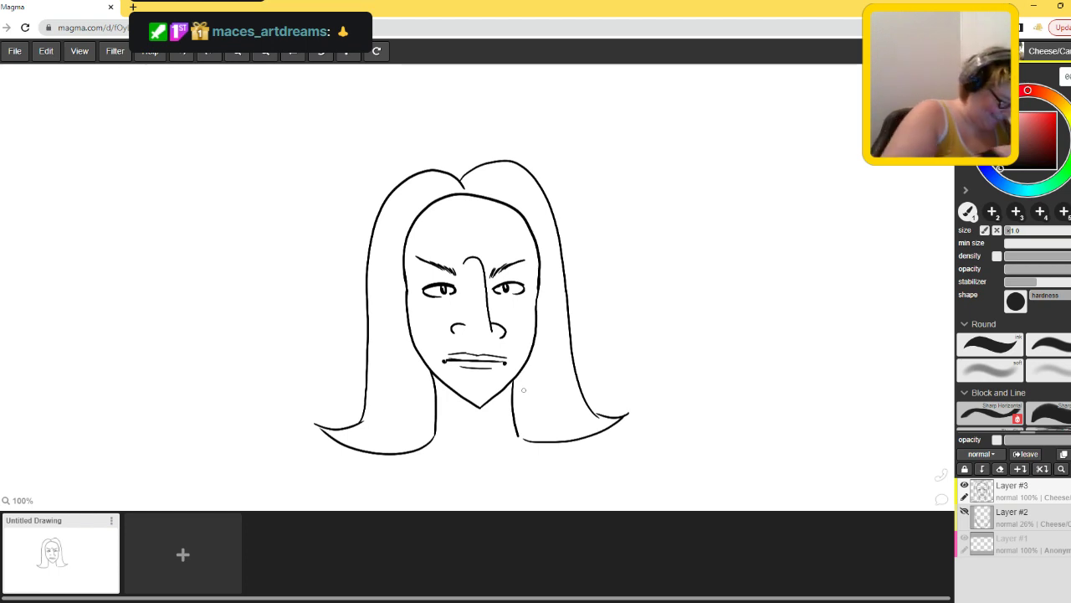
pyautogui.scroll(2, 524, 389)
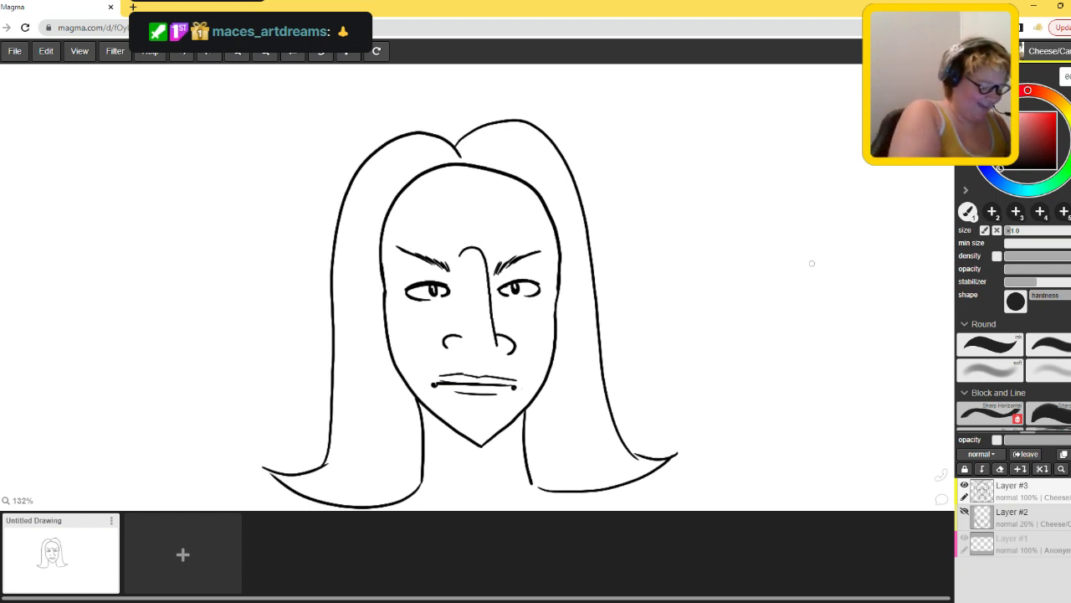
pyautogui.hotkey('ctrl', '-')
pyautogui.hotkey('ctrl', '-')
pyautogui.hotkey('ctrl', '-')
pyautogui.hotkey('ctrl', '=')
pyautogui.hotkey('ctrl', '-')
pyautogui.hotkey('ctrl', '-')
pyautogui.hotkey('ctrl', '-')
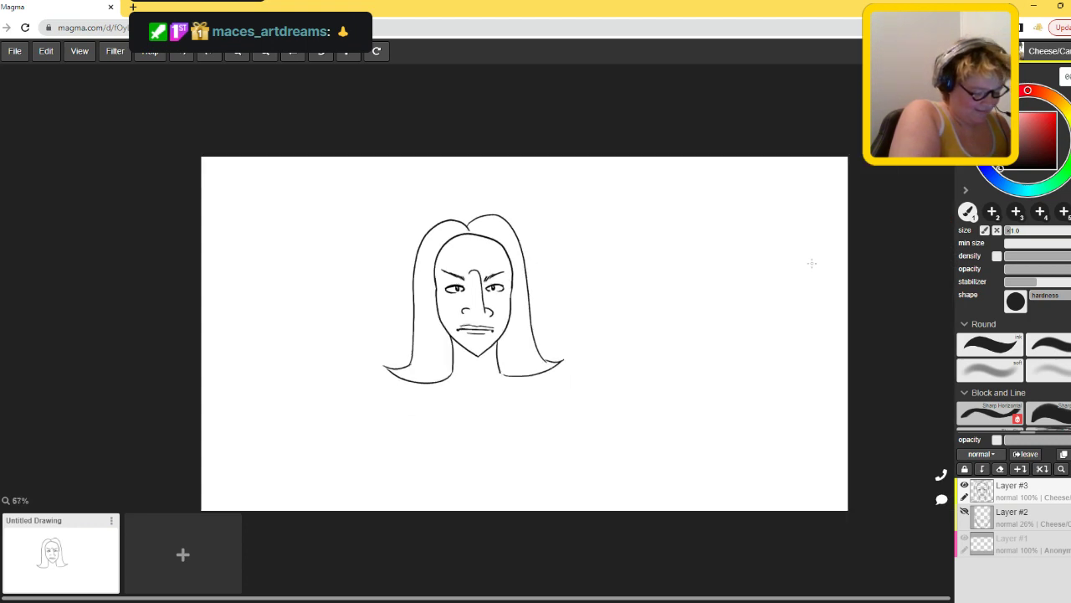
pyautogui.press('-')
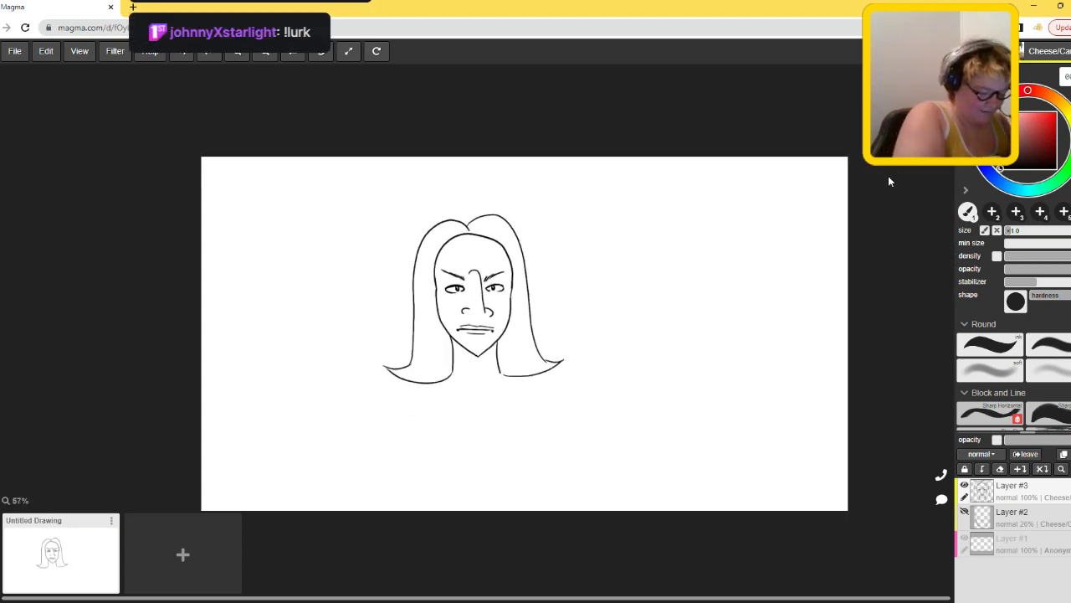
# - Draw an ear outline on each side of the face, from eye level down to the nostrils and inside the hair
pyautogui.press('+')
pyautogui.press('+')
pyautogui.press('+')
pyautogui.press('+')
pyautogui.press('+')
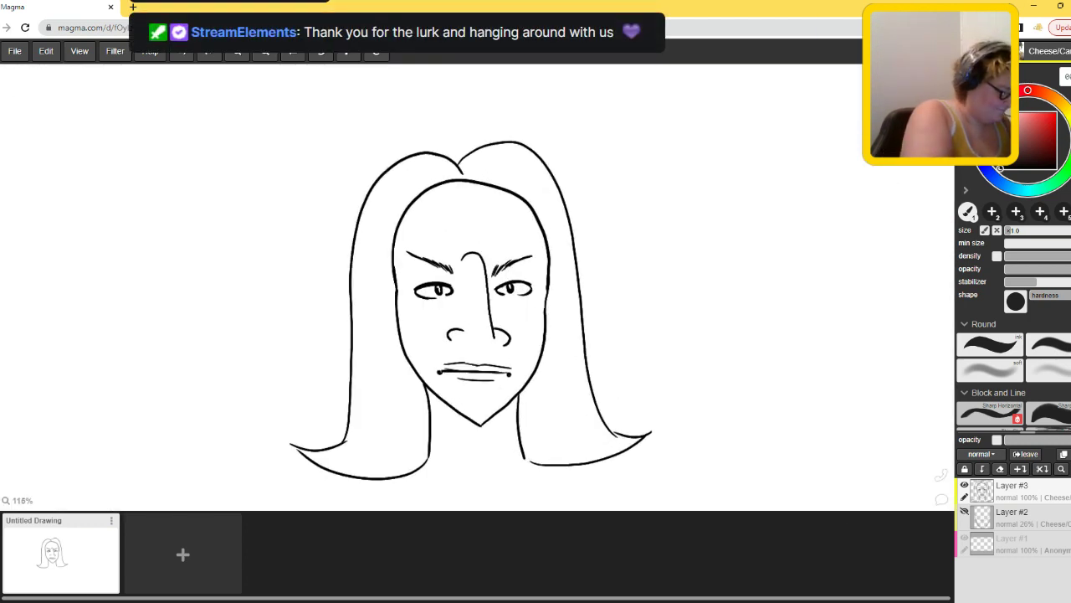
pyautogui.press('e')
pyautogui.press('+')
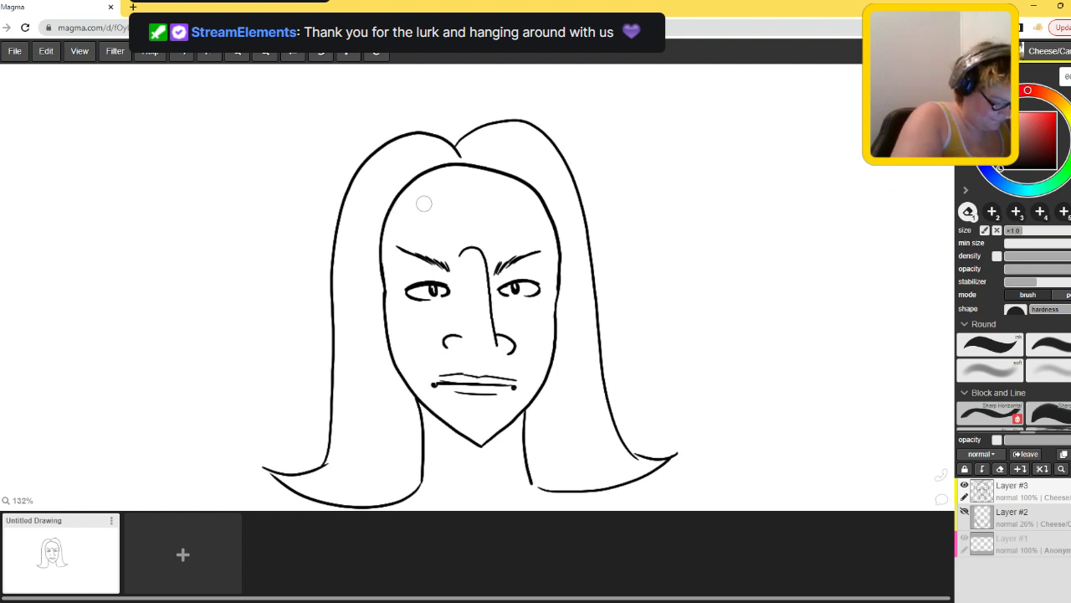
pyautogui.press('b')
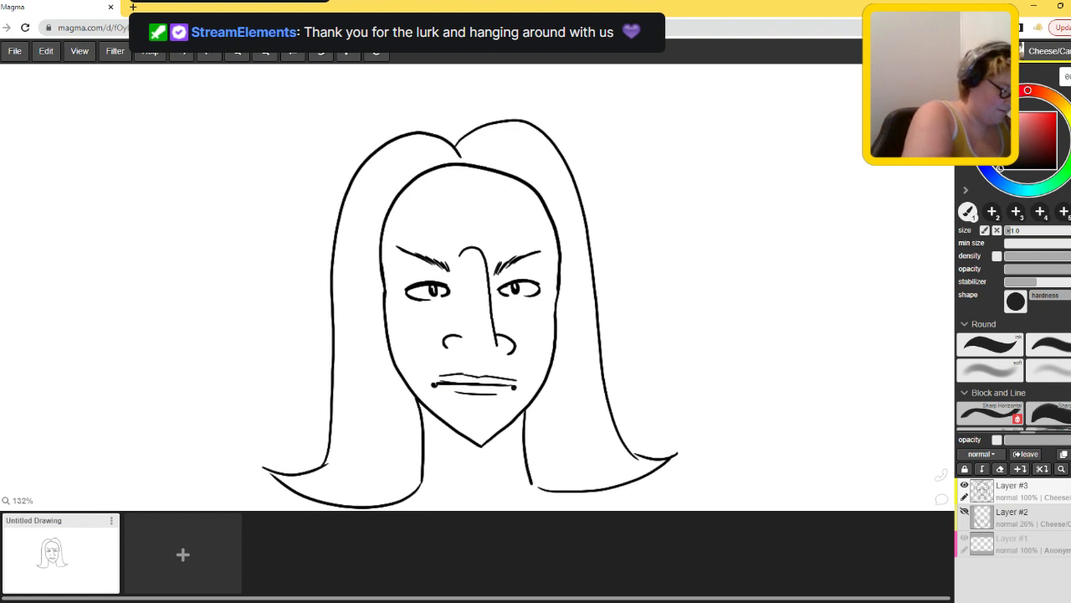
pyautogui.press('e')
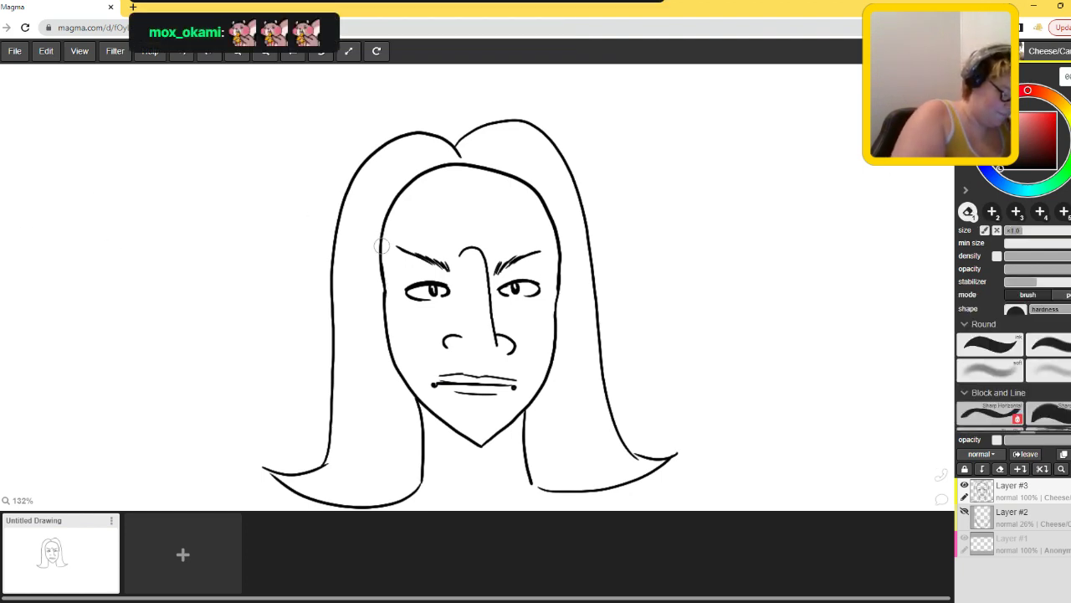
pyautogui.press('b')
pyautogui.moveTo(385, 272)
pyautogui.mouseDown()
pyautogui.moveTo(355, 287)
pyautogui.moveTo(356, 323)
pyautogui.moveTo(395, 360)
pyautogui.mouseUp()
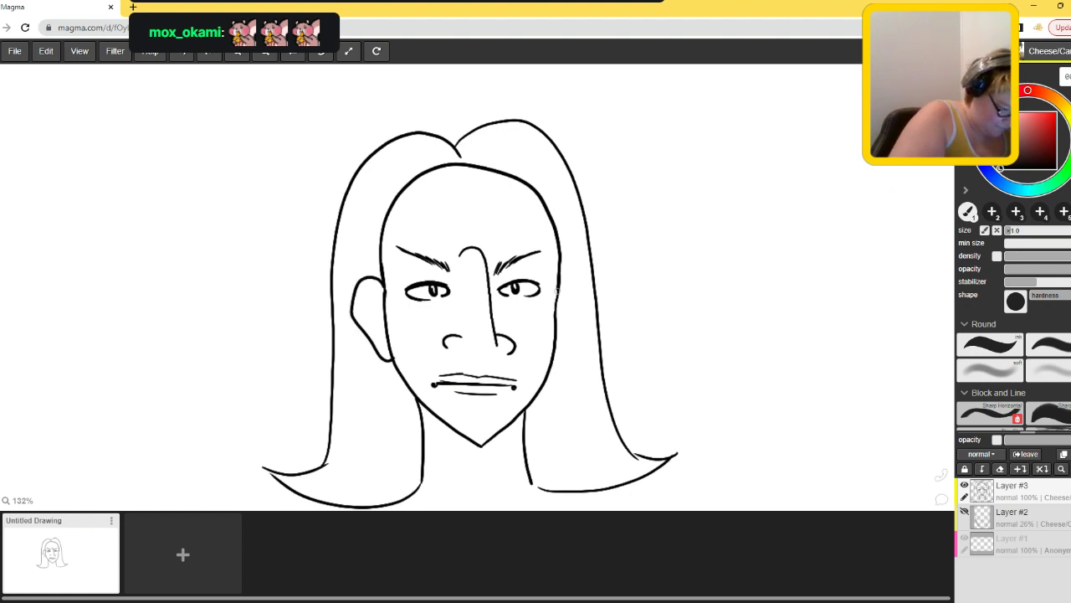
pyautogui.moveTo(559, 286)
pyautogui.mouseDown()
pyautogui.moveTo(583, 325)
pyautogui.moveTo(571, 348)
pyautogui.moveTo(566, 298)
pyautogui.moveTo(559, 345)
pyautogui.mouseUp()
# - Add curved inner fold lines inside both ears
pyautogui.moveTo(561, 305); pyautogui.dragTo(565, 344)
pyautogui.moveTo(385, 303); pyautogui.dragTo(384, 326)
pyautogui.moveTo(365, 288)
pyautogui.mouseDown()
pyautogui.moveTo(390, 347)
pyautogui.moveTo(380, 308)
pyautogui.moveTo(386, 335)
pyautogui.mouseUp()
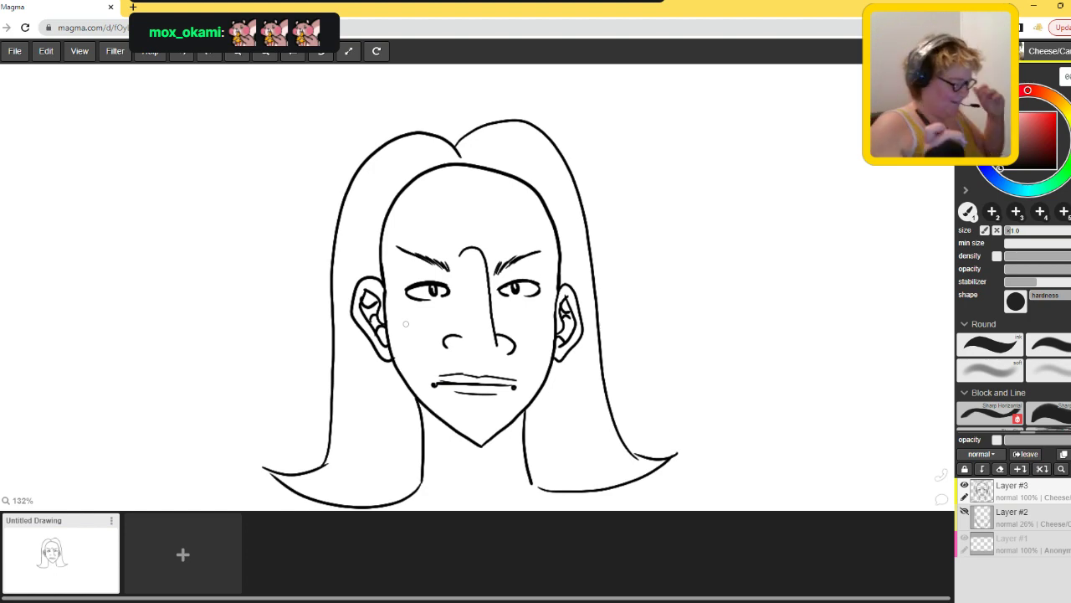
# - Erase the upper left curve of the face outline and draw a curved hairline from the centre parting to the left ear
pyautogui.press('e')
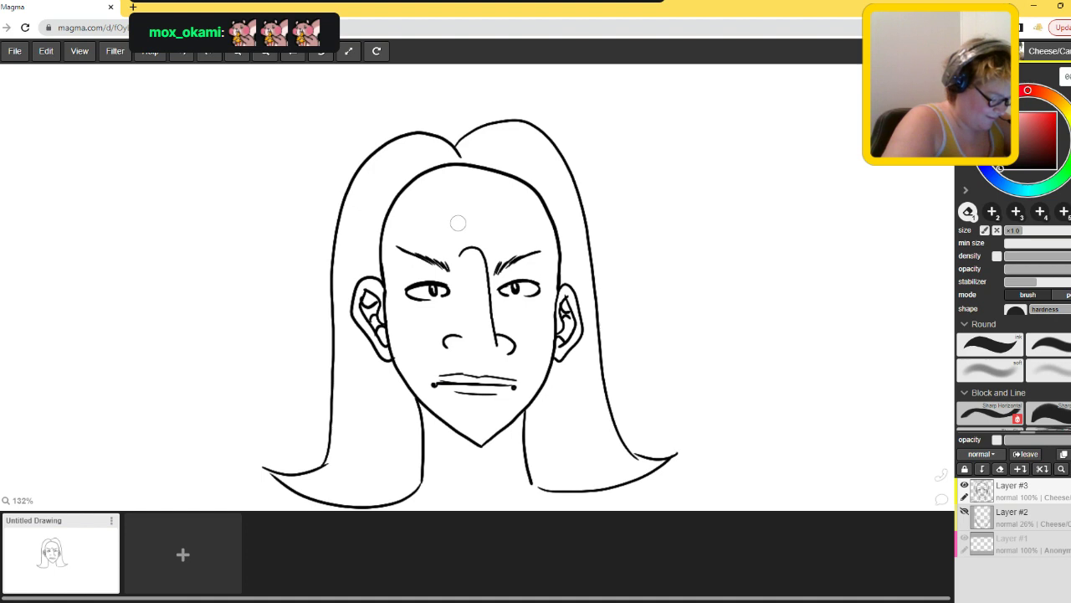
pyautogui.moveTo(386, 279)
pyautogui.mouseDown()
pyautogui.moveTo(384, 229)
pyautogui.moveTo(404, 192)
pyautogui.moveTo(447, 165)
pyautogui.mouseUp()
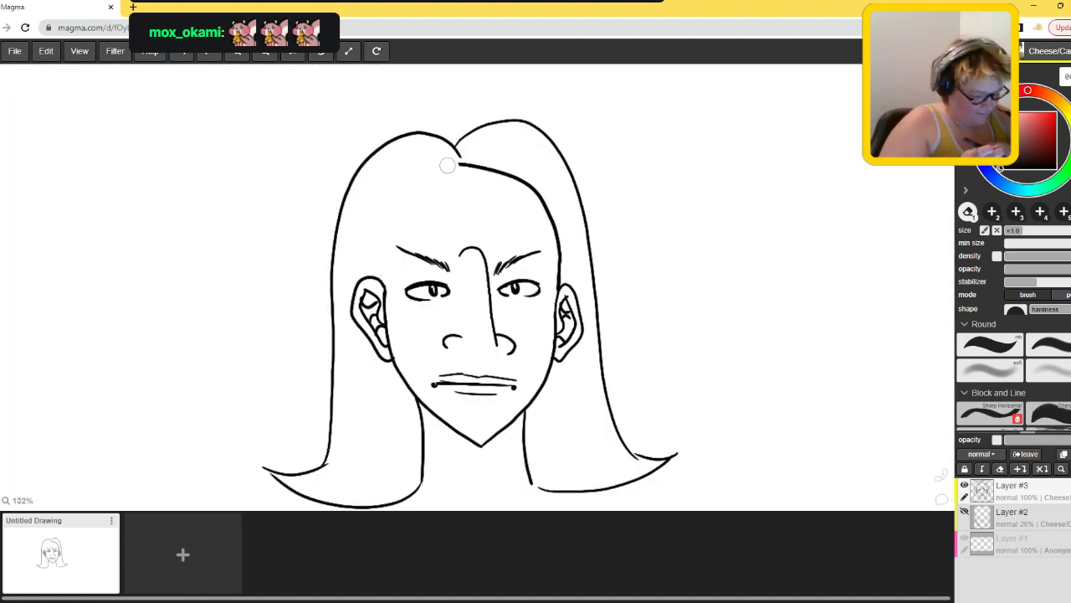
pyautogui.press('b')
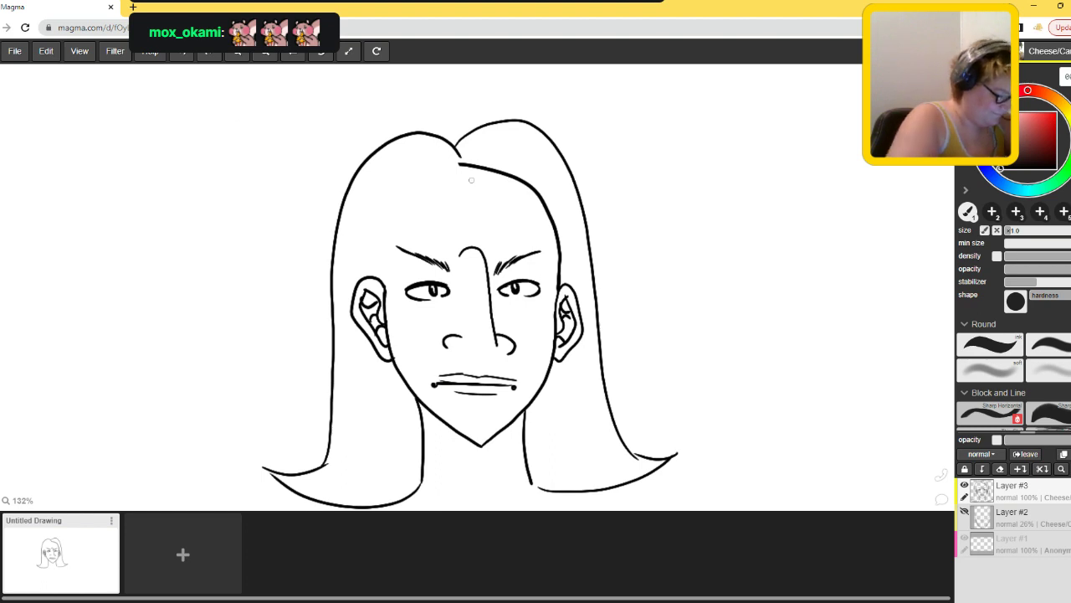
pyautogui.moveTo(457, 164); pyautogui.dragTo(382, 274)
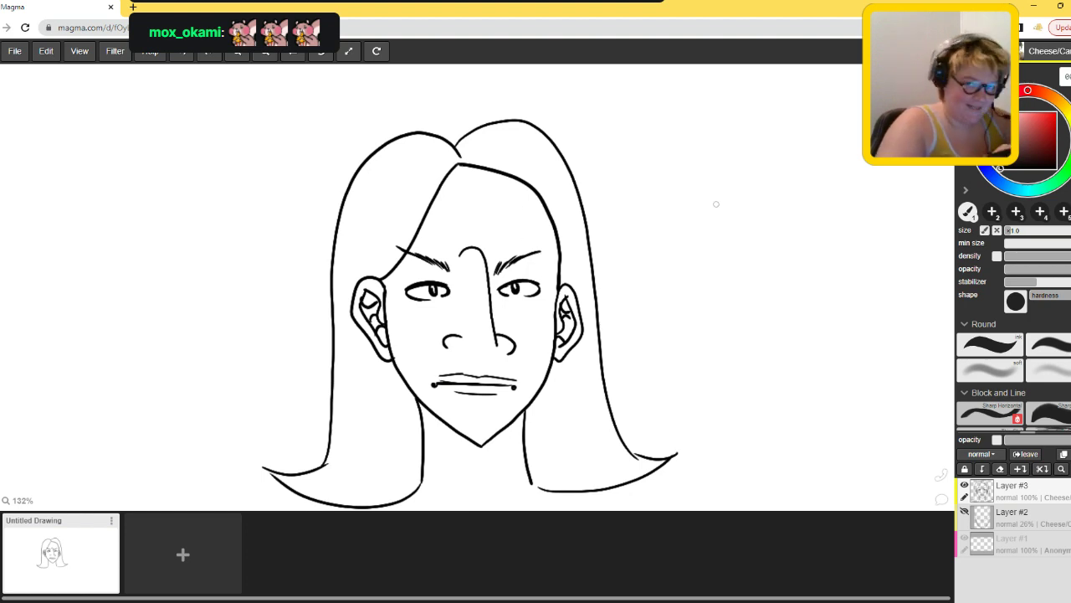
pyautogui.moveTo(457, 162); pyautogui.dragTo(556, 289)
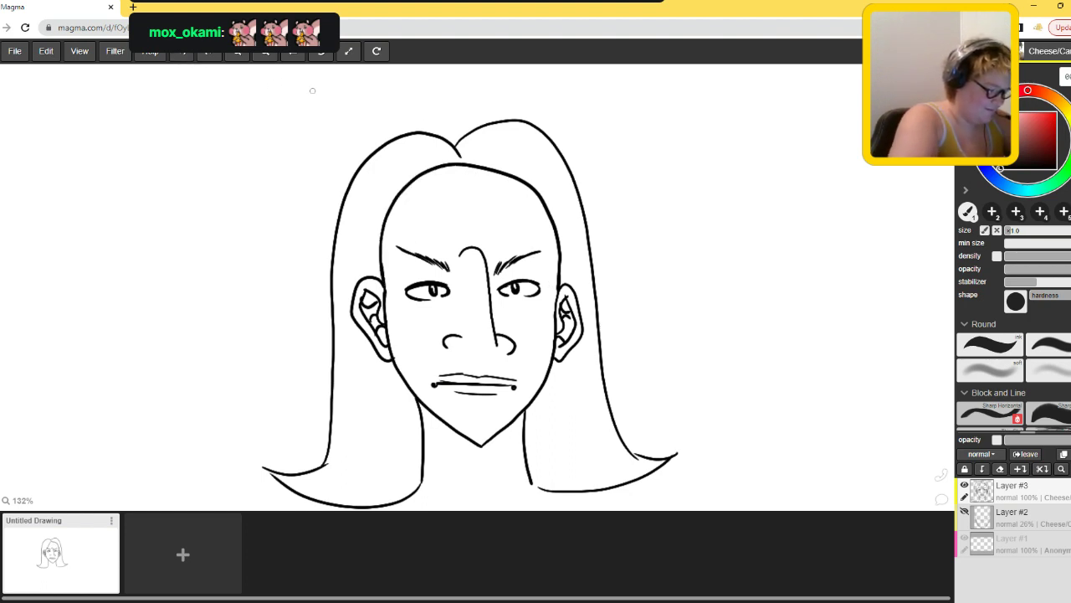
pyautogui.hotkey('ctrl', 'z')
pyautogui.moveTo(460, 164)
pyautogui.mouseDown()
pyautogui.moveTo(405, 189)
pyautogui.moveTo(349, 261)
pyautogui.mouseUp()
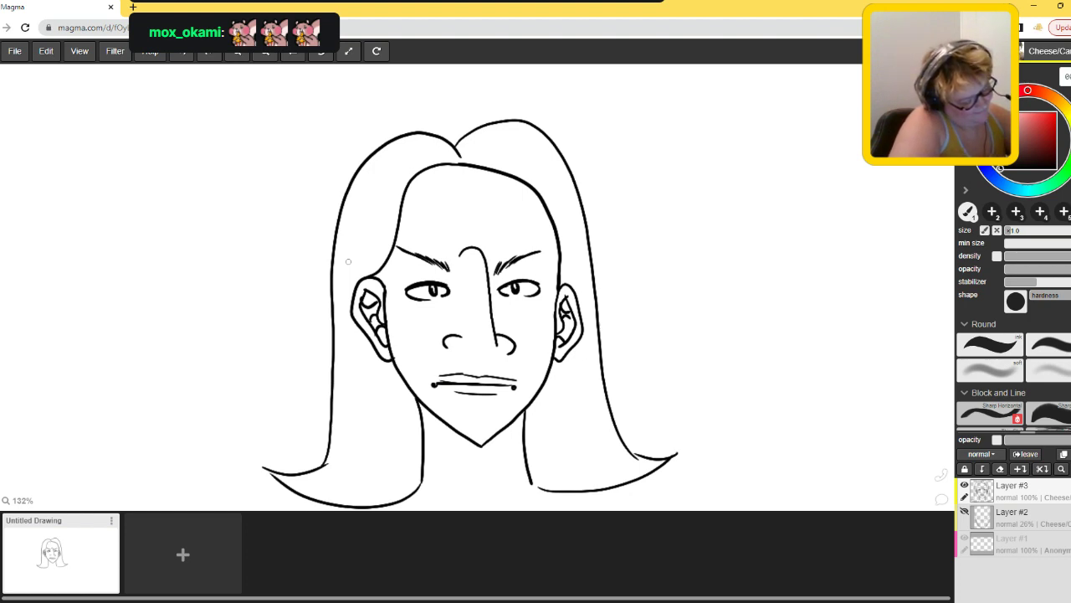
# - Replace the upper right face outline with a curved hairline from the parting to the right ear, erasing the leftover marks
pyautogui.press('e')
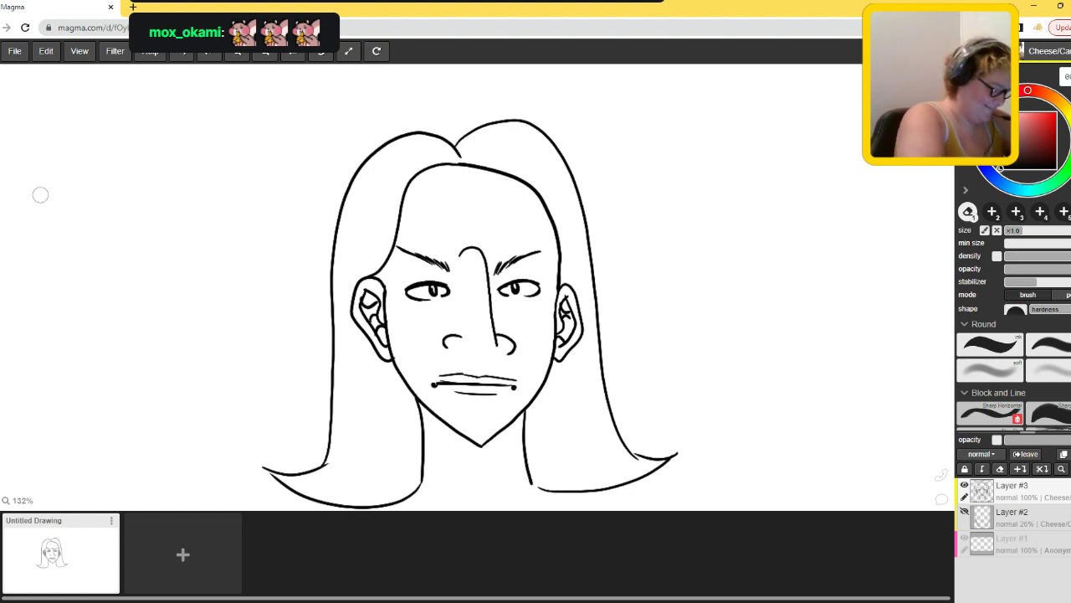
pyautogui.moveTo(473, 166)
pyautogui.mouseDown()
pyautogui.moveTo(530, 191)
pyautogui.moveTo(569, 263)
pyautogui.mouseUp()
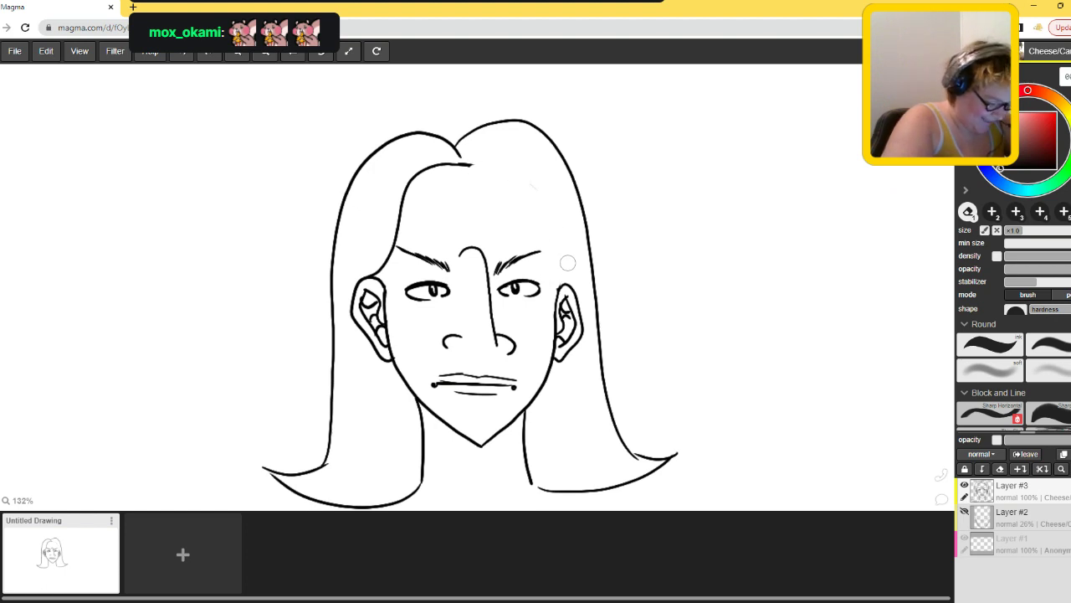
pyautogui.press('b')
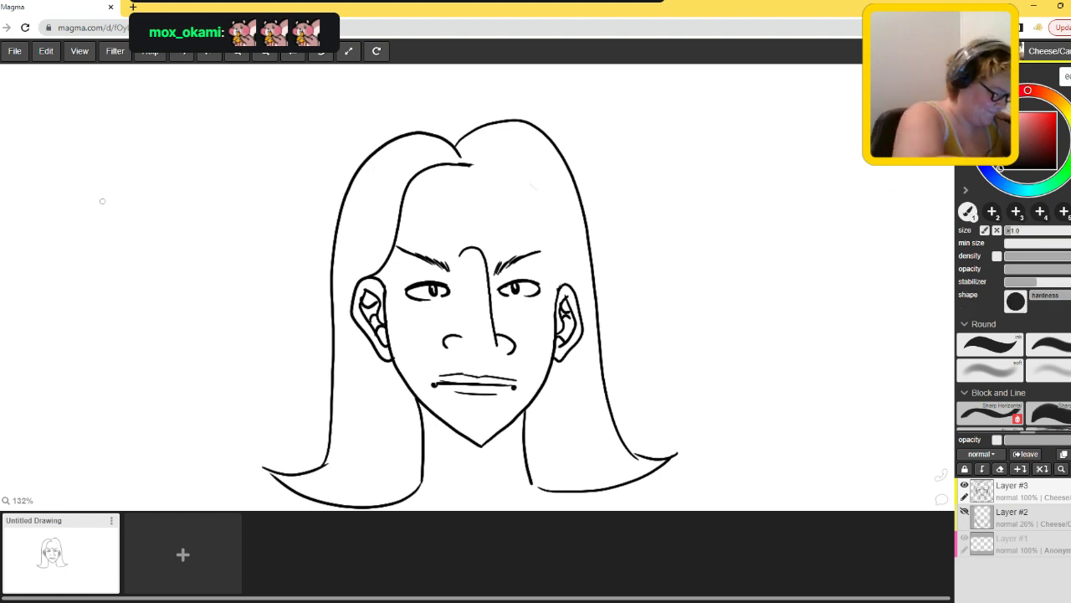
pyautogui.moveTo(466, 164)
pyautogui.mouseDown()
pyautogui.moveTo(546, 245)
pyautogui.moveTo(563, 281)
pyautogui.mouseUp()
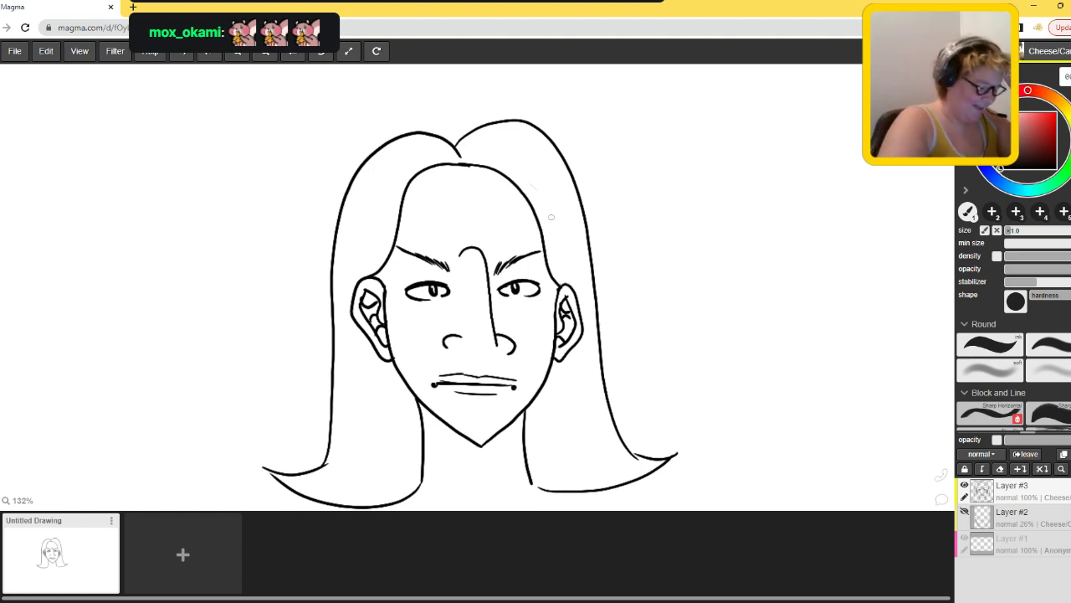
pyautogui.press('e')
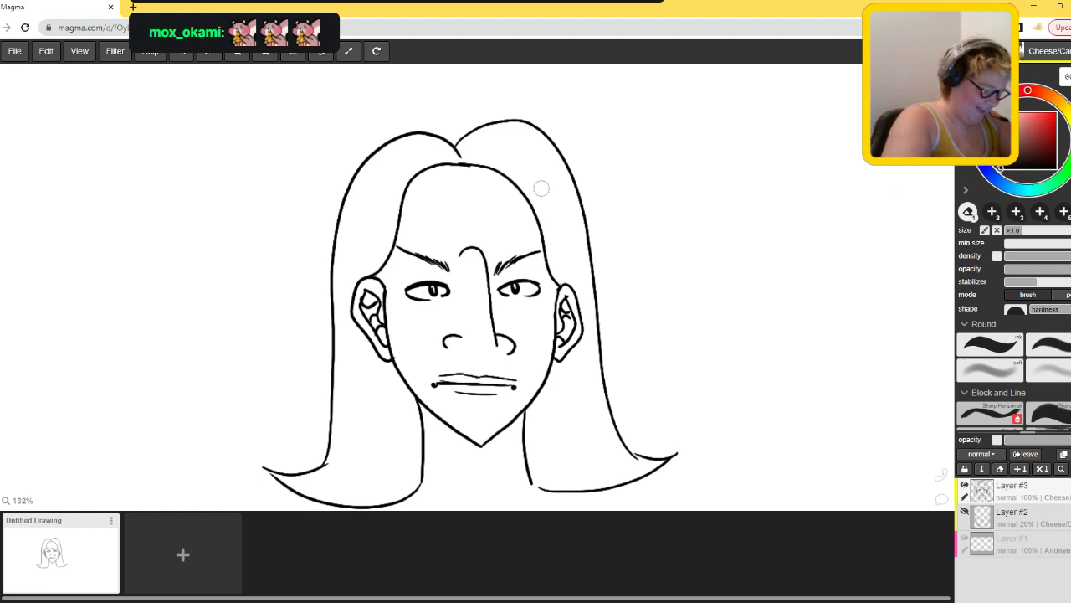
pyautogui.press('b')
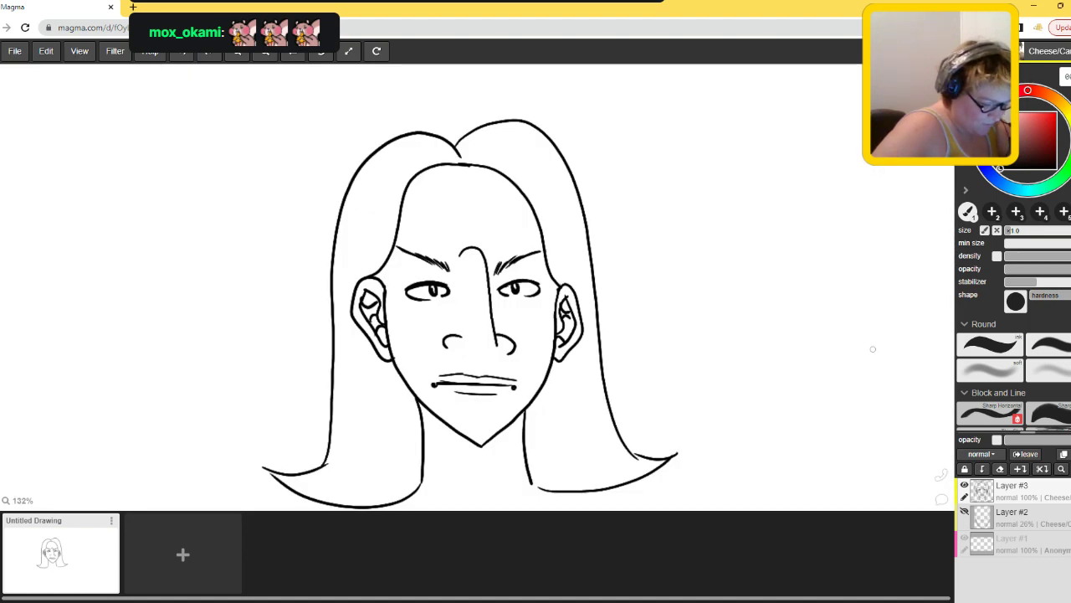
pyautogui.hotkey('ctrl', '-')
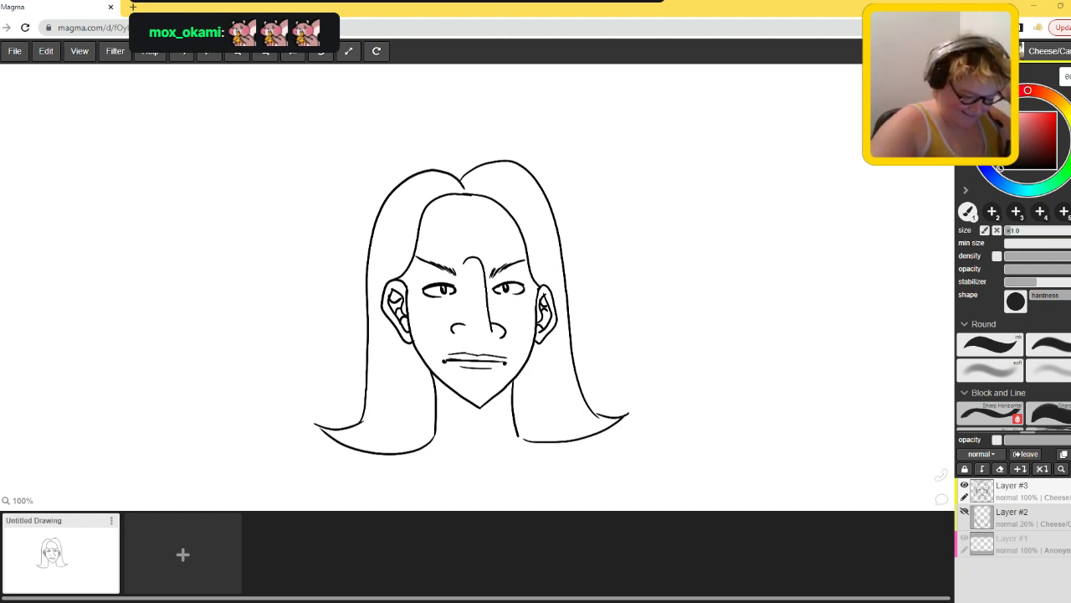
# - Check the portrait's line art close up and its placement against the whole canvas
pyautogui.hotkey('ctrl', '+')
pyautogui.hotkey('ctrl', '+')
pyautogui.hotkey('ctrl', '+')
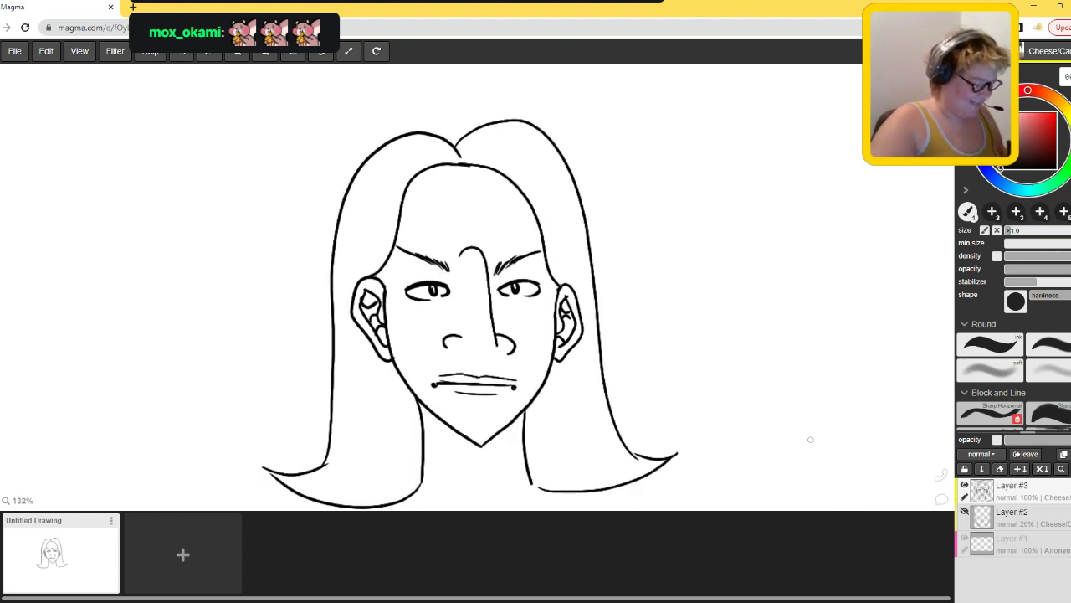
pyautogui.hotkey('ctrl', '-')
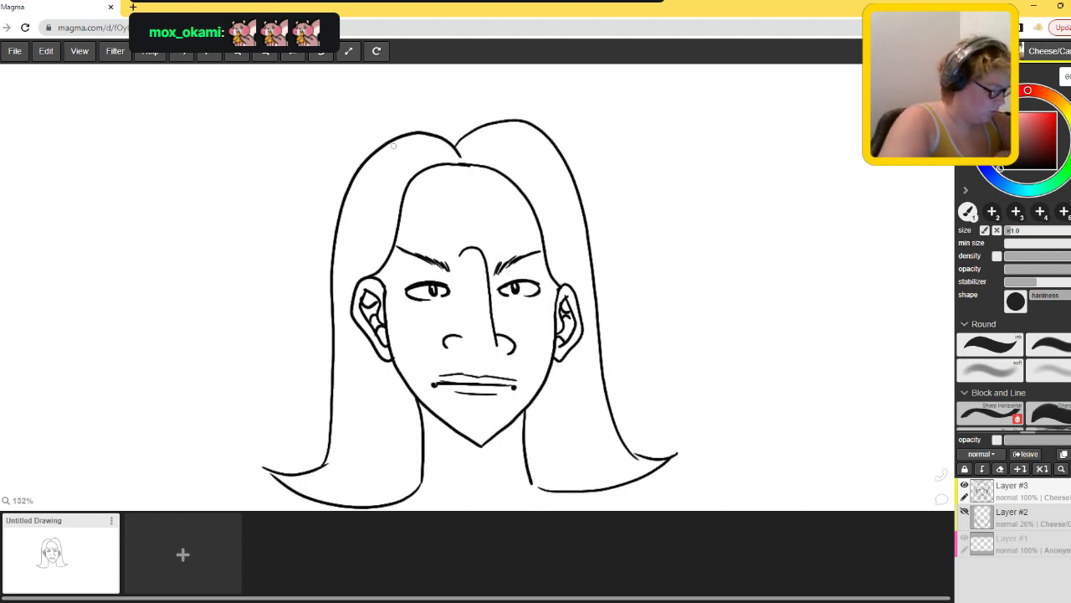
pyautogui.scroll(-3, 877, 383)
pyautogui.scroll(-2, 876, 383)
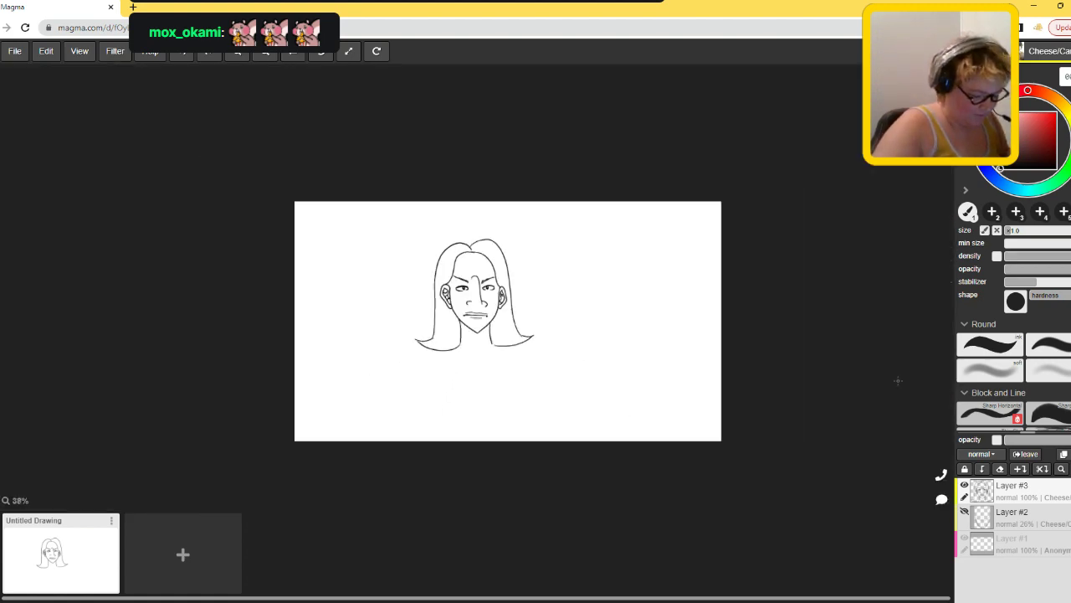
pyautogui.scroll(3, 876, 383)
pyautogui.scroll(4, 876, 383)
pyautogui.scroll(-2, 882, 396)
pyautogui.scroll(3, 882, 393)
pyautogui.scroll(-1, 877, 370)
pyautogui.scroll(-1, 877, 369)
pyautogui.scroll(-2, 821, 341)
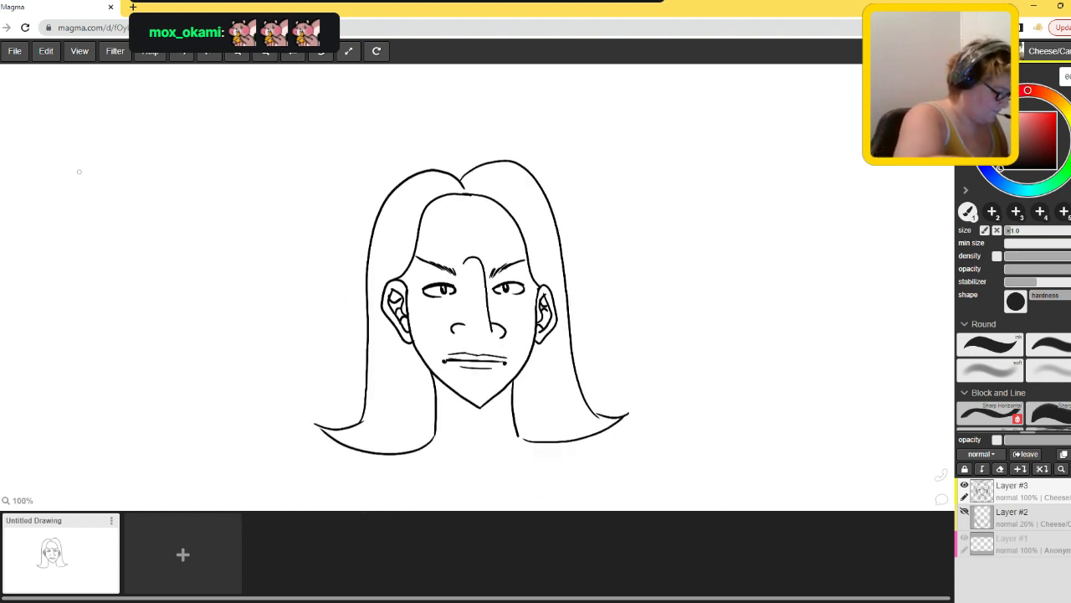
# - Enclose the whole portrait in a rectangular selection and move it up near the canvas's upper edge
pyautogui.press('m')
pyautogui.scroll(-1, 362, 340)
pyautogui.moveTo(282, 131)
pyautogui.mouseDown()
pyautogui.moveTo(558, 386)
pyautogui.moveTo(628, 471)
pyautogui.mouseUp()
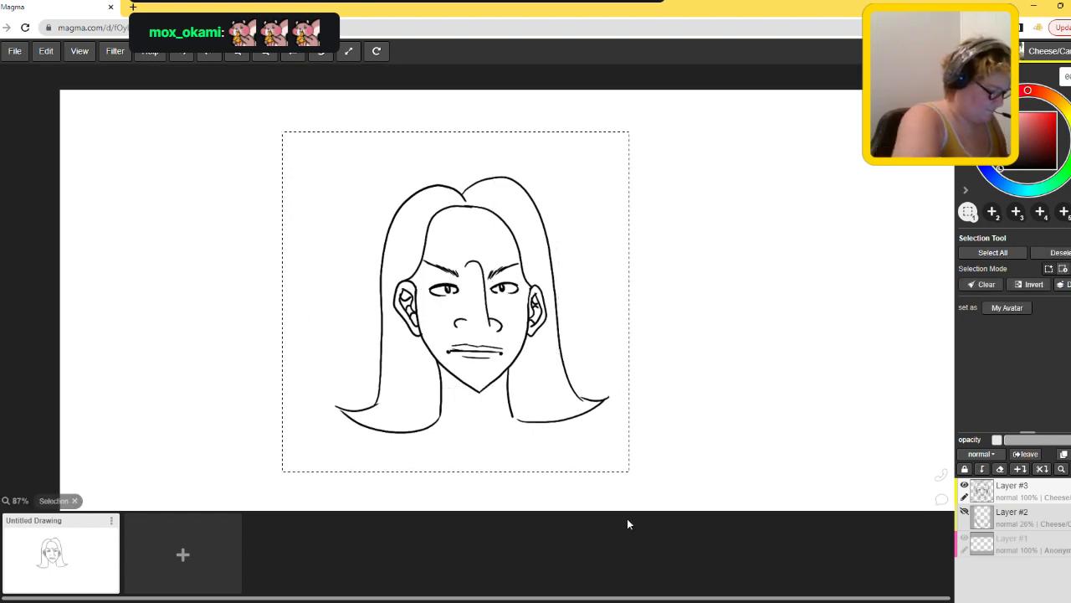
pyautogui.press('l')
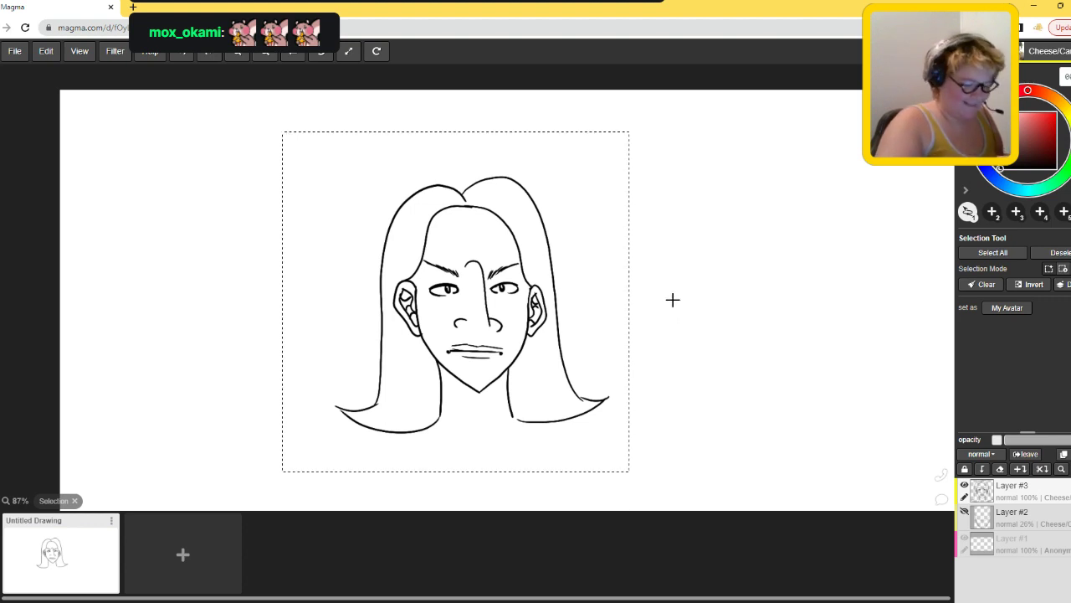
pyautogui.moveTo(577, 327)
pyautogui.mouseDown()
pyautogui.moveTo(569, 248)
pyautogui.moveTo(589, 334)
pyautogui.mouseUp()
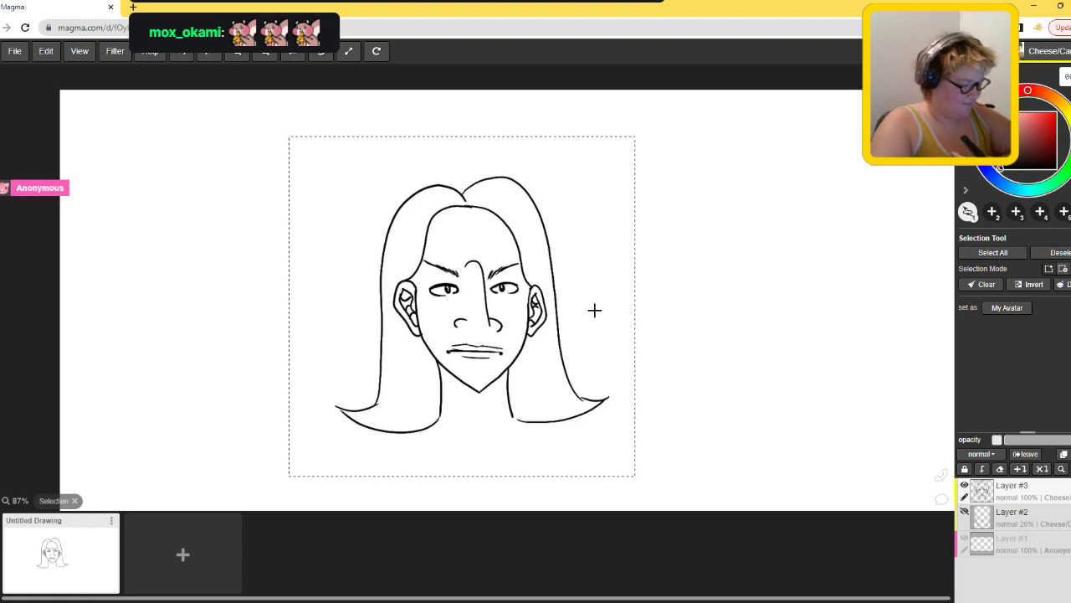
pyautogui.press('b')
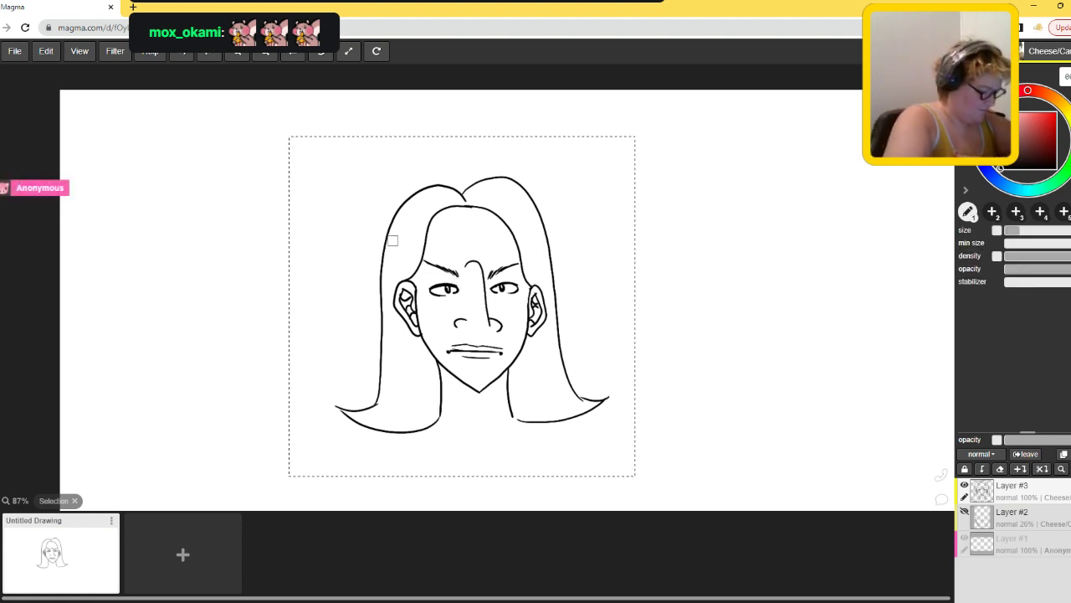
pyautogui.press('v')
pyautogui.moveTo(463, 306)
pyautogui.mouseDown()
pyautogui.moveTo(448, 262)
pyautogui.moveTo(466, 229)
pyautogui.mouseUp()
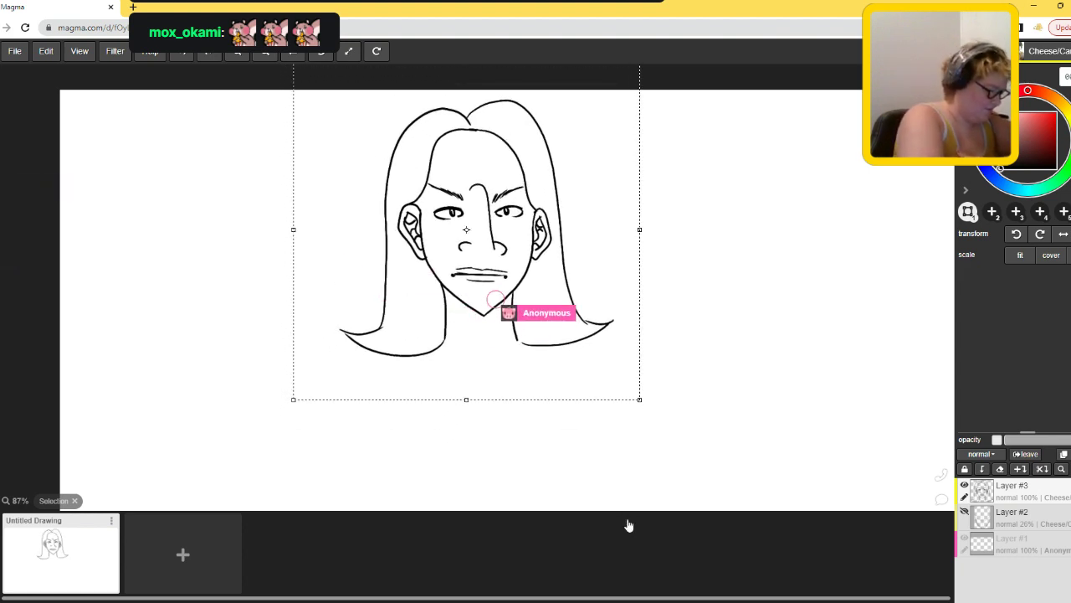
pyautogui.press('m')
pyautogui.press('b')
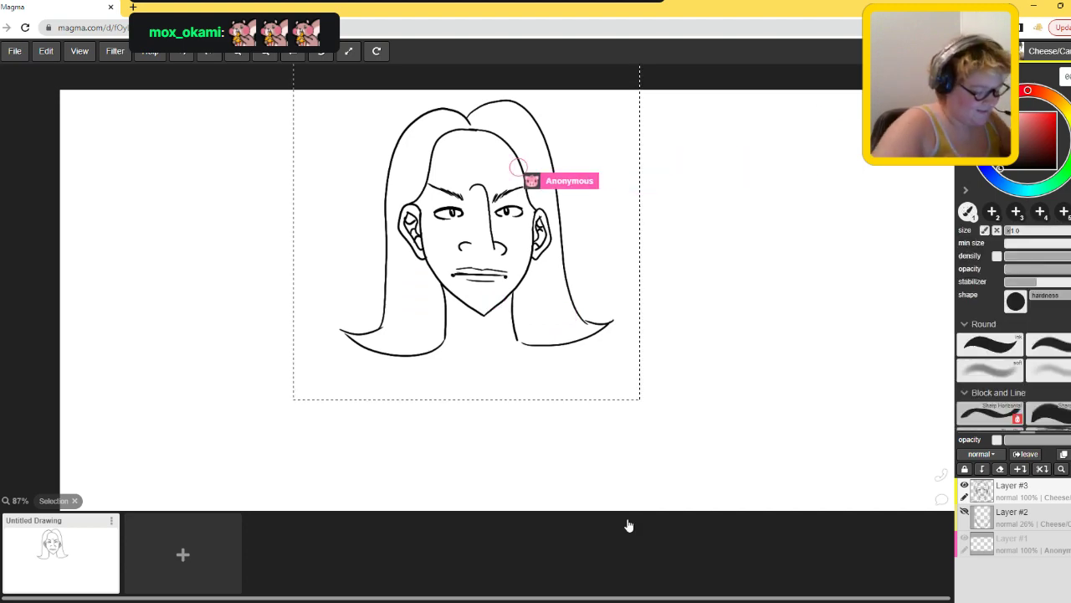
# - Draw a pointed beard on the chin from near-vertical strokes rising from the chin outline to below the mouth
pyautogui.hotkey('ctrl', '+')
pyautogui.hotkey('ctrl', '+')
pyautogui.hotkey('ctrl', '+')
pyautogui.hotkey('ctrl', '+')
pyautogui.hotkey('ctrl', '+')
pyautogui.hotkey('ctrl', '+')
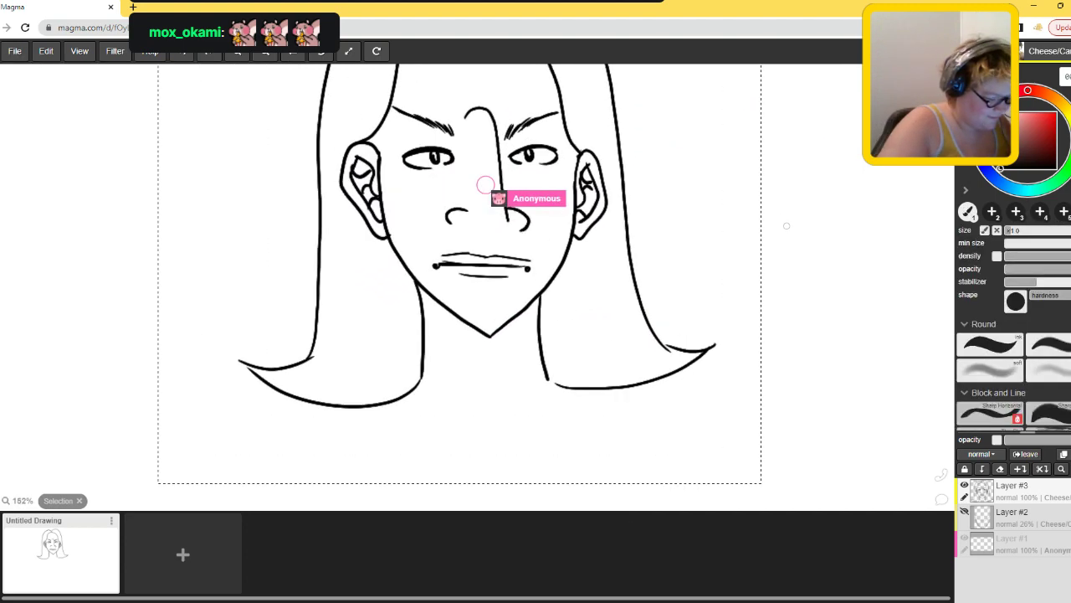
pyautogui.hotkey('ctrl', '-')
pyautogui.hotkey('ctrl', '-')
pyautogui.hotkey('ctrl', '=')
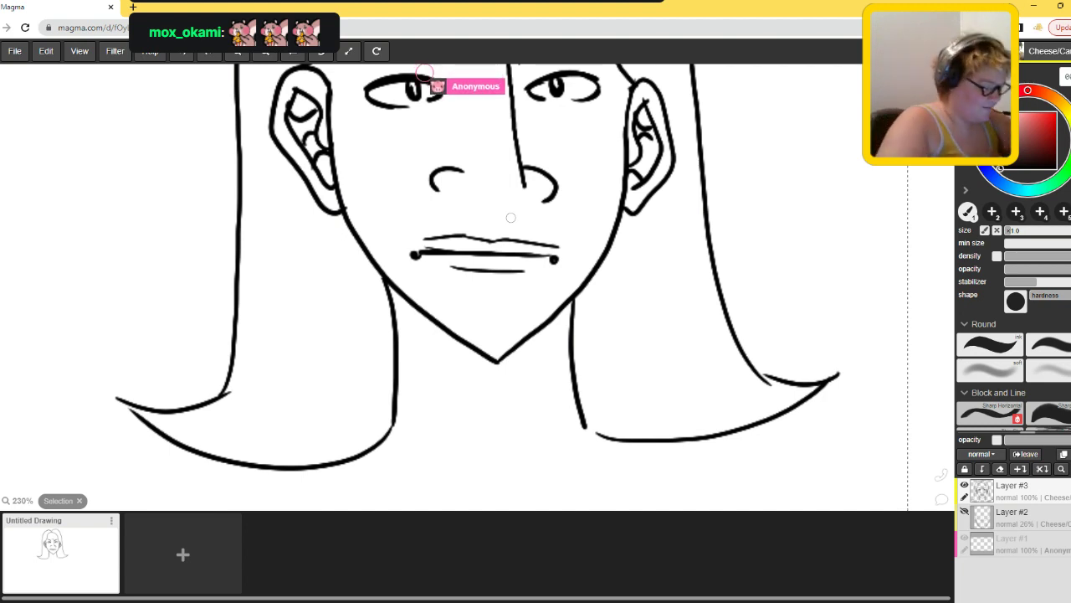
pyautogui.moveTo(489, 351)
pyautogui.mouseDown()
pyautogui.moveTo(489, 290)
pyautogui.moveTo(477, 288)
pyautogui.mouseUp()
pyautogui.moveTo(465, 334); pyautogui.dragTo(464, 295)
pyautogui.moveTo(506, 347); pyautogui.dragTo(503, 293)
pyautogui.moveTo(518, 340); pyautogui.dragTo(513, 290)
pyautogui.moveTo(449, 329); pyautogui.dragTo(449, 297)
pyautogui.moveTo(530, 333)
pyautogui.mouseDown()
pyautogui.moveTo(529, 293)
pyautogui.moveTo(542, 303)
pyautogui.mouseUp()
# - Continue the beard with short stubble strokes along both sides of the jaw up towards the ears
pyautogui.moveTo(436, 316)
pyautogui.mouseDown()
pyautogui.moveTo(433, 283)
pyautogui.moveTo(425, 306)
pyautogui.moveTo(424, 288)
pyautogui.moveTo(412, 302)
pyautogui.moveTo(399, 268)
pyautogui.moveTo(388, 278)
pyautogui.moveTo(378, 251)
pyautogui.mouseUp()
pyautogui.moveTo(369, 251); pyautogui.dragTo(368, 229)
pyautogui.moveTo(549, 317)
pyautogui.mouseDown()
pyautogui.moveTo(553, 286)
pyautogui.moveTo(598, 250)
pyautogui.mouseUp()
pyautogui.moveTo(592, 270); pyautogui.dragTo(613, 215)
pyautogui.moveTo(375, 263)
pyautogui.mouseDown()
pyautogui.moveTo(372, 241)
pyautogui.moveTo(384, 257)
pyautogui.mouseUp()
pyautogui.moveTo(455, 333); pyautogui.dragTo(460, 308)
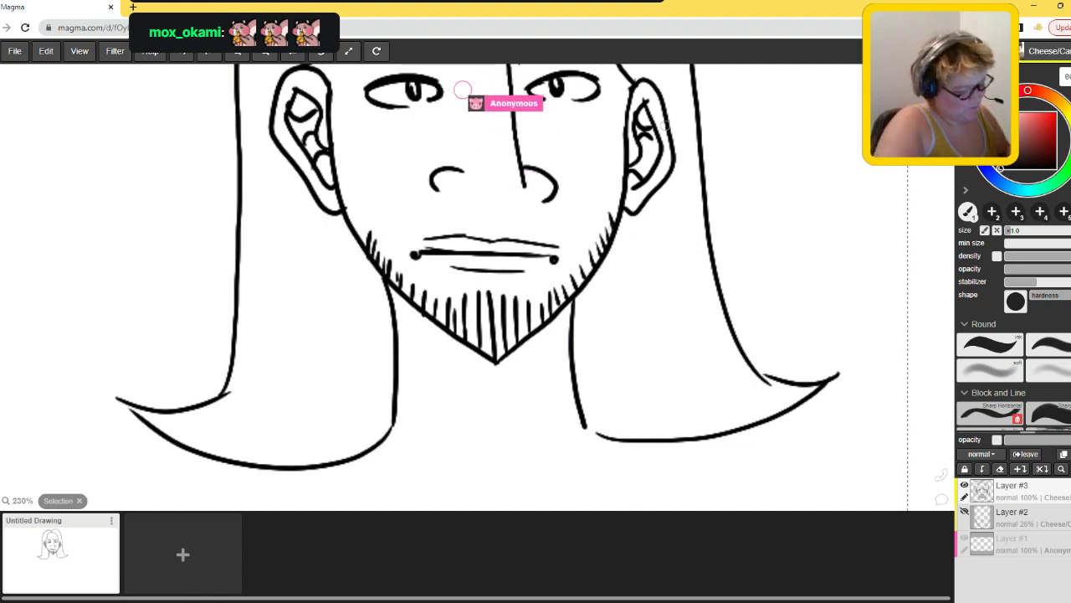
# - Shift the selected portrait back down slightly on the canvas and clear the selection
pyautogui.hotkey('ctrl', '-')
pyautogui.hotkey('ctrl', '-')
pyautogui.hotkey('ctrl', '-')
pyautogui.press('-')
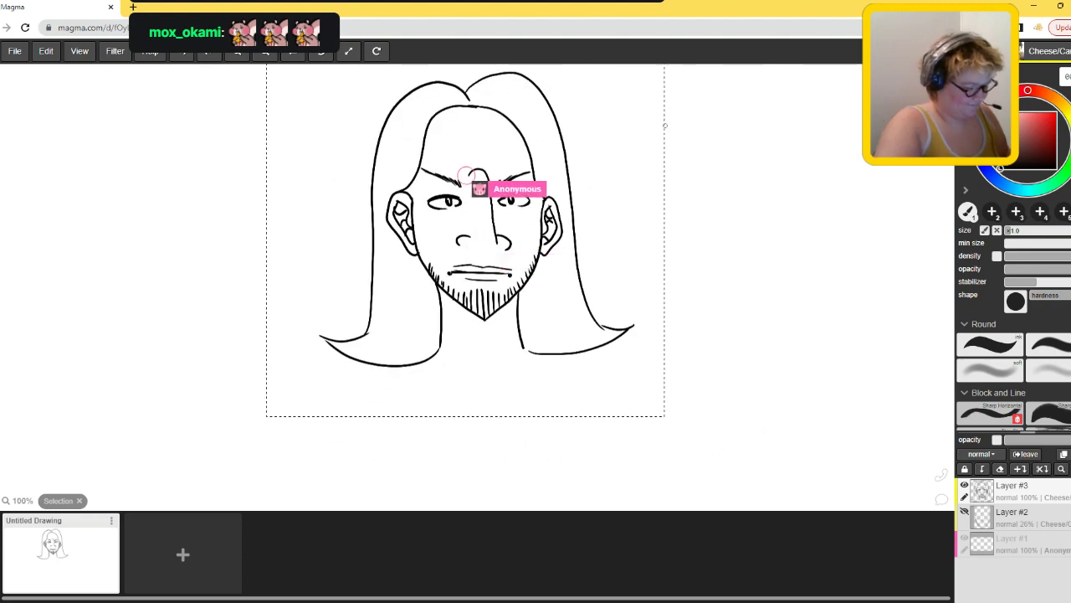
pyautogui.hotkey('ctrl', 't')
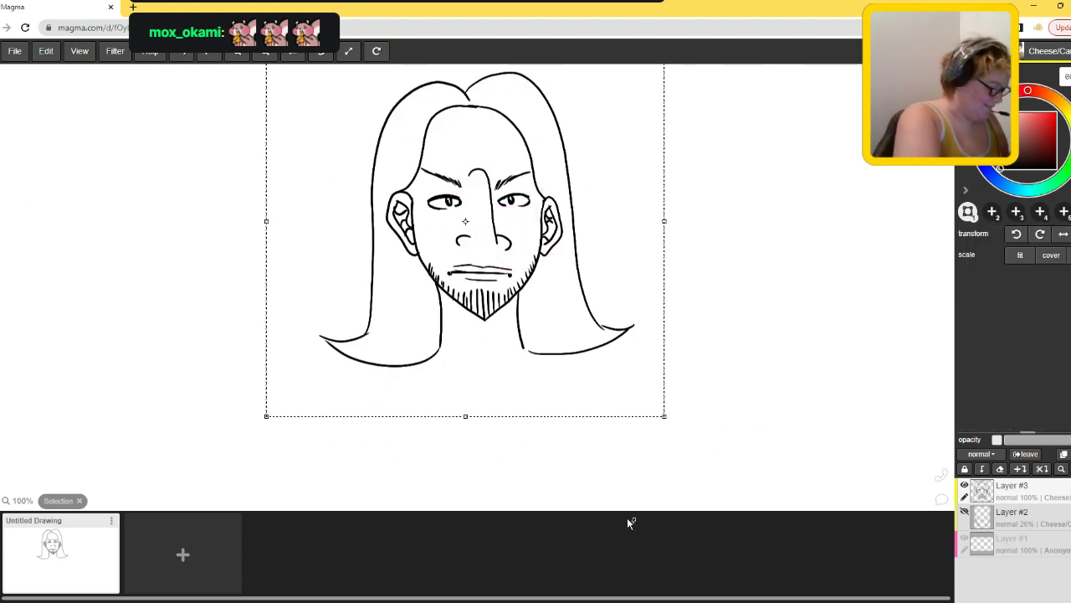
pyautogui.press('+')
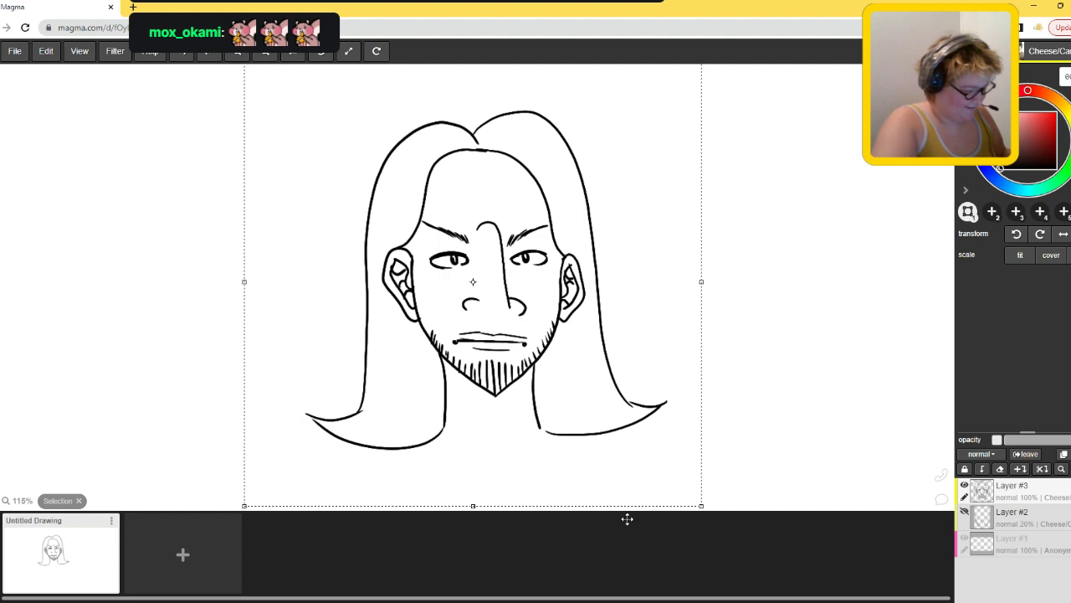
pyautogui.press('b')
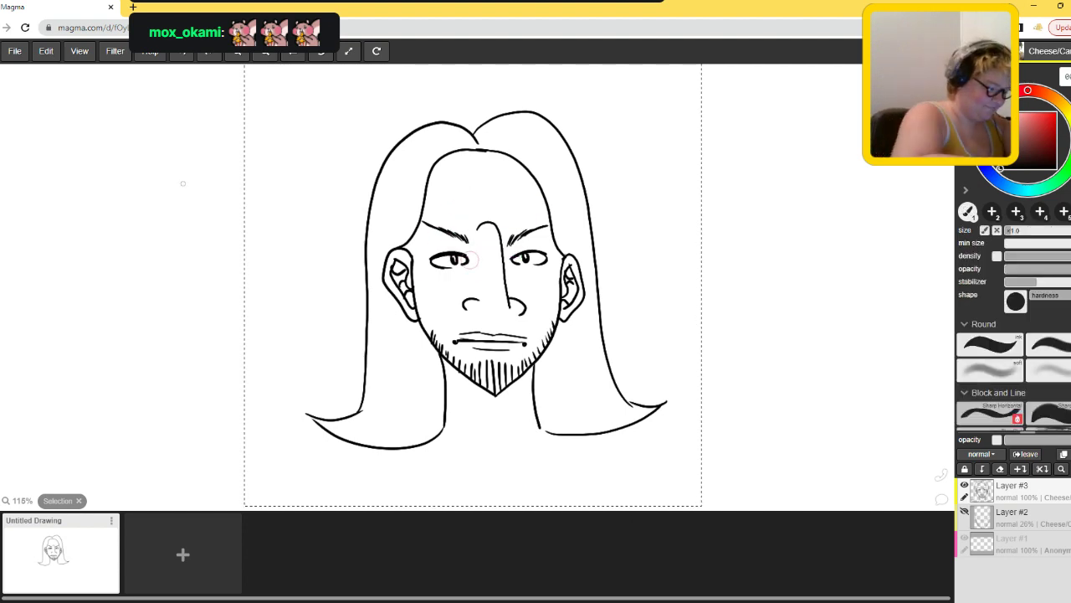
pyautogui.press('m')
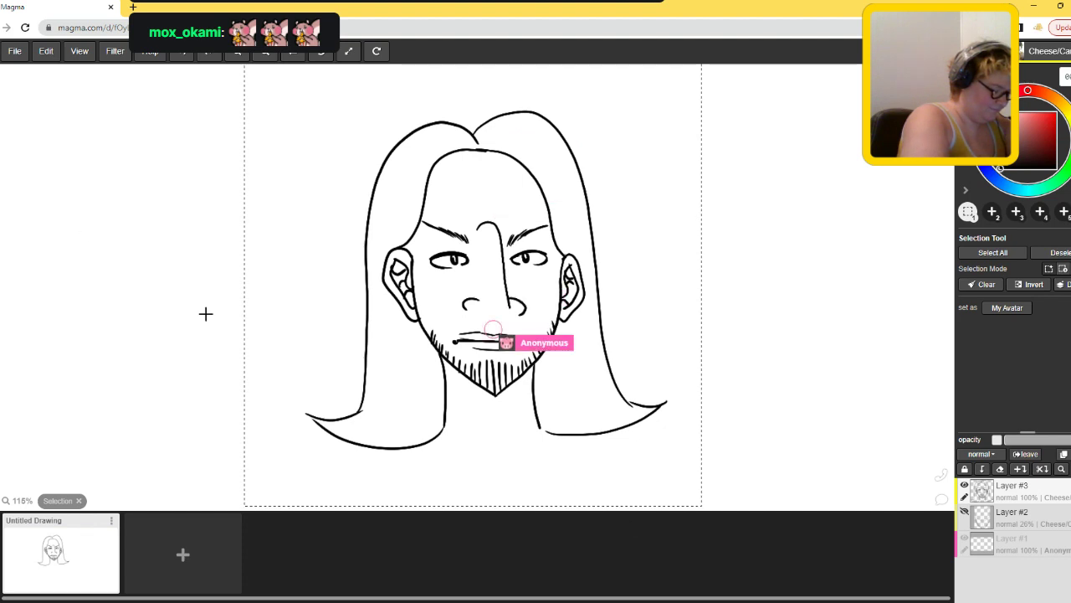
pyautogui.hotkey('ctrl', '-')
pyautogui.hotkey('ctrl', '-')
pyautogui.moveTo(496, 111); pyautogui.dragTo(524, 140)
pyautogui.click(533, 120)
pyautogui.hotkey('ctrl', 'd')
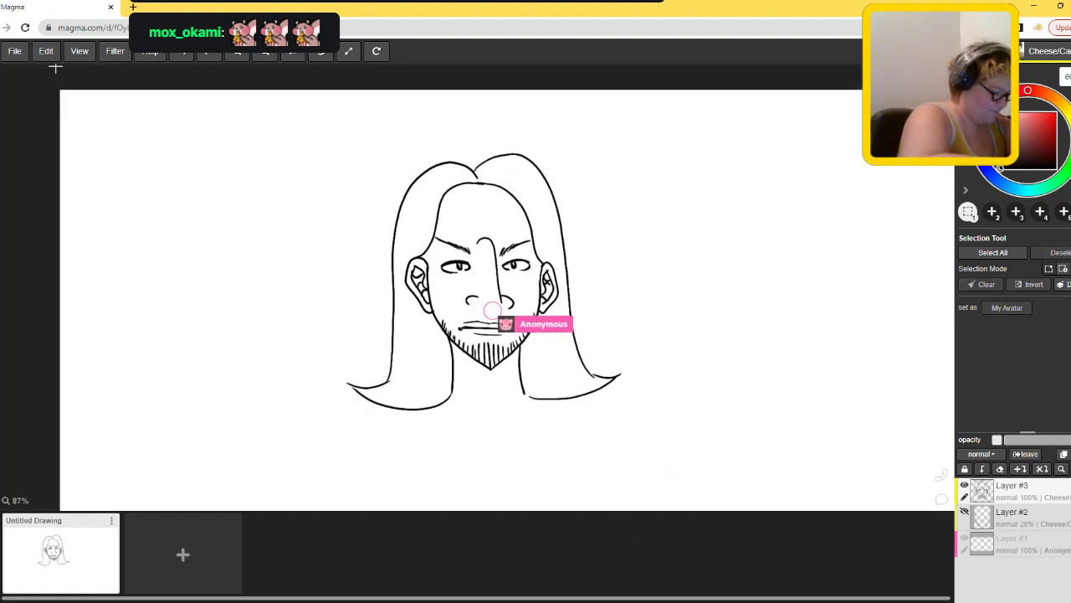
pyautogui.press('b')
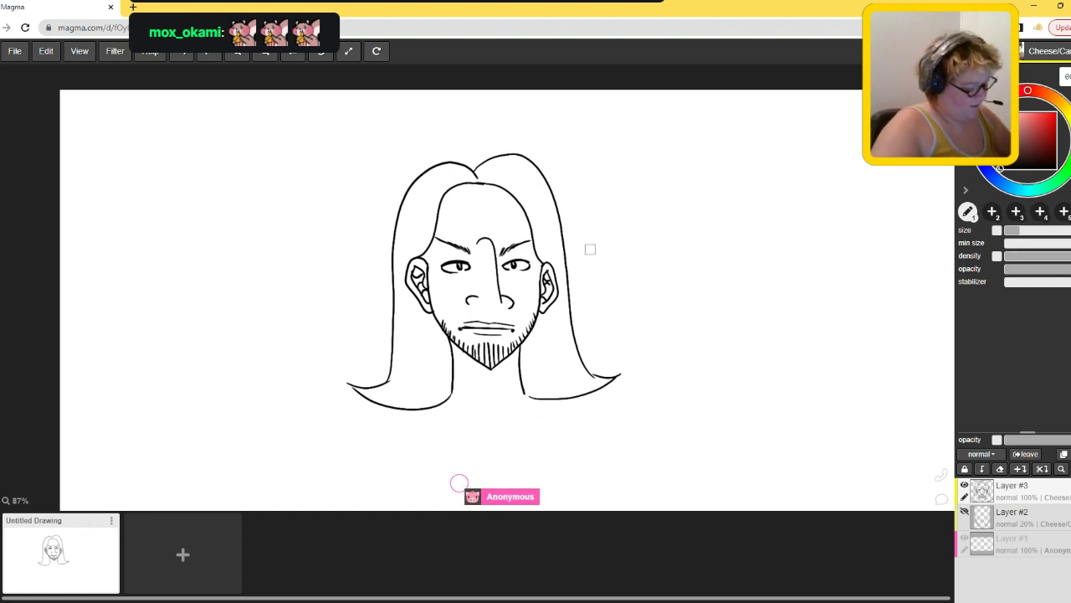
pyautogui.click(2, 196)
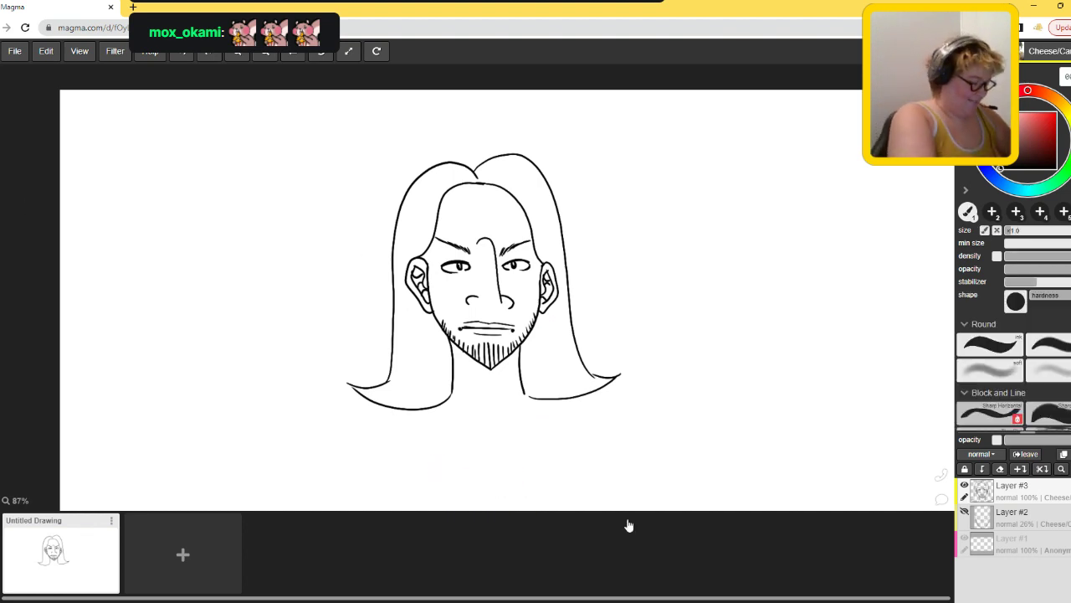
pyautogui.click(1, 190)
pyautogui.click(1, 186)
pyautogui.hotkey('ctrl', '+')
pyautogui.hotkey('ctrl', '+')
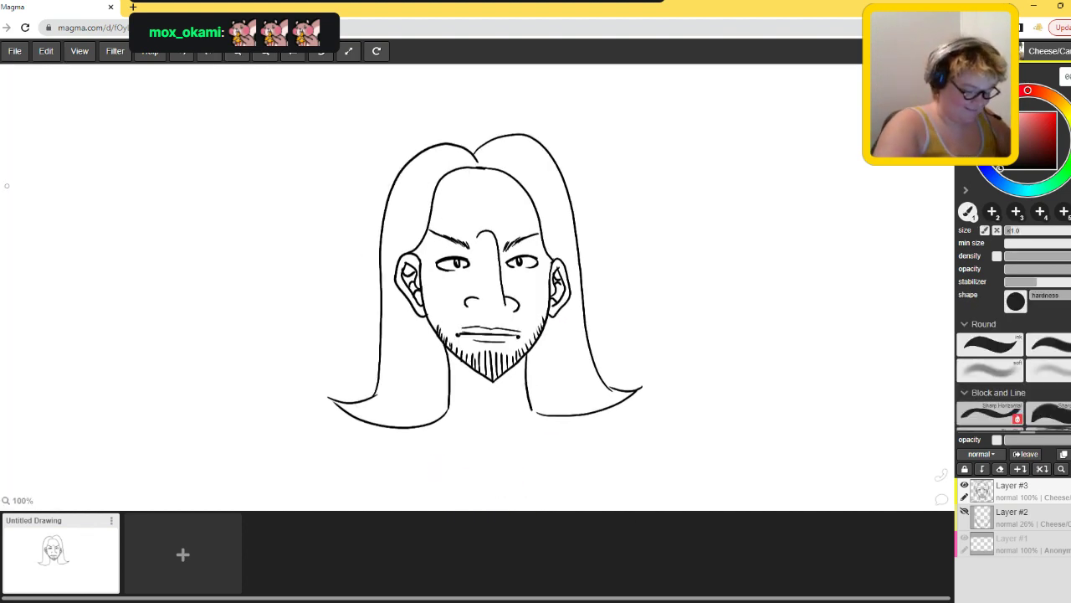
pyautogui.press('+')
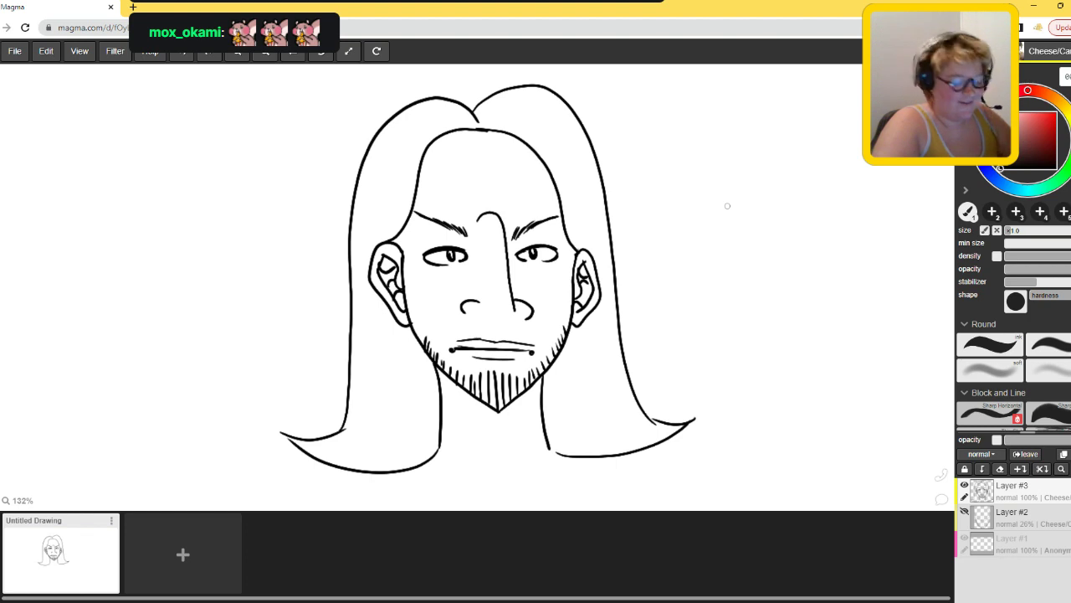
# - Move the portrait up and slightly right so the hair sits just below the canvas's upper edge
pyautogui.press('-')
pyautogui.press('-')
pyautogui.press('-')
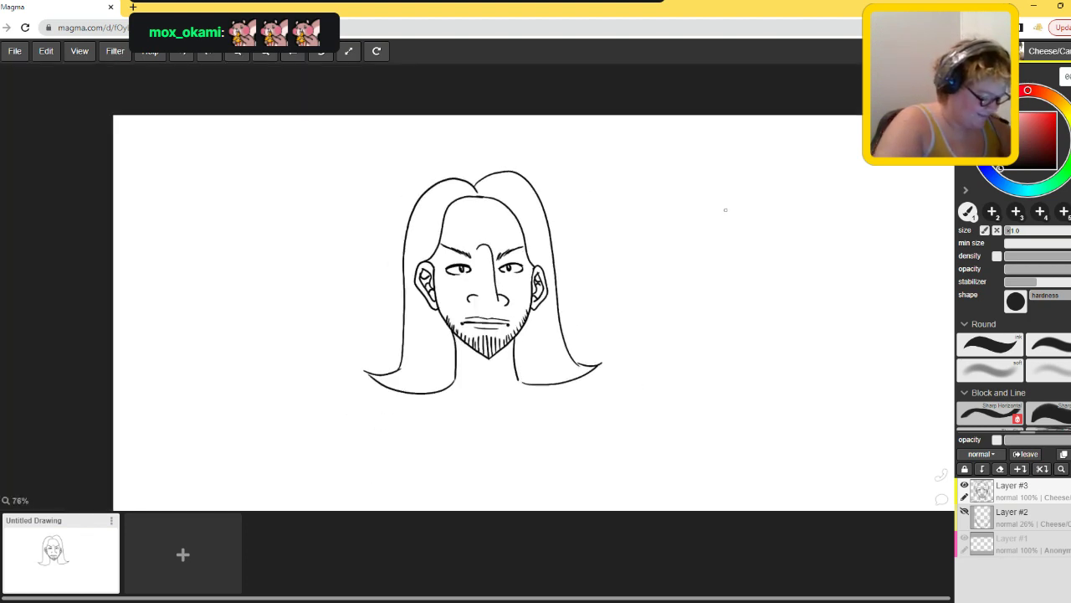
pyautogui.press('v')
pyautogui.moveTo(483, 283); pyautogui.dragTo(496, 240)
pyautogui.press('b')
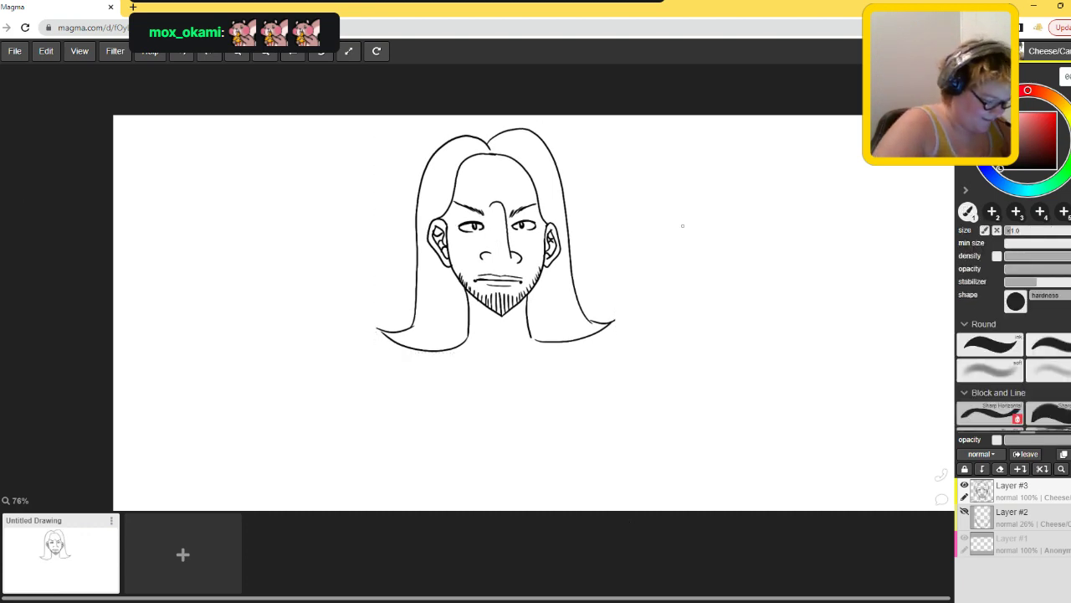
# - Draw two slanted neck muscle lines and a short throat curve below the chin
pyautogui.press('-')
pyautogui.press('-')
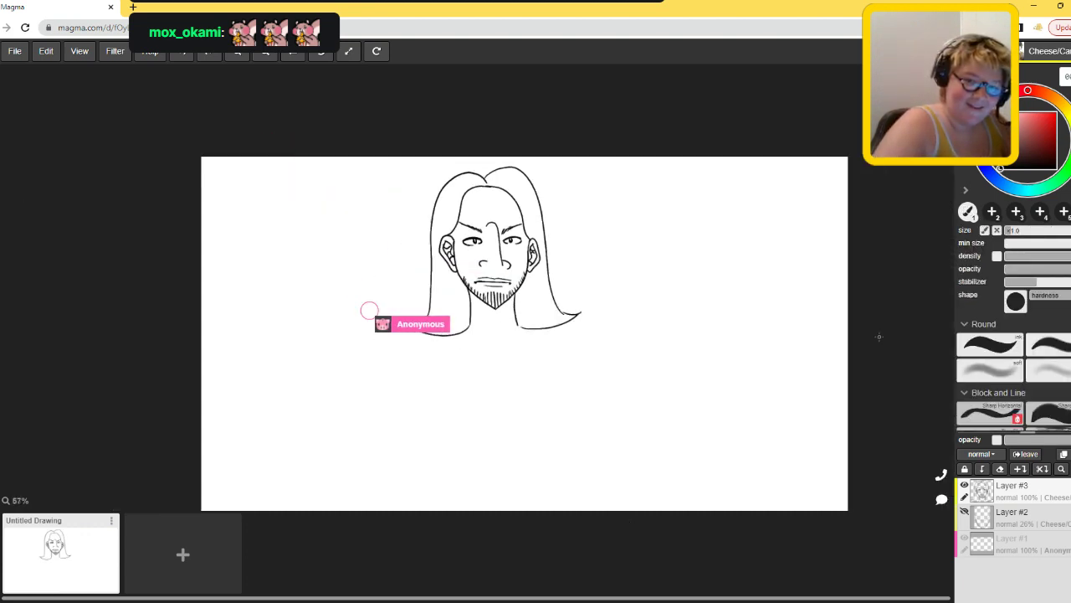
pyautogui.press('+')
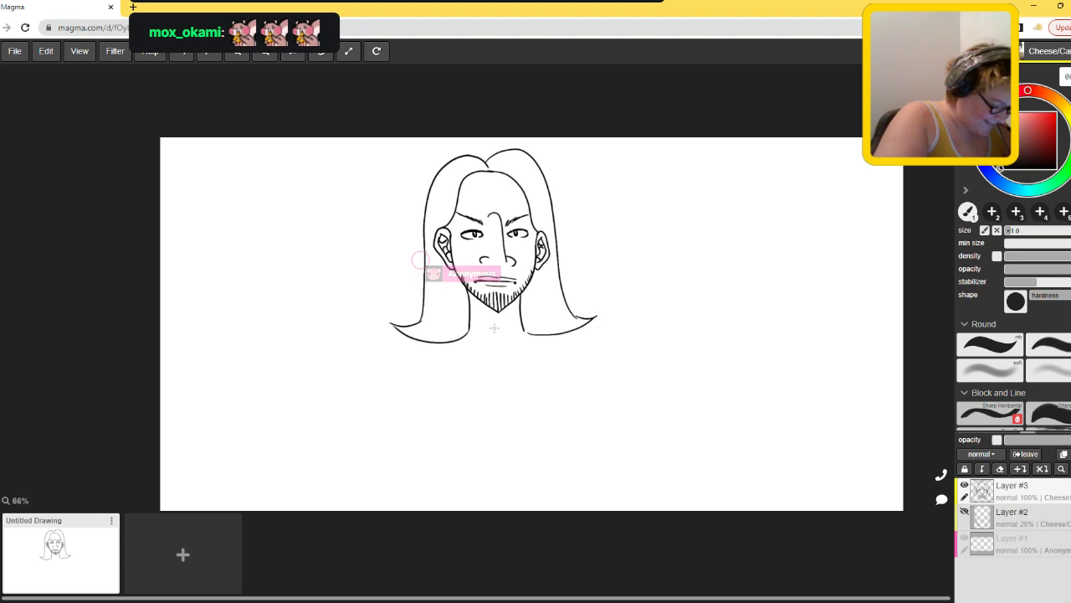
pyautogui.moveTo(479, 315)
pyautogui.mouseDown()
pyautogui.moveTo(485, 352)
pyautogui.moveTo(510, 359)
pyautogui.mouseUp()
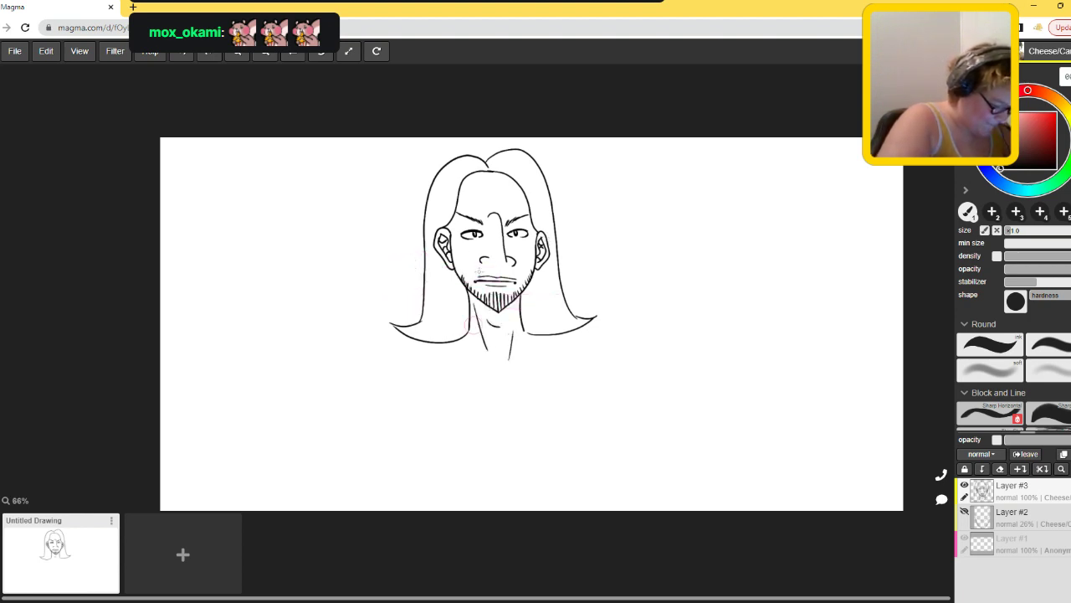
# - Draw curved shoulder lines outward from both hair tips and a long curved torso side line below each shoulder
pyautogui.moveTo(392, 328); pyautogui.dragTo(370, 355)
pyautogui.moveTo(597, 318); pyautogui.dragTo(624, 346)
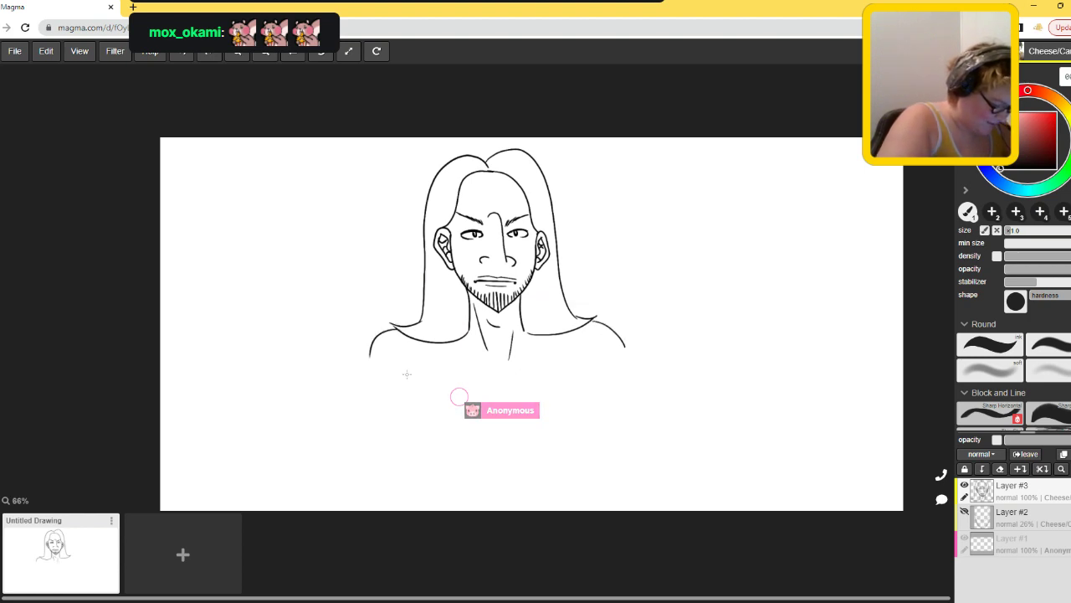
pyautogui.moveTo(405, 376); pyautogui.dragTo(415, 479)
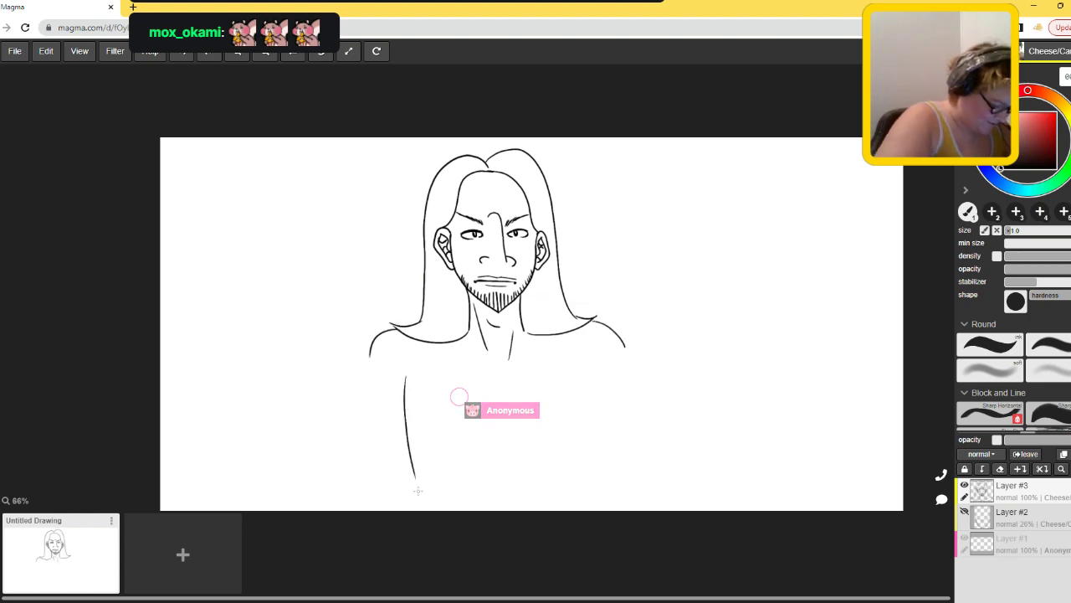
pyautogui.moveTo(605, 370); pyautogui.dragTo(600, 482)
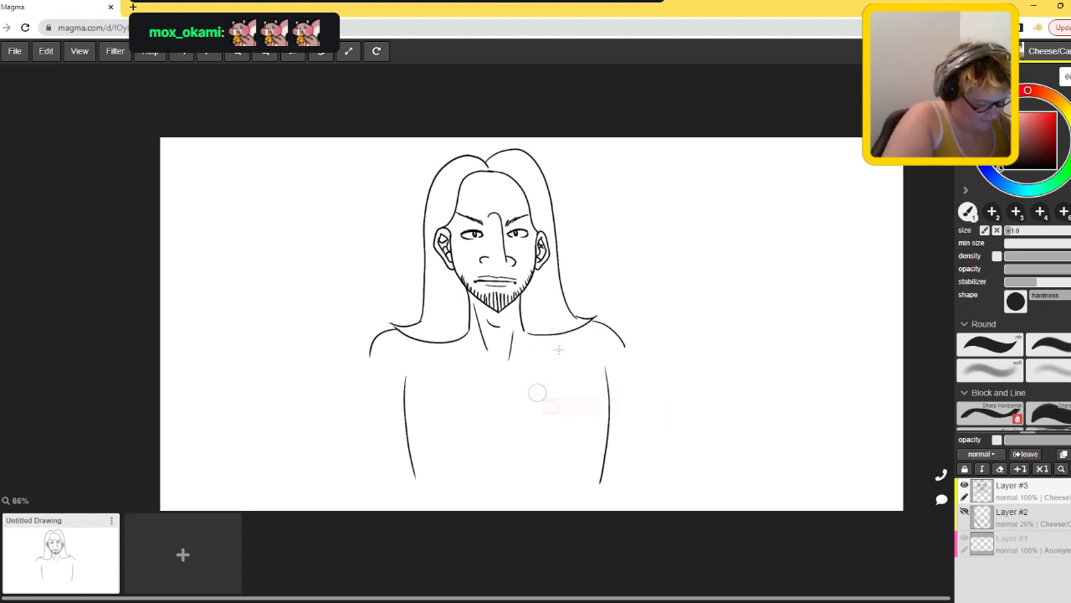
# - Draw a small circle on the upper right of the chest and fill it with a five-pointed star
pyautogui.moveTo(559, 350)
pyautogui.mouseDown()
pyautogui.moveTo(556, 375)
pyautogui.moveTo(557, 349)
pyautogui.mouseUp()
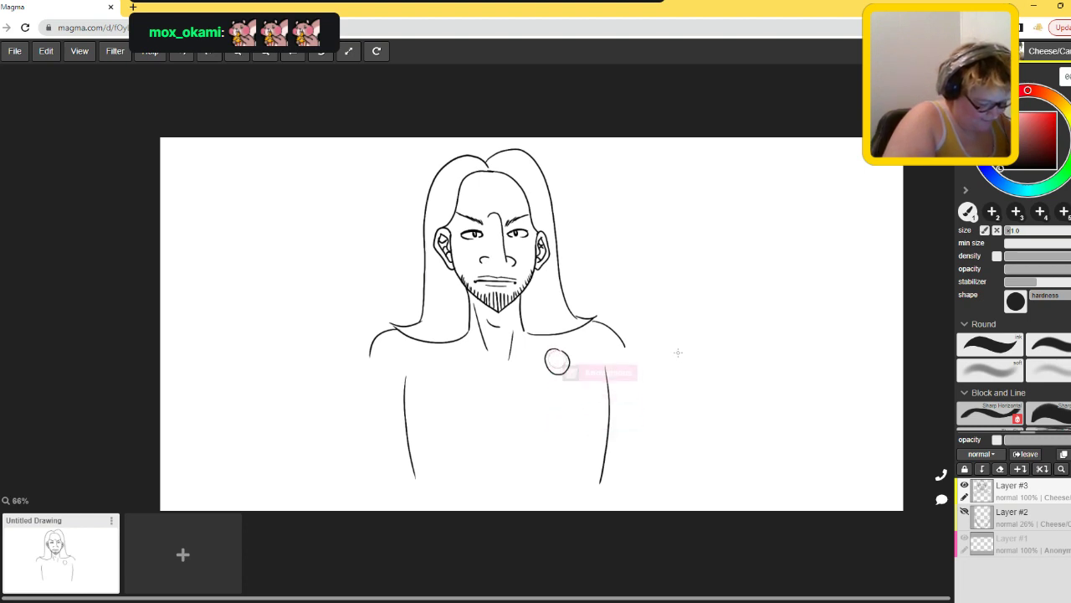
pyautogui.hotkey('ctrl', '+')
pyautogui.hotkey('ctrl', '+')
pyautogui.hotkey('ctrl', '+')
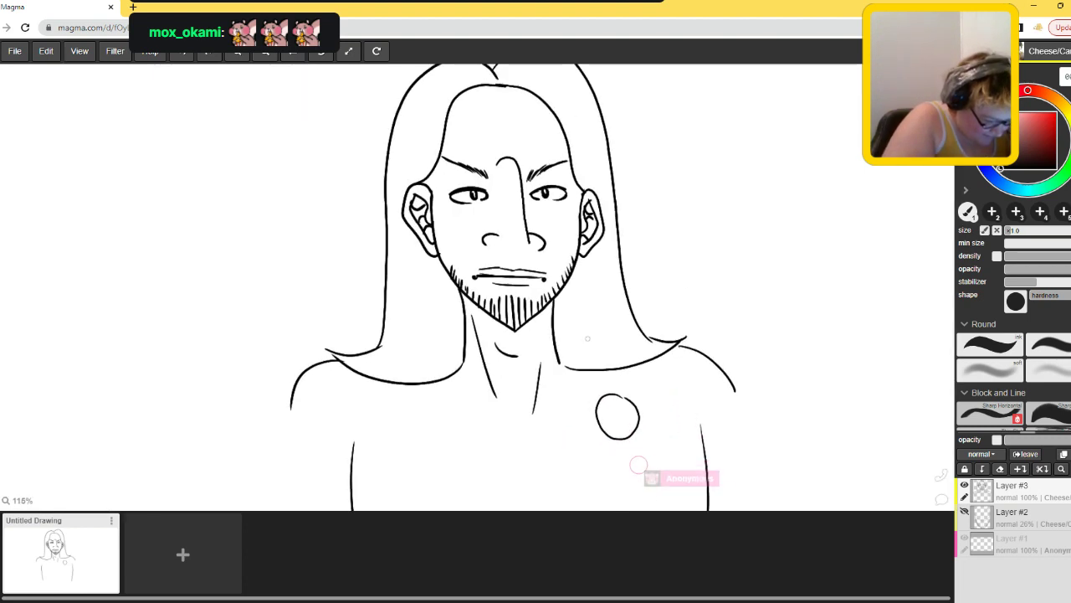
pyautogui.moveTo(628, 432)
pyautogui.mouseDown()
pyautogui.moveTo(617, 407)
pyautogui.moveTo(609, 430)
pyautogui.moveTo(626, 434)
pyautogui.mouseUp()
pyautogui.scroll(-3, 674, 361)
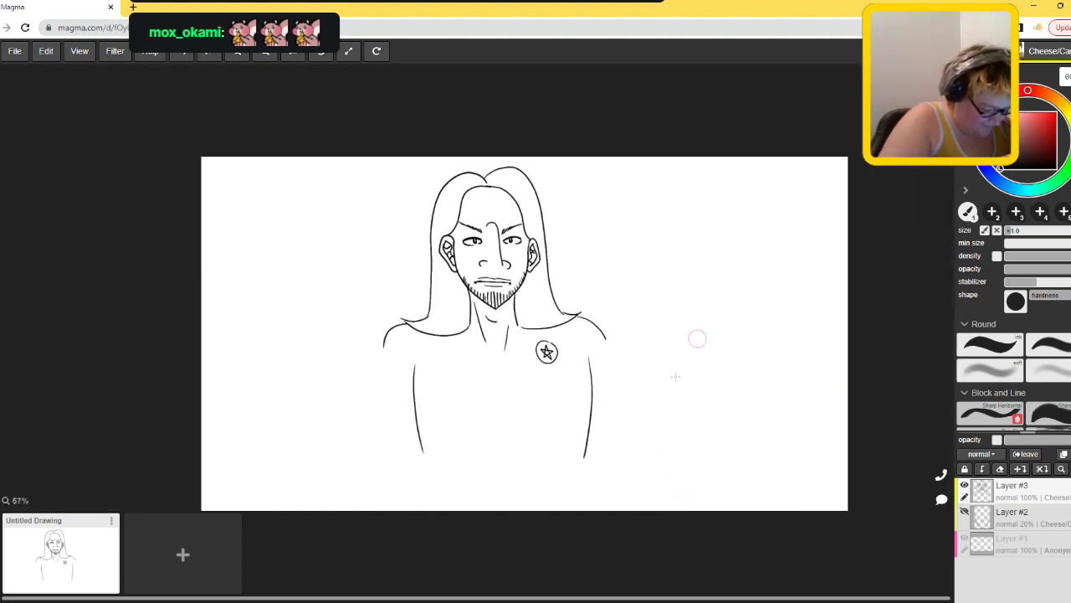
pyautogui.scroll(2, 671, 411)
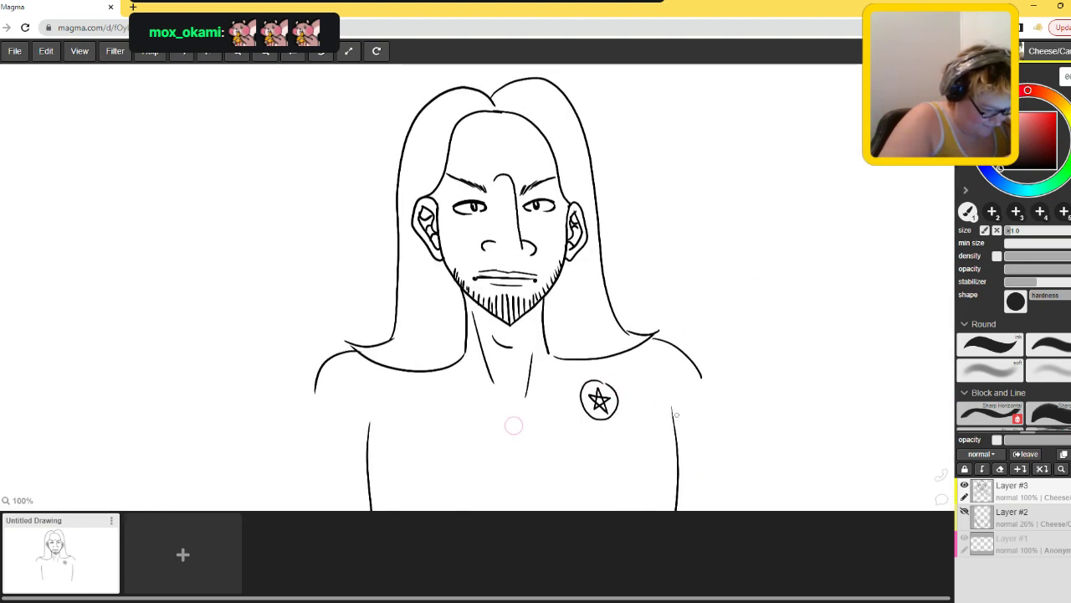
pyautogui.scroll(1, 674, 418)
pyautogui.scroll(-2, 675, 420)
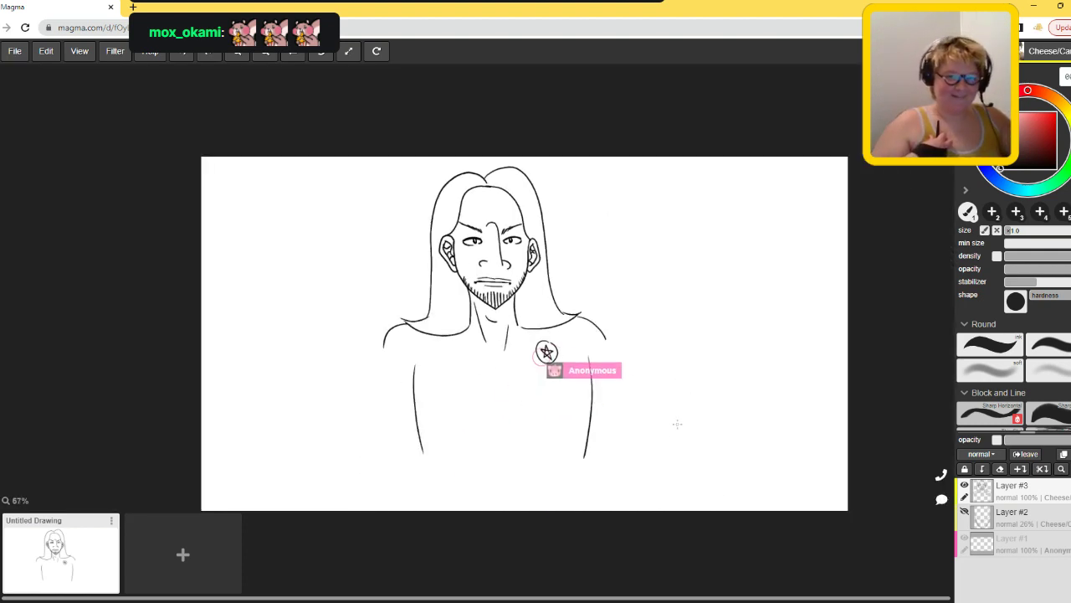
pyautogui.scroll(1, 677, 424)
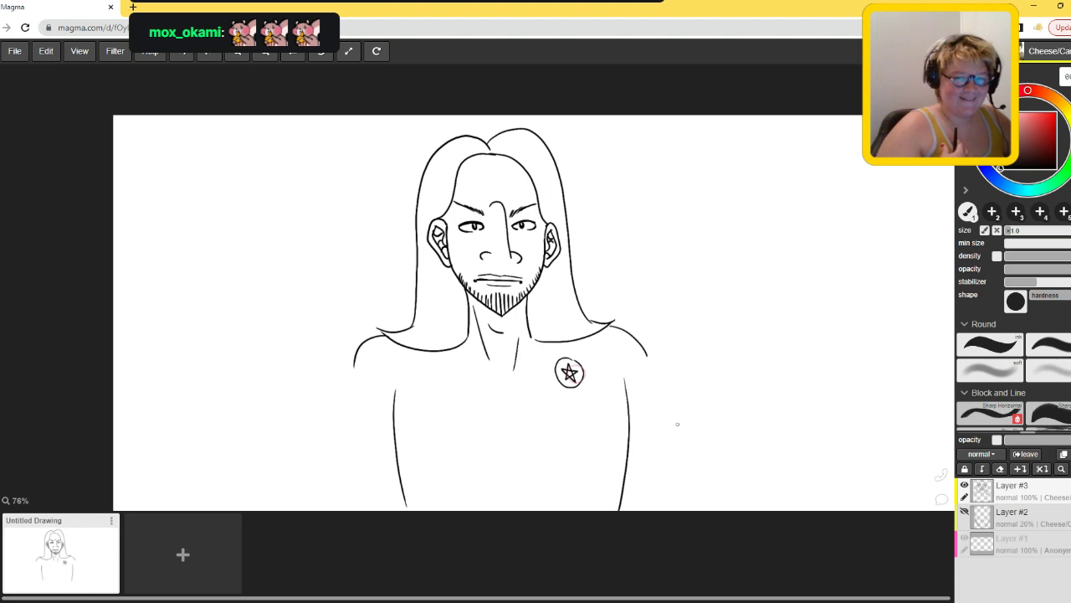
pyautogui.scroll(-1, 677, 425)
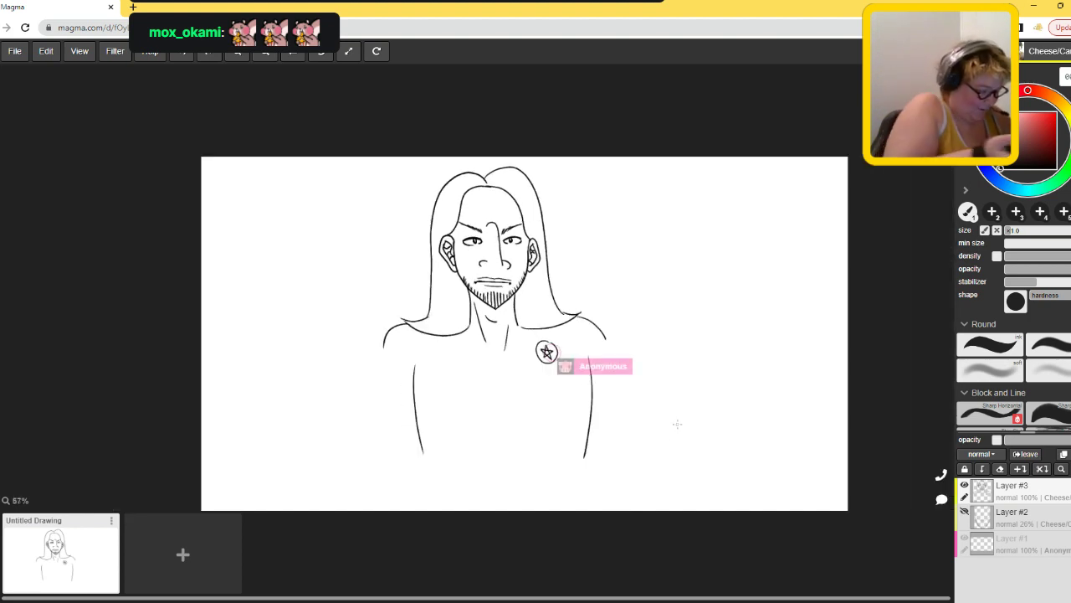
# - Select the star emblem on the chest and enlarge it to about three times its size, reaching up over the shoulder
pyautogui.press('v')
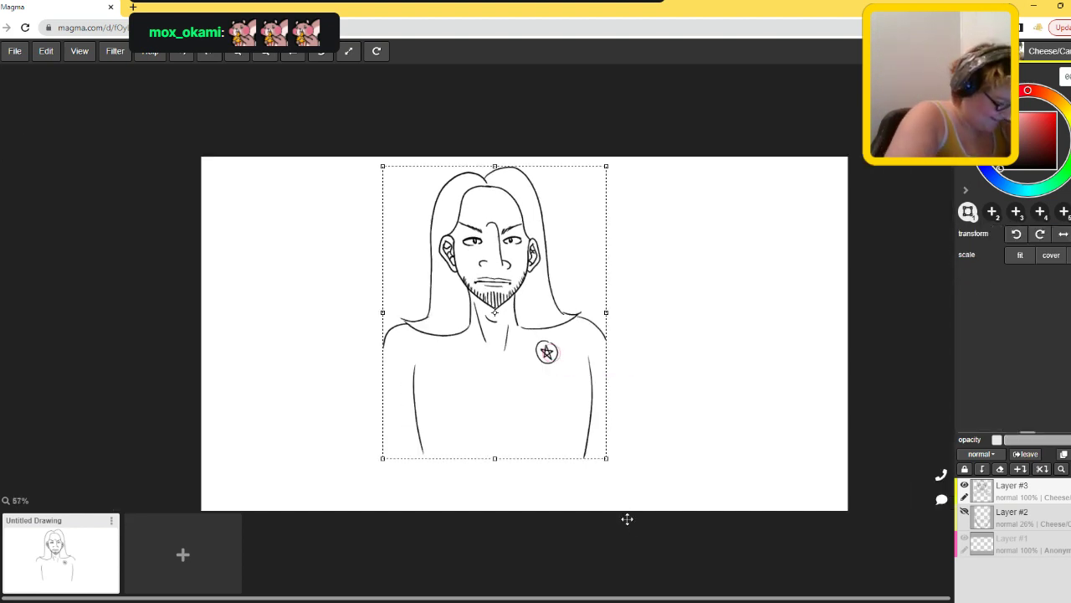
pyautogui.press('m')
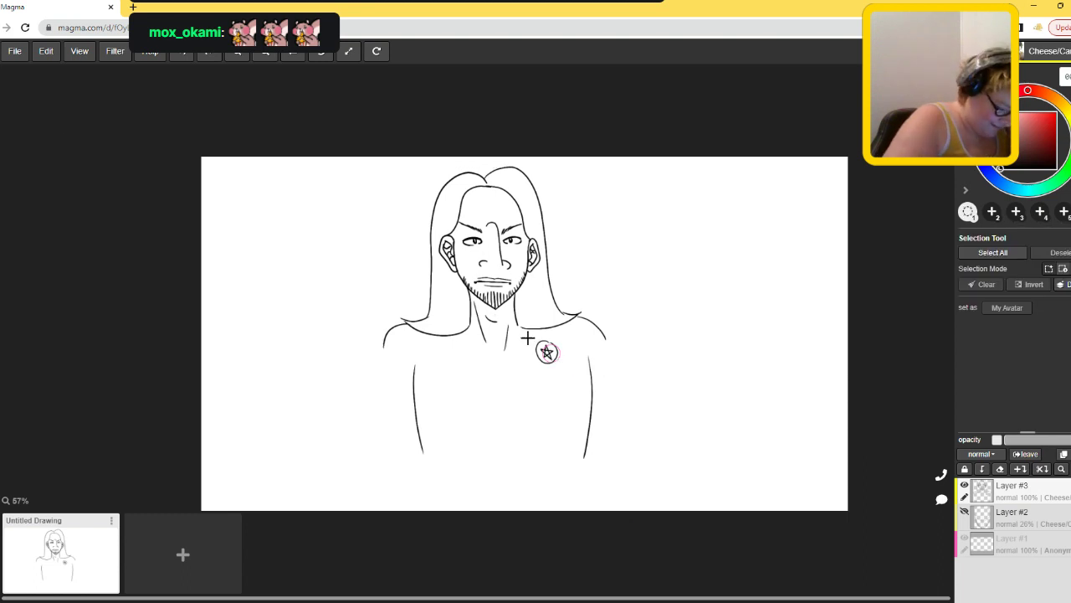
pyautogui.moveTo(568, 357); pyautogui.dragTo(572, 336)
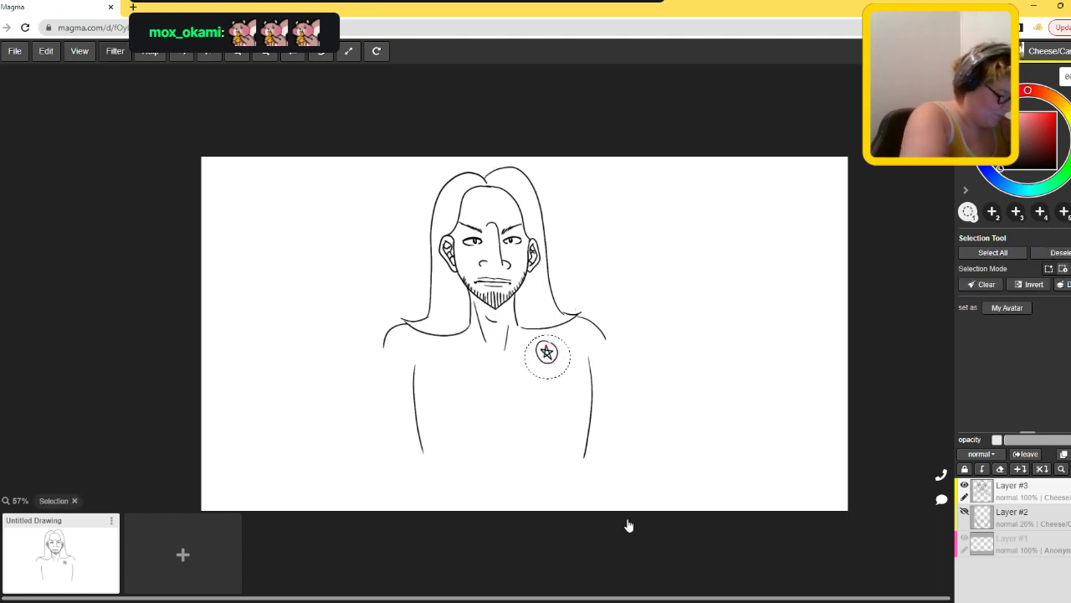
pyautogui.press('v')
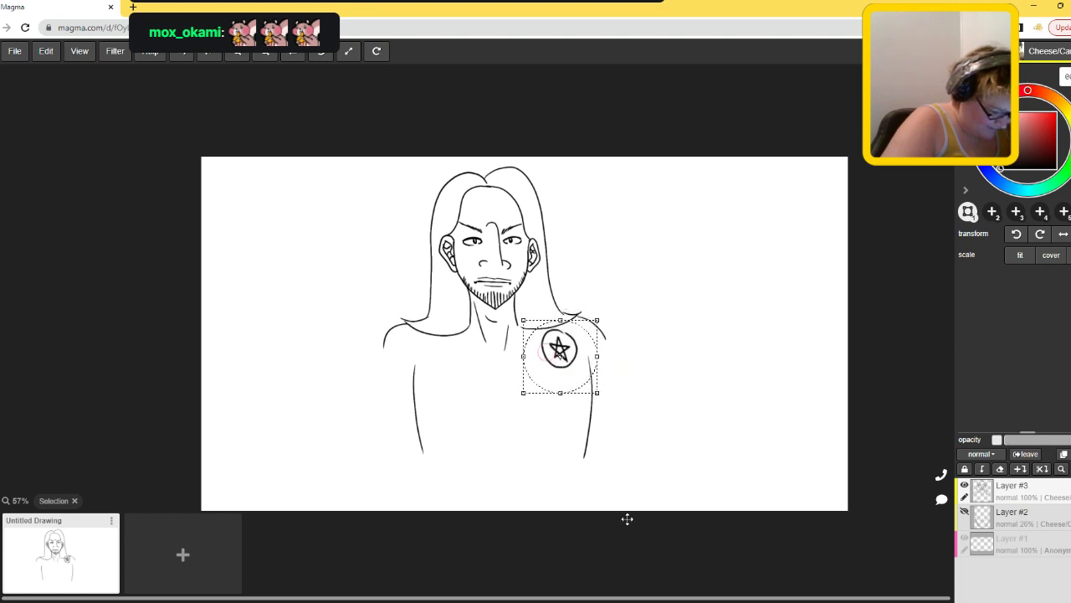
pyautogui.moveTo(546, 351); pyautogui.dragTo(544, 354)
pyautogui.moveTo(624, 299); pyautogui.dragTo(647, 265)
pyautogui.moveTo(570, 319); pyautogui.dragTo(551, 345)
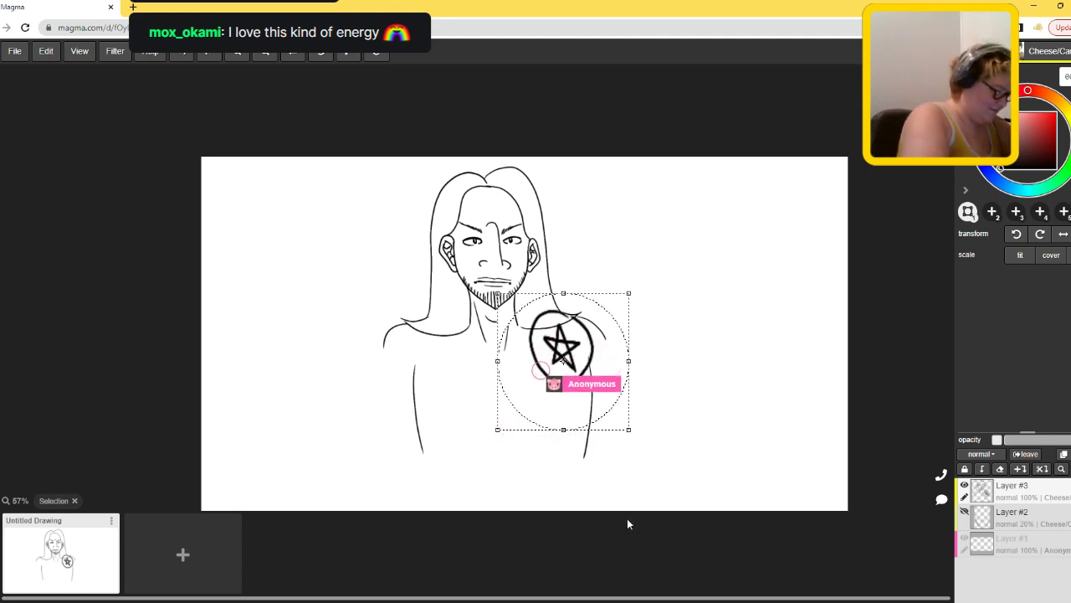
pyautogui.press('m')
pyautogui.click(127, 149)
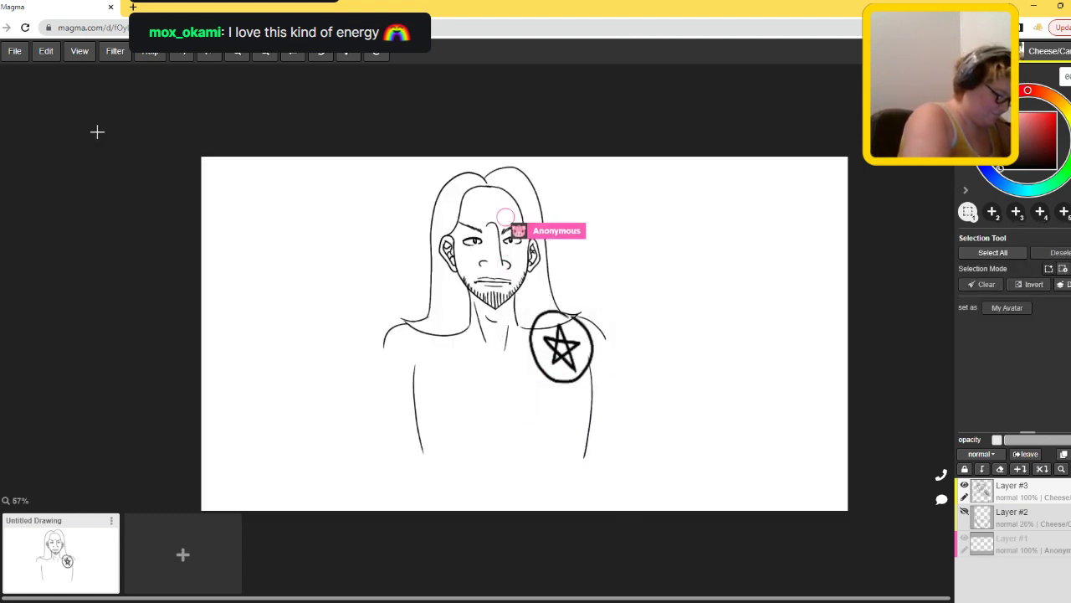
# - Erase the part of the emblem's circle that overlaps the hair tips above the shoulder
pyautogui.press('e')
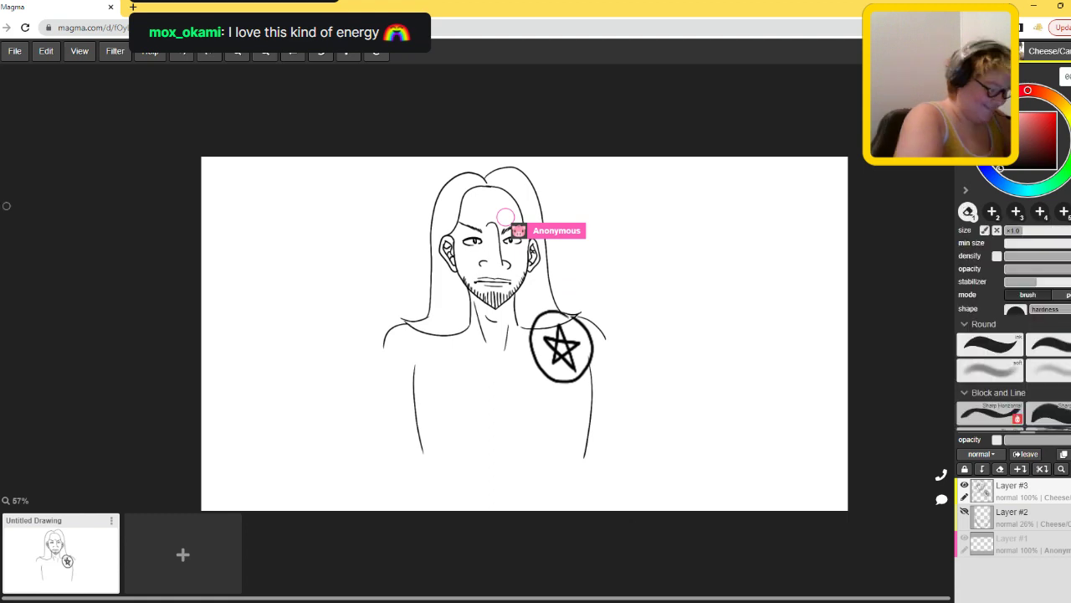
pyautogui.hotkey('ctrl', '+')
pyautogui.hotkey('ctrl', '+')
pyautogui.moveTo(550, 339); pyautogui.dragTo(556, 332)
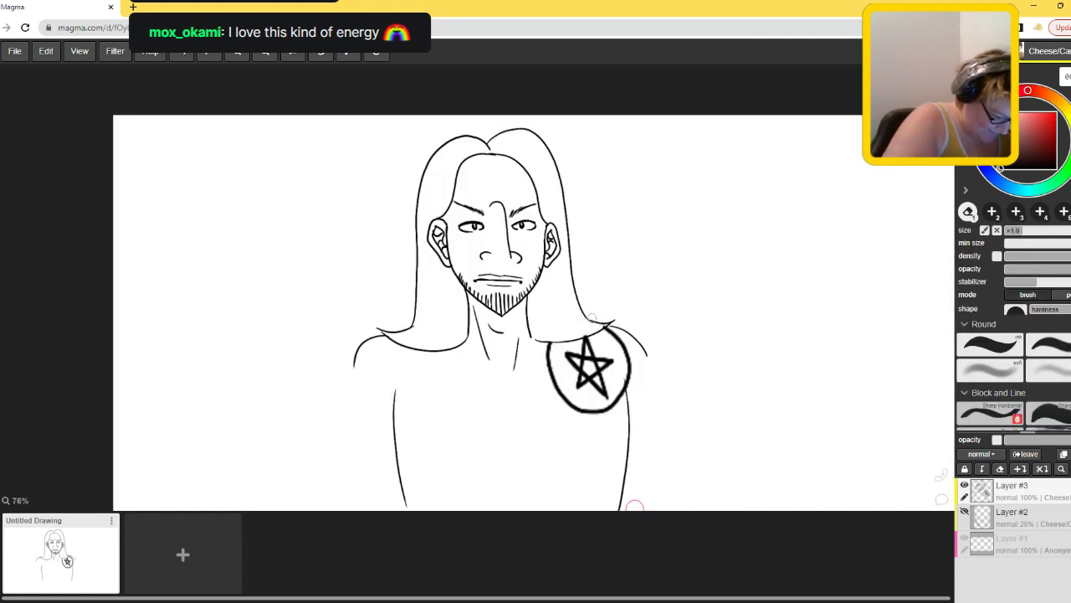
pyautogui.hotkey('ctrl', '-')
pyautogui.hotkey('ctrl', '-')
pyautogui.hotkey('ctrl', '-')
pyautogui.hotkey('ctrl', '-')
pyautogui.hotkey('ctrl', '-')
pyautogui.hotkey('ctrl', '+')
pyautogui.hotkey('ctrl', '+')
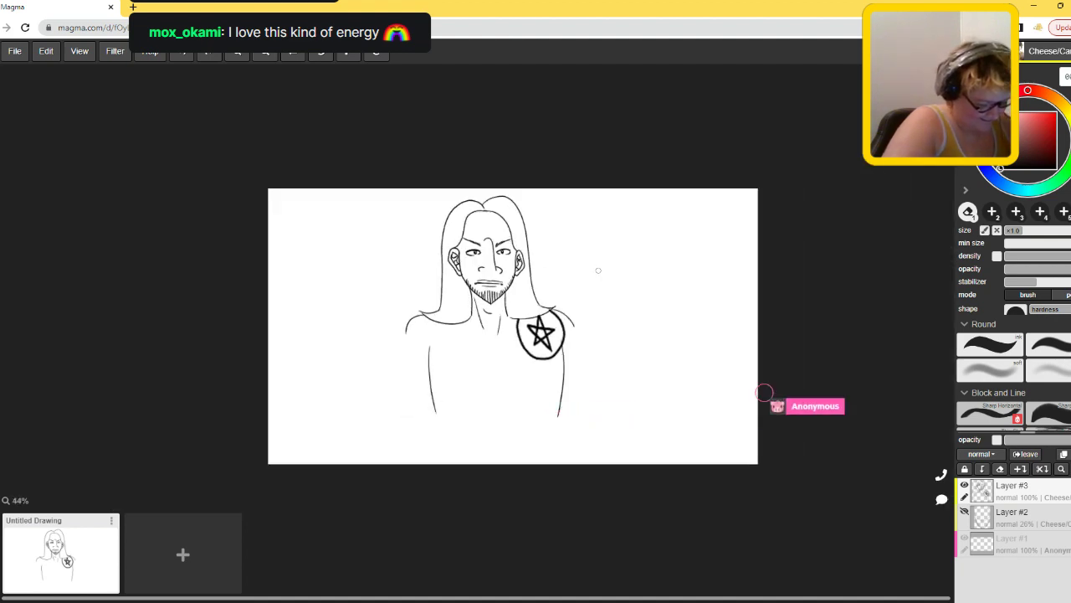
pyautogui.press('+')
# - Draw the chest's curved centre lines and a small nipple oval on each side of the torso
pyautogui.press('b')
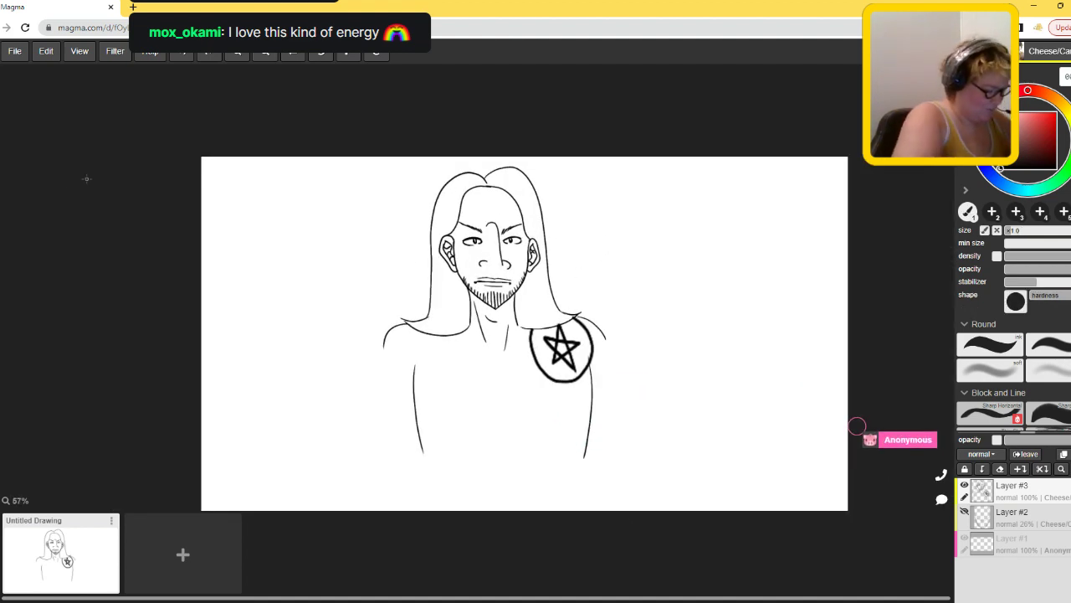
pyautogui.moveTo(499, 373); pyautogui.dragTo(503, 450)
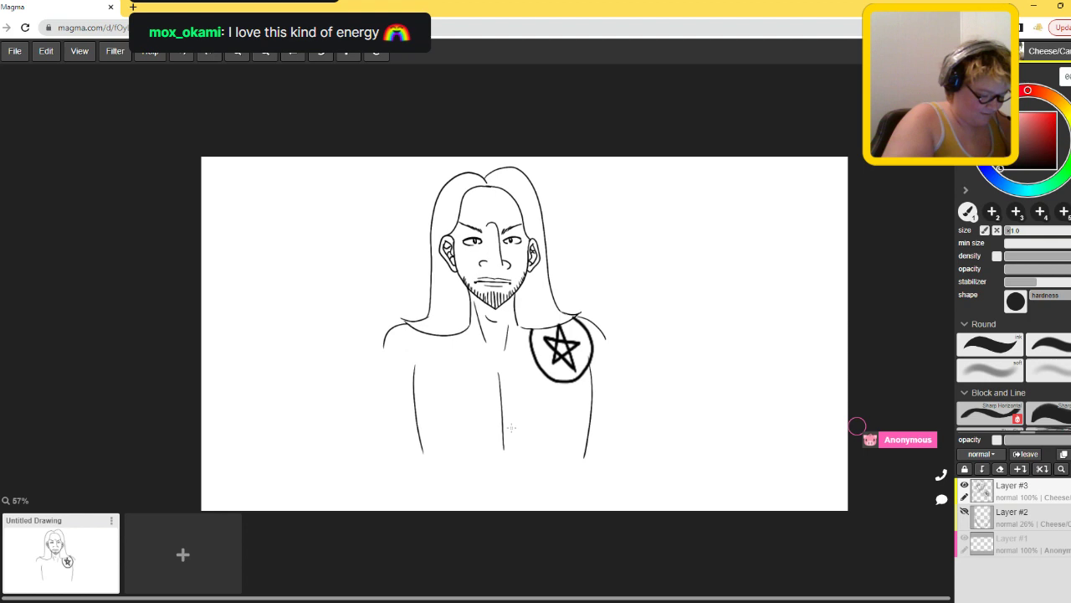
pyautogui.click(181, 52)
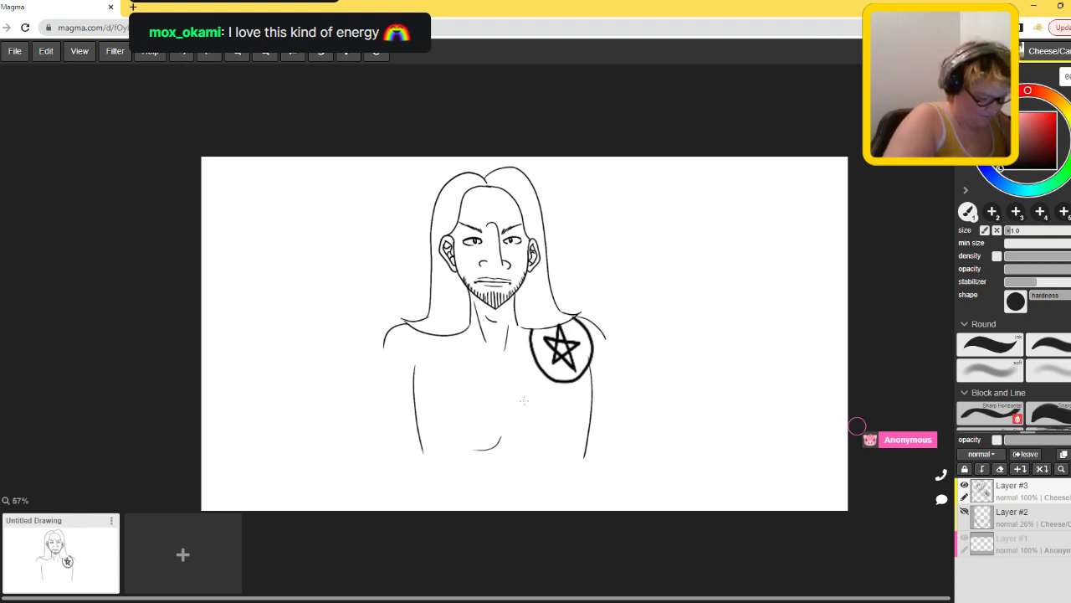
pyautogui.moveTo(504, 403); pyautogui.dragTo(529, 450)
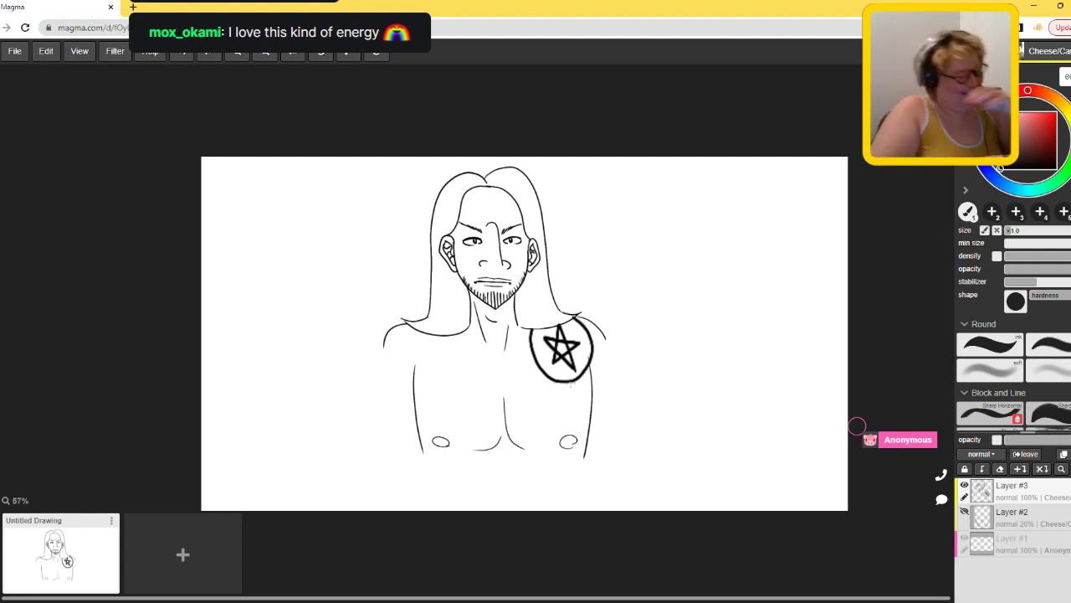
# - Draw a curved outer line for each arm and extend both torso sides inward to the canvas's lower edge
pyautogui.moveTo(385, 350)
pyautogui.mouseDown()
pyautogui.moveTo(372, 375)
pyautogui.moveTo(378, 446)
pyautogui.mouseUp()
pyautogui.moveTo(607, 344)
pyautogui.mouseDown()
pyautogui.moveTo(625, 381)
pyautogui.moveTo(632, 459)
pyautogui.mouseUp()
pyautogui.moveTo(423, 454); pyautogui.dragTo(458, 495)
pyautogui.hotkey('ctrl', 'z')
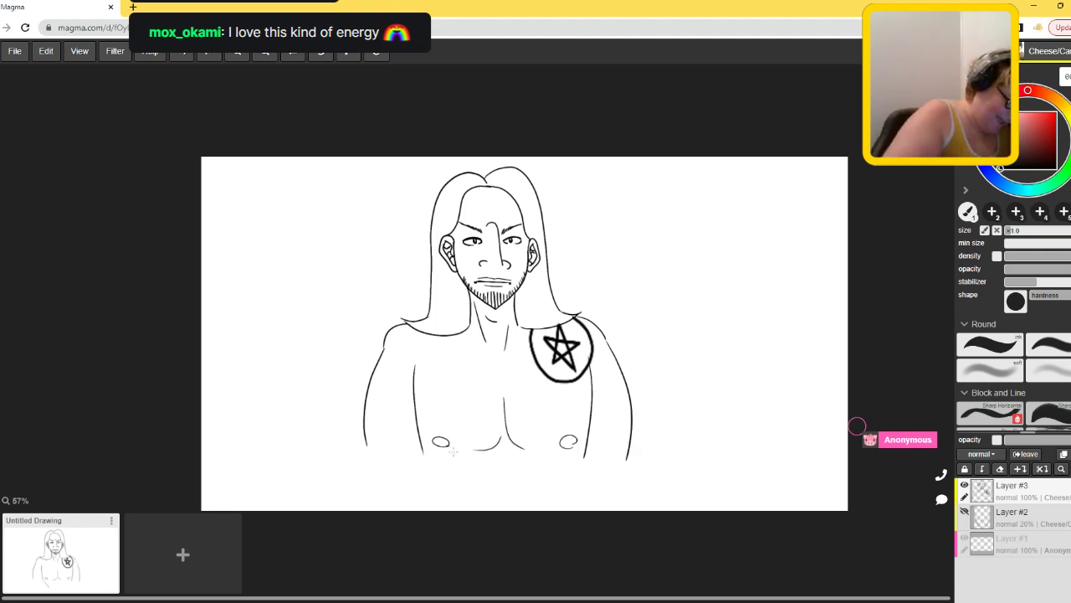
pyautogui.moveTo(424, 456); pyautogui.dragTo(447, 510)
pyautogui.moveTo(586, 452); pyautogui.dragTo(565, 509)
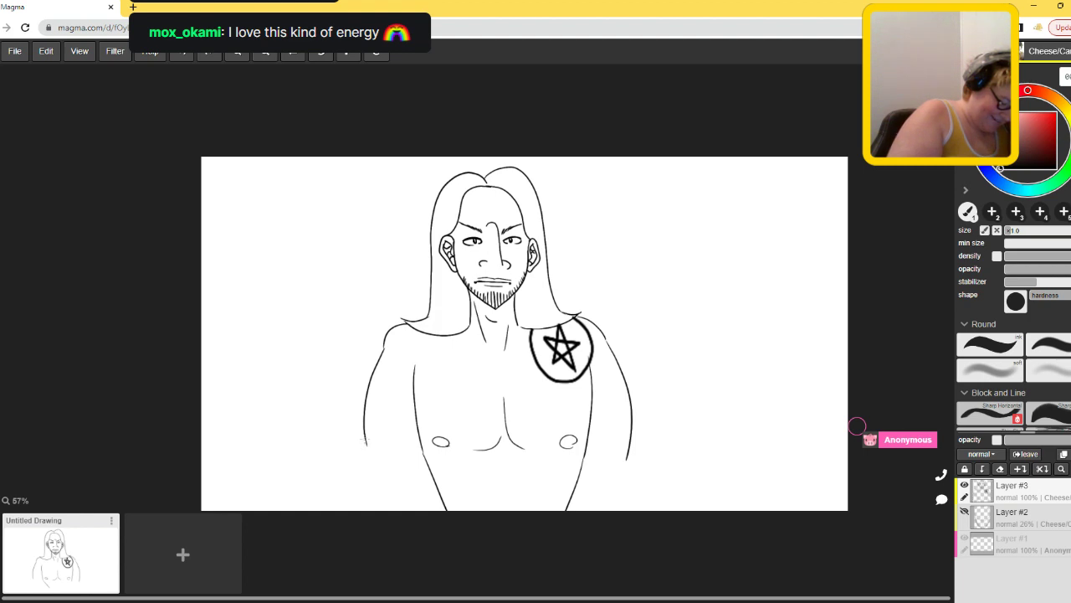
# - Finish the outer elbow lines and draw both forearms straight down to the canvas's lower edge
pyautogui.moveTo(363, 439)
pyautogui.mouseDown()
pyautogui.moveTo(386, 494)
pyautogui.moveTo(281, 458)
pyautogui.mouseUp()
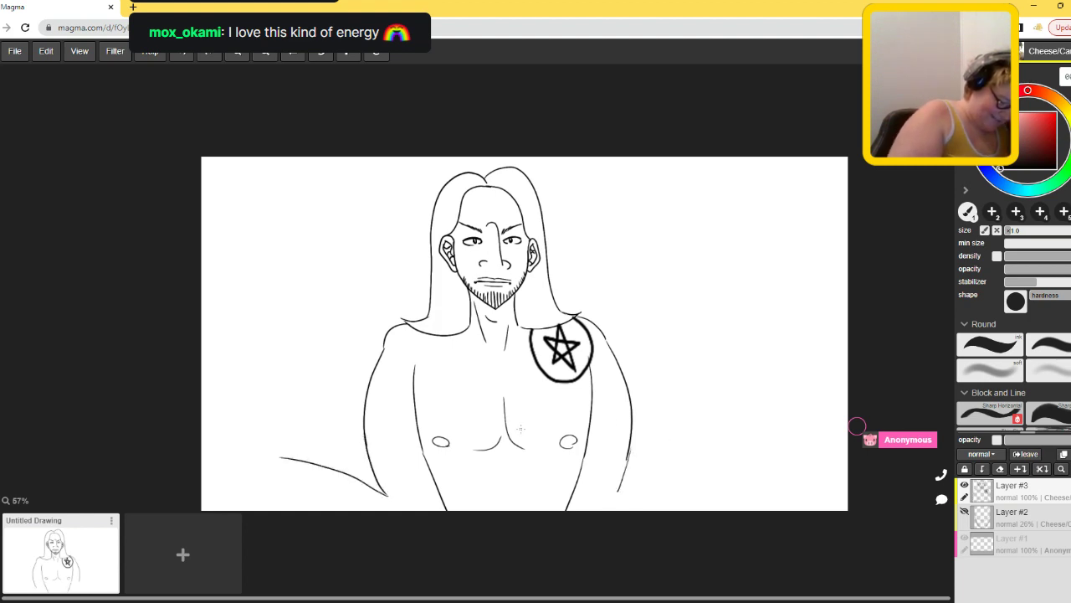
pyautogui.moveTo(620, 494); pyautogui.dragTo(723, 435)
pyautogui.hotkey('ctrl', 'z')
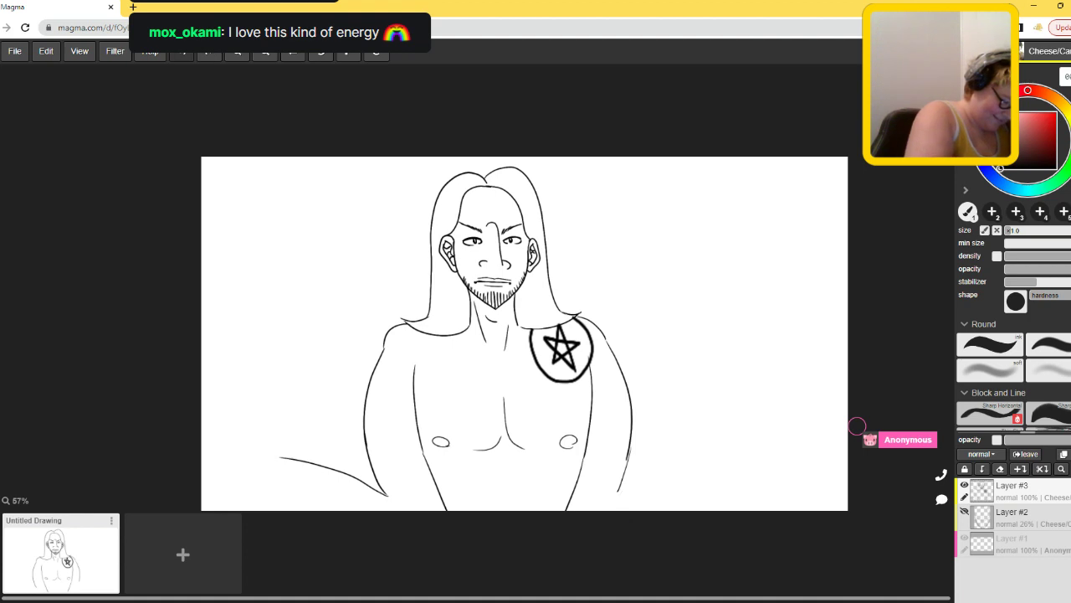
pyautogui.hotkey('ctrl', 'z')
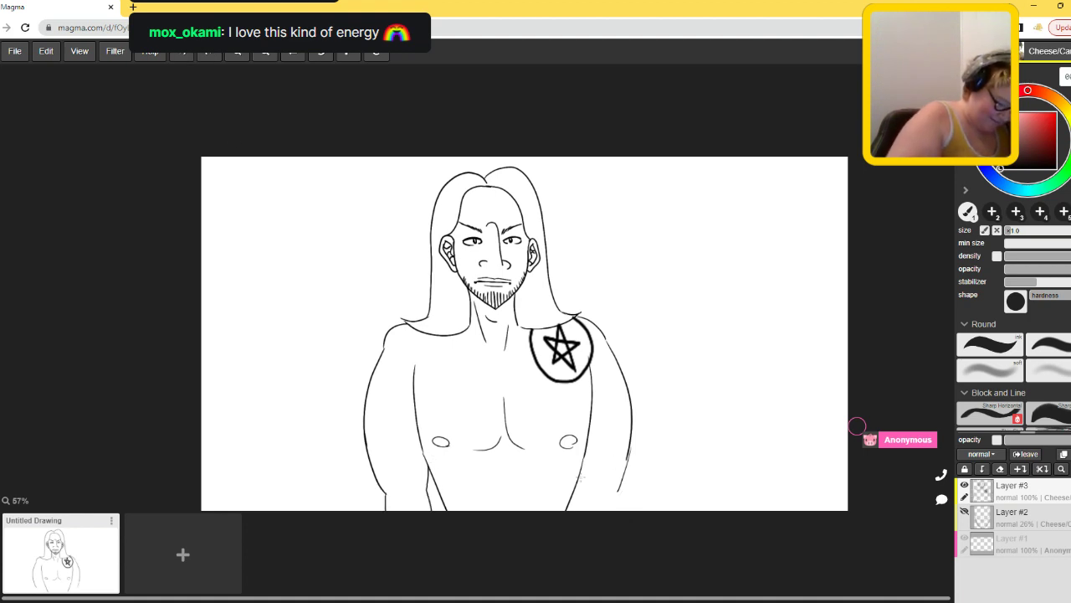
pyautogui.moveTo(620, 487); pyautogui.dragTo(623, 508)
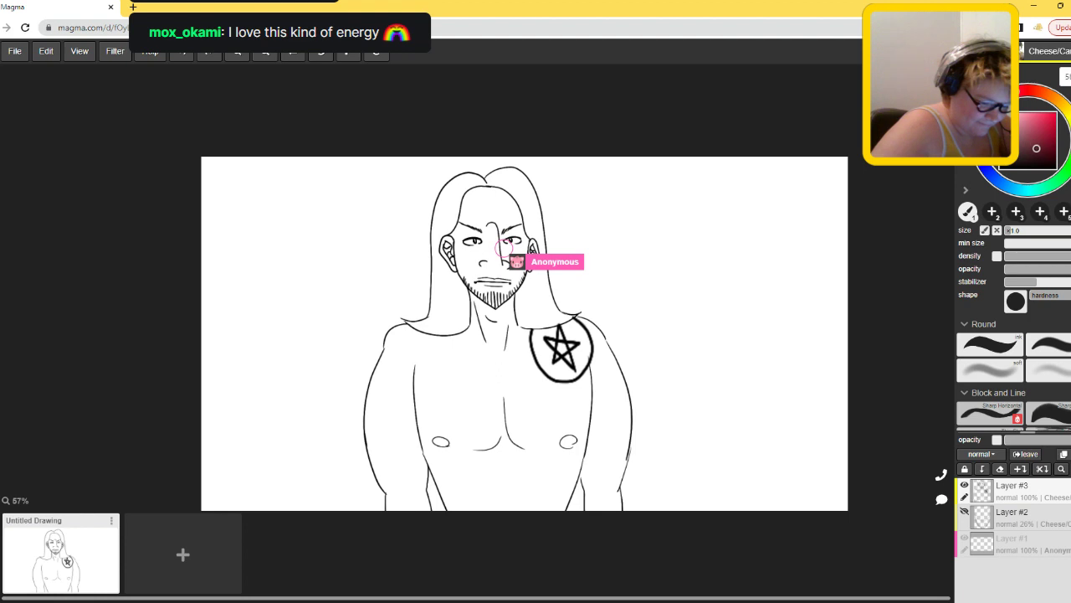
# - Shift the brush colour to a brown orange hue and add a new layer directly beneath the line art layer
pyautogui.moveTo(1014, 92); pyautogui.dragTo(1049, 96)
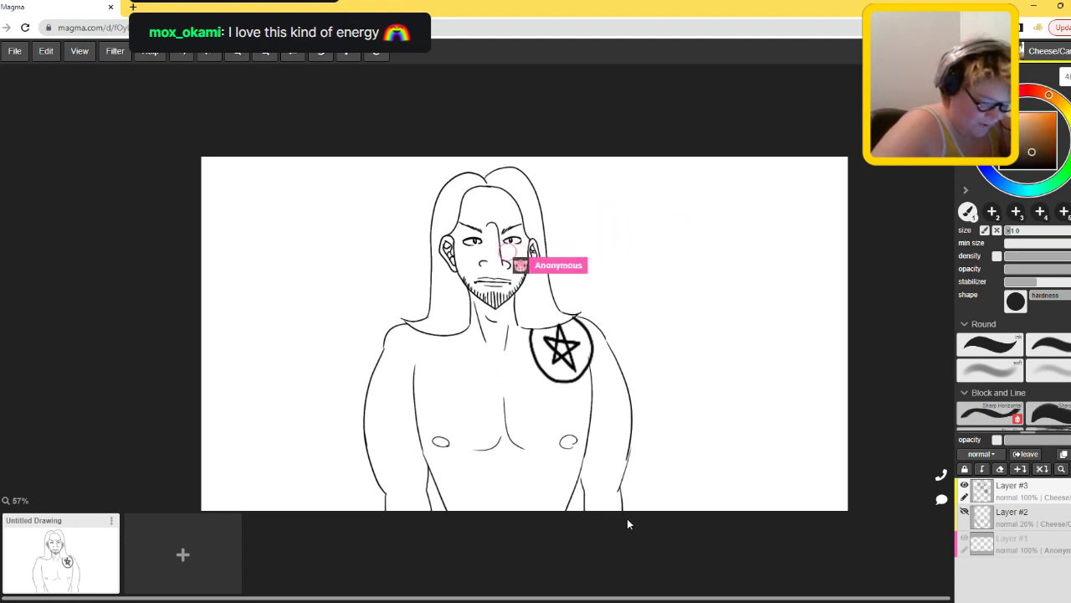
pyautogui.hotkey('alt', '[')
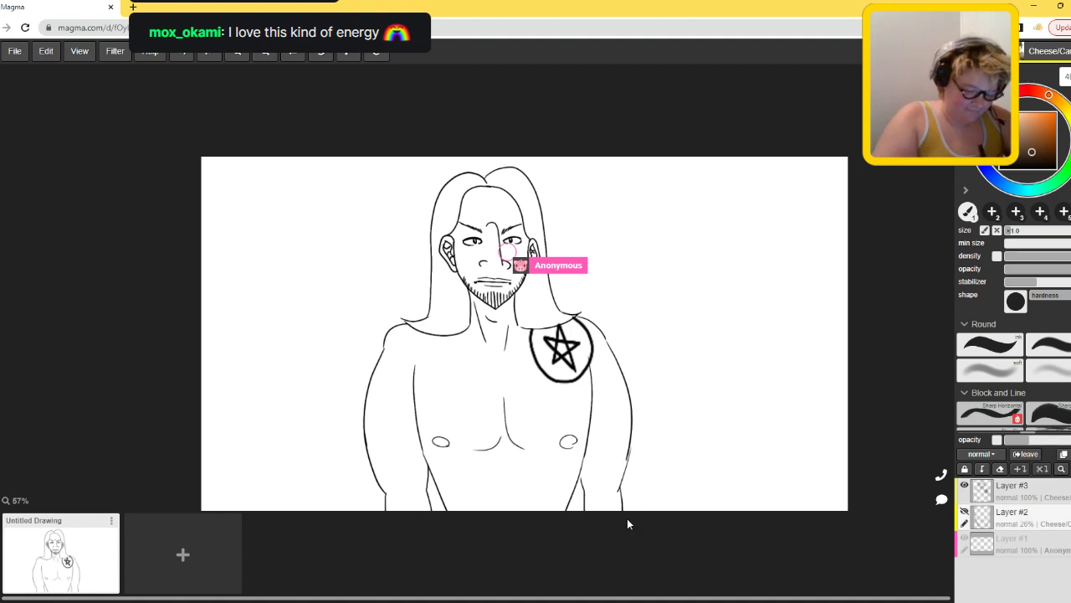
pyautogui.hotkey('ctrl', 'shift', 'n')
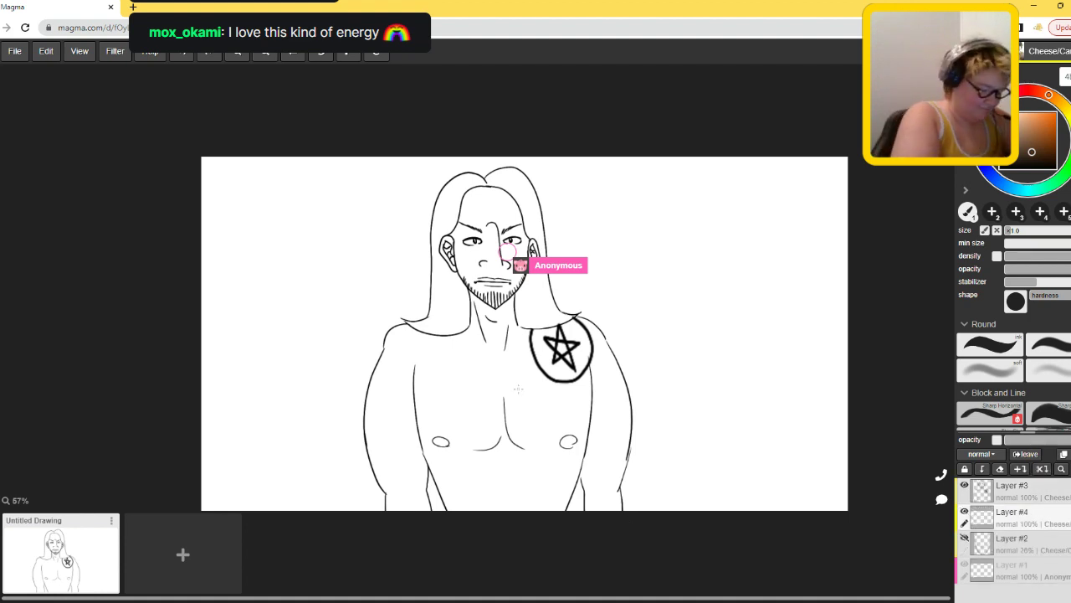
# - Paint the long hair on both sides of the face solid brown on the new layer
pyautogui.hotkey('ctrl', '+')
pyautogui.hotkey('ctrl', '+')
pyautogui.hotkey('ctrl', '+')
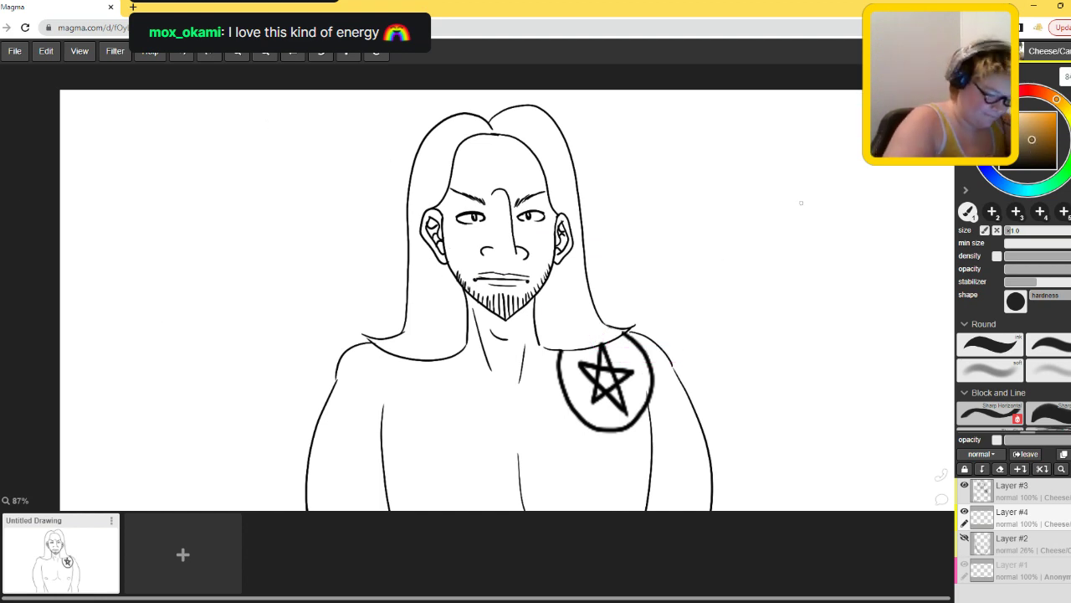
pyautogui.moveTo(437, 345)
pyautogui.mouseDown()
pyautogui.moveTo(433, 308)
pyautogui.moveTo(438, 341)
pyautogui.moveTo(383, 344)
pyautogui.moveTo(408, 352)
pyautogui.moveTo(403, 339)
pyautogui.moveTo(394, 344)
pyautogui.moveTo(419, 351)
pyautogui.moveTo(386, 344)
pyautogui.moveTo(416, 338)
pyautogui.moveTo(424, 267)
pyautogui.moveTo(458, 318)
pyautogui.moveTo(451, 342)
pyautogui.moveTo(428, 350)
pyautogui.moveTo(455, 343)
pyautogui.moveTo(450, 285)
pyautogui.moveTo(438, 271)
pyautogui.moveTo(417, 296)
pyautogui.moveTo(420, 179)
pyautogui.moveTo(436, 184)
pyautogui.moveTo(440, 173)
pyautogui.moveTo(427, 201)
pyautogui.moveTo(441, 134)
pyautogui.moveTo(442, 157)
pyautogui.moveTo(470, 117)
pyautogui.moveTo(439, 147)
pyautogui.moveTo(484, 122)
pyautogui.moveTo(444, 159)
pyautogui.moveTo(489, 130)
pyautogui.moveTo(452, 138)
pyautogui.moveTo(442, 190)
pyautogui.moveTo(418, 215)
pyautogui.moveTo(455, 139)
pyautogui.moveTo(526, 131)
pyautogui.moveTo(496, 125)
pyautogui.moveTo(545, 126)
pyautogui.moveTo(531, 139)
pyautogui.moveTo(565, 191)
pyautogui.moveTo(541, 120)
pyautogui.moveTo(564, 192)
pyautogui.moveTo(553, 174)
pyautogui.moveTo(557, 206)
pyautogui.moveTo(569, 184)
pyautogui.moveTo(559, 116)
pyautogui.mouseUp()
pyautogui.moveTo(540, 311)
pyautogui.mouseDown()
pyautogui.moveTo(553, 343)
pyautogui.moveTo(626, 322)
pyautogui.moveTo(544, 322)
pyautogui.moveTo(559, 267)
pyautogui.moveTo(559, 339)
pyautogui.moveTo(595, 314)
pyautogui.moveTo(578, 232)
pyautogui.moveTo(595, 312)
pyautogui.mouseUp()
pyautogui.moveTo(381, 345); pyautogui.dragTo(372, 340)
pyautogui.moveTo(456, 343)
pyautogui.mouseDown()
pyautogui.moveTo(426, 257)
pyautogui.moveTo(459, 294)
pyautogui.mouseUp()
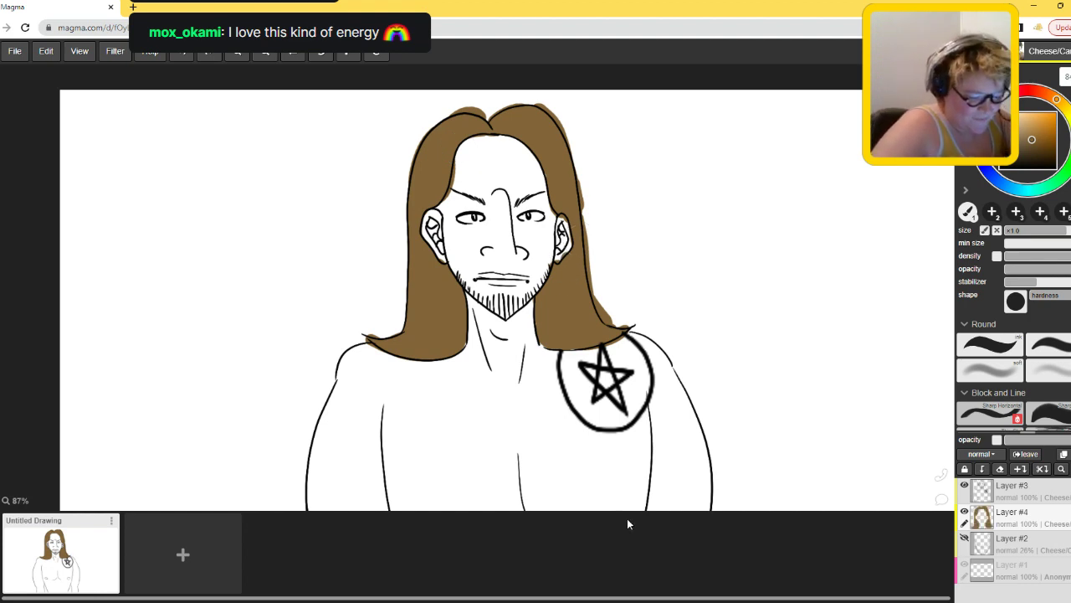
# - Choose a light beige skin tone and paint the face, ears and neck with it
pyautogui.moveTo(1055, 99)
pyautogui.mouseDown()
pyautogui.moveTo(1035, 92)
pyautogui.moveTo(1069, 123)
pyautogui.moveTo(1035, 91)
pyautogui.moveTo(1065, 107)
pyautogui.moveTo(1070, 118)
pyautogui.moveTo(1023, 91)
pyautogui.moveTo(1070, 120)
pyautogui.moveTo(1001, 182)
pyautogui.moveTo(1021, 90)
pyautogui.moveTo(1070, 116)
pyautogui.moveTo(1025, 90)
pyautogui.moveTo(1062, 103)
pyautogui.mouseUp()
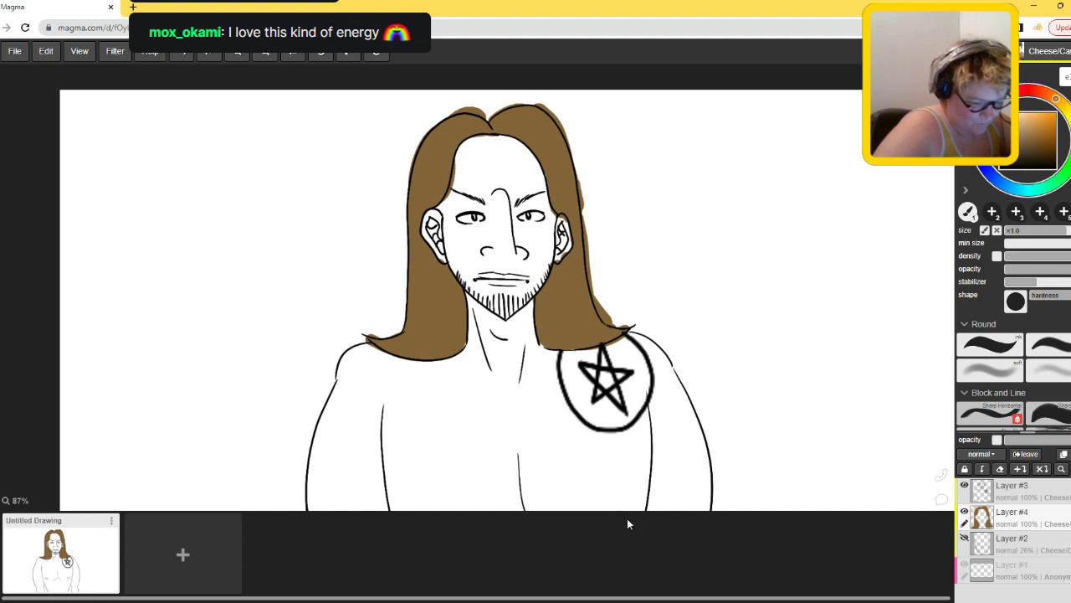
pyautogui.moveTo(503, 205)
pyautogui.mouseDown()
pyautogui.moveTo(469, 276)
pyautogui.moveTo(519, 197)
pyautogui.moveTo(469, 302)
pyautogui.mouseUp()
pyautogui.moveTo(465, 226)
pyautogui.mouseDown()
pyautogui.moveTo(443, 245)
pyautogui.moveTo(435, 237)
pyautogui.moveTo(445, 247)
pyautogui.moveTo(467, 169)
pyautogui.moveTo(494, 197)
pyautogui.moveTo(473, 154)
pyautogui.moveTo(492, 148)
pyautogui.moveTo(517, 182)
pyautogui.moveTo(501, 150)
pyautogui.moveTo(526, 166)
pyautogui.moveTo(528, 249)
pyautogui.moveTo(548, 241)
pyautogui.moveTo(545, 249)
pyautogui.moveTo(533, 200)
pyautogui.moveTo(563, 241)
pyautogui.moveTo(473, 360)
pyautogui.moveTo(472, 301)
pyautogui.moveTo(520, 335)
pyautogui.mouseUp()
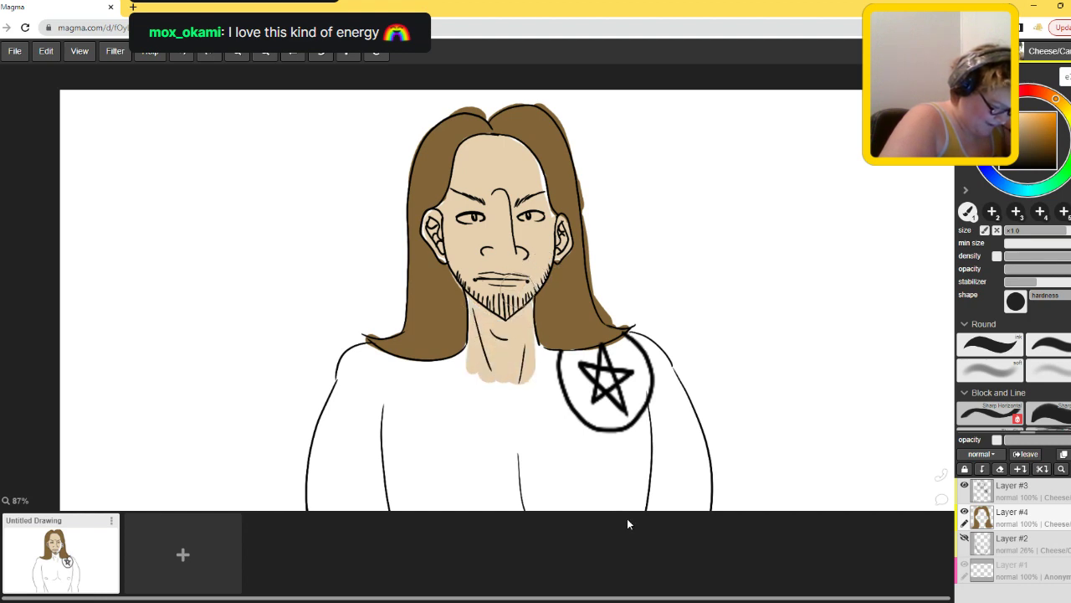
# - Paint the shoulders, arms and torso in the same beige skin tone down to the canvas's lower edge
pyautogui.moveTo(354, 394)
pyautogui.mouseDown()
pyautogui.moveTo(334, 414)
pyautogui.moveTo(318, 476)
pyautogui.moveTo(329, 500)
pyautogui.mouseUp()
pyautogui.moveTo(356, 392)
pyautogui.mouseDown()
pyautogui.moveTo(363, 364)
pyautogui.moveTo(415, 379)
pyautogui.moveTo(466, 376)
pyautogui.mouseUp()
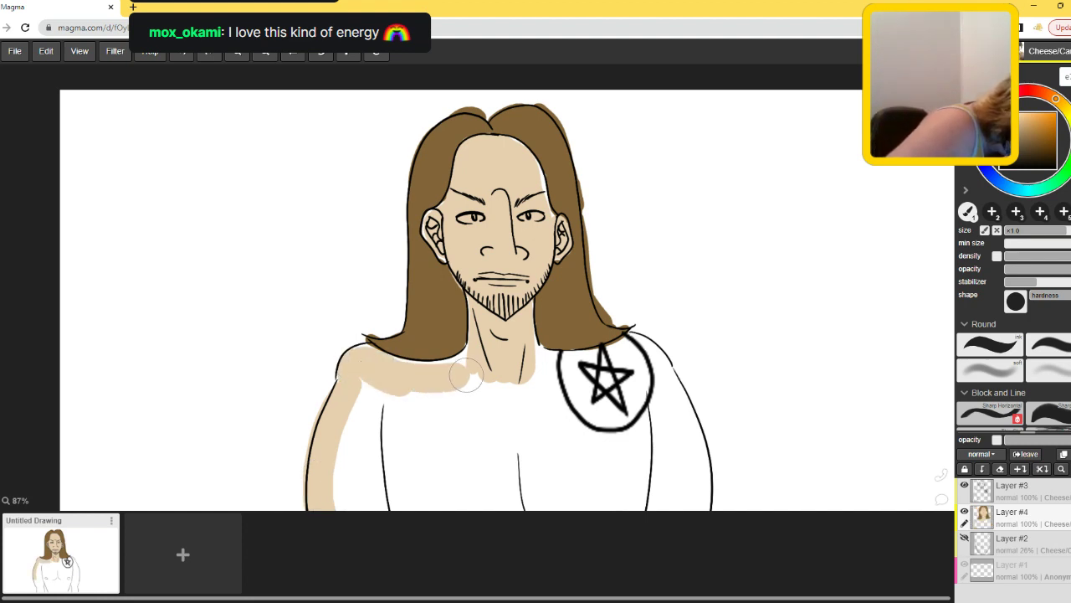
pyautogui.moveTo(470, 375); pyautogui.dragTo(484, 359)
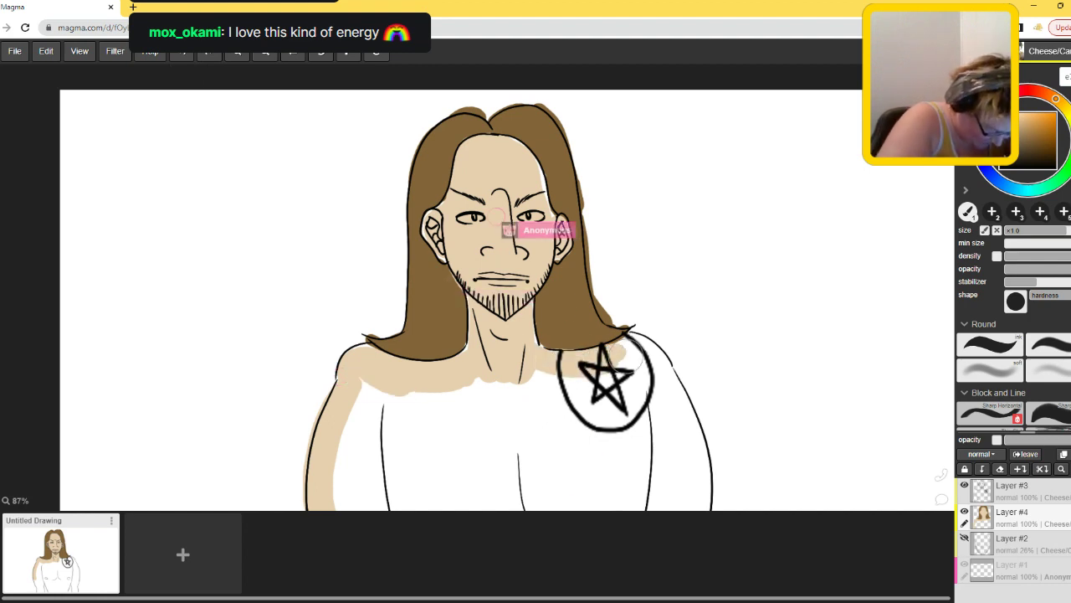
pyautogui.moveTo(615, 335)
pyautogui.mouseDown()
pyautogui.moveTo(678, 393)
pyautogui.moveTo(695, 500)
pyautogui.mouseUp()
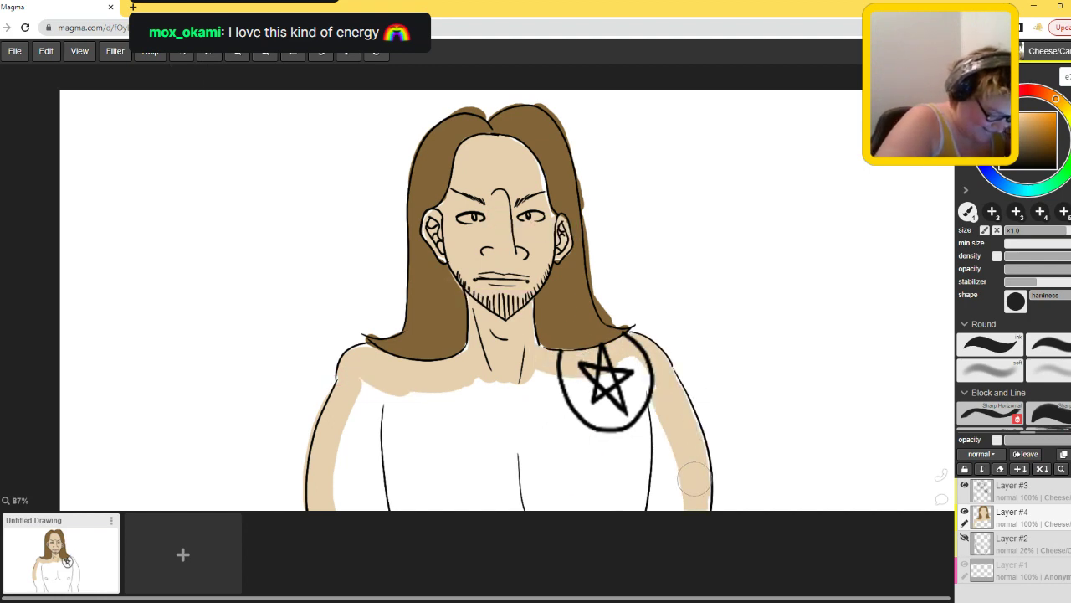
pyautogui.moveTo(647, 402)
pyautogui.mouseDown()
pyautogui.moveTo(670, 503)
pyautogui.moveTo(651, 504)
pyautogui.moveTo(594, 378)
pyautogui.moveTo(425, 397)
pyautogui.moveTo(355, 490)
pyautogui.moveTo(379, 387)
pyautogui.moveTo(419, 502)
pyautogui.moveTo(465, 410)
pyautogui.moveTo(455, 394)
pyautogui.moveTo(505, 325)
pyautogui.mouseUp()
pyautogui.scroll(-3, 505, 325)
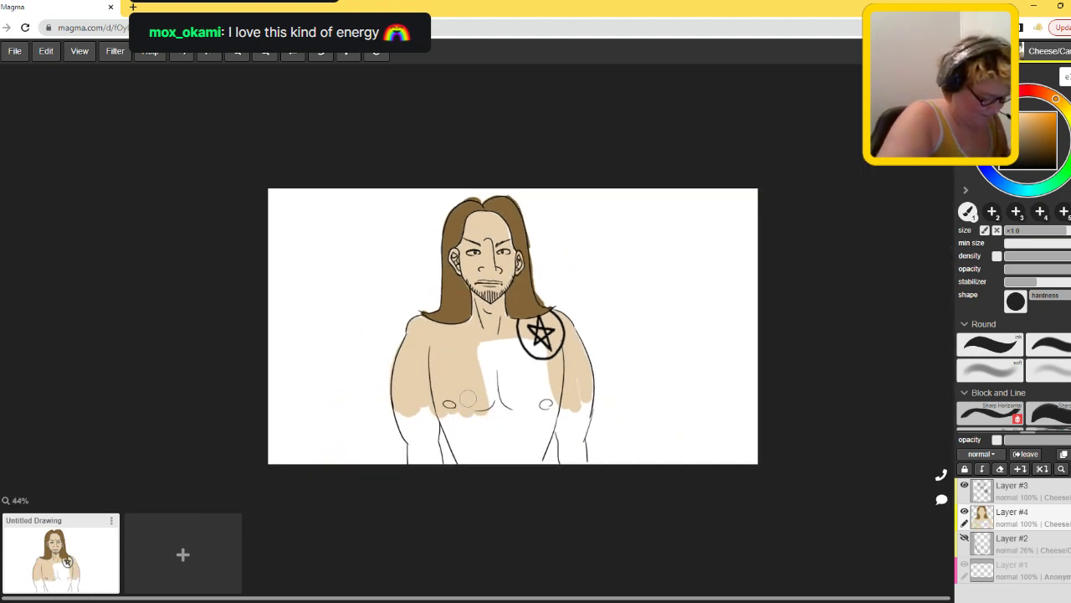
pyautogui.moveTo(415, 473)
pyautogui.mouseDown()
pyautogui.moveTo(399, 410)
pyautogui.moveTo(421, 463)
pyautogui.moveTo(416, 395)
pyautogui.moveTo(435, 460)
pyautogui.moveTo(424, 406)
pyautogui.moveTo(441, 406)
pyautogui.moveTo(460, 428)
pyautogui.moveTo(467, 400)
pyautogui.moveTo(505, 433)
pyautogui.moveTo(486, 350)
pyautogui.moveTo(519, 392)
pyautogui.moveTo(553, 369)
pyautogui.mouseUp()
pyautogui.moveTo(531, 469)
pyautogui.mouseDown()
pyautogui.moveTo(549, 424)
pyautogui.moveTo(524, 441)
pyautogui.moveTo(570, 452)
pyautogui.moveTo(564, 471)
pyautogui.moveTo(568, 458)
pyautogui.moveTo(576, 471)
pyautogui.moveTo(581, 404)
pyautogui.mouseUp()
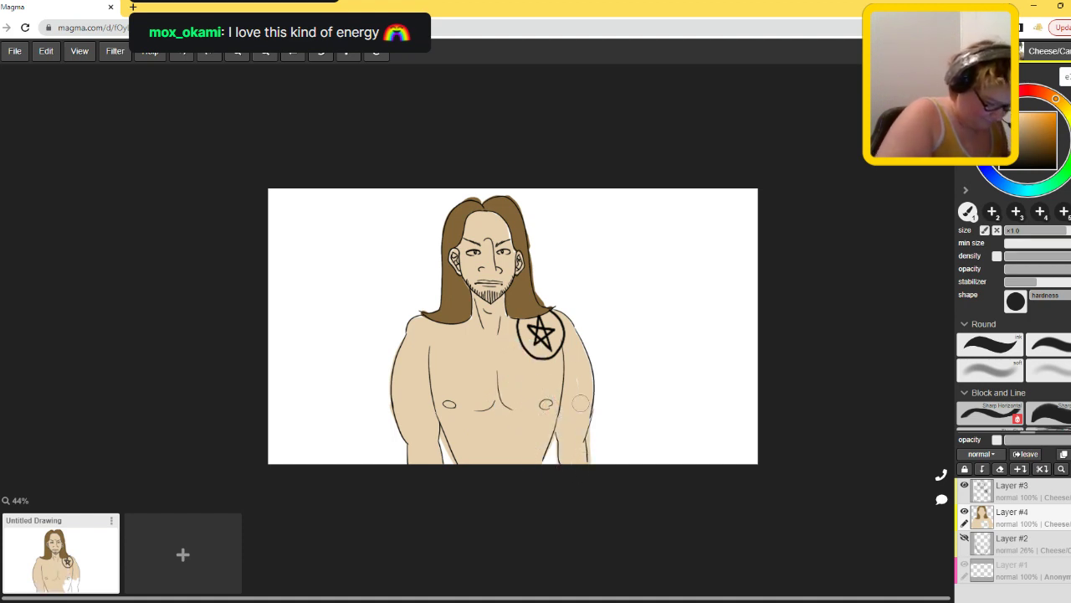
pyautogui.hotkey('ctrl', '=')
pyautogui.hotkey('ctrl', '=')
pyautogui.hotkey('ctrl', '=')
pyautogui.hotkey('ctrl', '=')
pyautogui.press('+')
pyautogui.press('+')
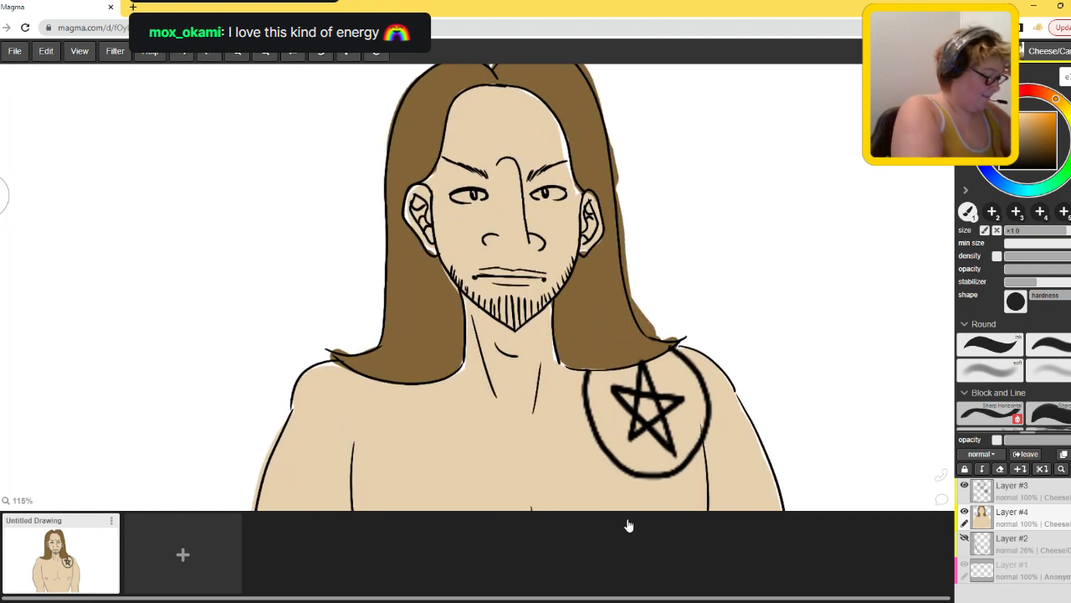
pyautogui.press('p')
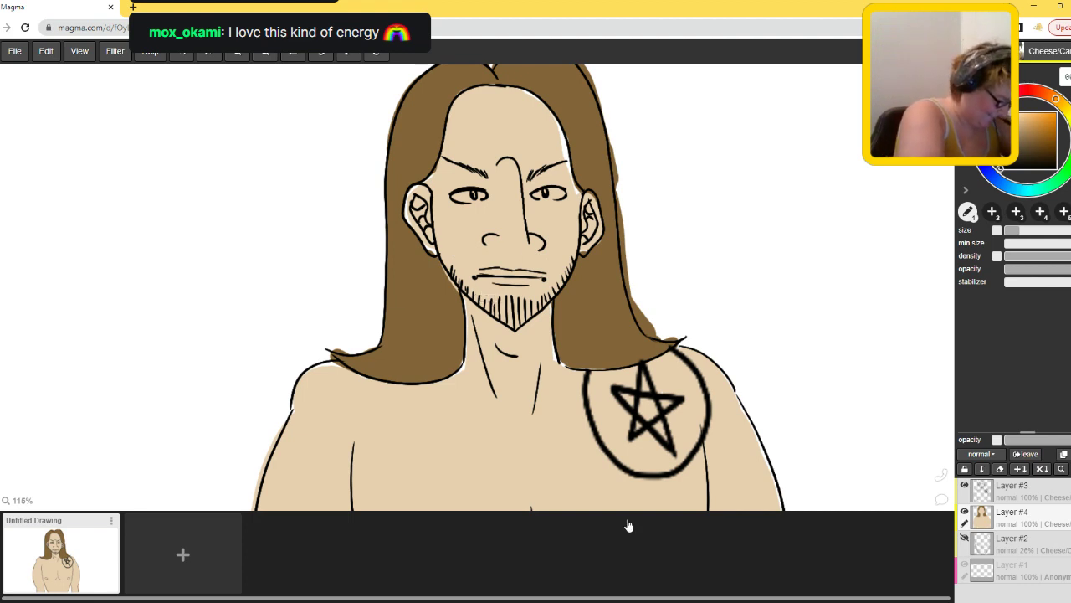
pyautogui.press('b')
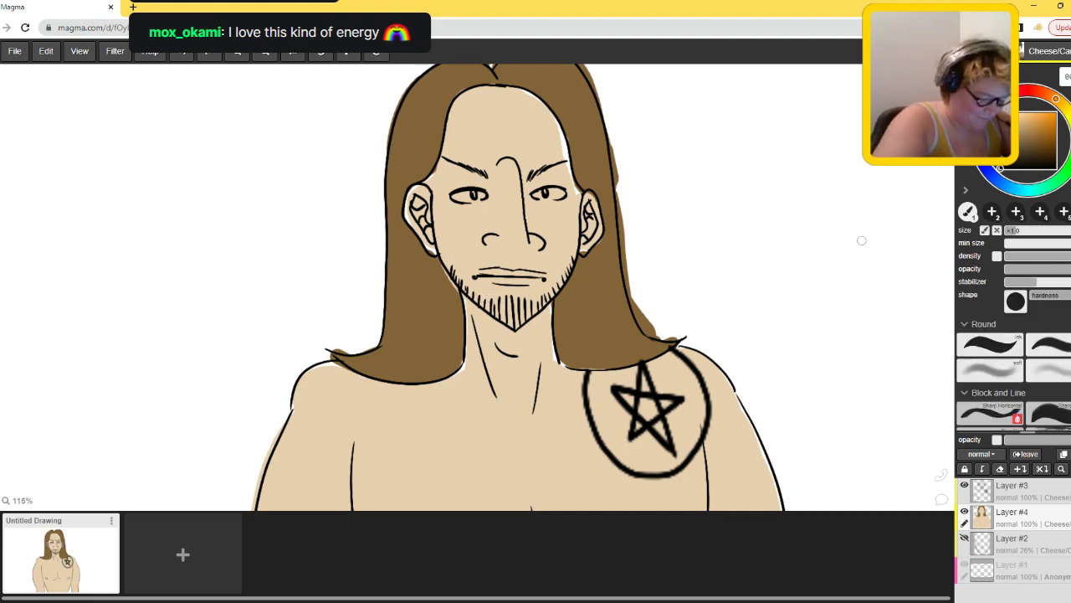
pyautogui.moveTo(514, 328)
pyautogui.mouseDown()
pyautogui.moveTo(441, 280)
pyautogui.moveTo(440, 243)
pyautogui.mouseUp()
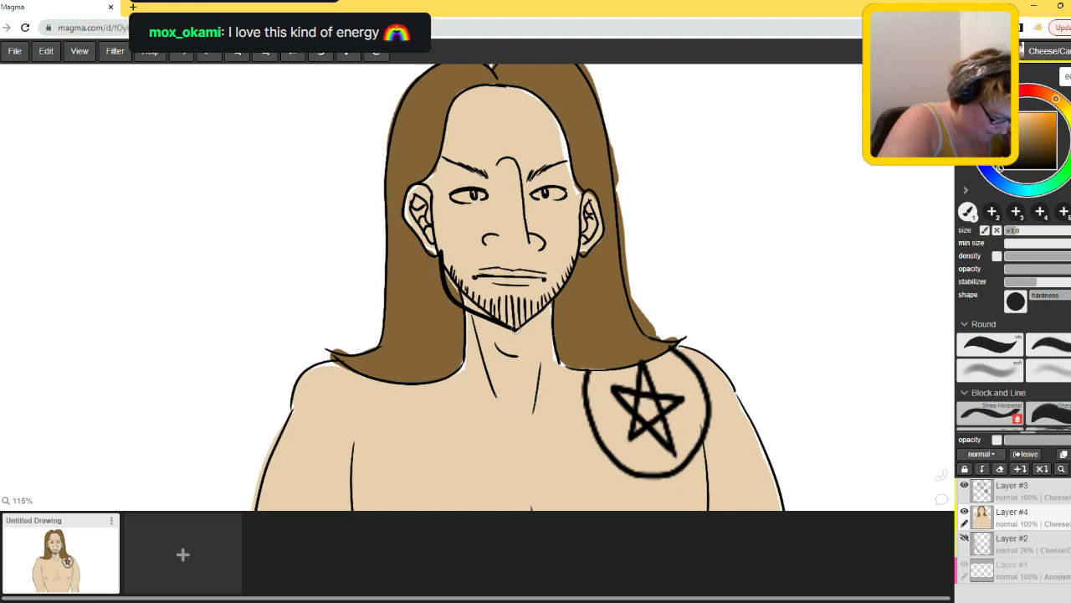
pyautogui.moveTo(514, 328); pyautogui.dragTo(573, 249)
pyautogui.hotkey('ctrl', 'z')
pyautogui.hotkey('ctrl', 'z')
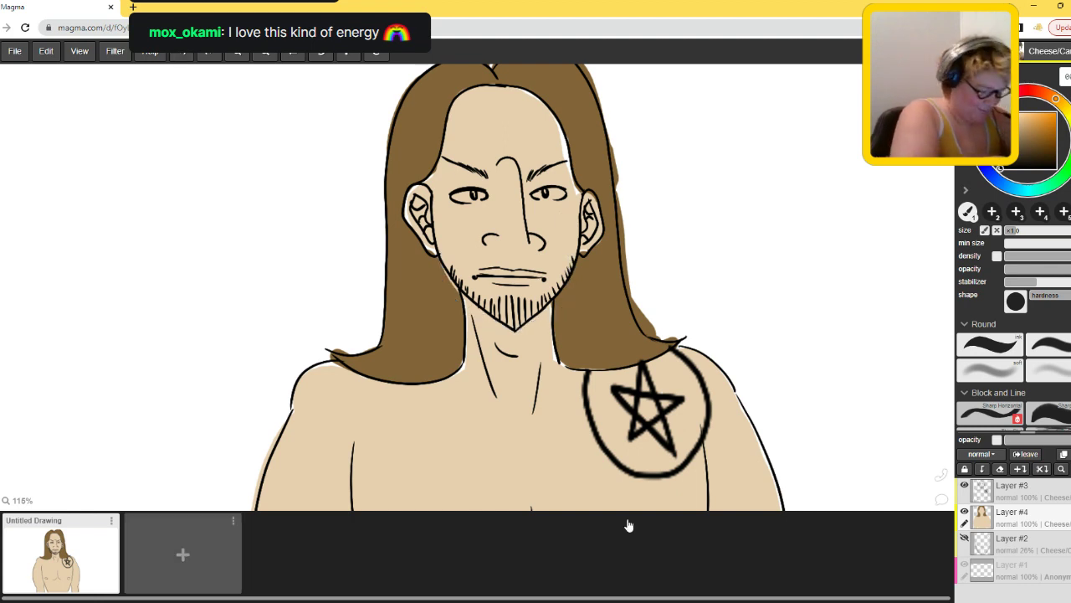
pyautogui.press('-')
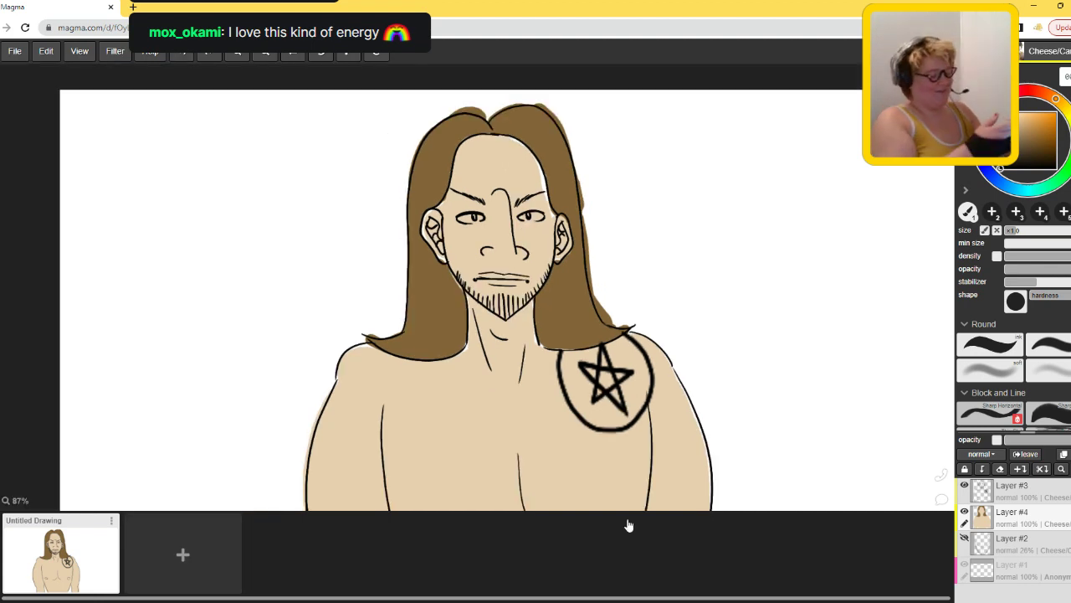
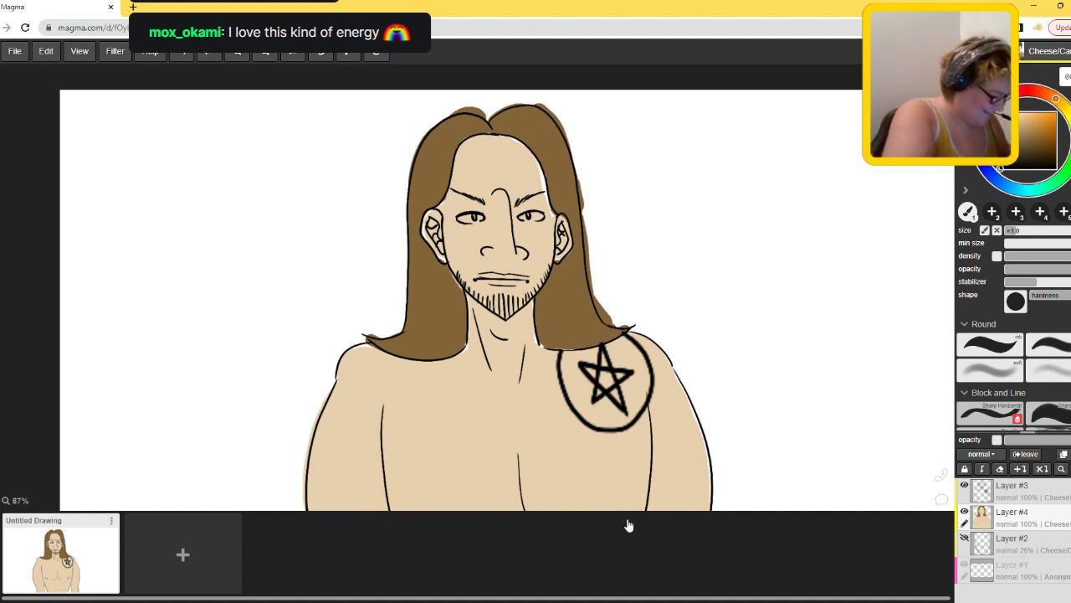
# - Colour the irises dark green and paint both lips a light pink
pyautogui.hotkey('ctrl', '+')
pyautogui.hotkey('ctrl', '+')
pyautogui.hotkey('ctrl', '+')
pyautogui.hotkey('ctrl', '+')
pyautogui.hotkey('ctrl', '+')
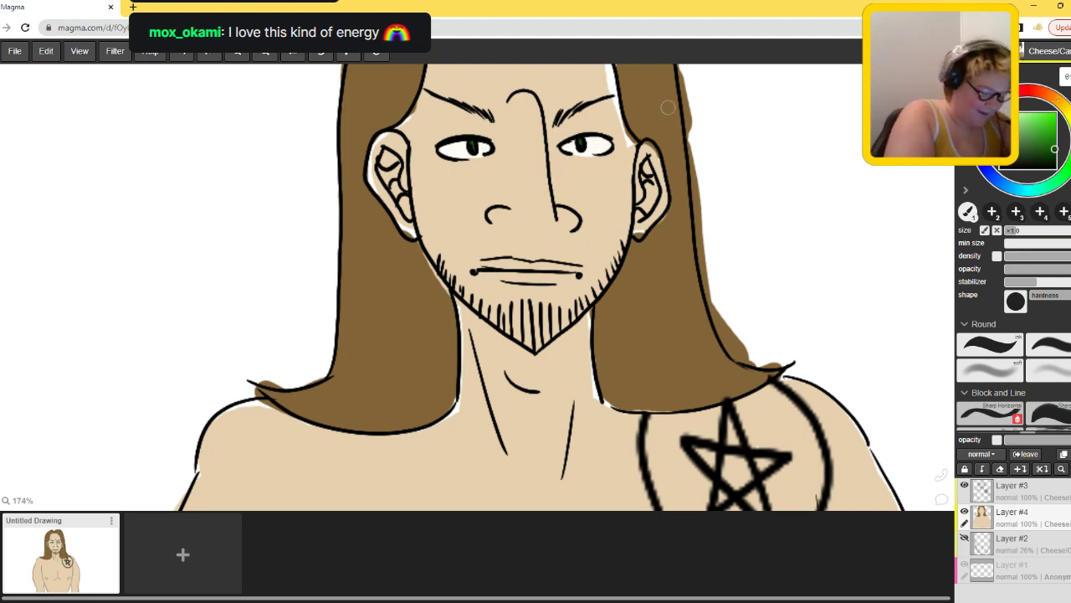
pyautogui.click(1015, 93)
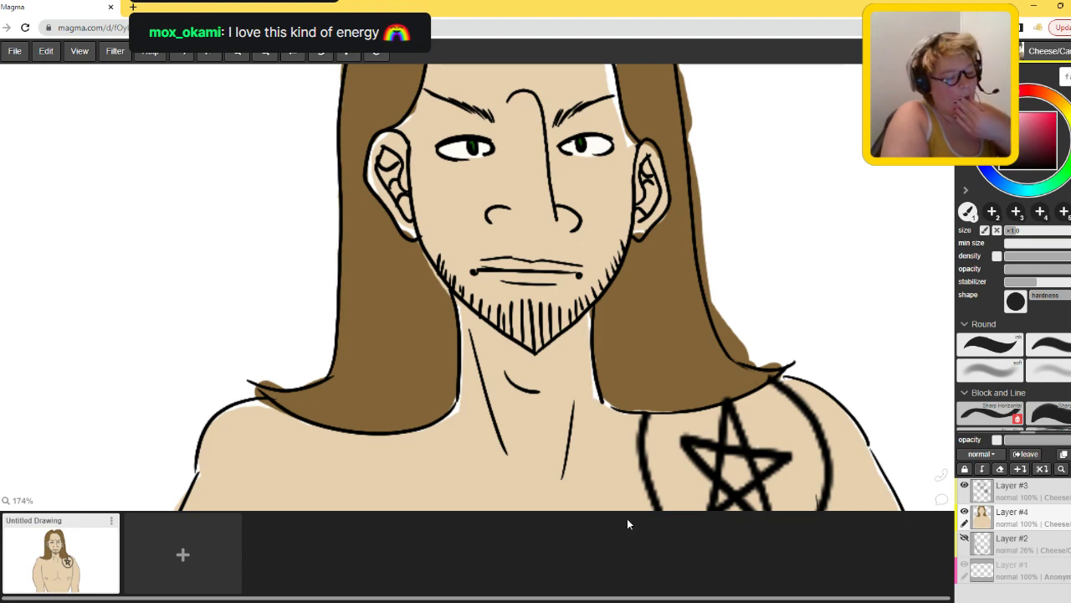
pyautogui.click(1037, 90)
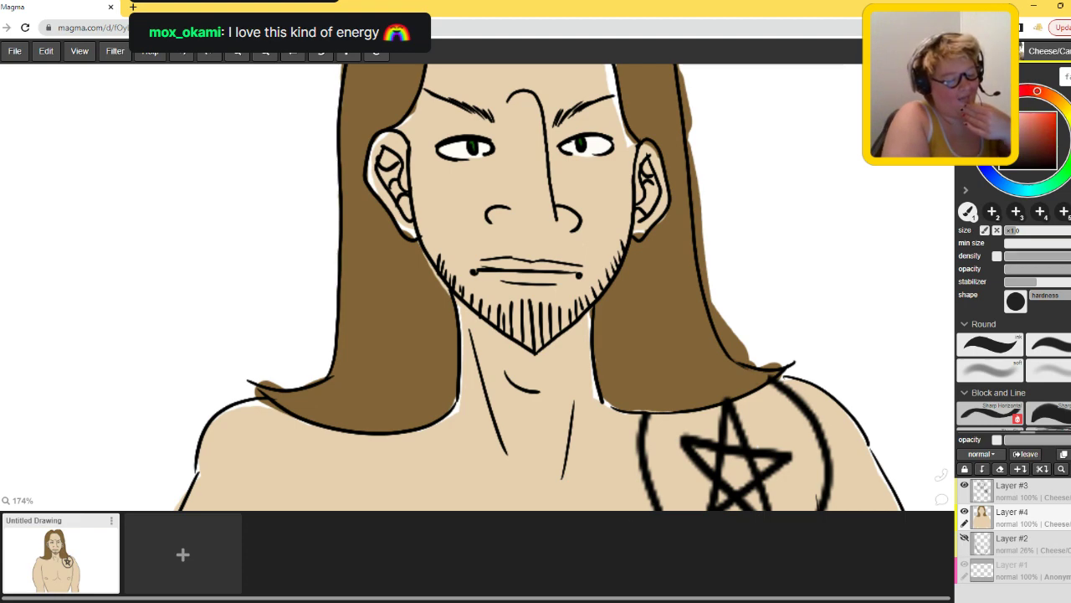
pyautogui.moveTo(508, 269); pyautogui.dragTo(497, 265)
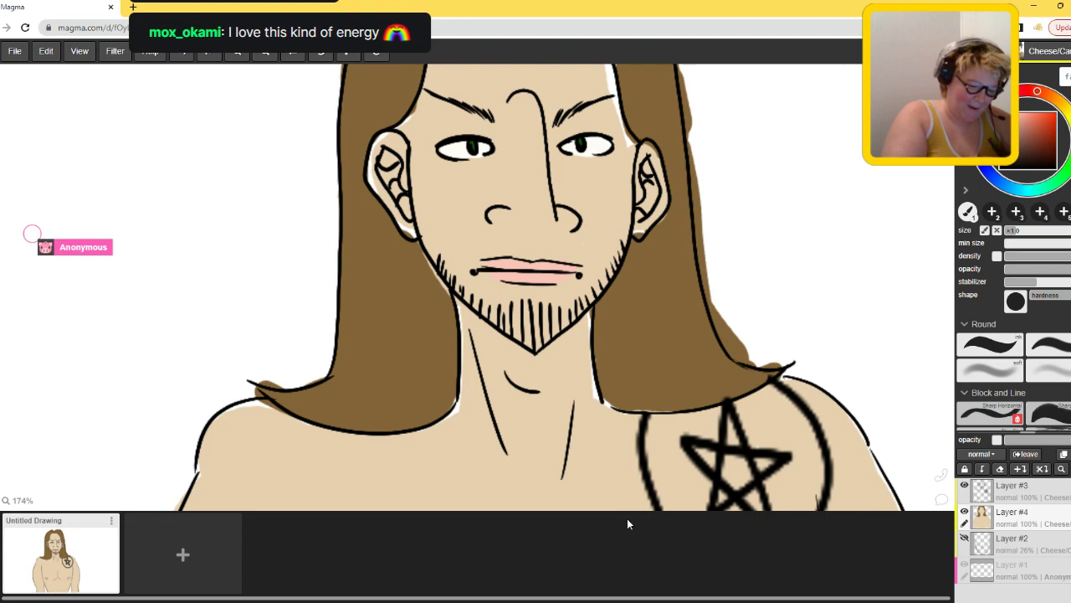
# - Pick a stronger pinkish red and repaint the lips with it
pyautogui.hotkey('ctrl', '-')
pyautogui.hotkey('ctrl', '-')
pyautogui.hotkey('ctrl', '-')
pyautogui.hotkey('ctrl', '-')
pyautogui.hotkey('ctrl', '-')
pyautogui.hotkey('ctrl', '-')
pyautogui.hotkey('ctrl', '-')
pyautogui.hotkey('ctrl', '-')
pyautogui.hotkey('ctrl', '-')
pyautogui.hotkey('ctrl', '-')
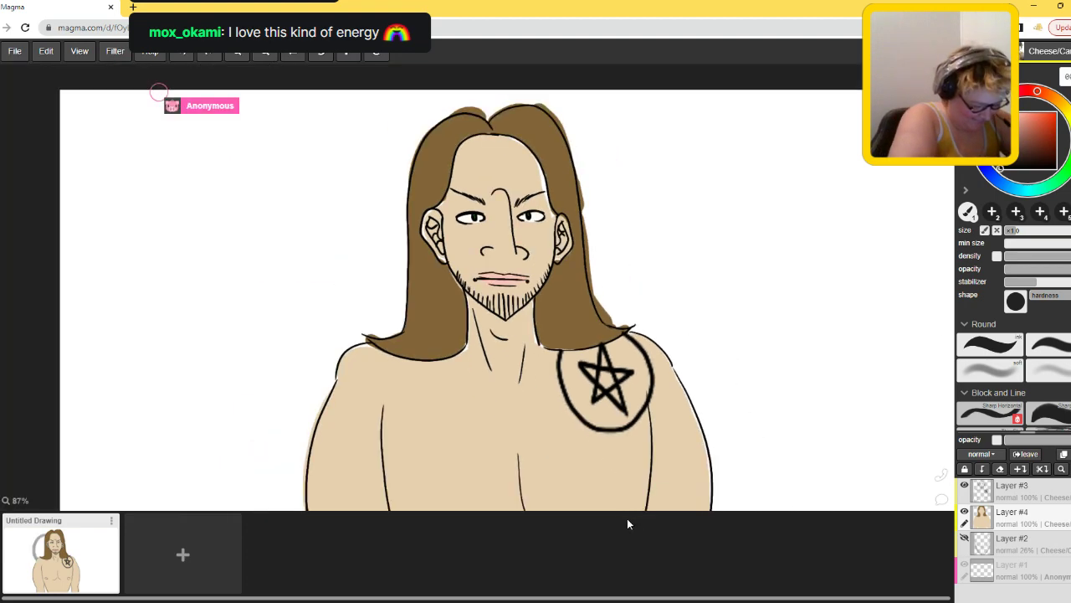
pyautogui.hotkey('ctrl', '+')
pyautogui.press('+')
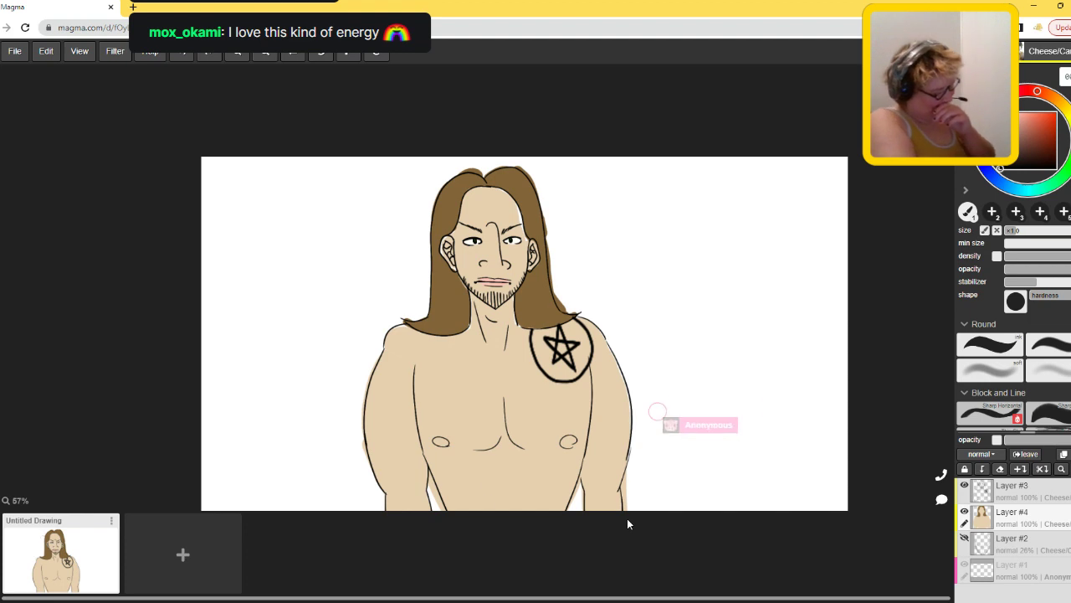
pyautogui.press('+')
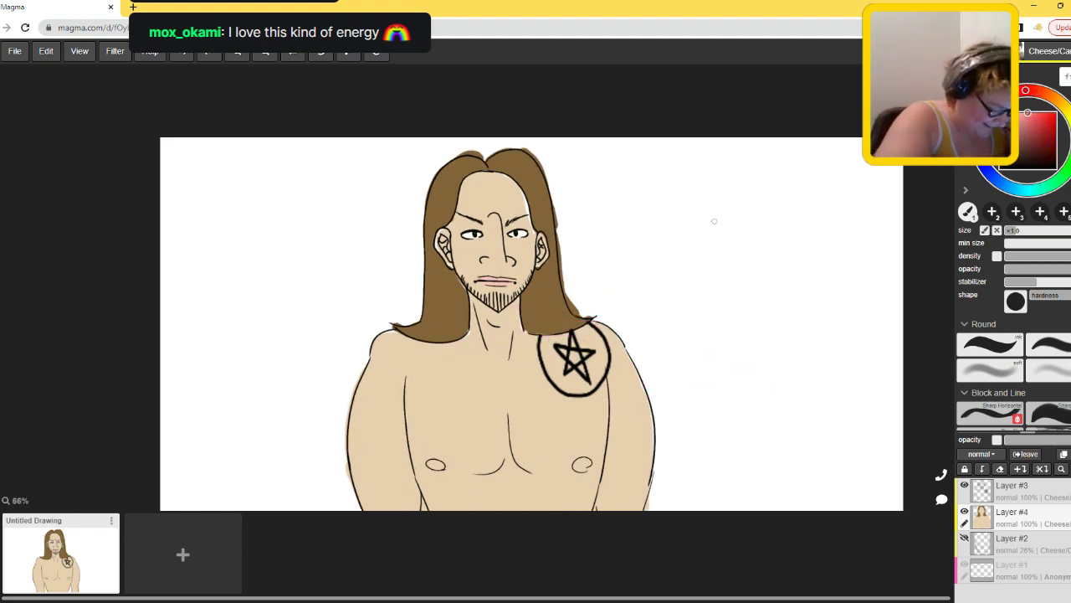
pyautogui.press('-')
pyautogui.press('+')
pyautogui.press('+')
pyautogui.press('+')
pyautogui.press('+')
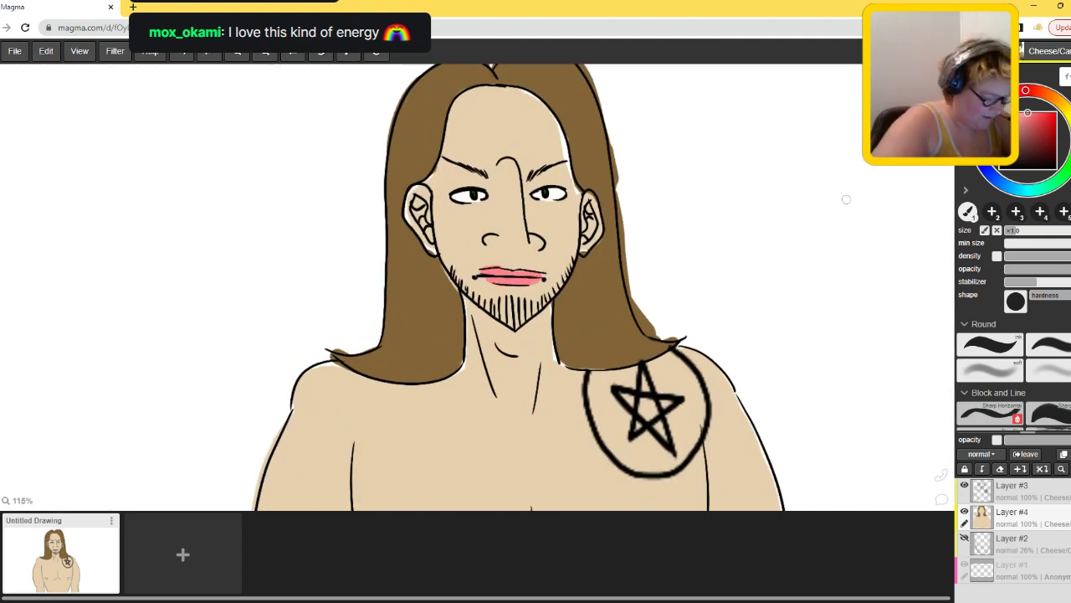
# - Hide Layer #3 and Layer #4 to take the finished character off the shared canvas view
pyautogui.press('-')
pyautogui.press('-')
pyautogui.press('-')
pyautogui.press('-')
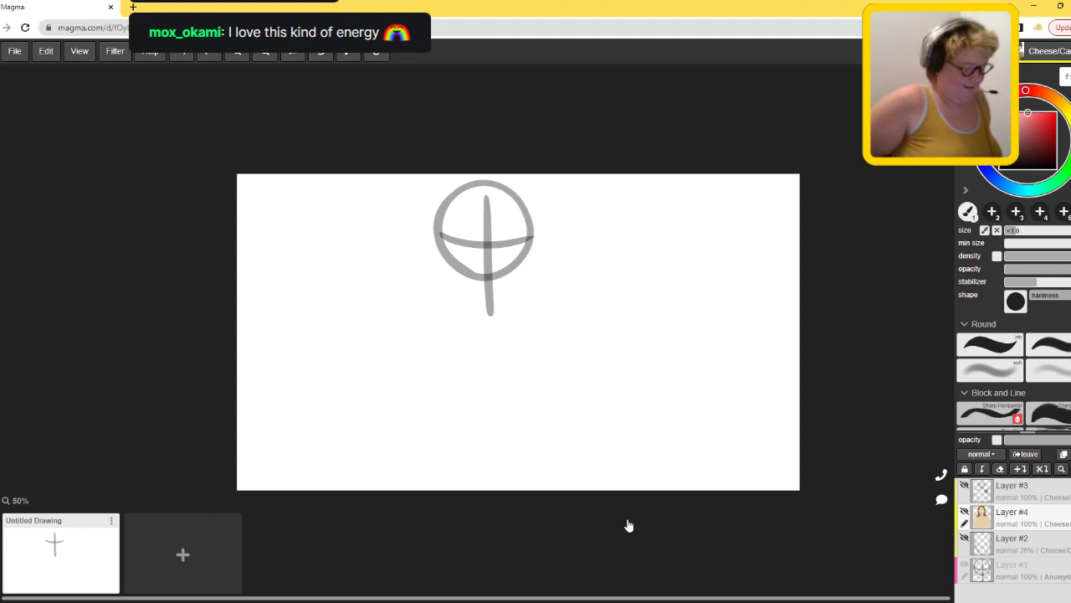
# - Switch to Google in a new browser tab and run an image search for "dean winchester"
pyautogui.hotkey('ctrl', 't')
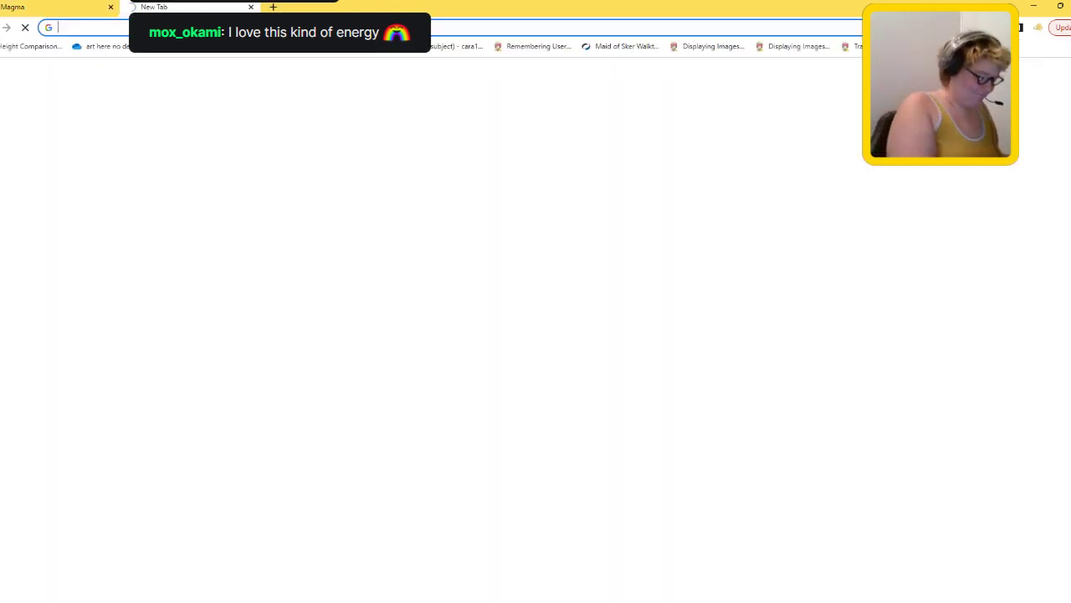
pyautogui.click(251, 28)
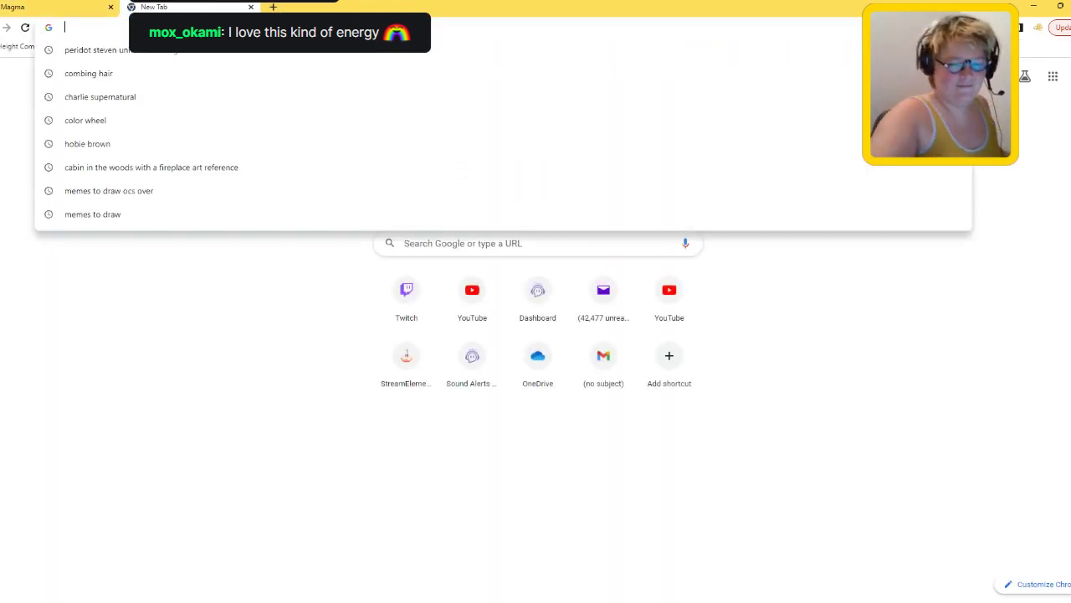
pyautogui.write('dean winchester')
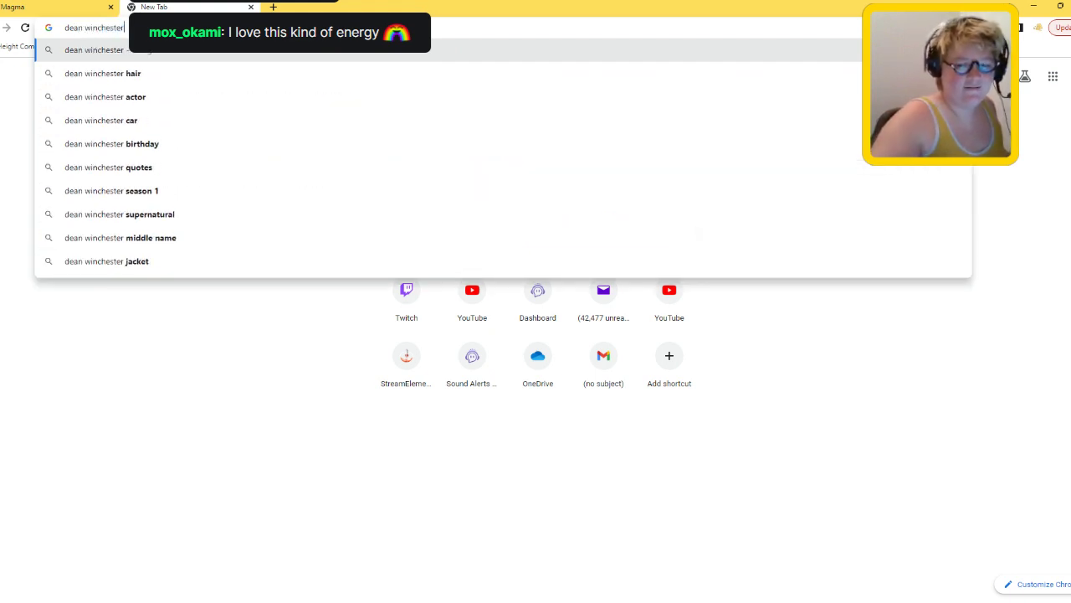
pyautogui.press('Return')
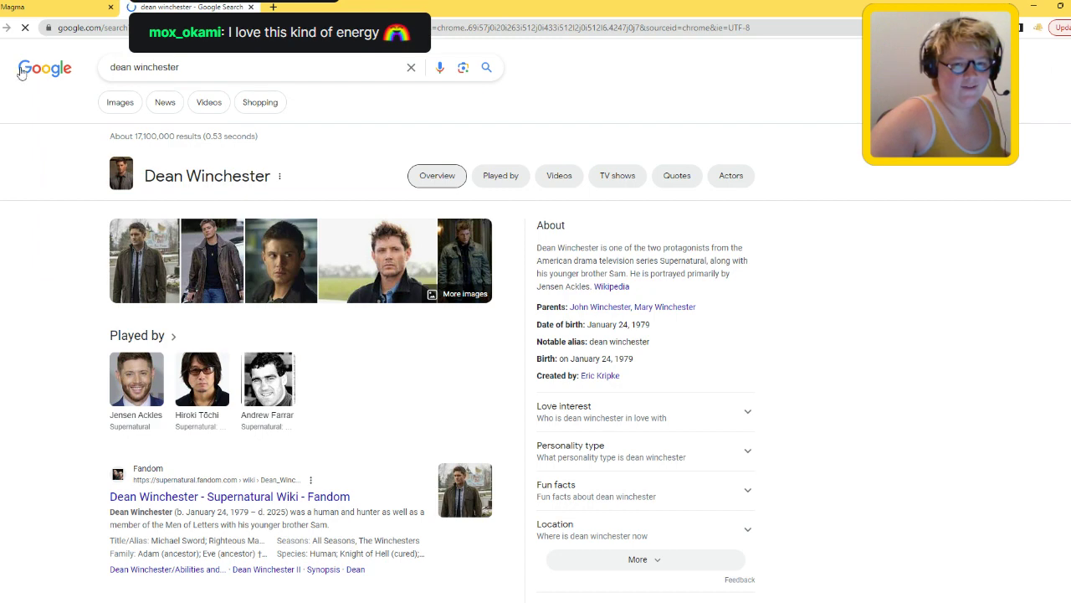
pyautogui.click(122, 102)
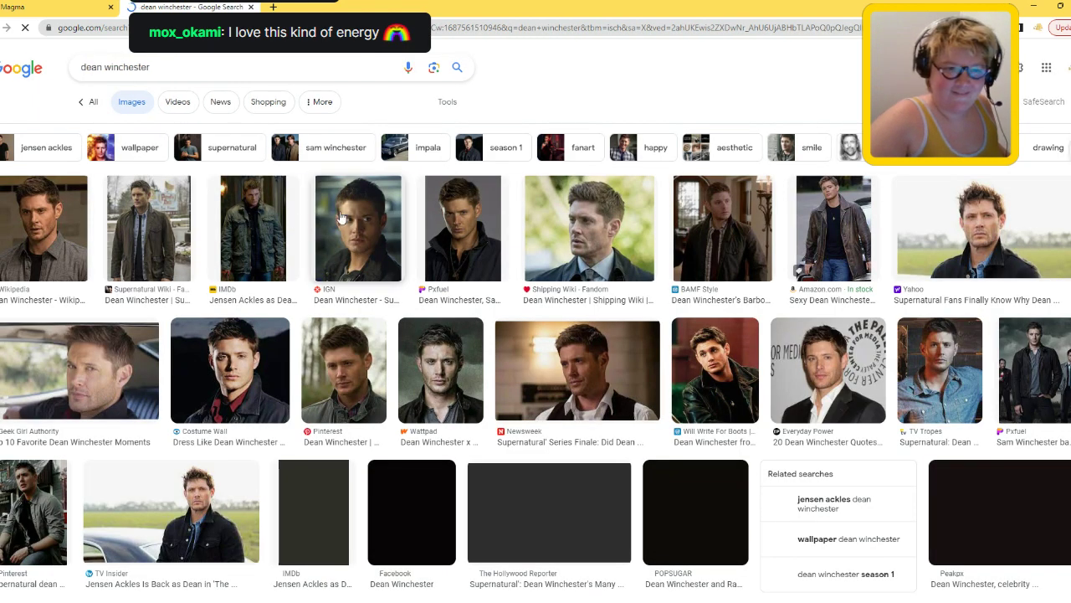
# - Preview the Wikipedia and Pinterest portraits, view the Pinterest source page, and return to the image results
pyautogui.click(78, 213)
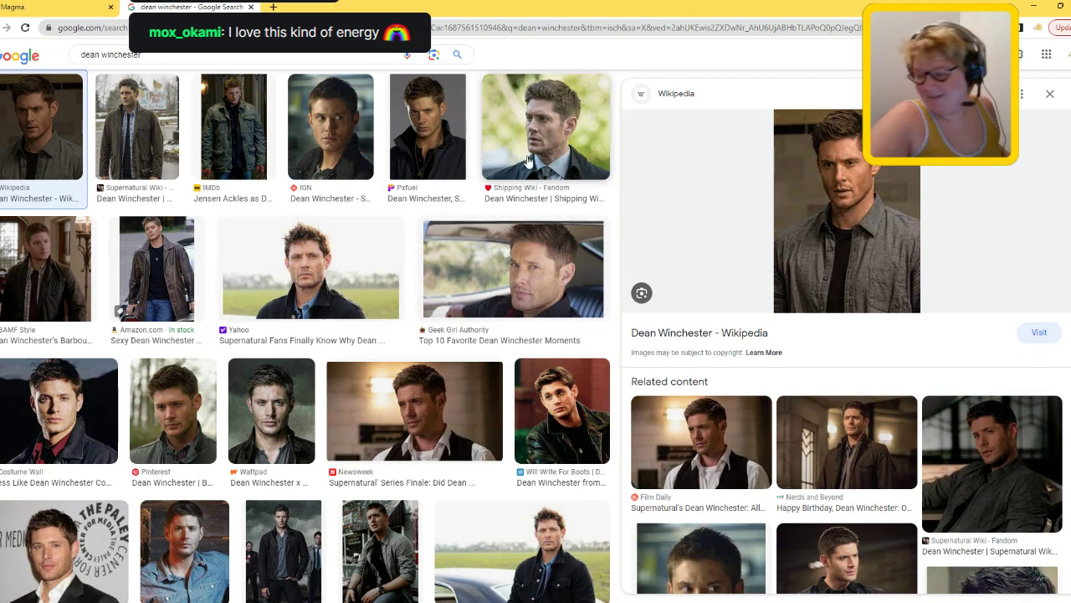
pyautogui.click(186, 412)
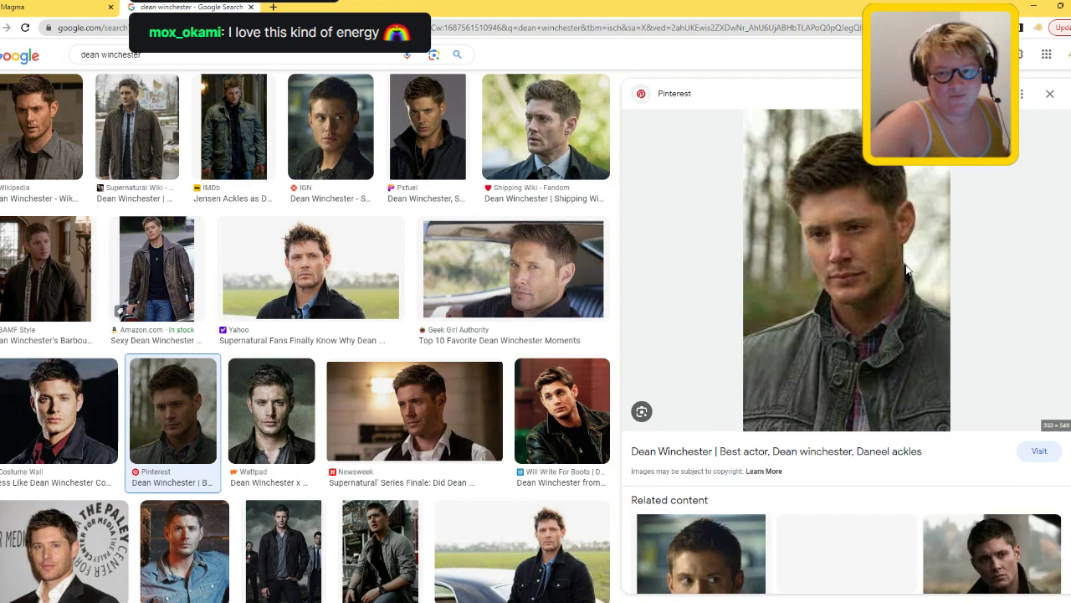
pyautogui.click(908, 269)
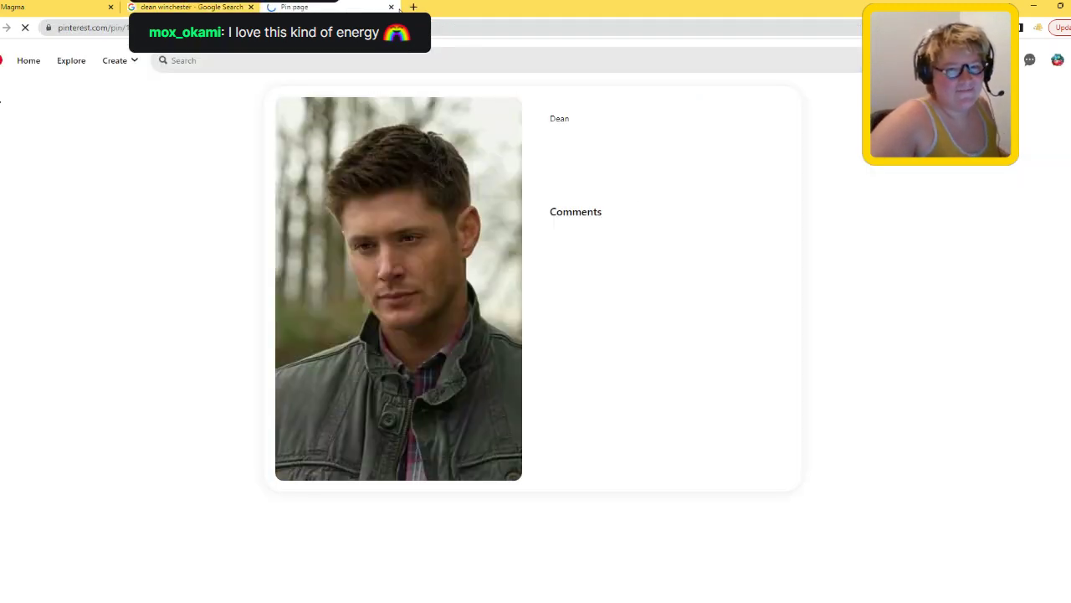
pyautogui.click(391, 6)
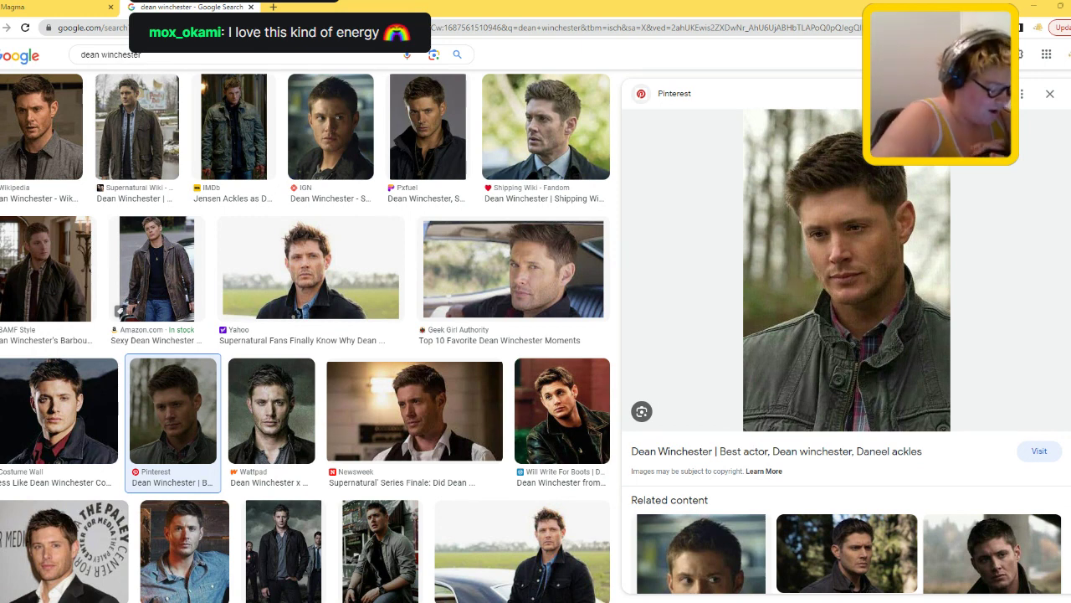
# - Compare the head sketch on the Magma canvas with the Pinterest portrait of Dean Winchester
pyautogui.click(75, 7)
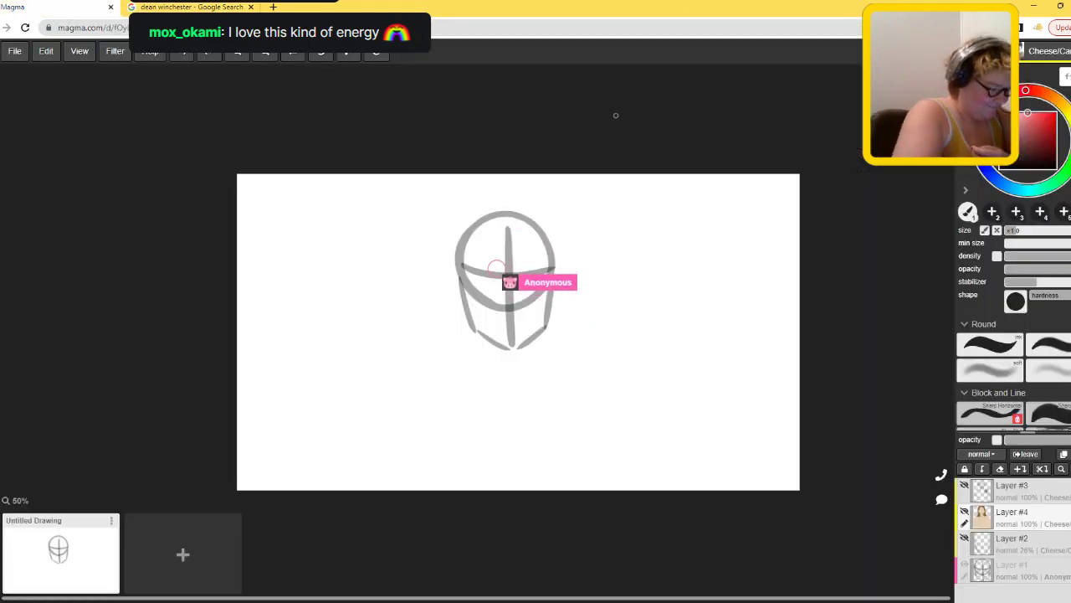
pyautogui.hotkey('ctrl', 'Tab')
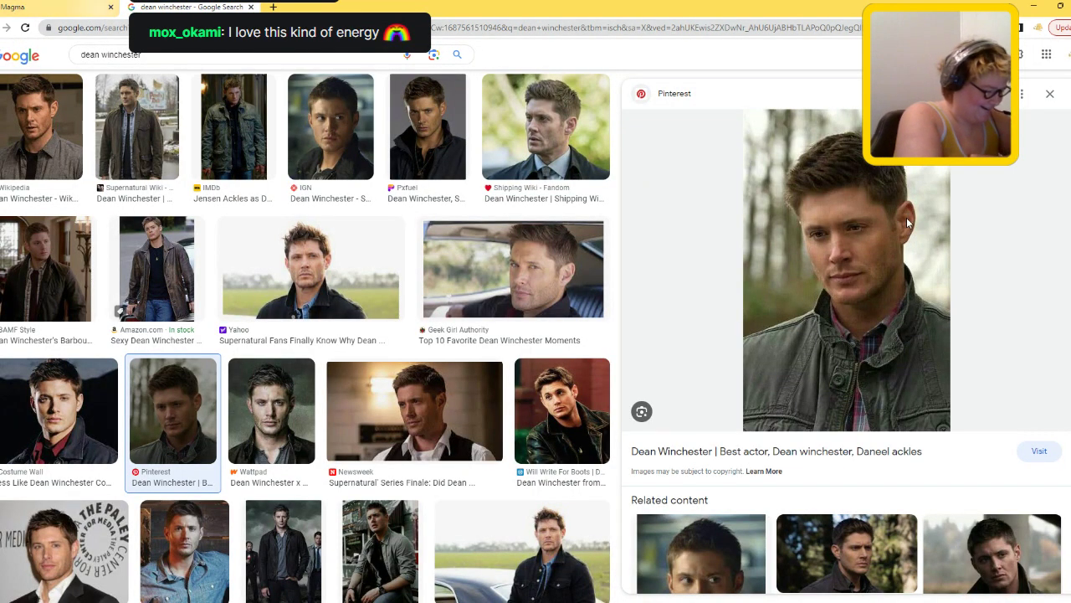
pyautogui.hotkey('ctrl', 'Tab')
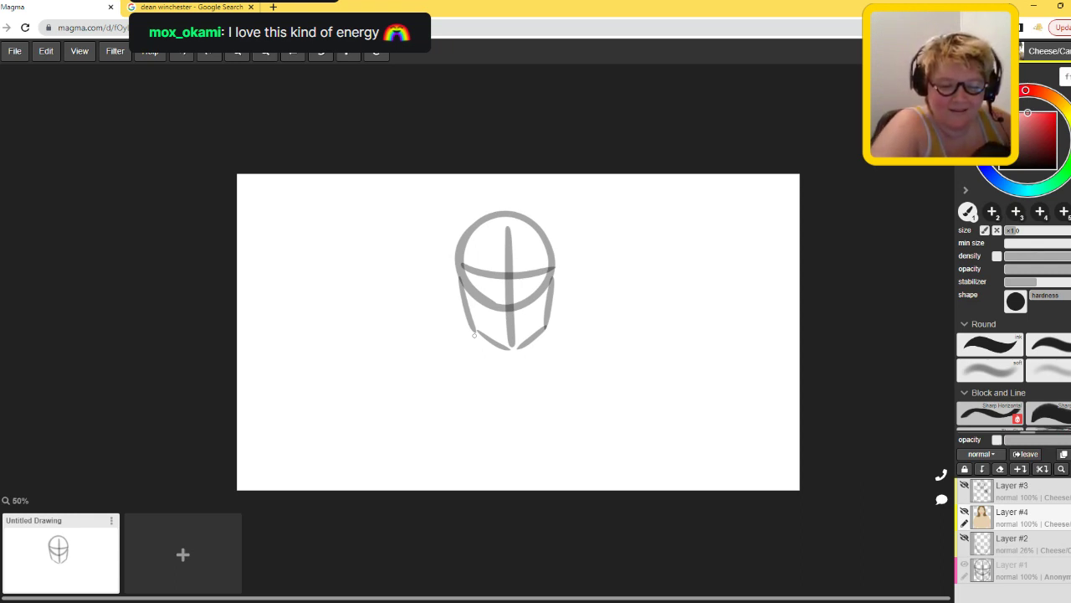
# - Return to the Google image results and replace the search with "gabriel supernatural"
pyautogui.hotkey('ctrl', 'Tab')
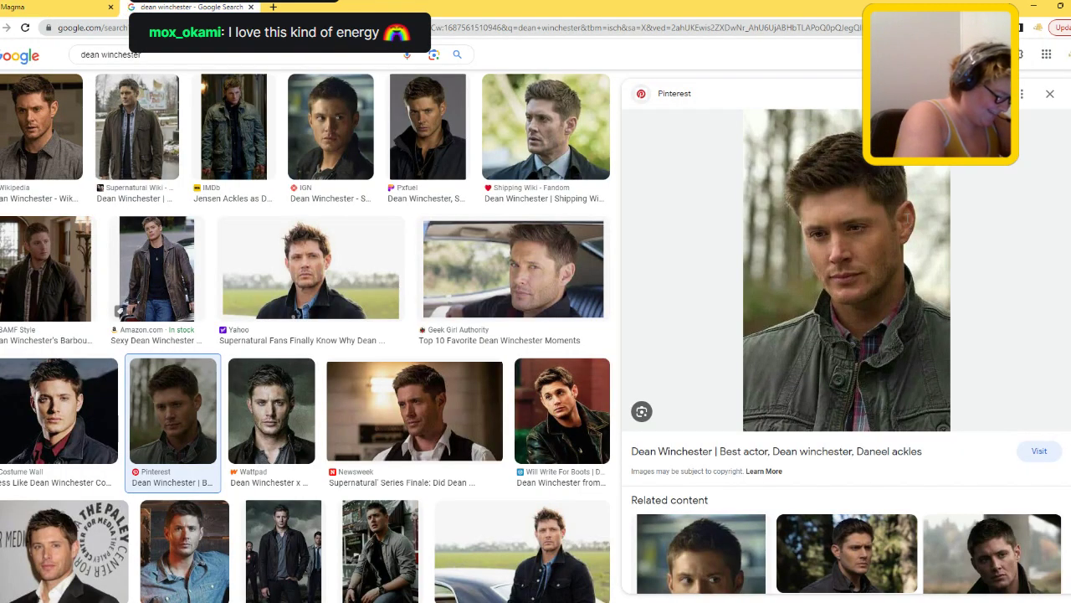
pyautogui.scroll(2, 907, 217)
pyautogui.click(149, 67)
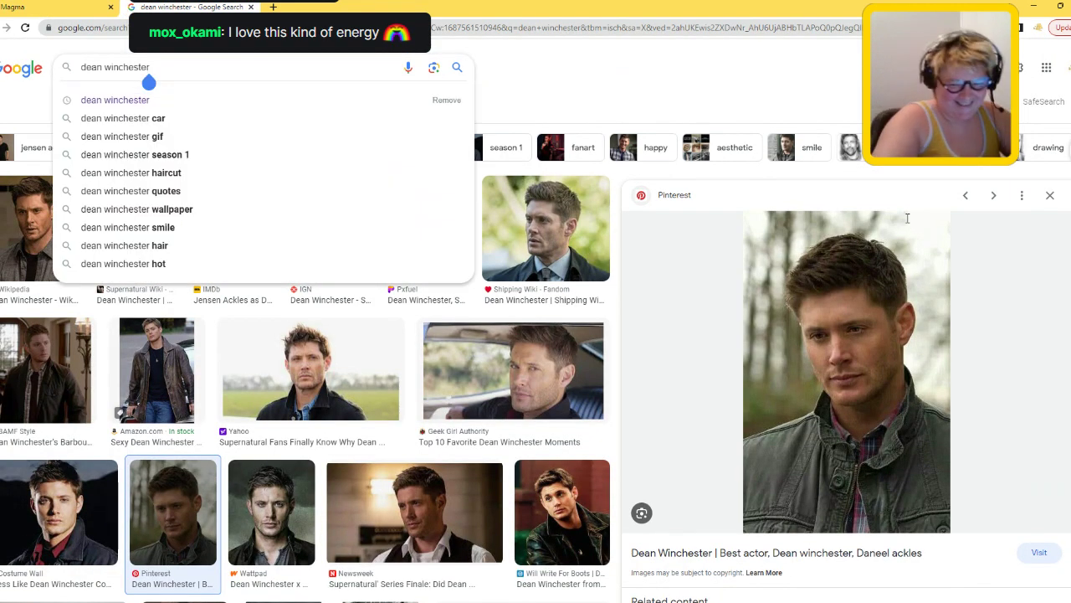
pyautogui.press('BackSpace')
pyautogui.press('BackSpace')
pyautogui.press('BackSpace')
pyautogui.press('BackSpace')
pyautogui.press('BackSpace')
pyautogui.press('BackSpace')
pyautogui.press('BackSpace')
pyautogui.press('BackSpace')
pyautogui.press('BackSpace')
pyautogui.press('BackSpace')
pyautogui.press('BackSpace')
pyautogui.press('BackSpace')
pyautogui.press('BackSpace')
pyautogui.press('BackSpace')
pyautogui.press('BackSpace')
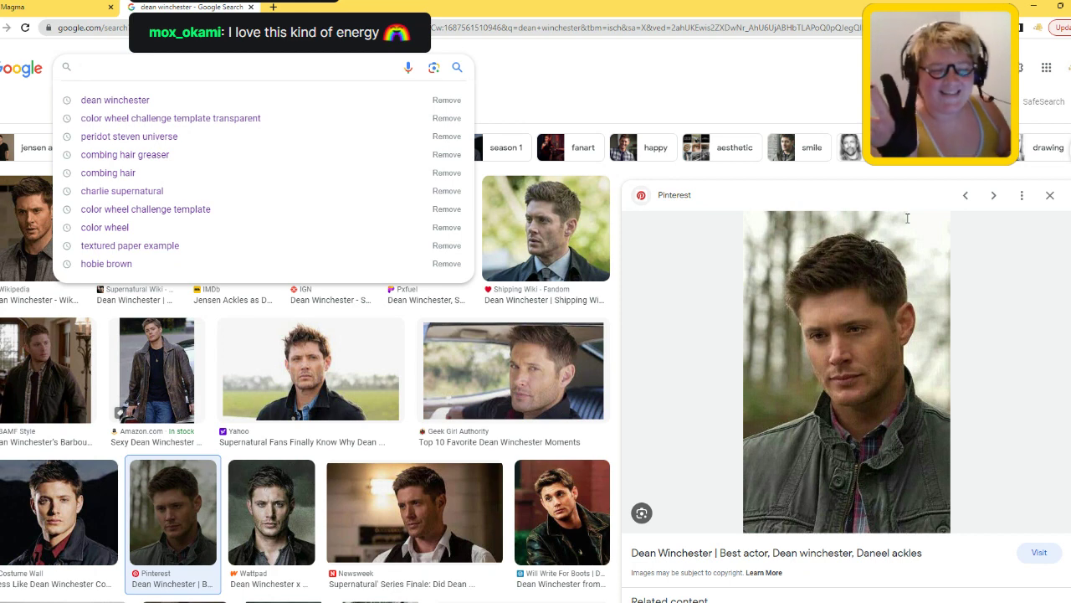
pyautogui.write('cast')
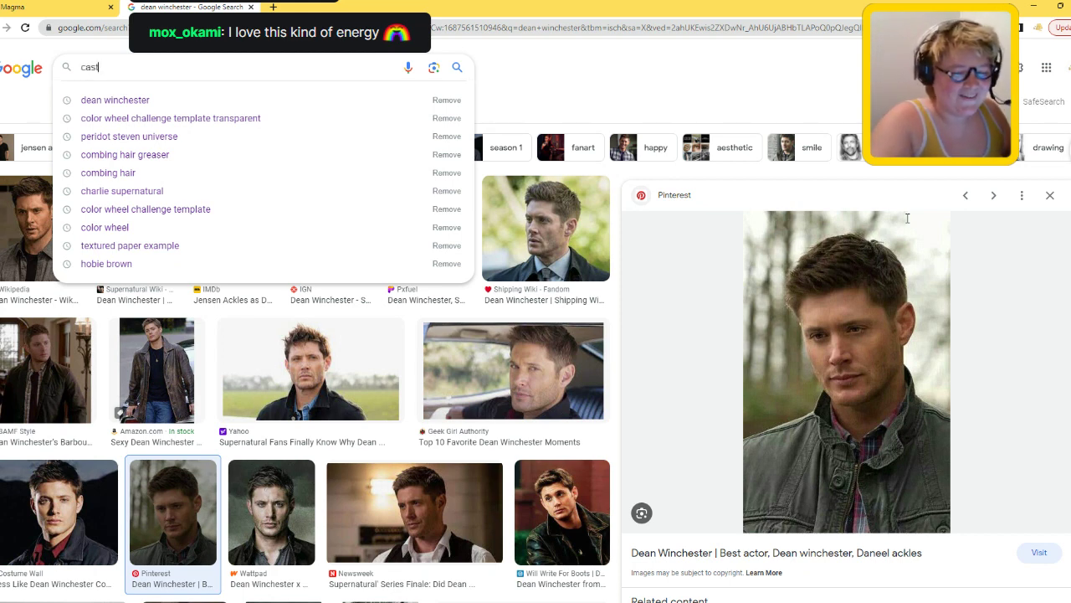
pyautogui.write('g')
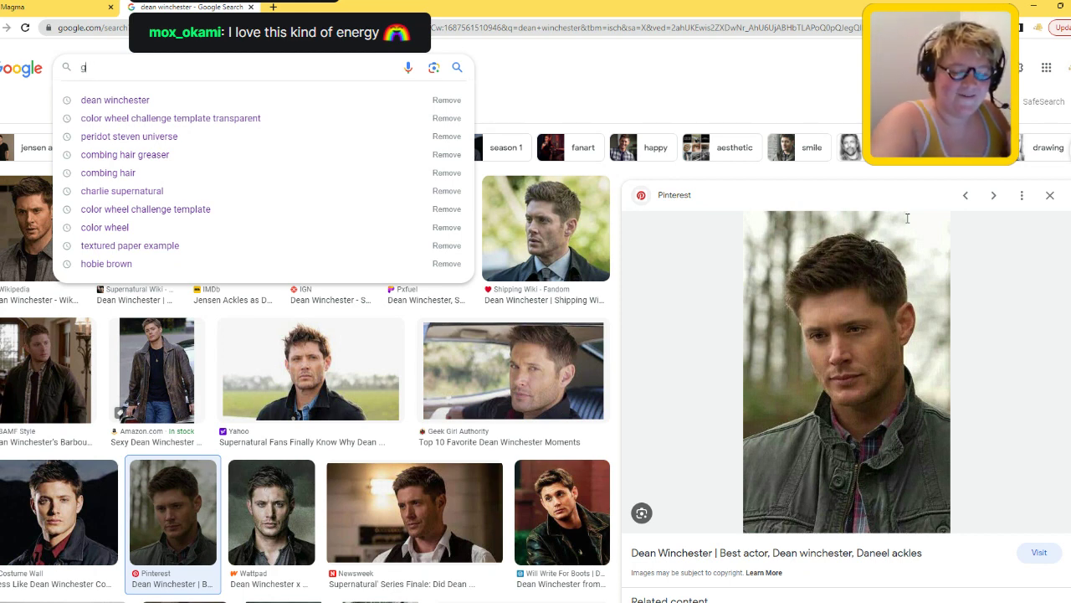
pyautogui.write('abriel')
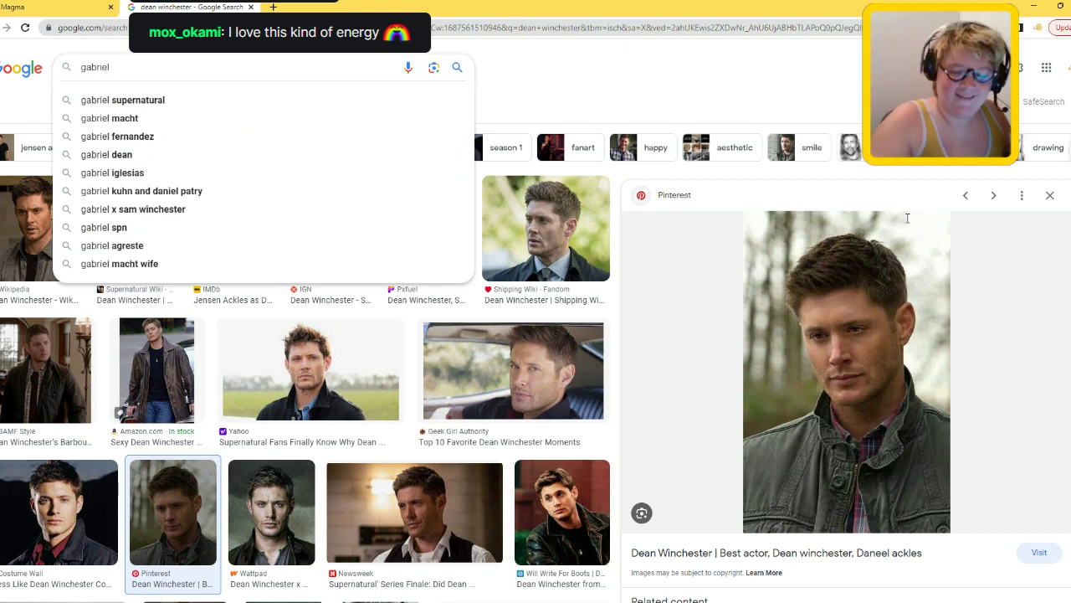
pyautogui.press('Down')
pyautogui.press('Return')
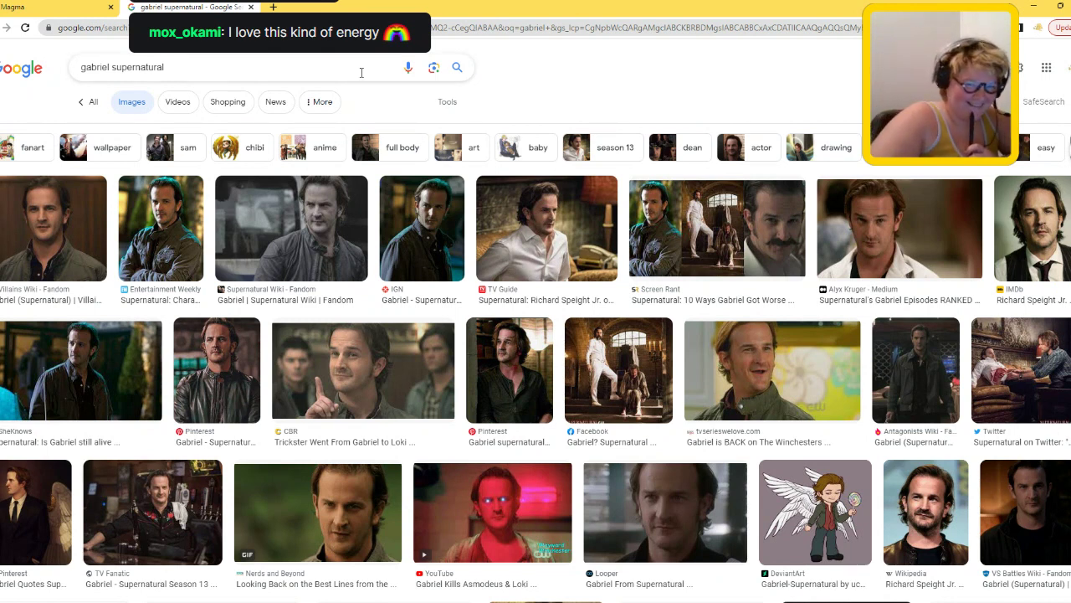
# - Clear the search text and open the large preview of the CBR picture showing Gabriel with a raised finger
pyautogui.click(252, 58)
pyautogui.press('BackSpace')
pyautogui.press('BackSpace')
pyautogui.press('BackSpace')
pyautogui.press('BackSpace')
pyautogui.press('BackSpace')
pyautogui.press('BackSpace')
pyautogui.press('BackSpace')
pyautogui.press('BackSpace')
pyautogui.press('BackSpace')
pyautogui.press('BackSpace')
pyautogui.press('BackSpace')
pyautogui.press('BackSpace')
pyautogui.press('BackSpace')
pyautogui.press('BackSpace')
pyautogui.press('BackSpace')
pyautogui.press('BackSpace')
pyautogui.press('BackSpace')
pyautogui.press('BackSpace')
pyautogui.press('BackSpace')
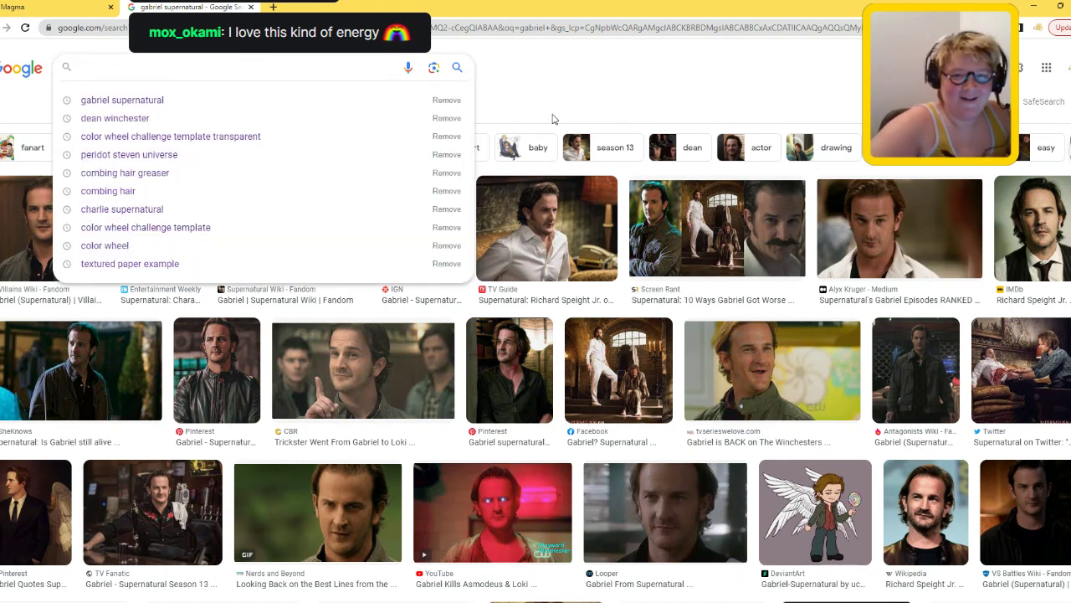
pyautogui.click(552, 104)
pyautogui.click(376, 343)
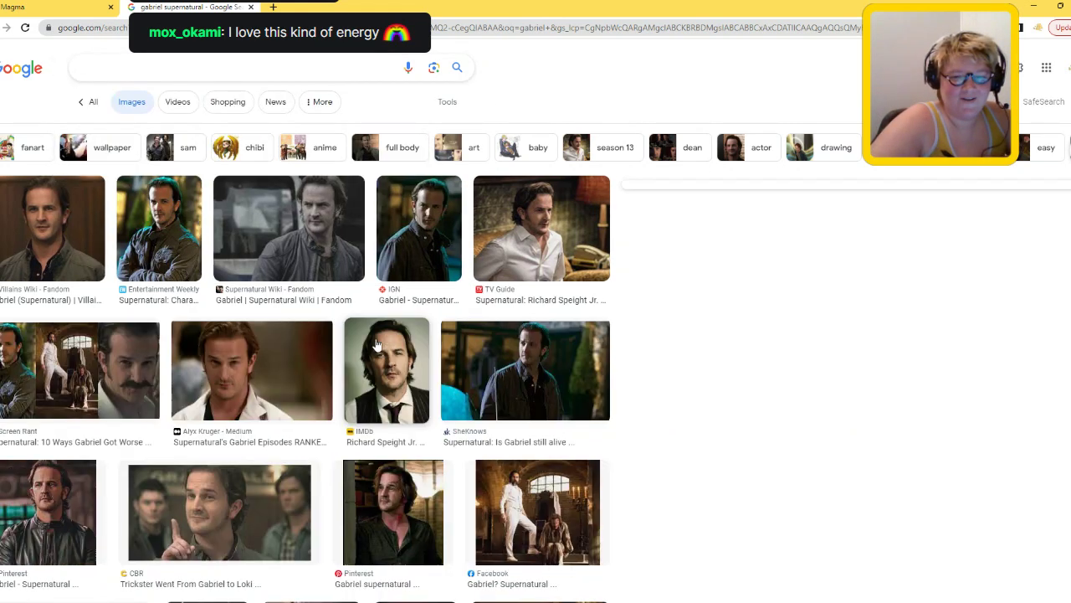
pyautogui.click(220, 512)
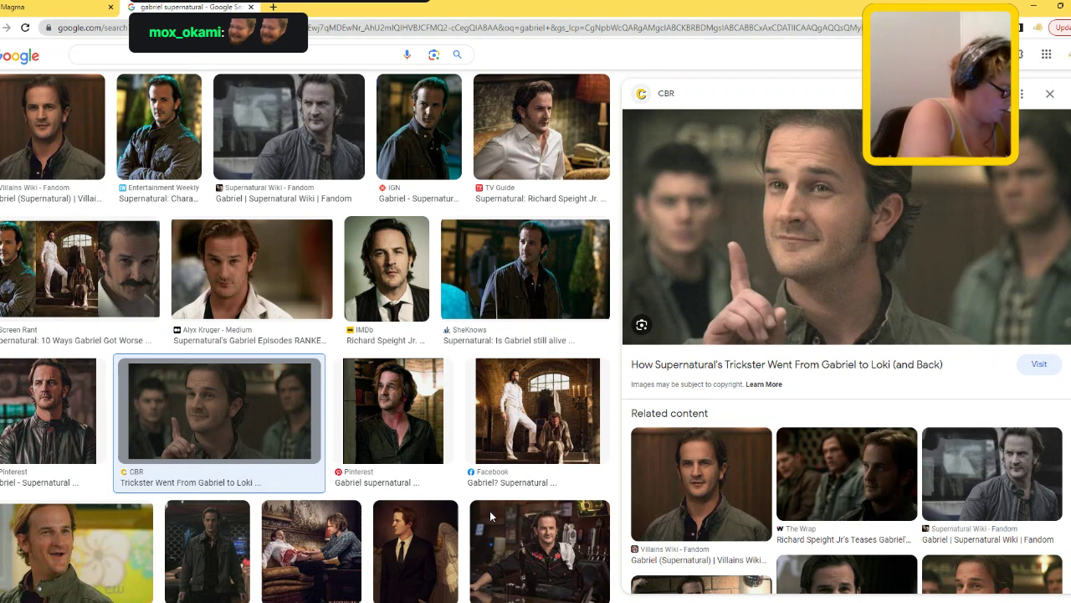
# - Compare the enlarged Gabriel reference with the collaborator's developing head sketch on the Magma canvas
pyautogui.hotkey('ctrl', 'Tab')
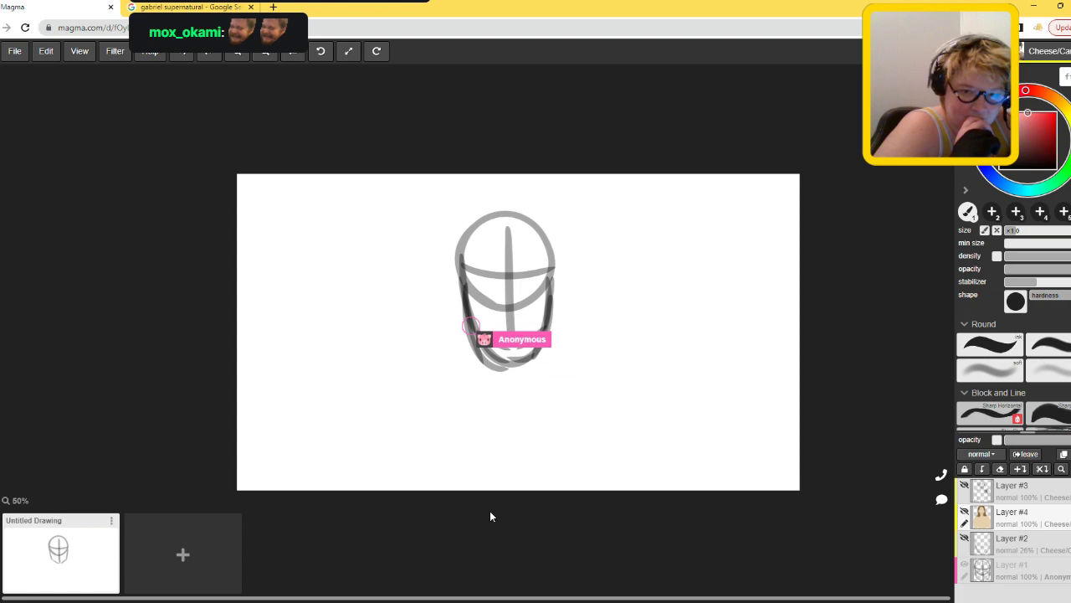
pyautogui.hotkey('ctrl', 'Tab')
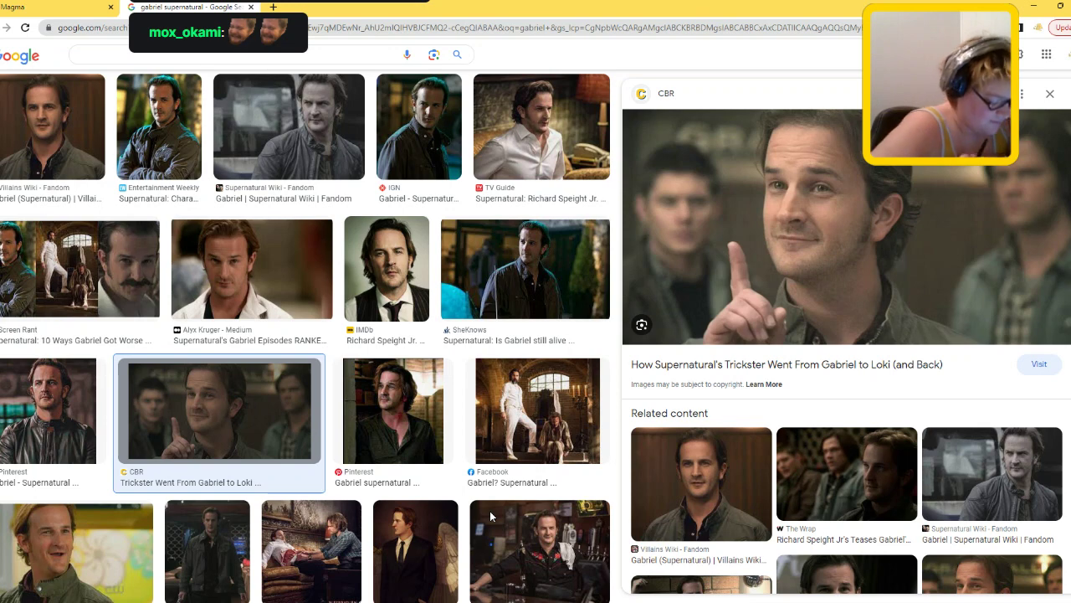
pyautogui.click(67, 7)
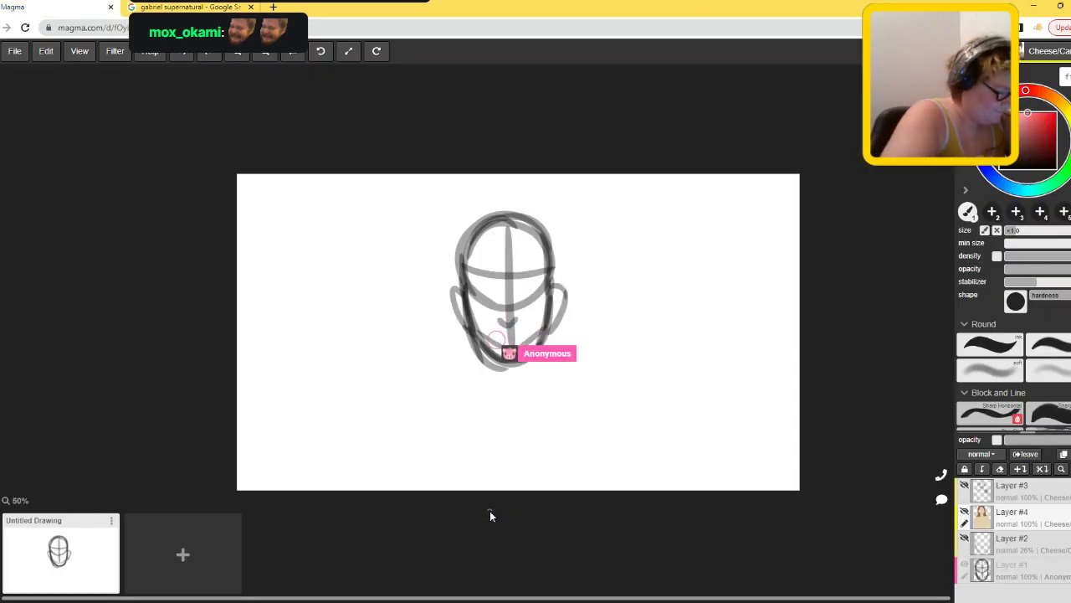
pyautogui.hotkey('ctrl', 'Tab')
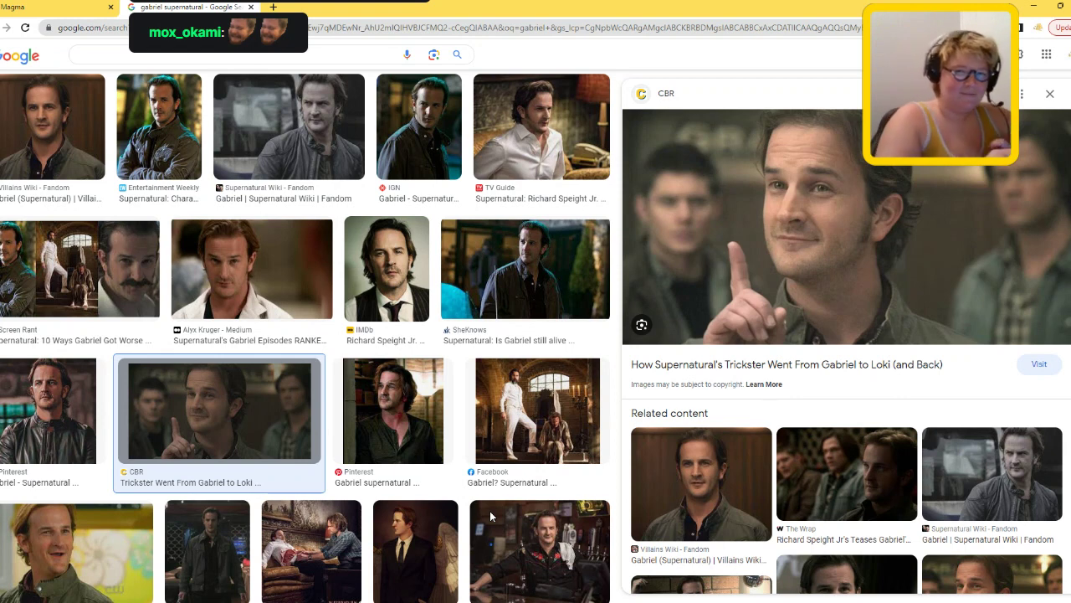
# - Check the eyes, nose and mouth being added to the Magma head sketch against the CBR photo of Gabriel
pyautogui.hotkey('ctrl', 'shift', 'Tab')
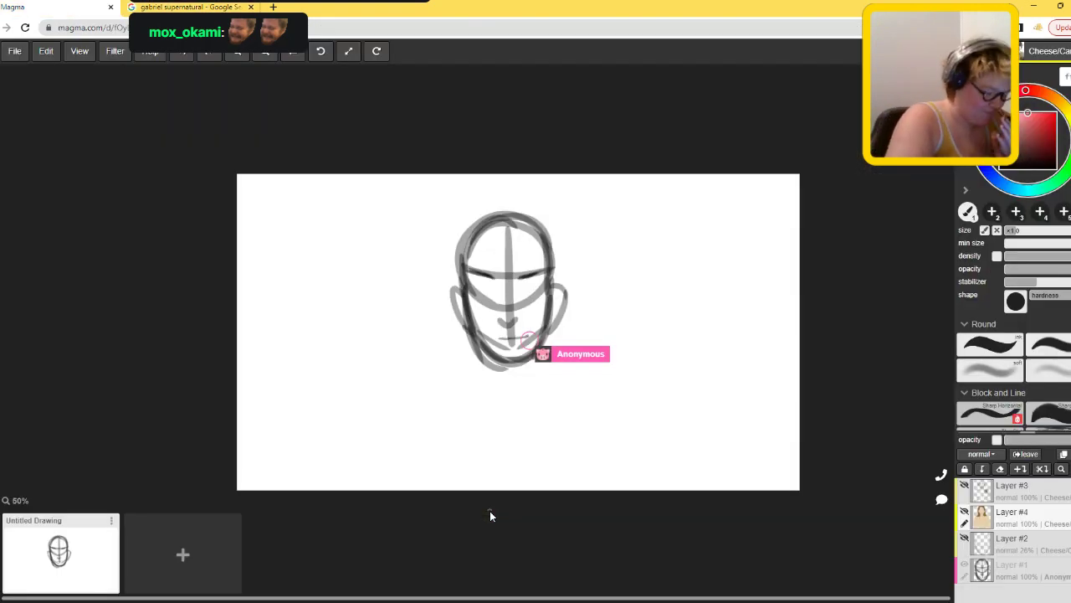
pyautogui.hotkey('ctrl', 'Tab')
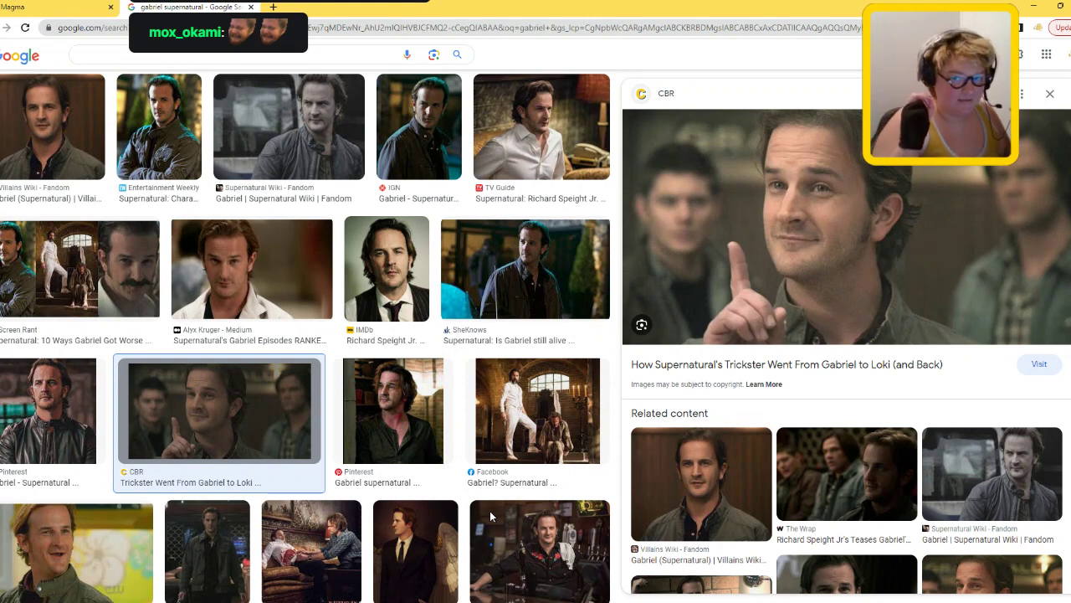
pyautogui.hotkey('ctrl', 'Tab')
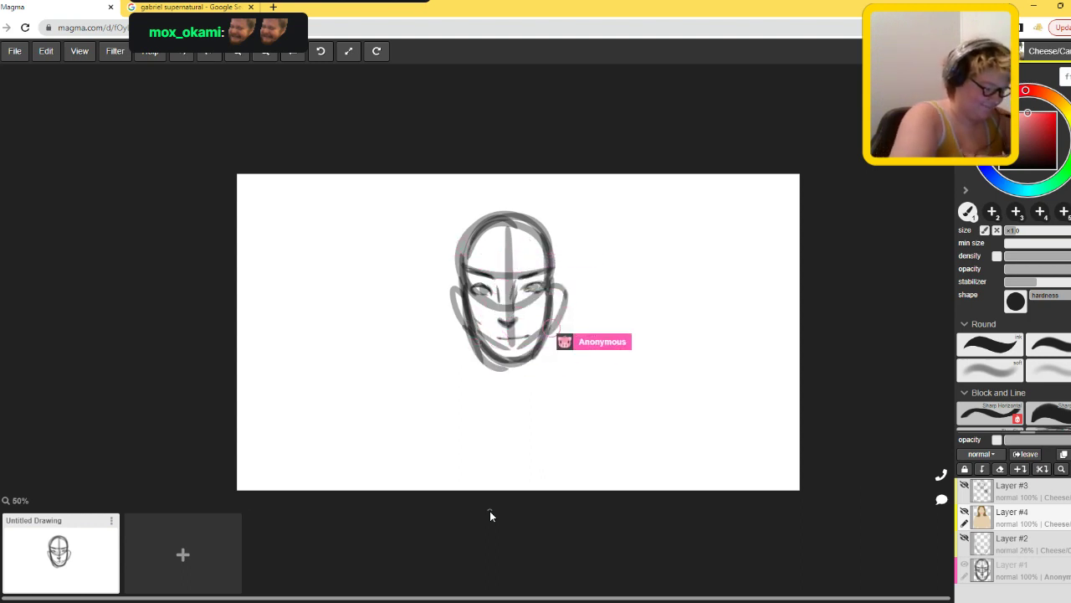
pyautogui.hotkey('ctrl', 'Tab')
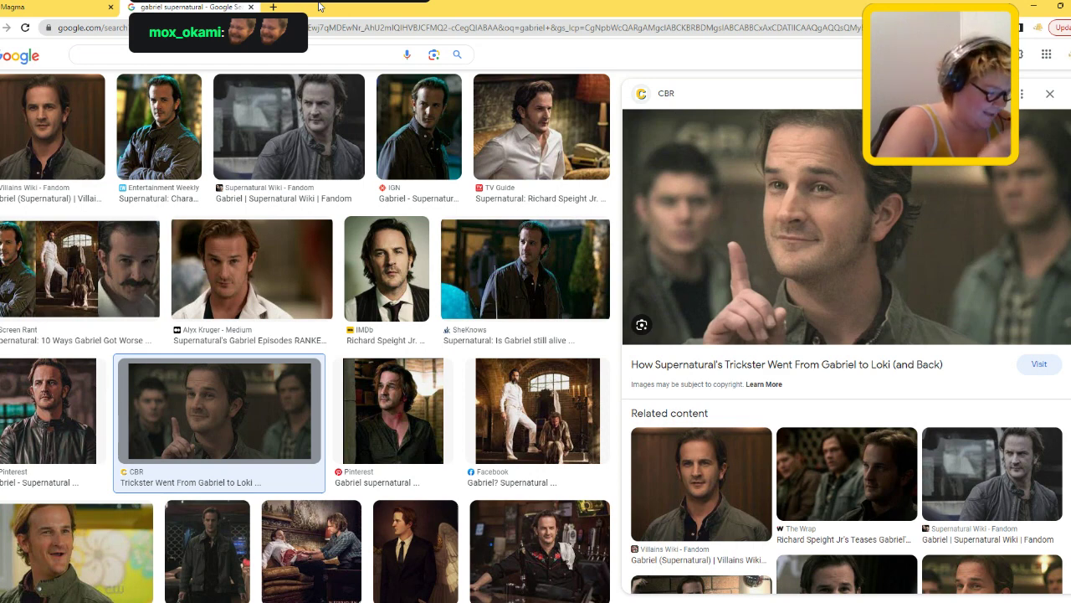
pyautogui.hotkey('ctrl', 'shift', 'Tab')
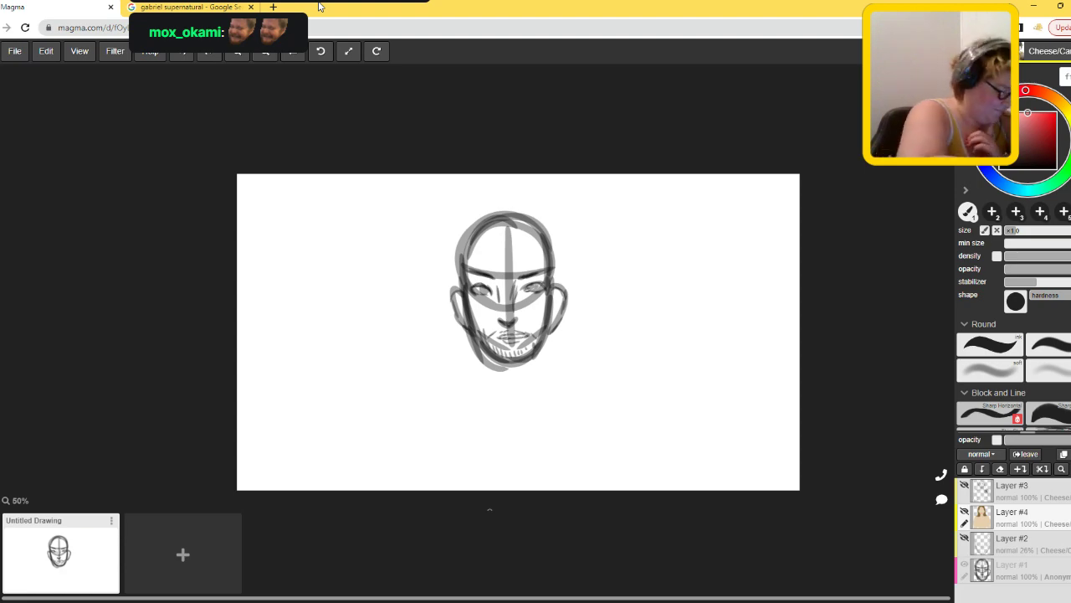
pyautogui.hotkey('ctrl', 'Tab')
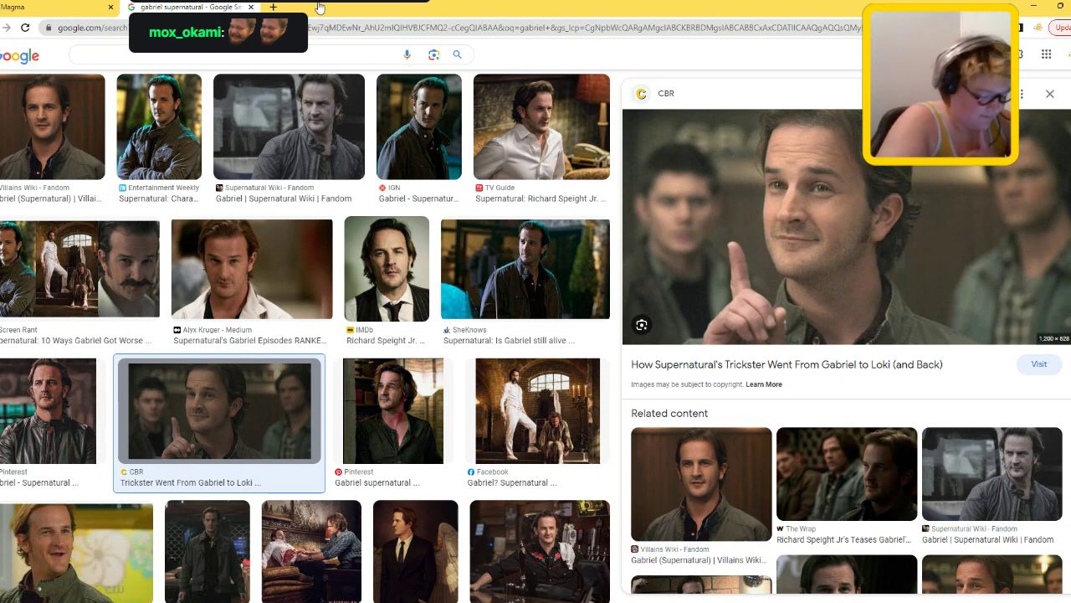
pyautogui.hotkey('ctrl', 'Tab')
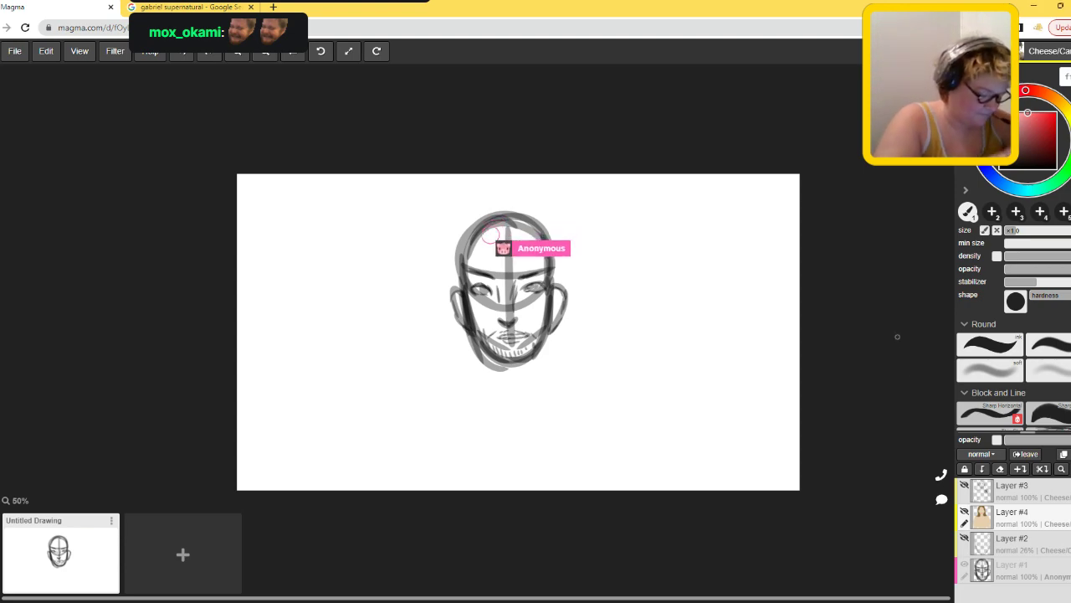
# - Enlarge the Magma head sketch to 87% and compare its hair outline and hairline with the Gabriel reference photo
pyautogui.hotkey('ctrl', '=')
pyautogui.hotkey('ctrl', '=')
pyautogui.hotkey('ctrl', '=')
pyautogui.hotkey('ctrl', '=')
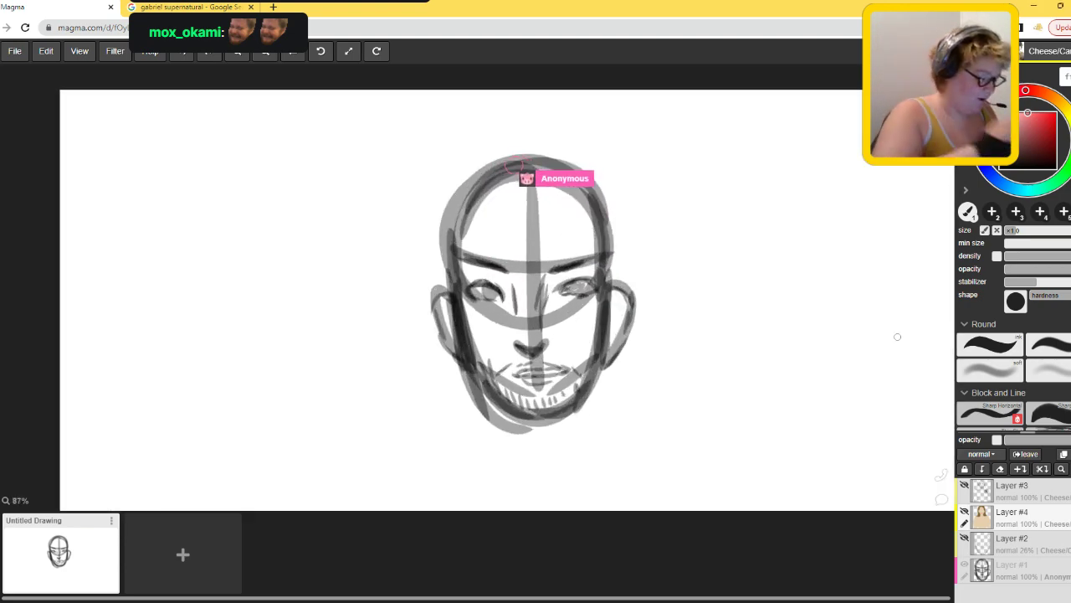
pyautogui.hotkey('ctrl', 'Tab')
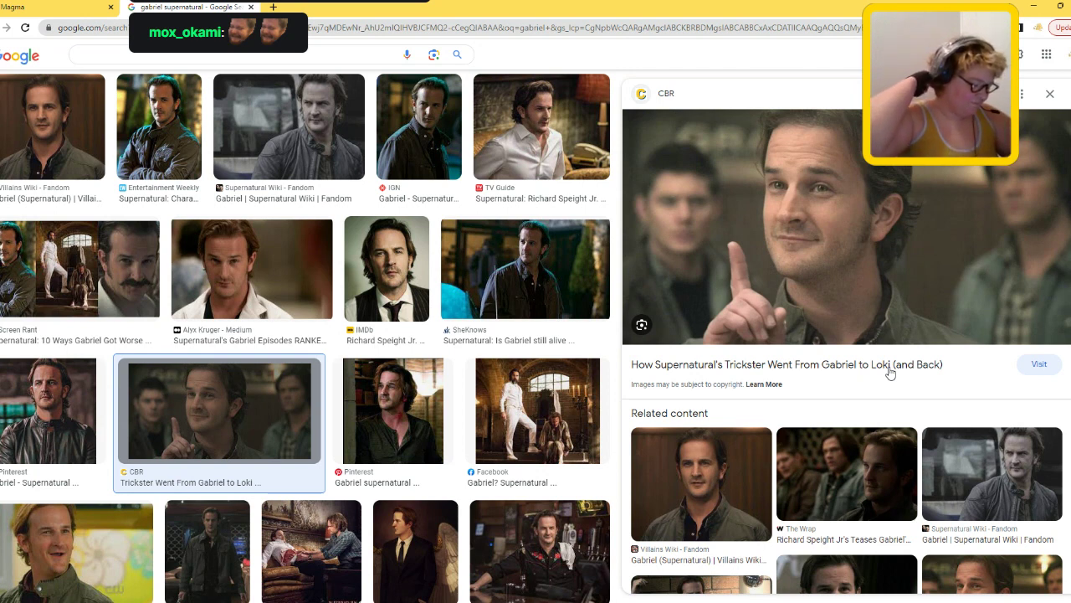
pyautogui.hotkey('ctrl', 'shift', 'Tab')
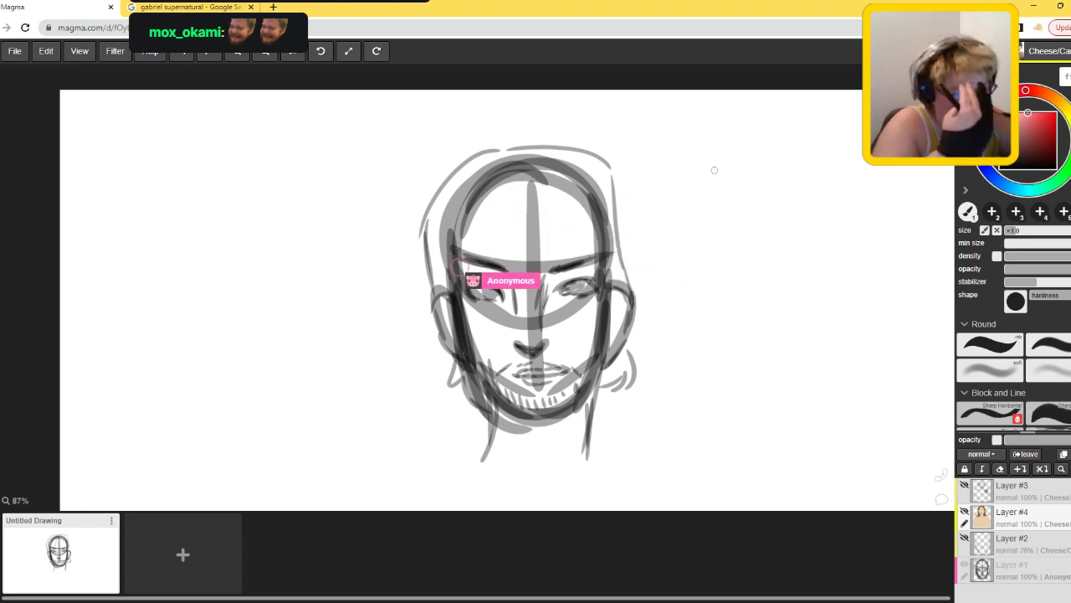
pyautogui.hotkey('ctrl', 'Tab')
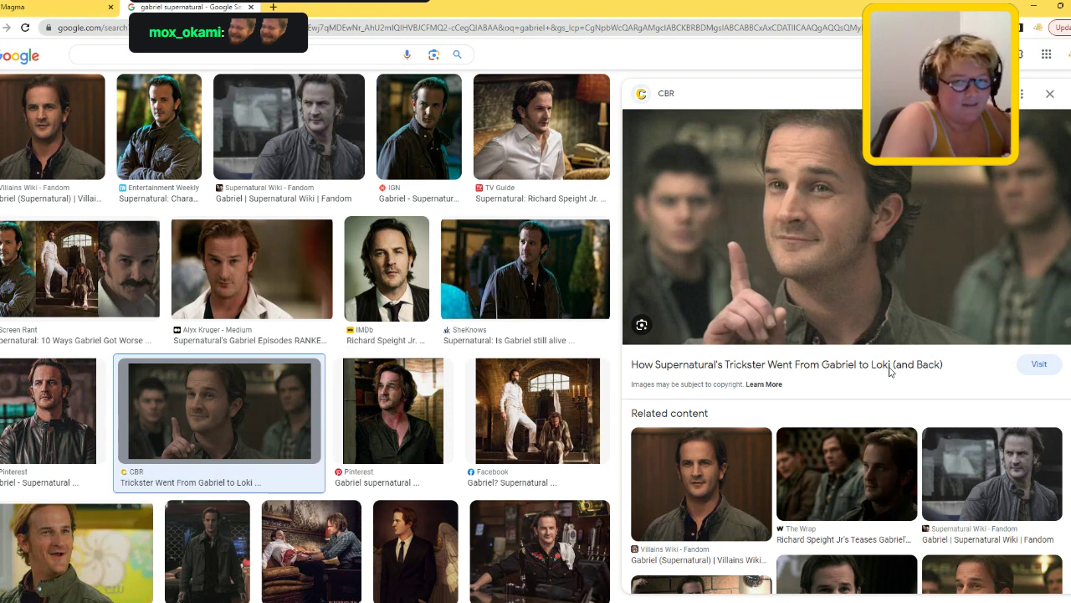
pyautogui.hotkey('ctrl', 'Tab')
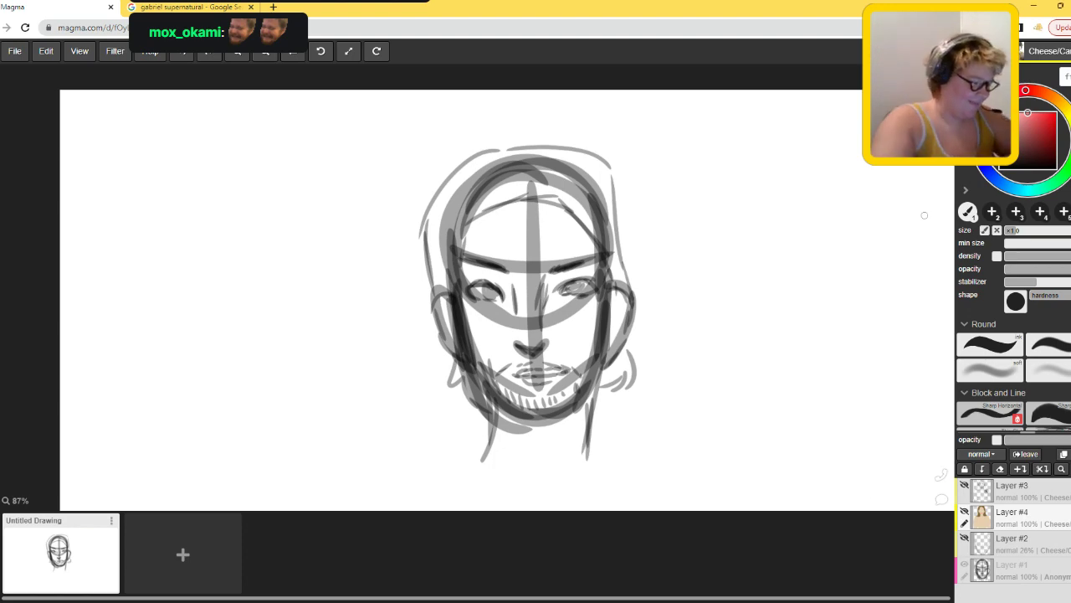
pyautogui.hotkey('ctrl', 'Tab')
pyautogui.hotkey('ctrl', 'Tab')
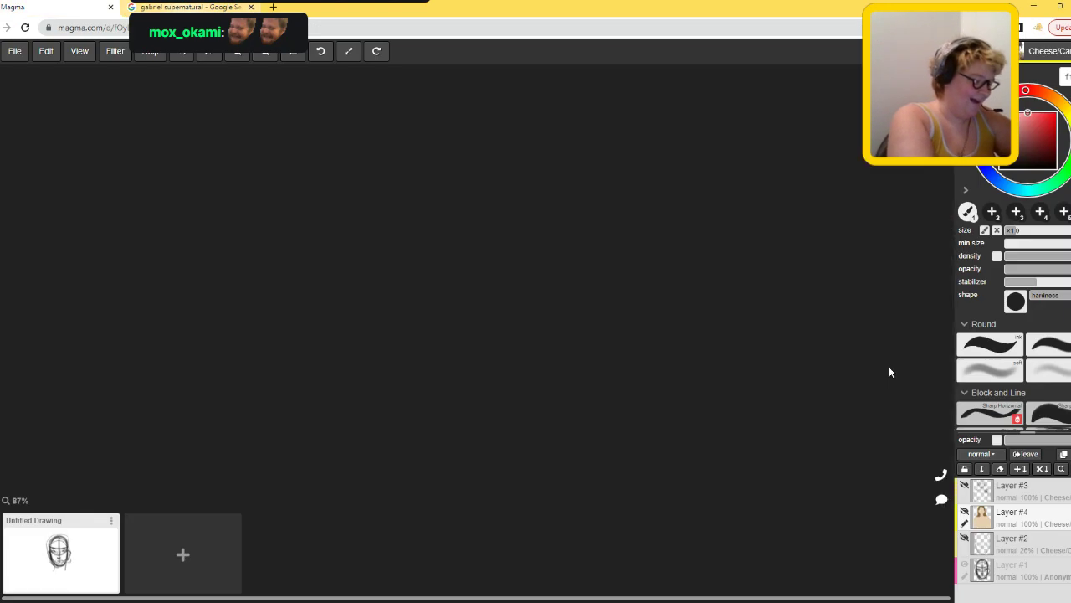
pyautogui.hotkey('ctrl', 'Tab')
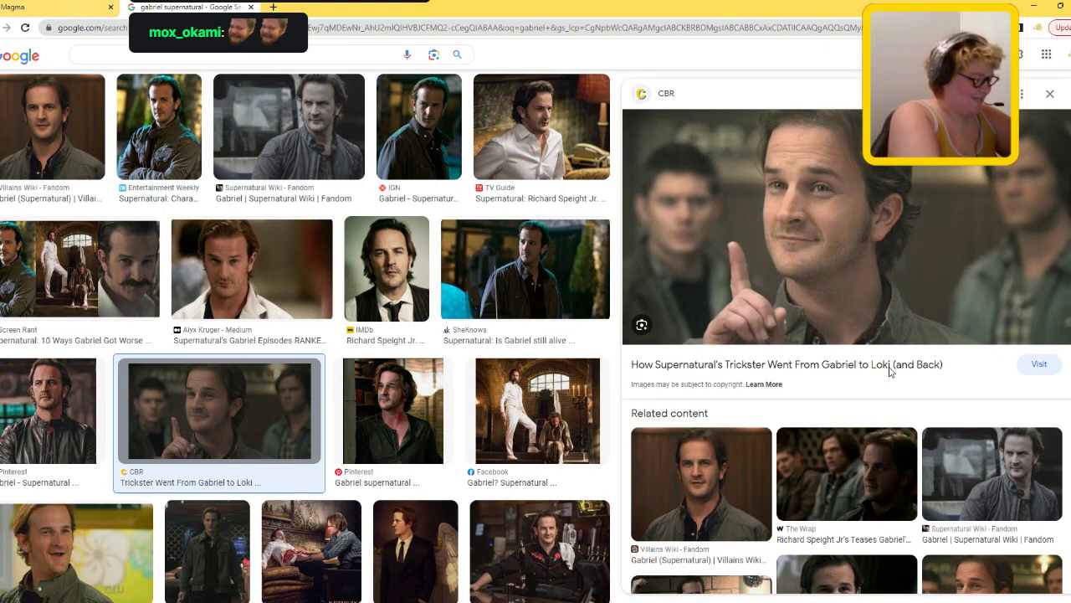
pyautogui.hotkey('ctrl', 'Tab')
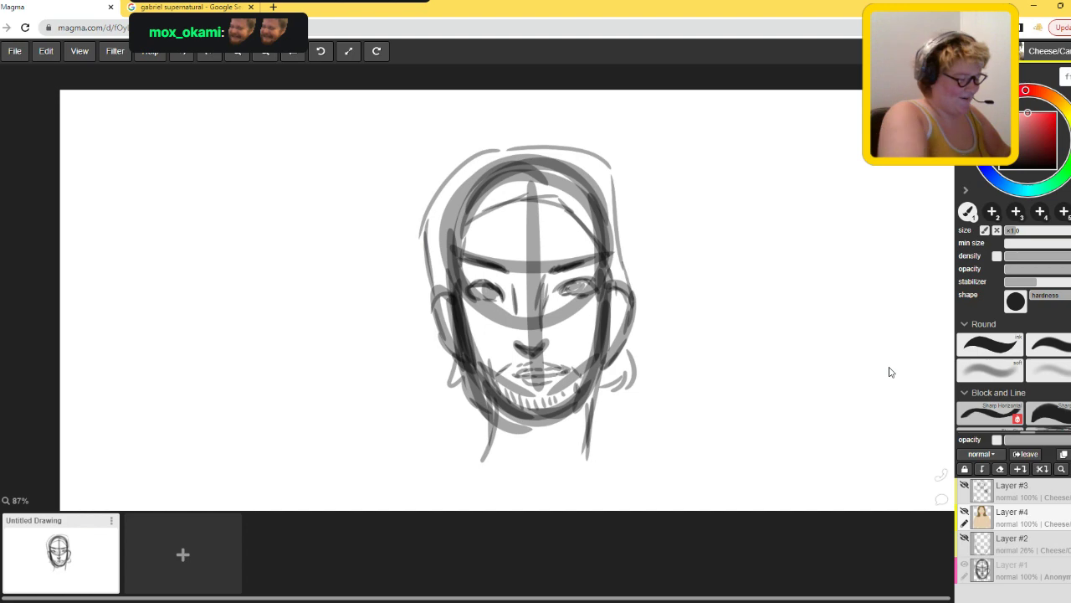
pyautogui.hotkey('ctrl', 'Tab')
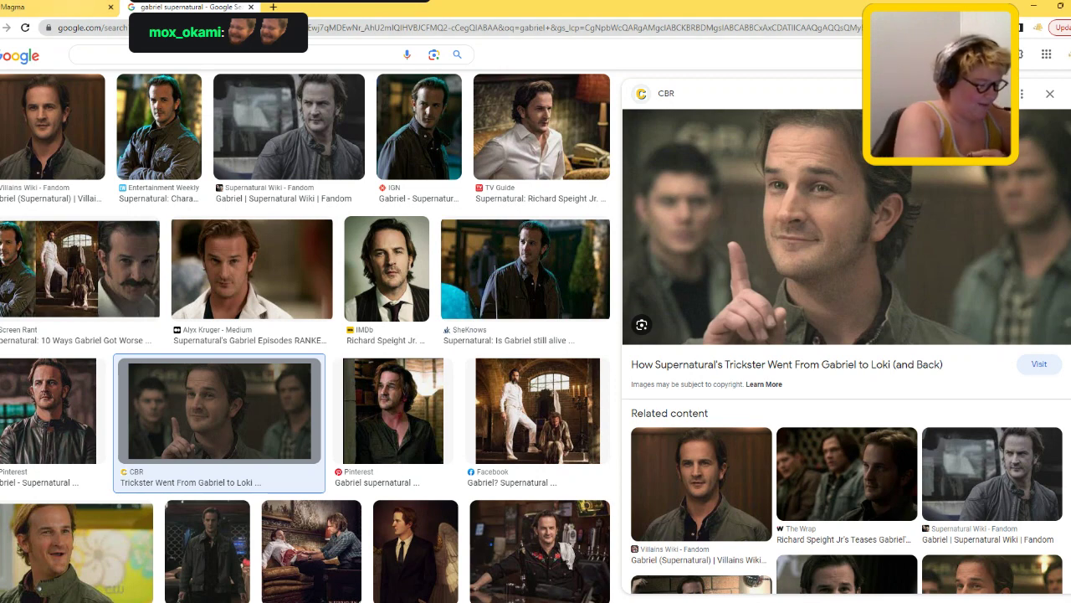
pyautogui.hotkey('ctrl', 'Tab')
pyautogui.hotkey('ctrl', 'Tab')
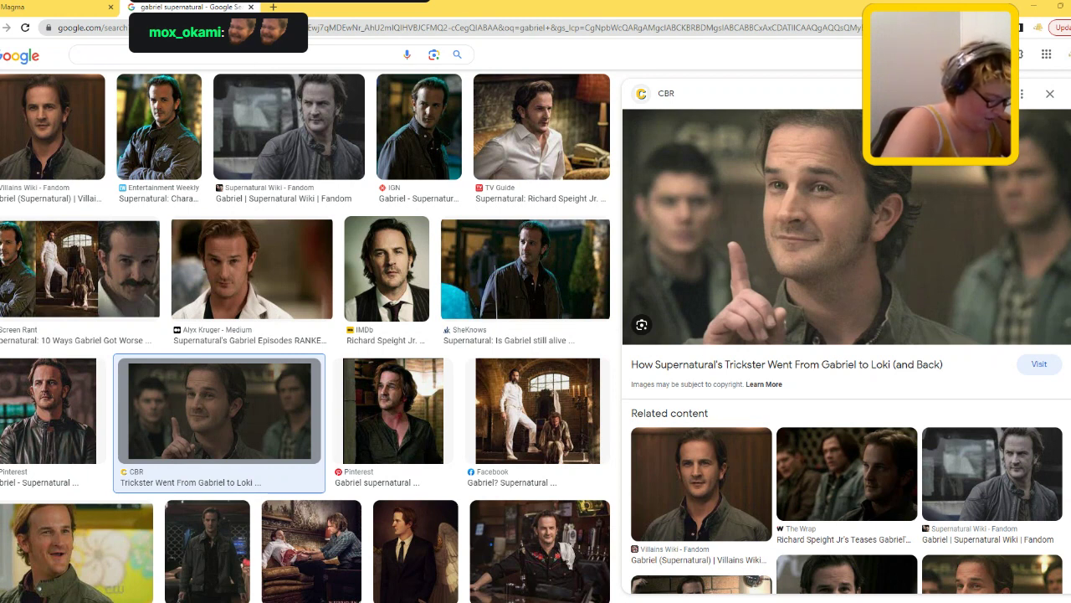
# - Switch to MediBang Paint and make Layer4 the active layer of the color wheel sam.mdp drawing
pyautogui.hotkey('alt', 'Tab')
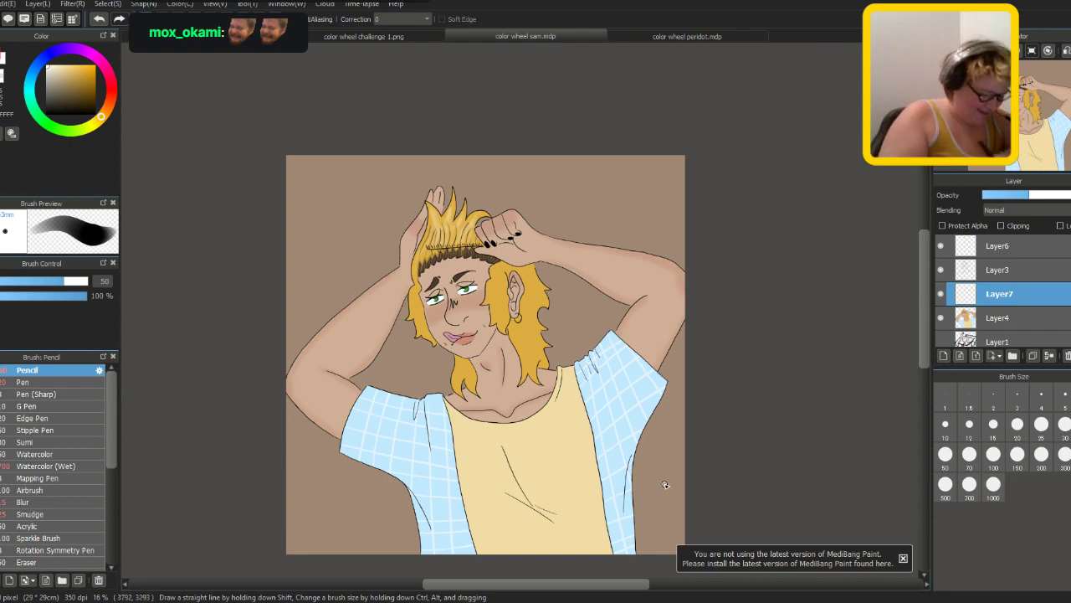
pyautogui.moveTo(924, 322); pyautogui.dragTo(925, 341)
pyautogui.hotkey('ctrl', '+')
pyautogui.moveTo(619, 584); pyautogui.dragTo(612, 584)
pyautogui.moveTo(923, 333)
pyautogui.mouseDown()
pyautogui.moveTo(924, 304)
pyautogui.moveTo(926, 365)
pyautogui.moveTo(926, 346)
pyautogui.mouseUp()
pyautogui.click(996, 315)
pyautogui.hotkey('ctrl', '-')
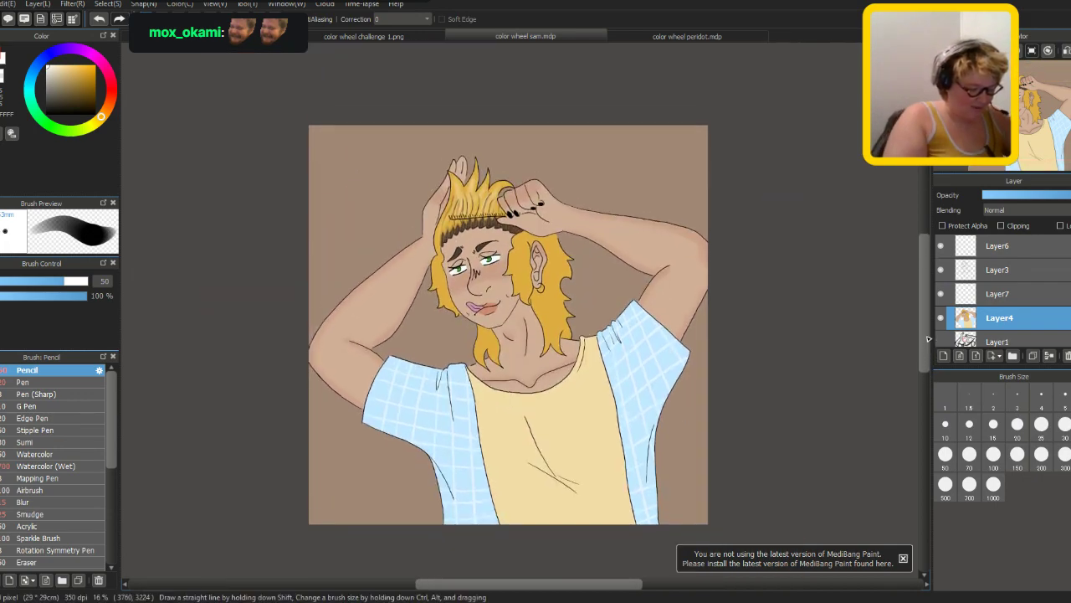
# - Draw a thick black cuff across the upper rim of the ear on Layer3, using the Pen brush at size 20
pyautogui.scroll(3, 928, 335)
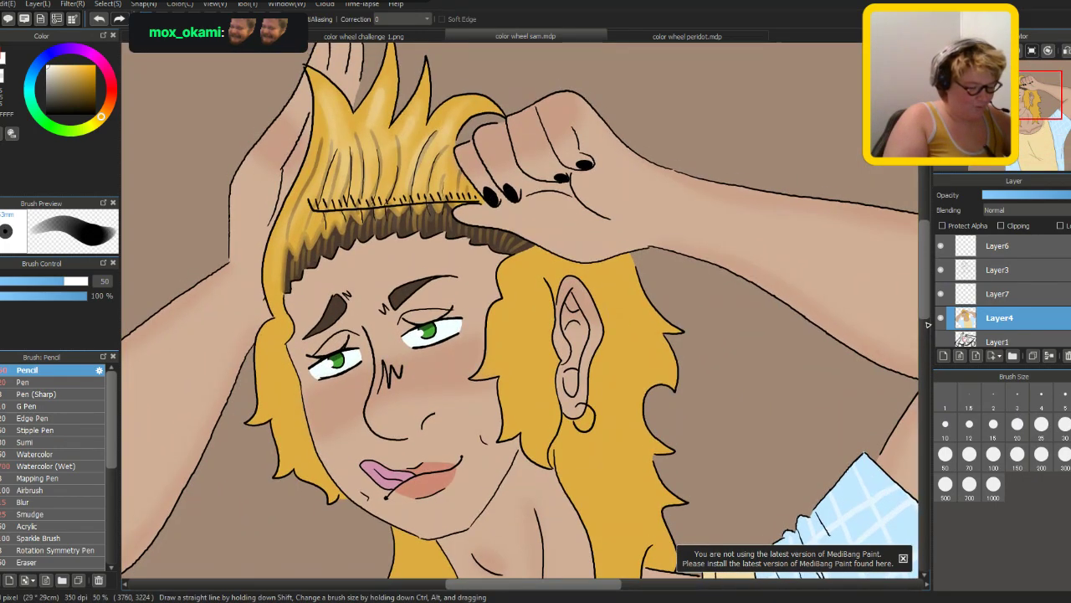
pyautogui.scroll(3, 928, 325)
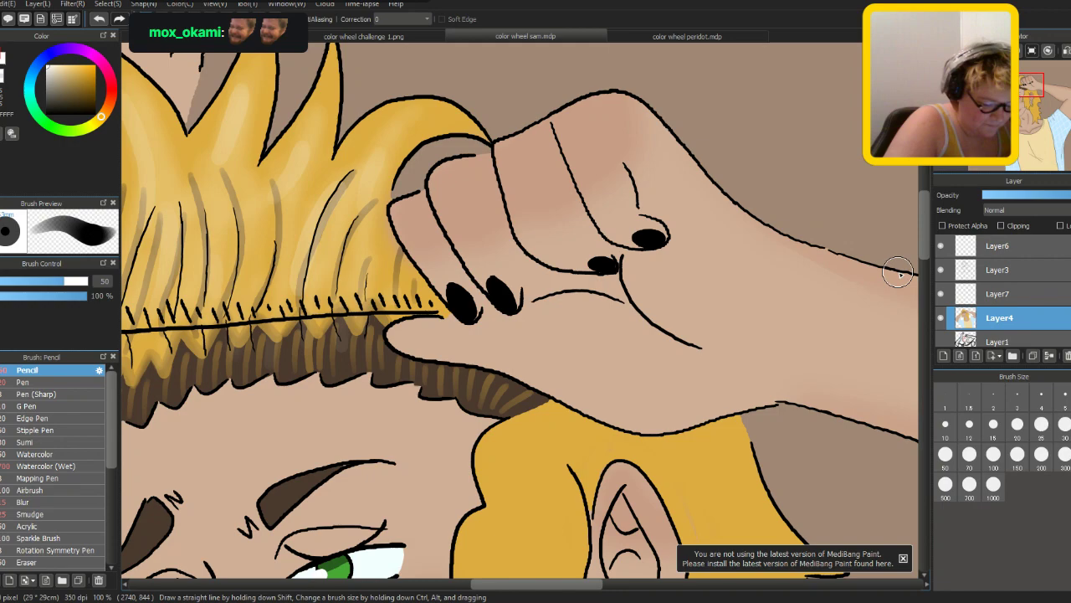
pyautogui.scroll(-2, 922, 241)
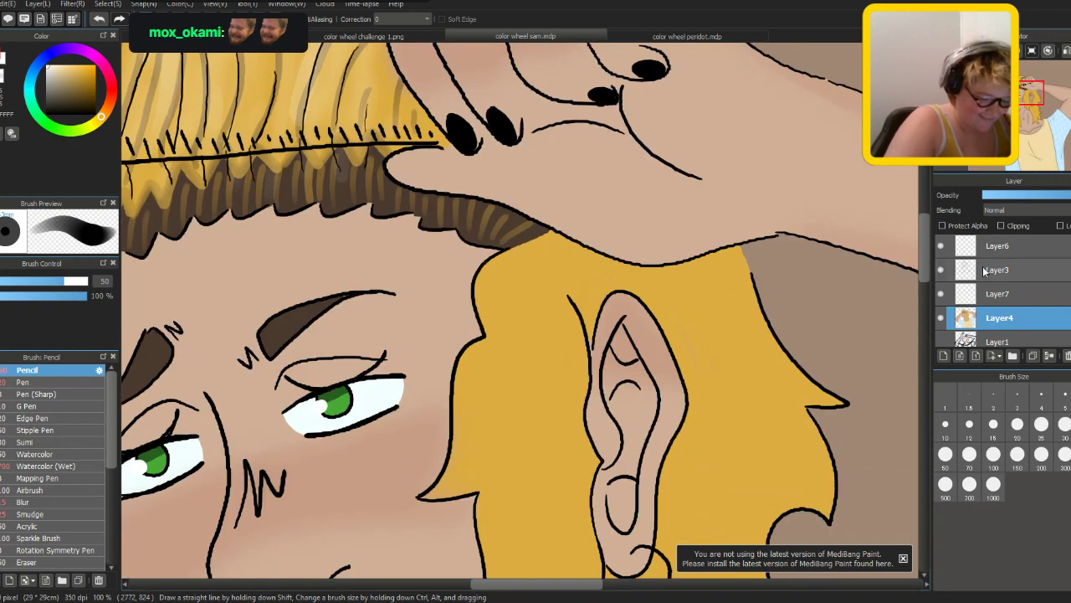
pyautogui.click(985, 271)
pyautogui.click(29, 381)
pyautogui.hotkey('ctrl', '+')
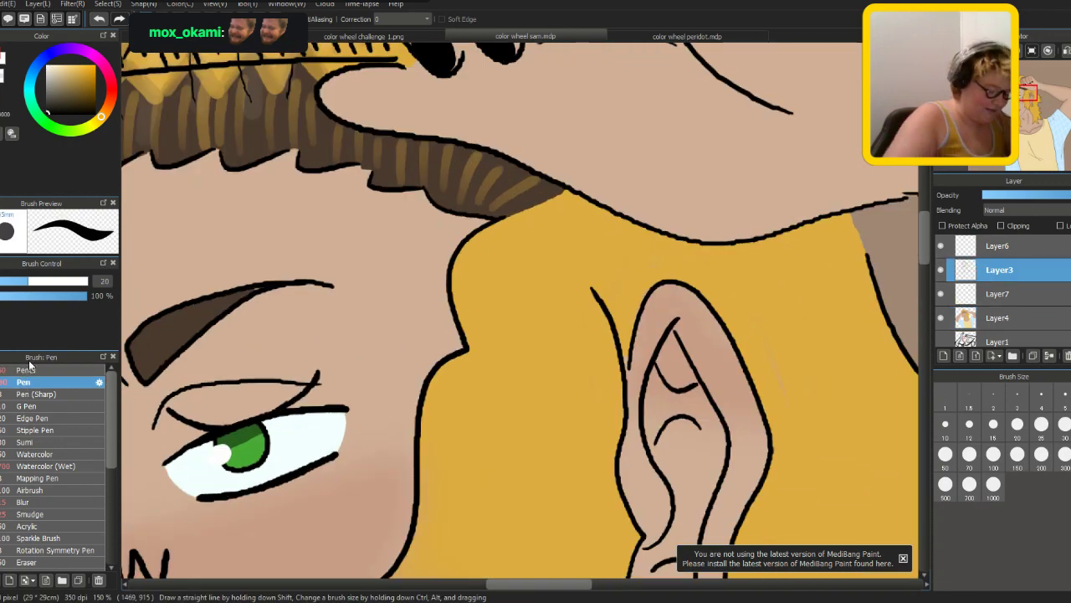
pyautogui.moveTo(580, 585); pyautogui.dragTo(615, 577)
pyautogui.hotkey('ctrl', '+')
pyautogui.moveTo(419, 355)
pyautogui.mouseDown()
pyautogui.moveTo(448, 316)
pyautogui.moveTo(484, 342)
pyautogui.moveTo(449, 368)
pyautogui.moveTo(420, 352)
pyautogui.moveTo(444, 357)
pyautogui.moveTo(452, 325)
pyautogui.moveTo(481, 329)
pyautogui.moveTo(421, 352)
pyautogui.mouseUp()
# - Return to Layer4, sample the golden hair colour and reduce the Pen size to 10.2
pyautogui.click(1026, 318)
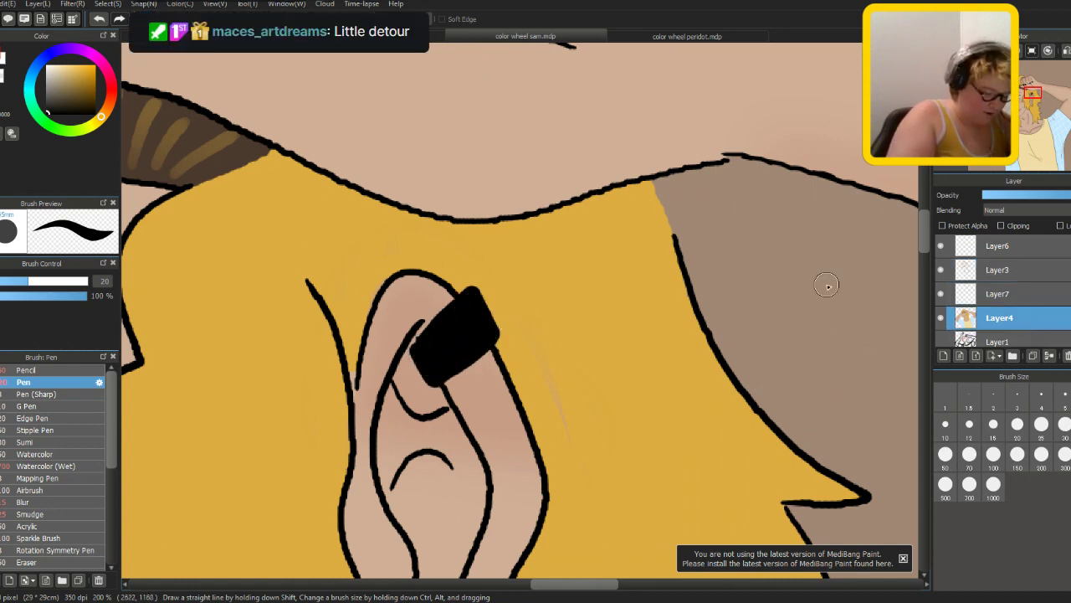
pyautogui.keyDown('alt'); pyautogui.click(645, 284); pyautogui.keyUp('alt')
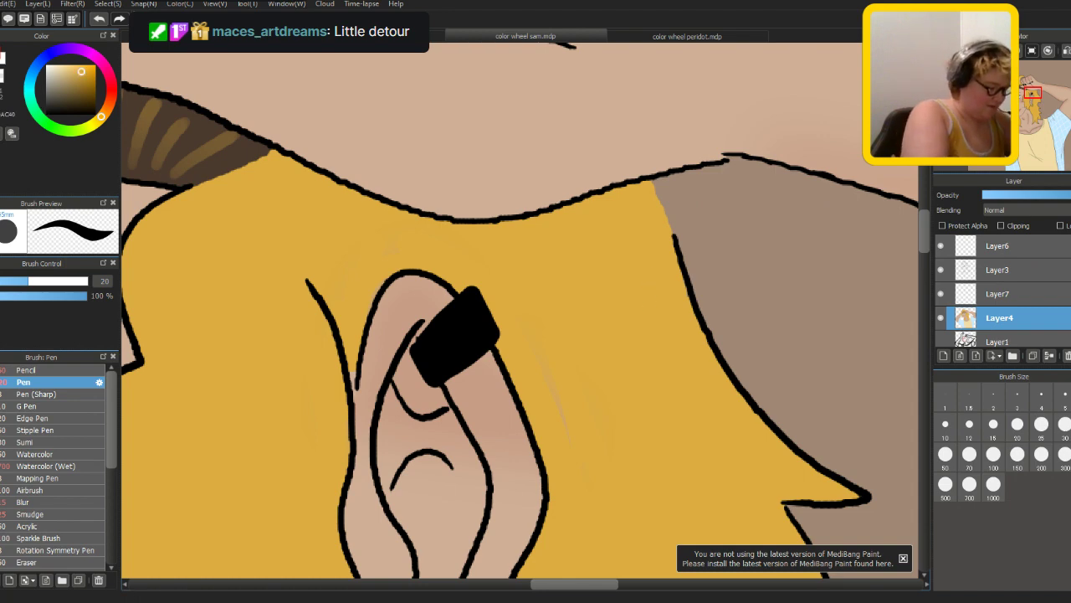
pyautogui.moveTo(19, 282); pyautogui.dragTo(7, 282)
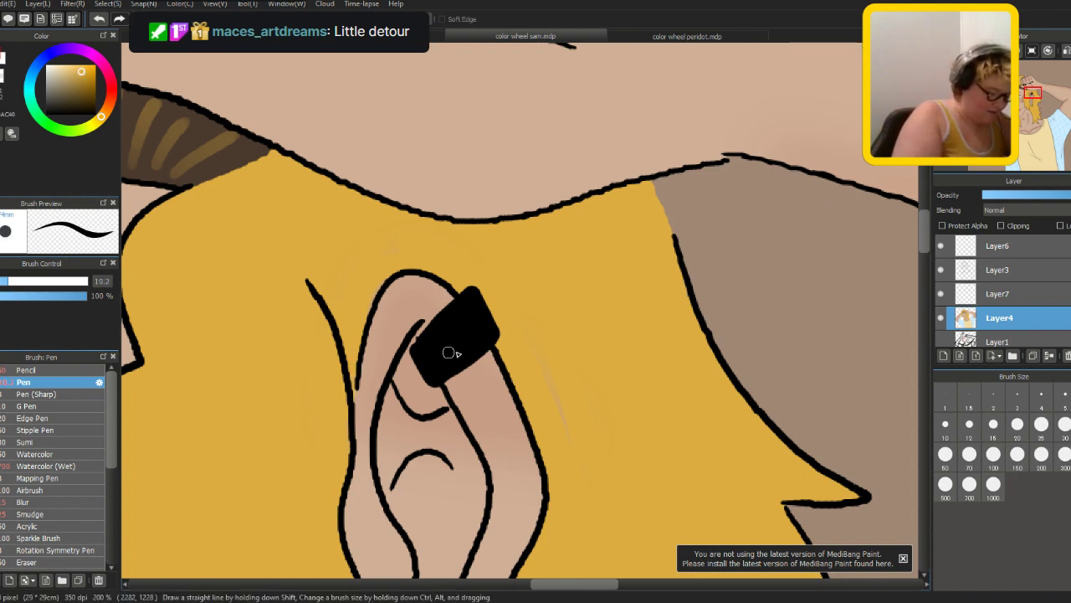
pyautogui.scroll(-4, 545, 338)
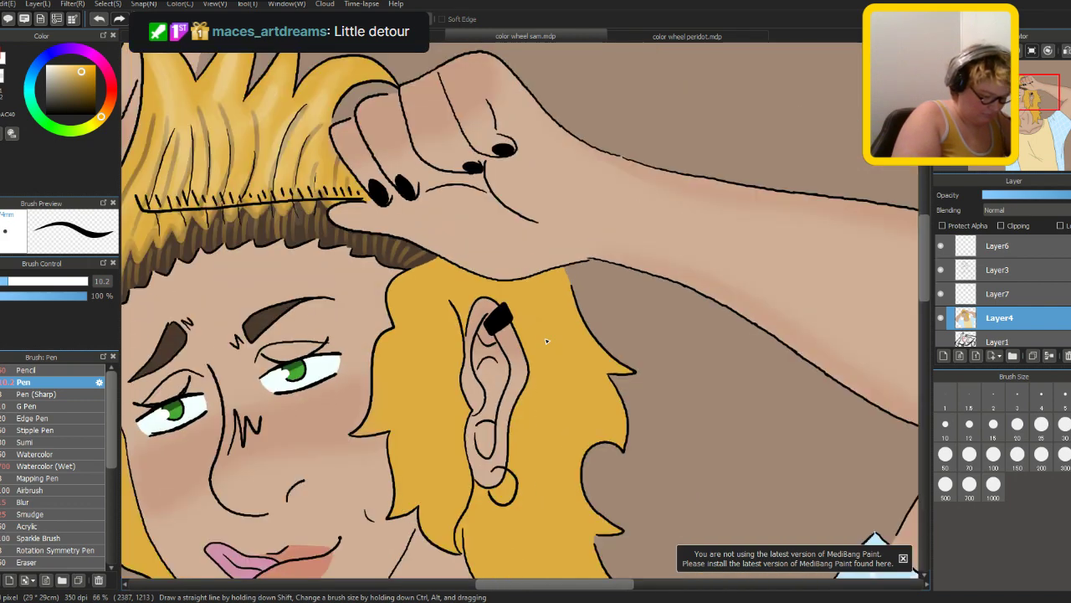
pyautogui.scroll(-2, 547, 340)
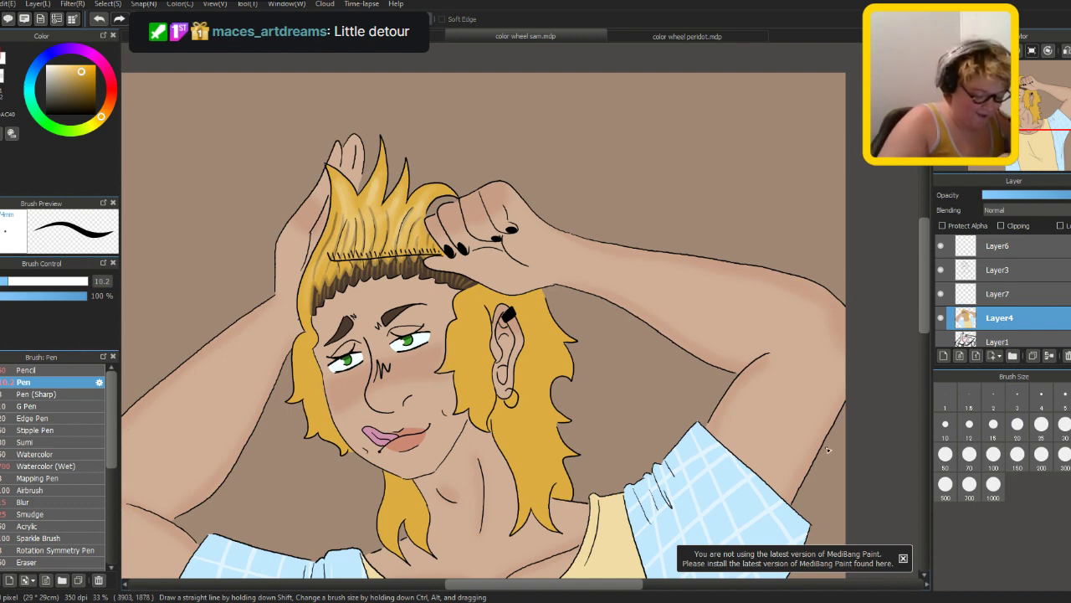
pyautogui.moveTo(612, 587); pyautogui.dragTo(588, 587)
pyautogui.hotkey('ctrl', '-')
pyautogui.moveTo(926, 318)
pyautogui.mouseDown()
pyautogui.moveTo(929, 367)
pyautogui.moveTo(916, 326)
pyautogui.mouseUp()
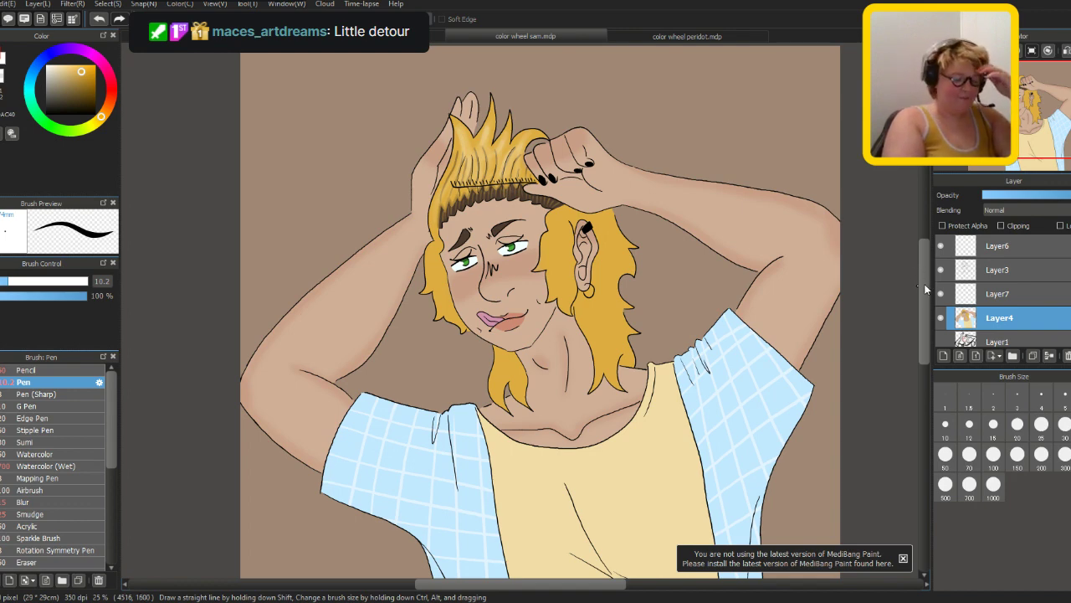
# - Sample the dark brown hair root colour for the Pen brush on Layer4
pyautogui.scroll(2, 927, 279)
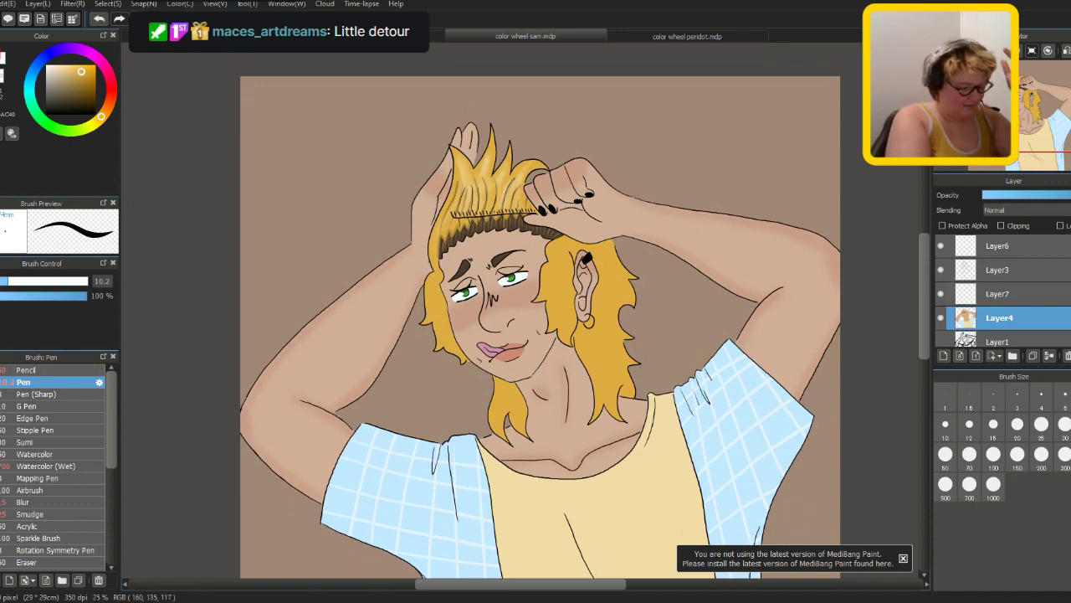
pyautogui.scroll(1, 408, 237)
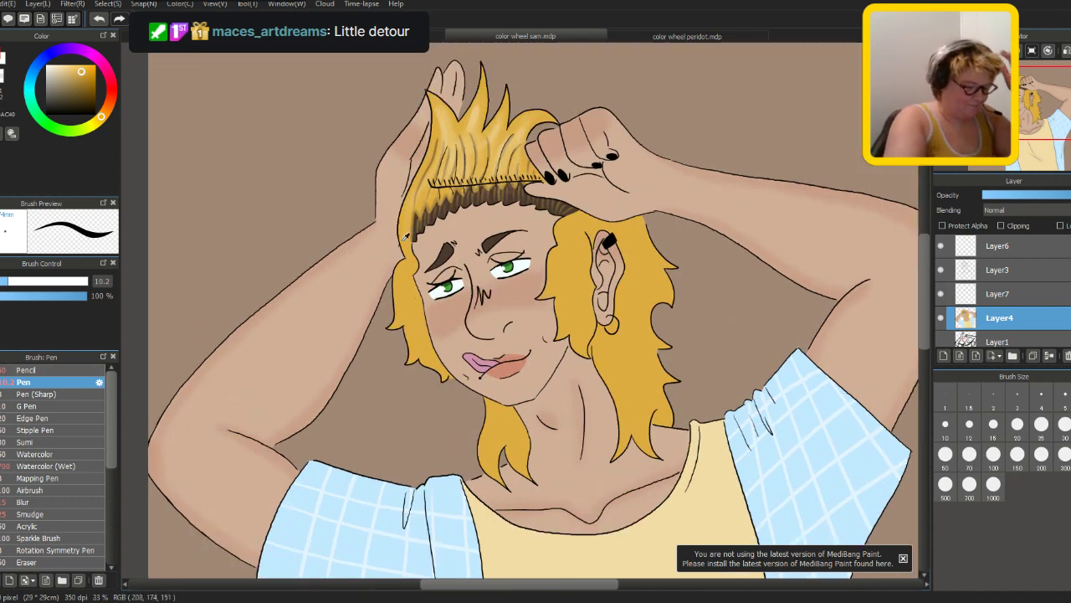
pyautogui.keyDown('alt'); pyautogui.click(764, 192); pyautogui.keyUp('alt')
pyautogui.scroll(-2, 772, 220)
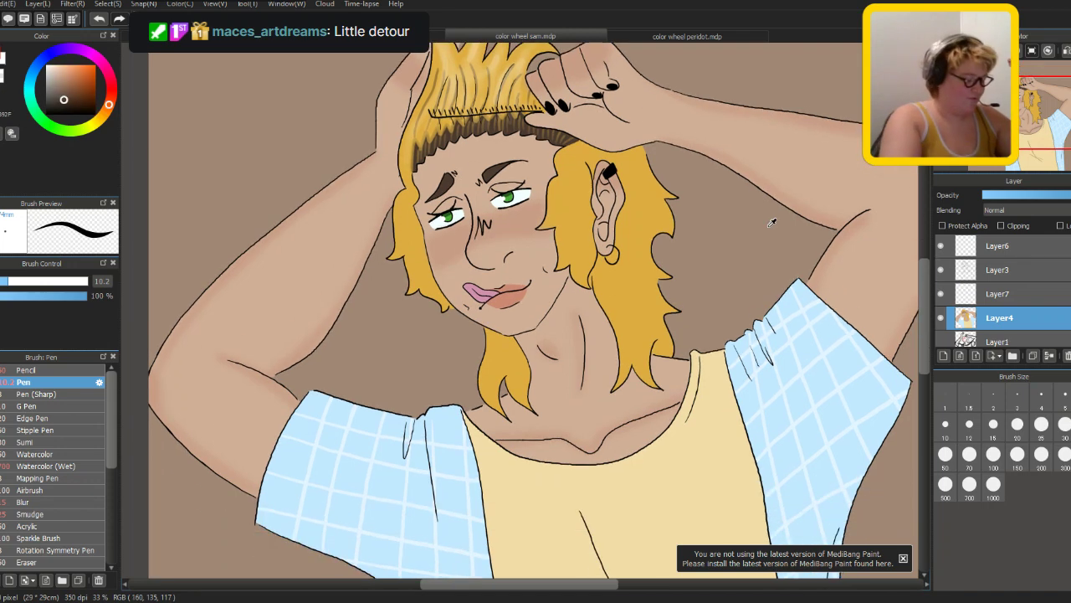
pyautogui.scroll(2, 680, 268)
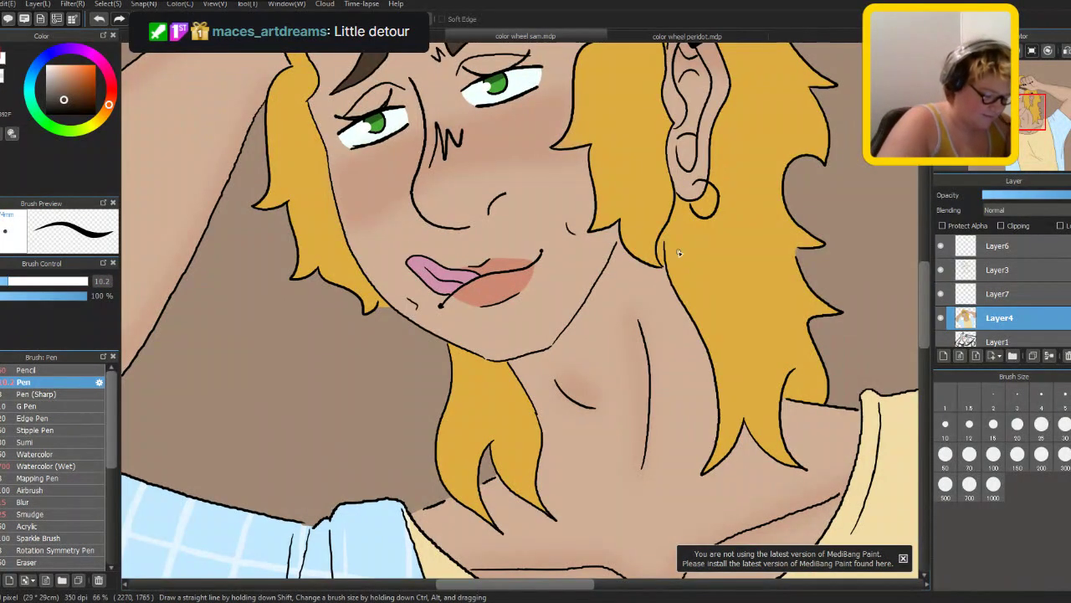
pyautogui.moveTo(680, 268)
pyautogui.mouseDown()
pyautogui.moveTo(730, 343)
pyautogui.moveTo(743, 394)
pyautogui.moveTo(718, 445)
pyautogui.mouseUp()
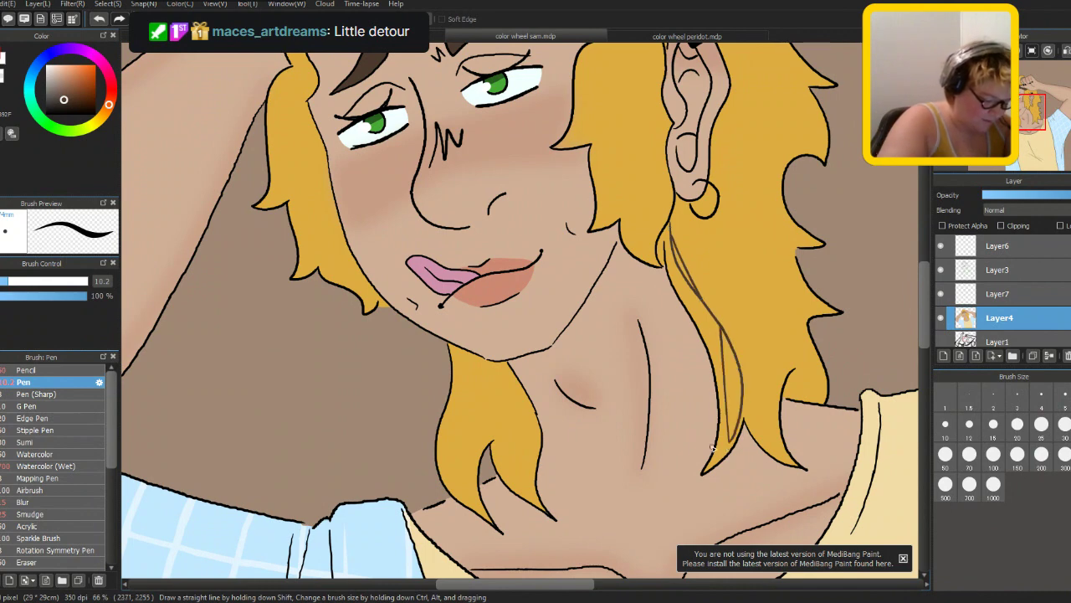
pyautogui.click(100, 22)
pyautogui.moveTo(695, 279); pyautogui.dragTo(728, 333)
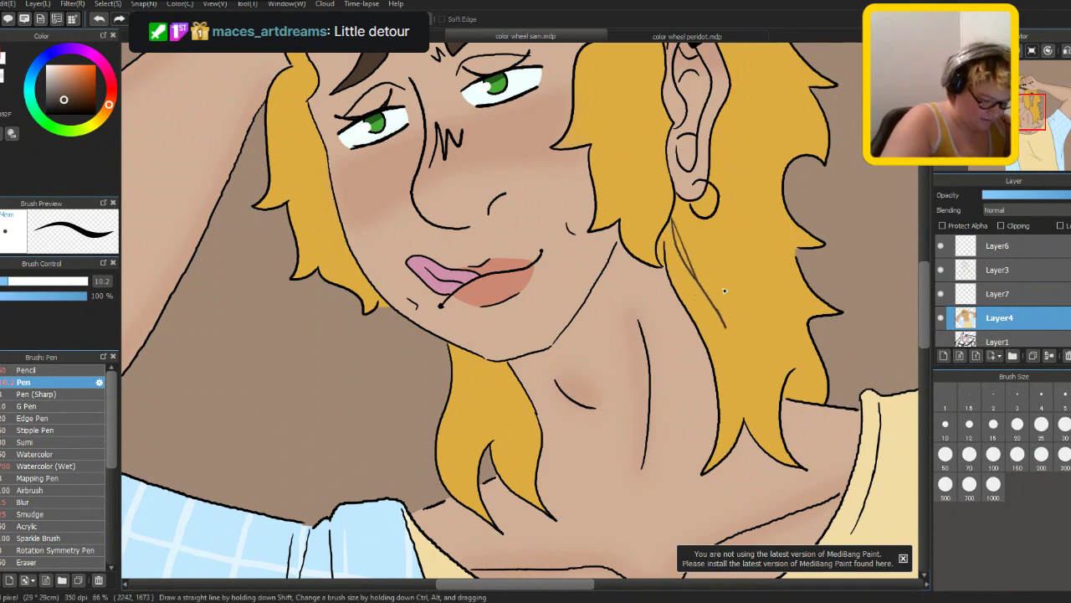
pyautogui.hotkey('ctrl', 'z')
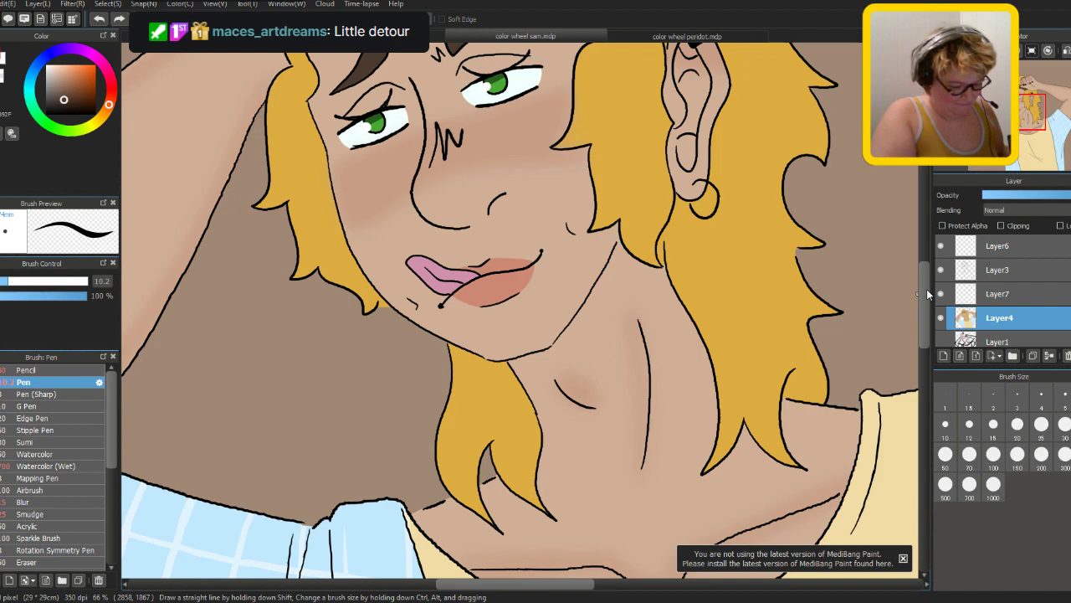
# - Draw thin dark brown dividing lines through the hair below the earring and through the lock under the chin, using the Pen at size 10.2
pyautogui.scroll(-5, 921, 293)
pyautogui.scroll(-2, 924, 270)
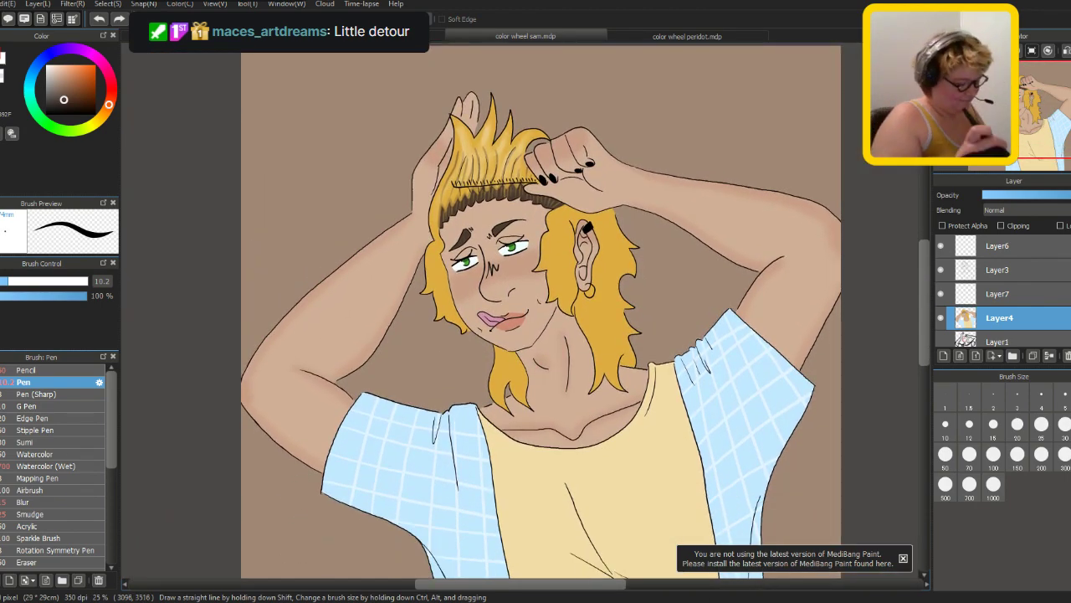
pyautogui.scroll(2, 525, 316)
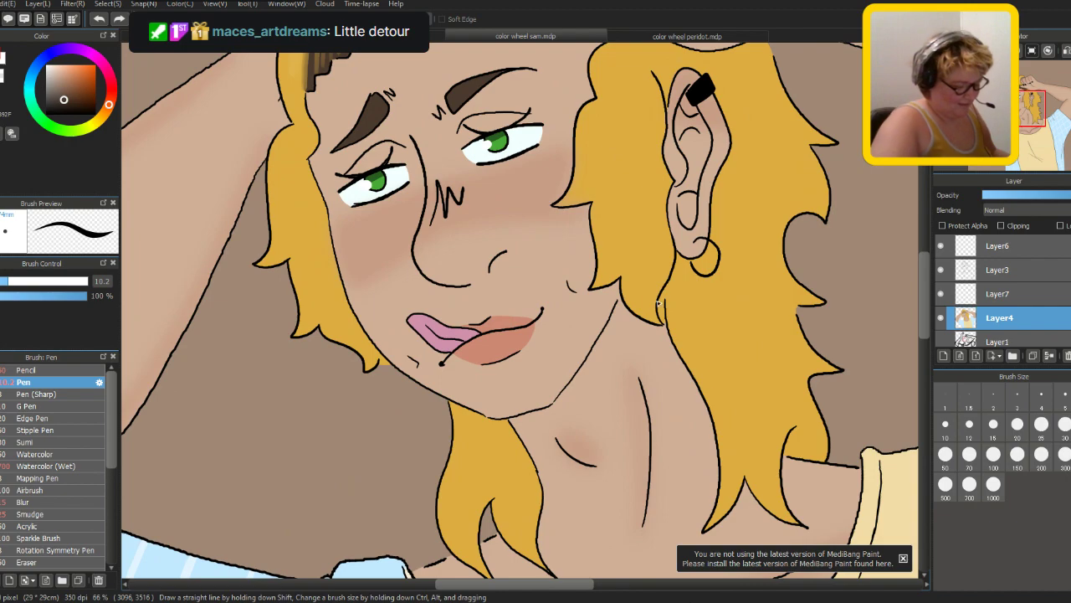
pyautogui.scroll(1, 526, 316)
pyautogui.moveTo(744, 477)
pyautogui.mouseDown()
pyautogui.moveTo(750, 375)
pyautogui.moveTo(685, 256)
pyautogui.mouseUp()
pyautogui.scroll(-3, 728, 238)
pyautogui.scroll(1, 728, 235)
pyautogui.scroll(1, 728, 235)
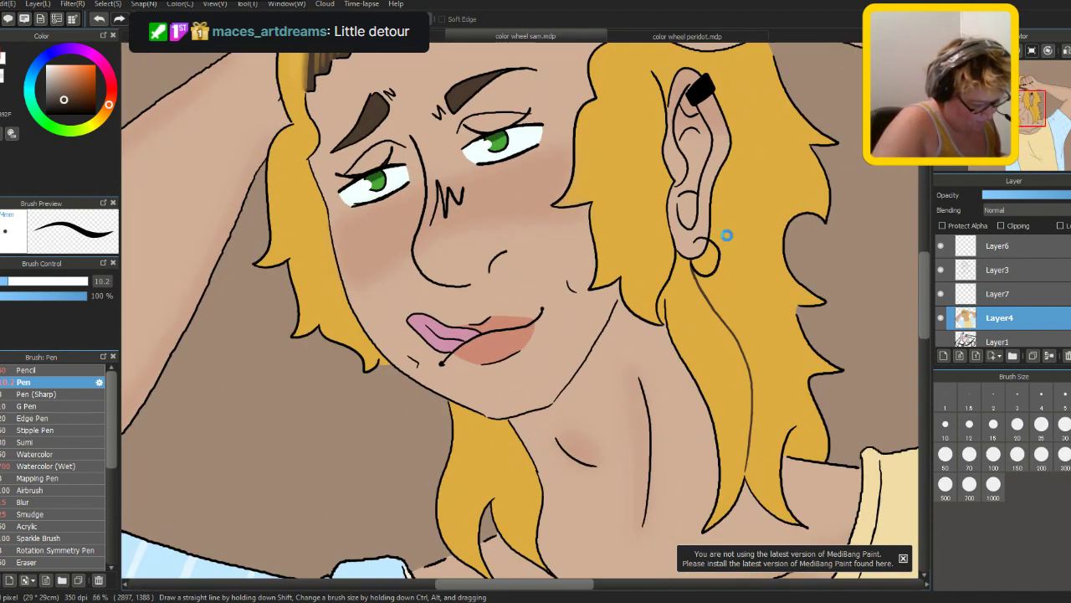
pyautogui.scroll(-1, 728, 234)
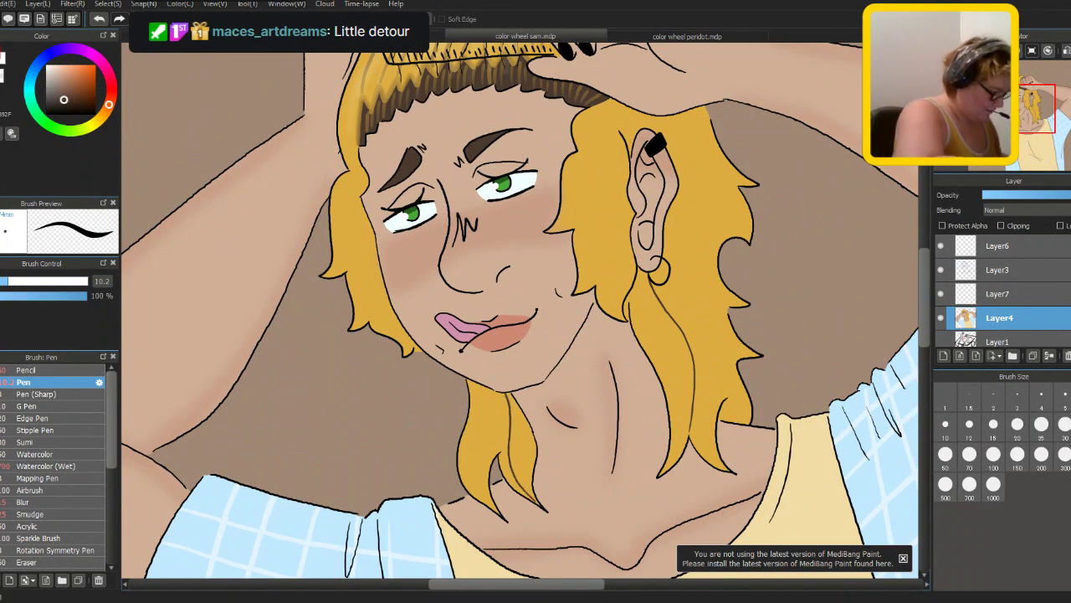
# - Fill the inner hair sections beside the neck and in the lock under the chin with dark brown
pyautogui.press('g')
pyautogui.click(514, 427)
pyautogui.click(675, 355)
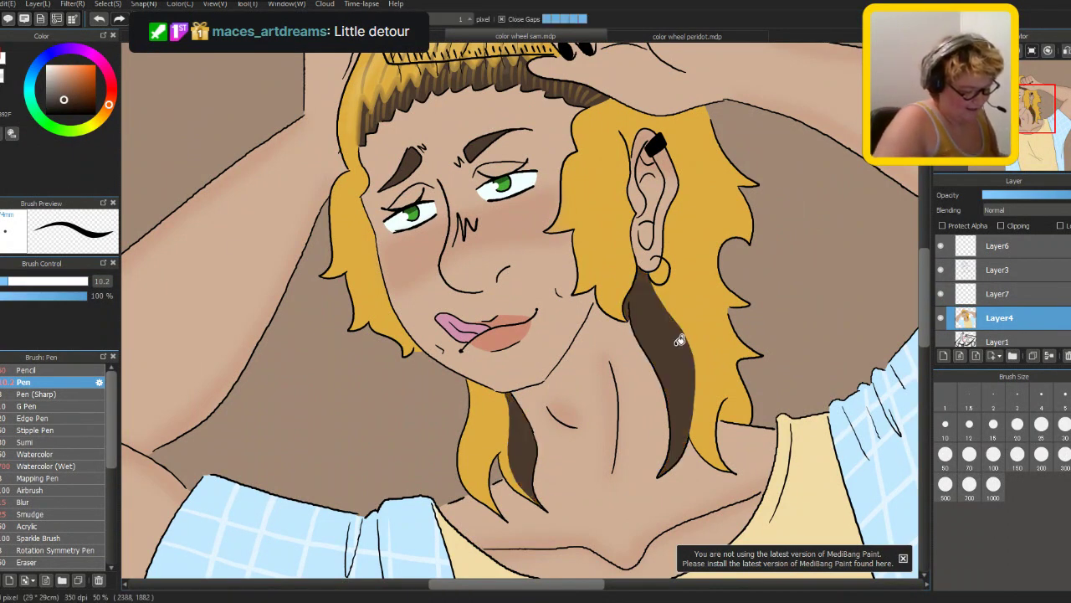
pyautogui.scroll(-2, 678, 339)
pyautogui.scroll(5, 686, 327)
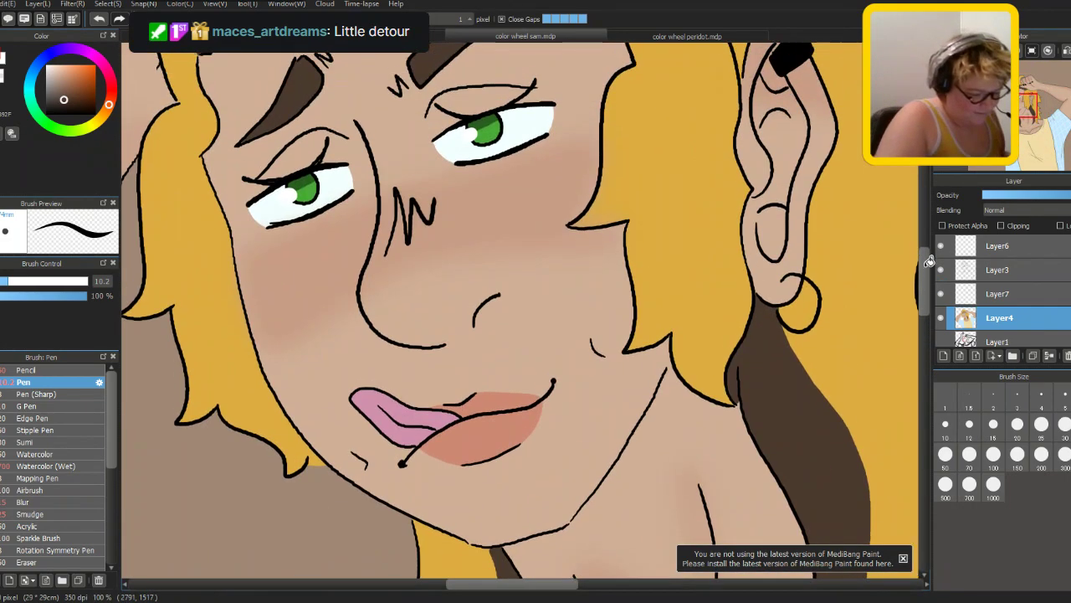
# - Sample a darker gold from the upper hair and set up the Pencil brush at size 20
pyautogui.moveTo(926, 262); pyautogui.dragTo(925, 204)
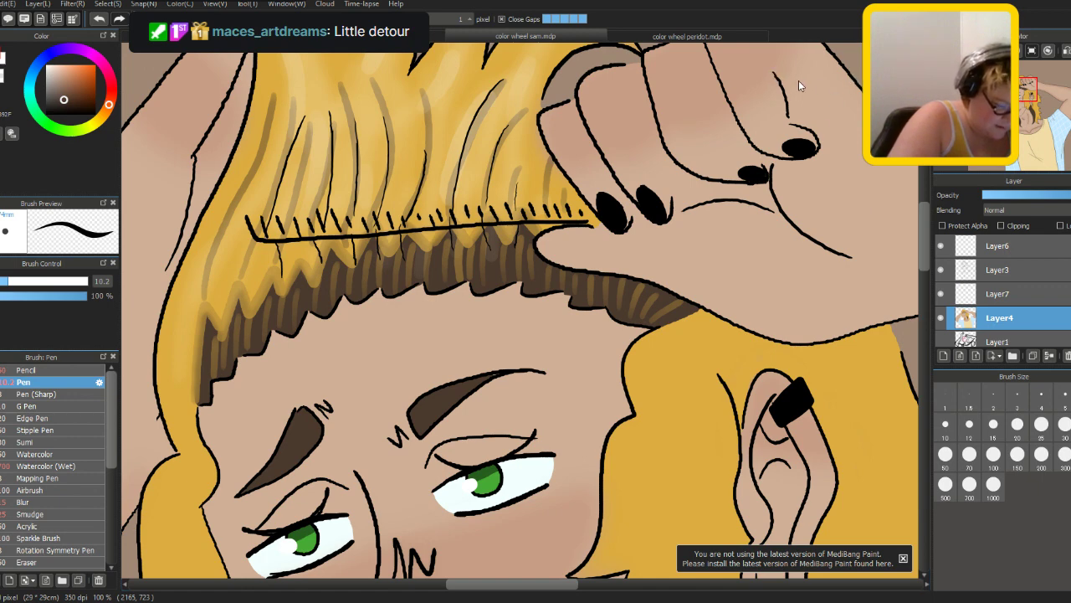
pyautogui.keyDown('alt'); pyautogui.click(548, 164); pyautogui.keyUp('alt')
pyautogui.press('b')
pyautogui.hotkey('ctrl', '-')
pyautogui.hotkey('ctrl', '-')
pyautogui.moveTo(926, 299); pyautogui.dragTo(927, 311)
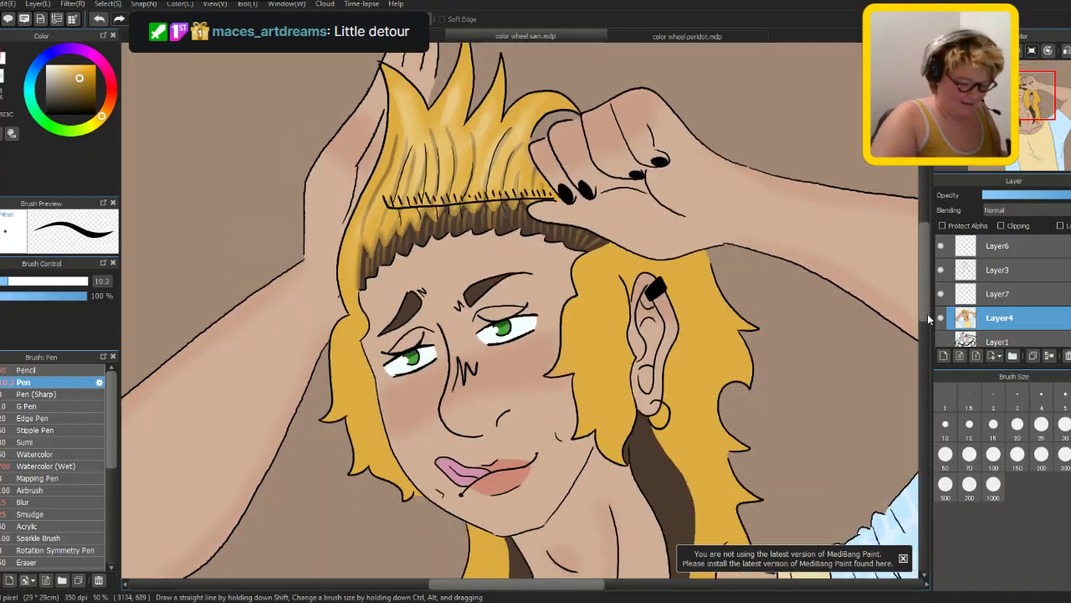
pyautogui.scroll(-3, 927, 309)
pyautogui.click(67, 370)
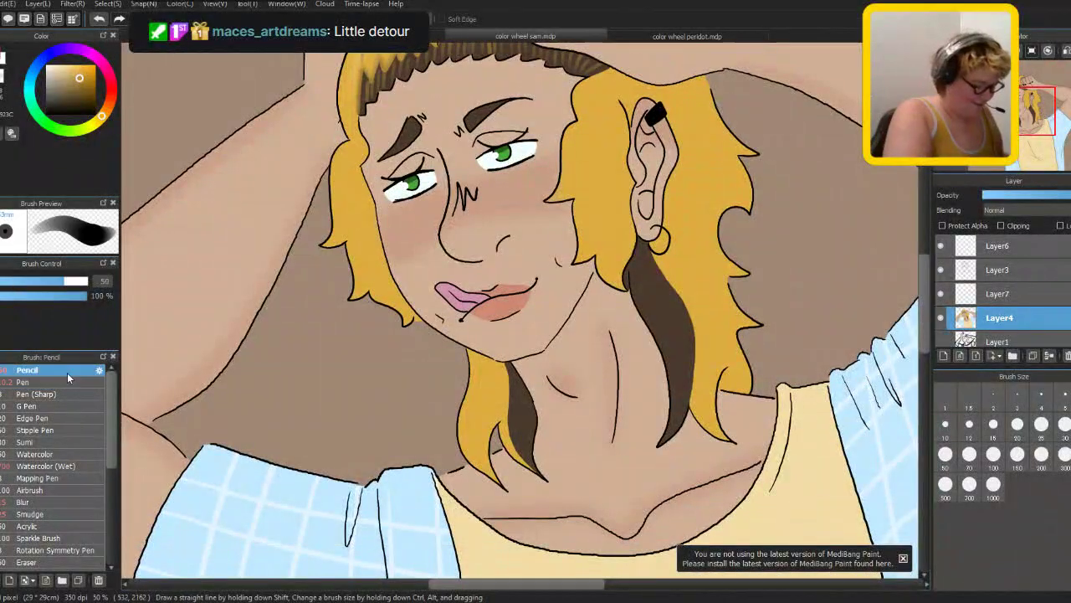
pyautogui.click(1017, 424)
# - Shade with darker gold along the borders of both dark brown hair sections, undoing the last strokes beside the neck
pyautogui.moveTo(507, 405); pyautogui.dragTo(539, 476)
pyautogui.moveTo(680, 416); pyautogui.dragTo(694, 370)
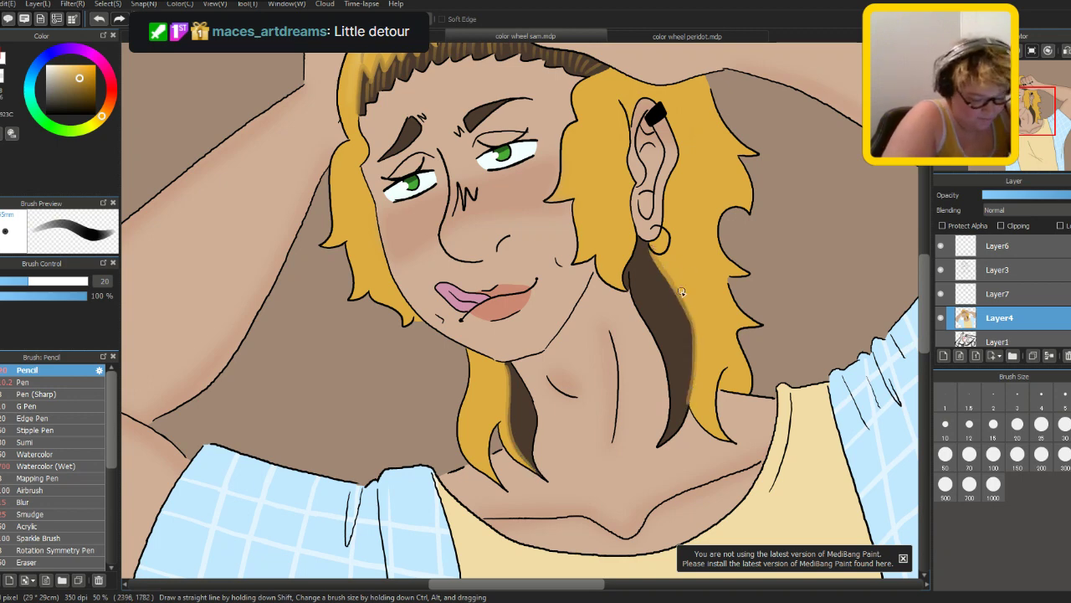
pyautogui.moveTo(683, 391)
pyautogui.mouseDown()
pyautogui.moveTo(647, 262)
pyautogui.moveTo(676, 337)
pyautogui.mouseUp()
pyautogui.click(99, 18)
pyautogui.click(99, 18)
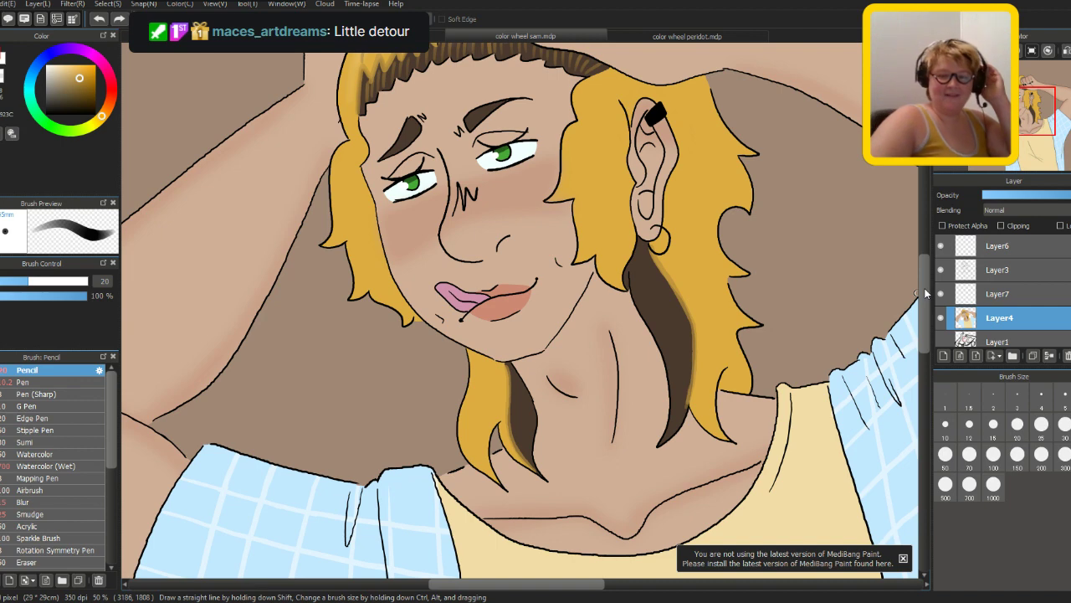
pyautogui.scroll(3, 925, 280)
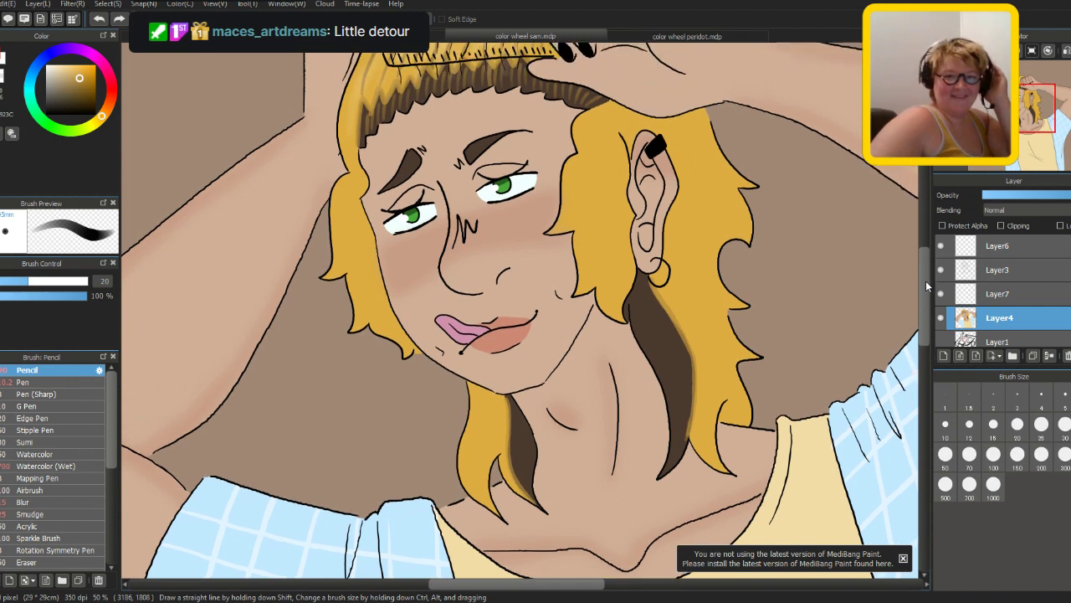